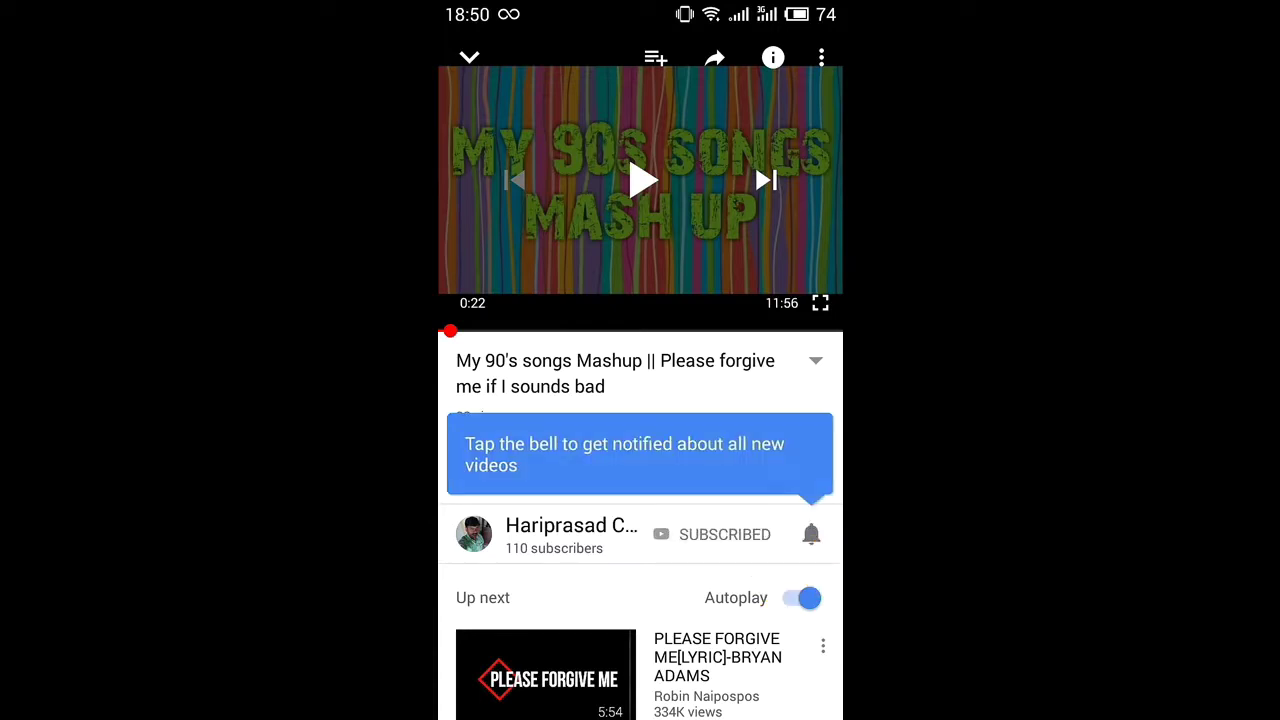
Step: Turn on all notifications for the channel's new videos using the bell icon
left_click(811, 534)
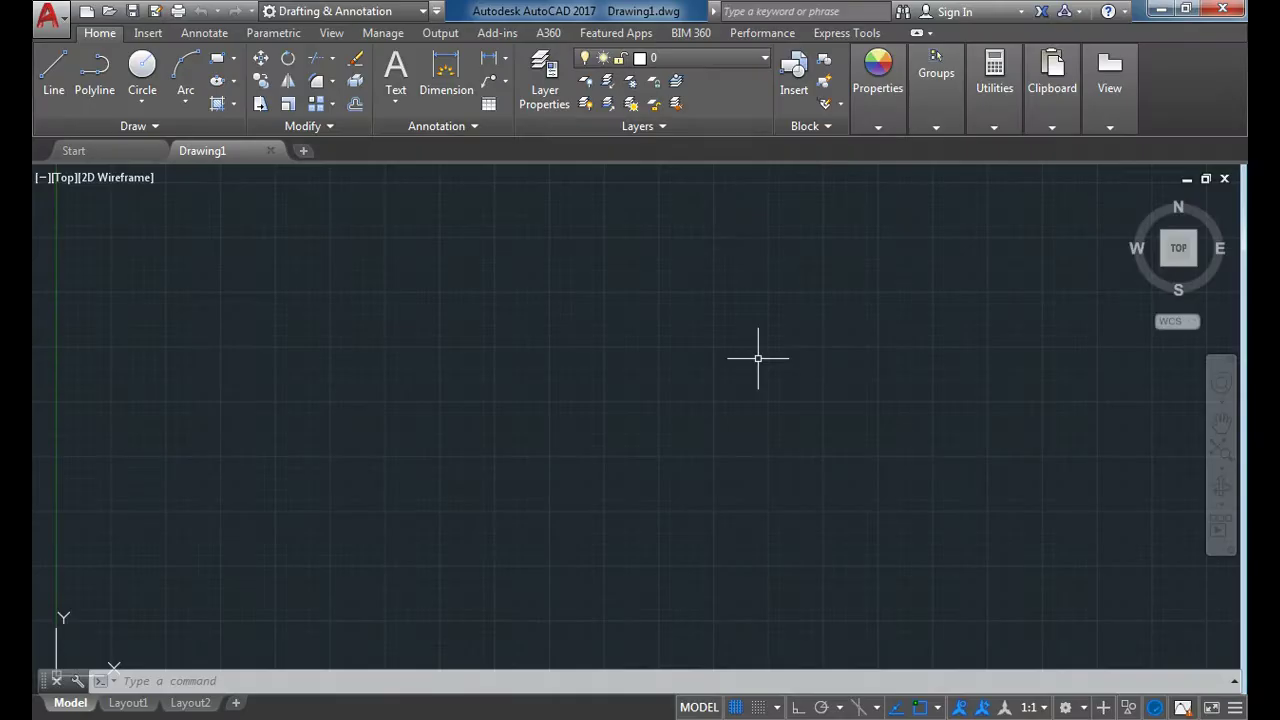
Step: Draw a horizontal and a vertical construction line (XL) through a common base point
type("xl")
key("Return")
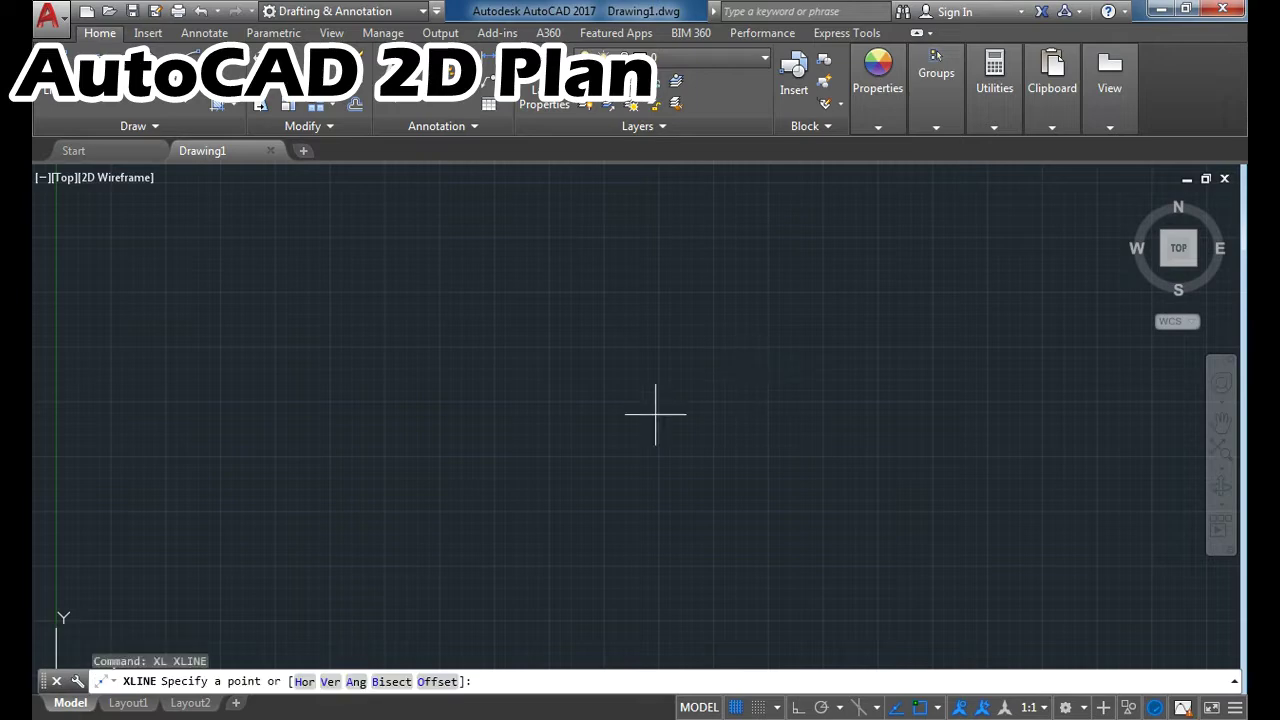
left_click(798, 708)
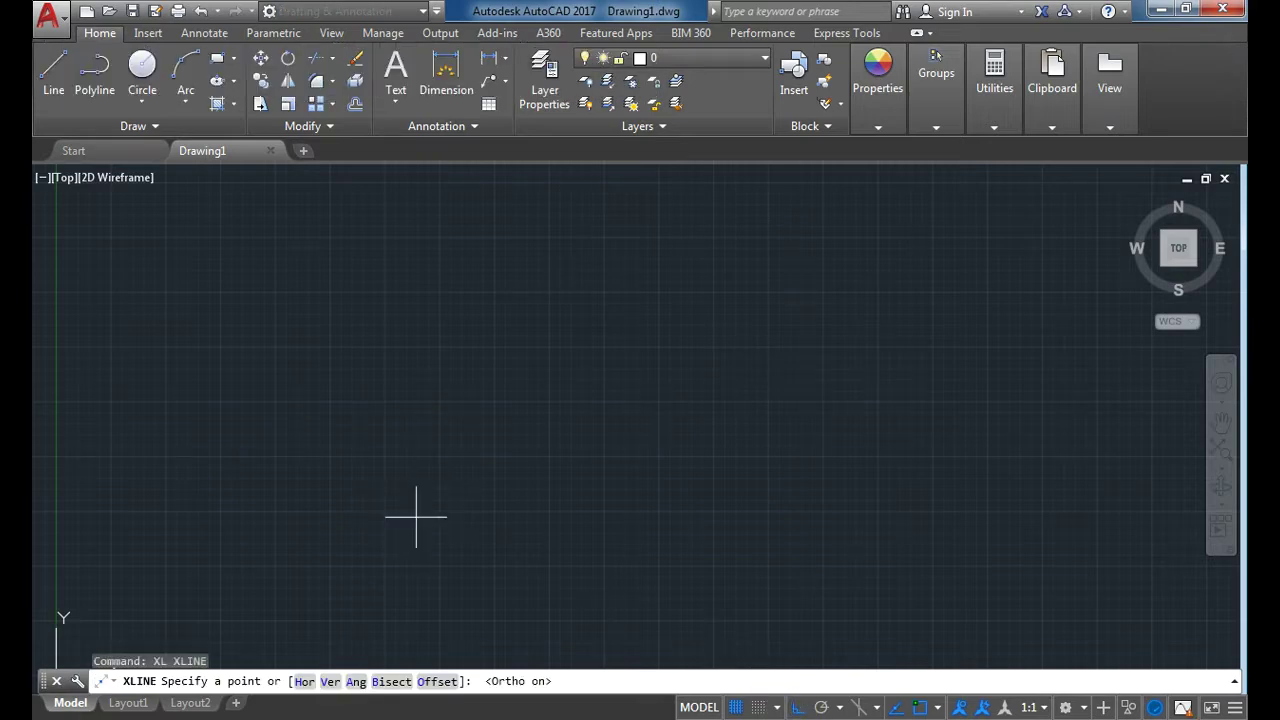
left_click(400, 505)
left_click(518, 515)
left_click(328, 398)
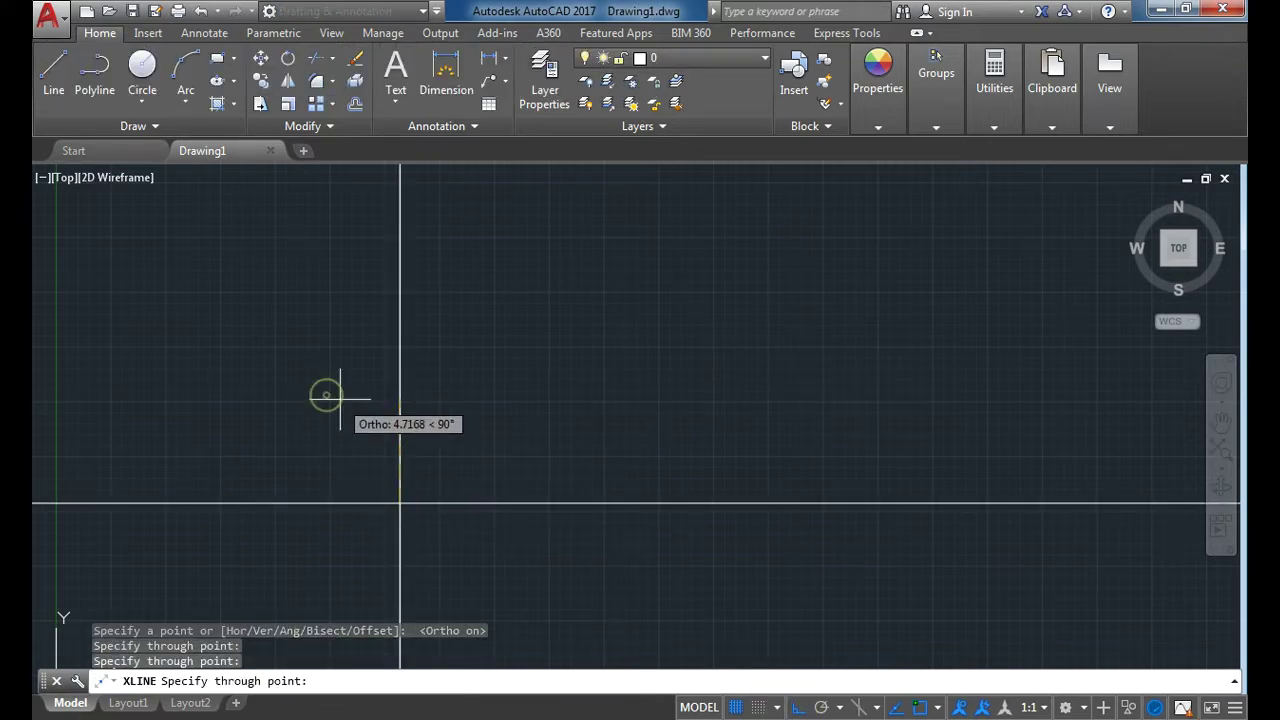
key("Escape")
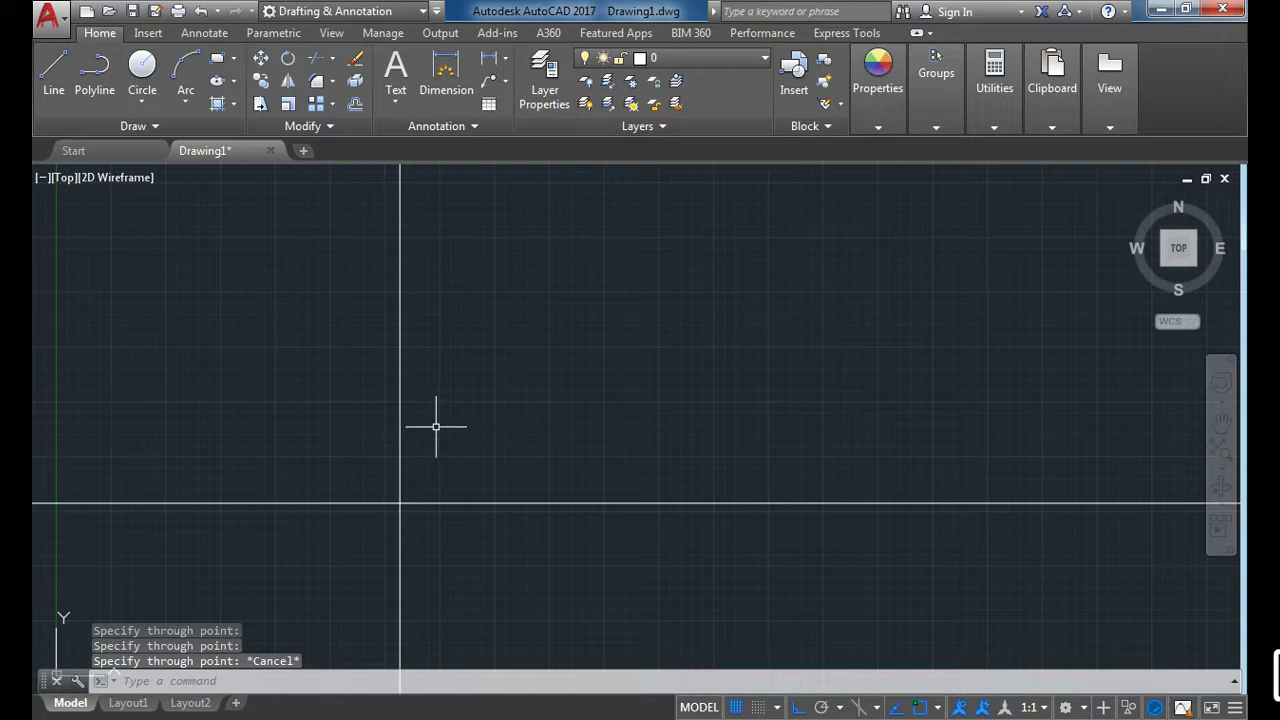
Step: Offset the horizontal and vertical construction lines 23 units into parallel pairs
type("o")
key("Return")
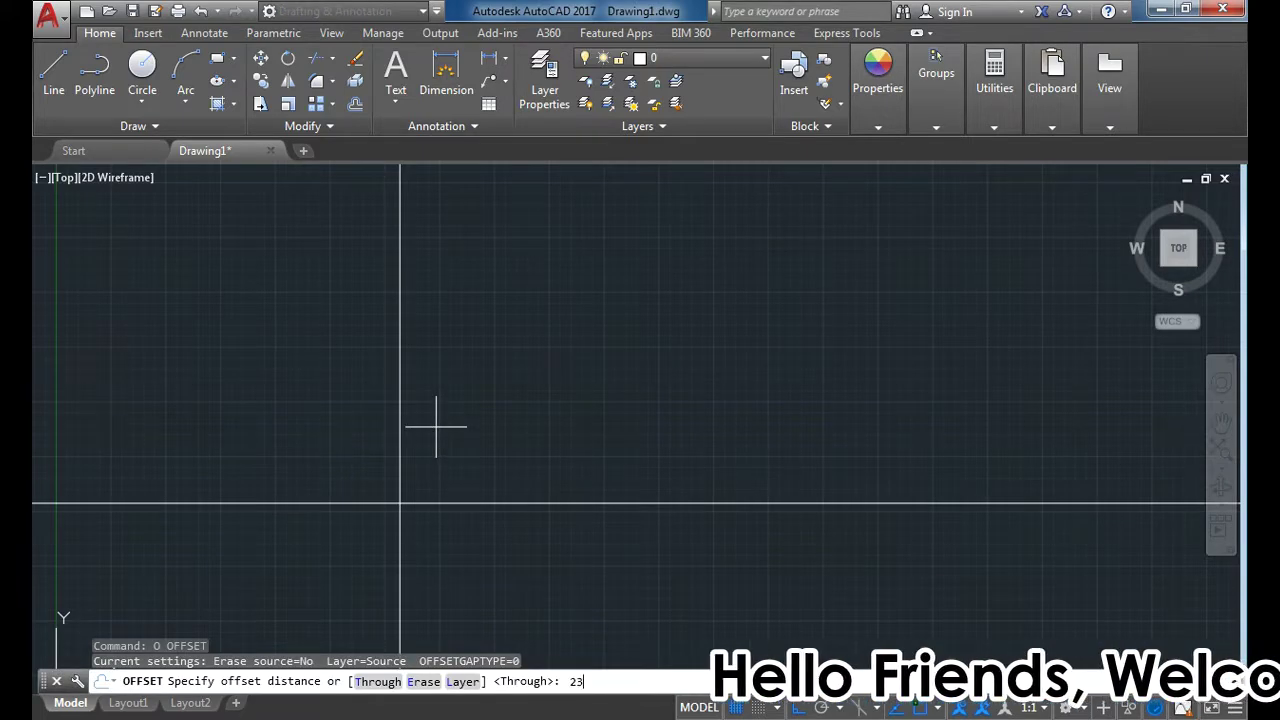
key("Return")
left_click(465, 505)
left_click(483, 414)
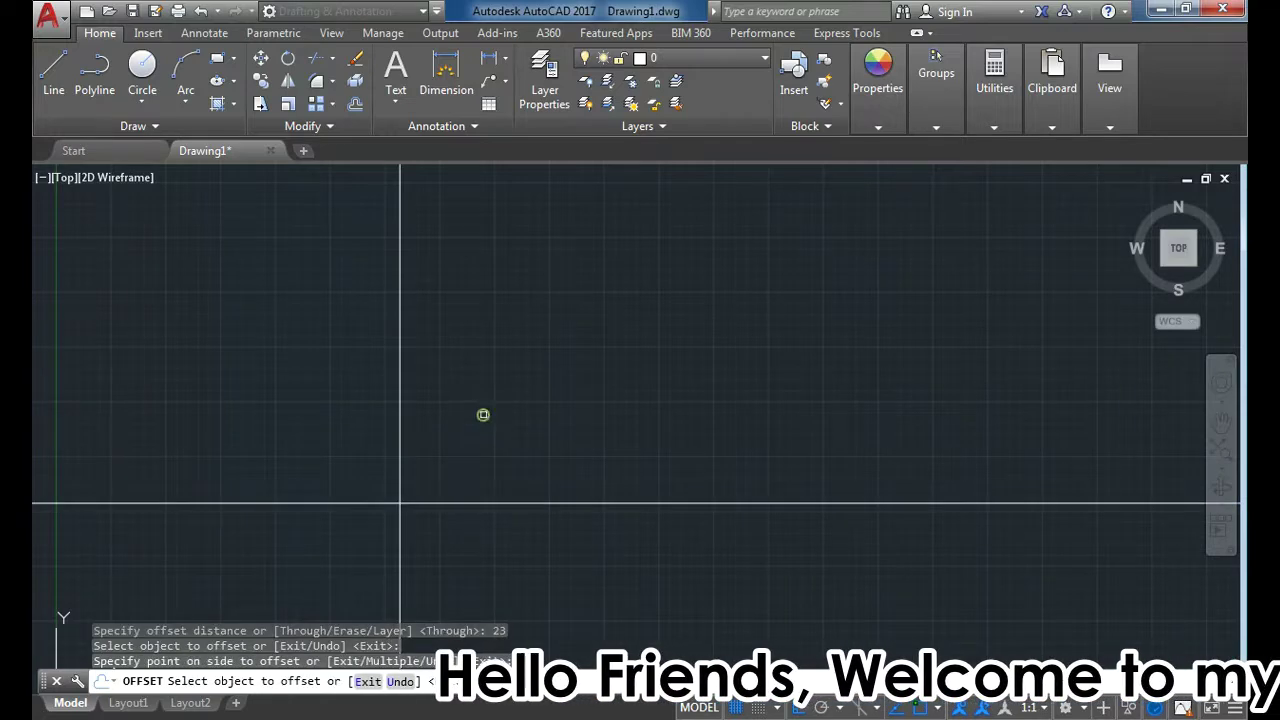
left_click(401, 446)
left_click(399, 445)
left_click(484, 438)
scroll(367, 442, "down", 4)
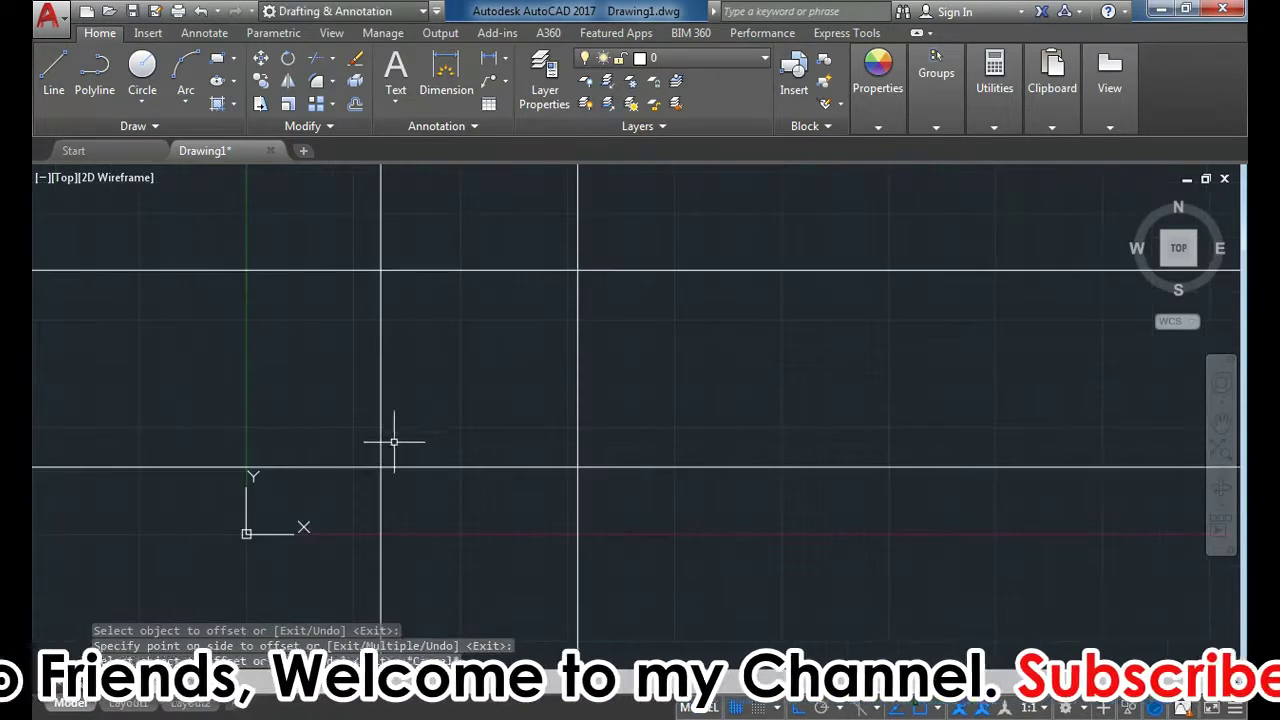
key("Escape")
scroll(390, 450, "down", 8)
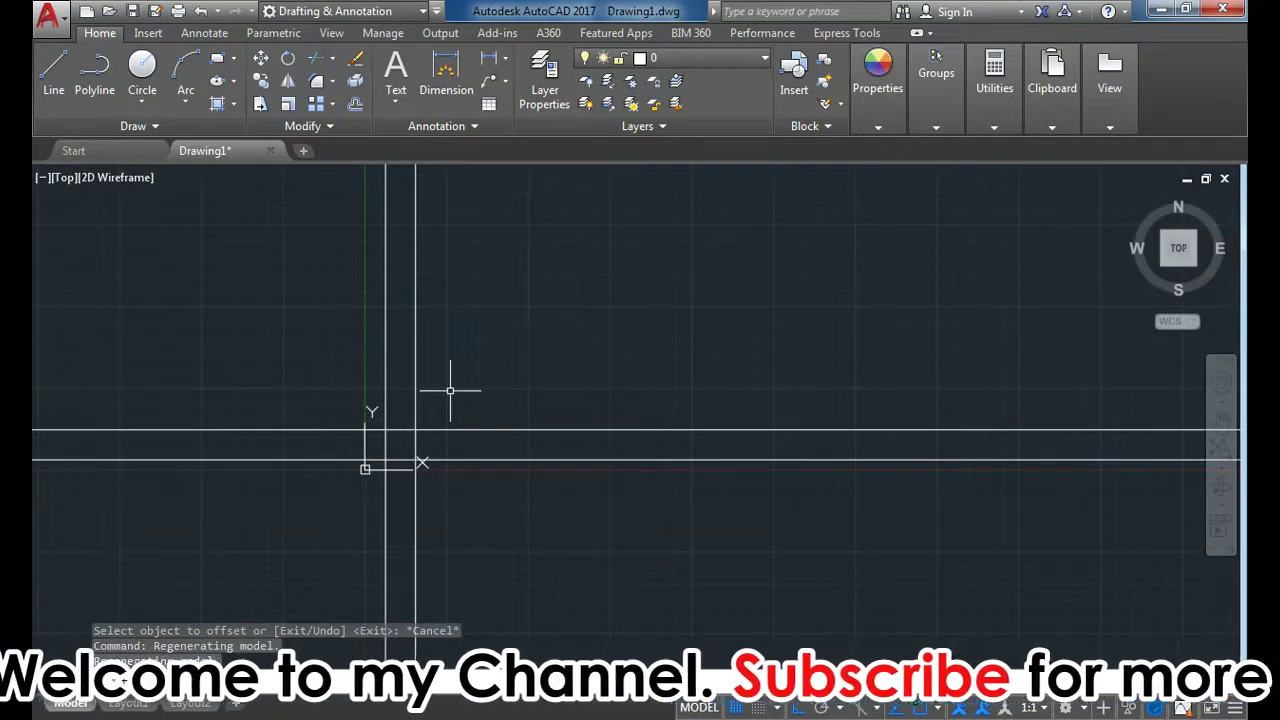
type("tr")
key("Return")
key("Return")
Step: Trim the overhanging line ends at the wall corner into a double-line corner
mouse_move(276, 367)
left_mouse_down()
mouse_move(468, 501)
mouse_move(308, 491)
left_mouse_up()
scroll(409, 416, "up", 6)
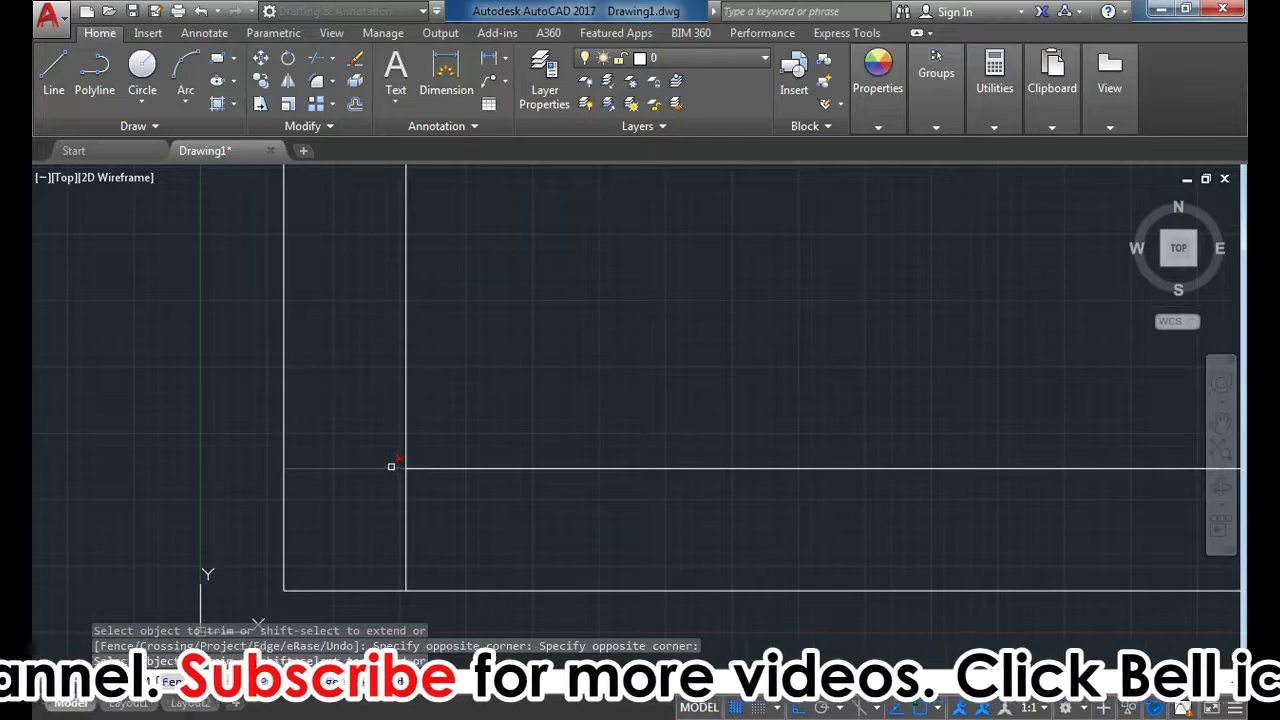
scroll(338, 484, "down", 6)
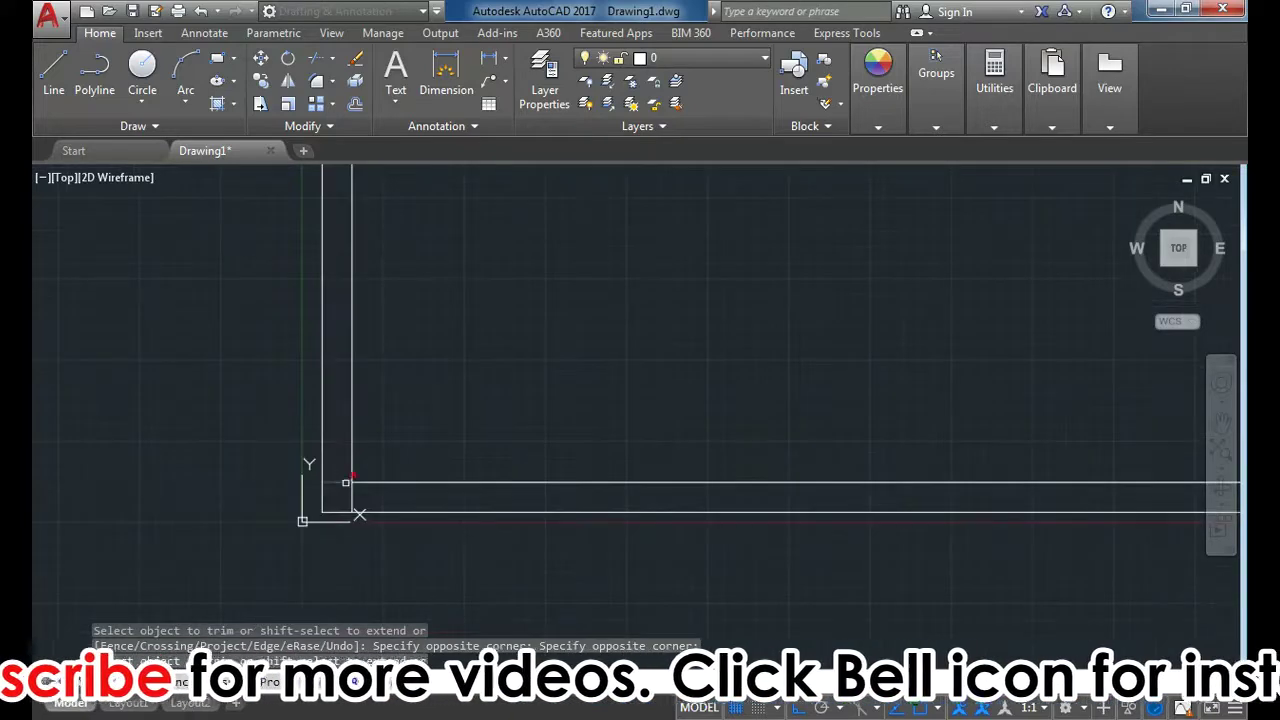
scroll(339, 486, "down", 3)
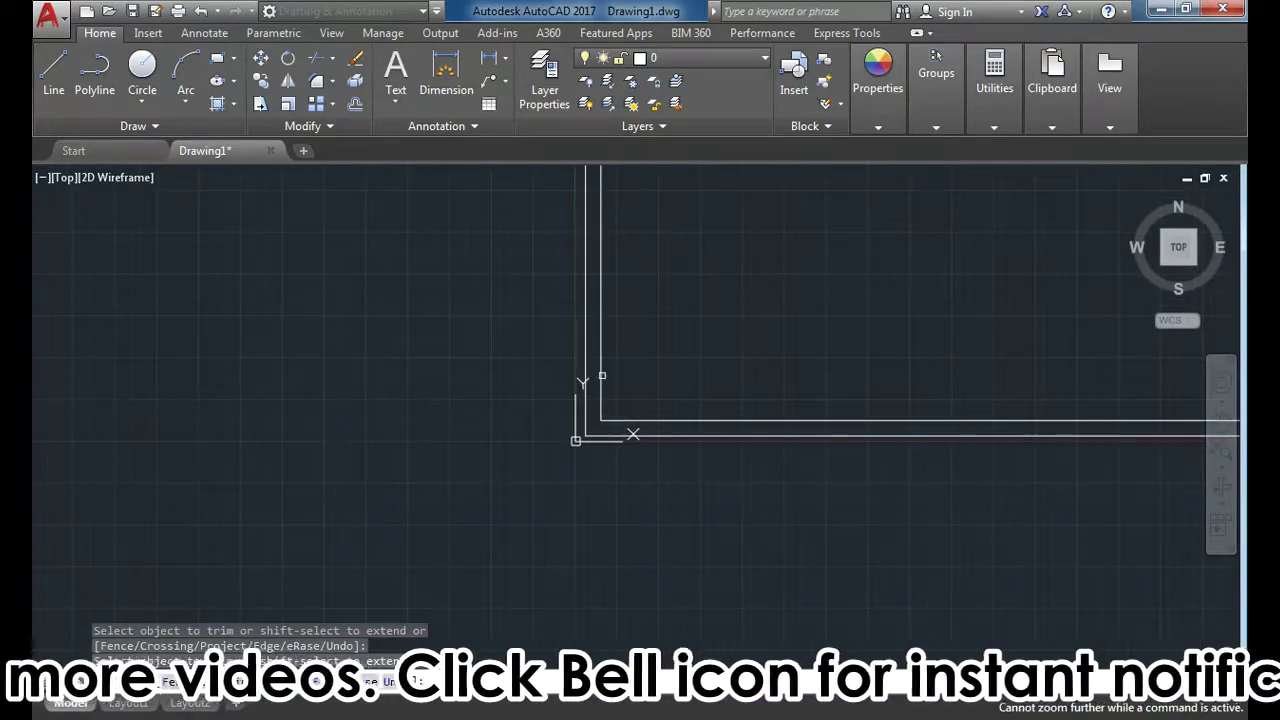
key("Escape")
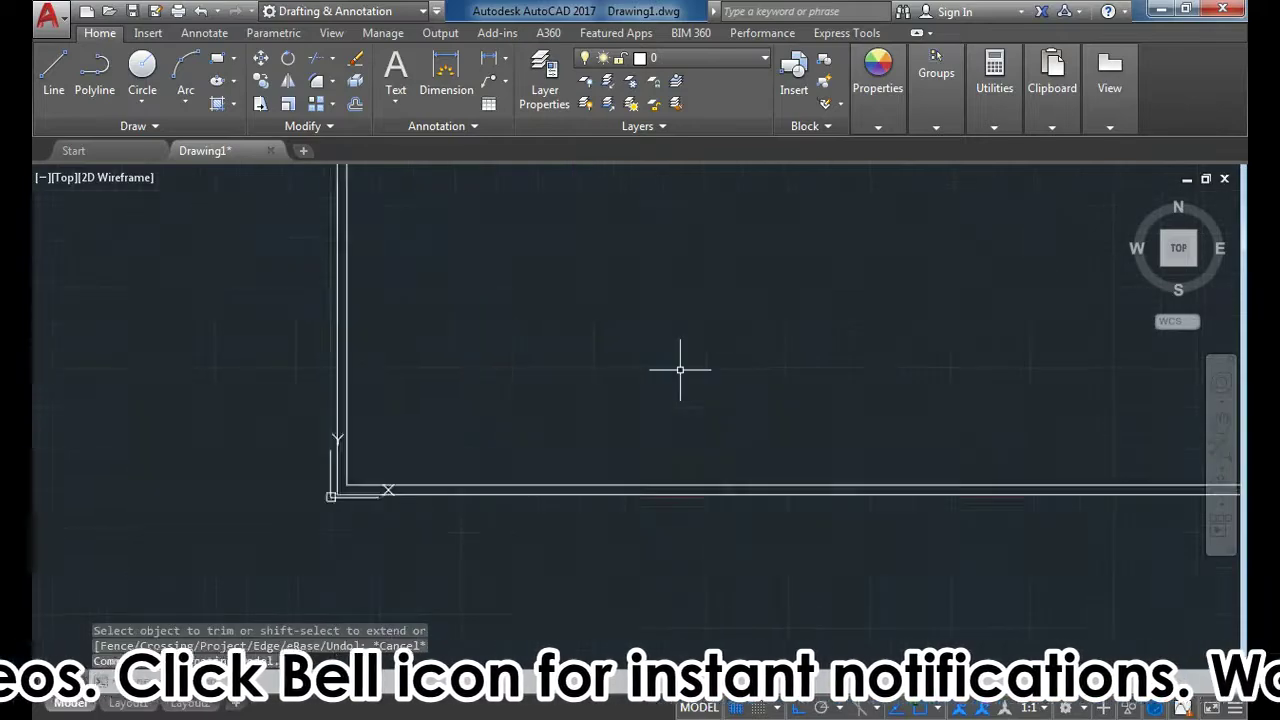
scroll(680, 370, "up", 2)
Step: Offset the left vertical wall line rightward twice to form an inner wall
type("o")
key("Return")
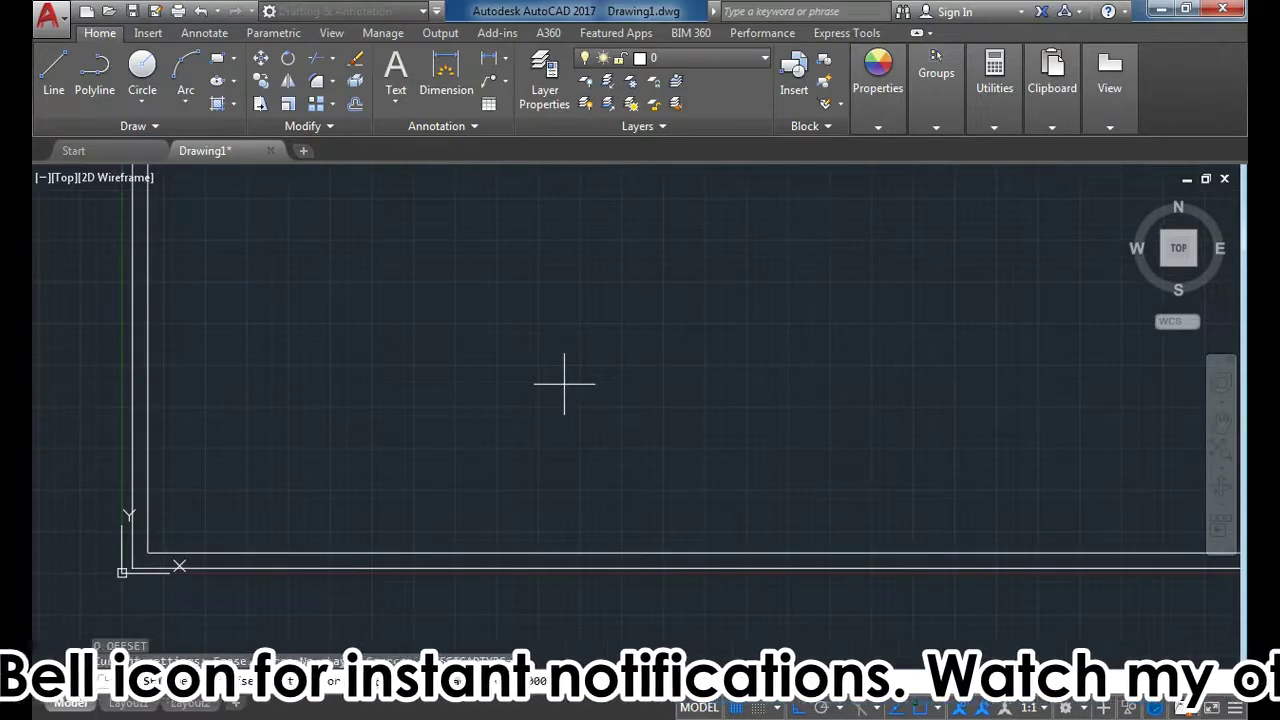
key("Return")
left_click(148, 485)
left_click(372, 444)
key("Escape")
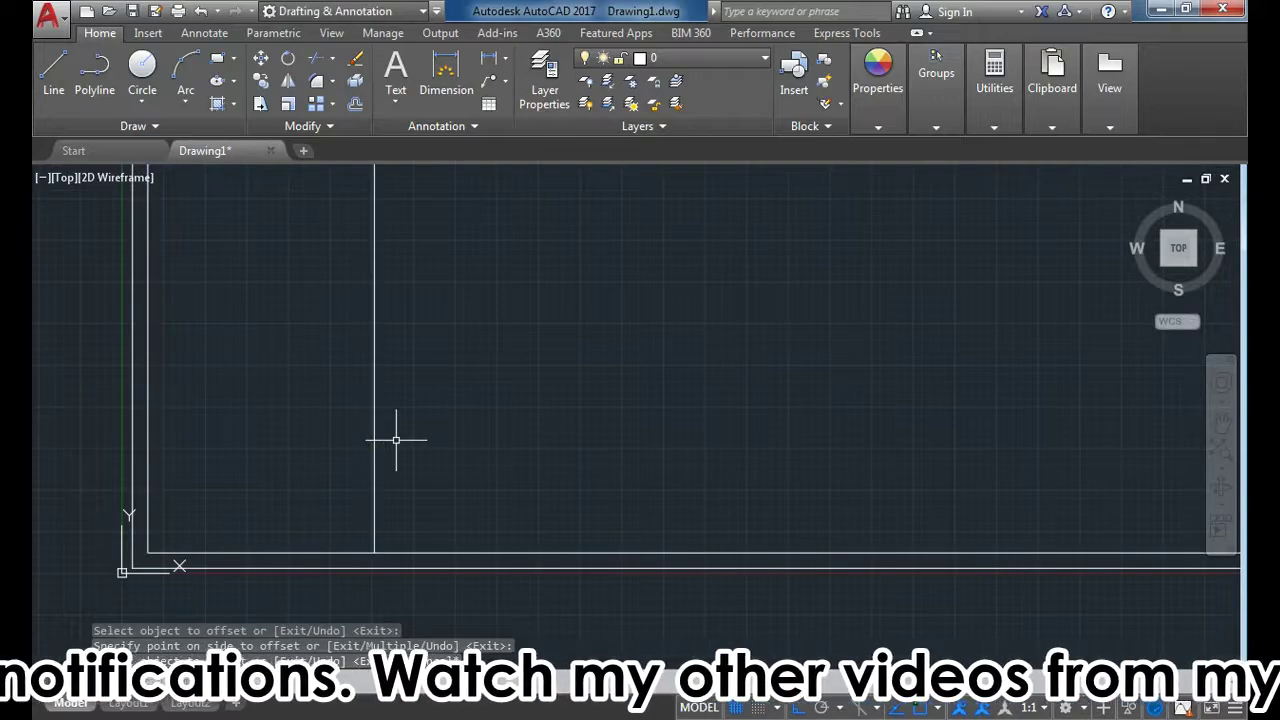
type("o")
key("Return")
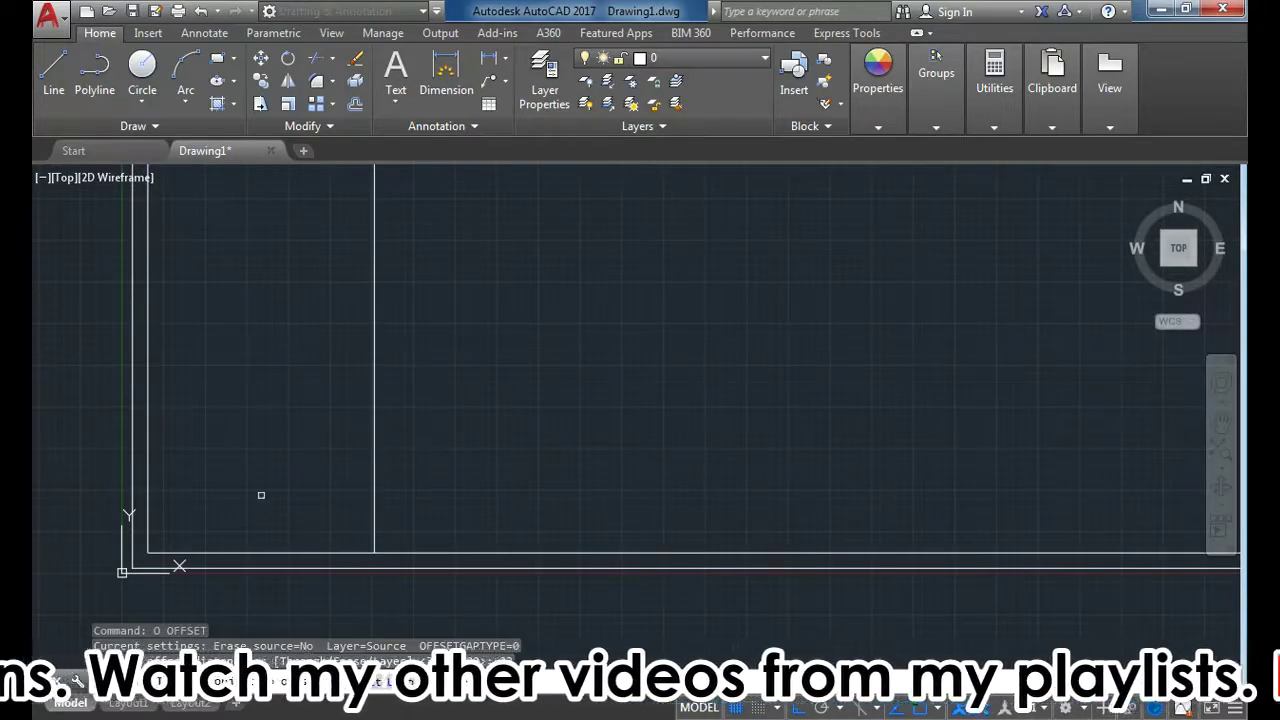
left_click(374, 488)
left_click(486, 470)
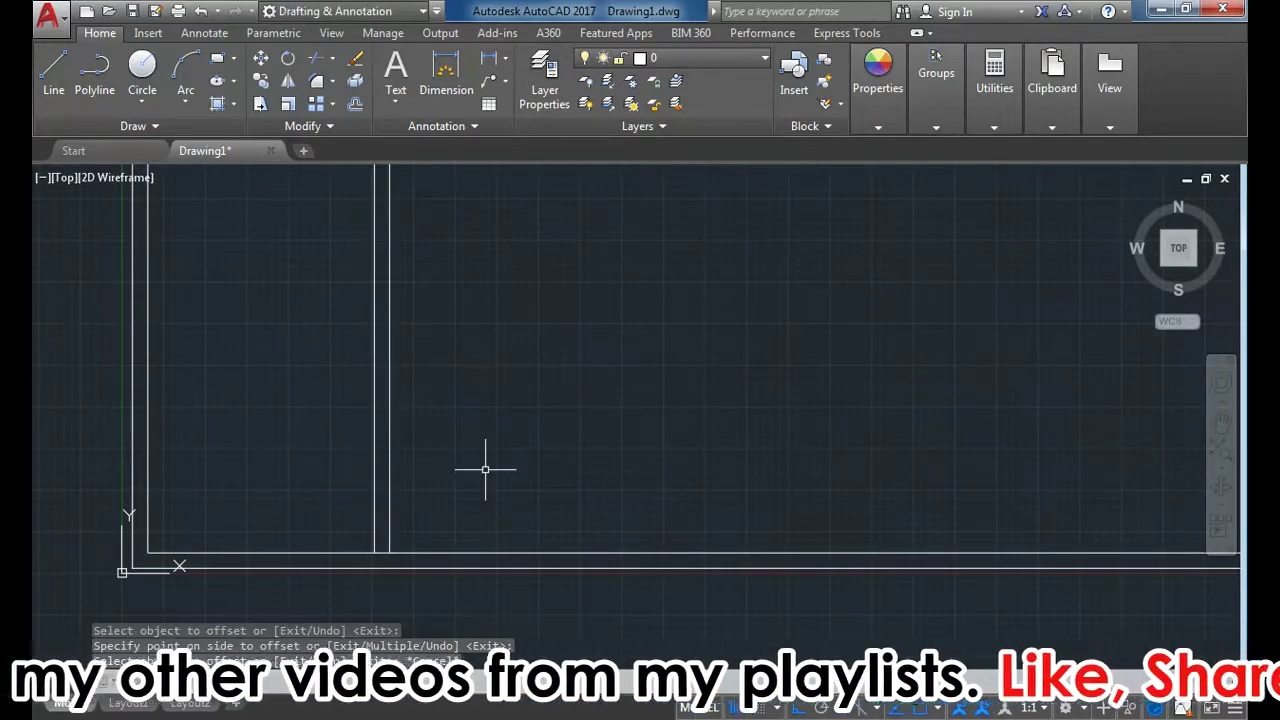
key("Escape")
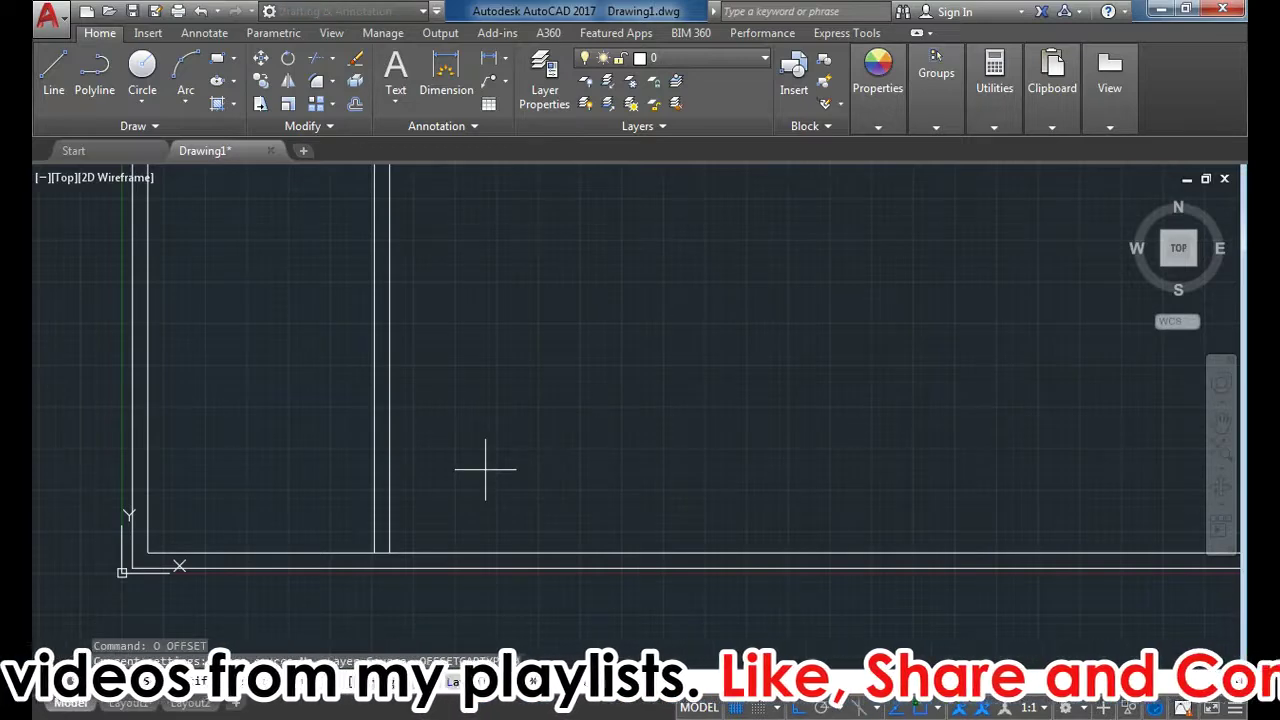
Step: Add further vertical offsets to the right, the last one 323 units away
type("o")
key("Return")
key("Return")
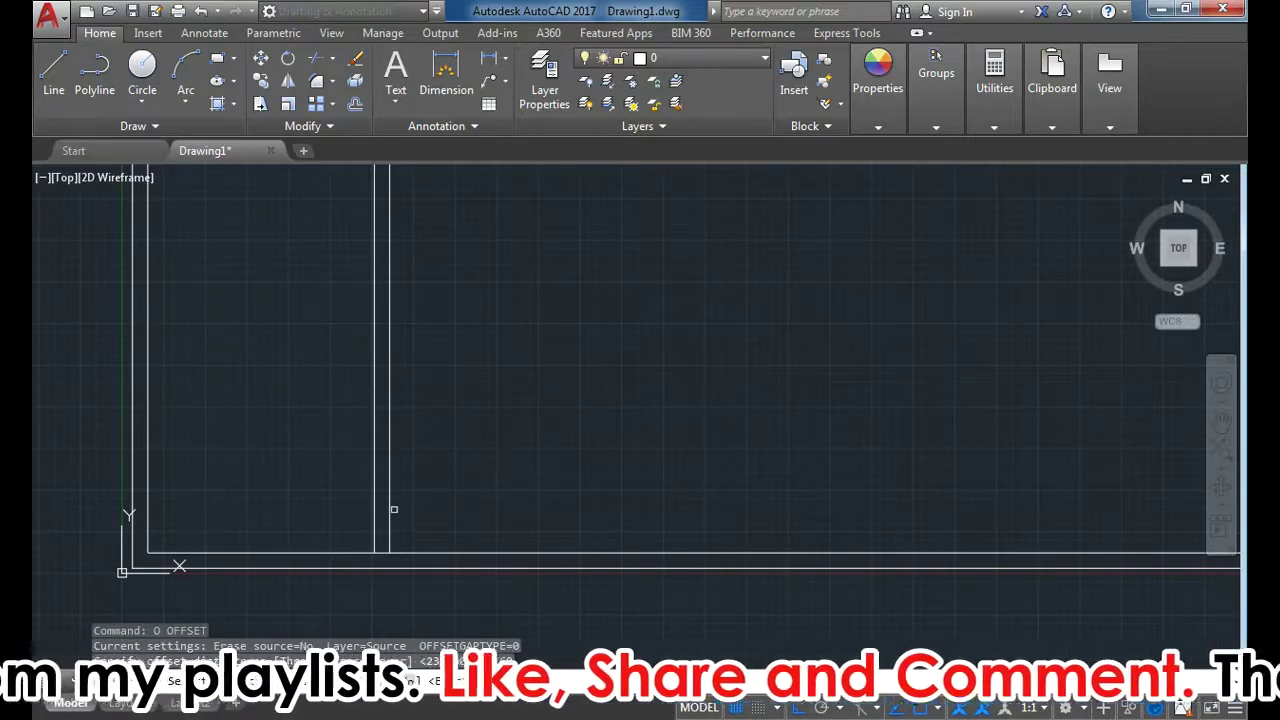
left_click(391, 507)
left_click(553, 474)
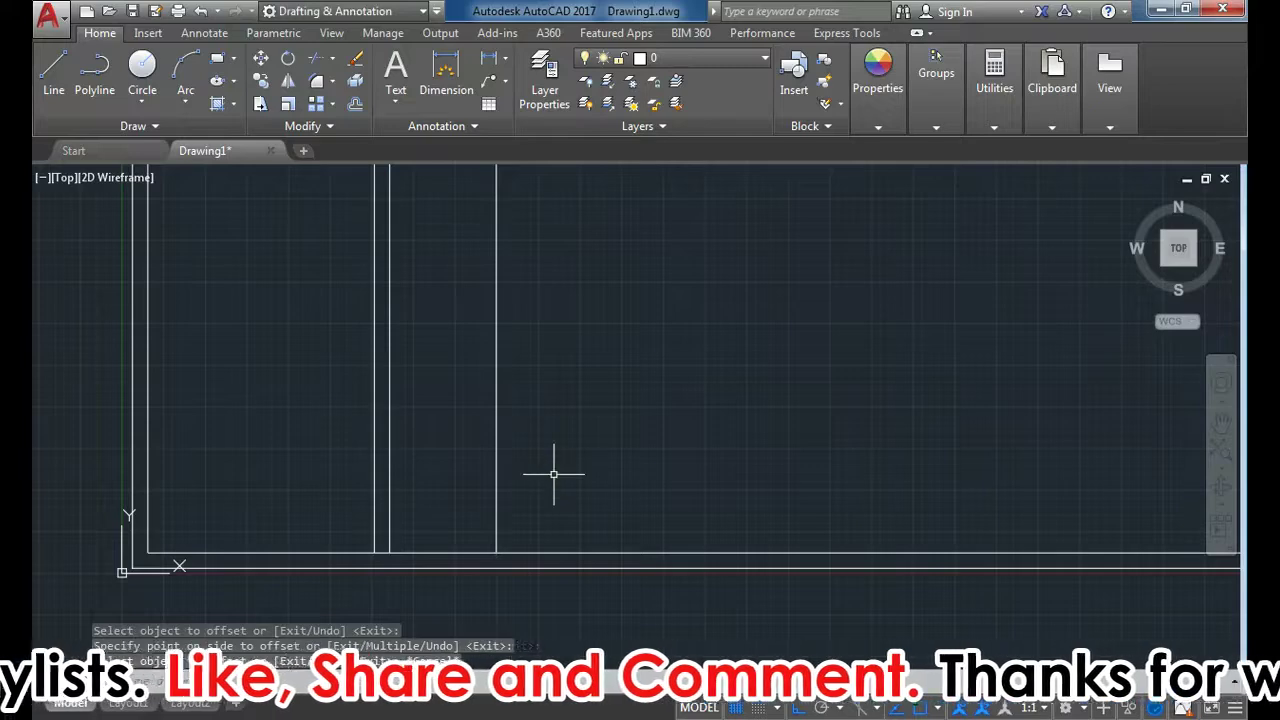
type("o")
key("Return")
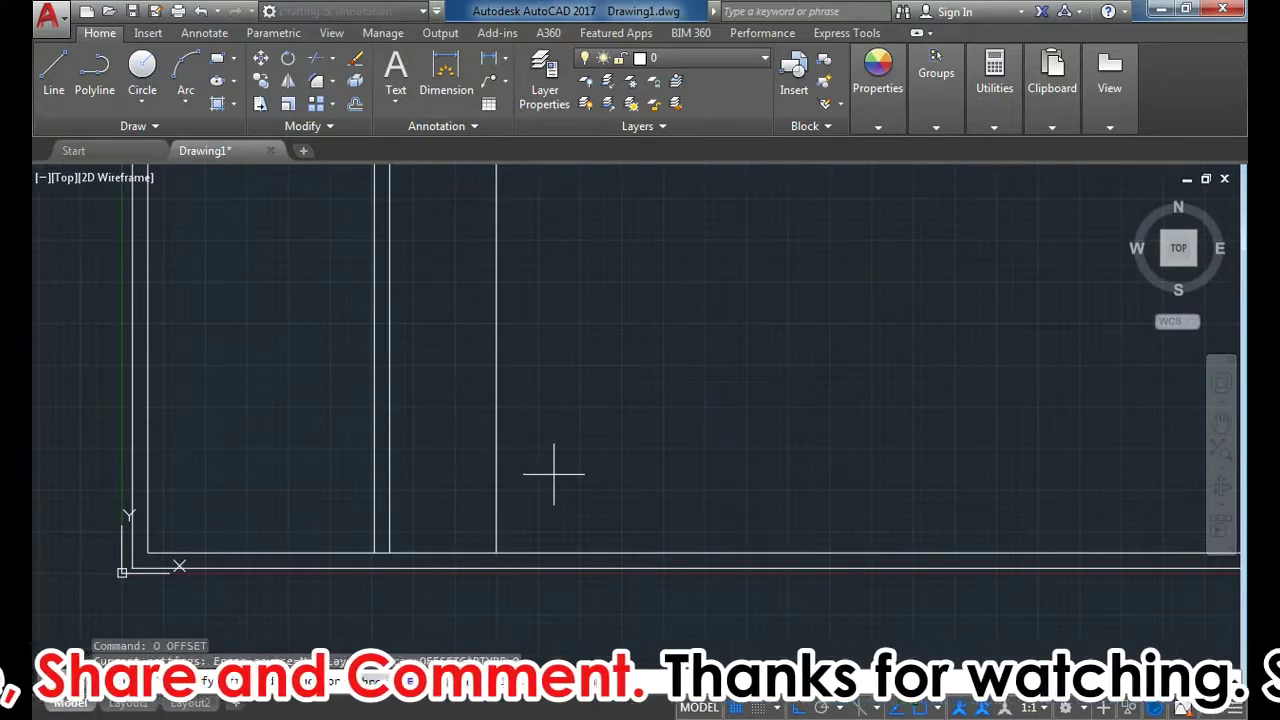
type("323")
key("Return")
left_click(496, 505)
left_click(535, 497)
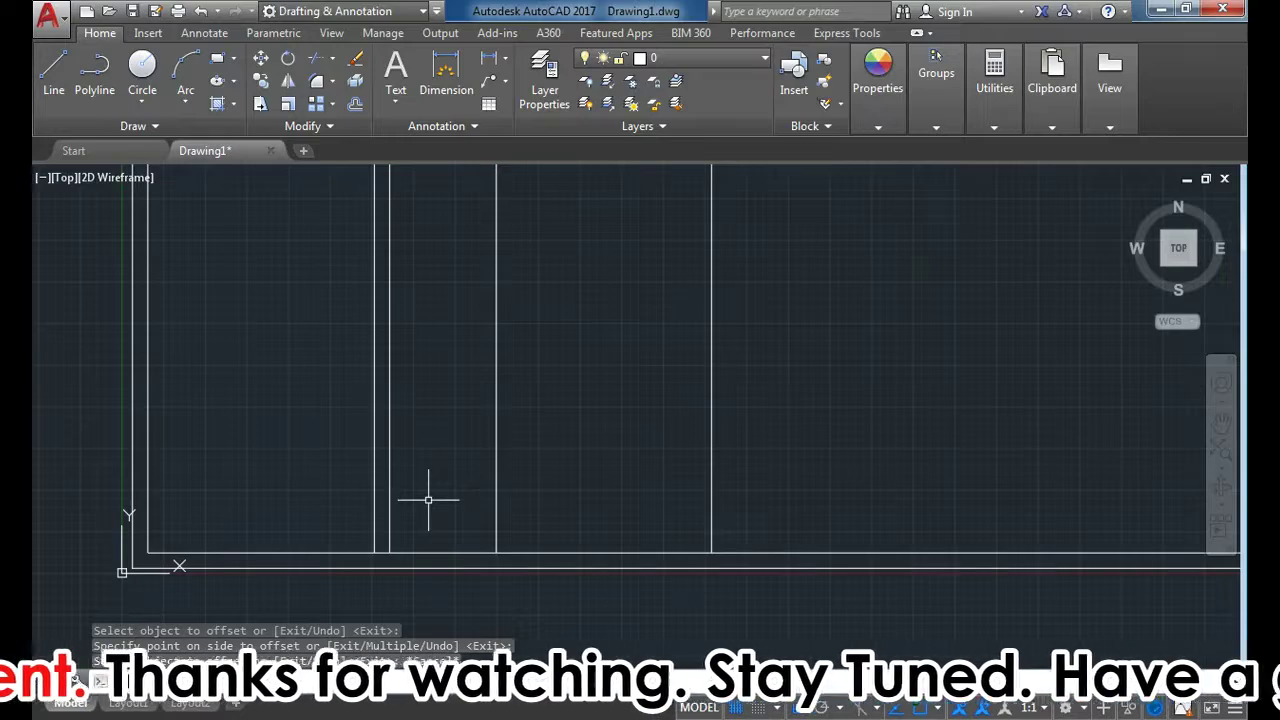
key("Escape")
Step: Extend the new vertical lines down to the bottom wall line
type("ex")
key("Return")
key("Return")
left_click(389, 517)
left_click(534, 487)
left_click(460, 508)
left_click(760, 470)
left_click(695, 502)
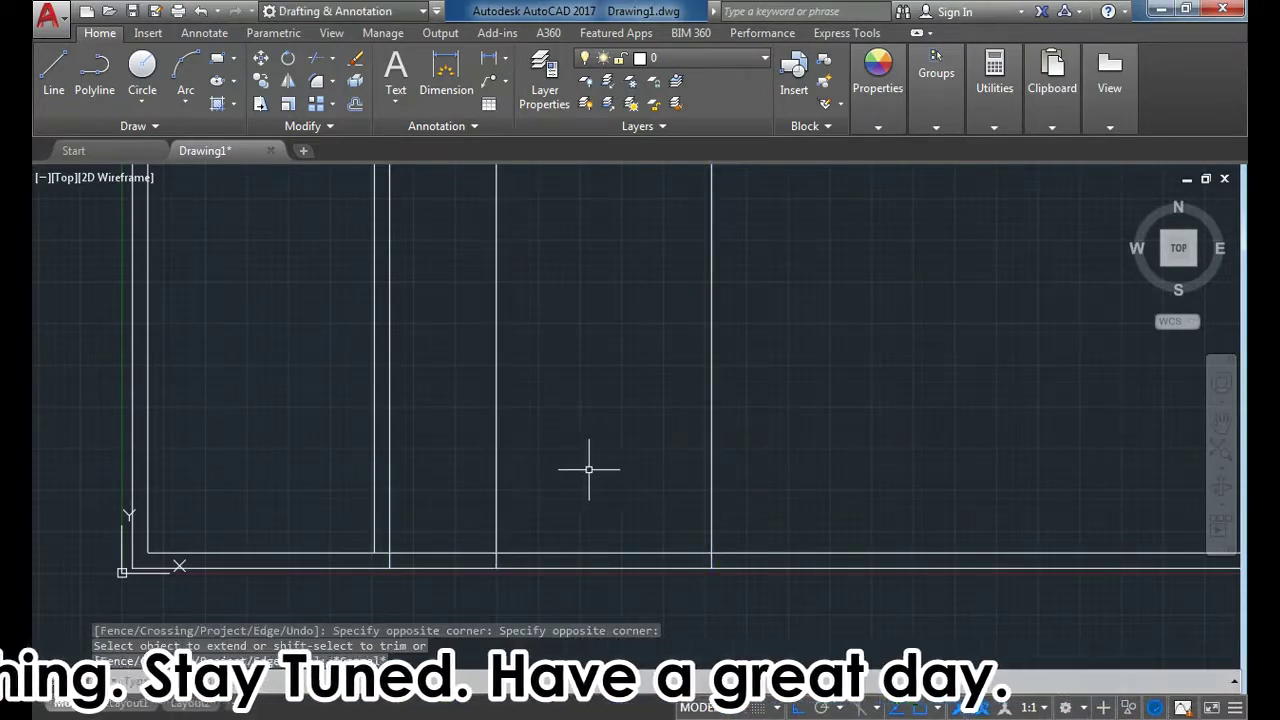
Step: Trim the inner wall's corner stubs and the short bottom stub between the walls
key("Escape")
type("tr")
key("Return")
left_click(464, 476)
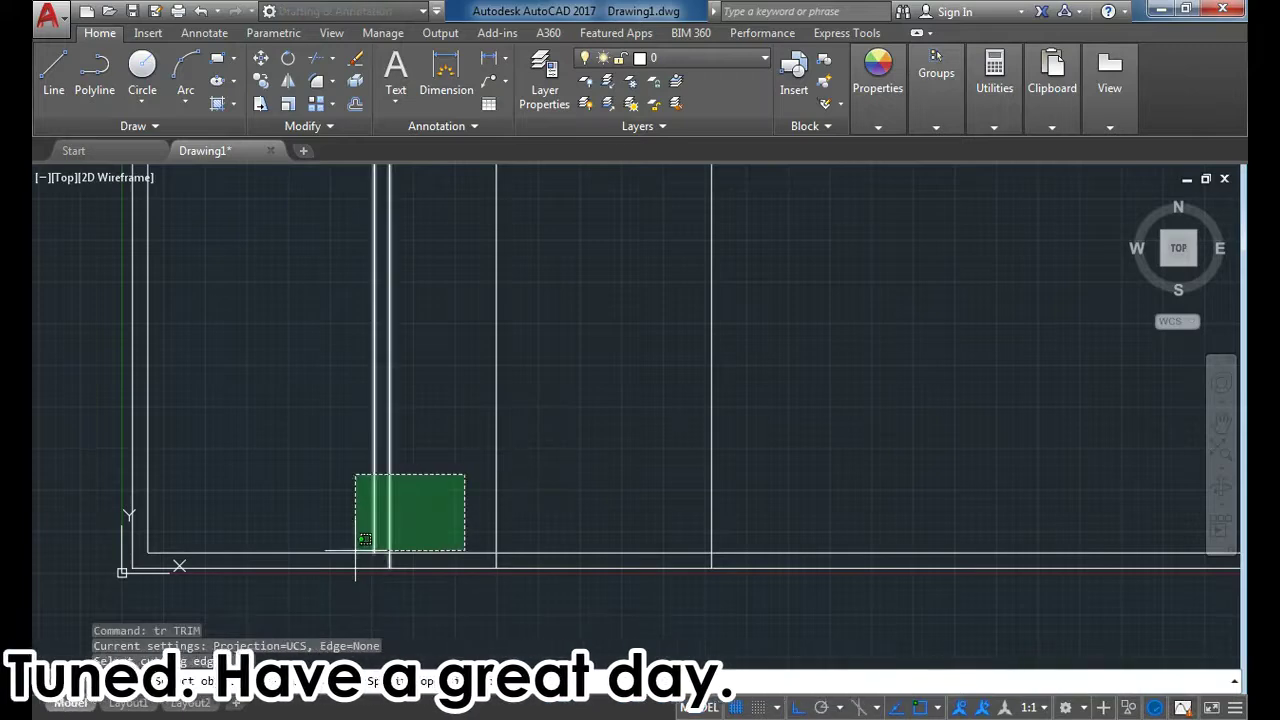
left_click(365, 540)
key("Return")
left_click(417, 552)
left_click(412, 556)
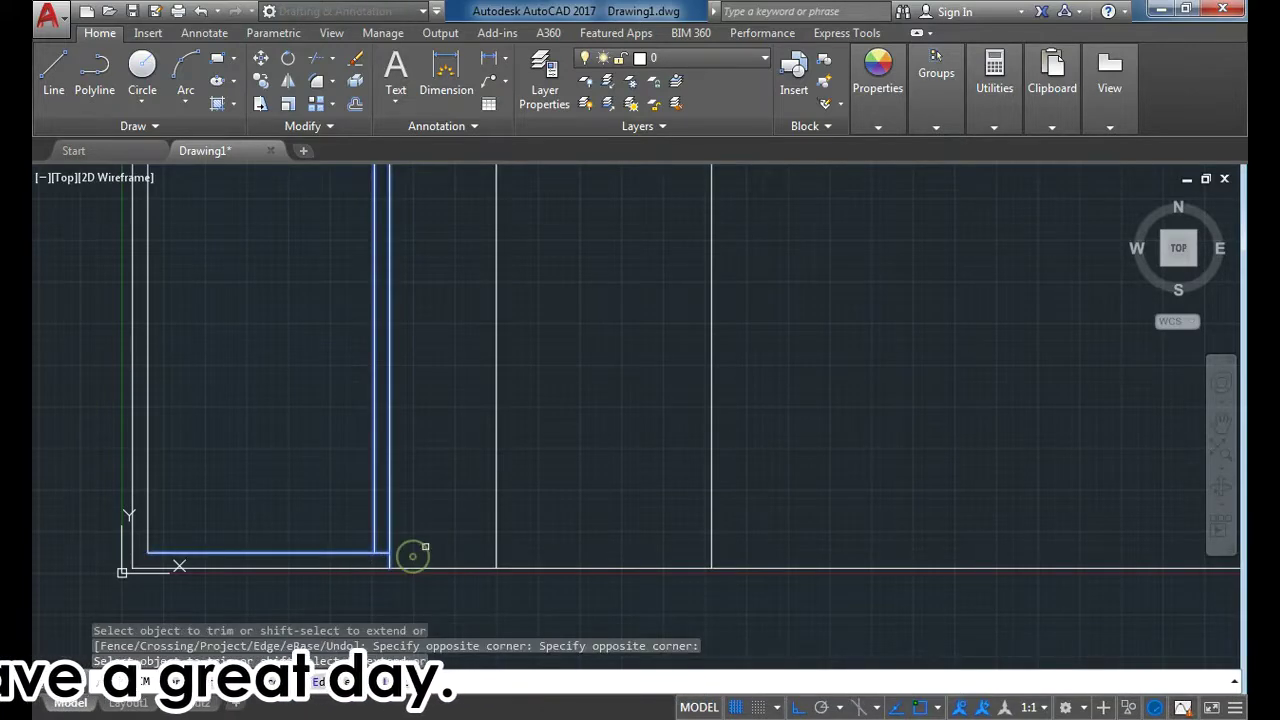
left_click(382, 552)
key("Escape")
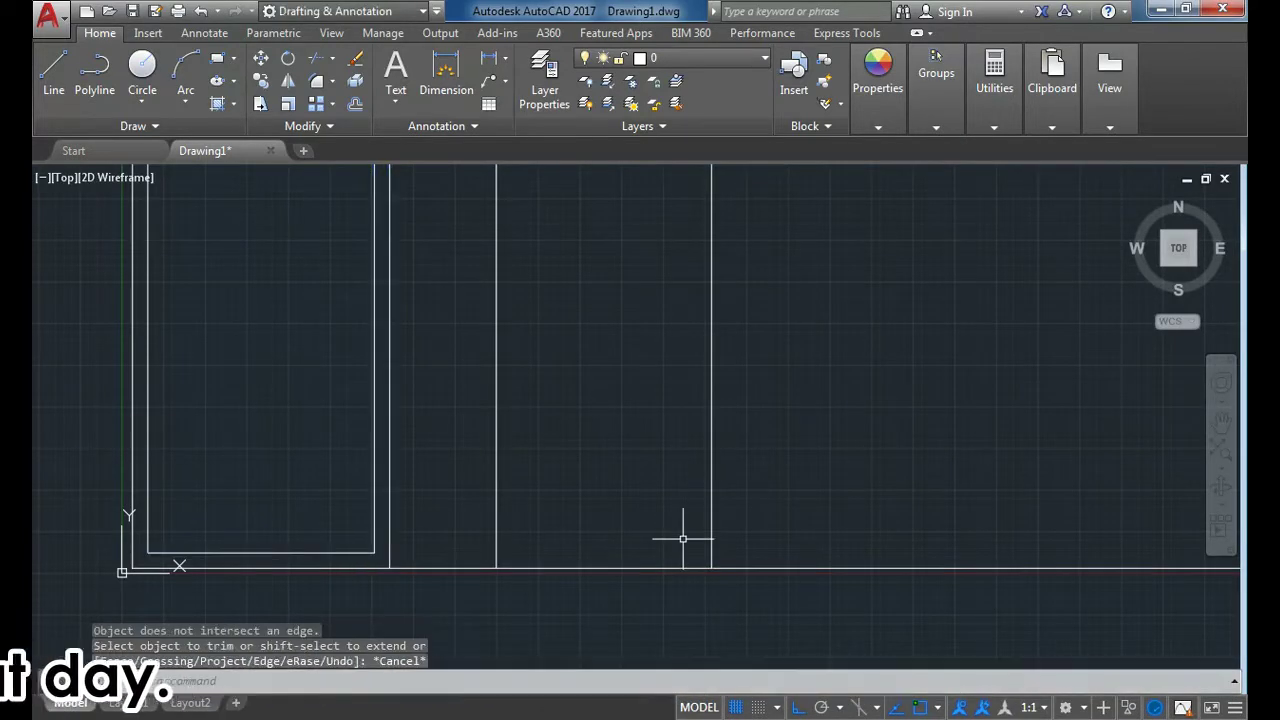
type("tr")
Step: Trim away the bottom line beyond the right wall
key("Return")
key("Return")
left_click_drag(800, 523, 704, 619)
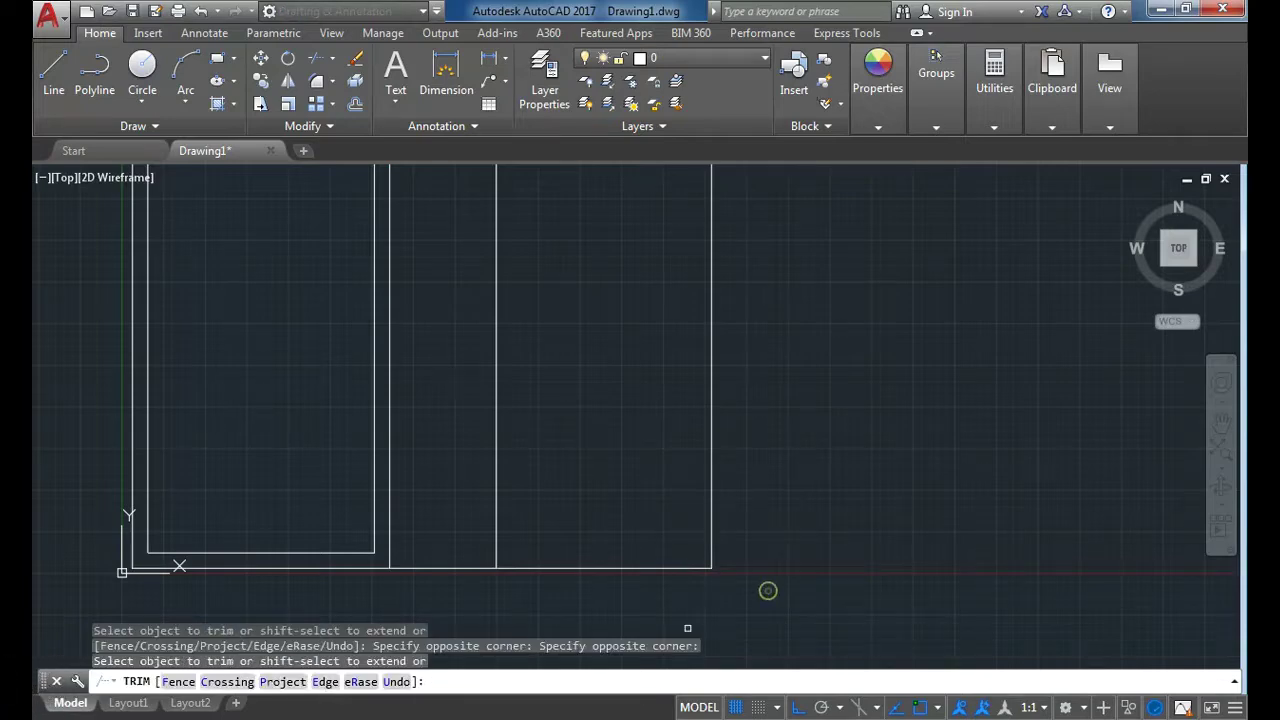
scroll(687, 628, "up", 1)
scroll(471, 496, "down", 1)
key("Escape")
Step: Offset the inner bottom wall line 360 units upward
type("o")
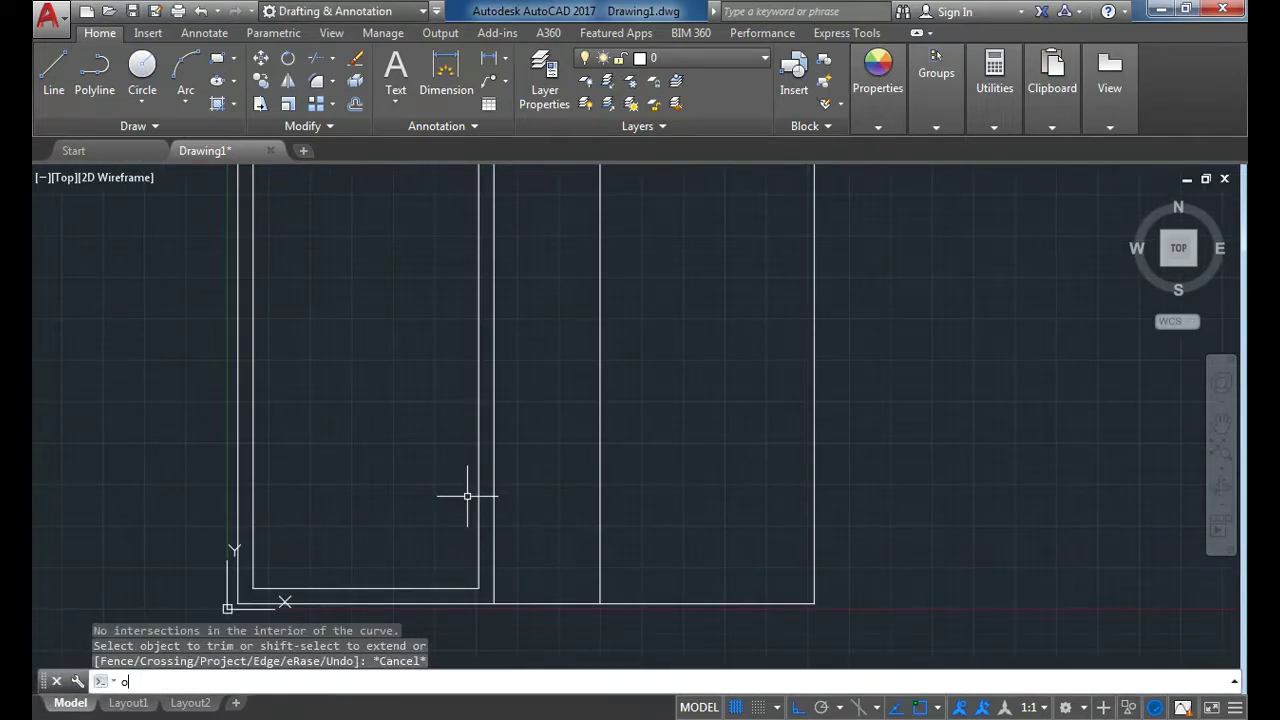
key("Return")
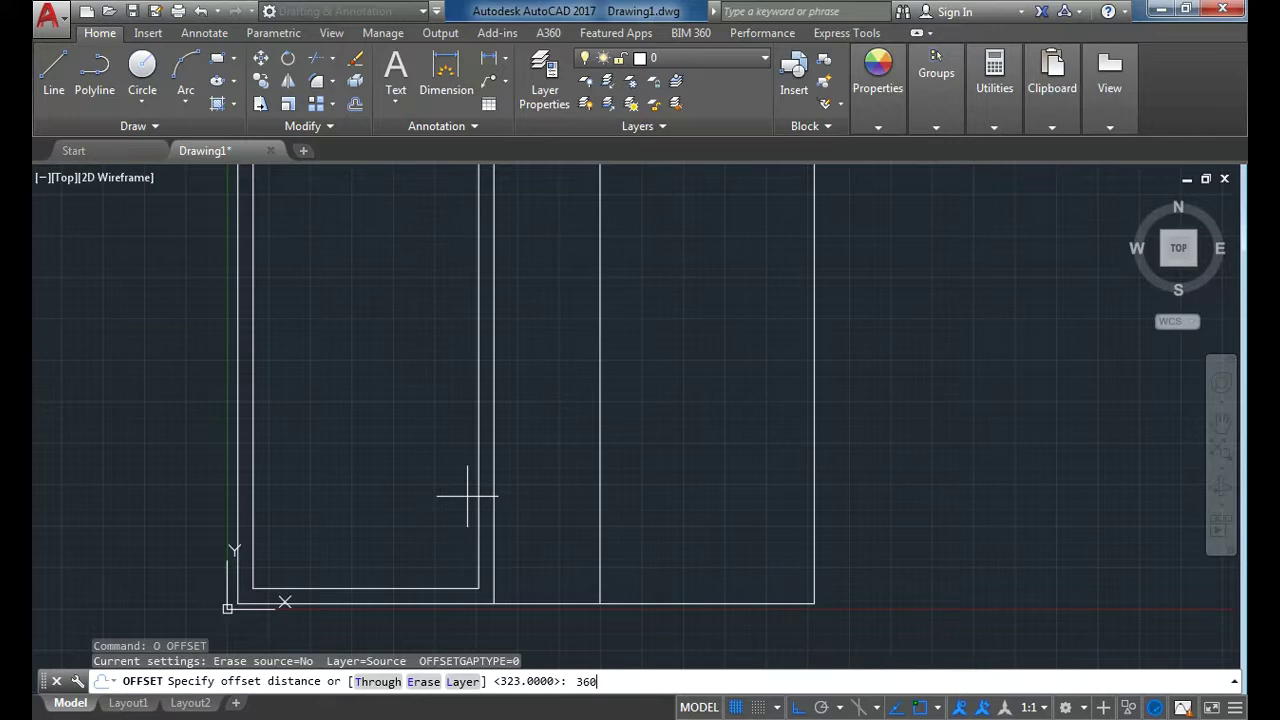
key("Return")
left_click(436, 588)
left_click(419, 443)
key("Escape")
Step: Copy the new horizontal line 23 units above it to make a double wall
type("o")
key("Return")
type("9")
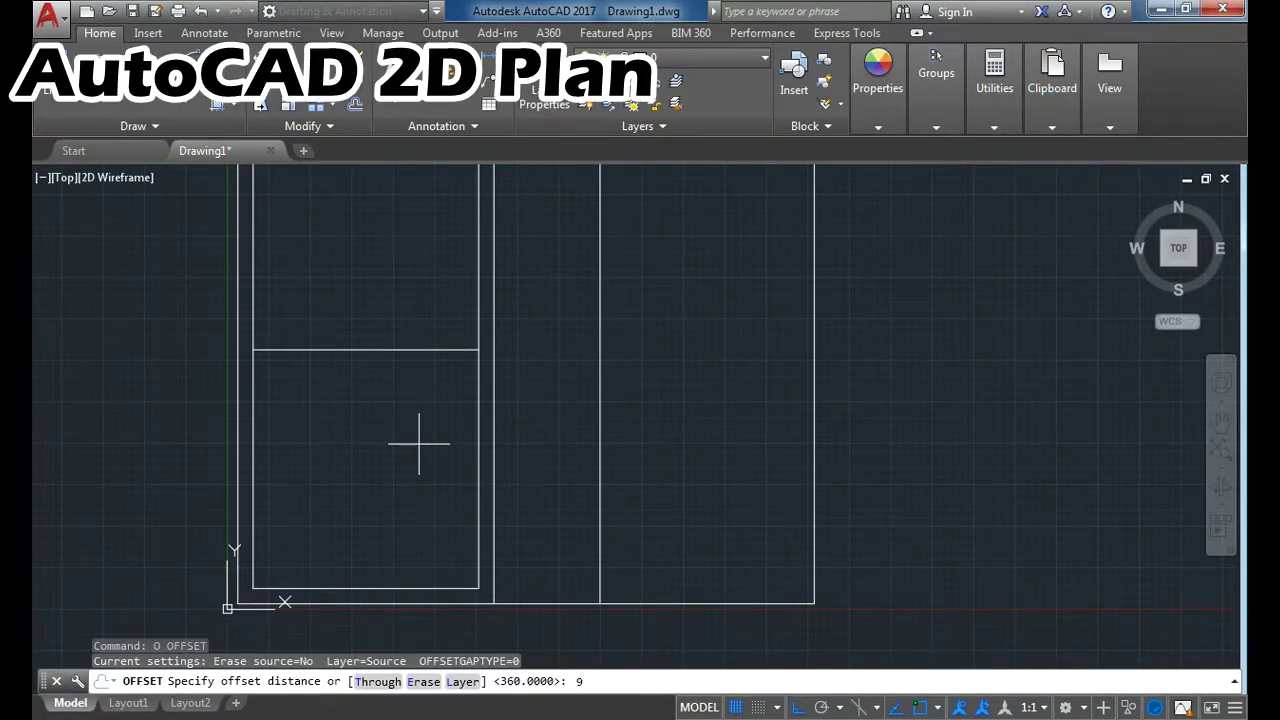
key("BackSpace")
type("23")
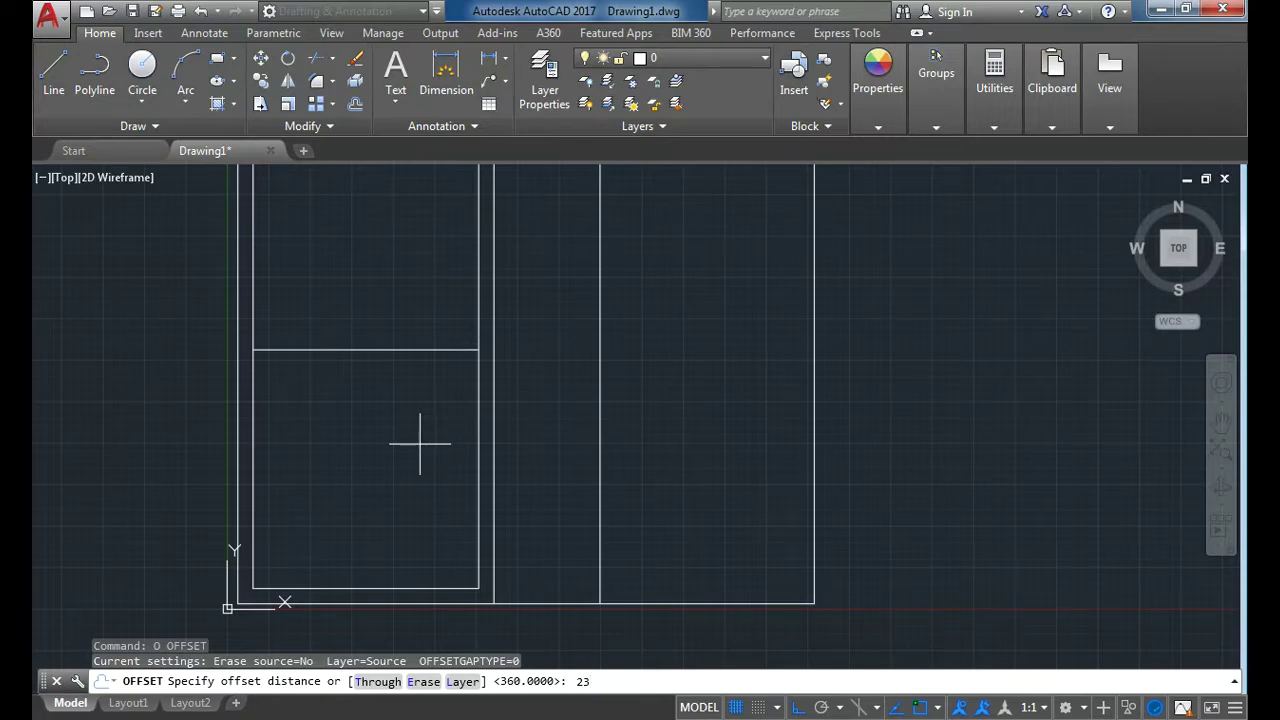
key("Return")
left_click(425, 352)
left_click(425, 275)
key("Escape")
Step: Start EXTEND, cancel, and restart it to choose a boundary edge
type("ex")
key("Return")
key("Return")
key("Escape")
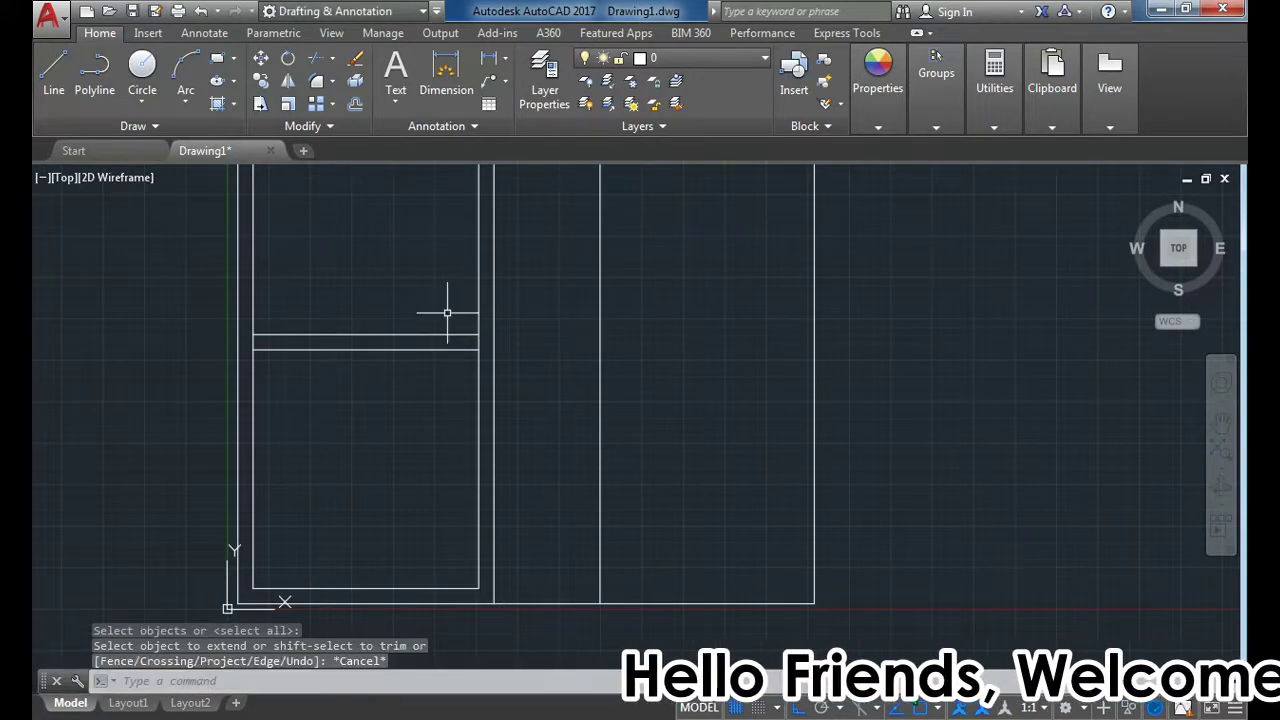
key("Return")
Step: Extend both horizontal cross-wall lines to the right vertical wall
left_click(886, 323)
left_click(774, 404)
Step: Offset the right vertical line to a copy just inside it
key("Return")
left_click(423, 280)
left_click(346, 417)
scroll(362, 493, "down", 2)
scroll(365, 495, "down", 2)
scroll(490, 365, "up", 4)
scroll(489, 374, "down", 2)
type("o")
key("Return")
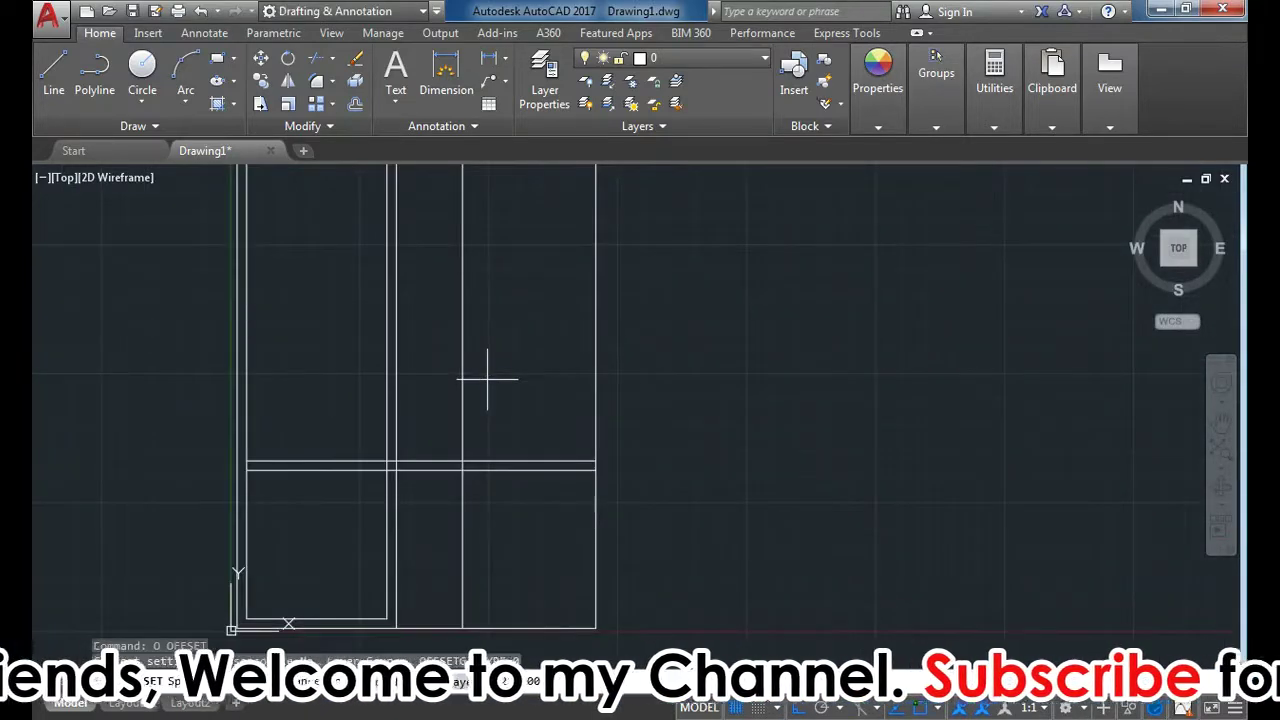
key("Return")
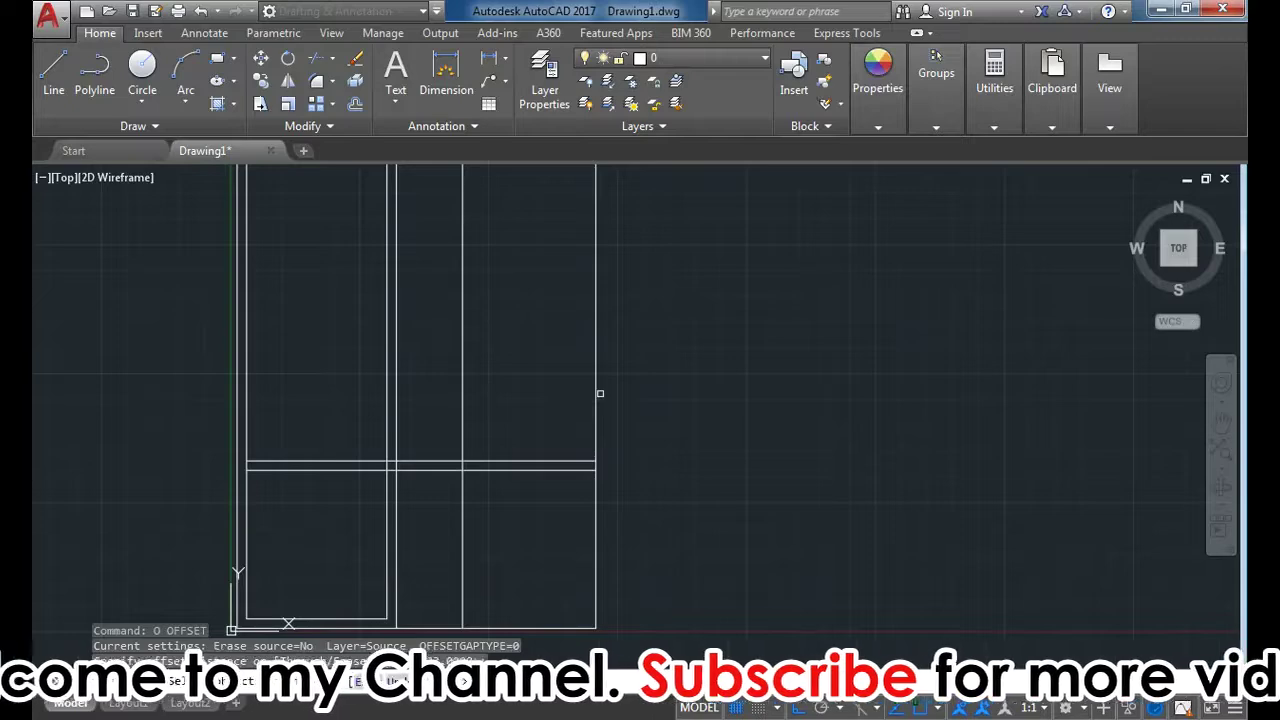
left_click(597, 391)
left_click(565, 394)
key("Escape")
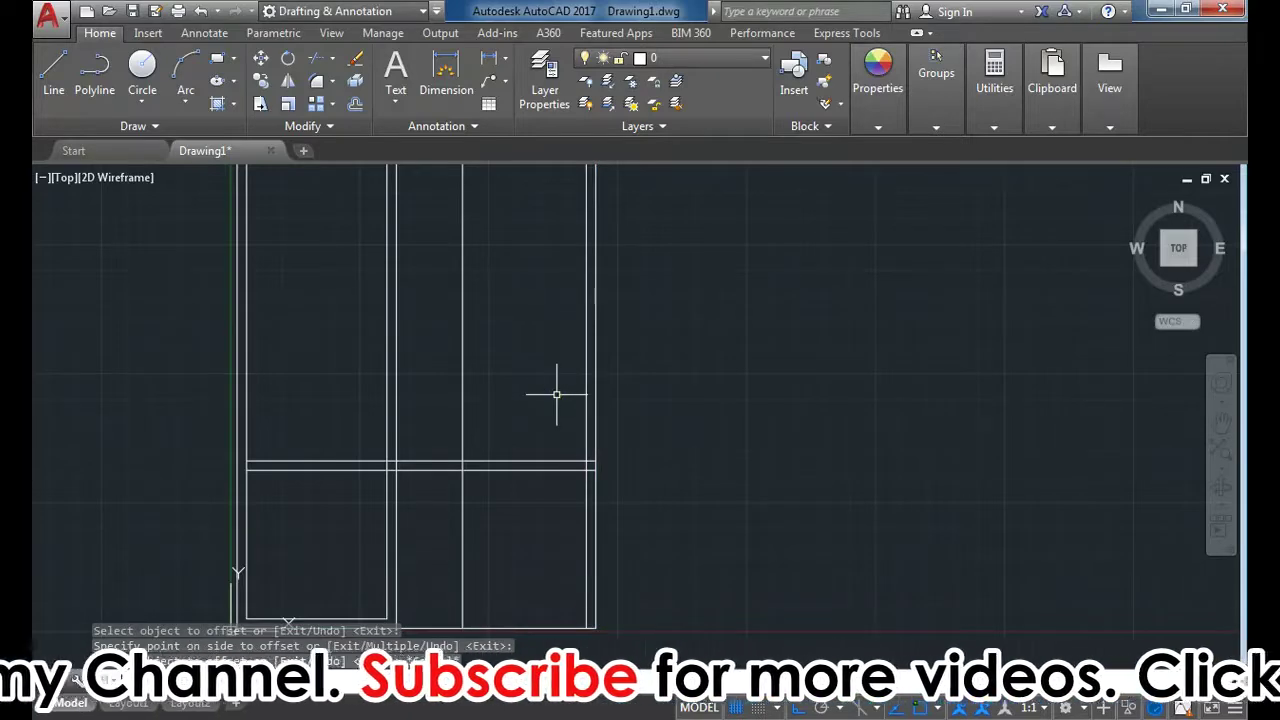
type("f")
key("Return")
scroll(588, 479, "down", 2)
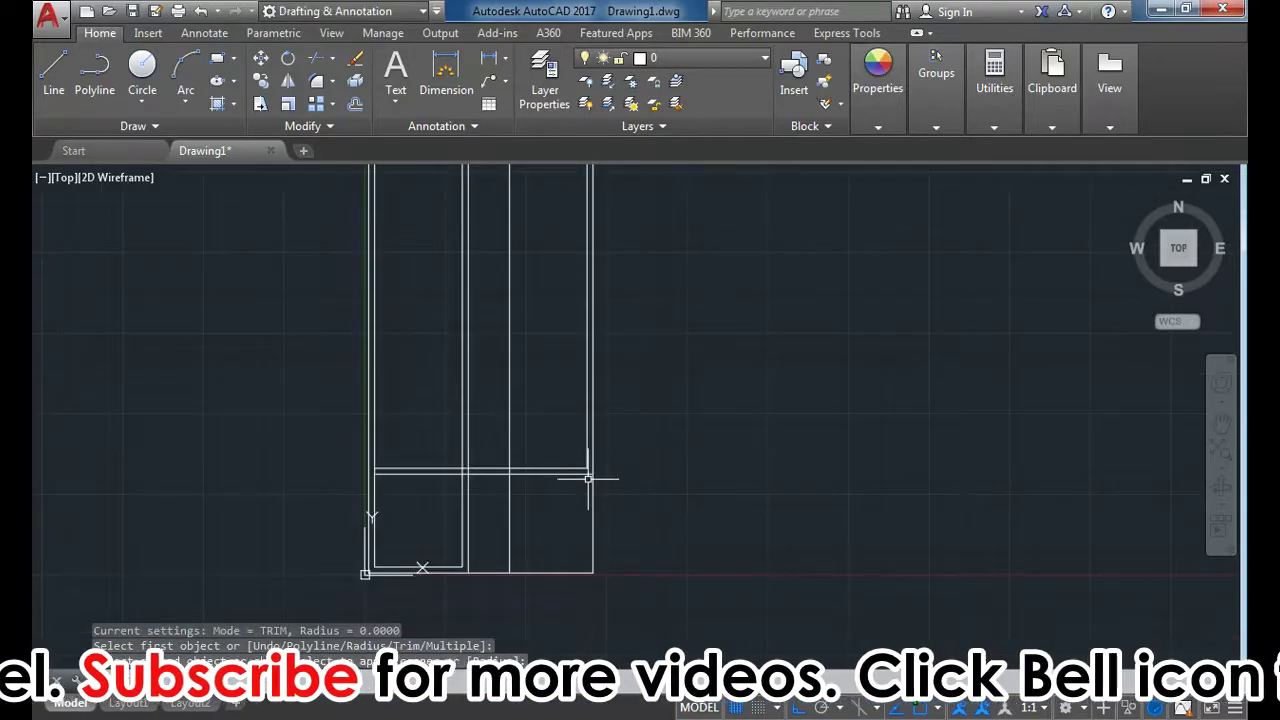
scroll(415, 453, "up", 2)
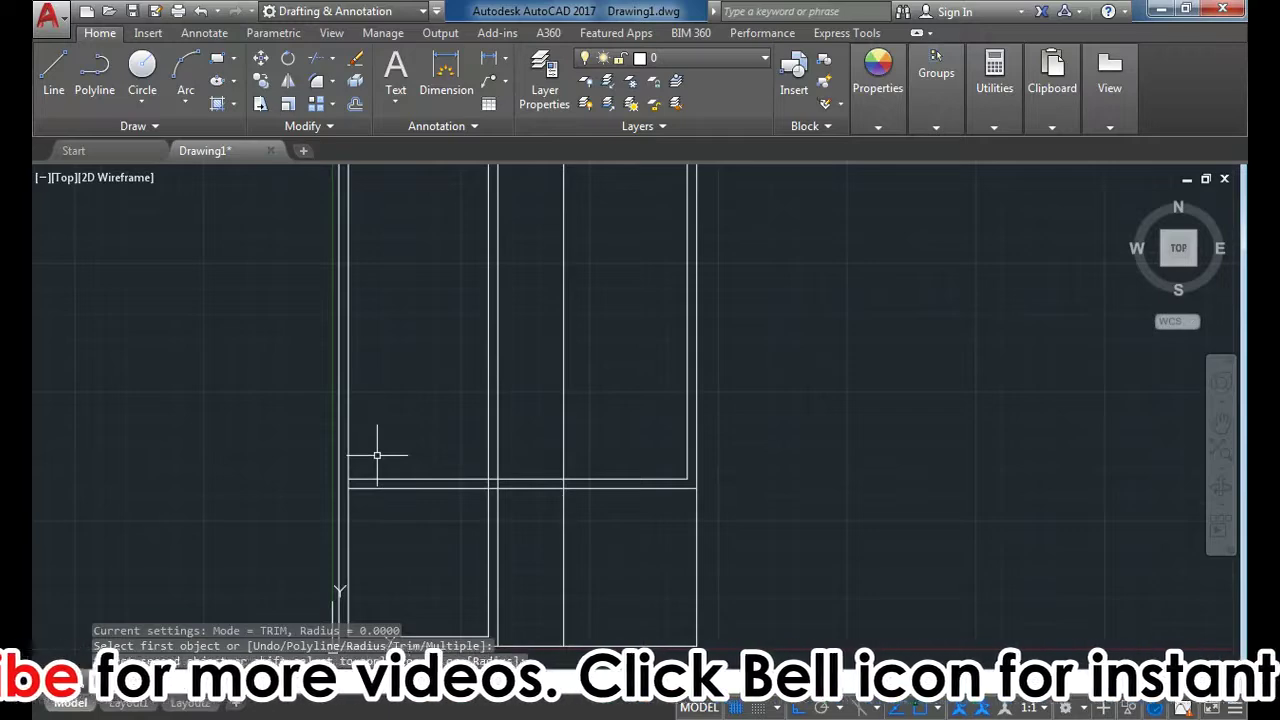
scroll(377, 455, "up", 2)
Step: Trim the cross-wall crossings at the vertical wall junctions
type("tr")
key("Return")
key("Return")
left_click(403, 455)
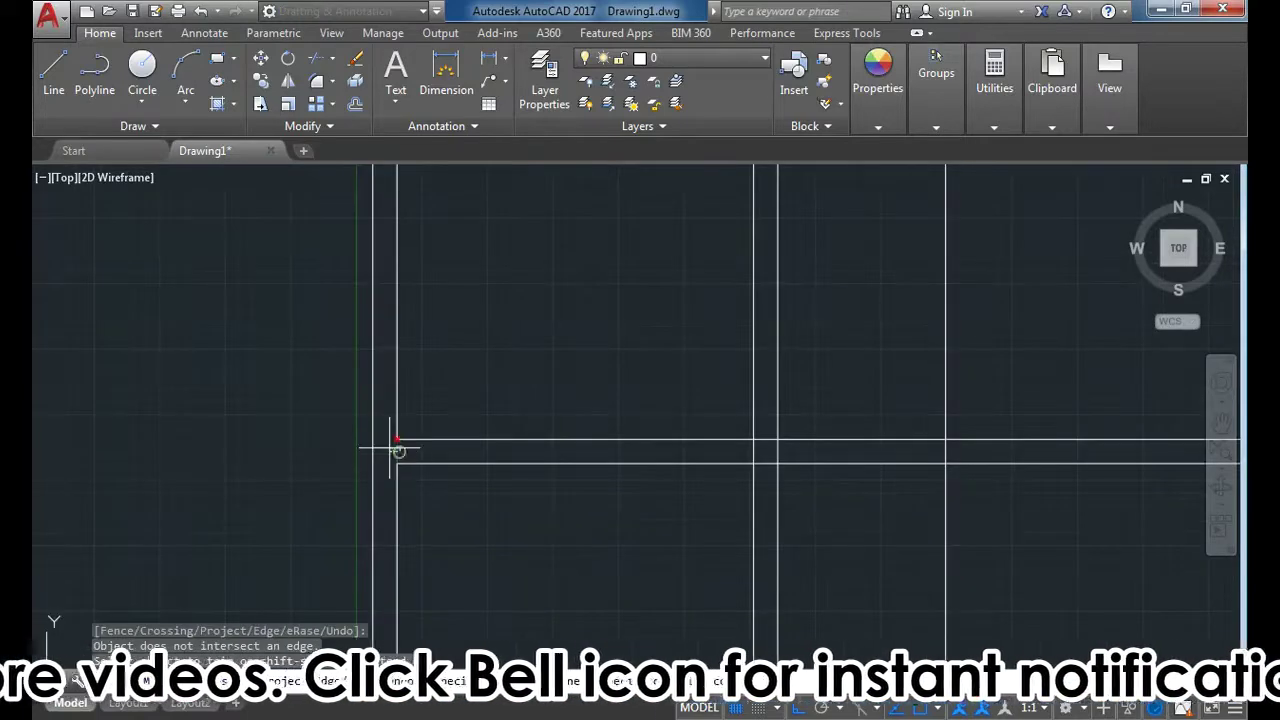
left_click(397, 450)
scroll(393, 449, "down", 2)
scroll(451, 401, "up", 3)
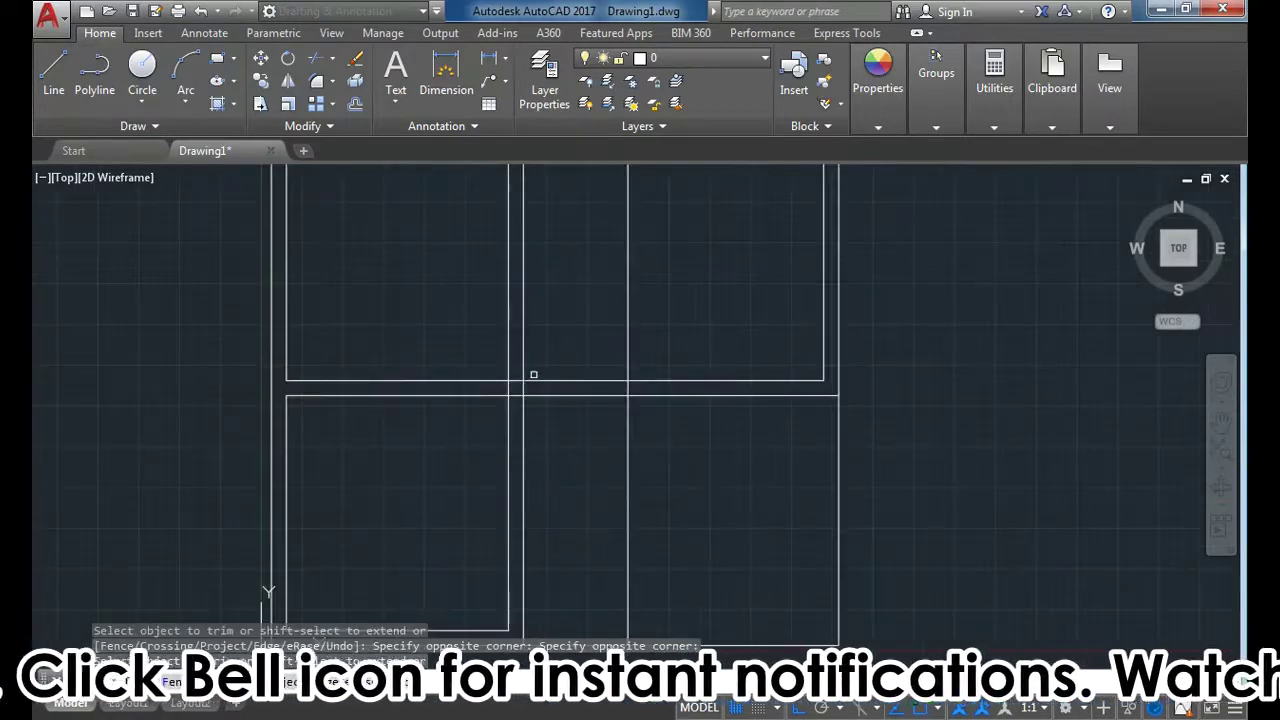
scroll(533, 374, "up", 2)
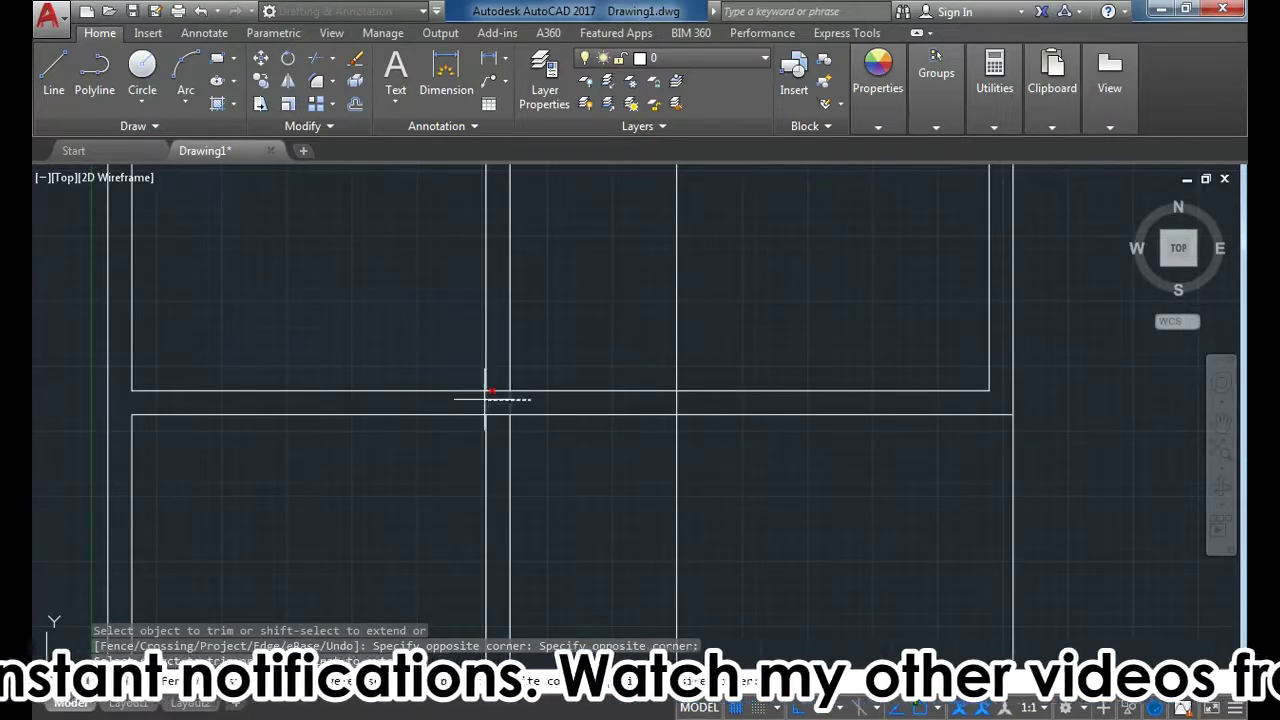
scroll(455, 428, "up", 1)
left_click(468, 423)
scroll(478, 424, "down", 1)
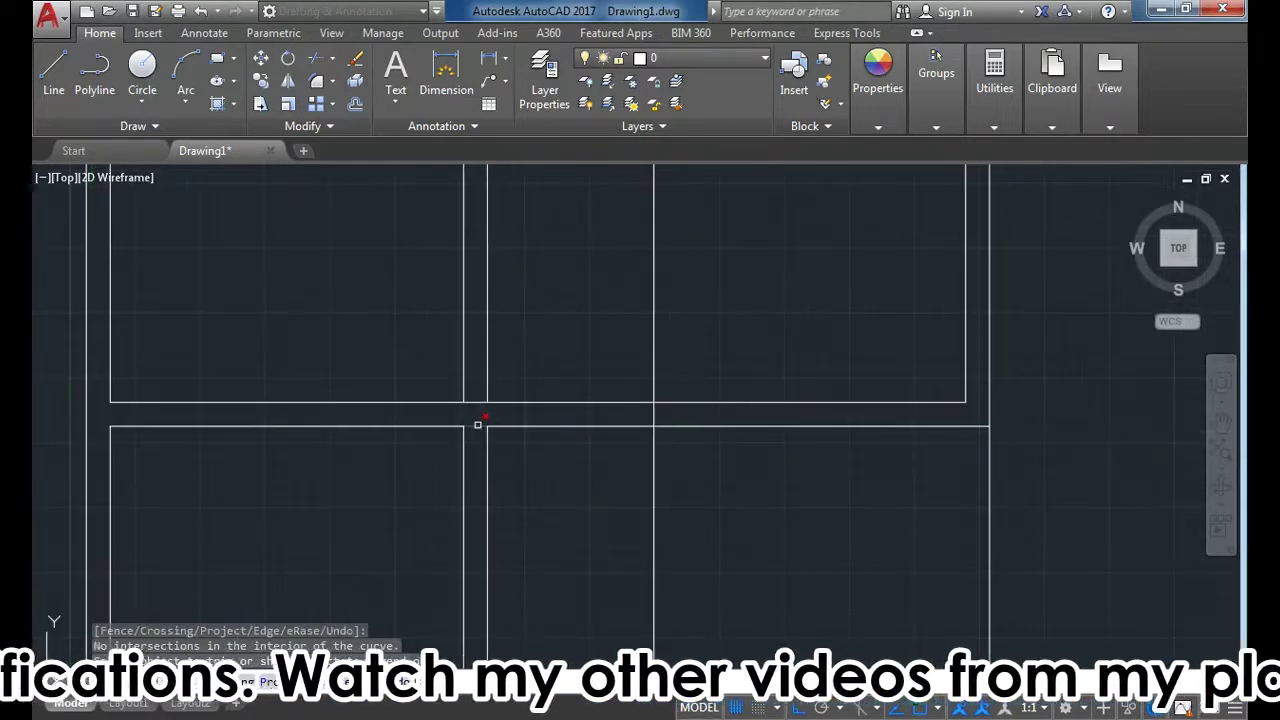
scroll(429, 403, "down", 4)
scroll(497, 391, "up", 2)
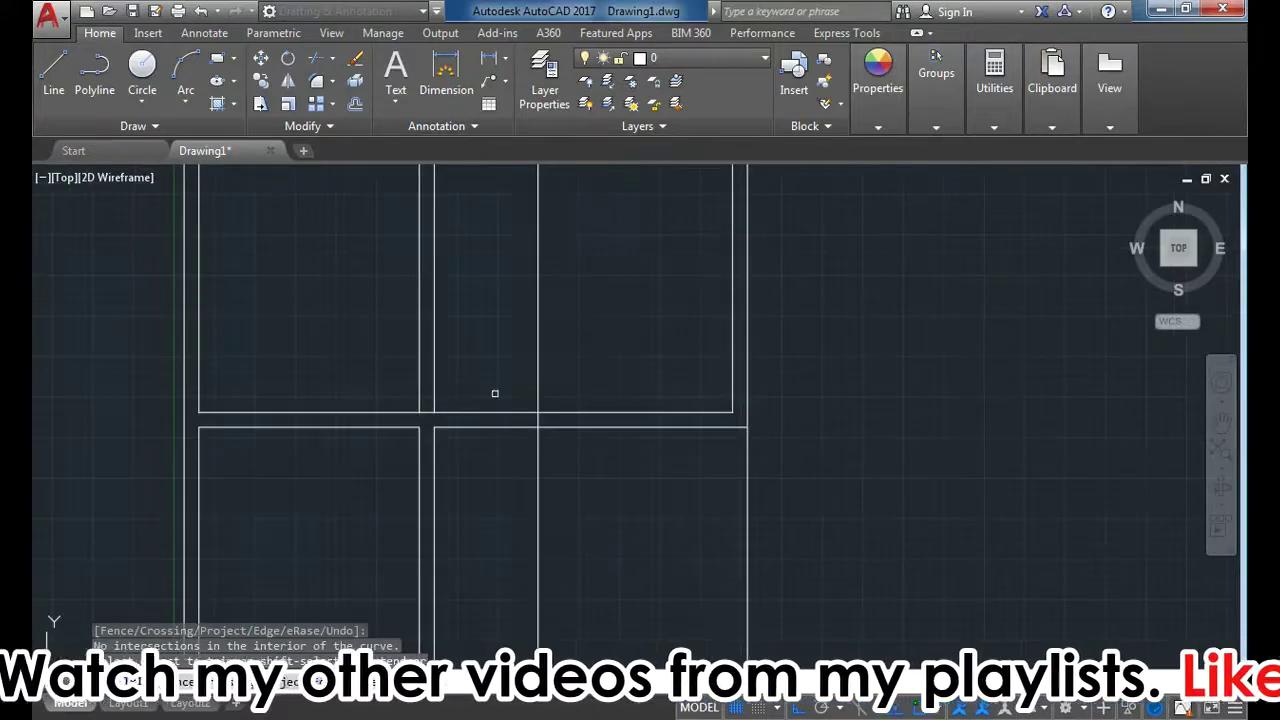
Step: Trim away the vertical lines inside the top room to leave it empty
left_click(545, 390)
left_click(569, 337)
left_click(389, 340)
scroll(443, 380, "down", 2)
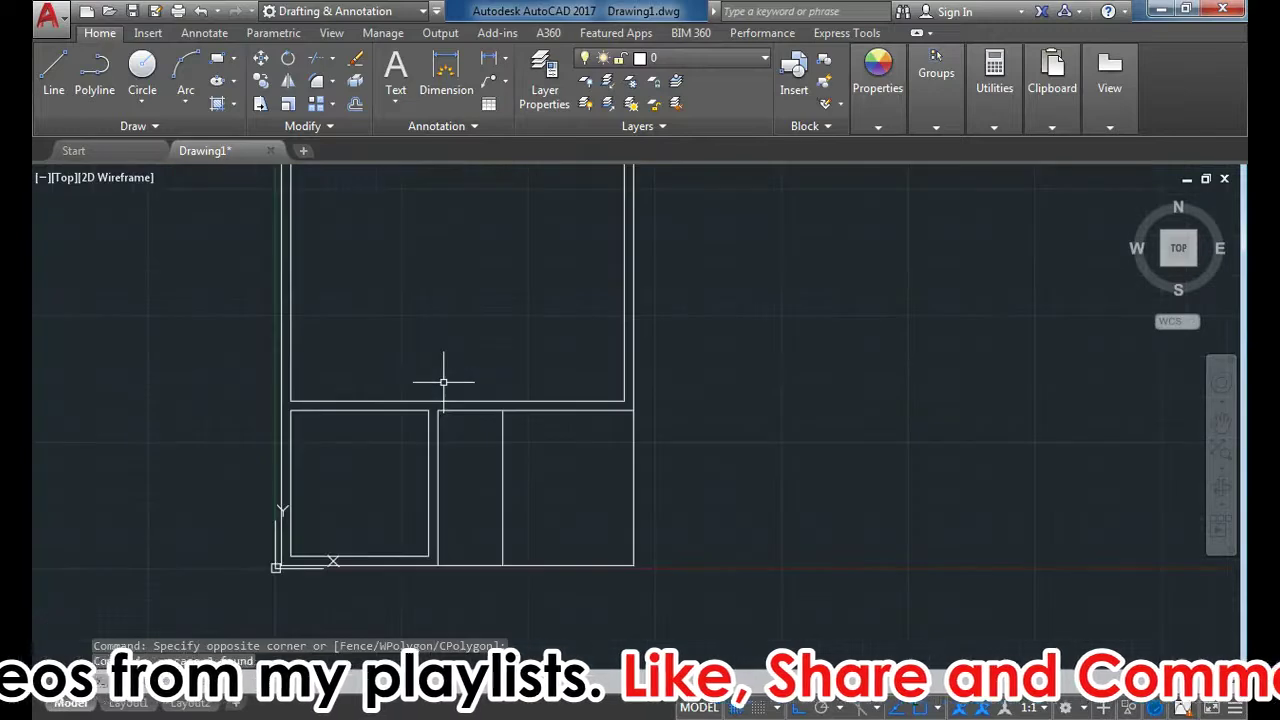
scroll(434, 430, "up", 1)
scroll(459, 350, "up", 1)
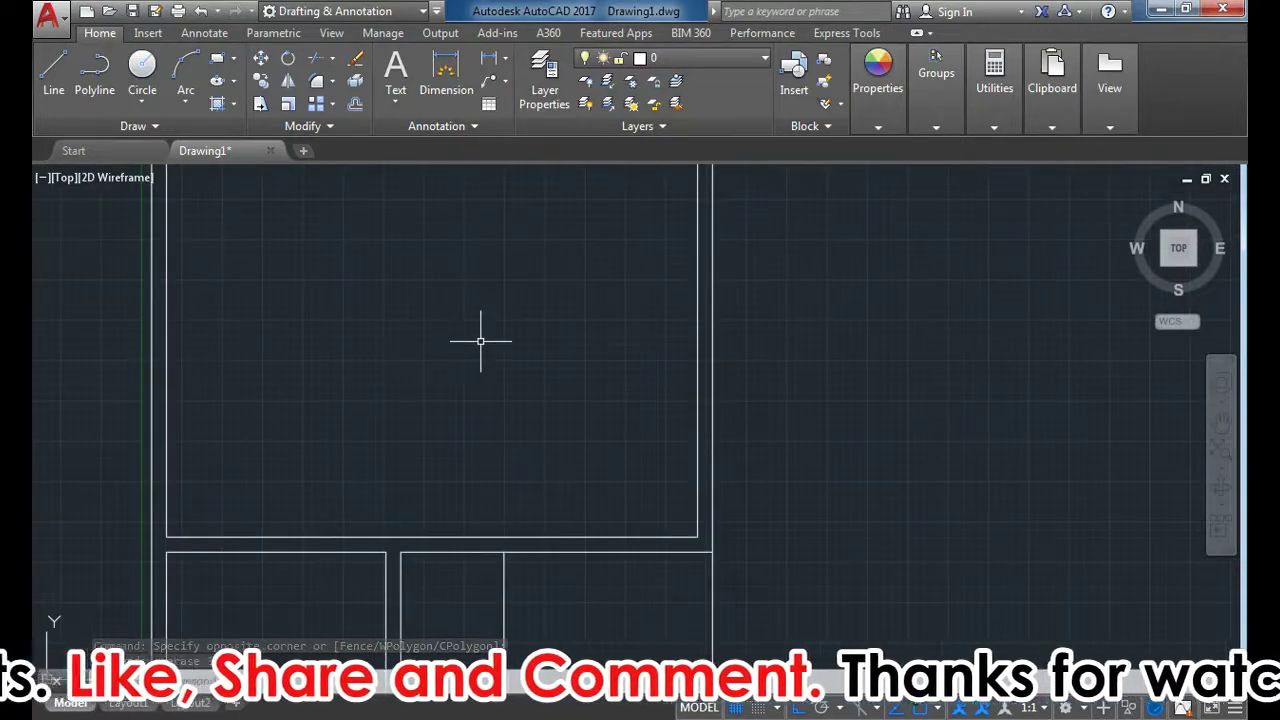
Step: Offset the top room's right edge 300 units inward to start a vertical interior wall
type("o")
key("Return")
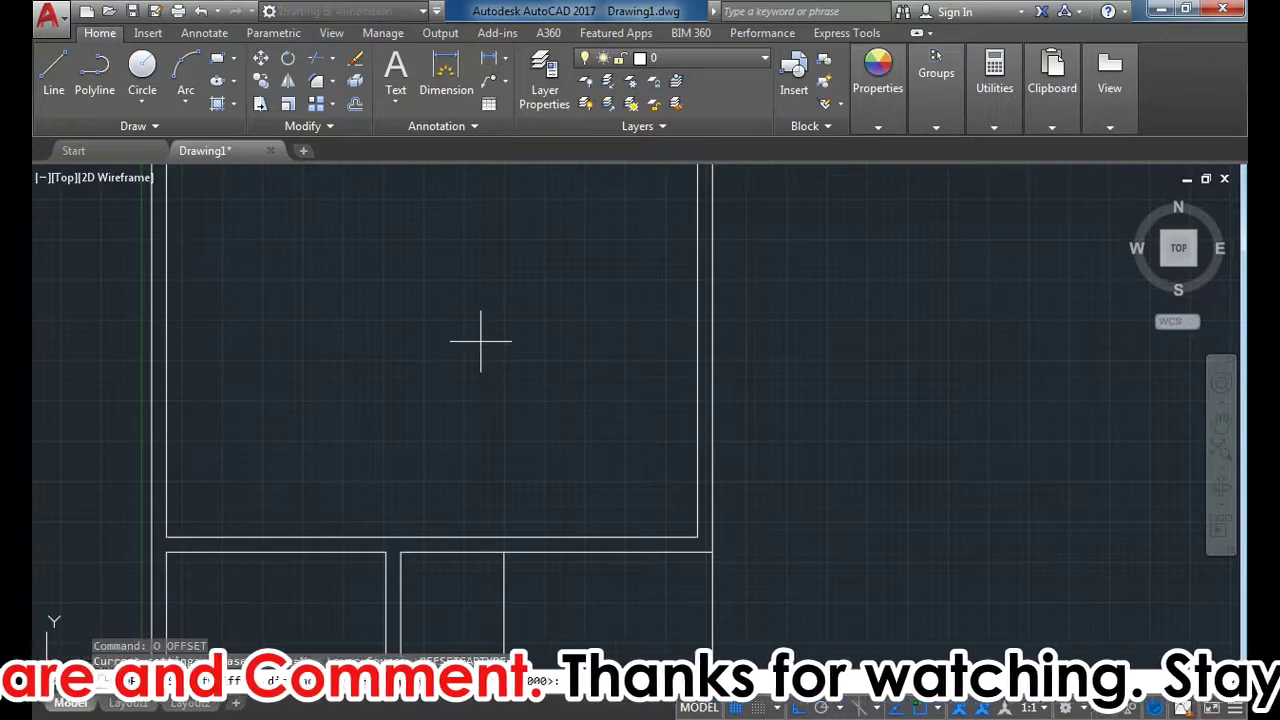
type("300")
key("Return")
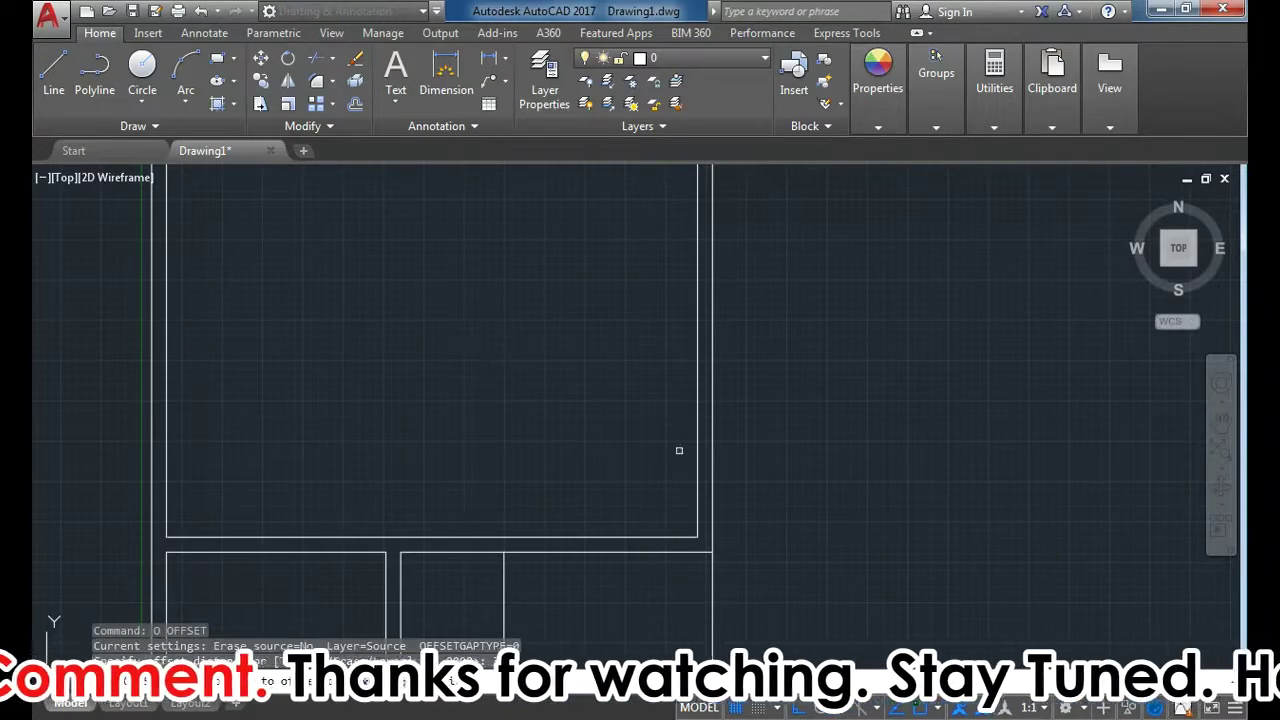
left_click(701, 445)
left_click(577, 454)
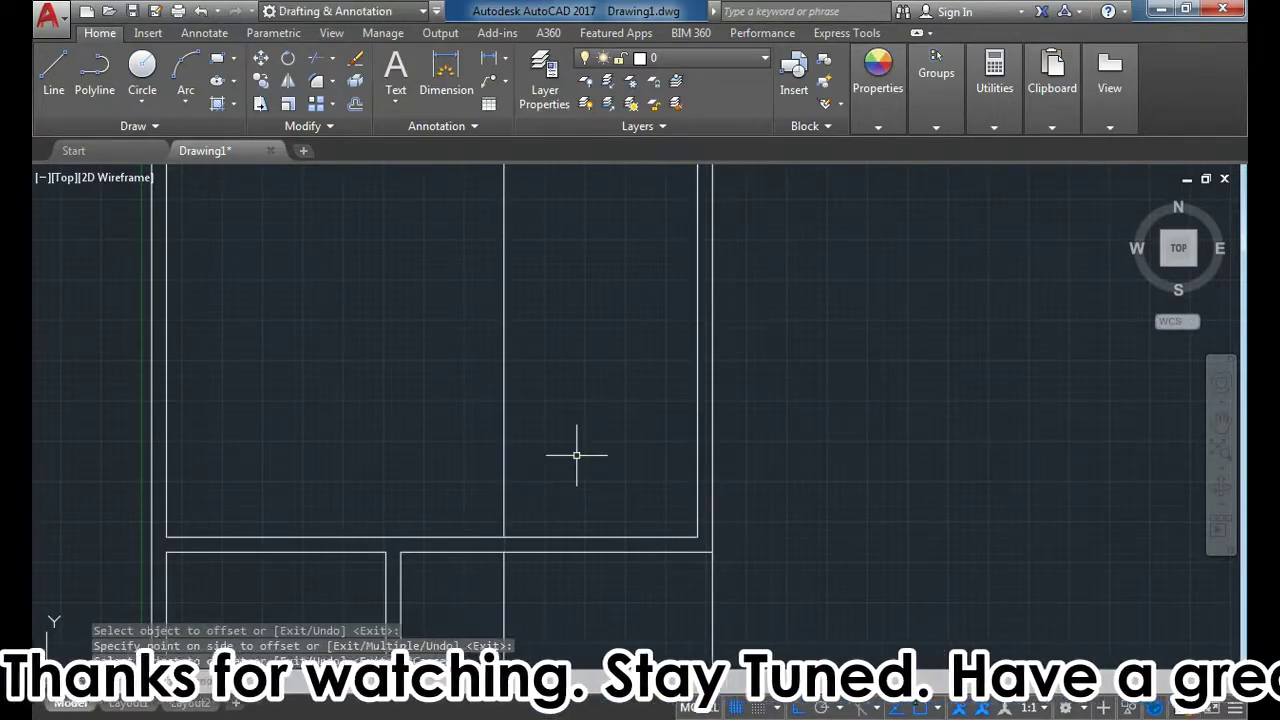
key("Escape")
Step: Offset the new vertical line again to give the interior wall its second line
type("o")
key("Return")
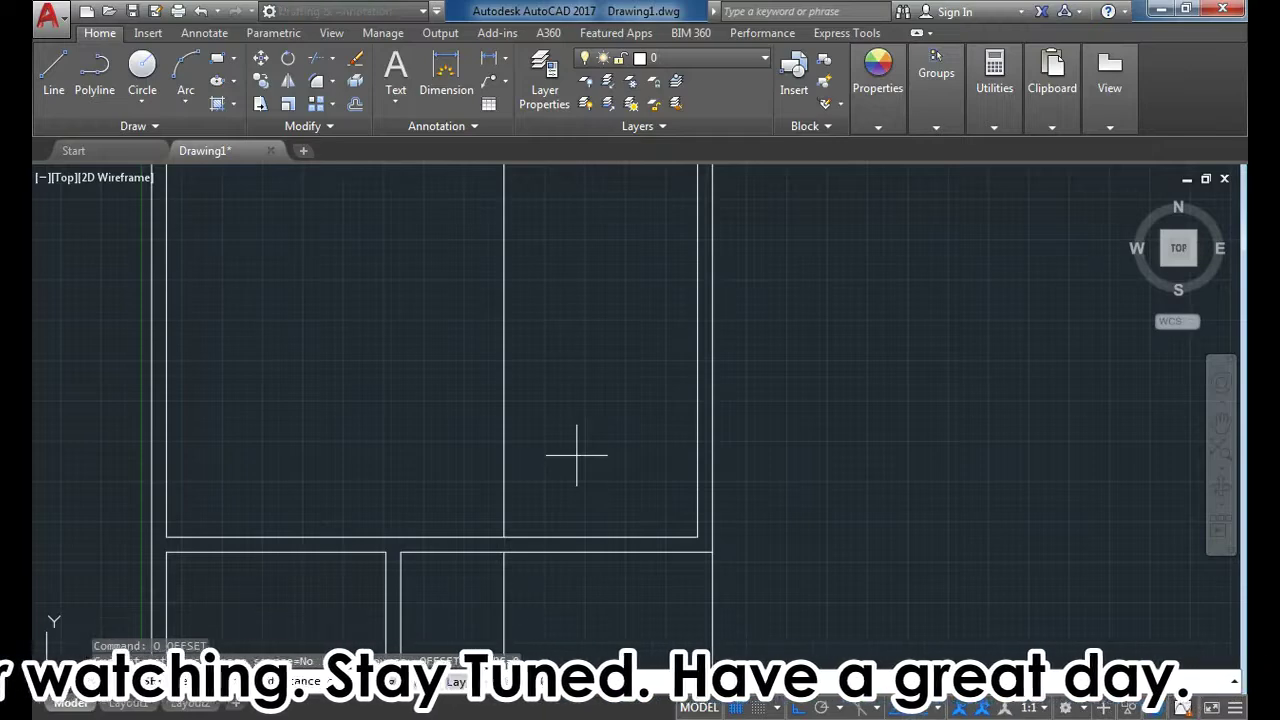
key("Return")
left_click(504, 462)
left_click(437, 471)
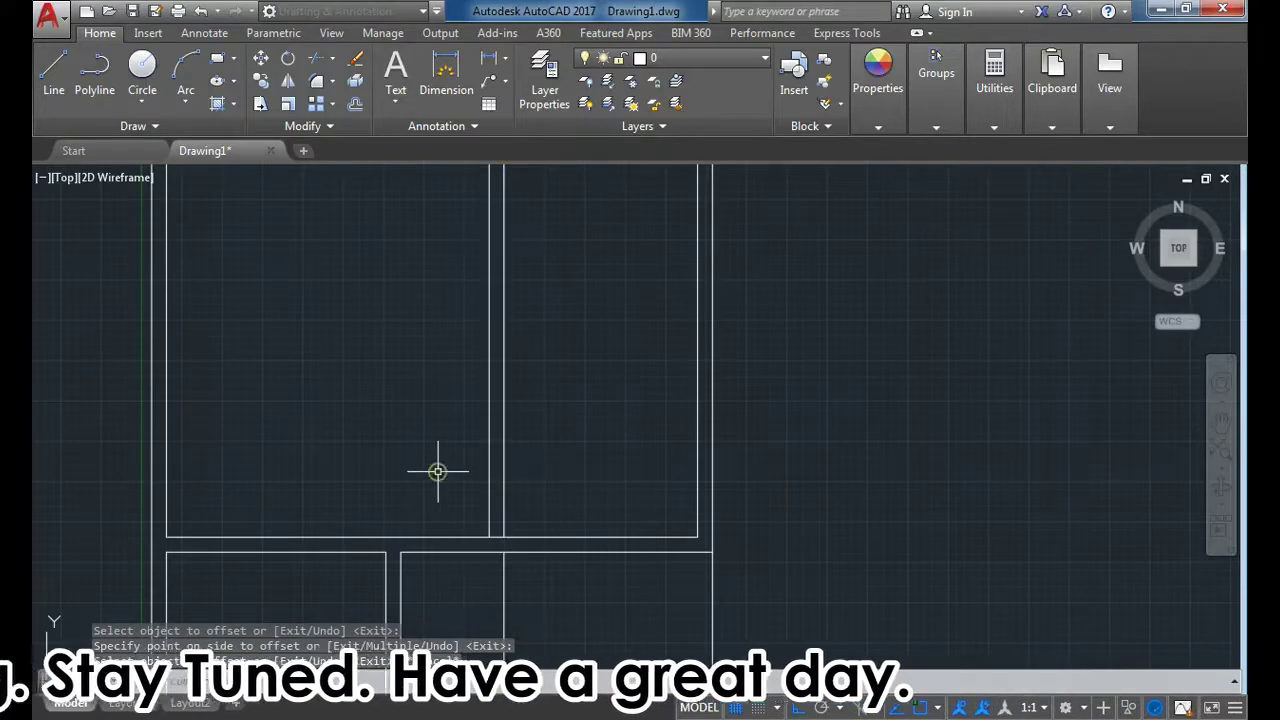
key("Escape")
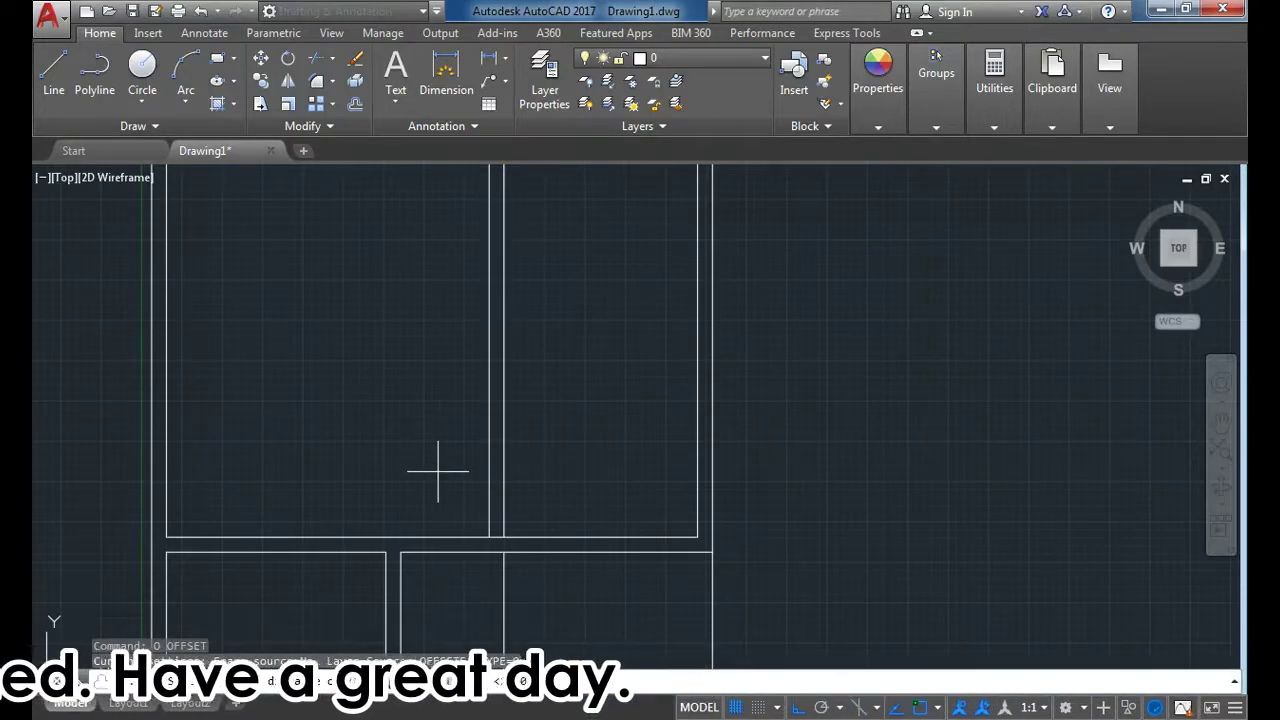
type("35")
Step: Offset the top room's bottom edge 352 upward, then 10 more for a horizontal double-line wall
key("Return")
left_click(520, 536)
left_click(537, 514)
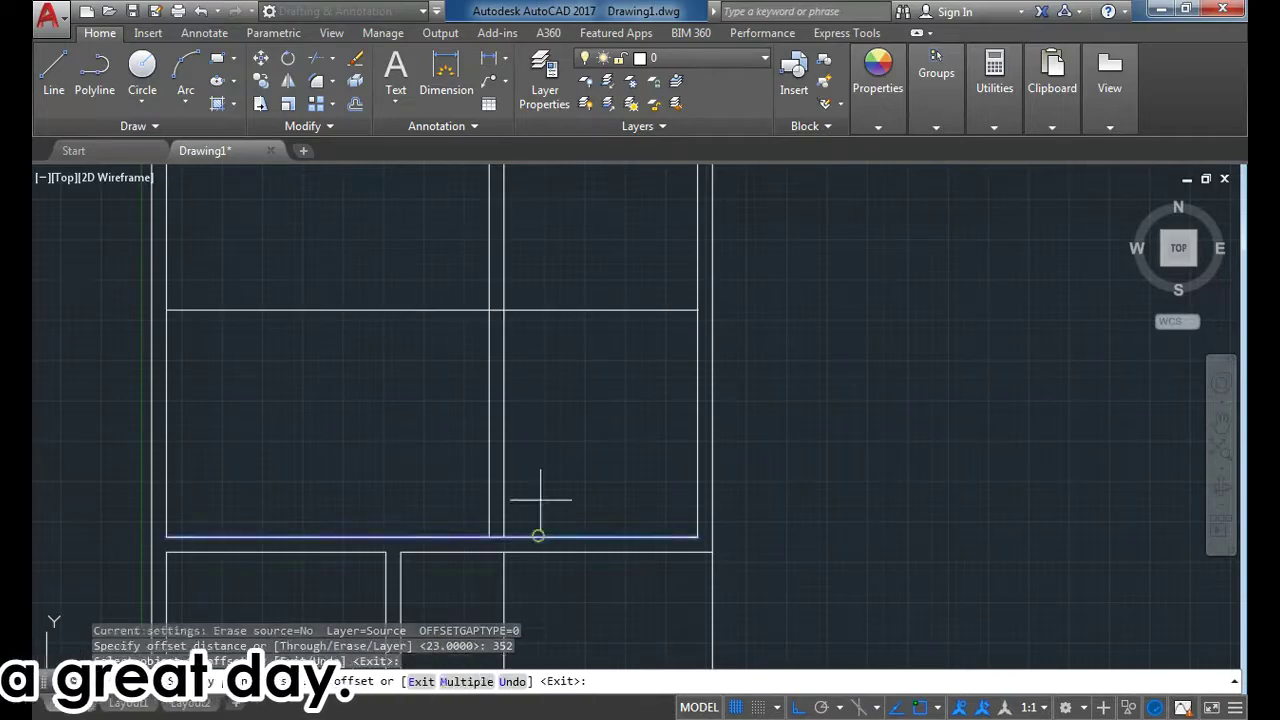
key("Escape")
type("o")
key("Return")
type("10")
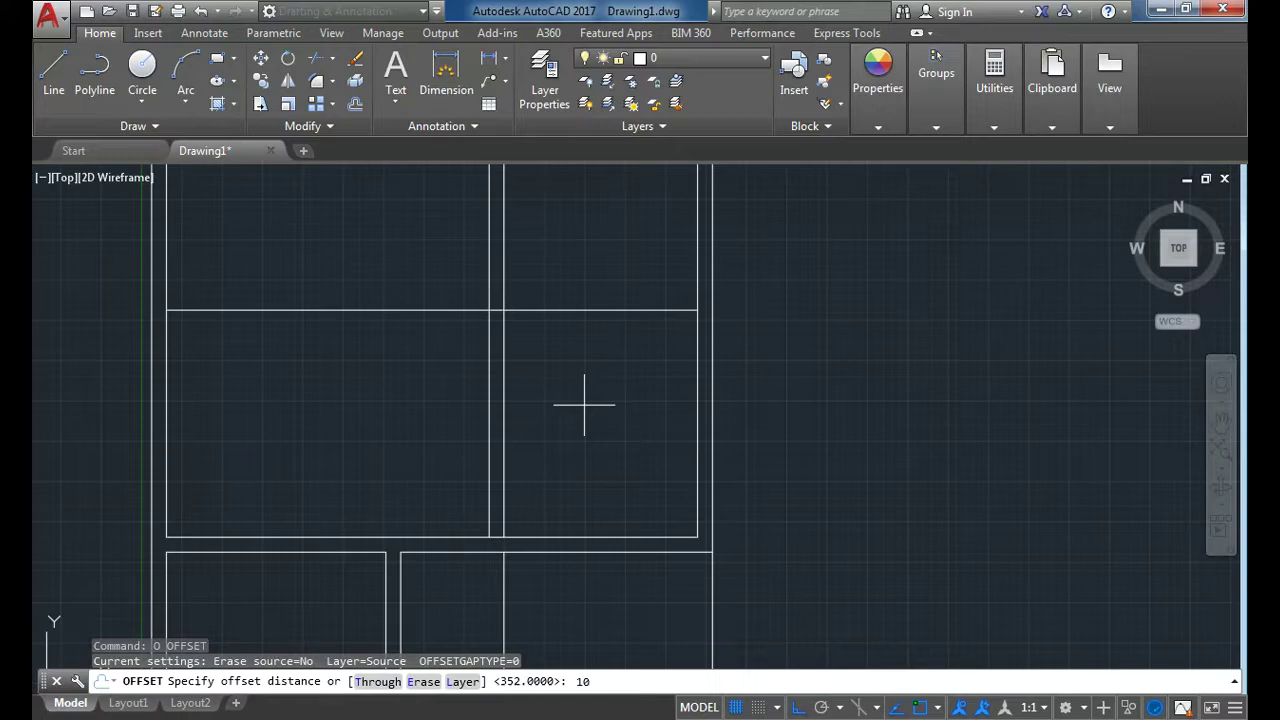
key("Return")
left_click(626, 310)
left_click(625, 226)
key("Escape")
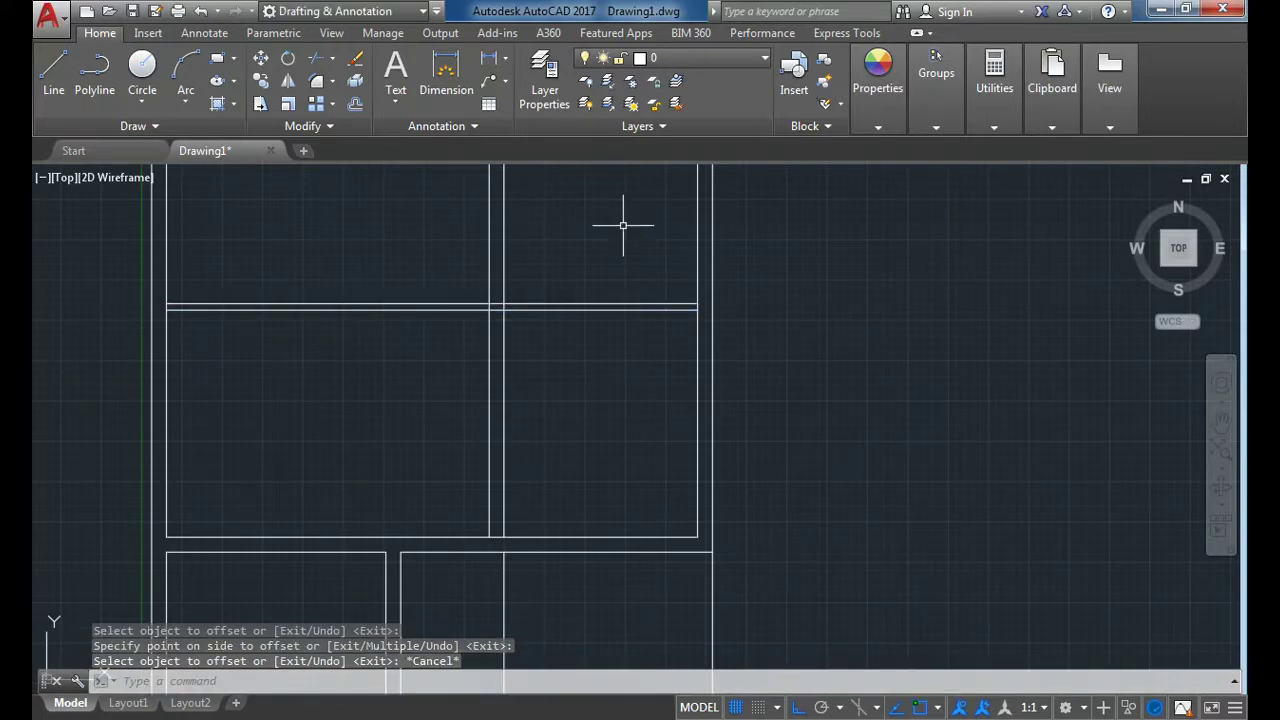
Step: Add a second horizontal wall by offsetting the upper wall line 150 higher, then 23 above it
type("o")
key("Return")
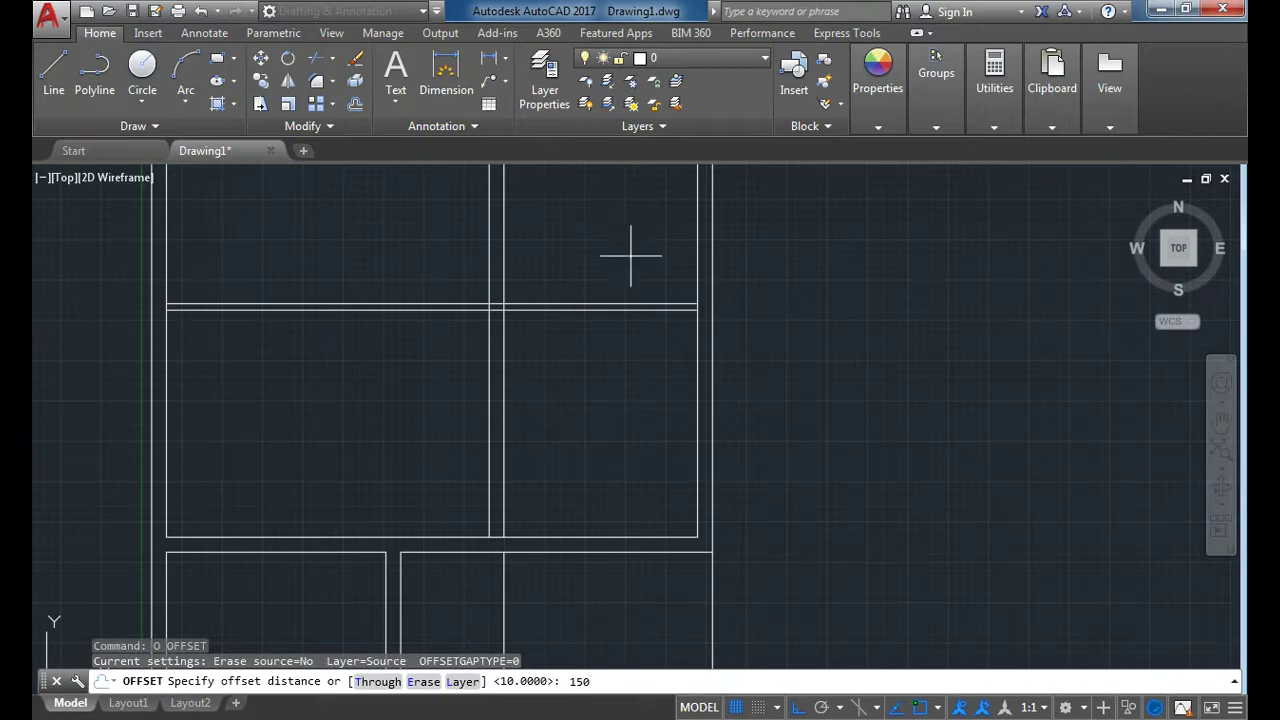
key("Return")
left_click(625, 303)
left_click(627, 226)
key("Escape")
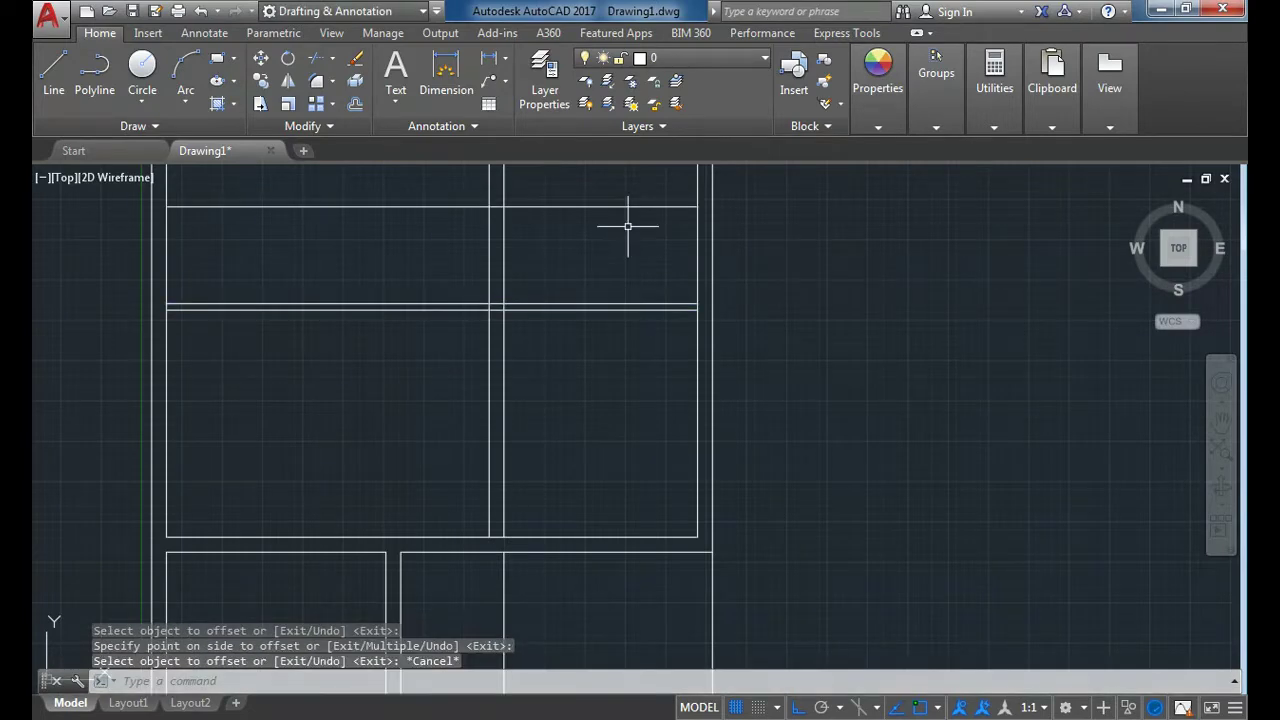
type("o")
key("Return")
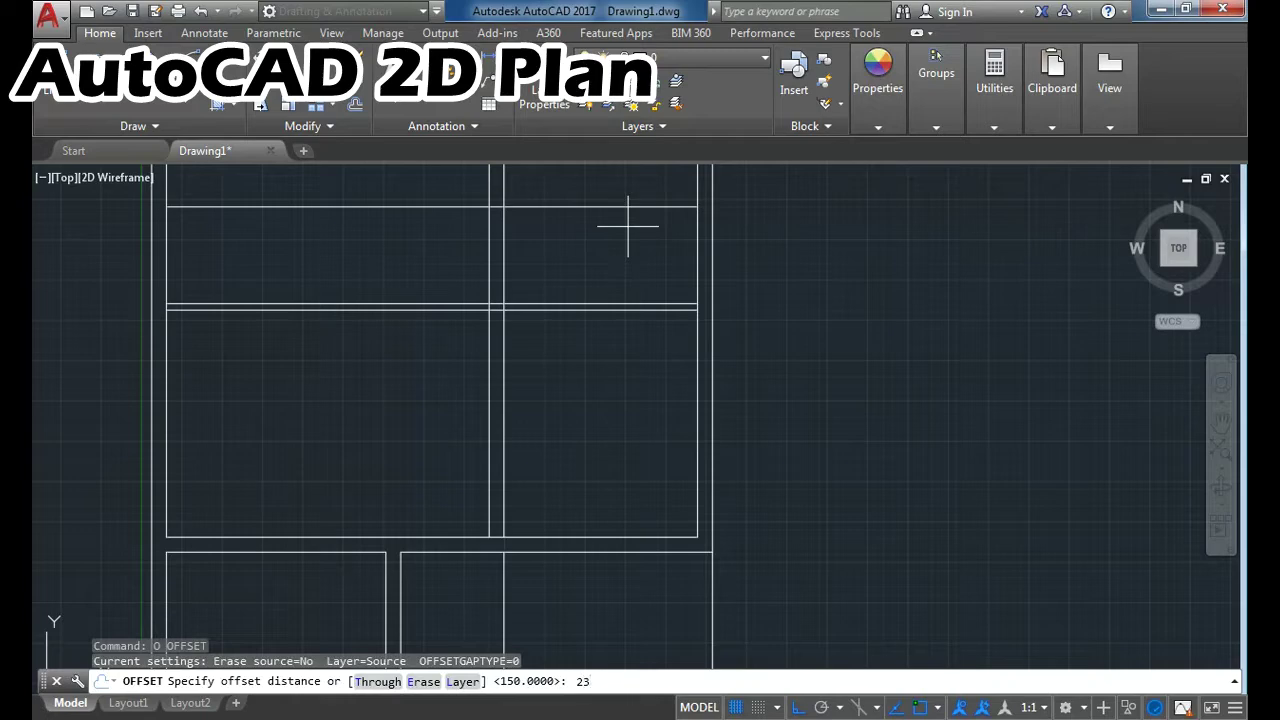
key("Return")
left_click(627, 207)
left_click(627, 169)
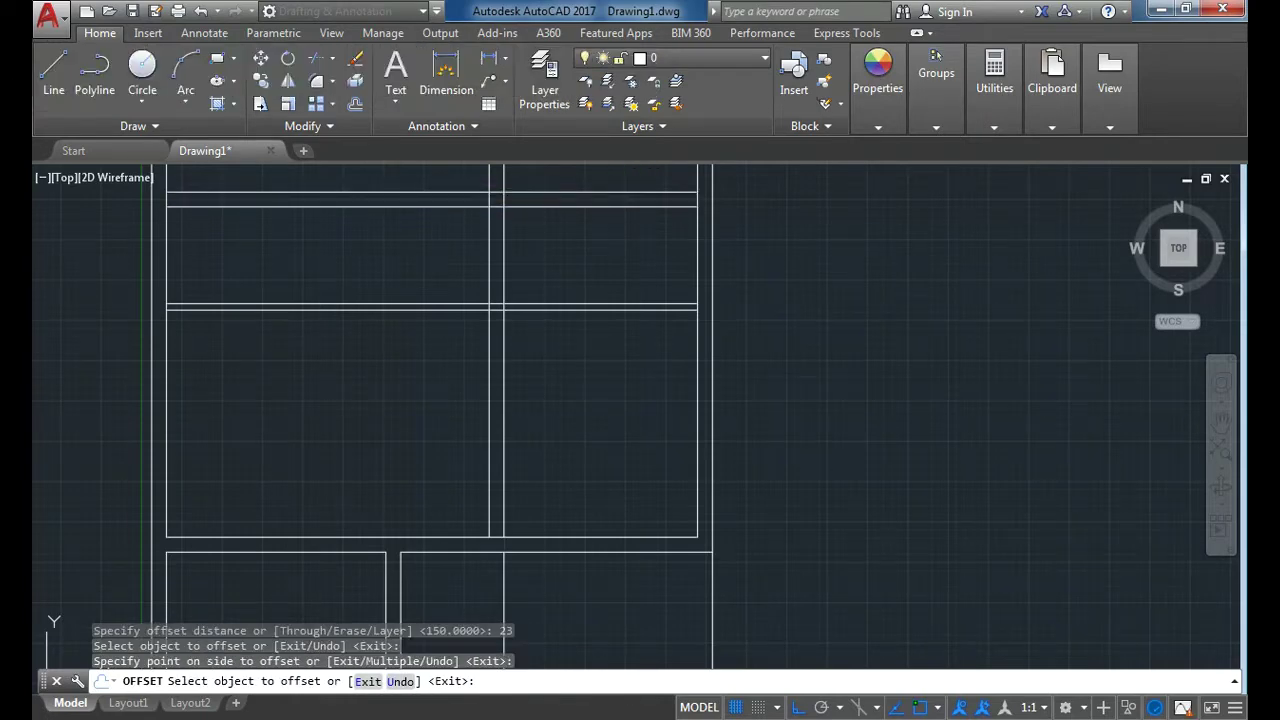
key("Escape")
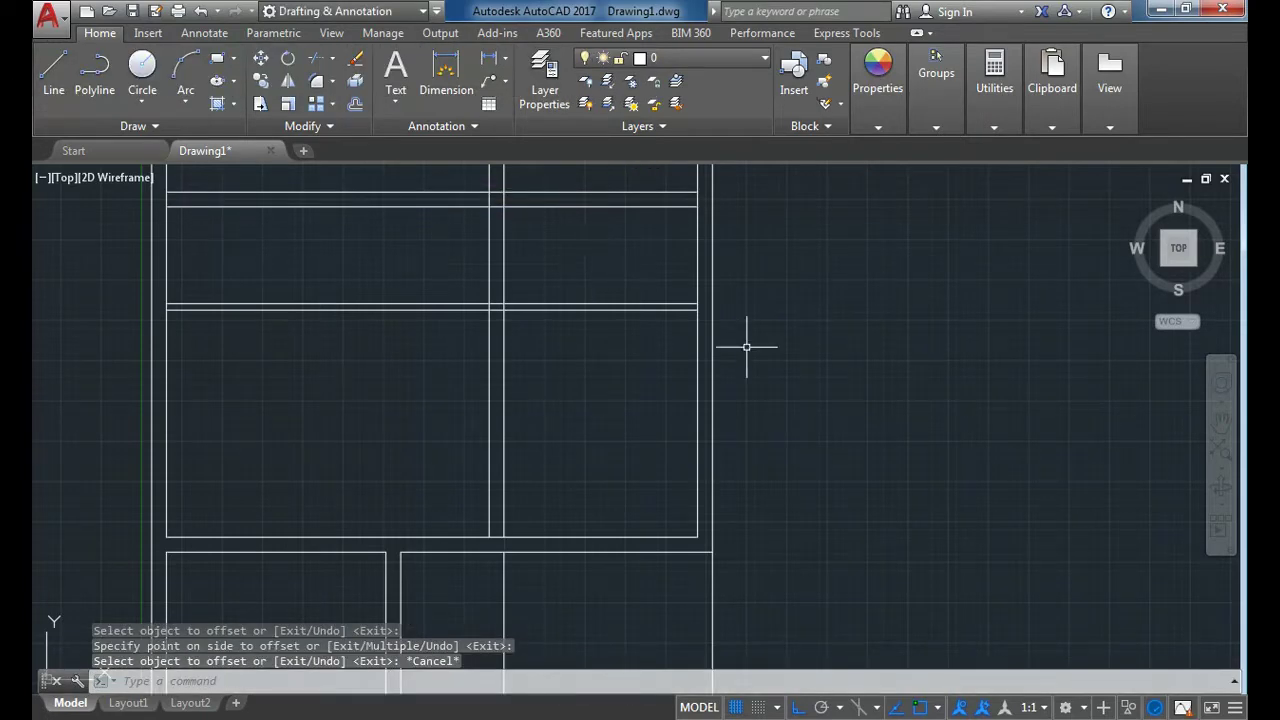
Step: Trim the new horizontal wall lines left of the vertical interior wall
type("tr")
key("Return")
left_click(562, 172)
left_click(465, 341)
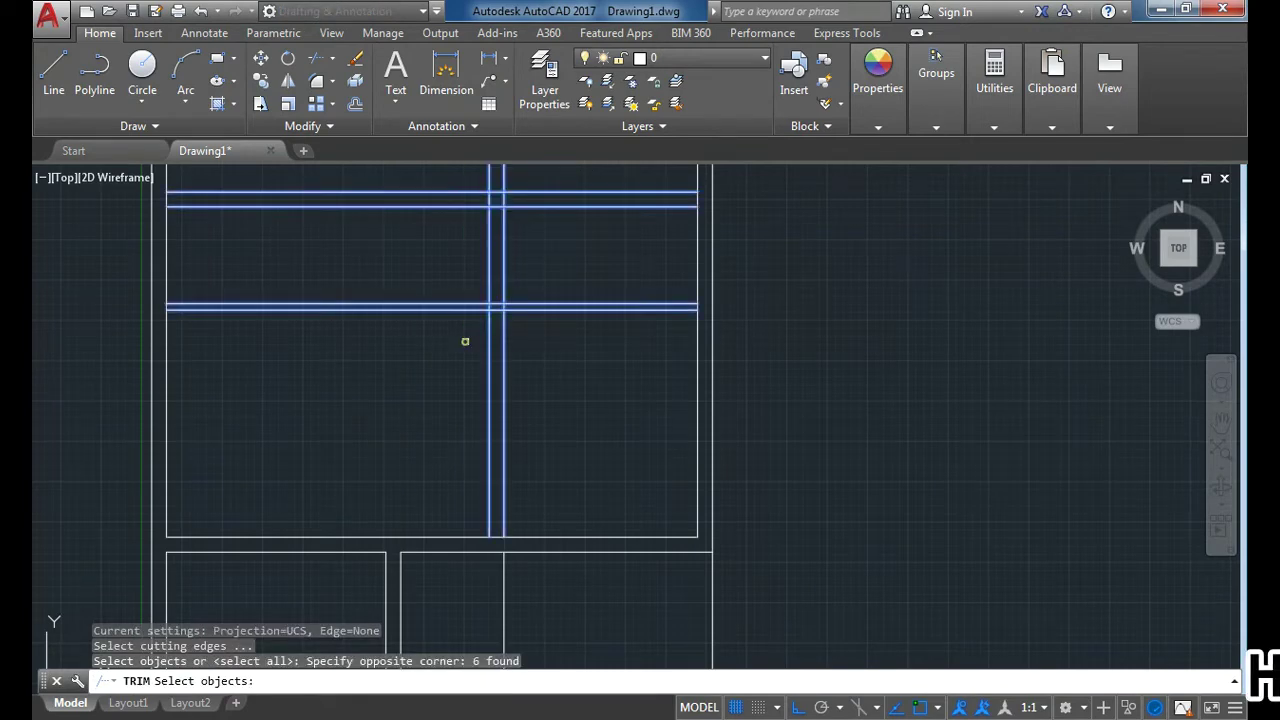
key("Return")
left_click(457, 181)
left_click(412, 363)
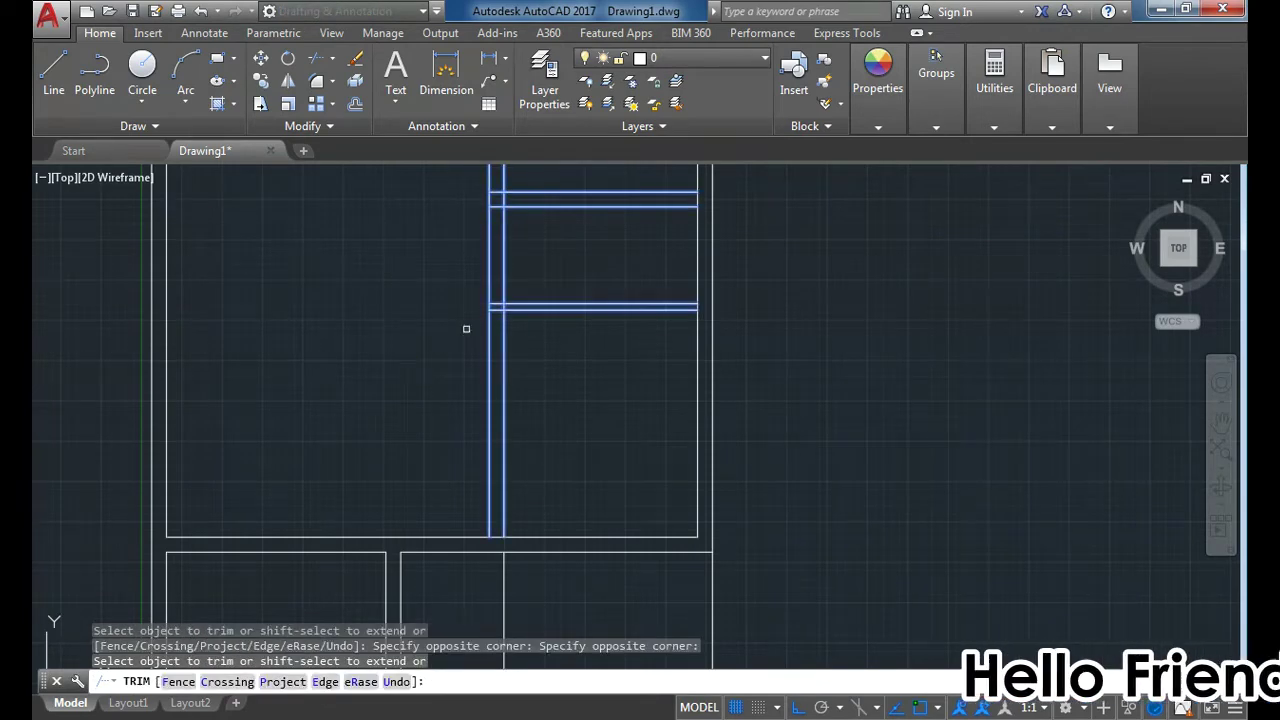
key("Escape")
Step: Trim the vertical wall lines that stick out above the upper horizontal wall
scroll(544, 175, "up", 2)
key("Return")
left_click(549, 206)
left_click(409, 349)
key("Return")
left_click(497, 229)
left_click(416, 225)
scroll(416, 225, "down", 2)
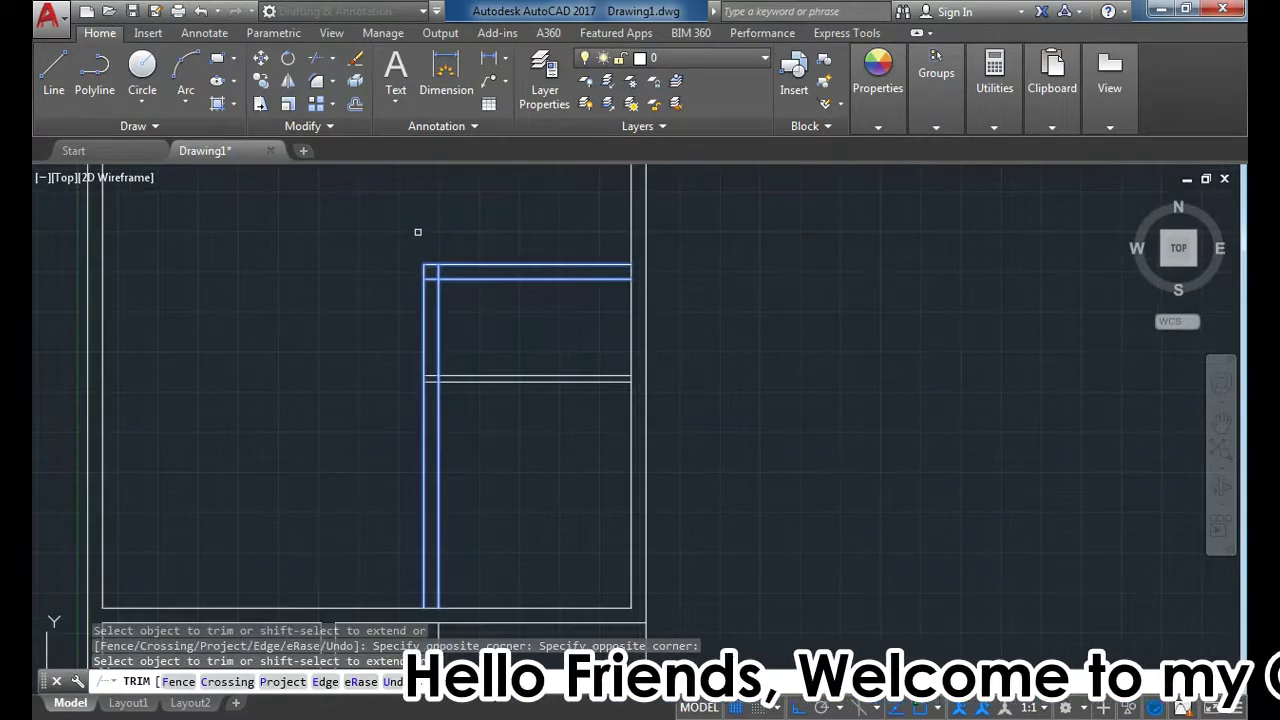
key("Escape")
Step: Offset the vertical line in the small right room twice to form its double-line wall
scroll(470, 290, "up", 1)
key("Return")
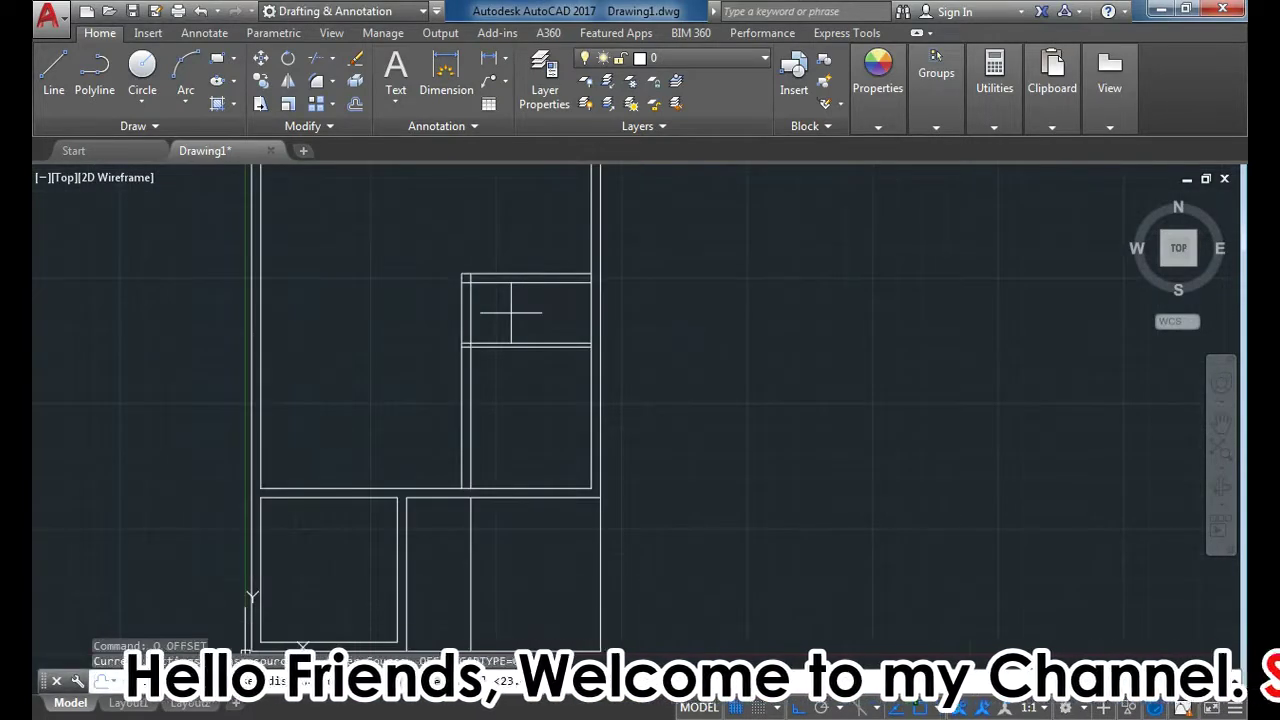
key("Return")
left_click(590, 310)
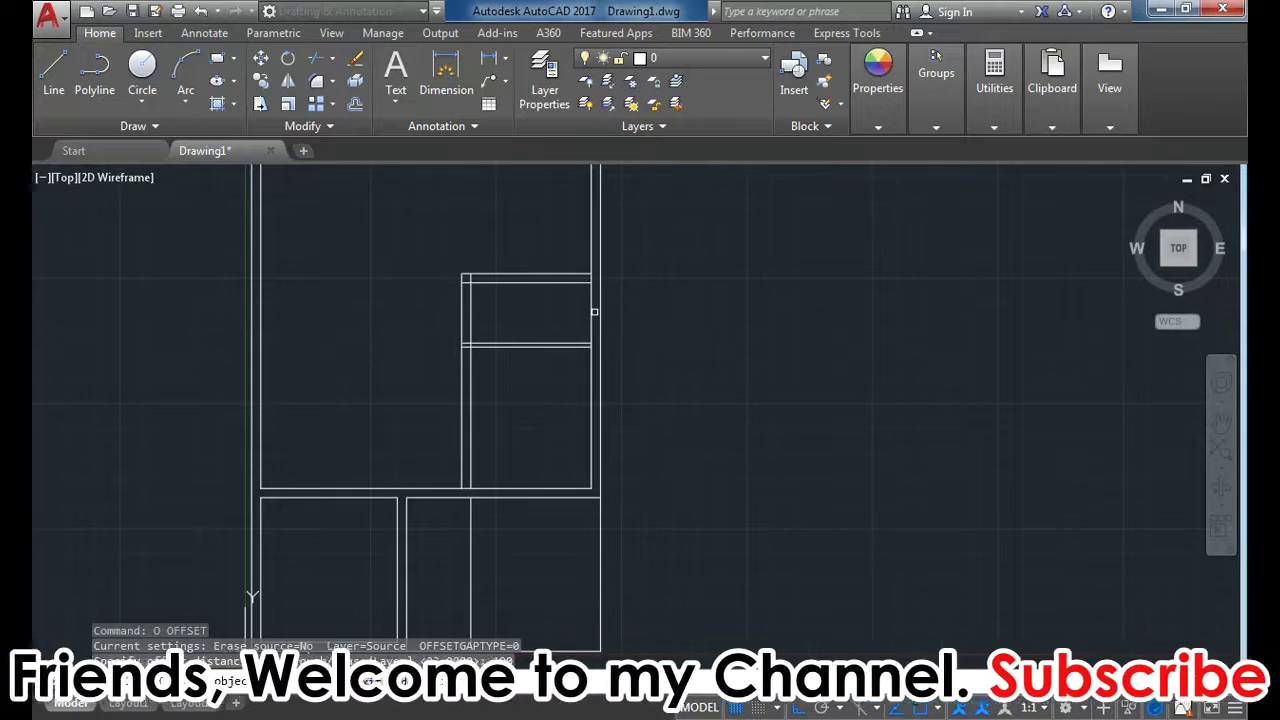
left_click(508, 323)
key("Escape")
type("o")
key("Return")
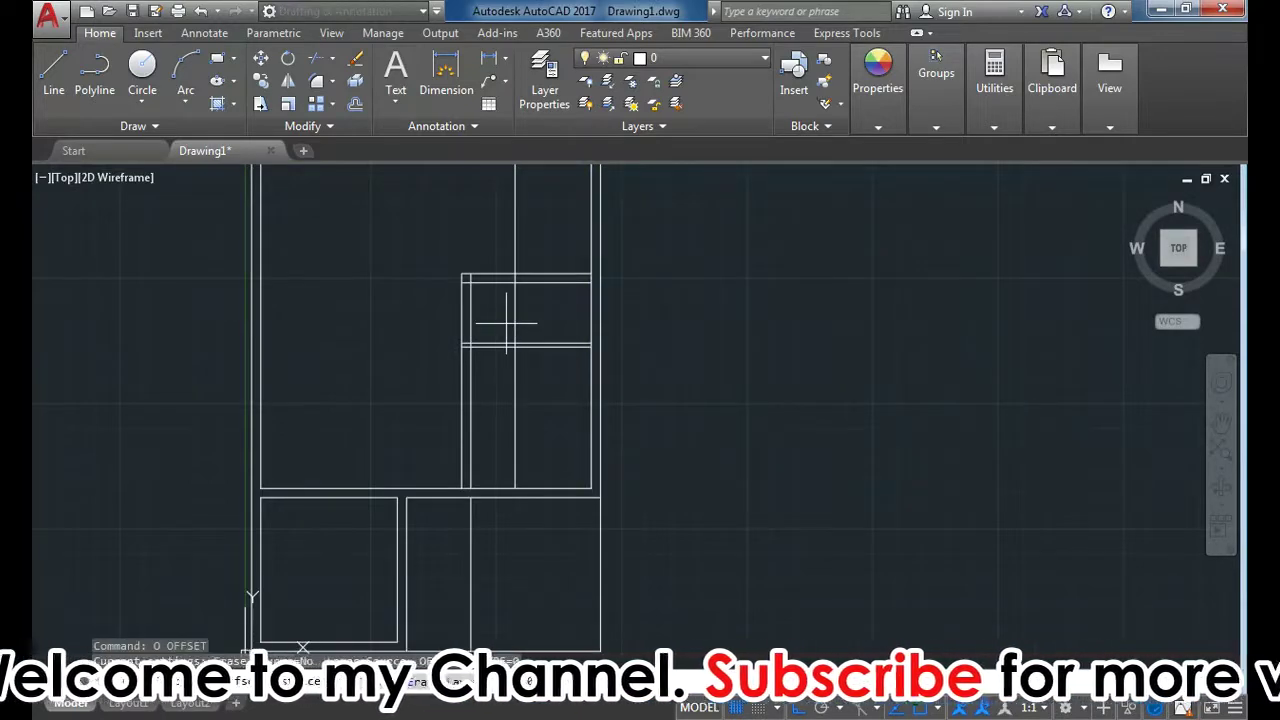
key("Return")
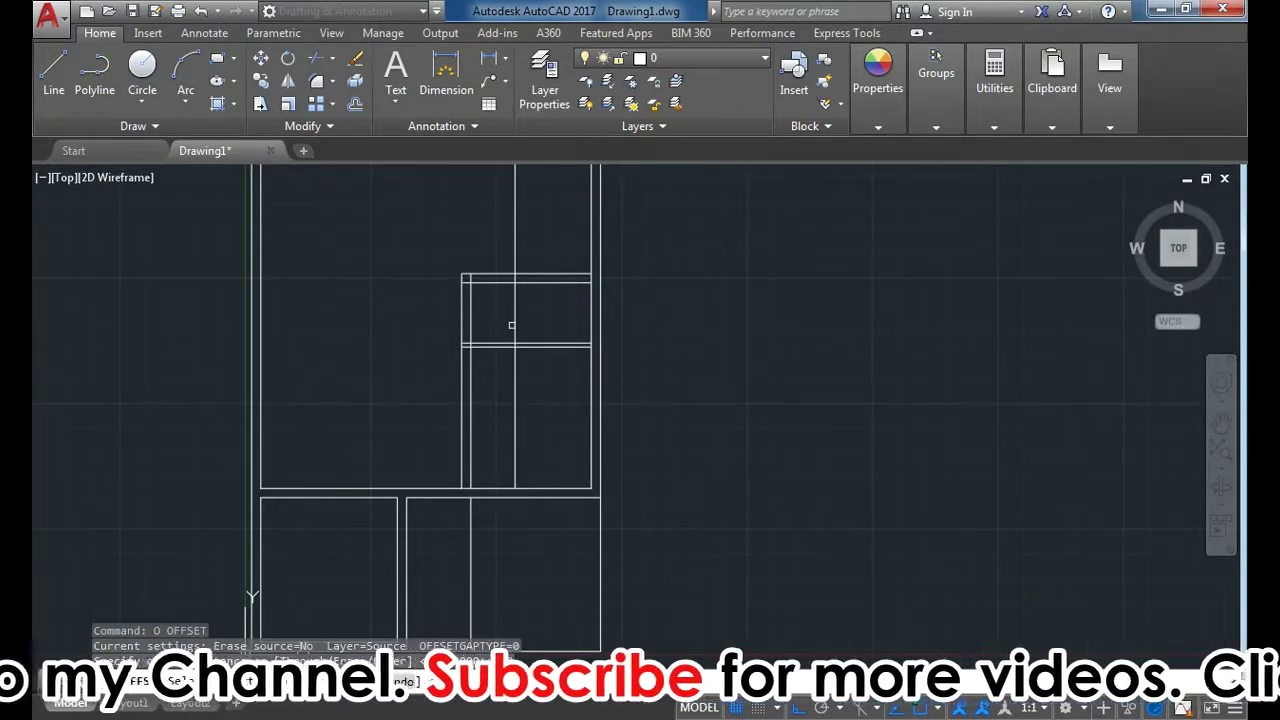
left_click(514, 323)
left_click(495, 326)
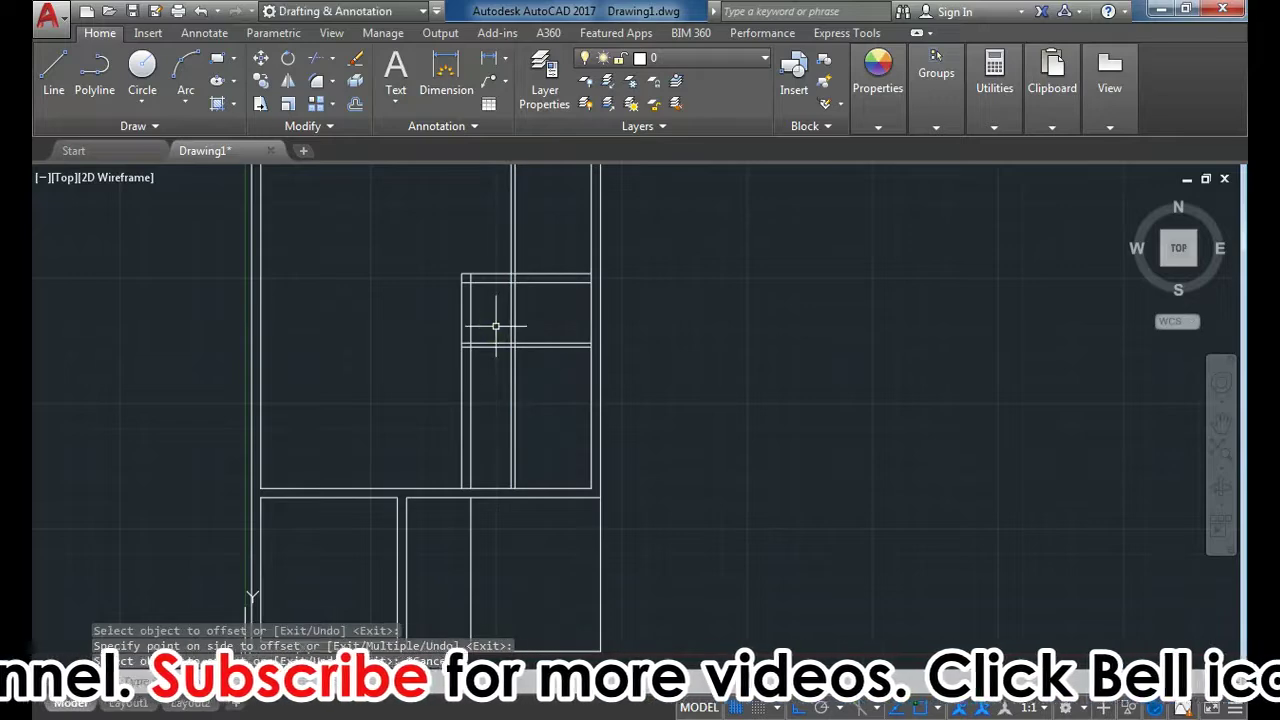
Step: Trim the doubled vertical lines and the crossing vertical line where the new walls meet
key("Return")
type("tr")
key("Return")
left_click_drag(572, 240, 508, 300)
mouse_move(571, 214)
left_mouse_down()
mouse_move(501, 320)
mouse_move(514, 347)
left_mouse_up()
left_click(501, 320)
key("Return")
type("tr")
key("Return")
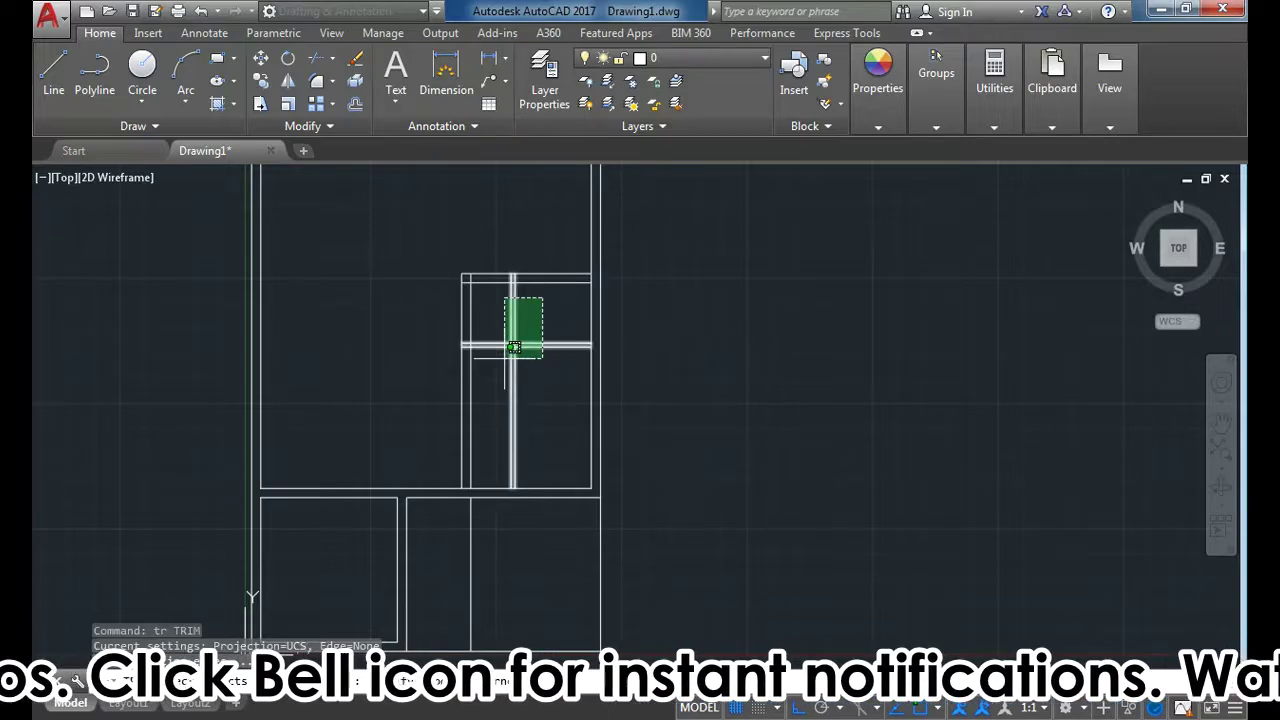
left_click(514, 347)
left_click(534, 368)
left_click(486, 408)
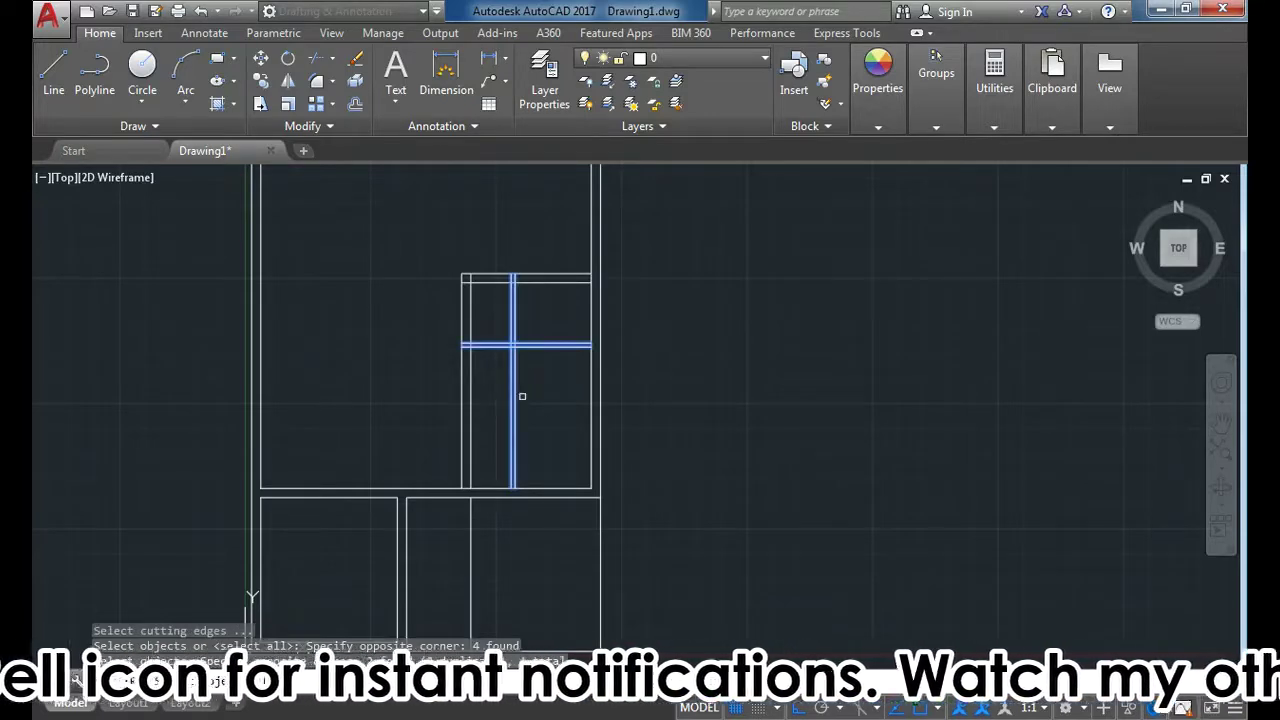
left_click(543, 380)
left_click(490, 410)
Step: Trim the short overlapping ends of the upper and lower horizontal wall lines
scroll(463, 243, "up", 2)
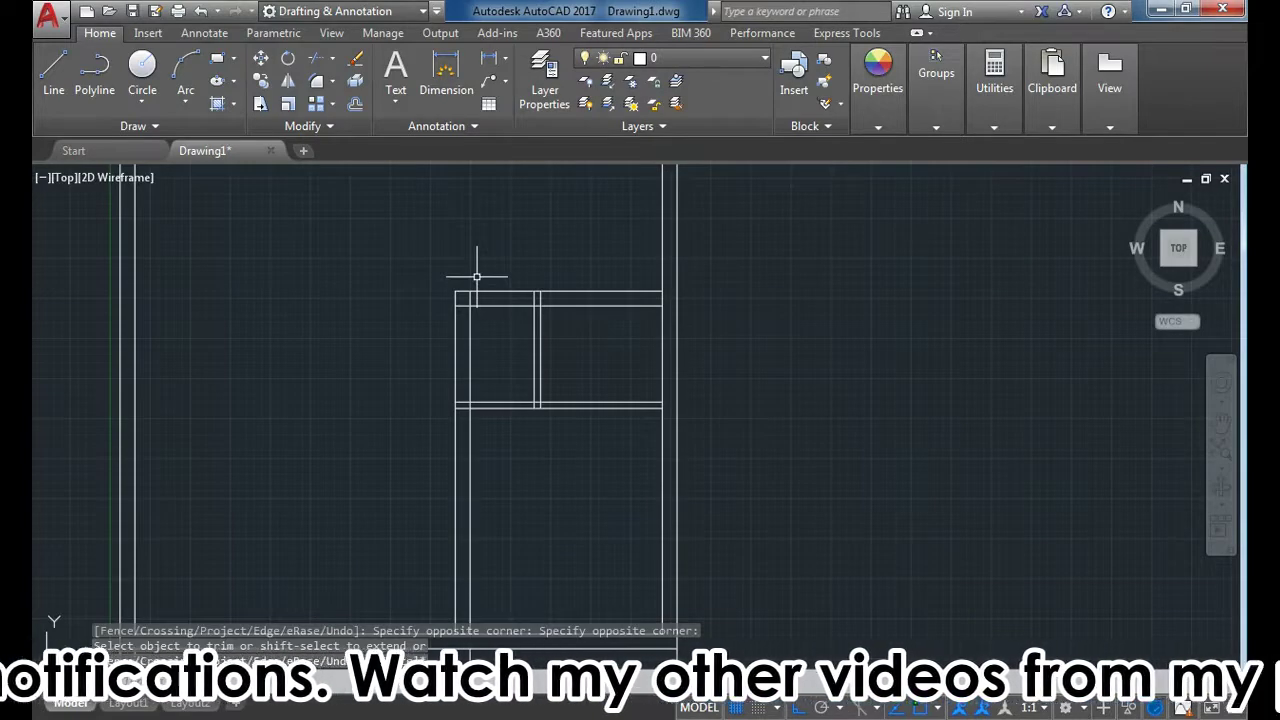
scroll(490, 274, "down", 2)
scroll(555, 280, "up", 2)
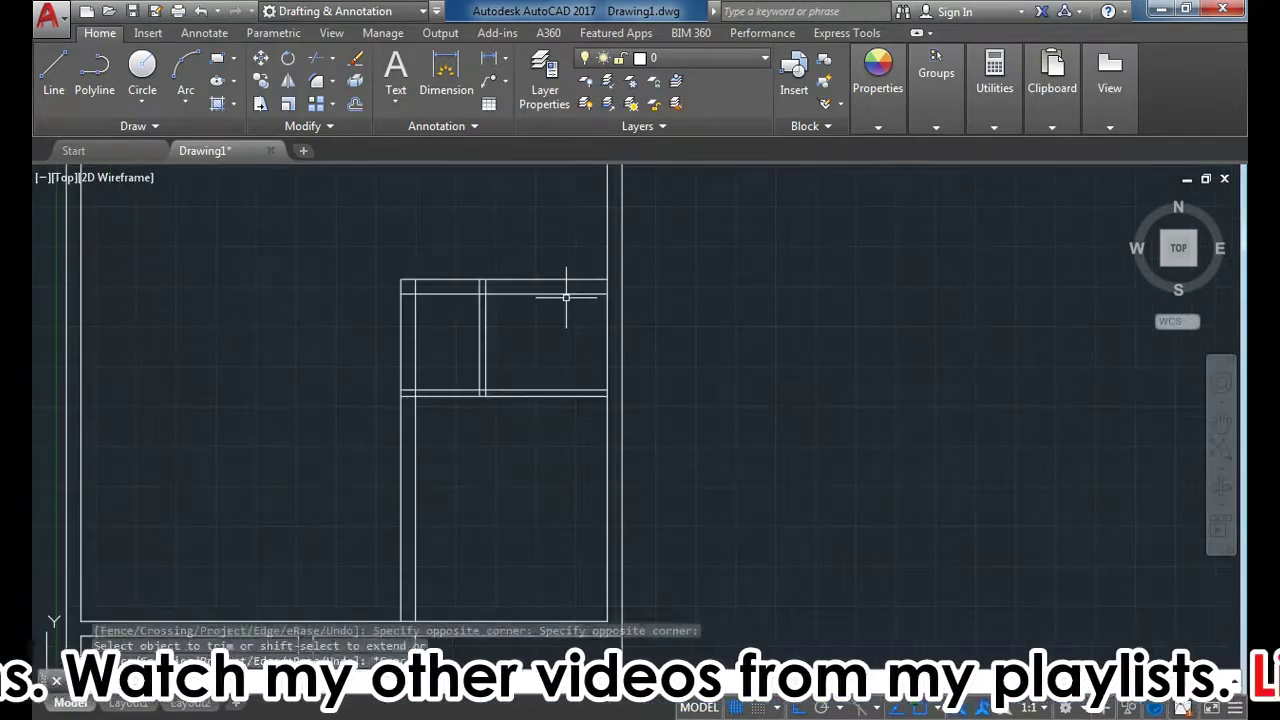
scroll(506, 288, "up", 4)
left_click(446, 304)
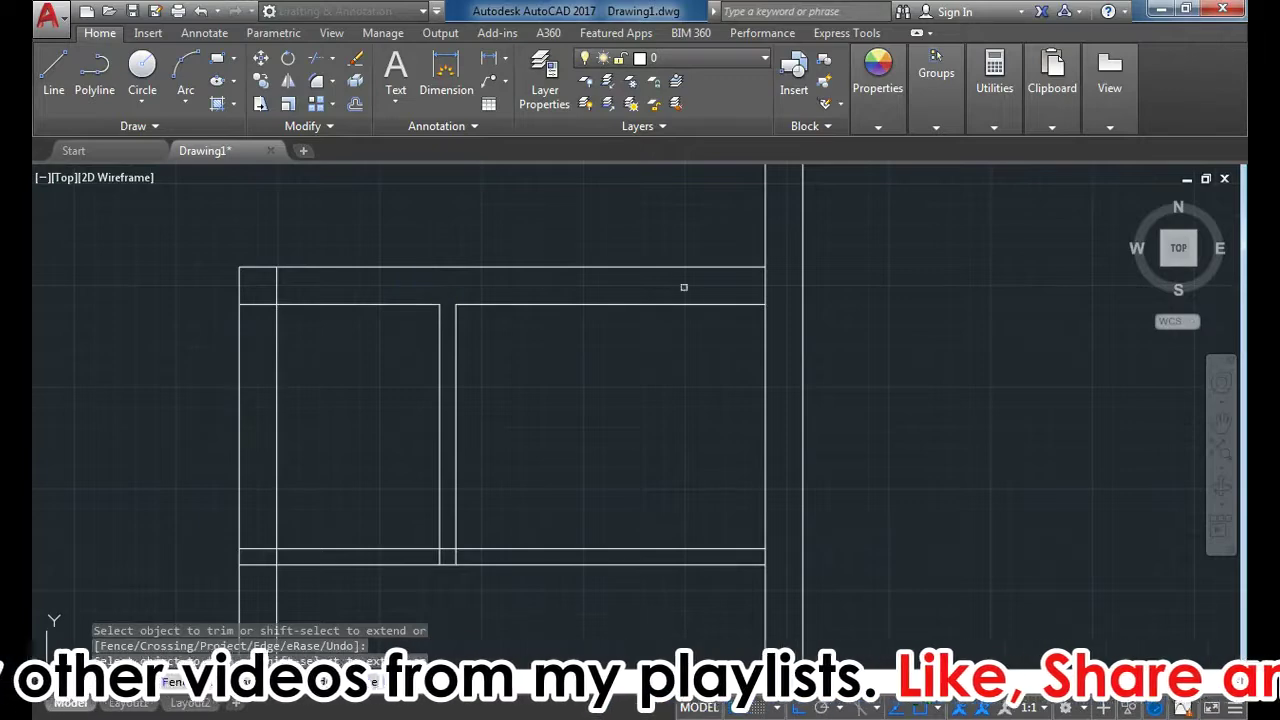
left_click(766, 272)
scroll(771, 564, "up", 4)
scroll(754, 551, "down", 3)
scroll(611, 529, "down", 8)
scroll(679, 529, "up", 6)
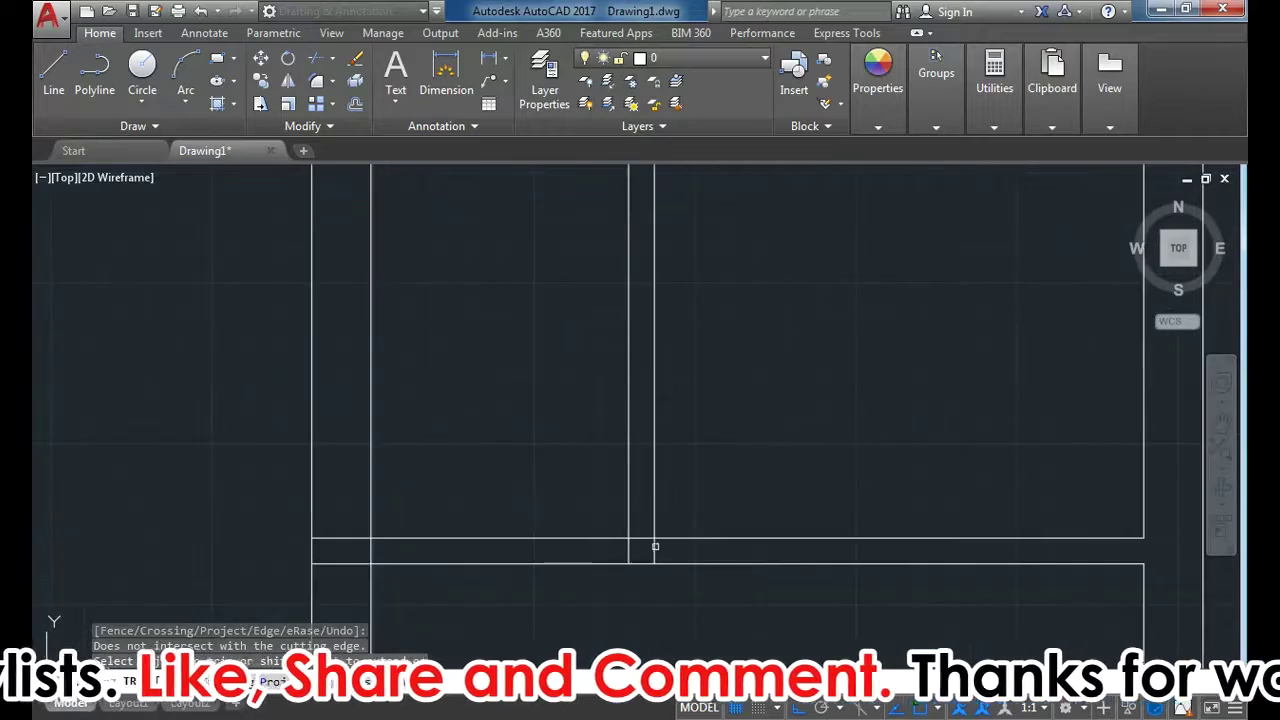
left_click(640, 535)
scroll(606, 530, "down", 2)
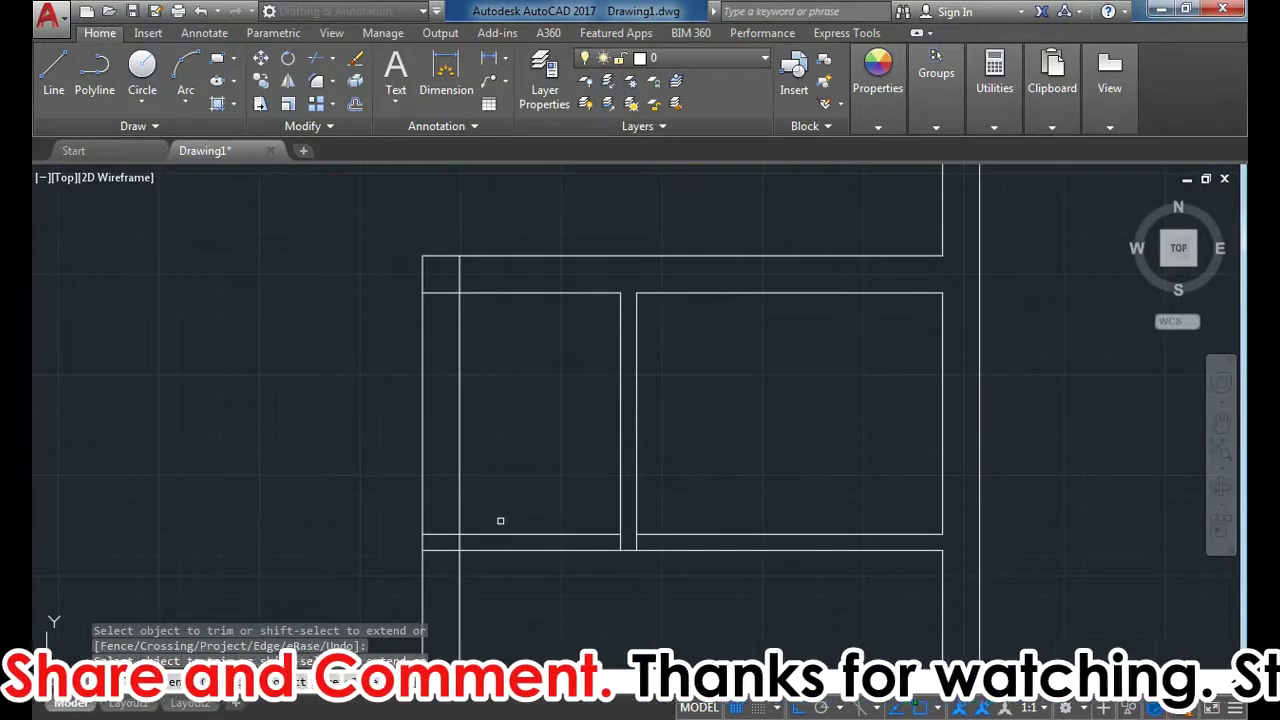
left_click(447, 548)
Step: Trim the vertical piece between the horizontal walls and the short stub, then select the stray line
left_click(512, 419)
left_click(393, 471)
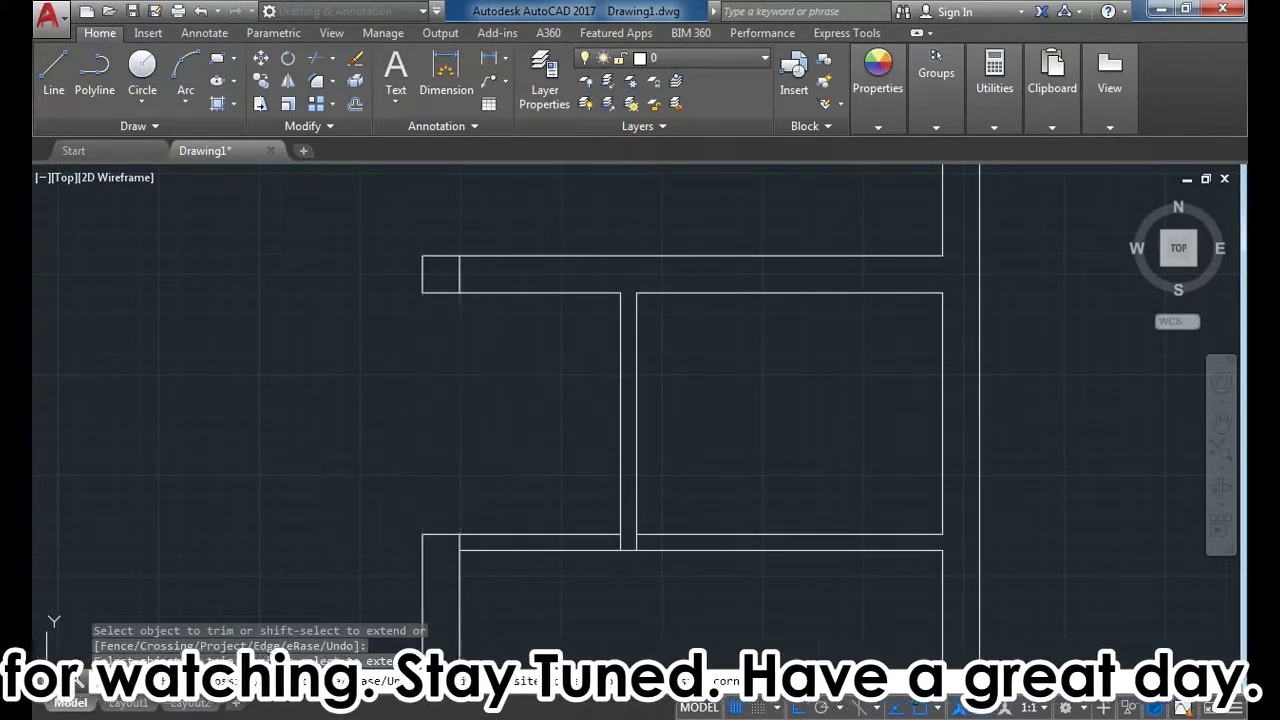
left_click(459, 274)
left_click(563, 493)
left_click(535, 555)
Step: Delete the stray horizontal line and trim the lower wall segment to open a doorway
key("Delete")
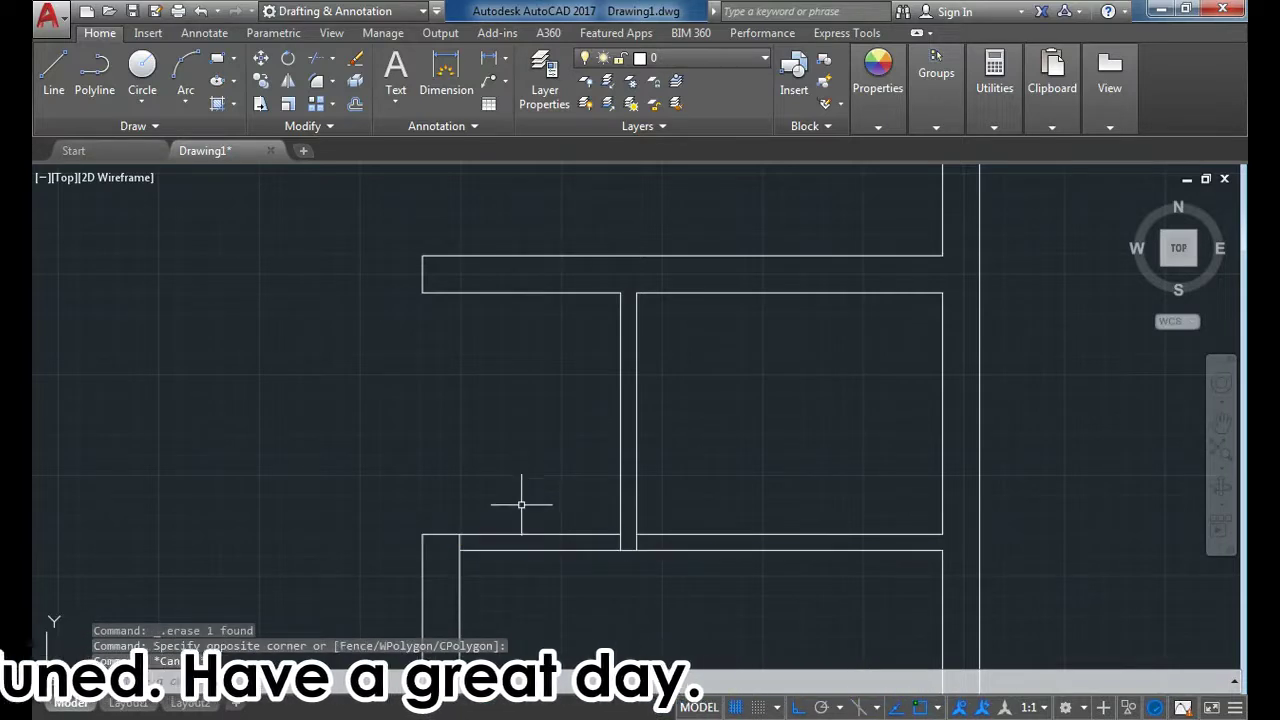
type("tr")
key("Return")
key("Return")
mouse_move(520, 500)
left_mouse_down()
mouse_move(509, 543)
mouse_move(531, 570)
left_mouse_up()
key("Escape")
key("Return")
key("Return")
key("Escape")
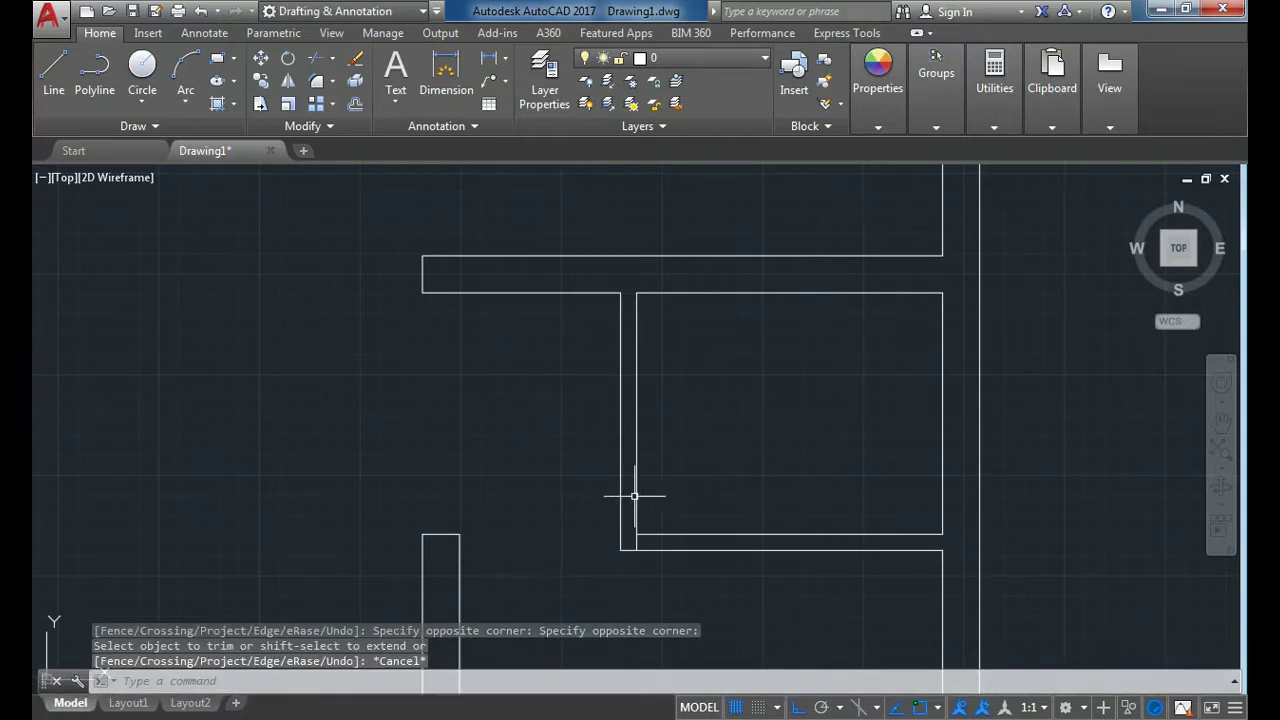
scroll(575, 390, "down", 5)
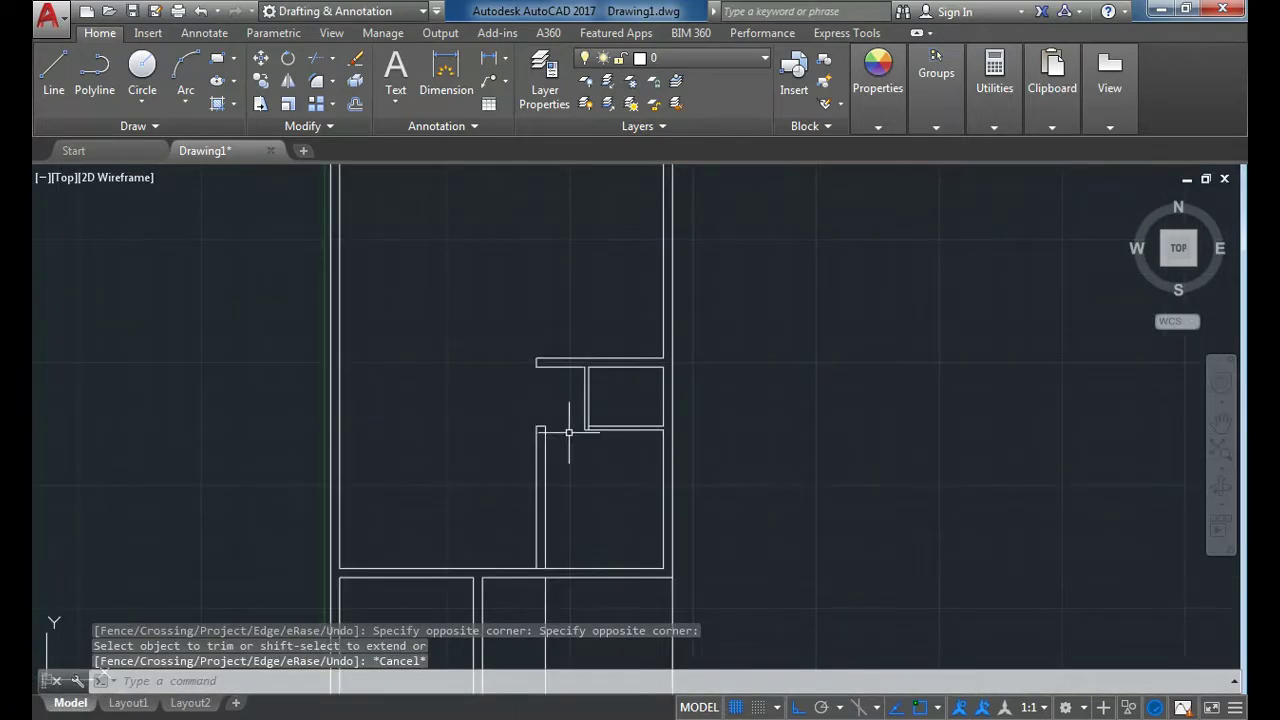
Step: Erase the short end cap on the horizontal wall stub, leaving its lines open-ended
type("tr")
key("Return")
key("Return")
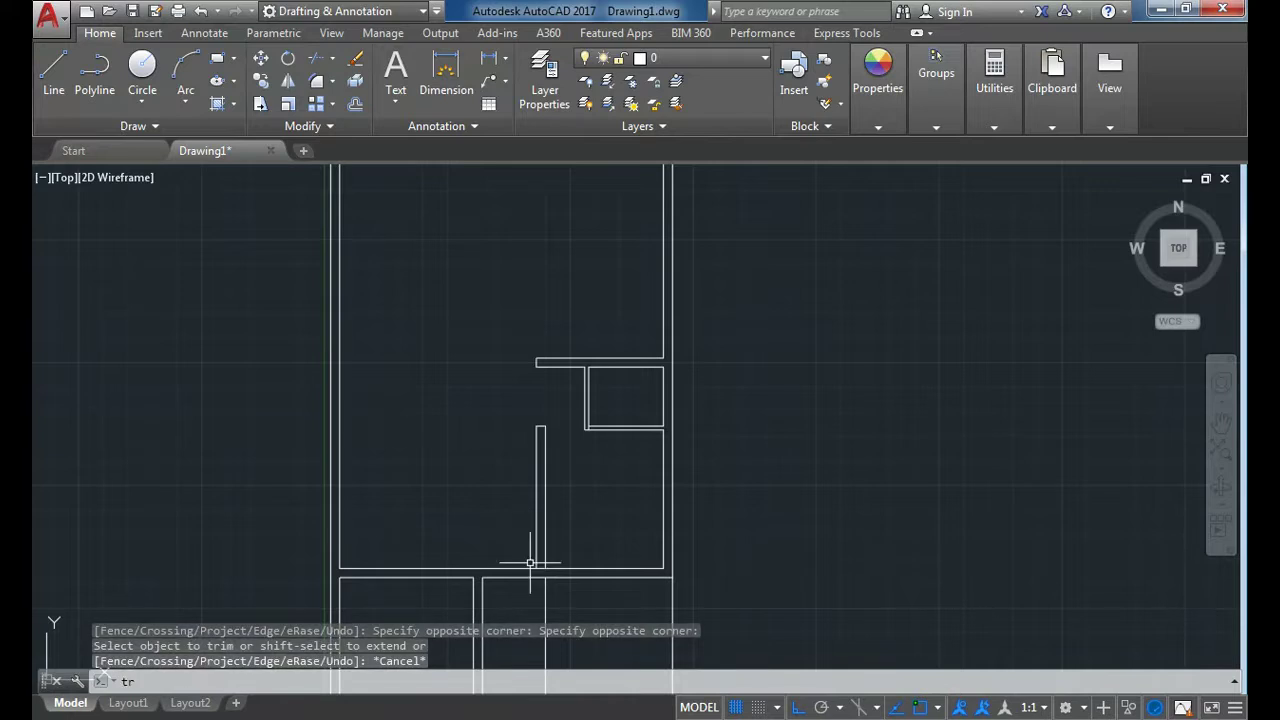
scroll(537, 569, "up", 3)
scroll(552, 563, "down", 3)
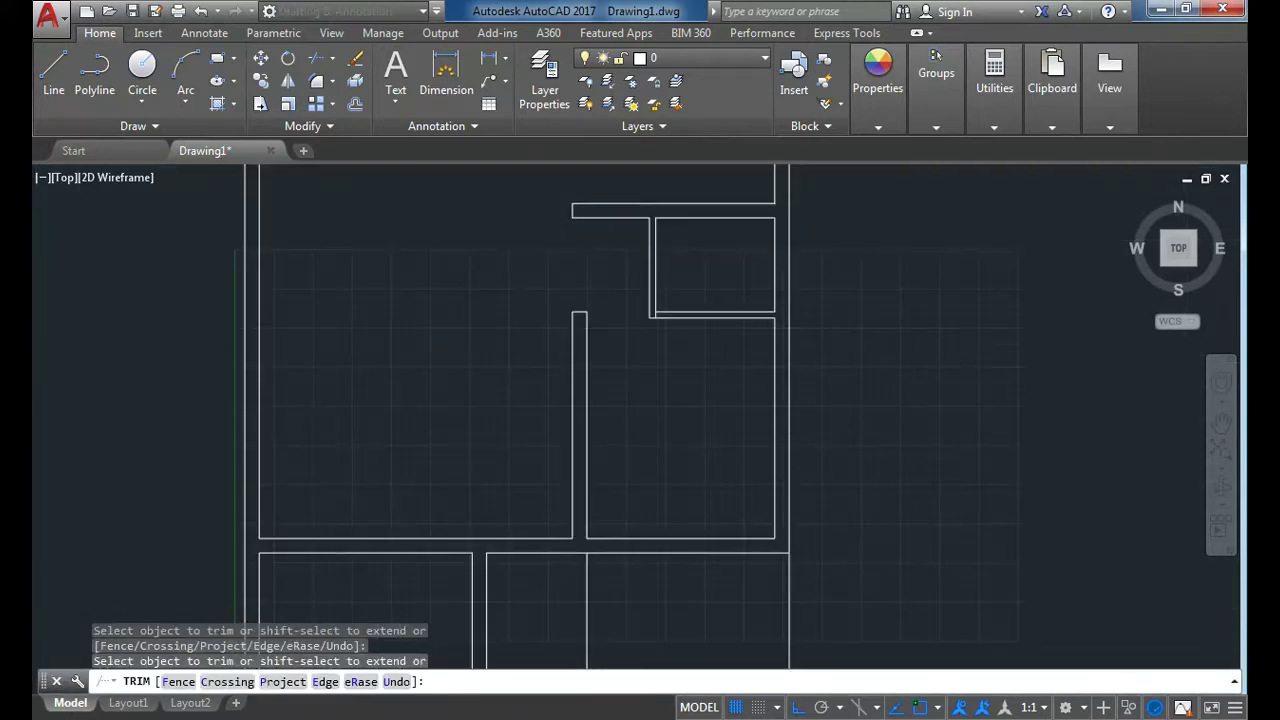
key("Escape")
scroll(525, 497, "down", 1)
scroll(529, 471, "up", 2)
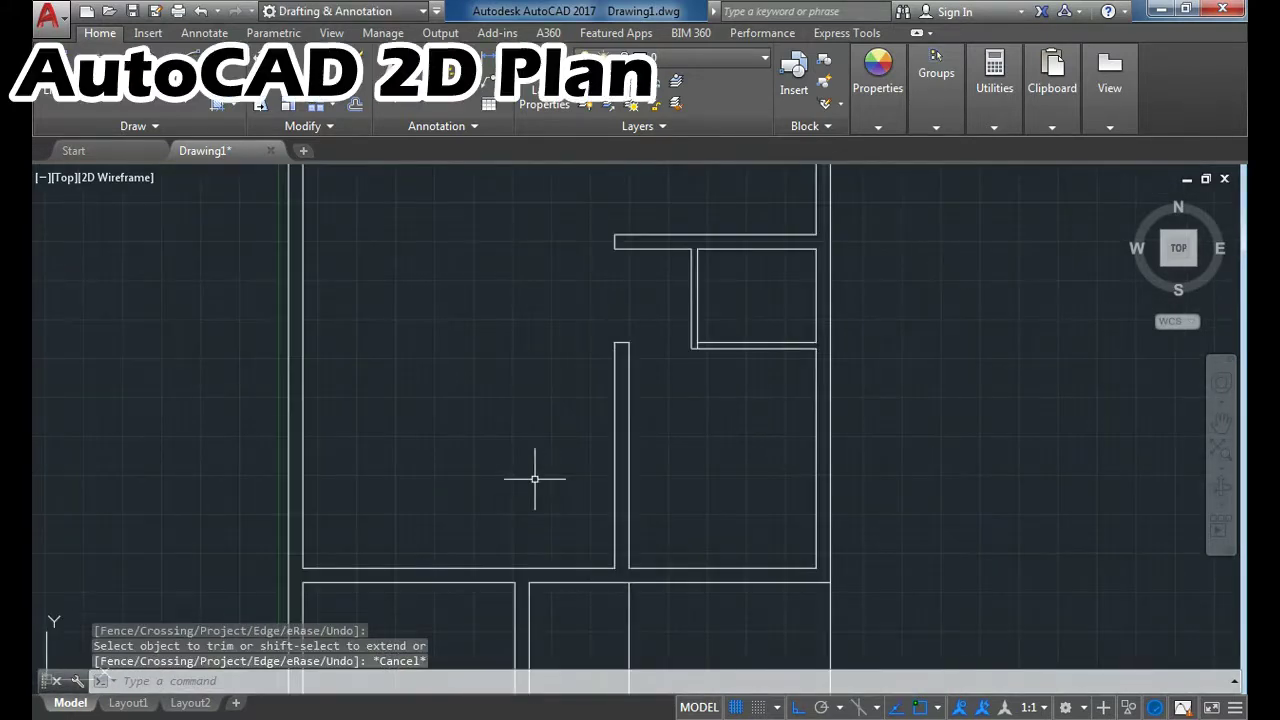
scroll(535, 479, "down", 2)
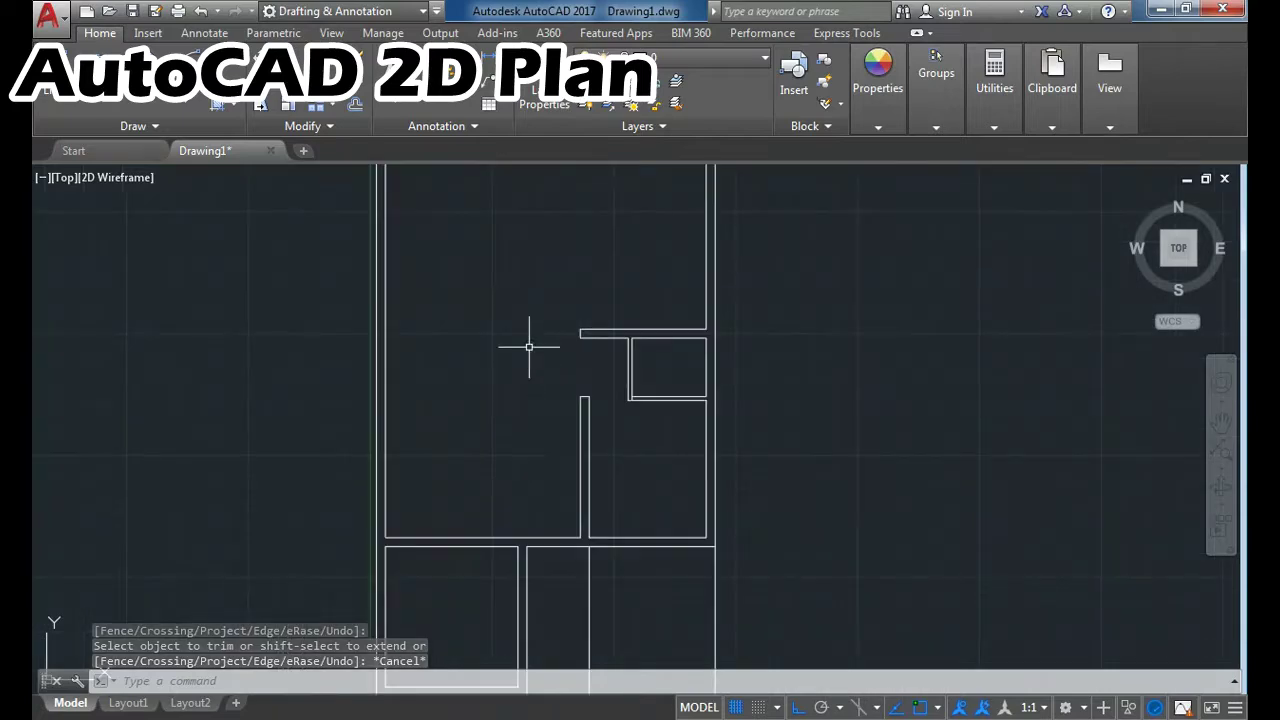
scroll(529, 347, "up", 2)
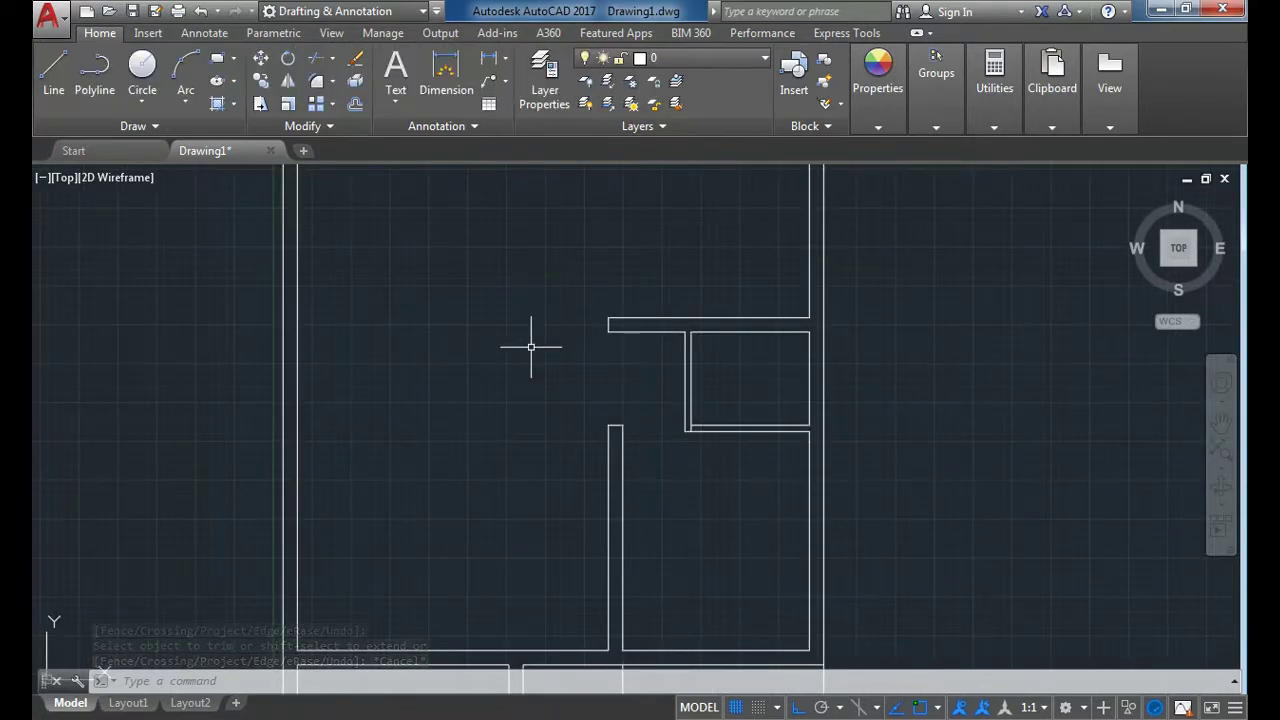
left_click(612, 324)
left_click(595, 323)
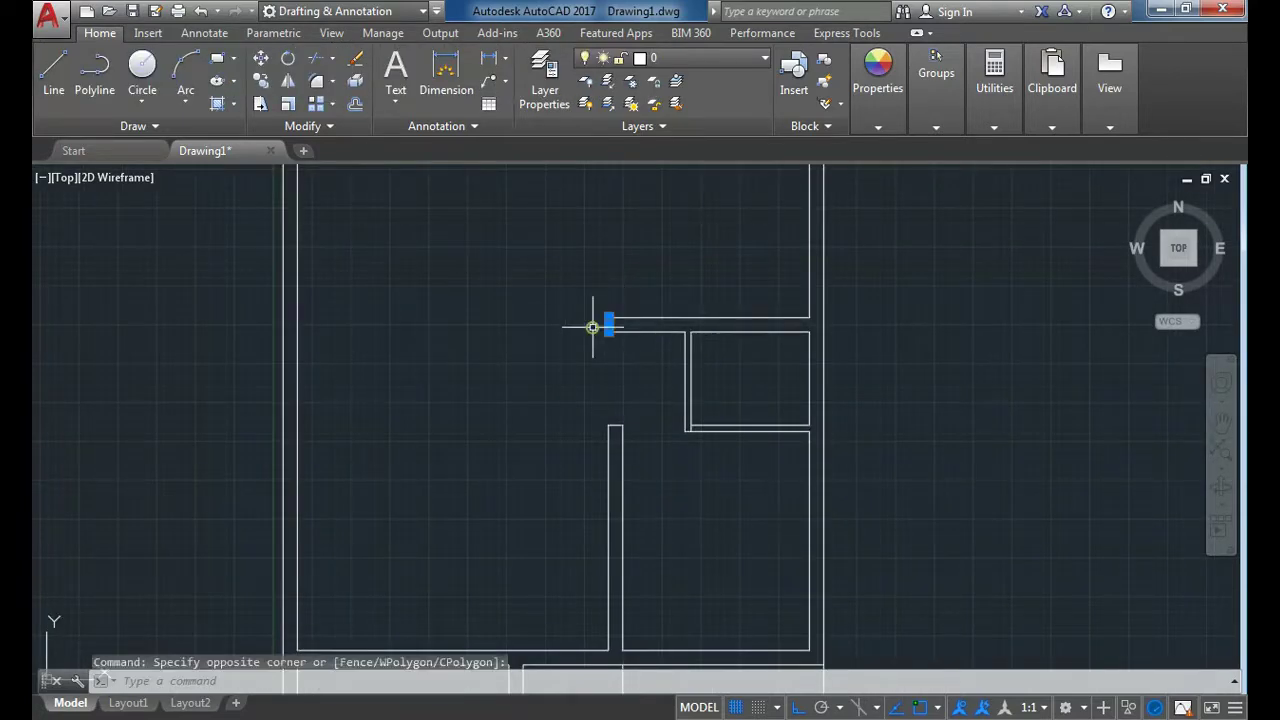
key("Delete")
Step: Extend both lines of the short horizontal wall left to the outer left wall
type("ex")
key("Return")
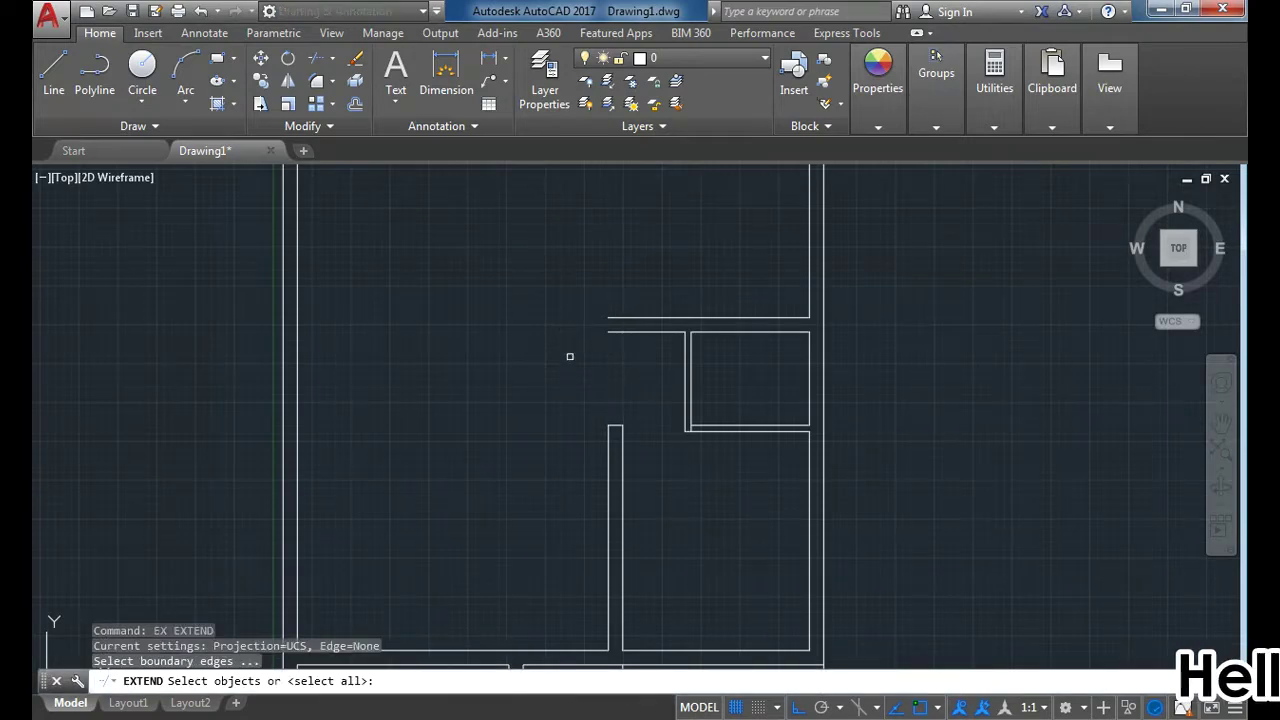
left_click(463, 342)
left_click(289, 406)
key("Return")
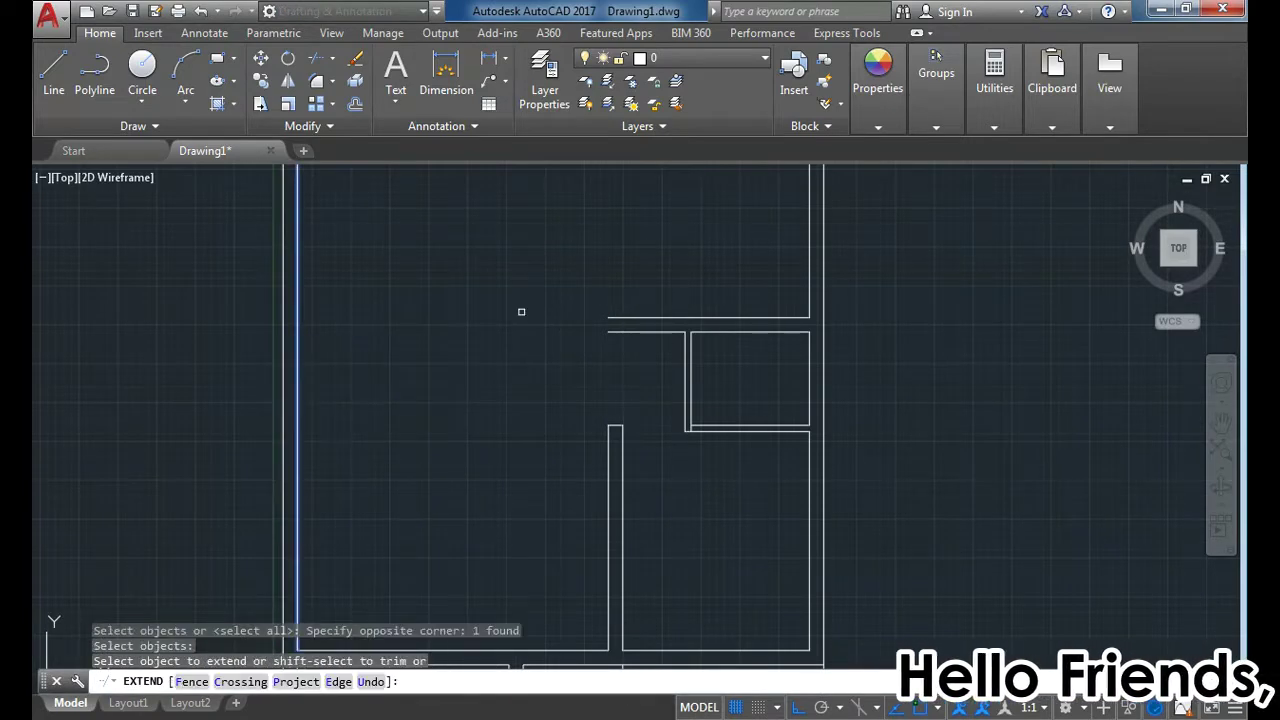
left_click(630, 273)
left_click(602, 342)
key("Escape")
Step: Trim the outer left wall lines at the new junction to close the top room cleanly
type("tr")
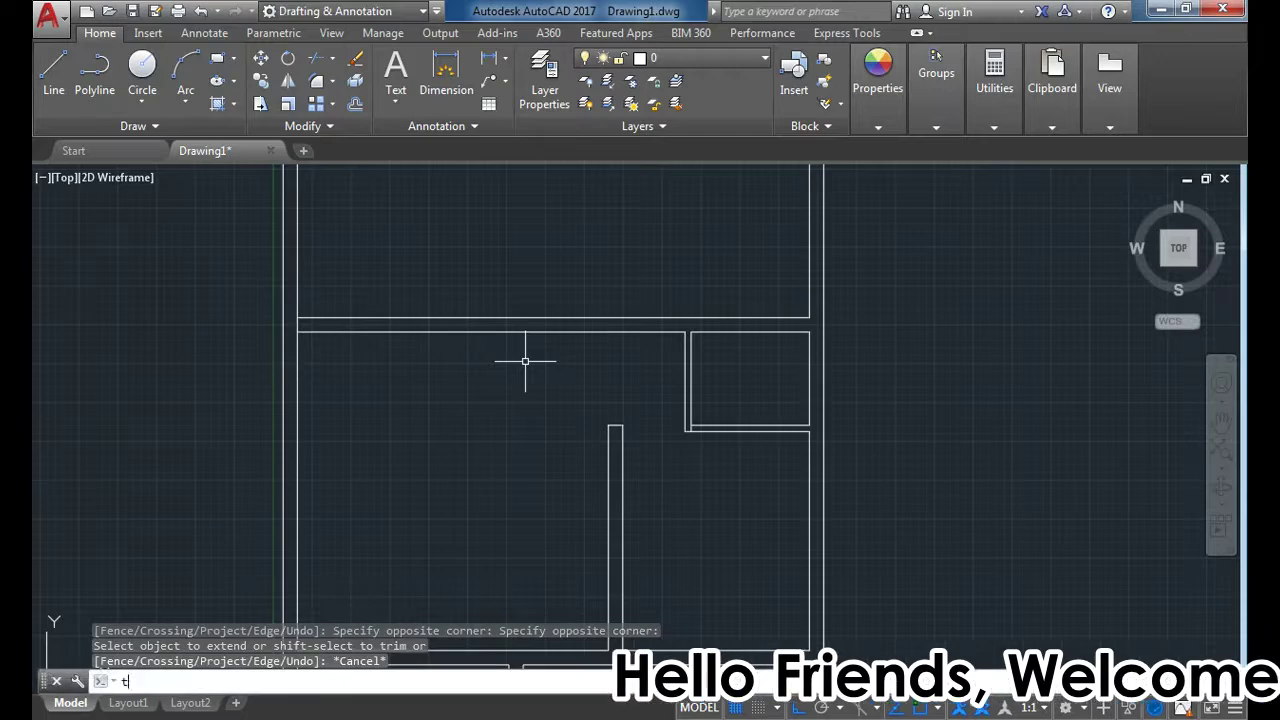
key("Return")
key("Return")
left_click(300, 323)
left_click(300, 323)
left_click(412, 318)
scroll(430, 320, "down", 2)
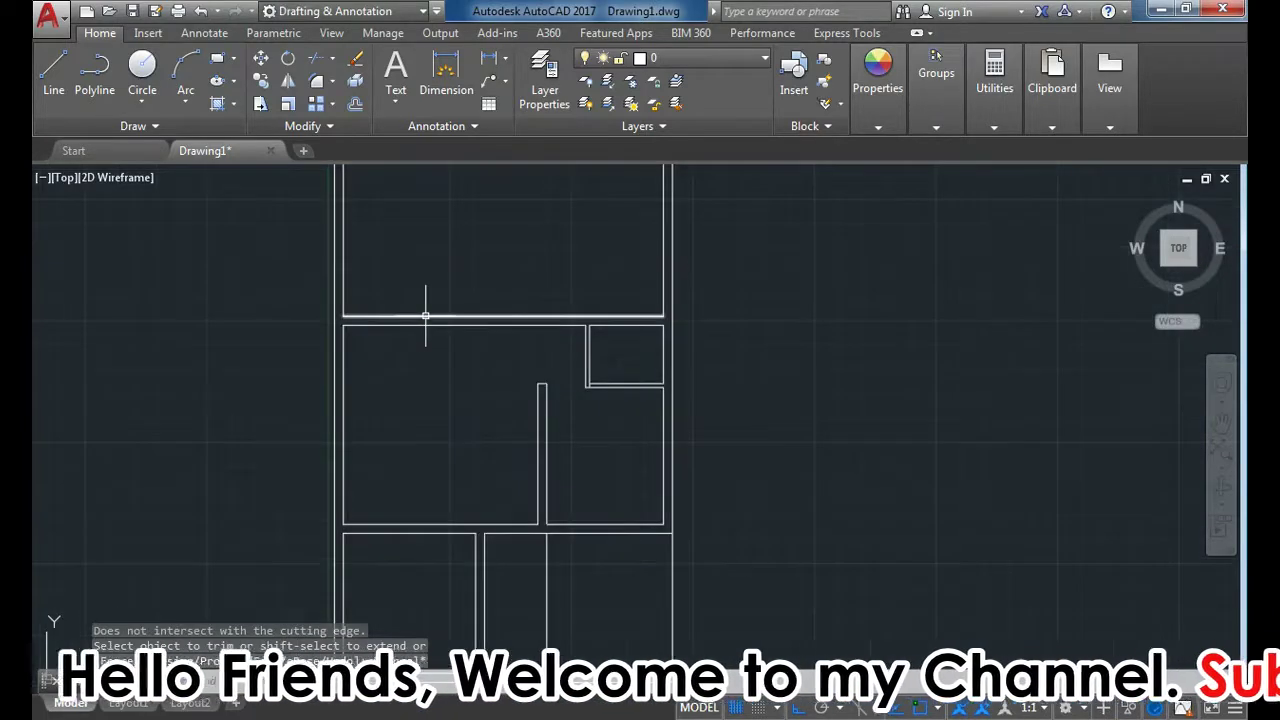
scroll(435, 345, "down", 2)
scroll(494, 306, "up", 2)
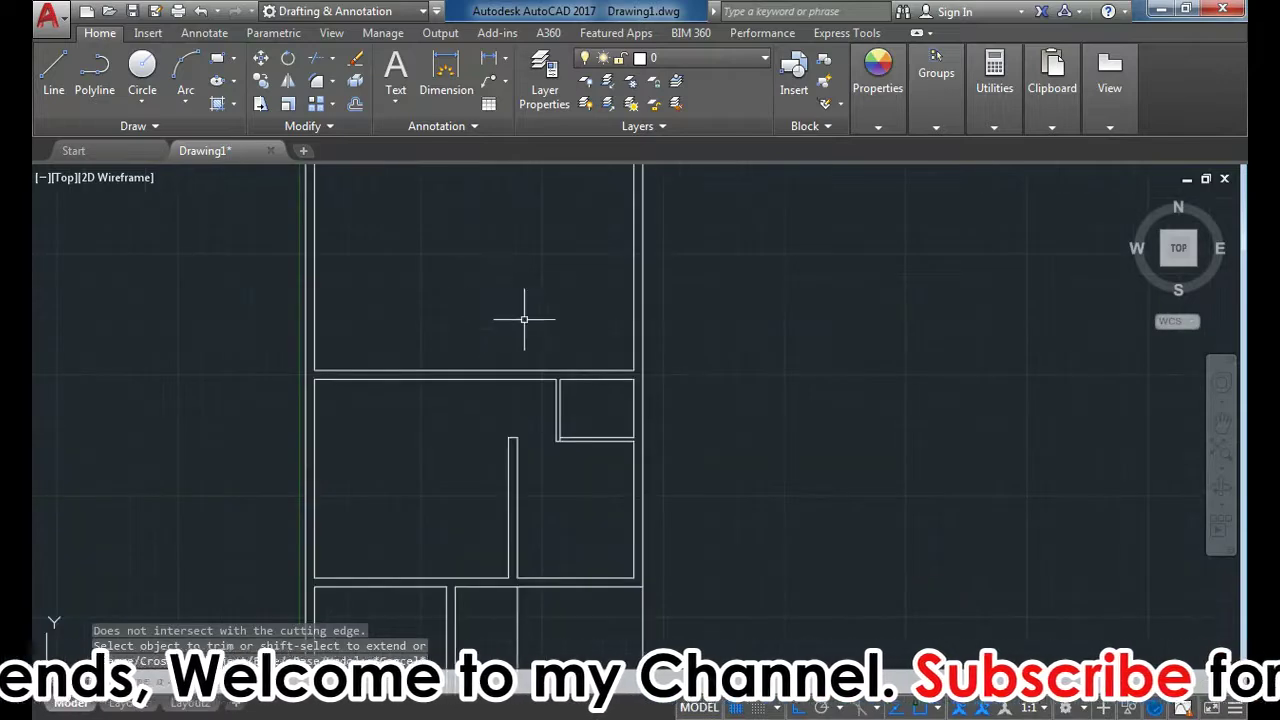
scroll(524, 319, "up", 2)
scroll(551, 366, "down", 2)
scroll(606, 340, "up", 2)
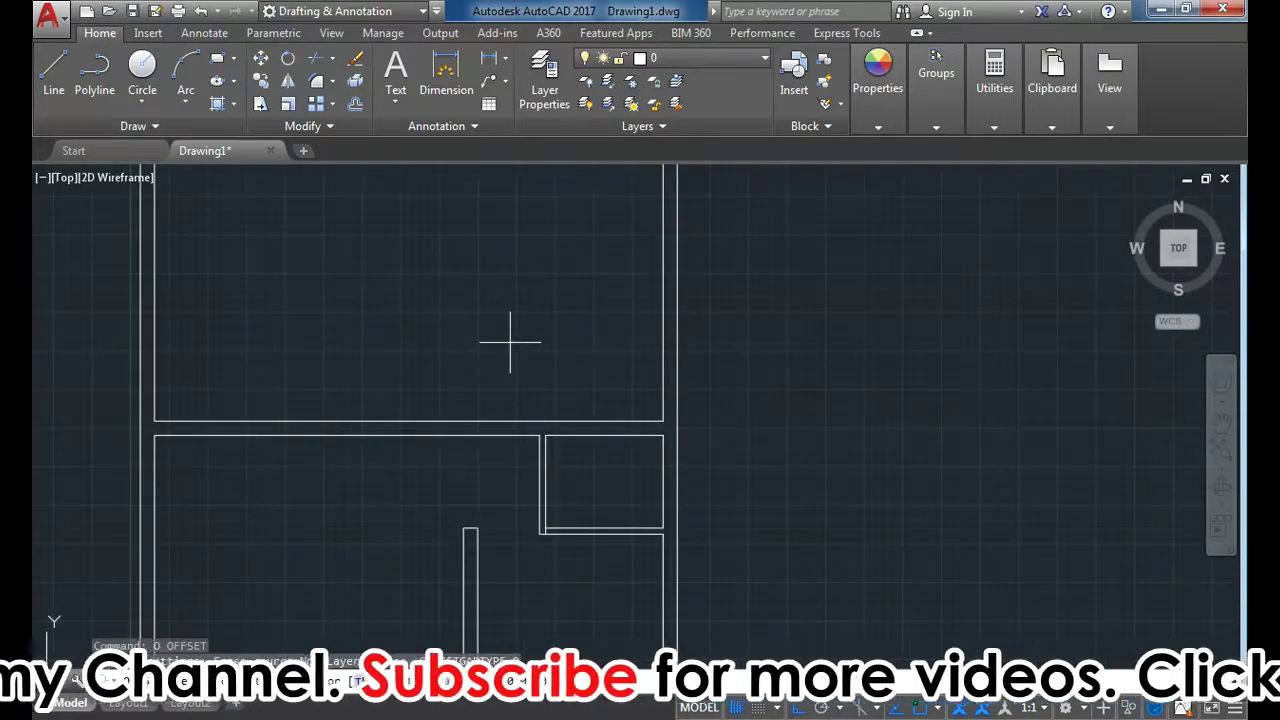
Step: Offset the horizontal wall line upward by the set distance
key("Return")
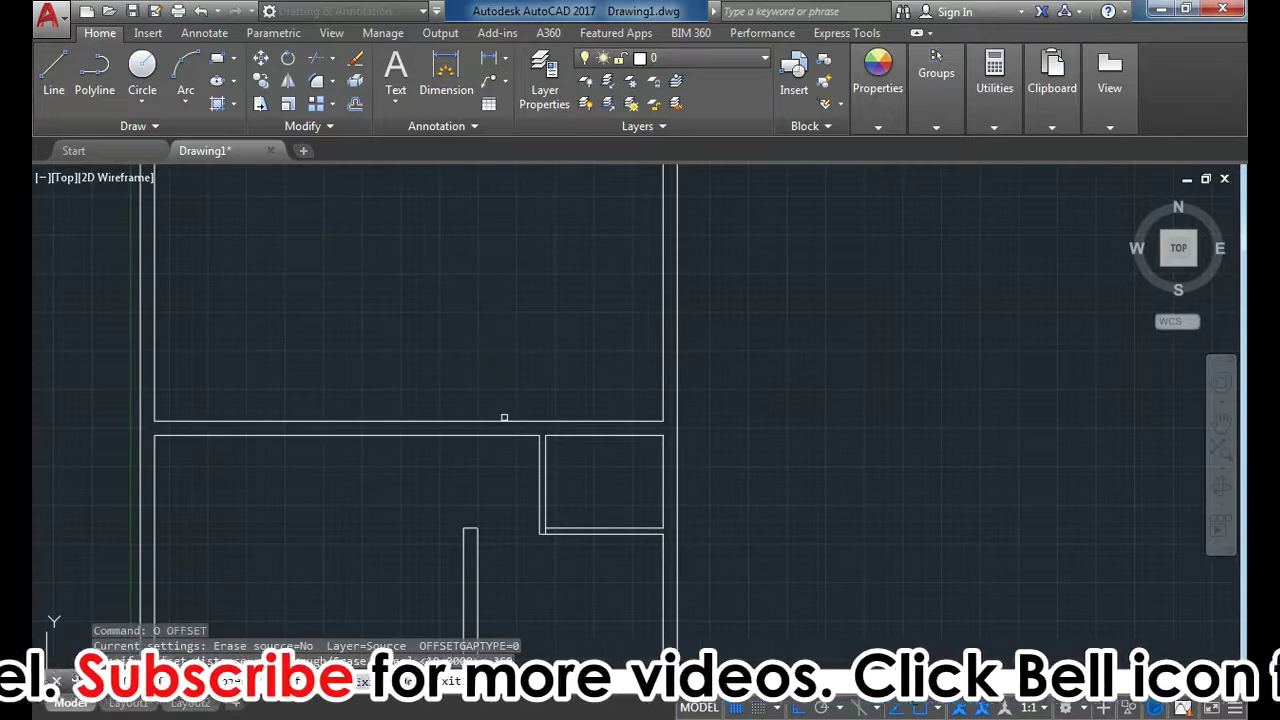
left_click(504, 420)
left_click(497, 324)
key("Return")
Step: Offset the new top line 150 units above it
type("o")
key("Return")
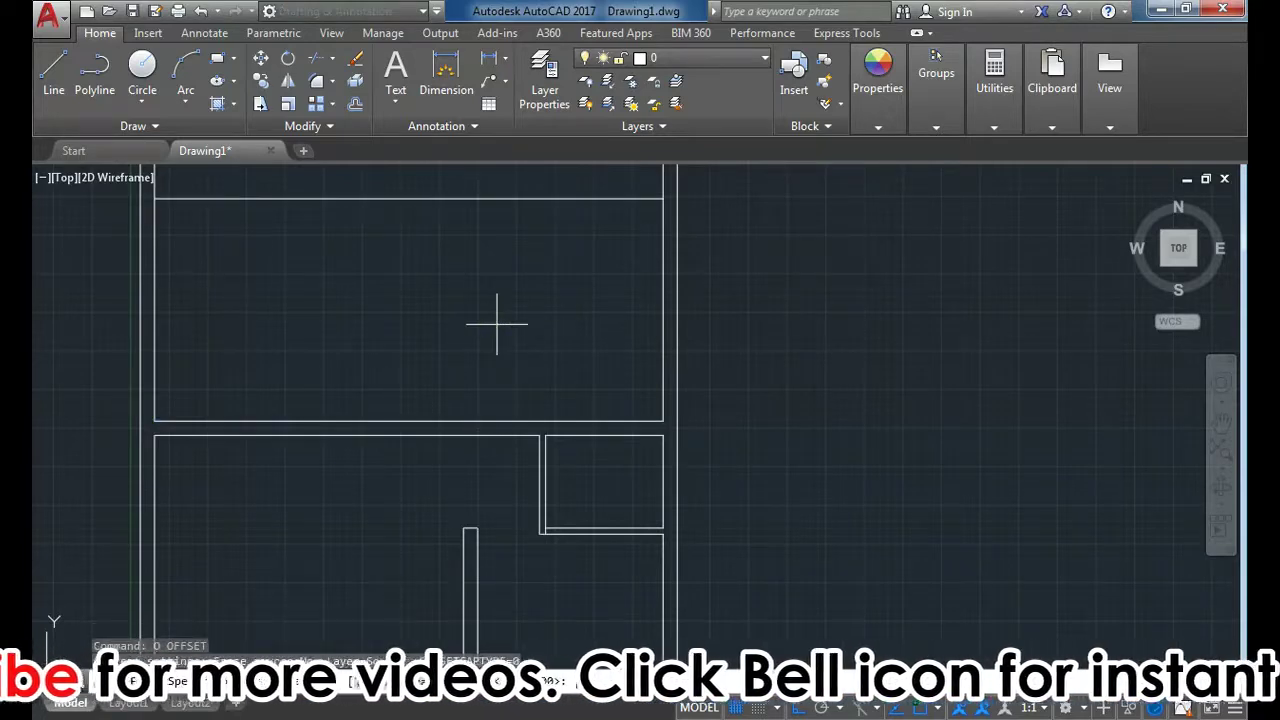
type("150")
key("Return")
left_click(451, 198)
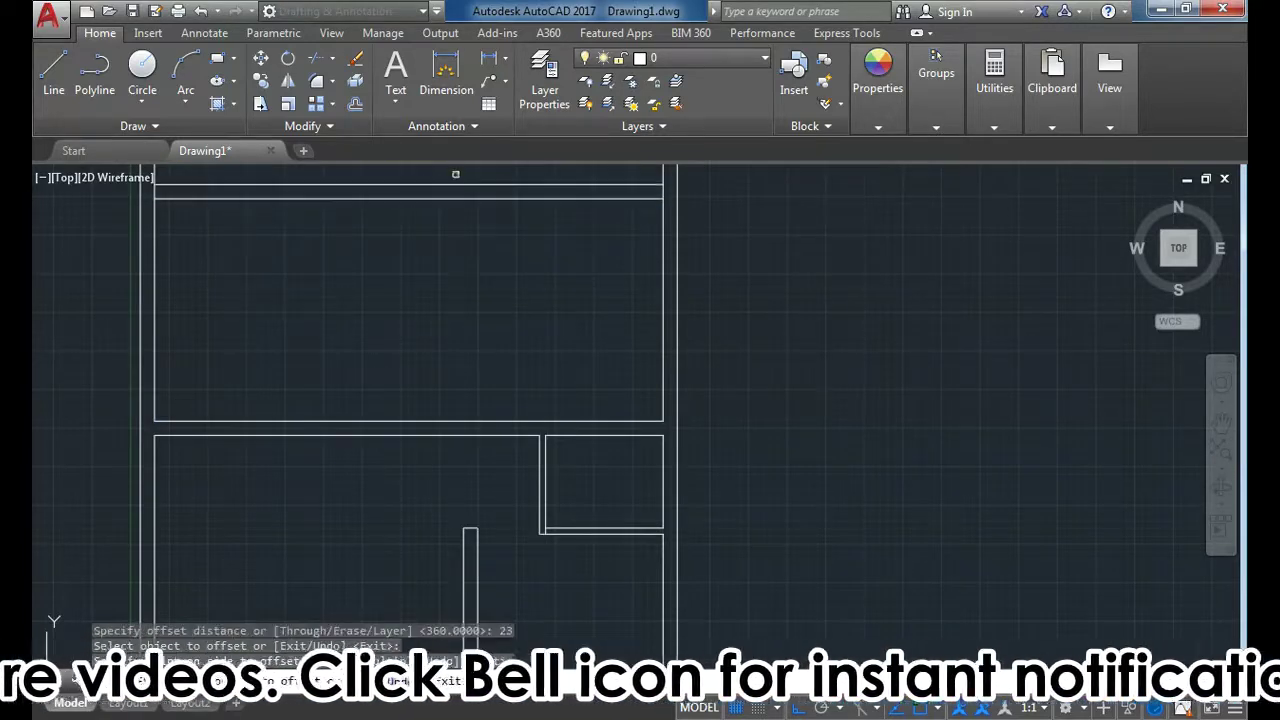
left_click(451, 175)
scroll(501, 313, "down", 2)
scroll(375, 267, "up", 2)
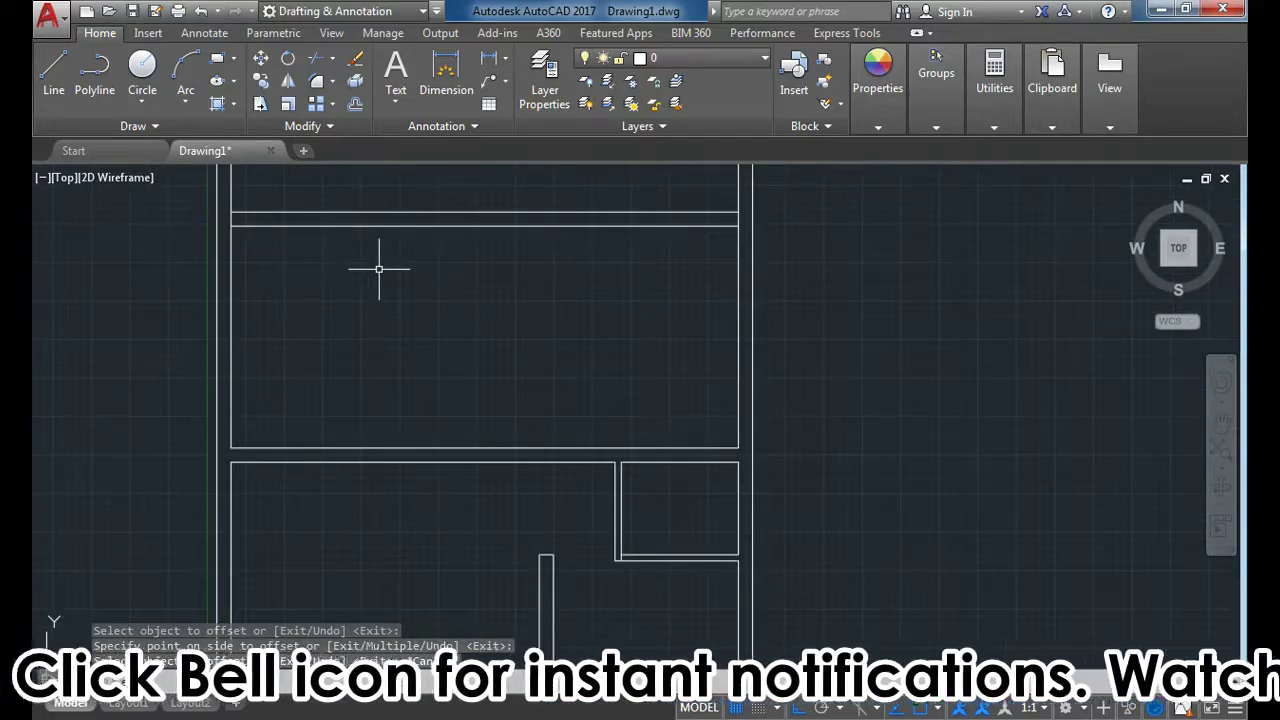
Step: Use EXTEND to carry the top wall line to the wall and clip the left wall's top stub
key("Escape")
type("ex")
key("Return")
key("Return")
left_click(248, 215)
left_click(250, 212)
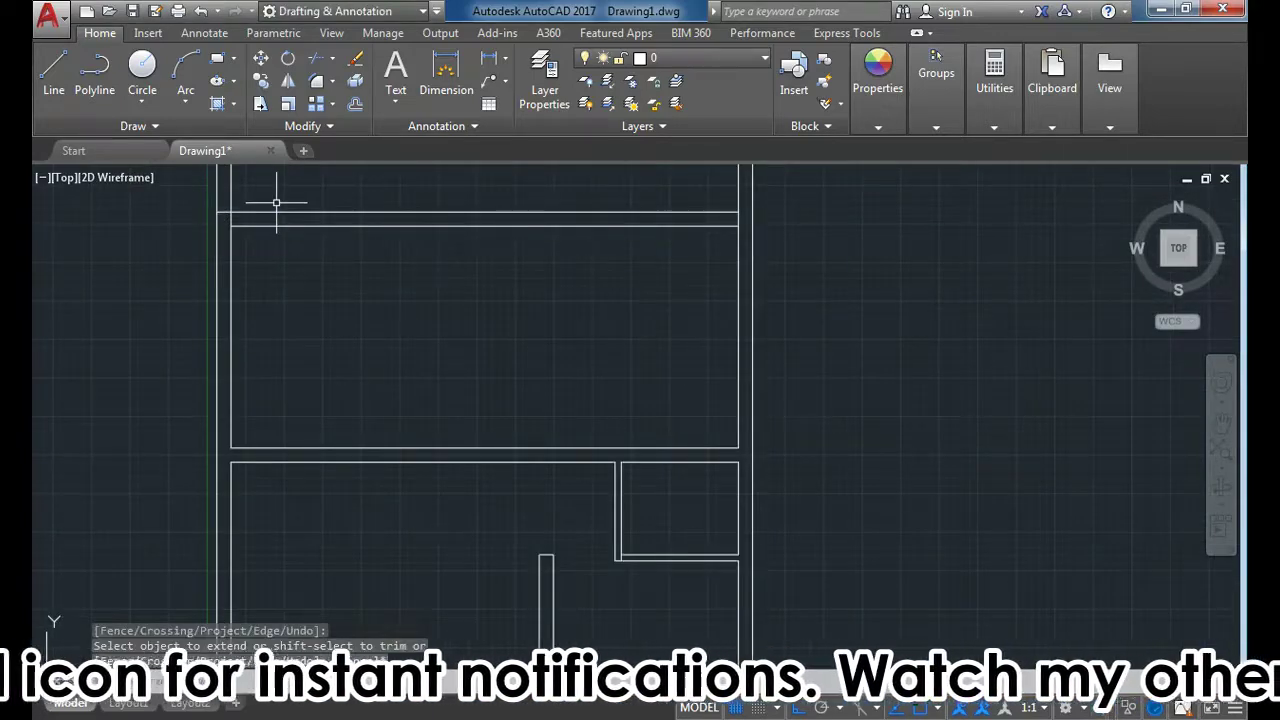
left_click_drag(271, 194, 206, 191, "shift")
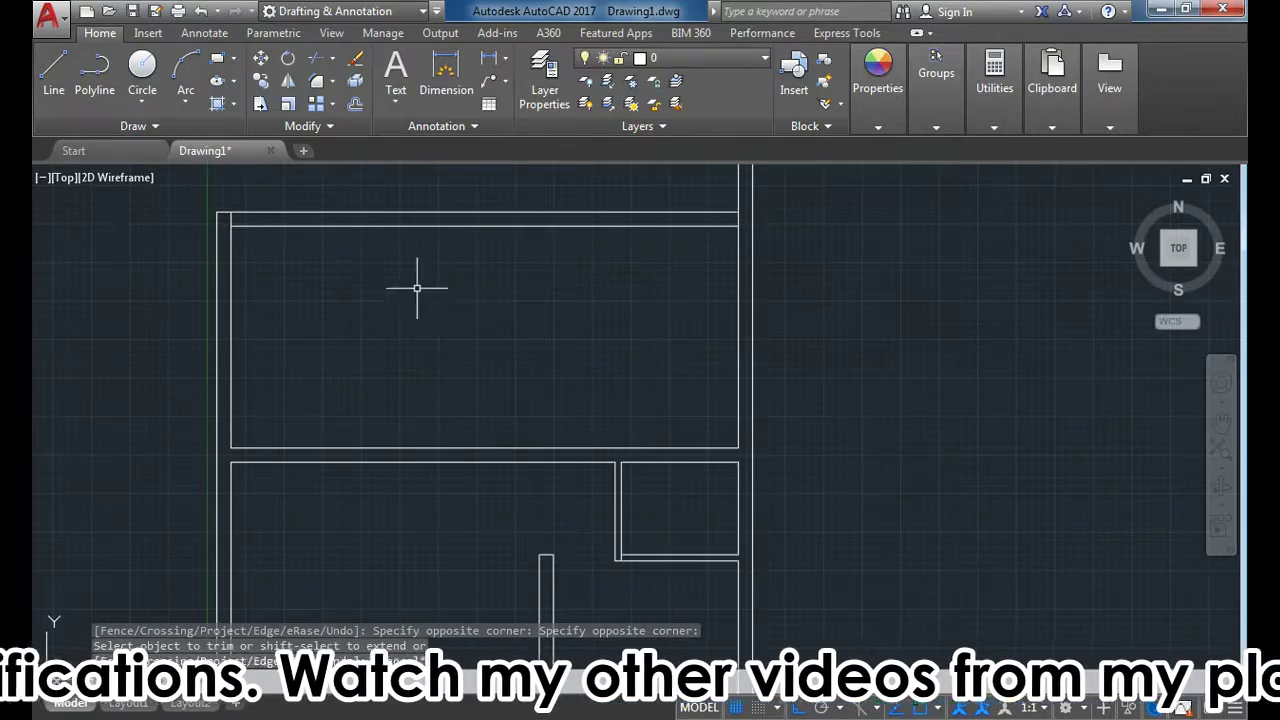
key("Escape")
Step: Trim the leftover line segment, then enter the 340-unit offset distance for a partition
type("tr")
key("Return")
key("Return")
left_click(230, 220)
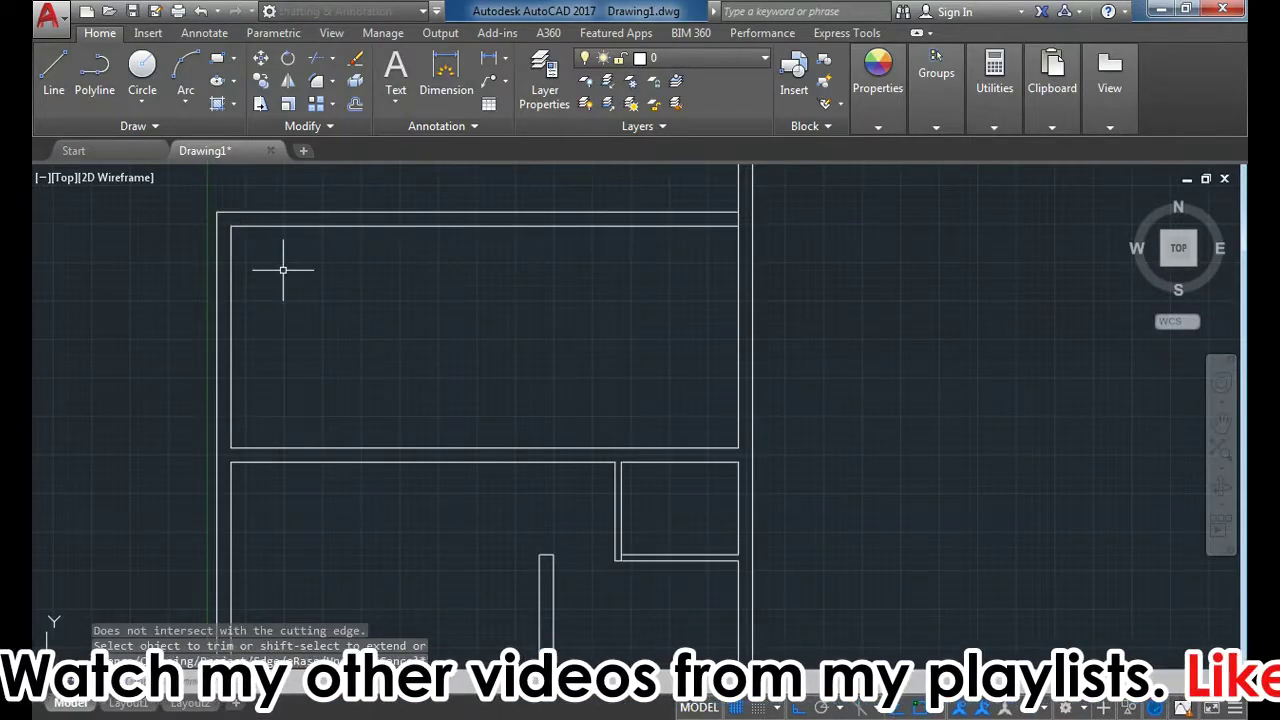
key("Escape")
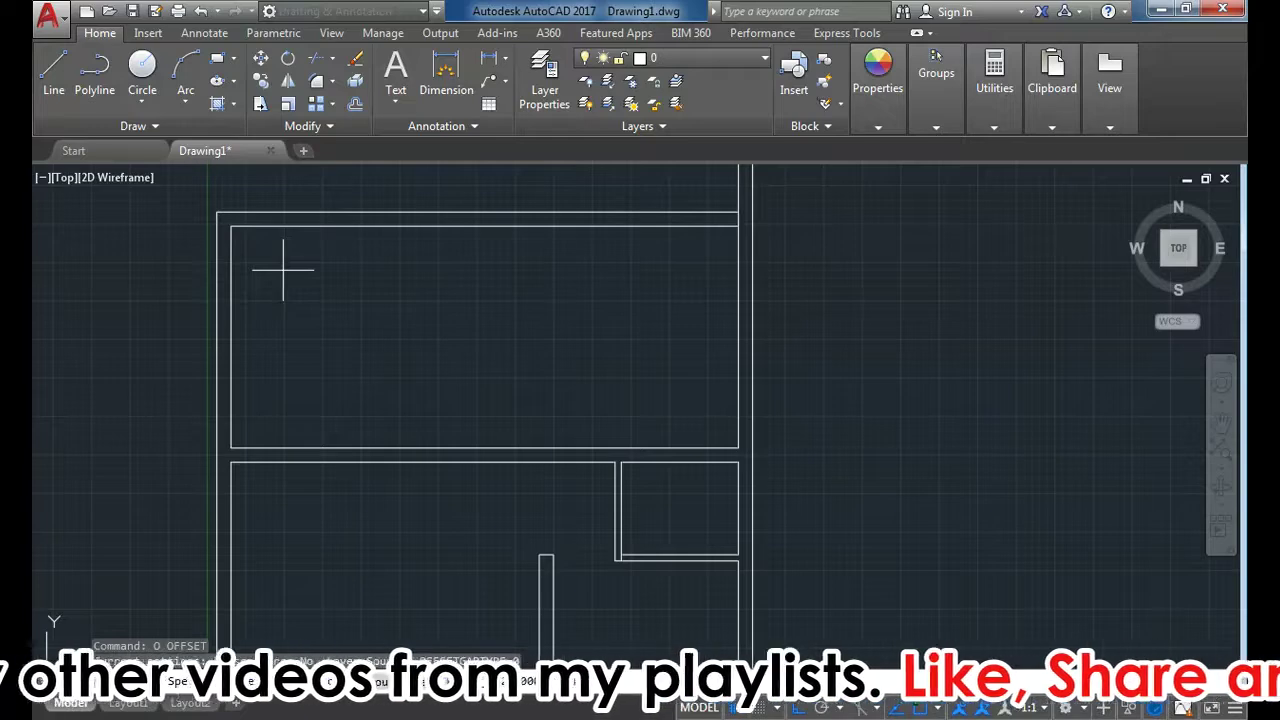
type("o")
key("Return")
key("Return")
Step: Copy the upper room's left wall inward as a partition and offset it into a double line
left_click(231, 288)
left_click(377, 271)
key("Escape")
type("o")
key("Return")
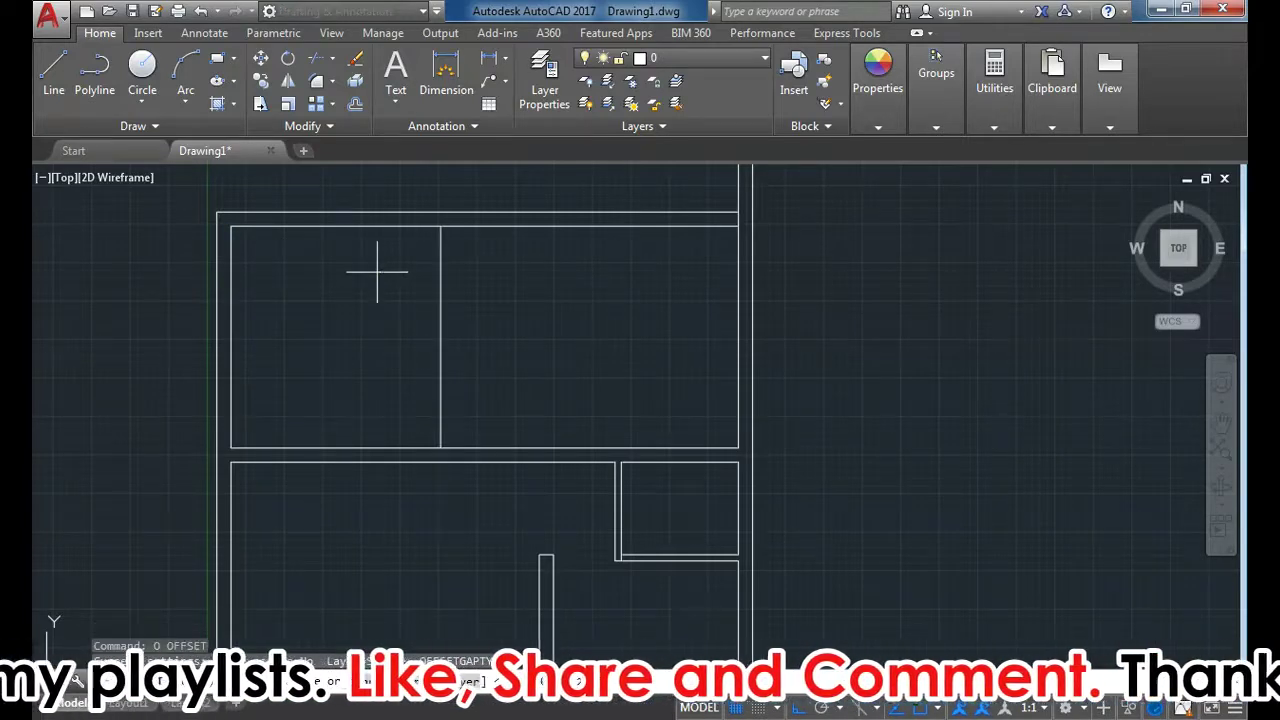
Step: Offset a second partition further right and thicken it into a double-line wall
key("Return")
left_click(441, 300)
left_click(543, 308)
key("Escape")
type("o")
key("Return")
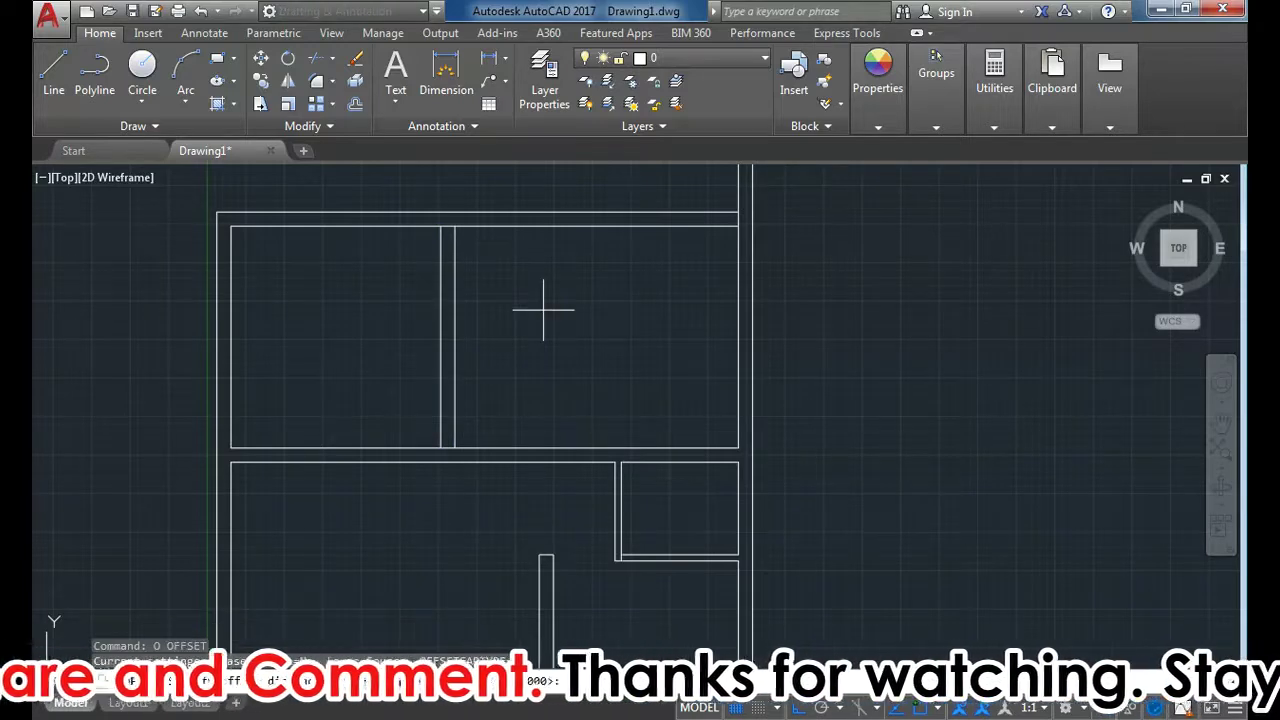
key("Return")
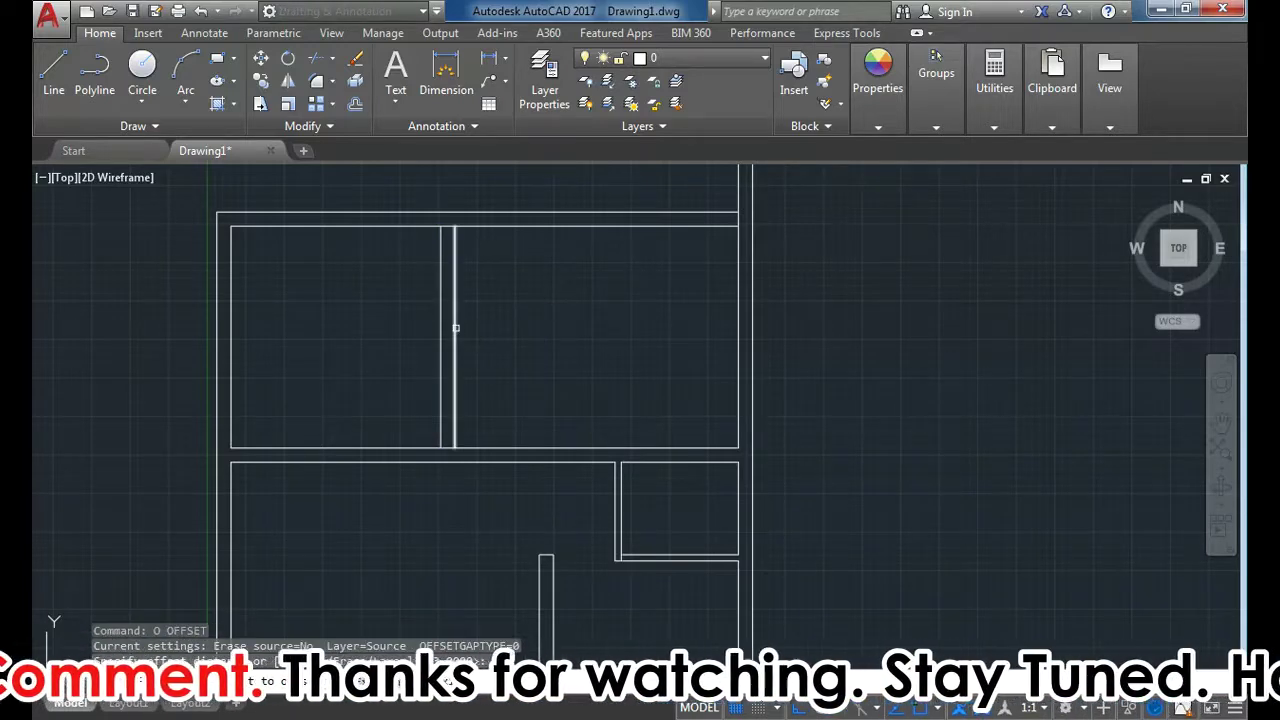
left_click(454, 330)
left_click(540, 325)
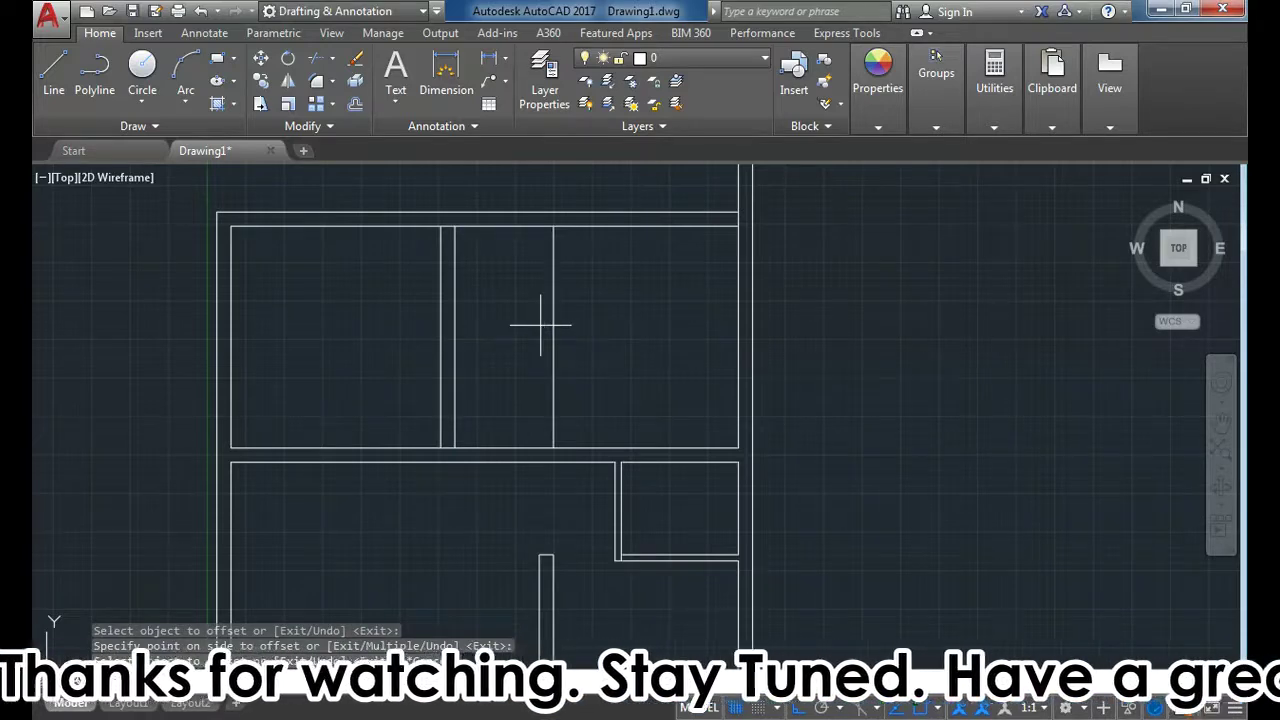
key("Escape")
type("o")
key("Return")
key("Return")
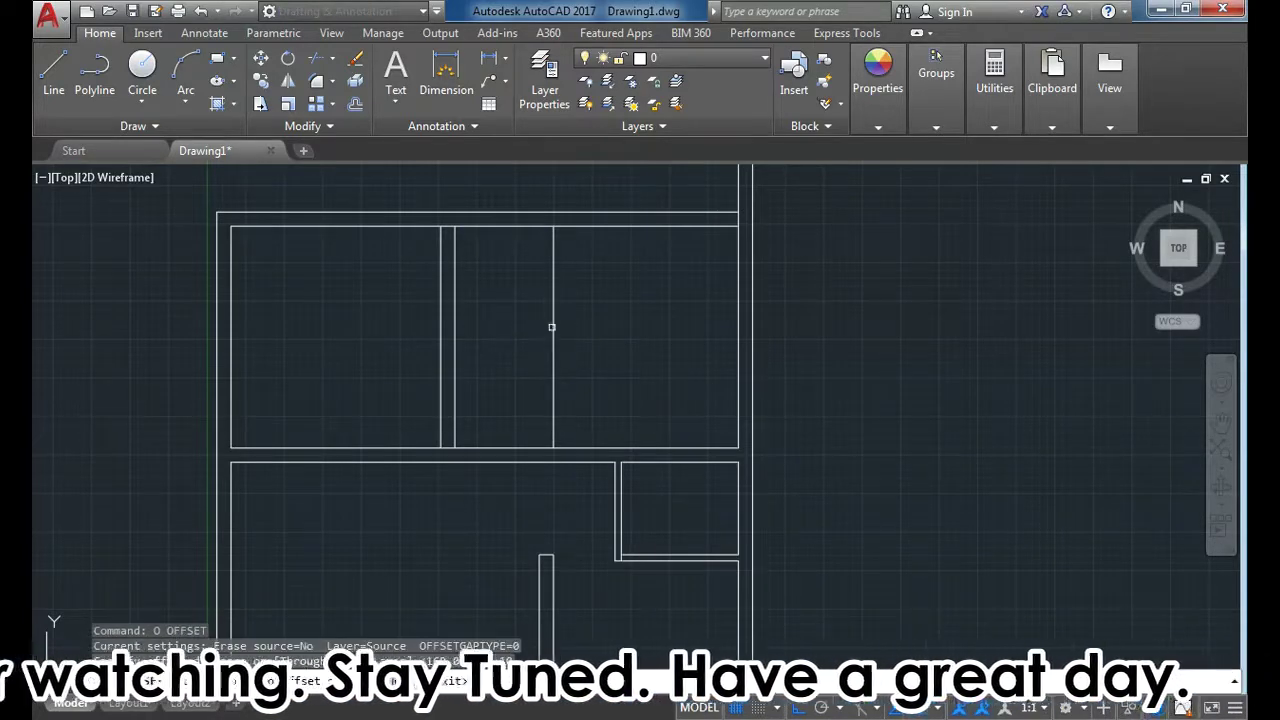
left_click(553, 328)
left_click(592, 316)
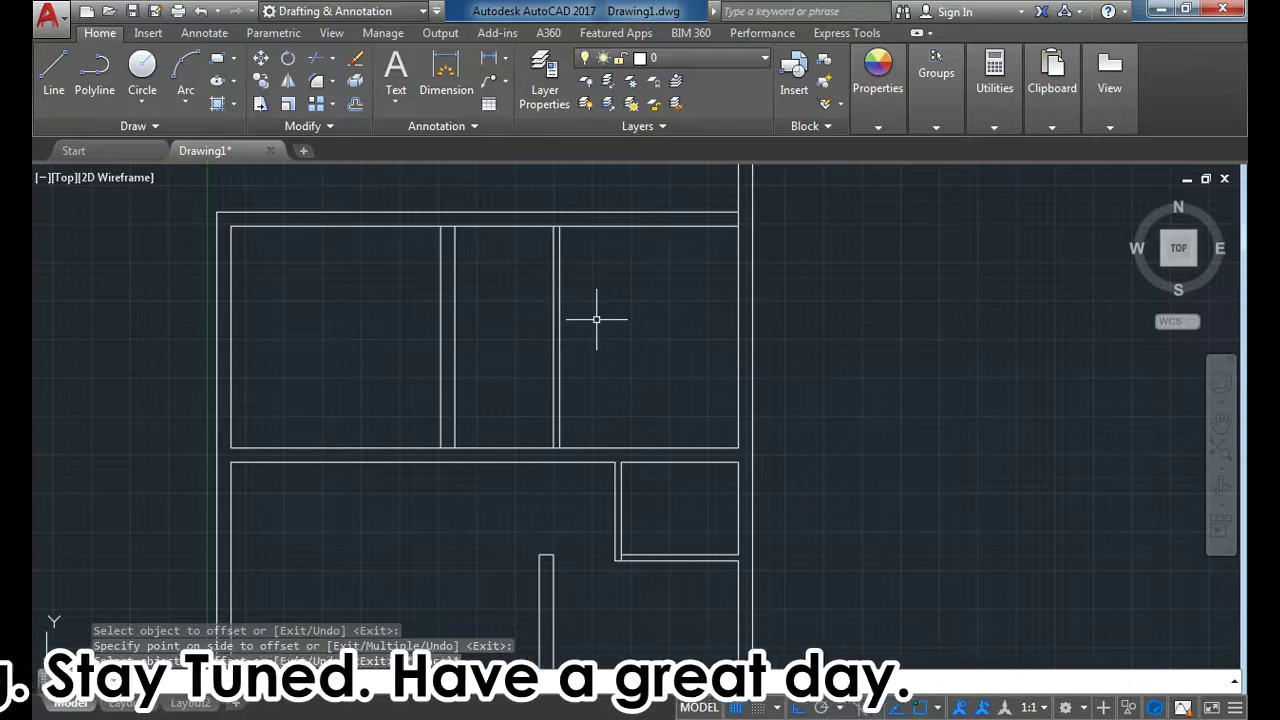
Step: Start trimming the partition lines, then cancel the trim
key("Escape")
type("tr")
key("Return")
key("Return")
scroll(466, 237, "up", 4)
left_click(438, 237)
scroll(684, 235, "up", 2)
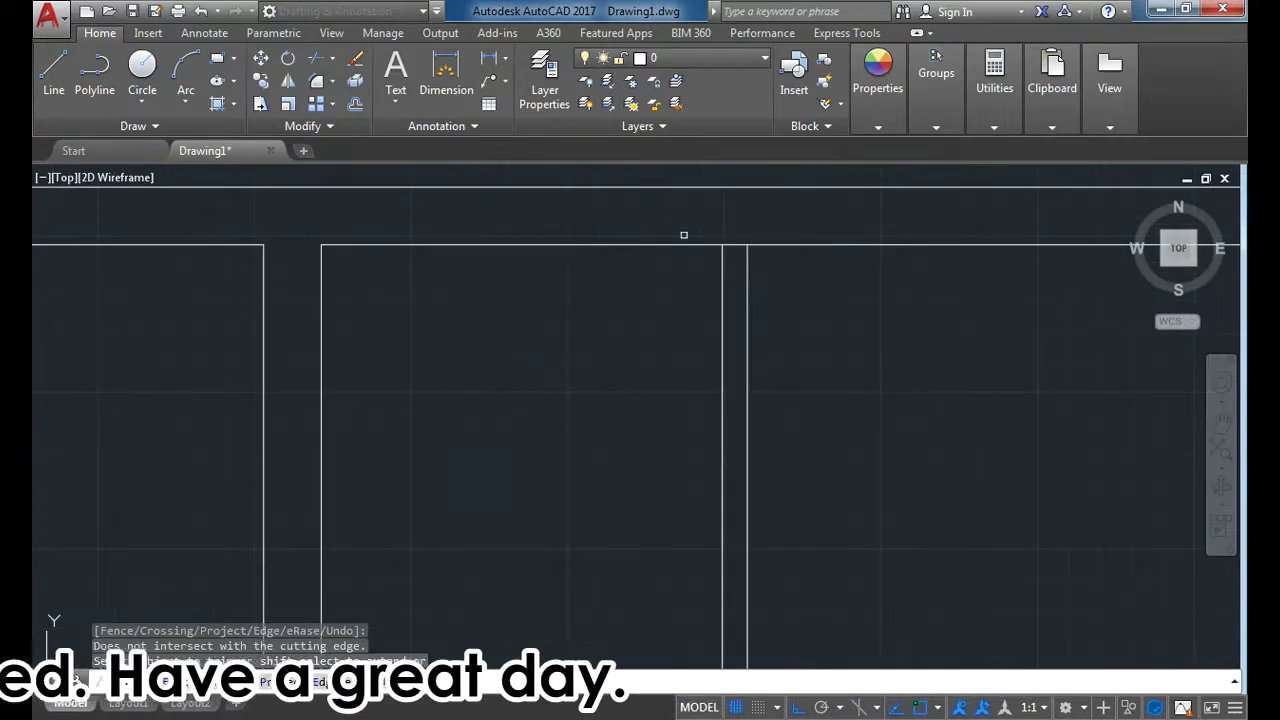
scroll(732, 245, "down", 3)
key("Escape")
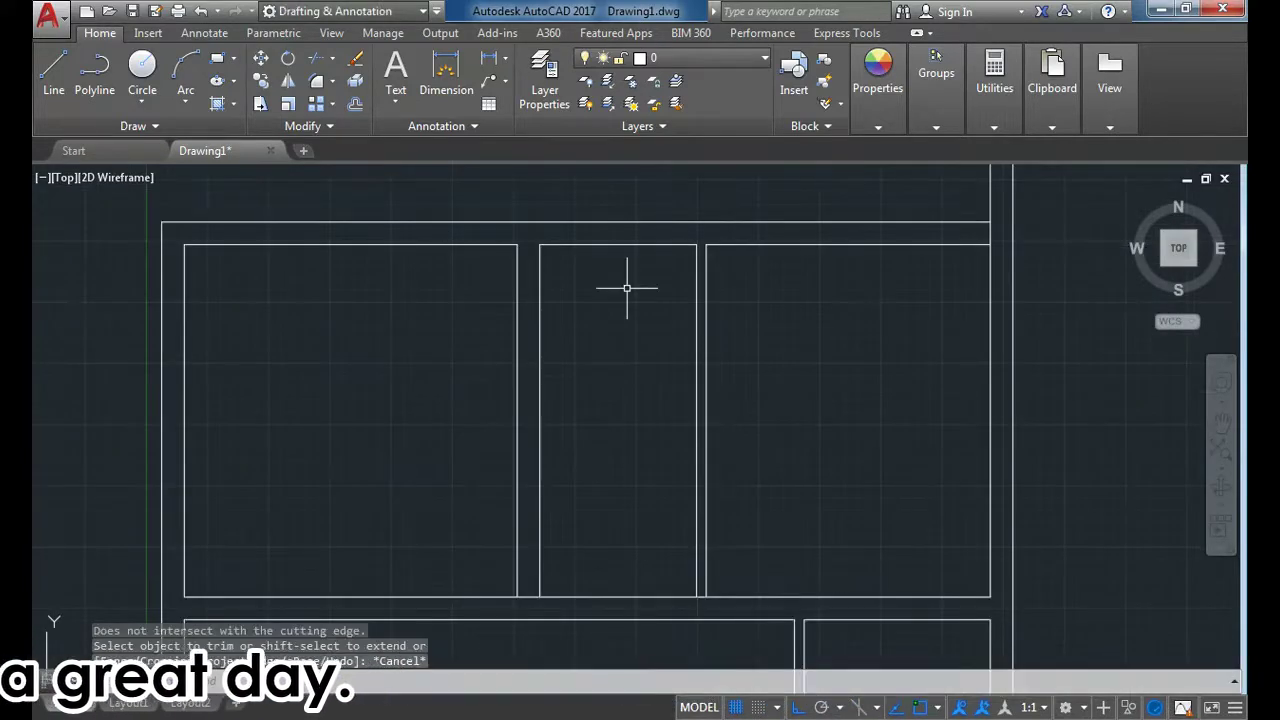
Step: Offset the middle room's top wall 250 units down as a cross line
type("o")
key("Return")
type("250")
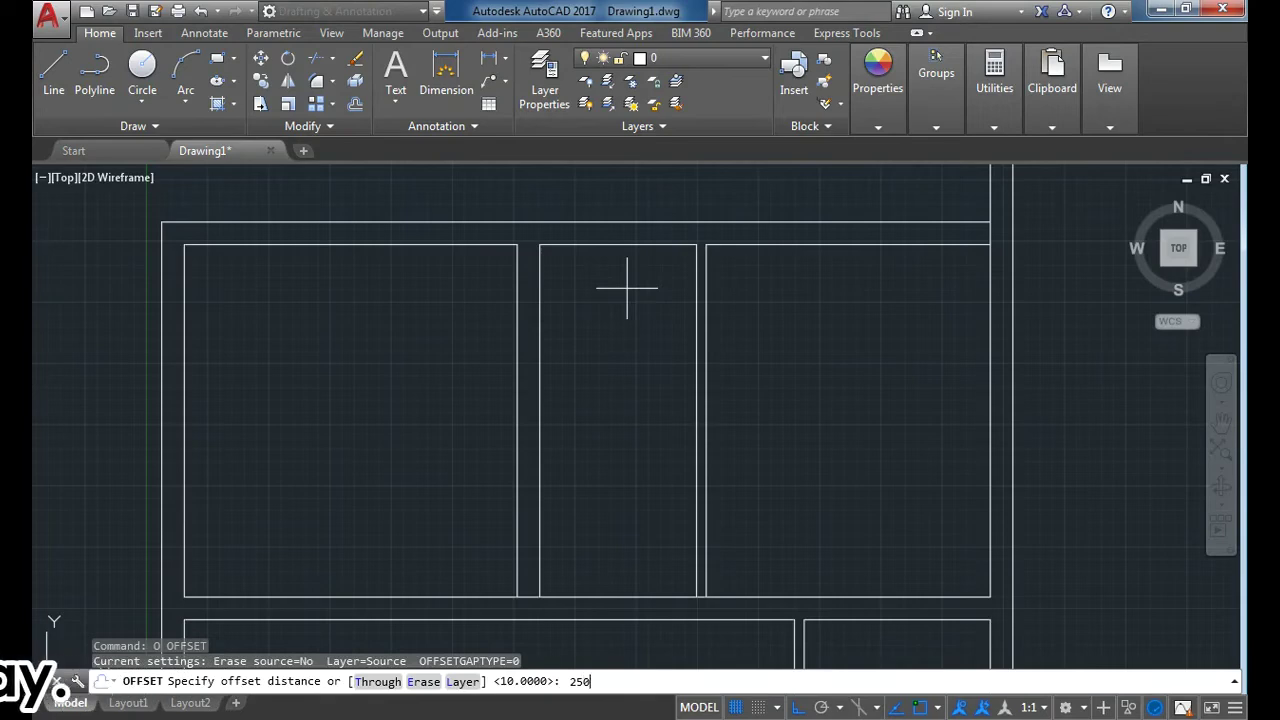
key("Return")
left_click(629, 246)
left_click(589, 374)
key("Escape")
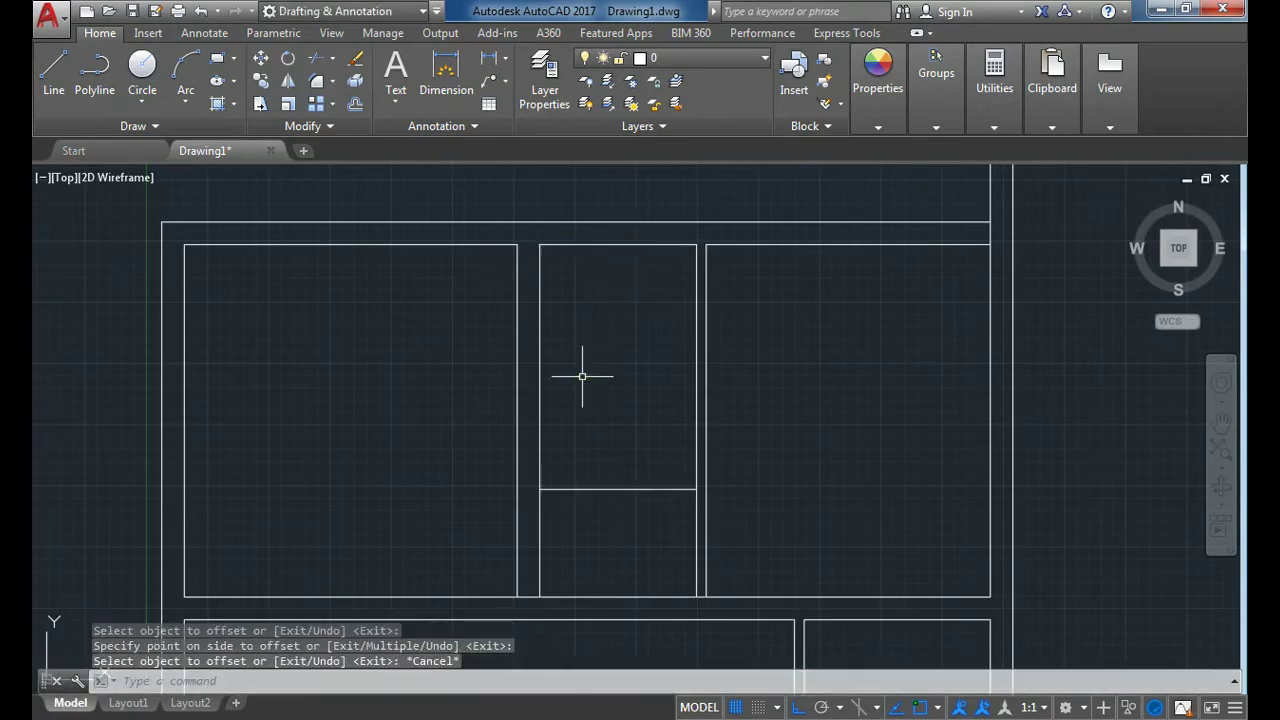
Step: Offset the cross line 10 units below to form a double wall
type("o")
key("Return")
type("10")
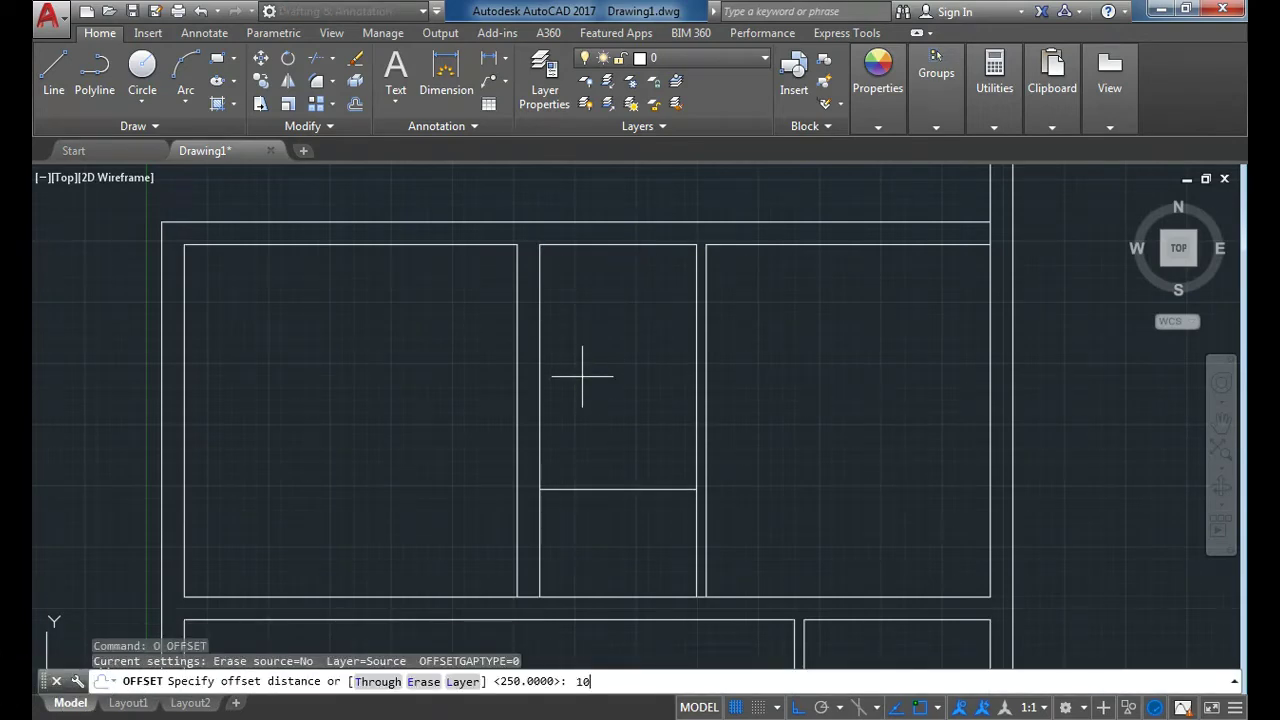
key("Return")
left_click(603, 489)
left_click(602, 524)
key("Escape")
Step: Extend the lower cross line left and right to both partitions
type("ex")
key("Return")
key("Return")
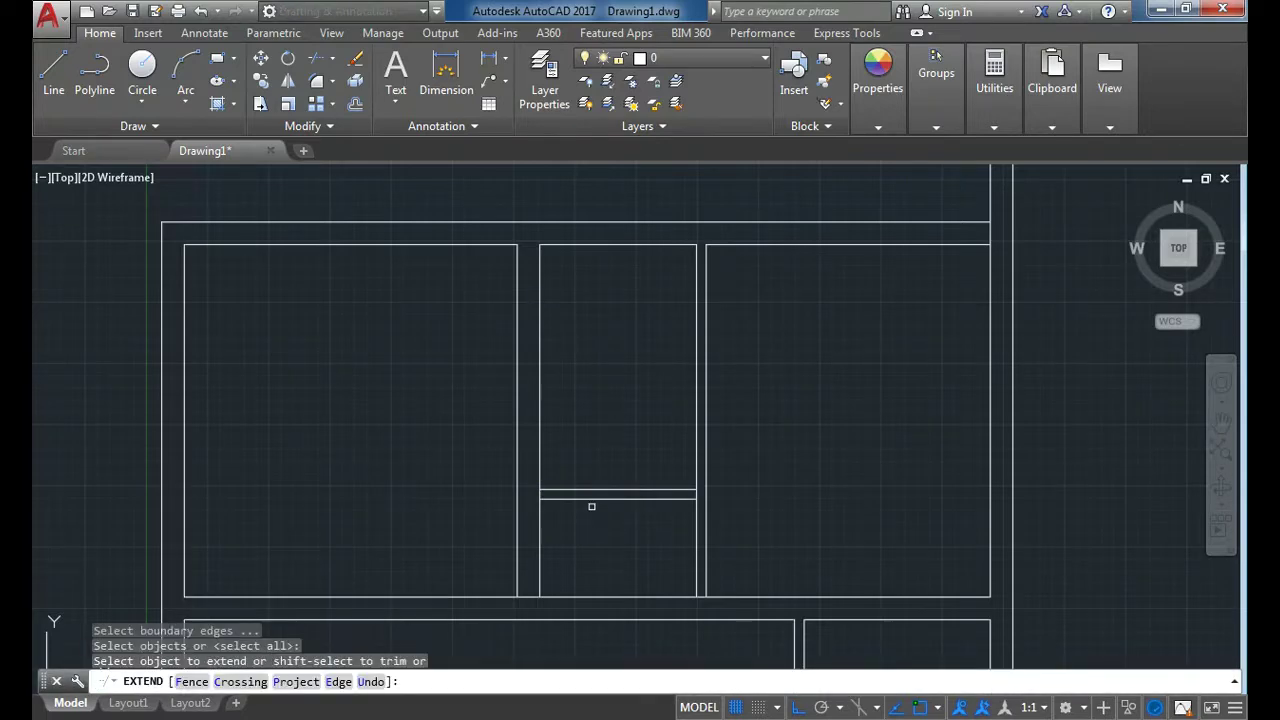
left_click(578, 497)
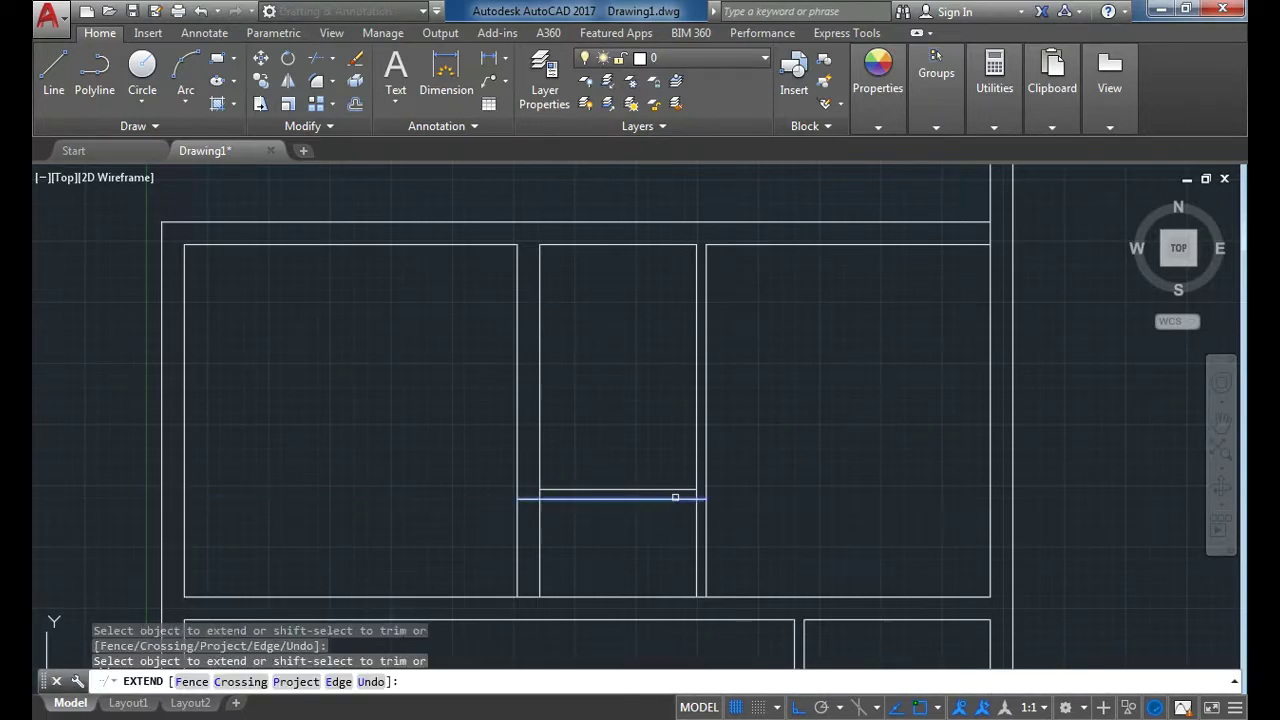
left_click(685, 496)
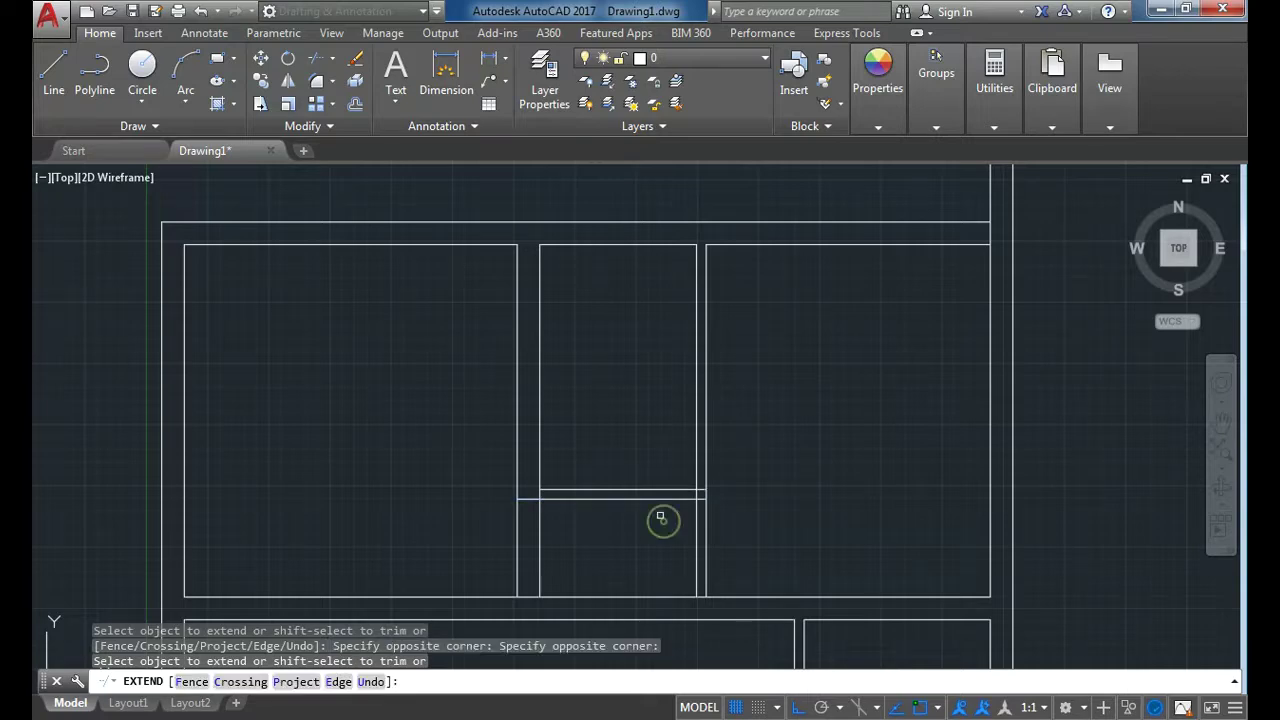
key("Escape")
Step: Trim the partition ends below the cross wall and the leftover corner segment
type("tr")
key("Return")
key("Return")
left_click(600, 527)
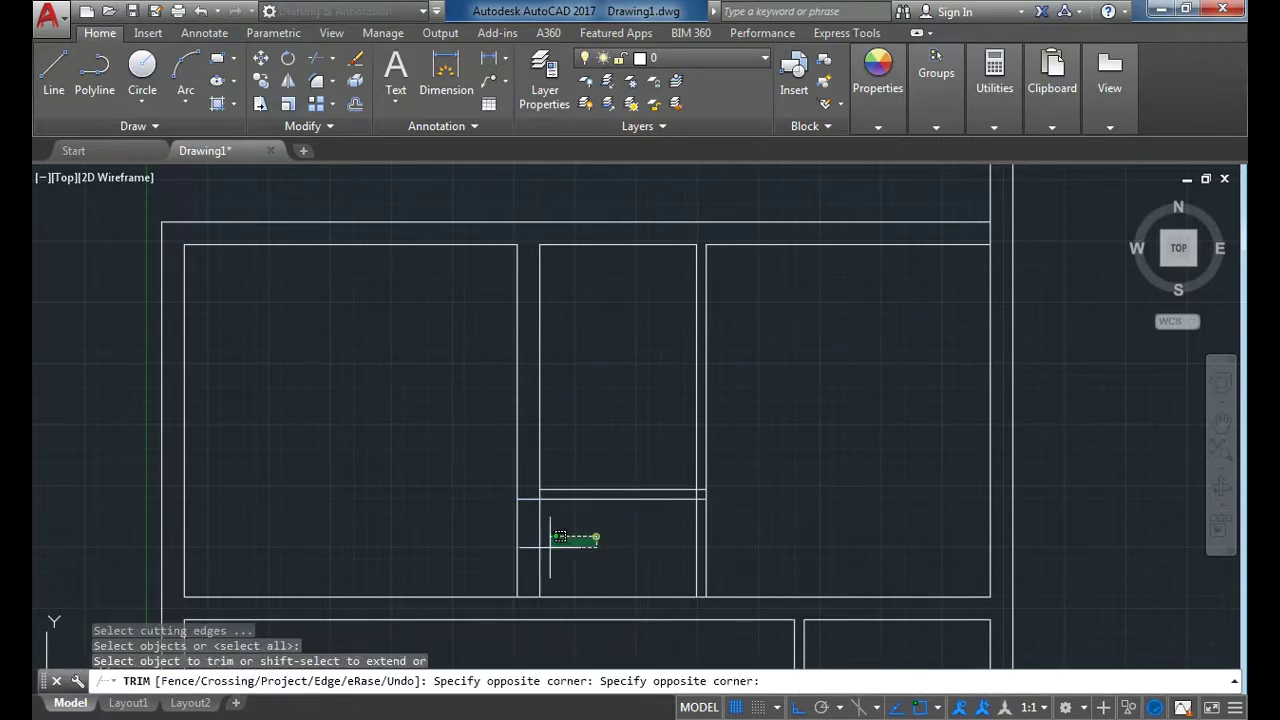
left_click(505, 548)
left_click(779, 516)
left_click(684, 555)
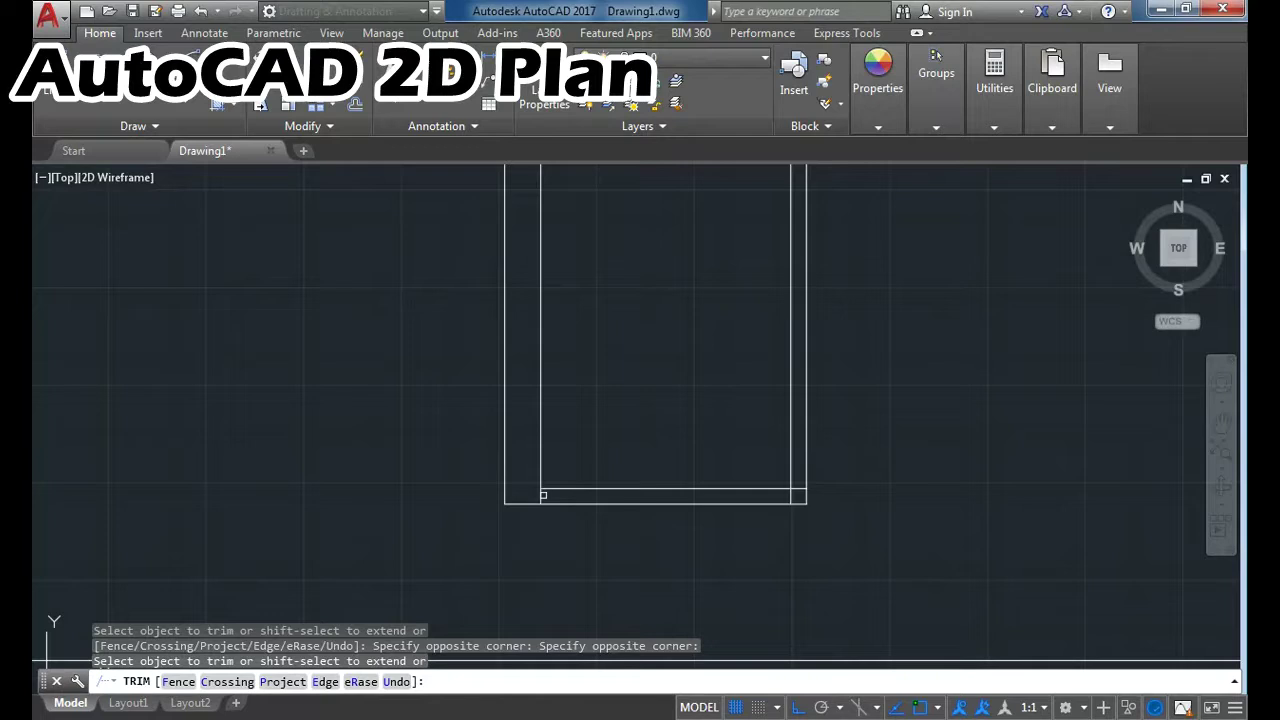
left_click(538, 497)
scroll(757, 491, "up", 5)
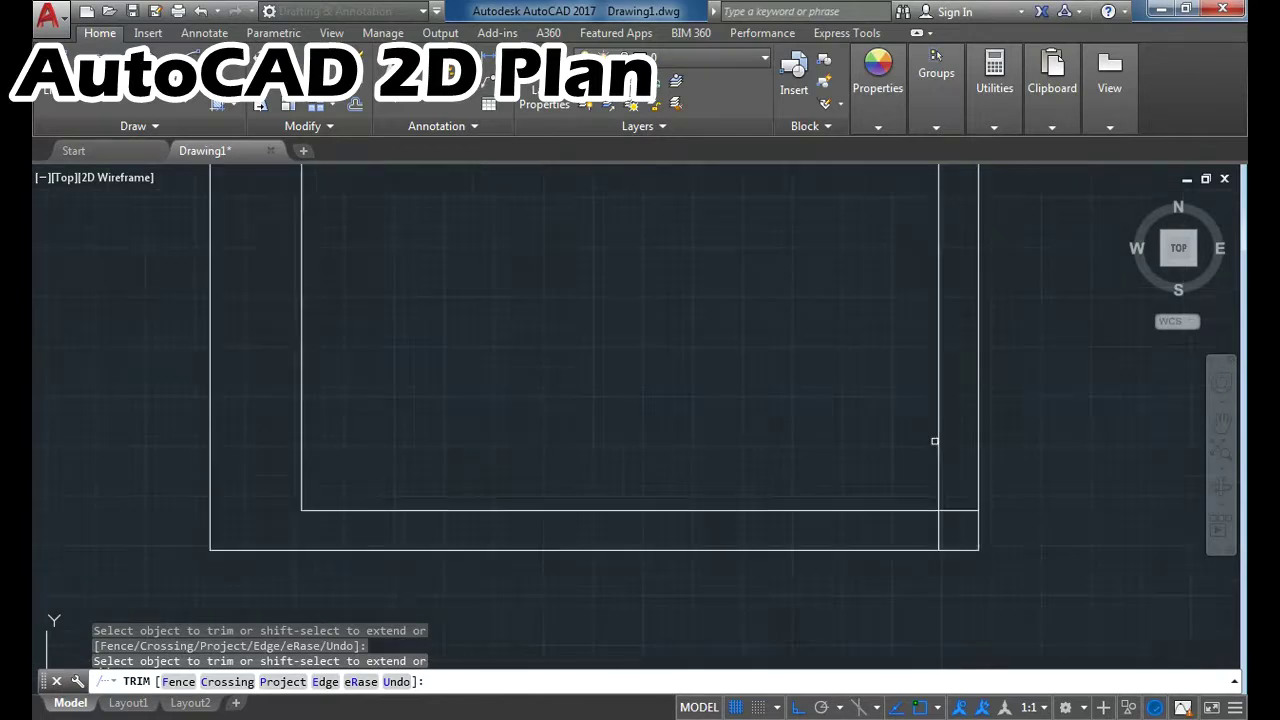
scroll(894, 570, "down", 5)
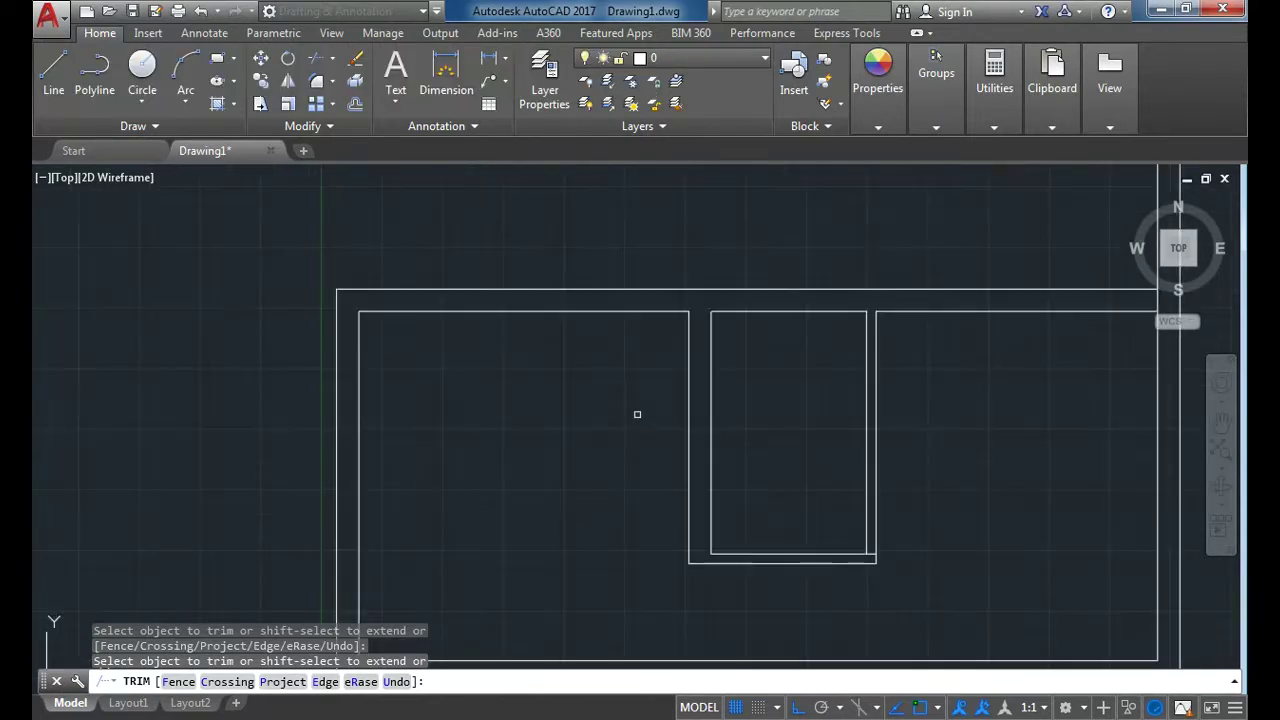
scroll(1017, 429, "down", 2)
left_click(1017, 429)
scroll(780, 409, "down", 2)
key("Escape")
Step: Offset the right wall line 290 to the right
type("o")
key("Return")
type("290")
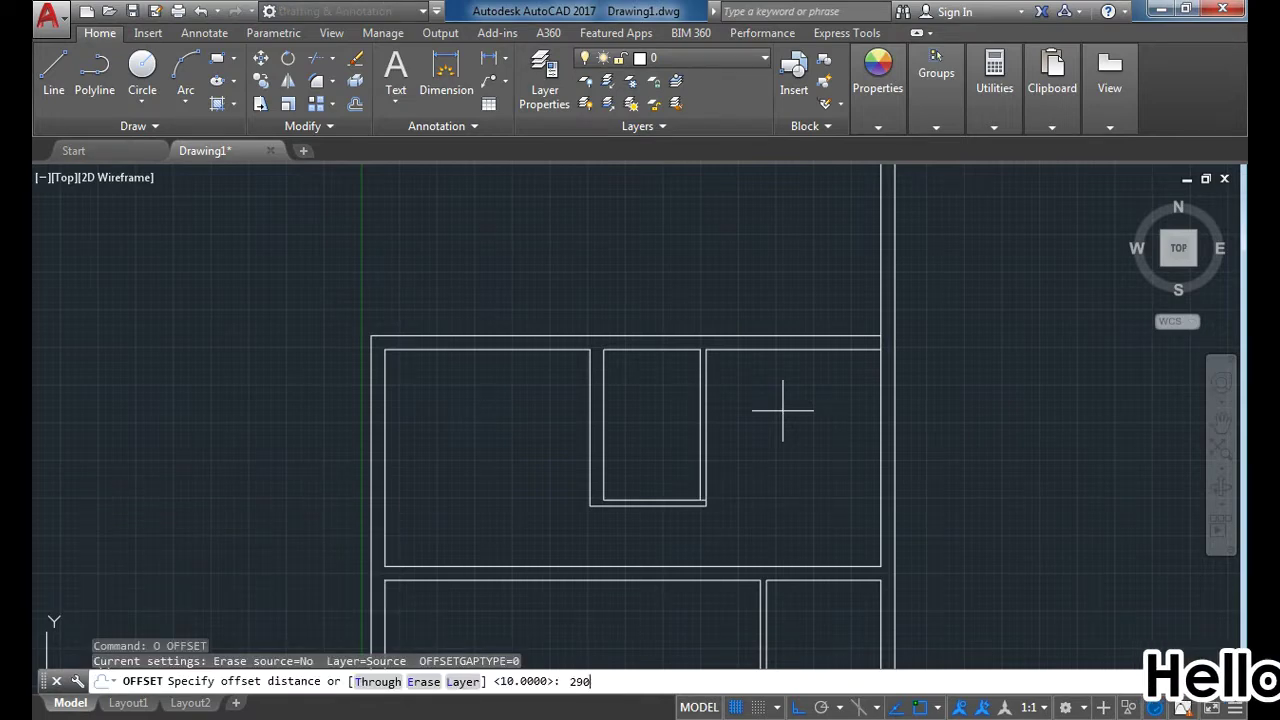
key("Return")
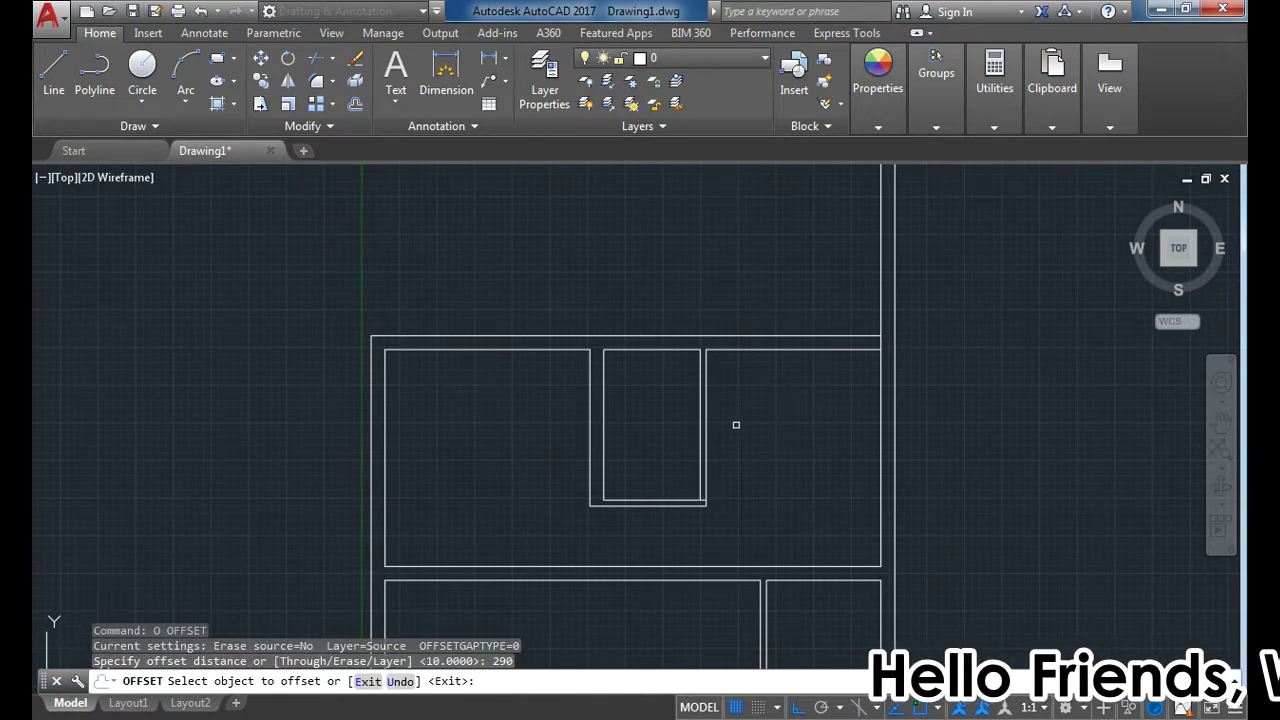
left_click(707, 414)
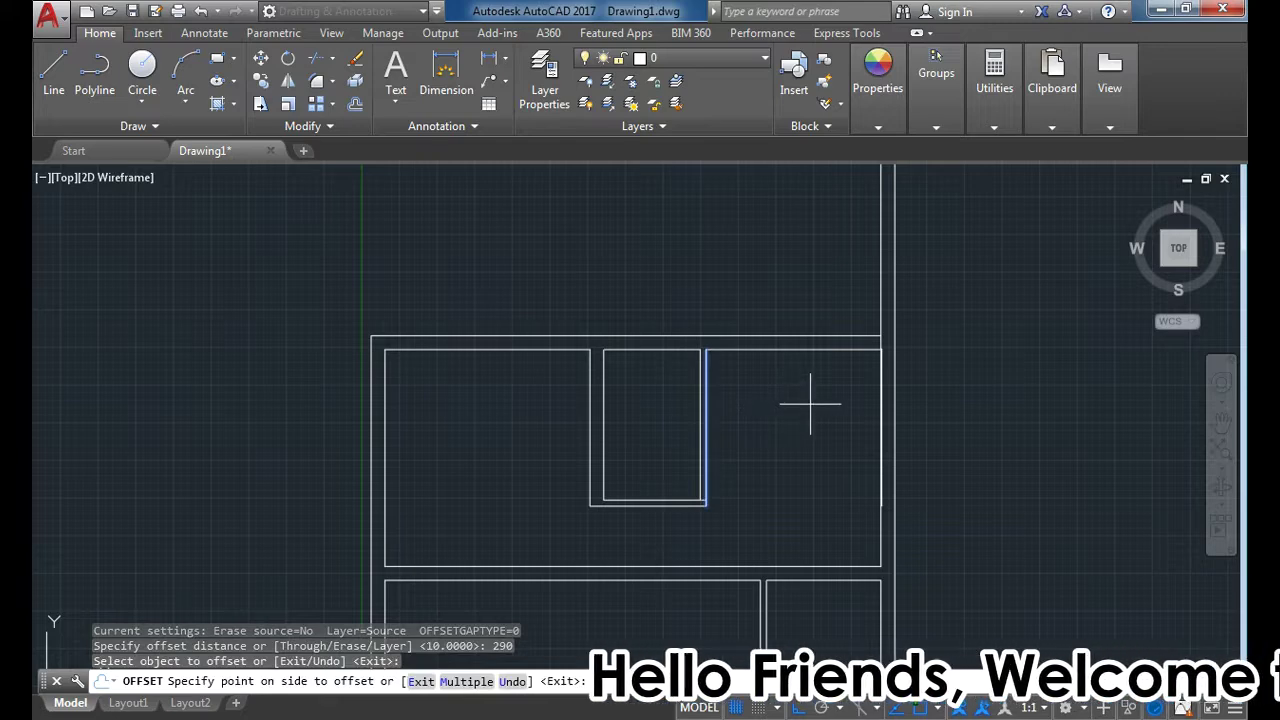
scroll(894, 394, "up", 2)
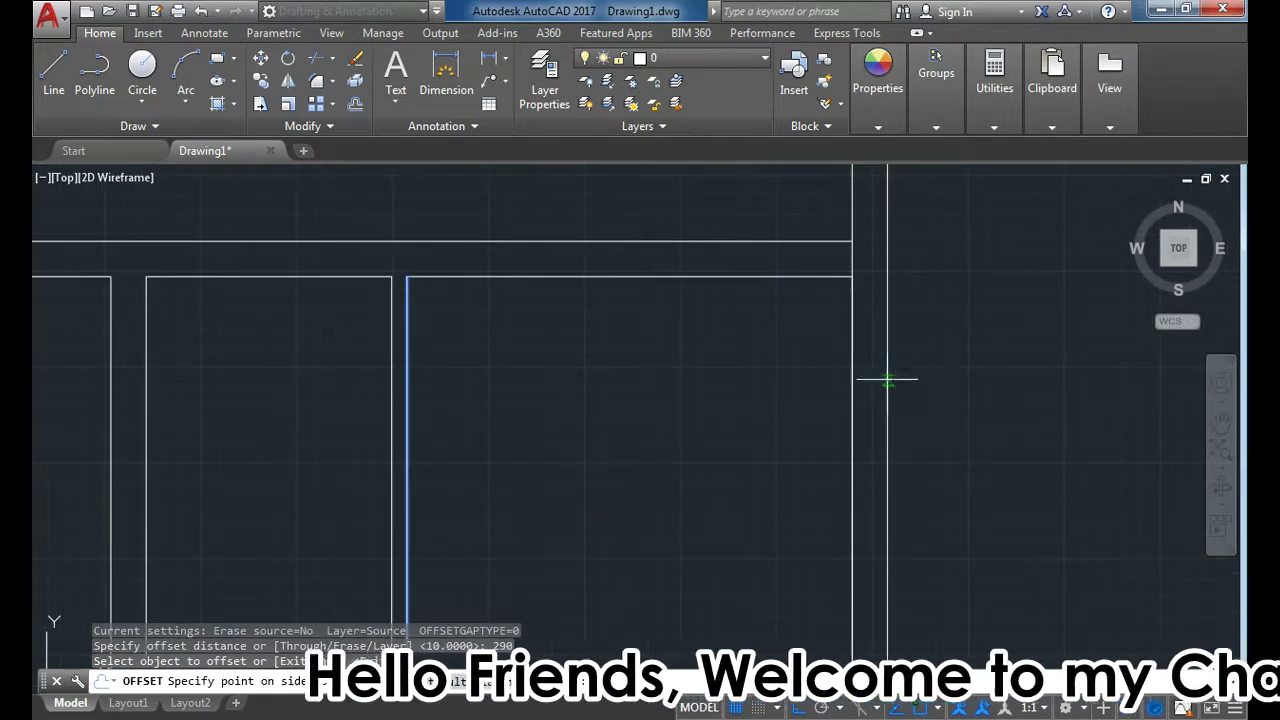
scroll(786, 354, "down", 4)
left_click(786, 354)
scroll(820, 343, "up", 3)
scroll(816, 338, "down", 2)
scroll(816, 339, "up", 2)
scroll(820, 337, "down", 2)
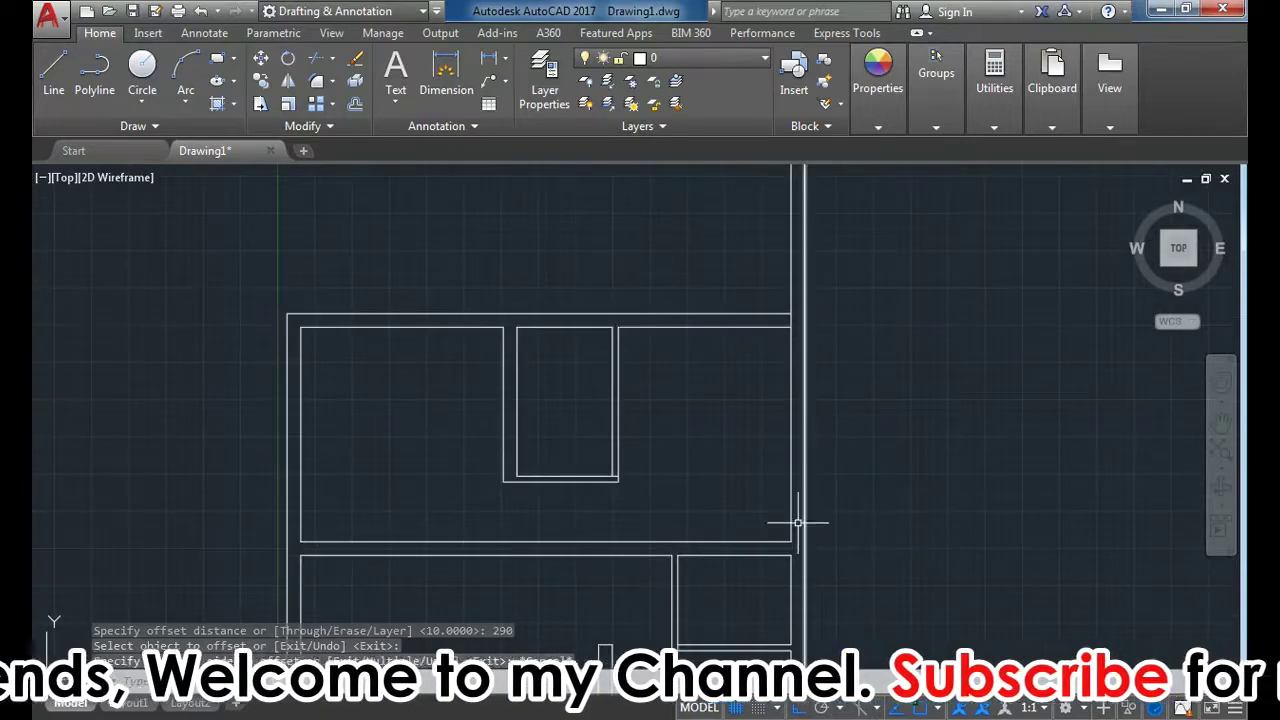
key("Return")
Step: Extend the vertical wall lines to the lower boundary wall line
type("ex")
key("Return")
left_click(794, 541)
key("Return")
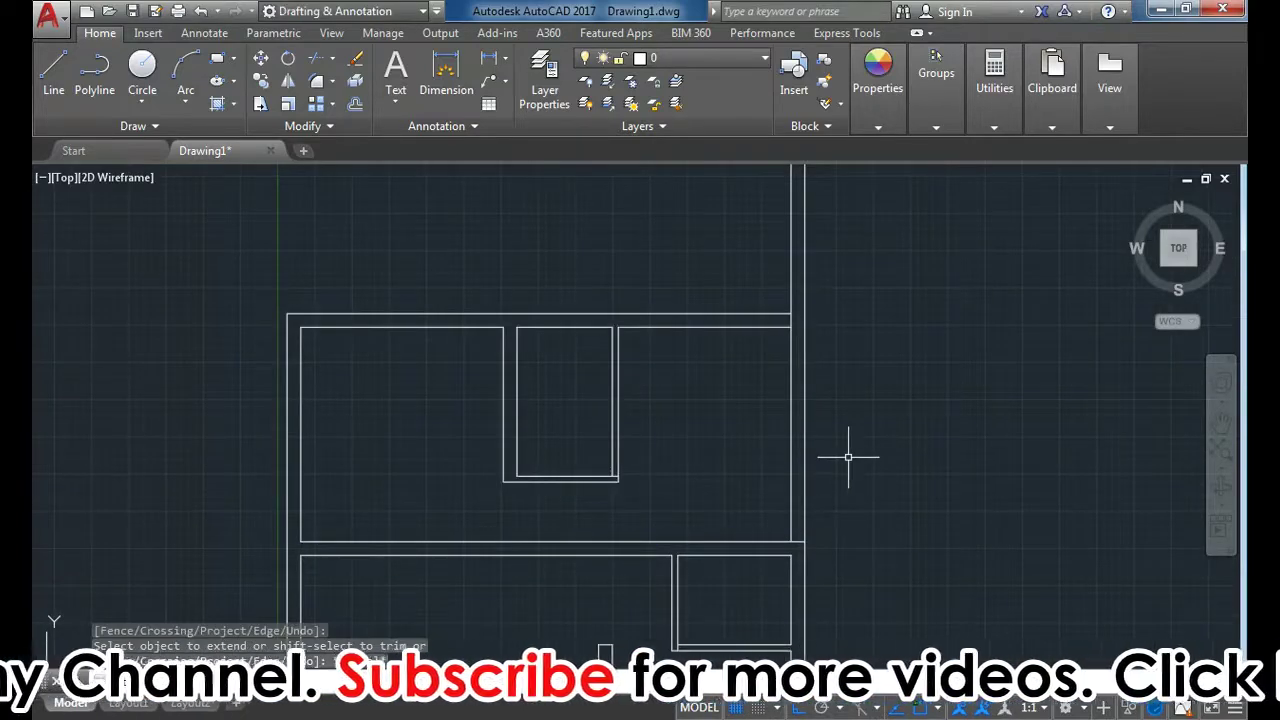
left_click_drag(848, 457, 767, 486, "shift")
left_click_drag(836, 330, 743, 257, "shift")
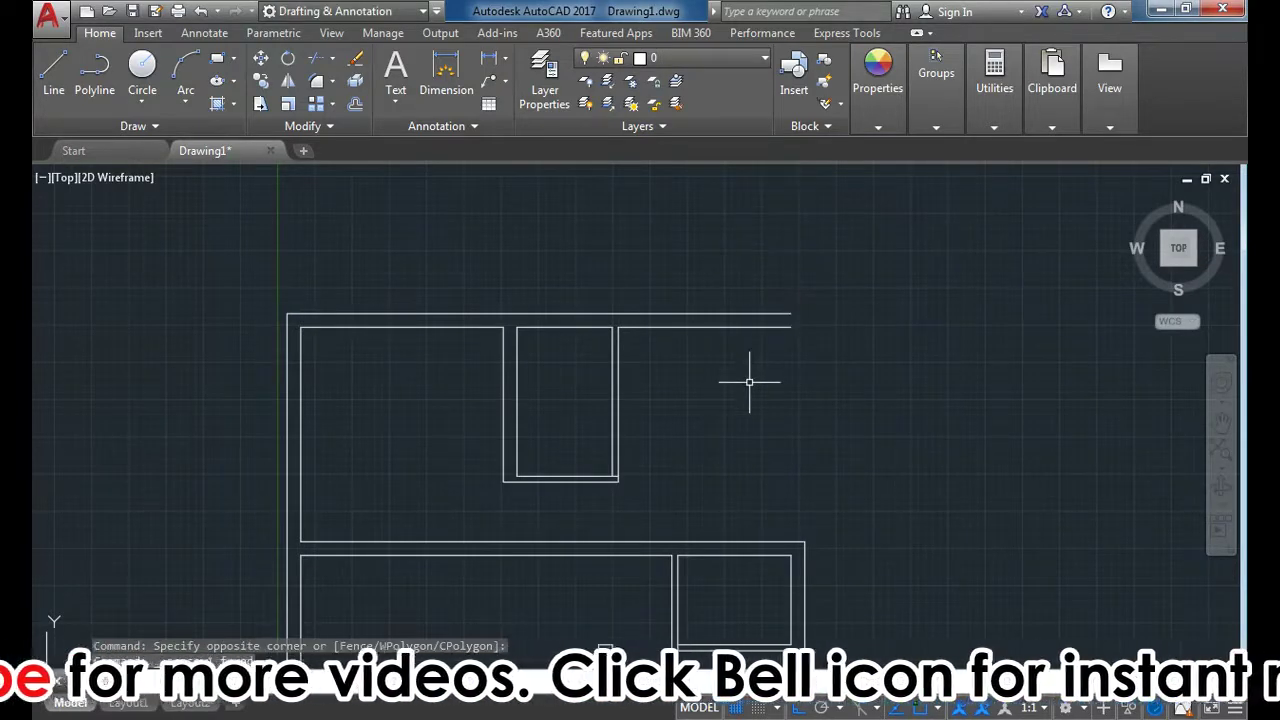
Step: Offset a wall line to the right, then offset the copy again to form a double-line wall
type("o")
key("Return")
key("Return")
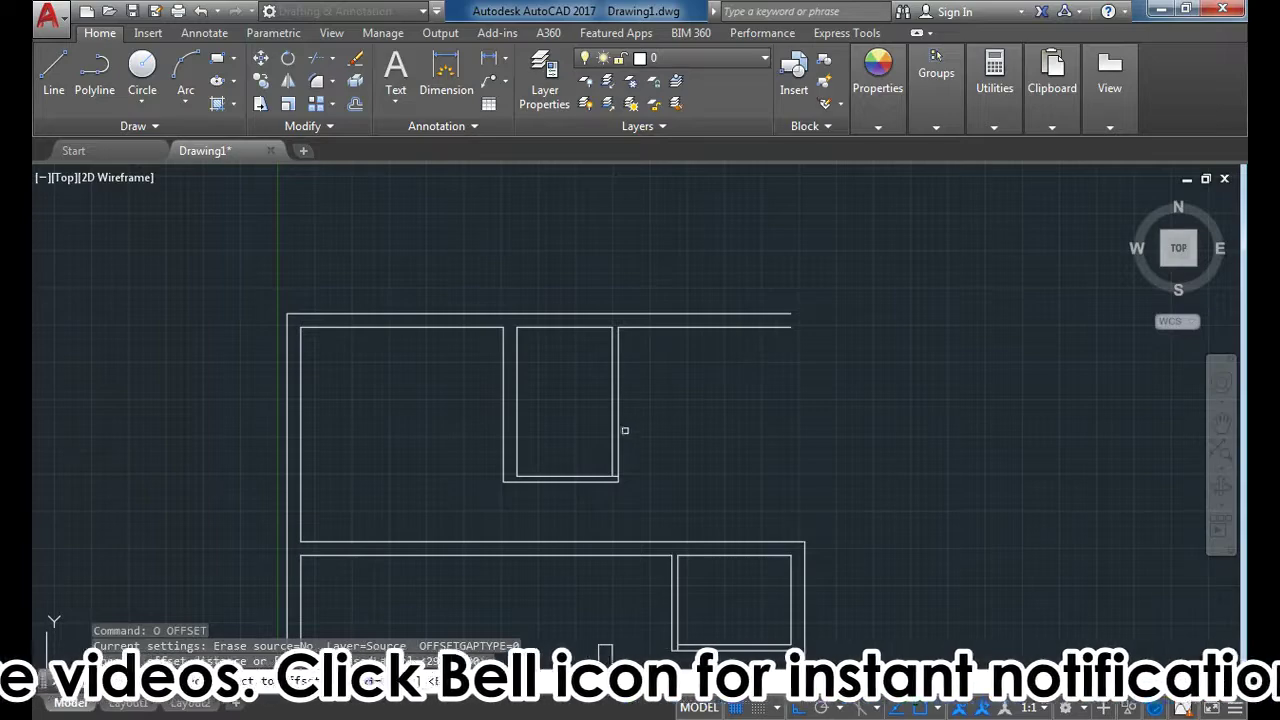
left_click(620, 421)
left_click(723, 418)
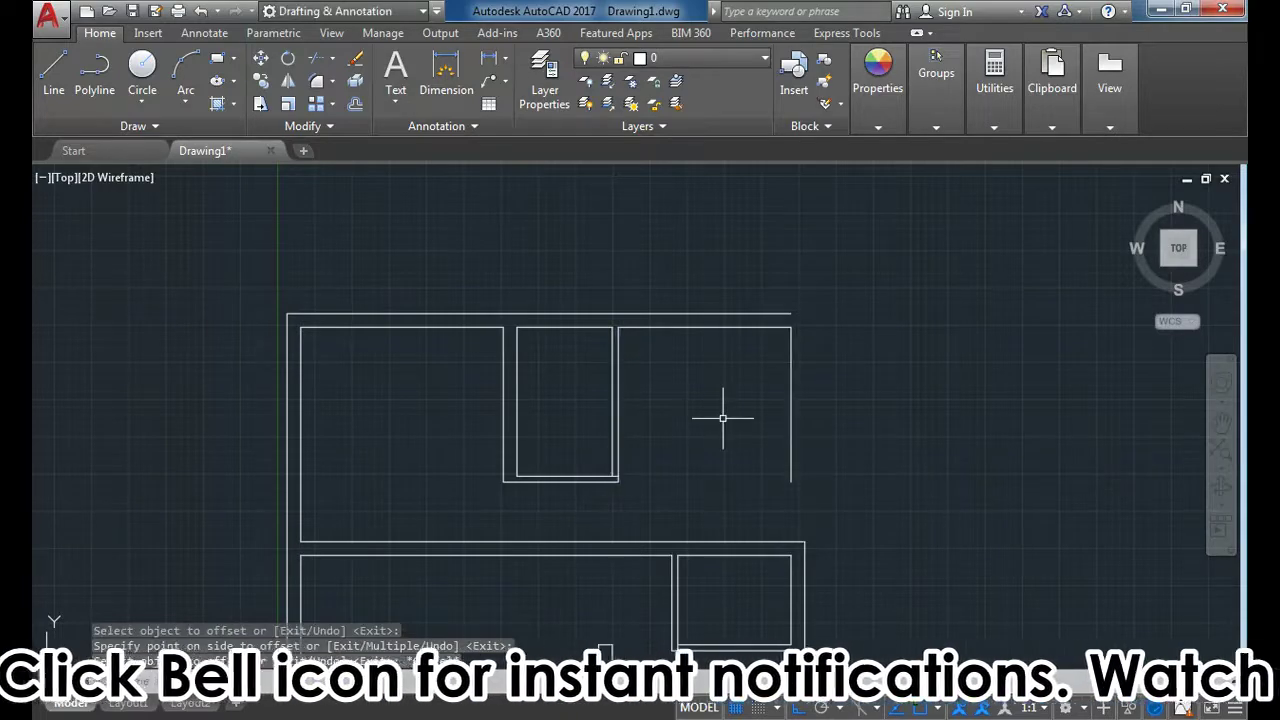
key("Return")
type("o")
key("Return")
key("Return")
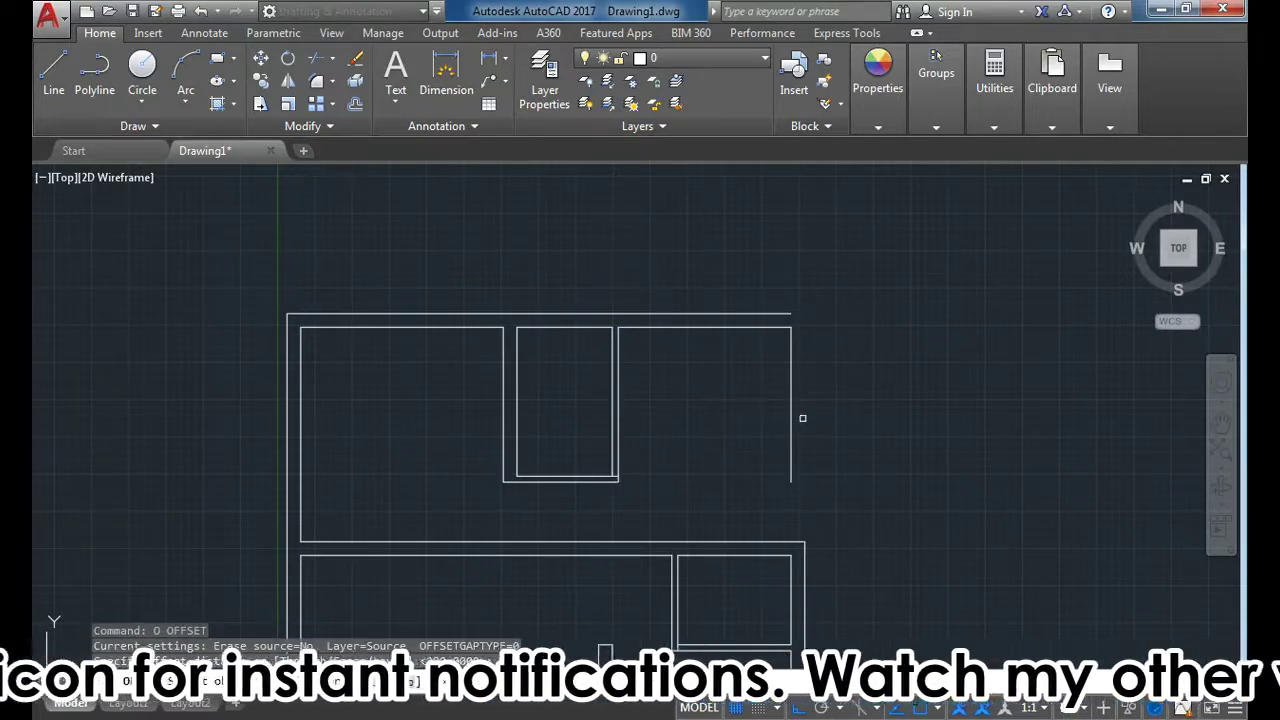
left_click(791, 415)
left_click(889, 403)
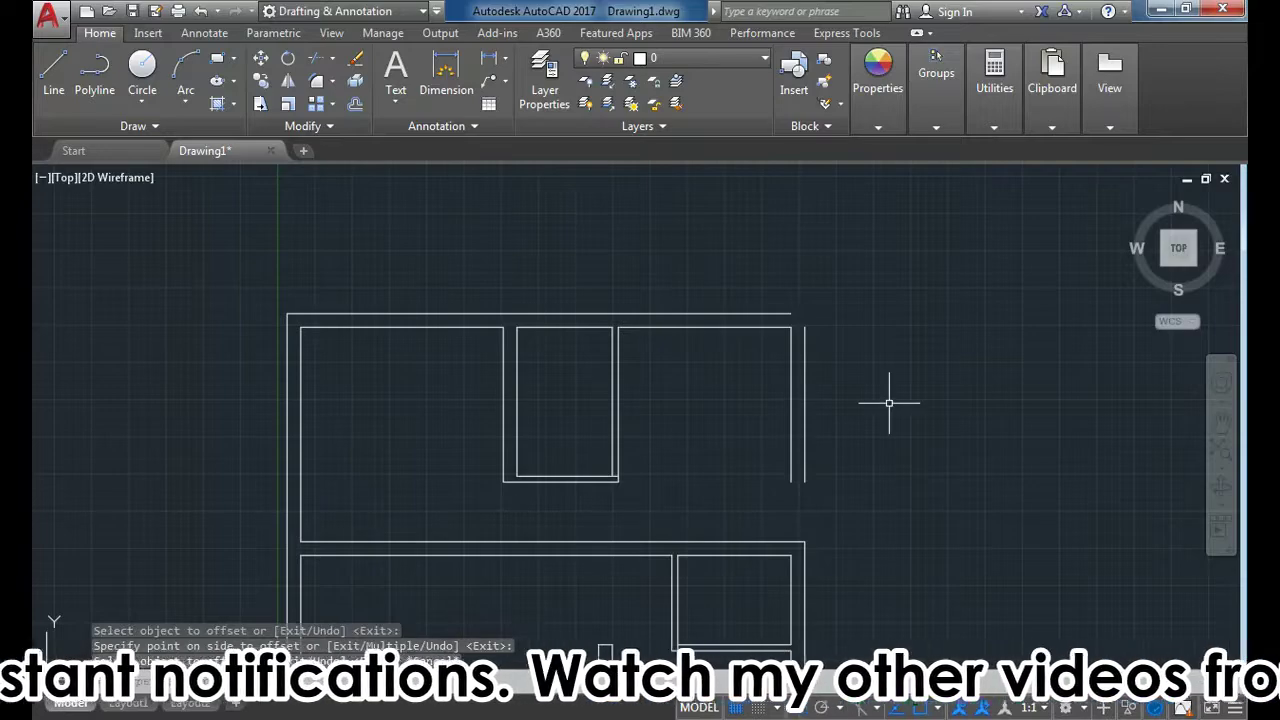
key("Return")
Step: Offset a vertical line 180 to the right, then another line 25 beside it
type("o")
key("Return")
type("180")
key("Return")
left_click(805, 428)
left_click(1048, 415)
key("Return")
type("o")
key("Return")
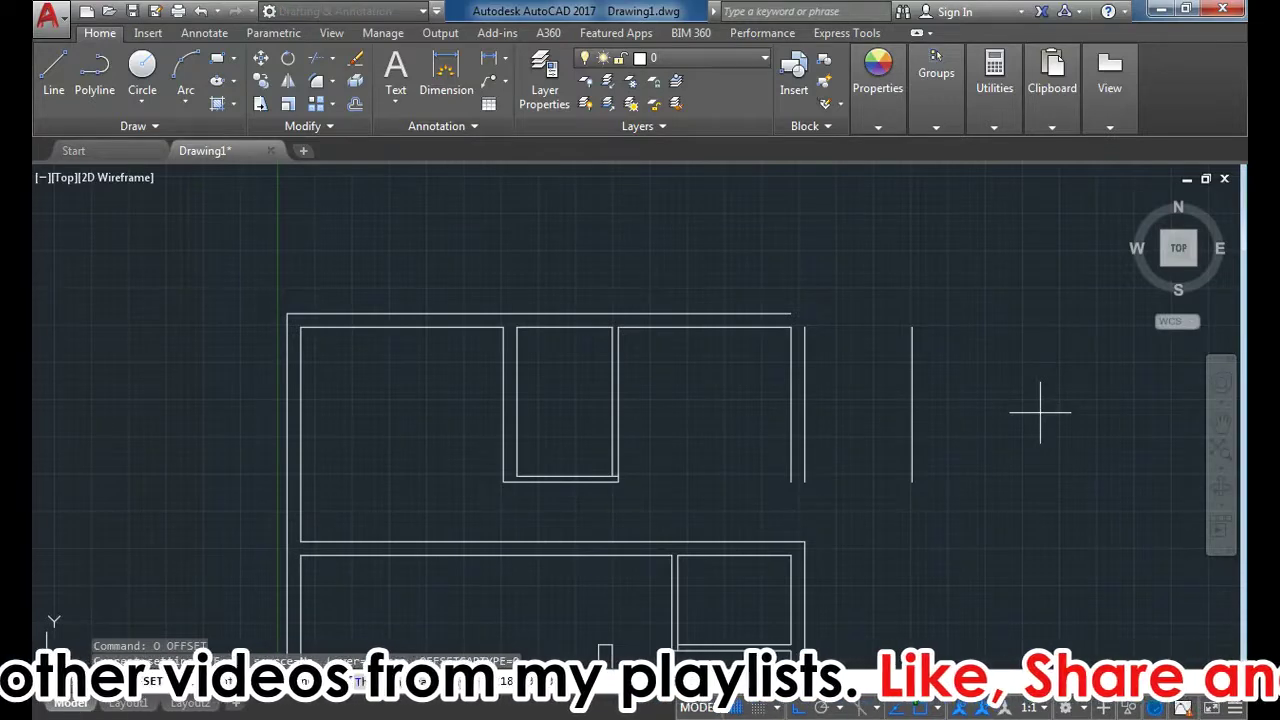
key("Return")
type("25")
key("Return")
left_click(911, 441)
left_click(962, 410)
key("Escape")
Step: Fillet the top outer wall line to the right wall, closing the top-right corner
type("e")
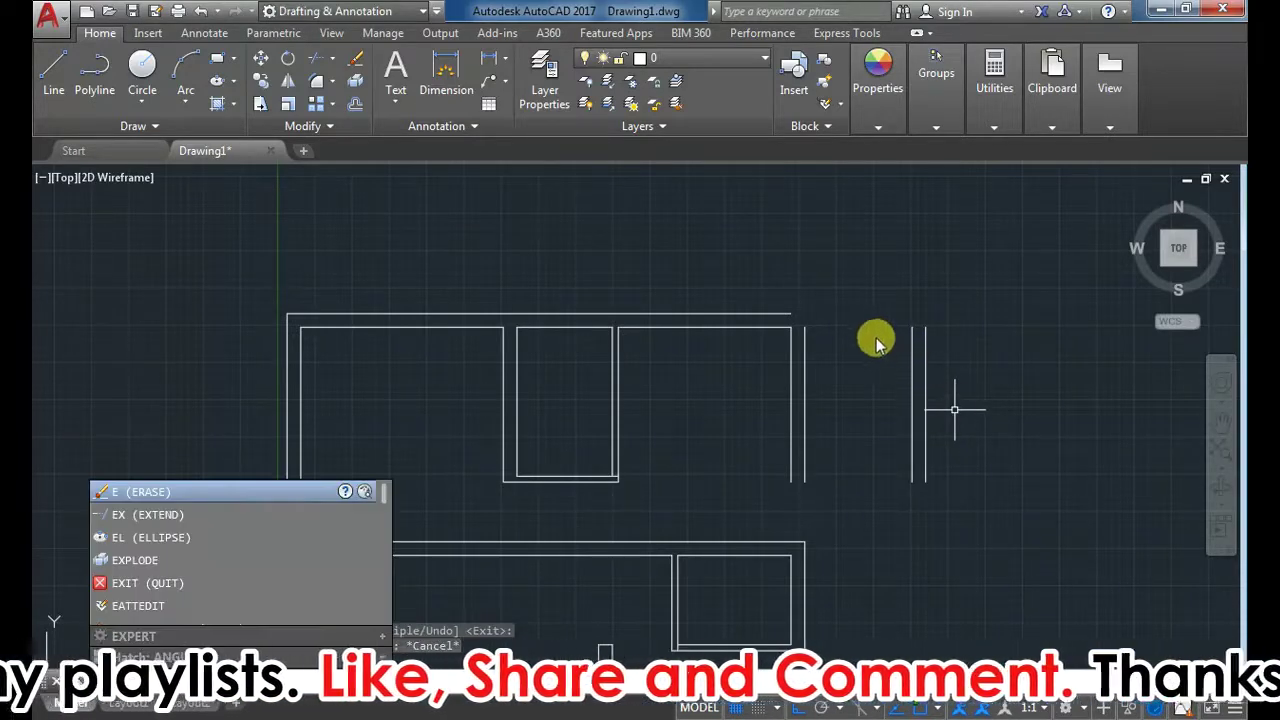
key("Escape")
type("f")
key("Return")
left_click(785, 313)
left_click(923, 334)
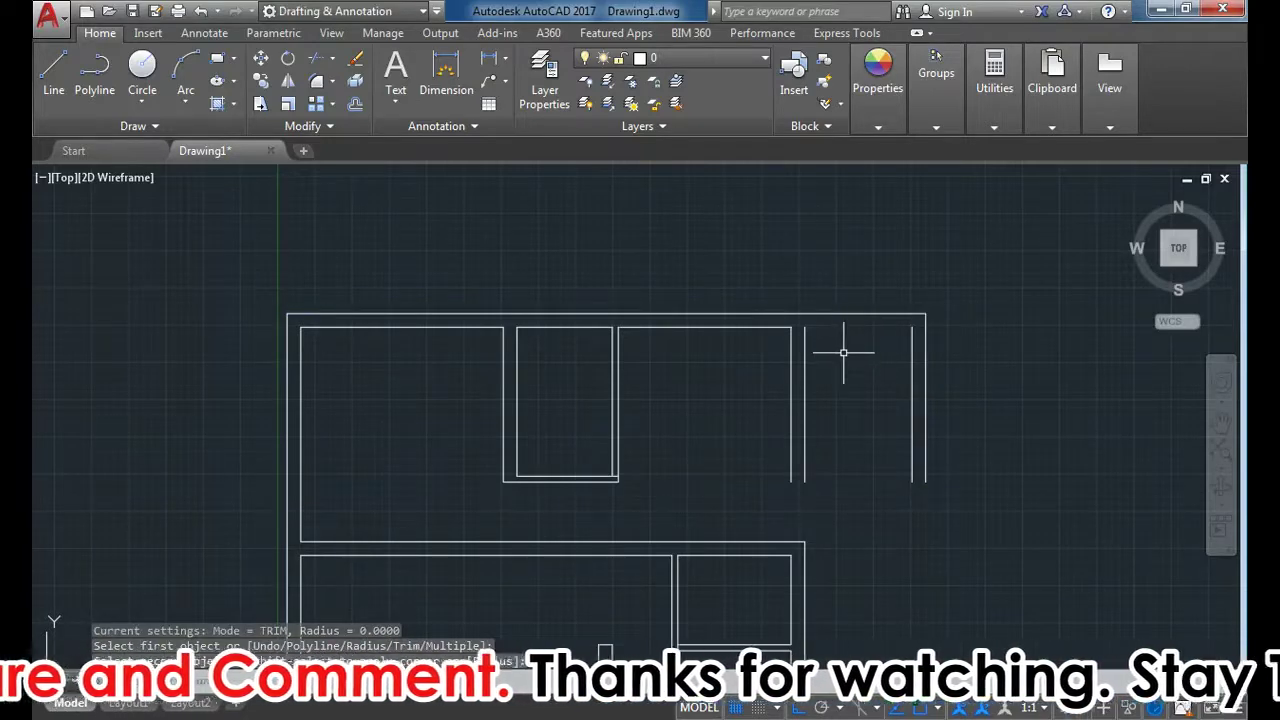
type("l")
key("Return")
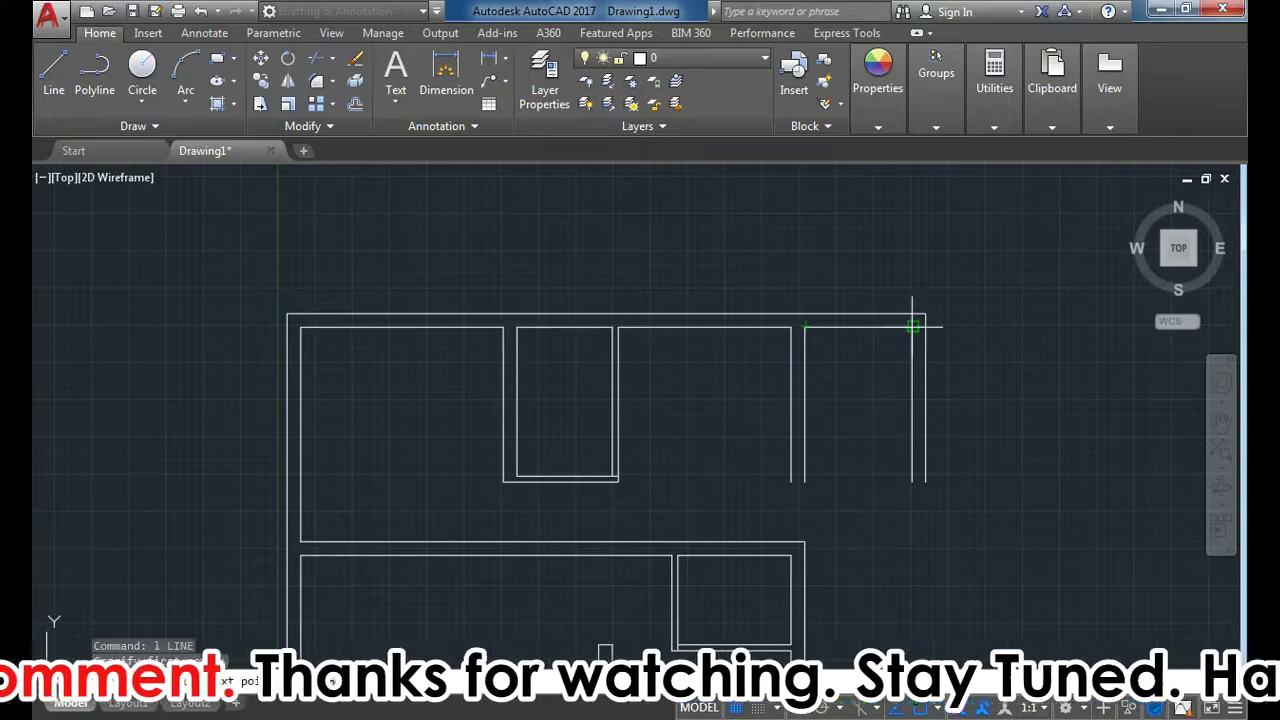
left_click(918, 322)
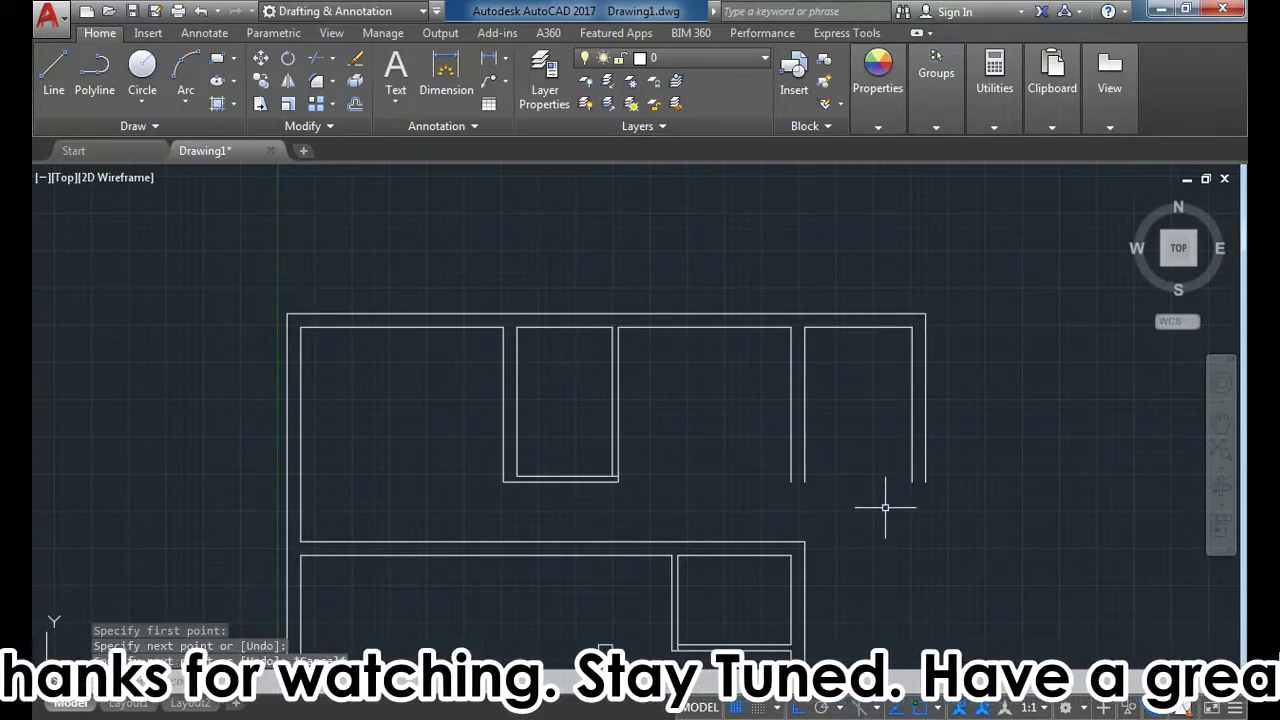
key("Escape")
Step: Fillet the lower wall lines with the right wall lines to close the lower-right corners
type("f")
key("Return")
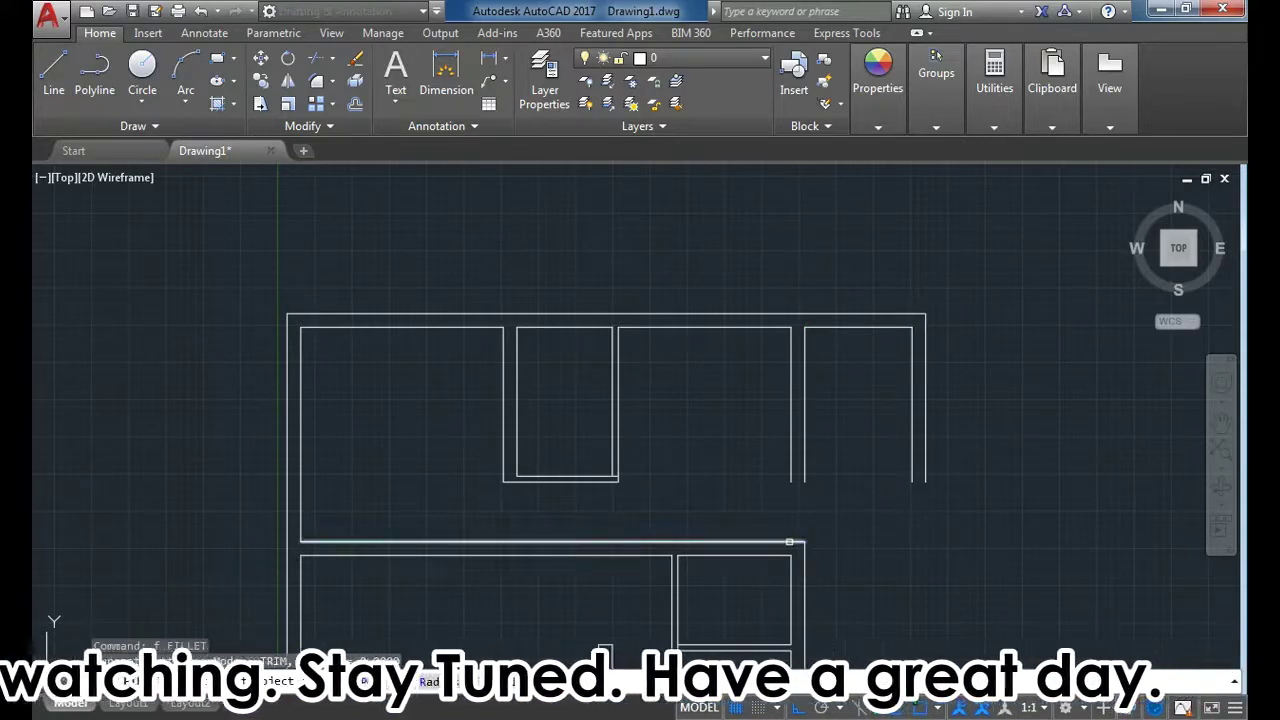
left_click(805, 540)
left_click(908, 475)
key("Return")
left_click(800, 553)
left_click(926, 470)
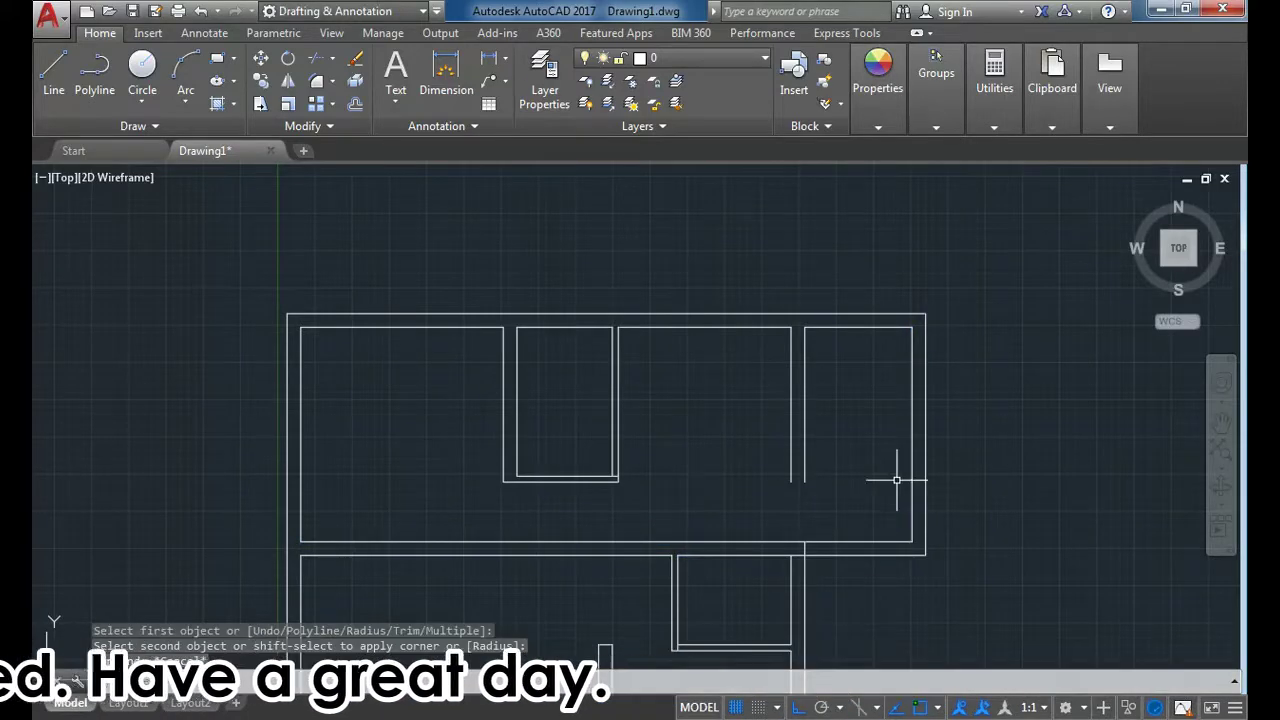
Step: Trim the leftover wall segment near the lower corner
type("tr")
key("Return")
scroll(805, 547, "up", 4)
left_click_drag(805, 547, 772, 570)
Step: Draw a short cap line across the partition wall's open bottom end
left_click(774, 572)
scroll(774, 572, "down", 4)
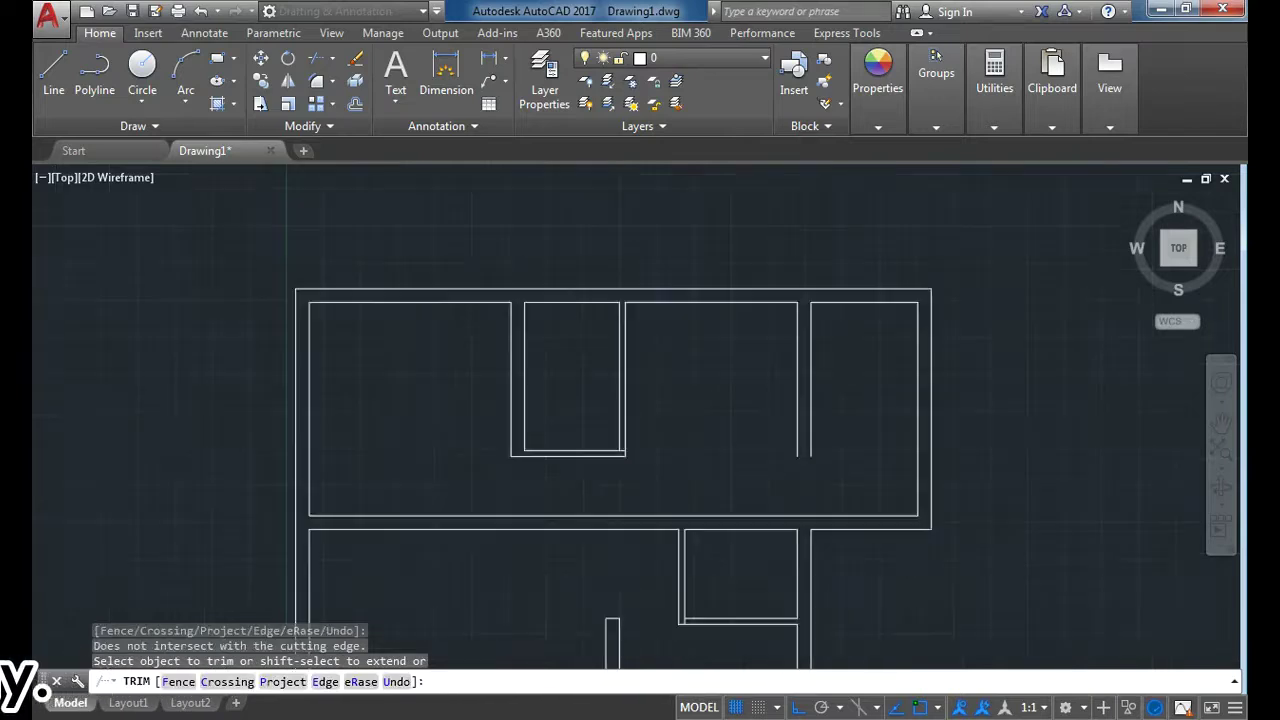
key("Escape")
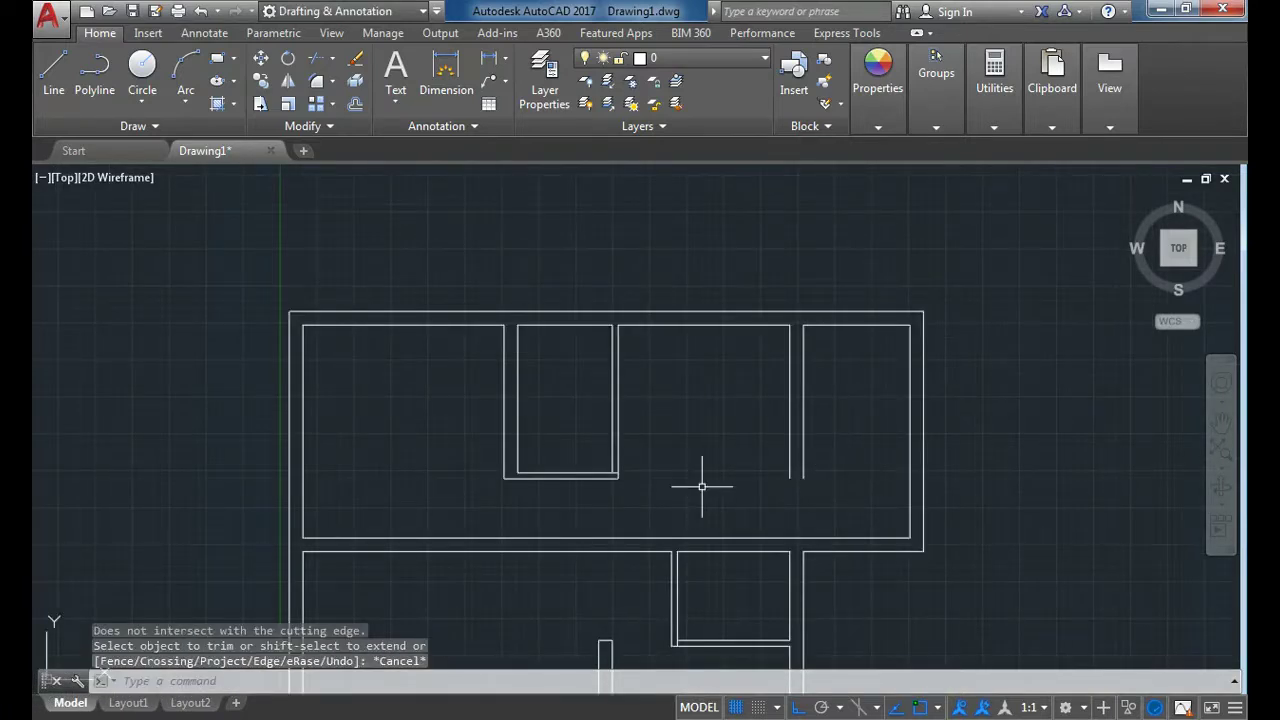
type("1")
key("Return")
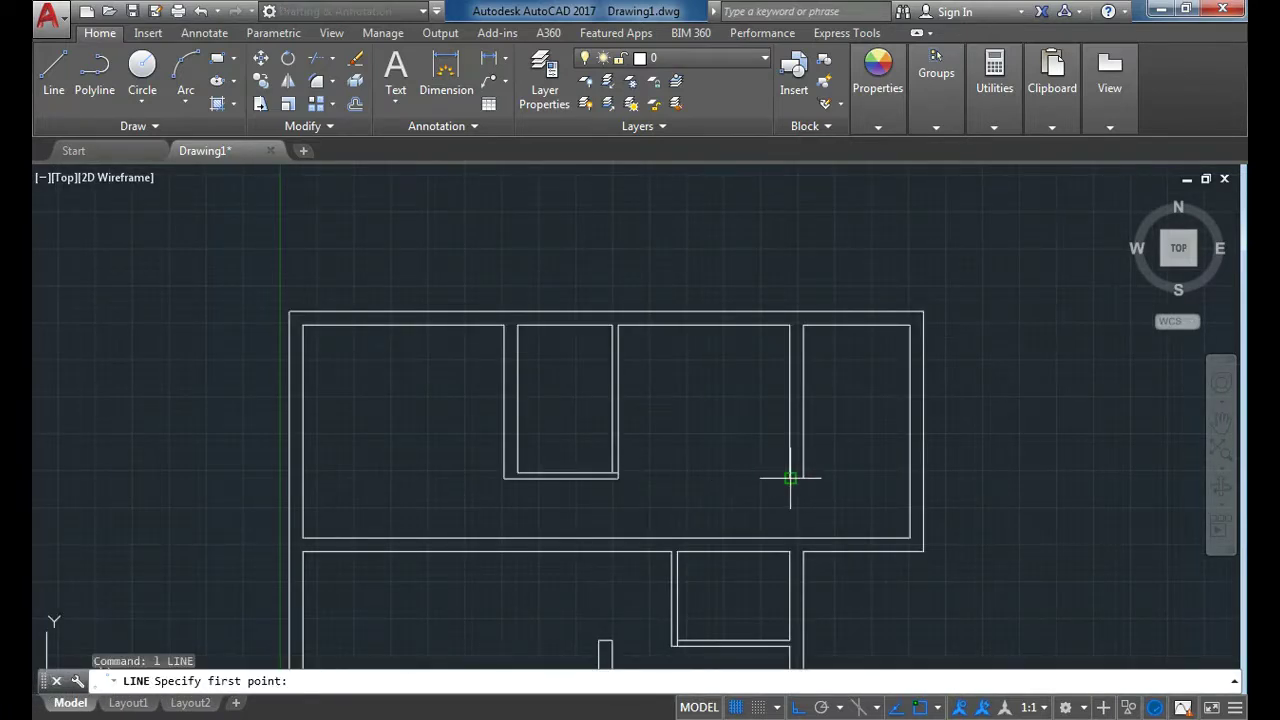
left_click(790, 478)
left_click(803, 478)
key("Escape")
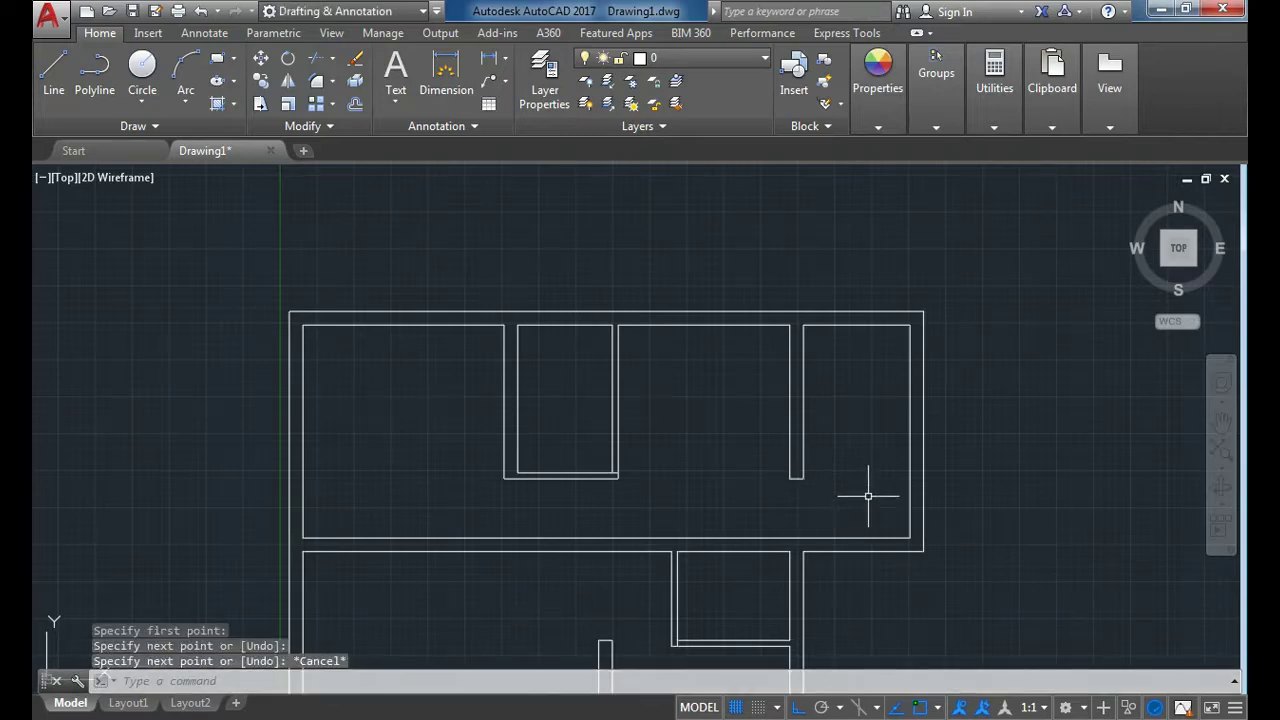
Step: Start OFFSET to set a 200 offset distance
scroll(882, 462, "down", 2)
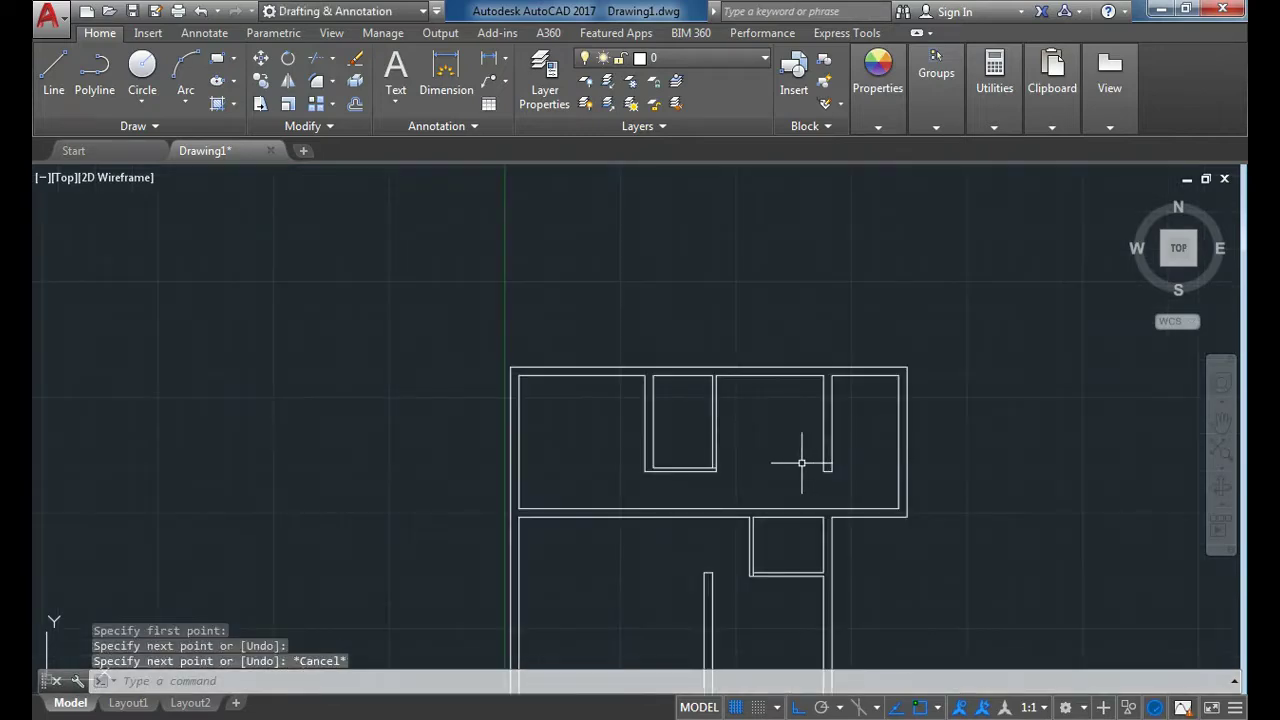
scroll(801, 463, "down", 2)
scroll(790, 440, "down", 3)
scroll(777, 440, "up", 3)
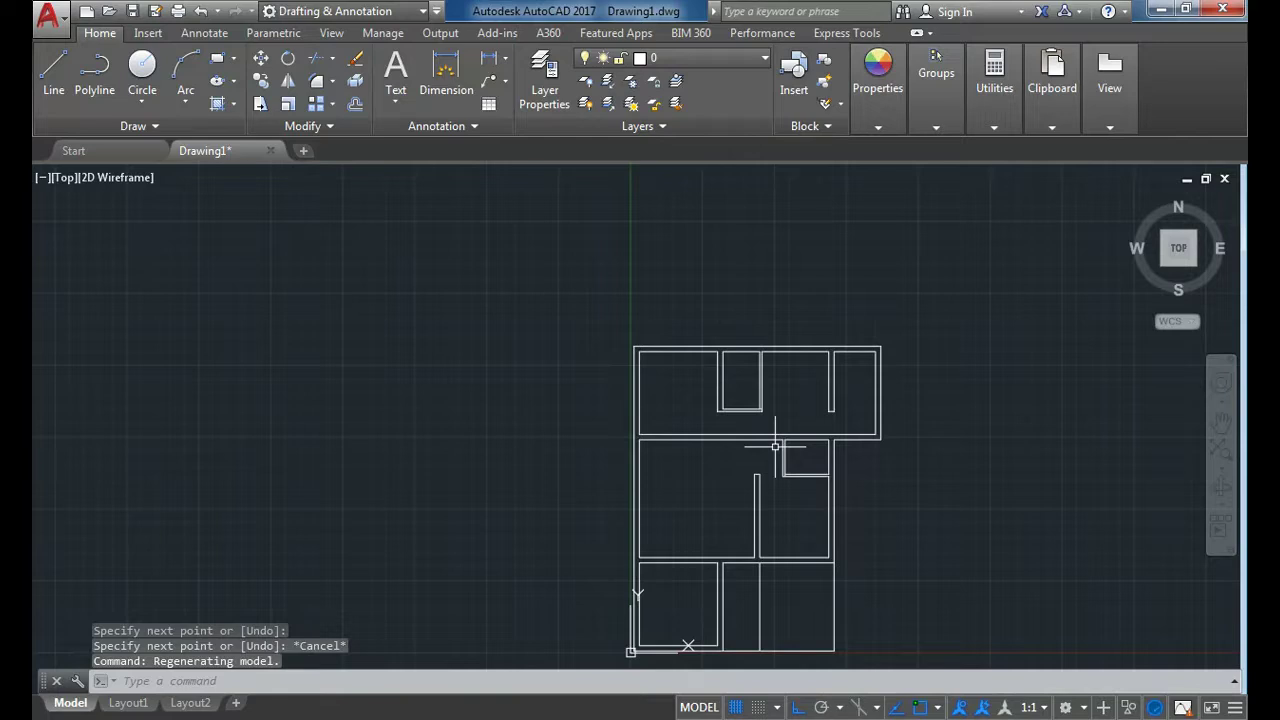
type("o")
key("Return")
key("Return")
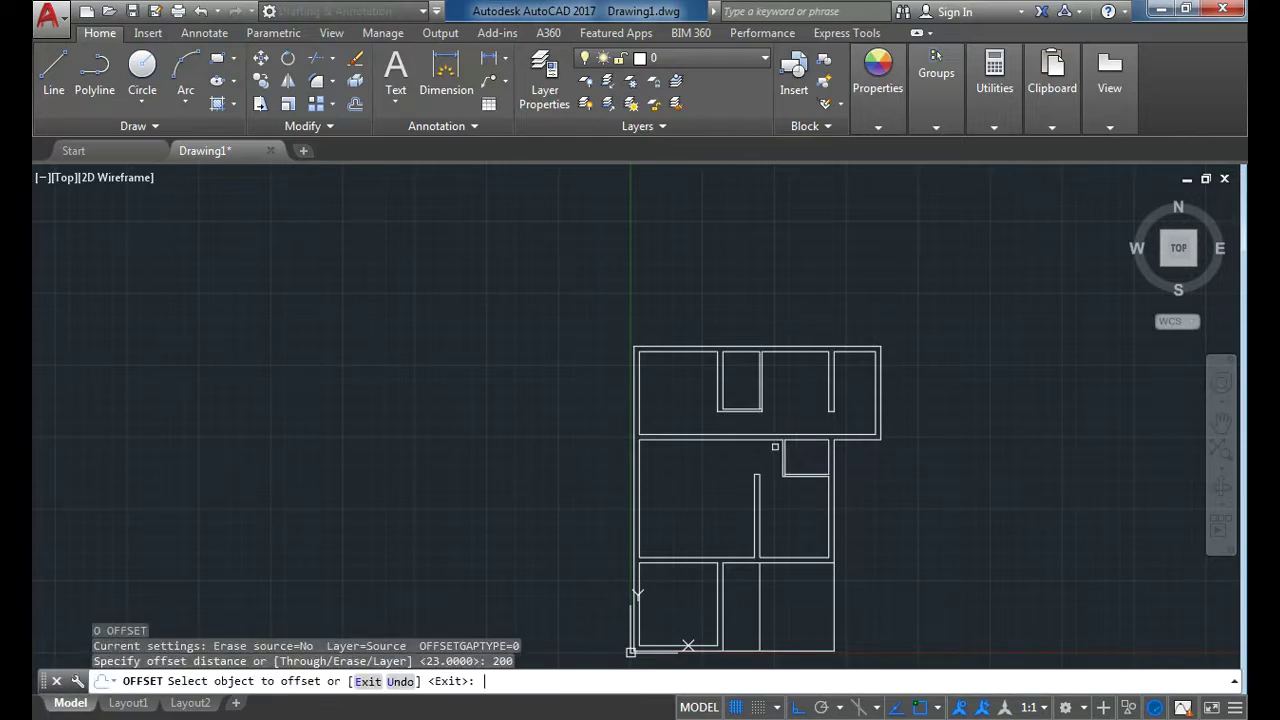
Step: Offset the room's top wall line 200 downward
scroll(733, 456, "up", 3)
left_click(605, 421)
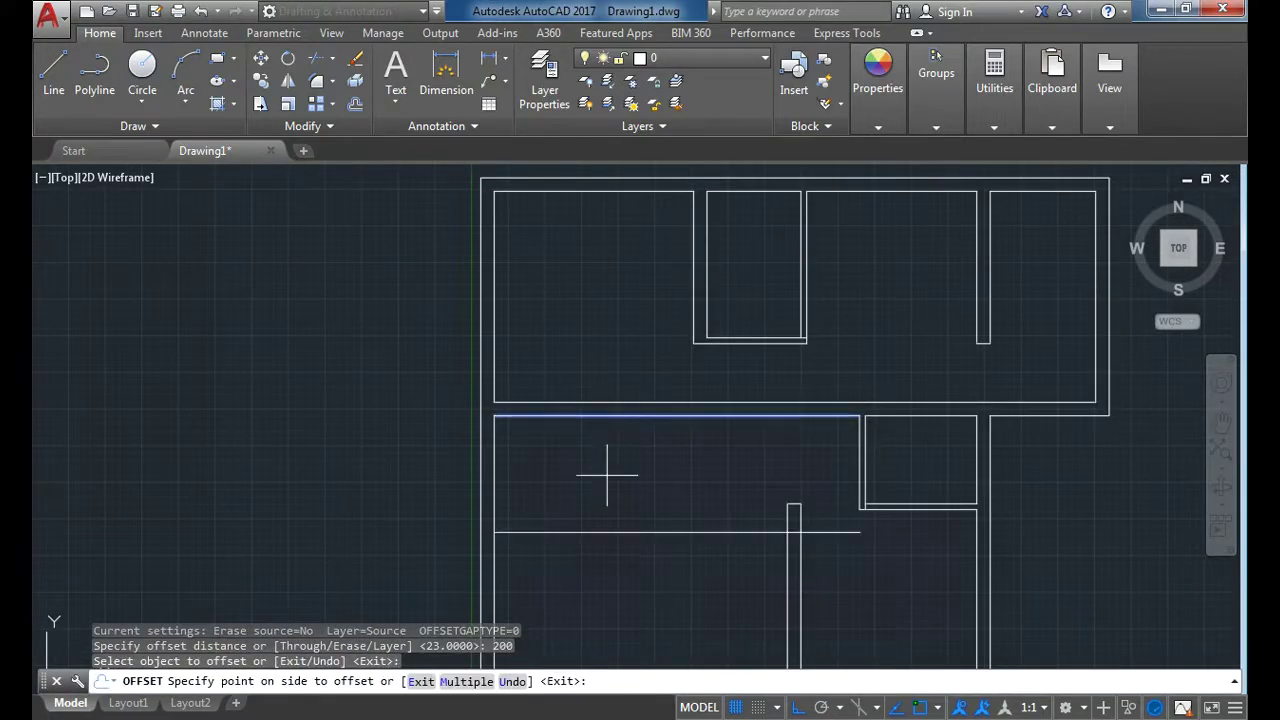
left_click(606, 497)
key("Escape")
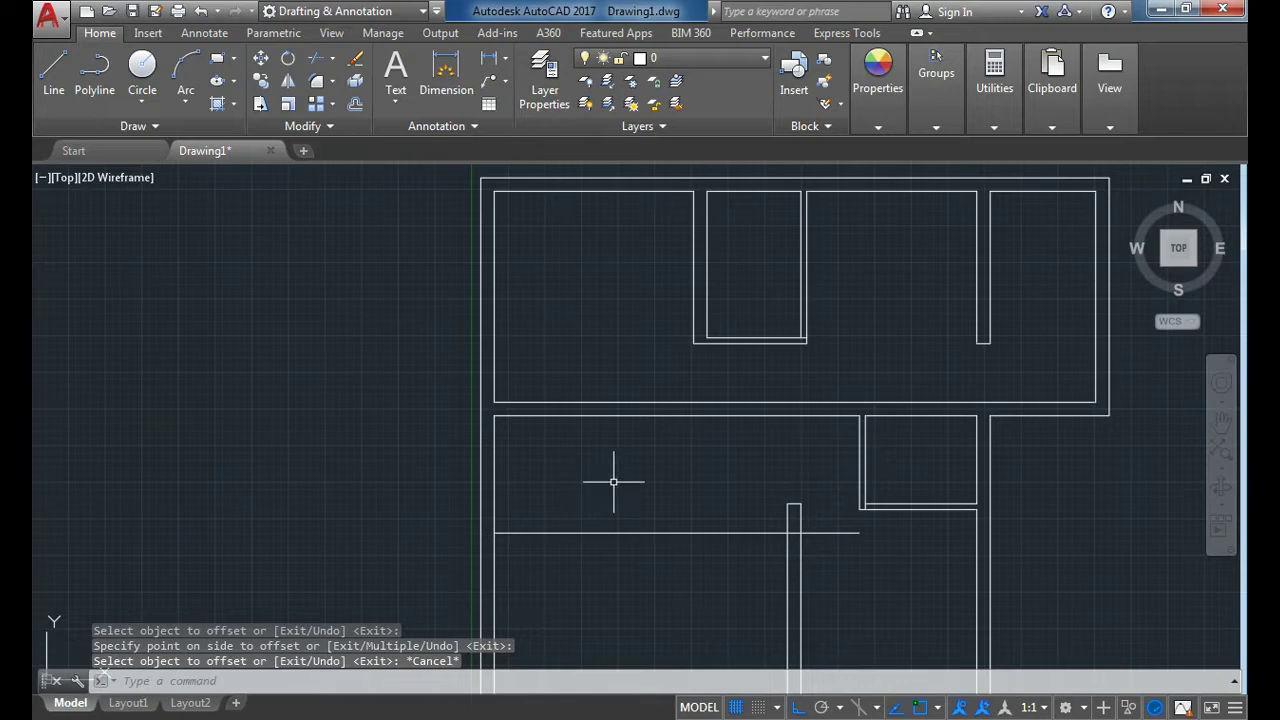
Step: Draw a vertical line from the inner wall corner down to the lower wall
type("l")
key("Return")
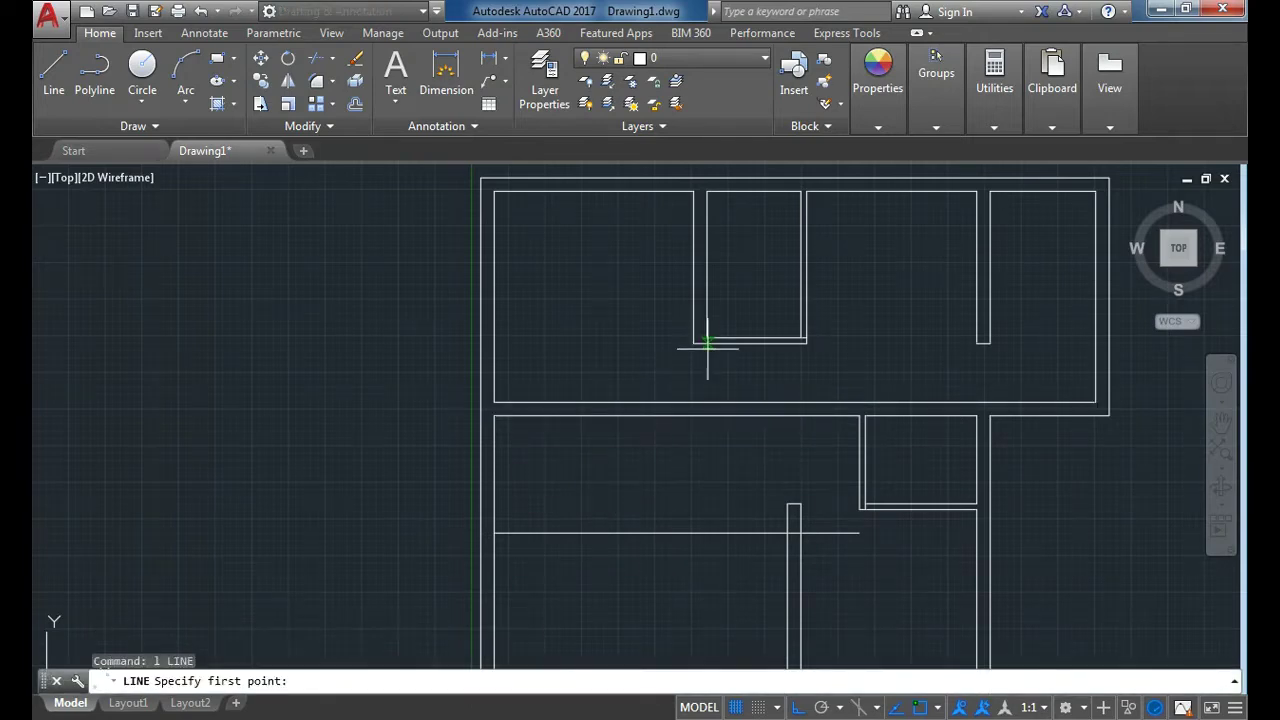
scroll(710, 350, "up", 2)
left_click(705, 329)
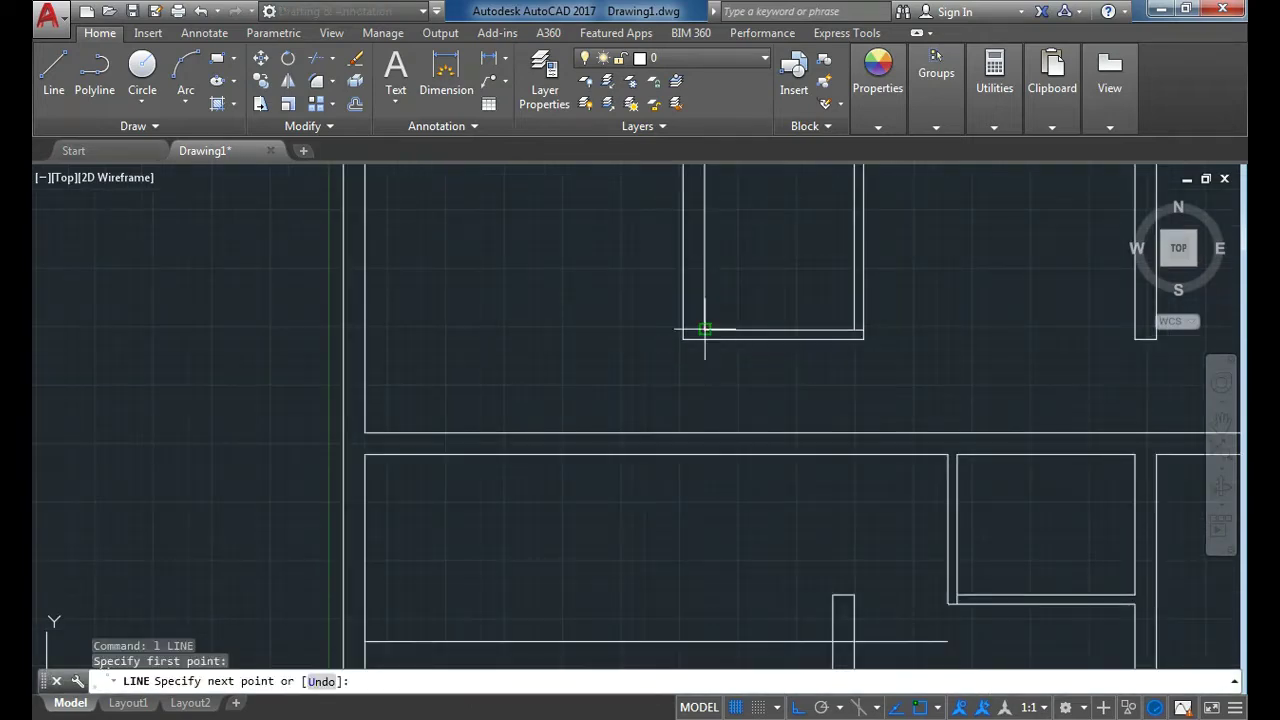
left_click(705, 455)
key("Escape")
left_click(705, 372)
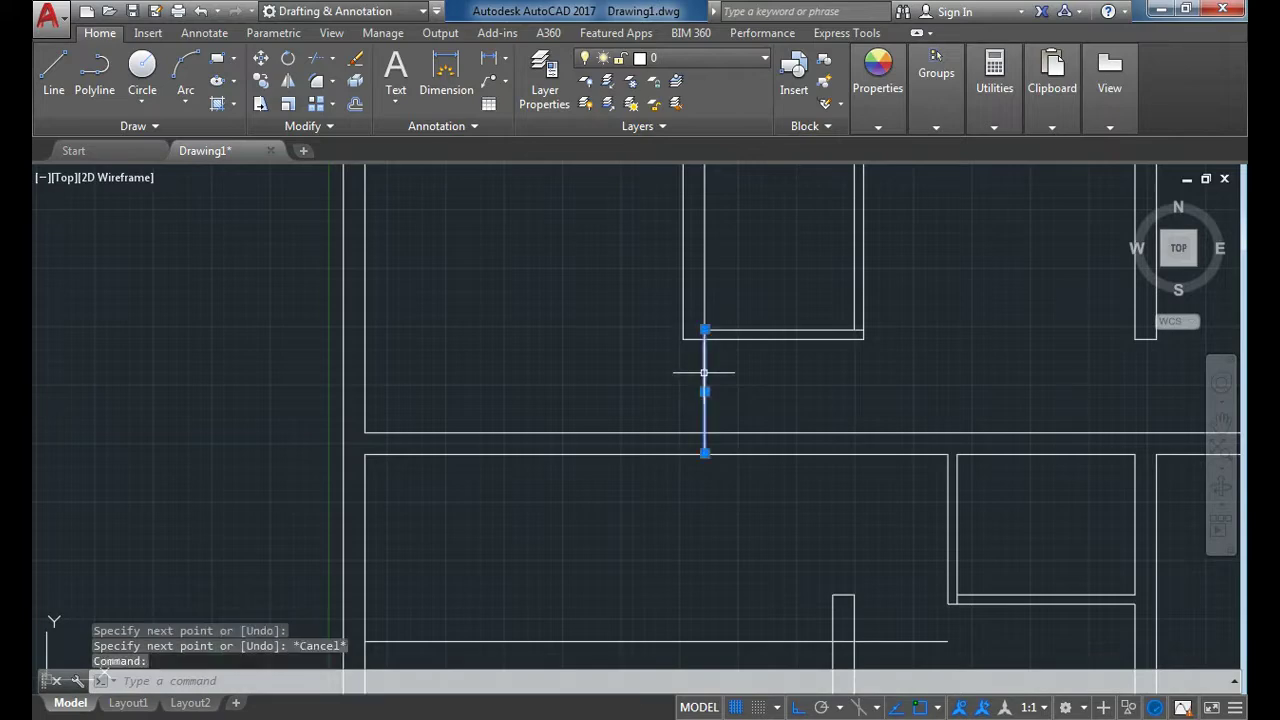
left_click(705, 329)
key("Escape")
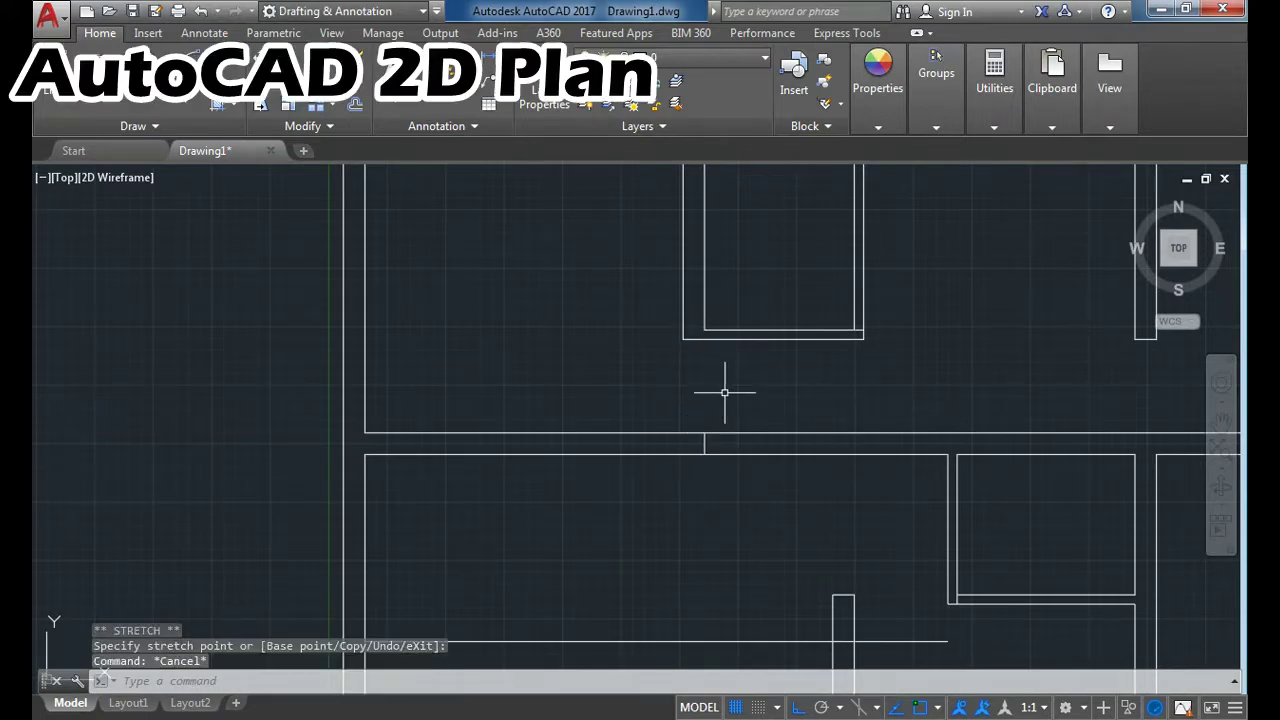
scroll(726, 391, "down", 2)
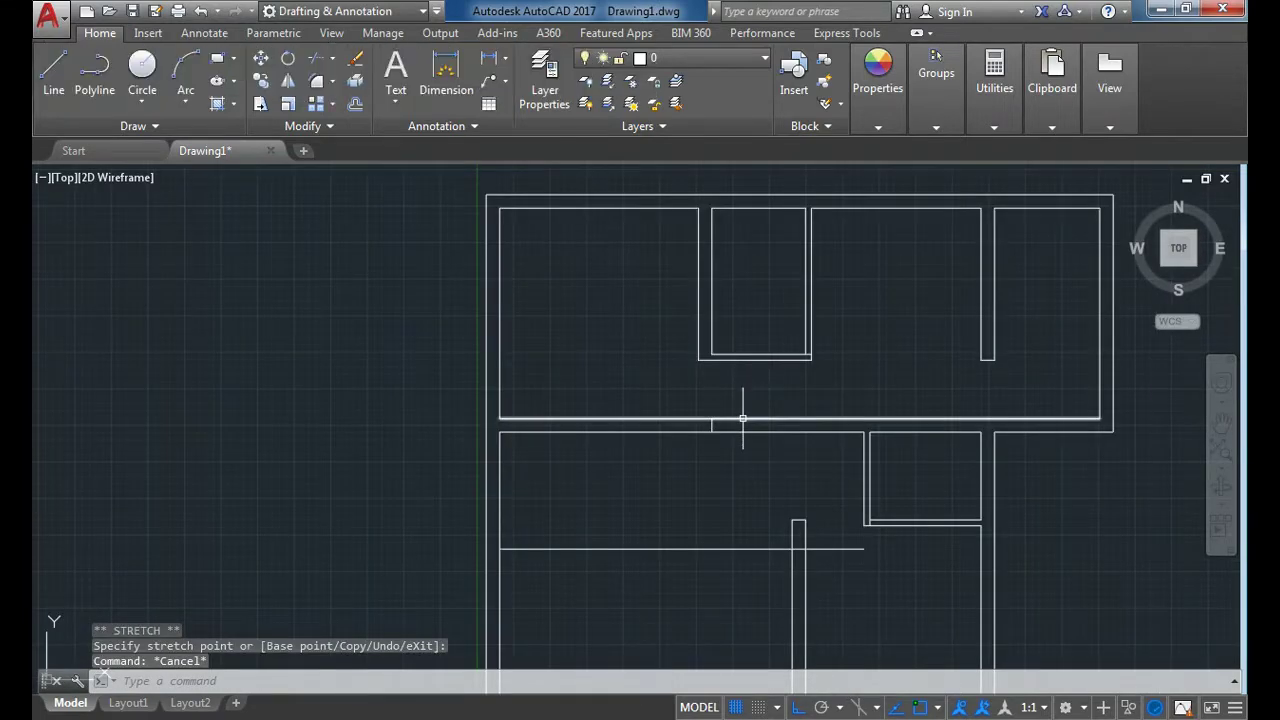
Step: Draw the stair side line from the upper wall down to the offset line
type("l")
key("Return")
left_click(714, 428)
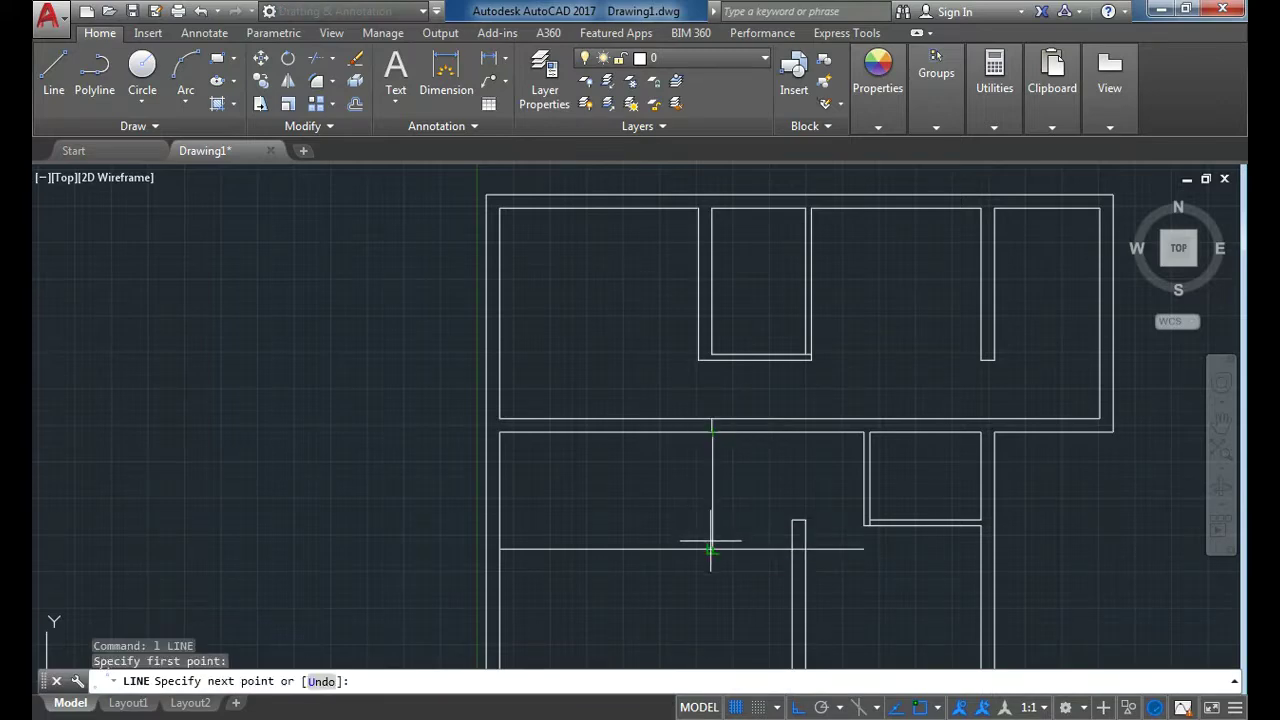
left_click(712, 548)
key("Escape")
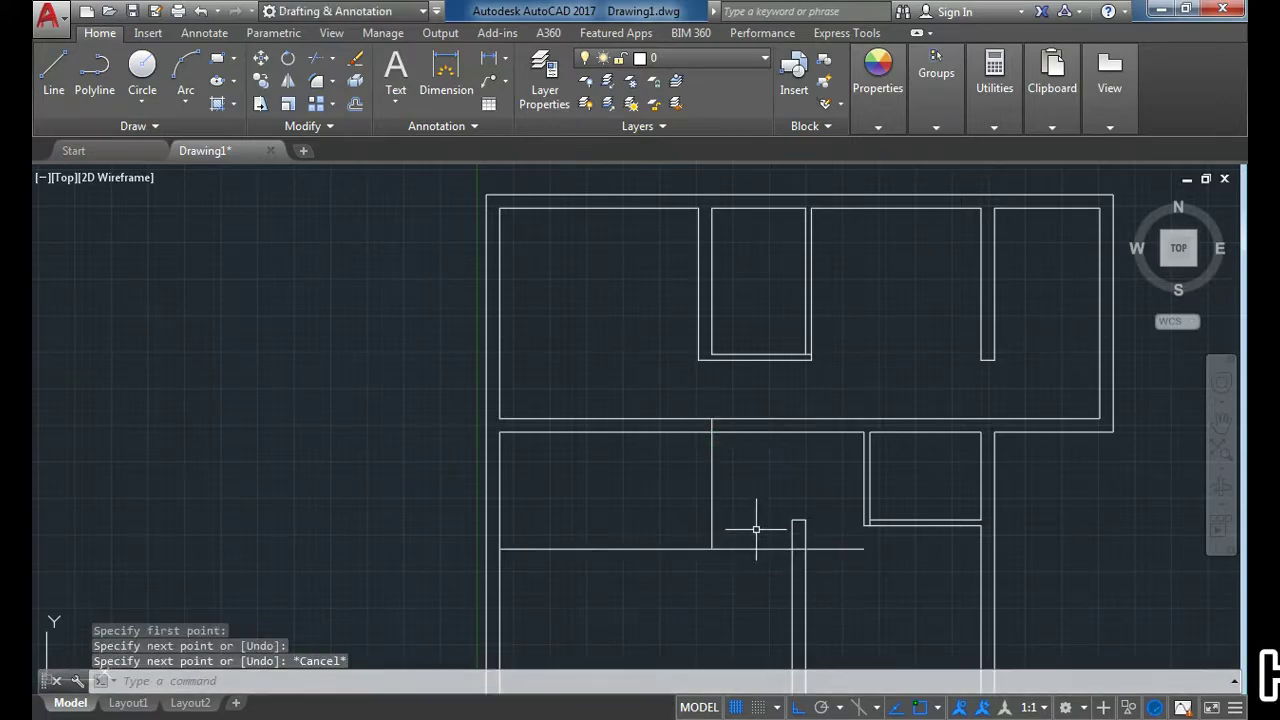
Step: Grip-shorten the offset horizontal line so it ends at the new vertical line
left_click(771, 548)
left_click(862, 548)
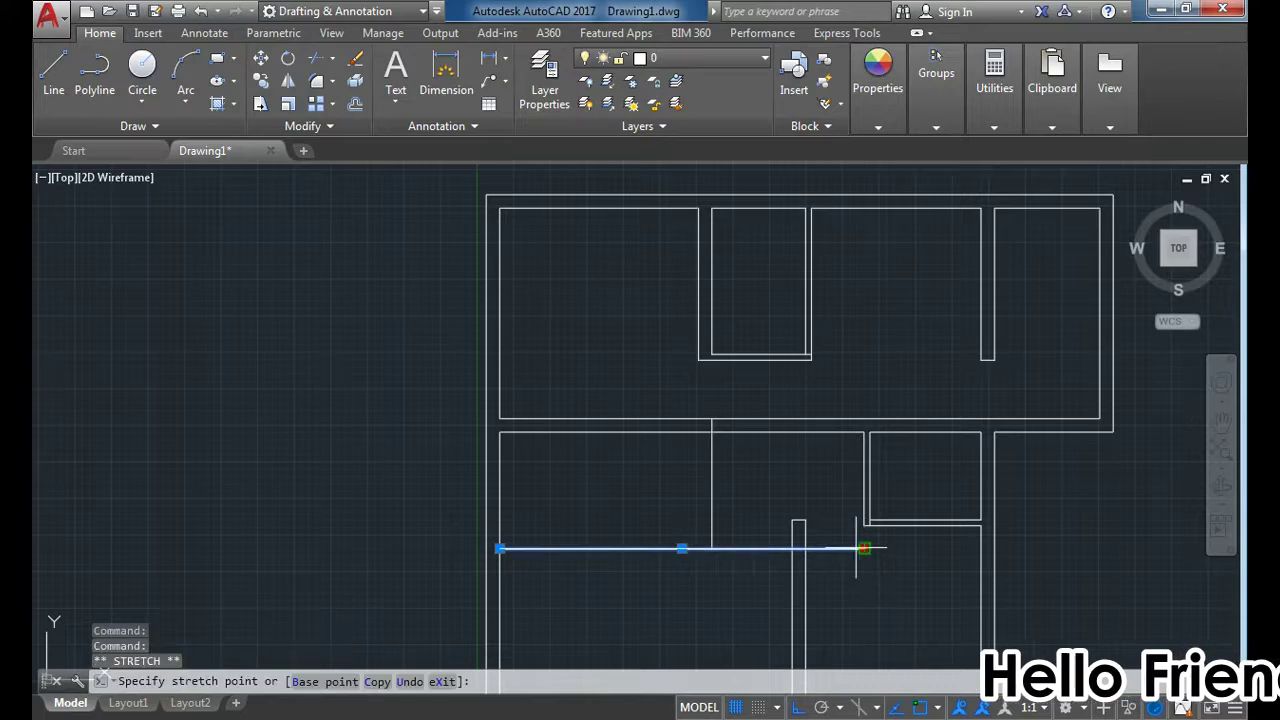
left_click(712, 548)
key("Escape")
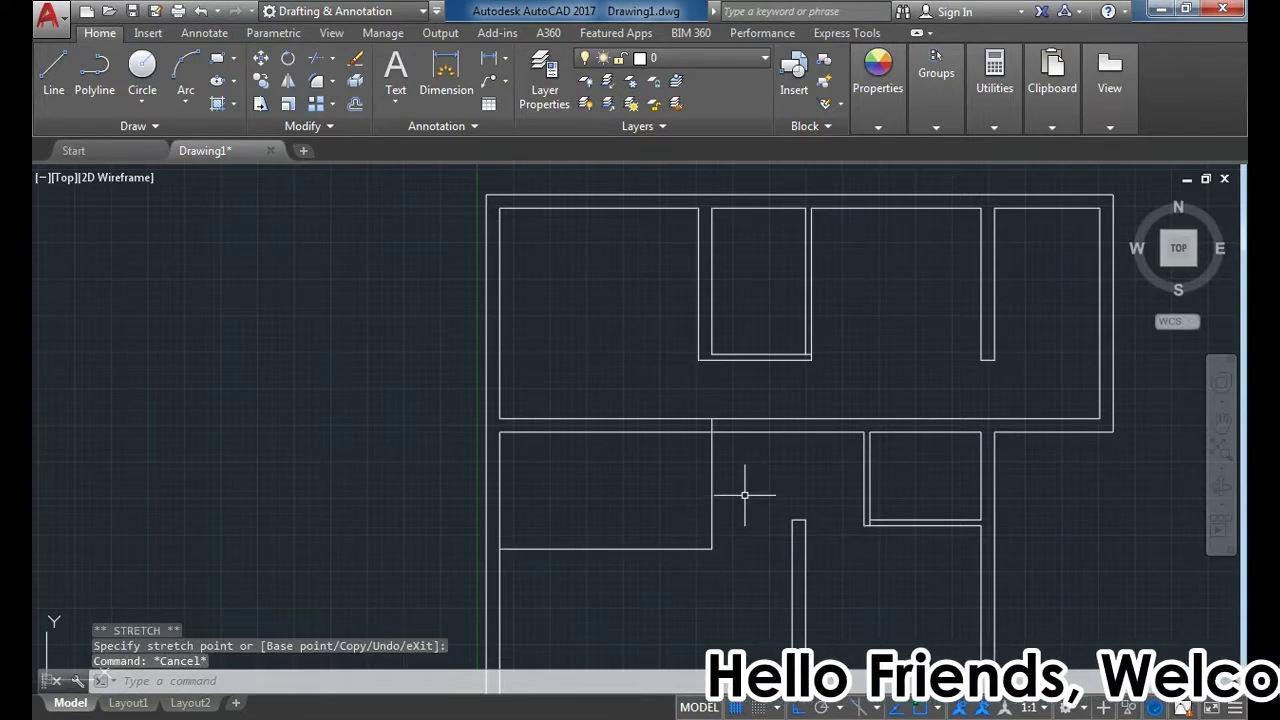
type("l")
key("Return")
Step: Draw the stair midline to the left wall and a semicircular arc outside the wall
left_click(712, 490)
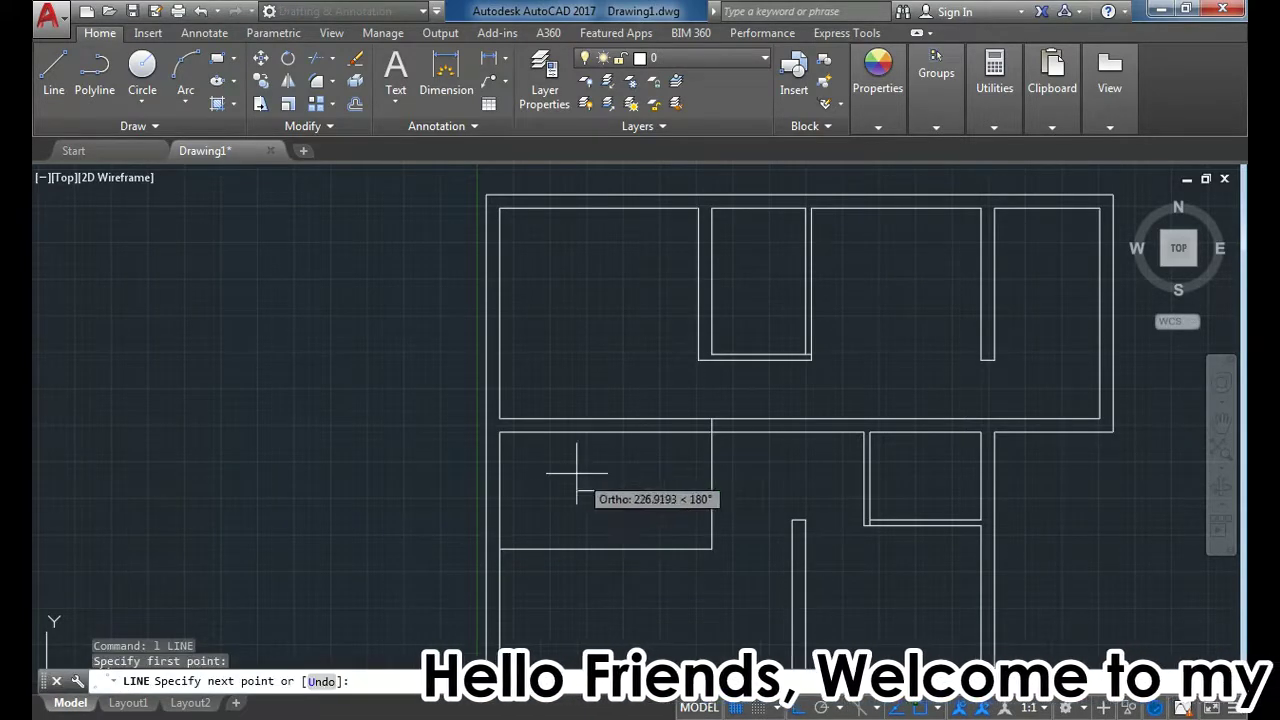
left_click(499, 490)
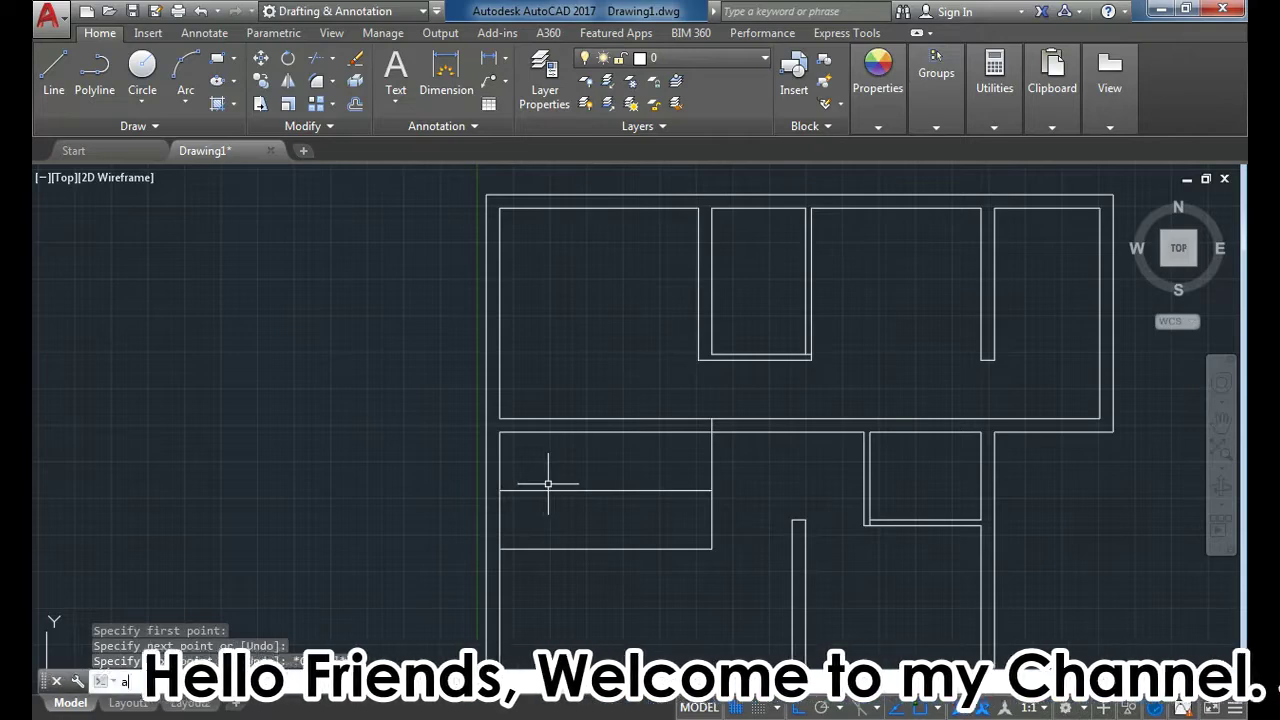
key("Return")
left_click(499, 490)
left_click(499, 432)
left_click(499, 548)
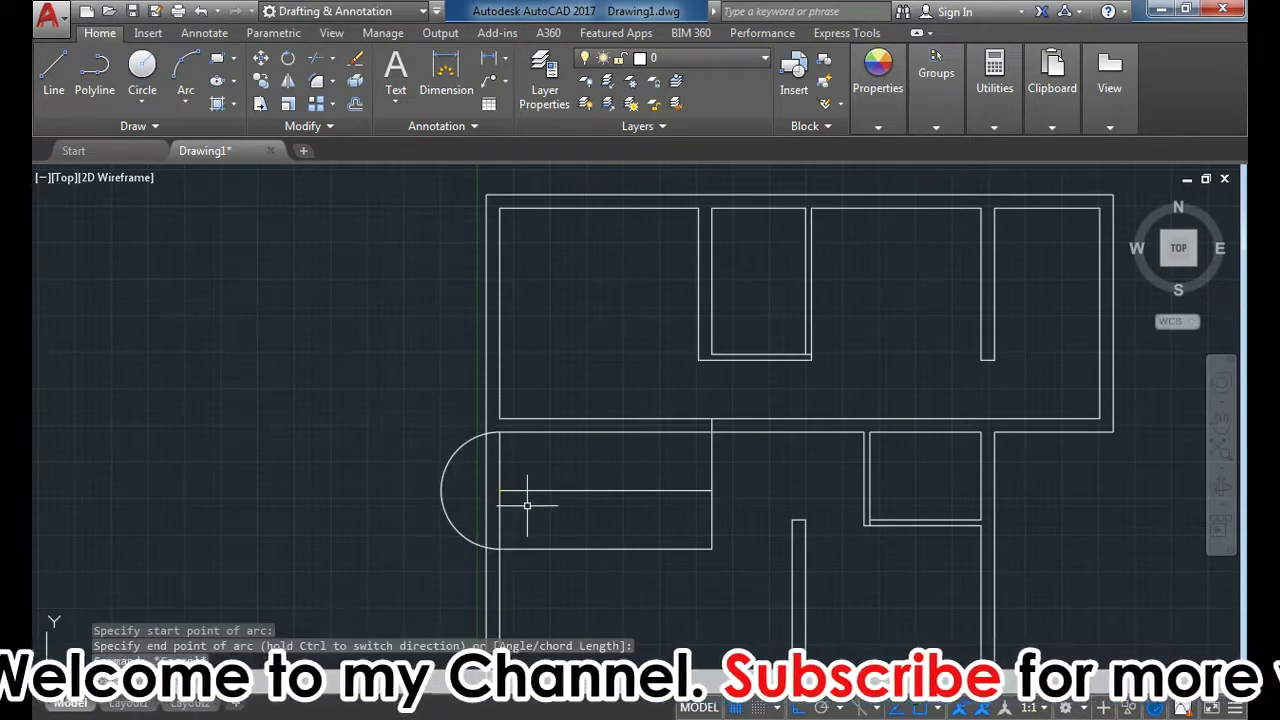
Step: Offset the arc 23 outward to make a double-line bay
type("o")
key("Return")
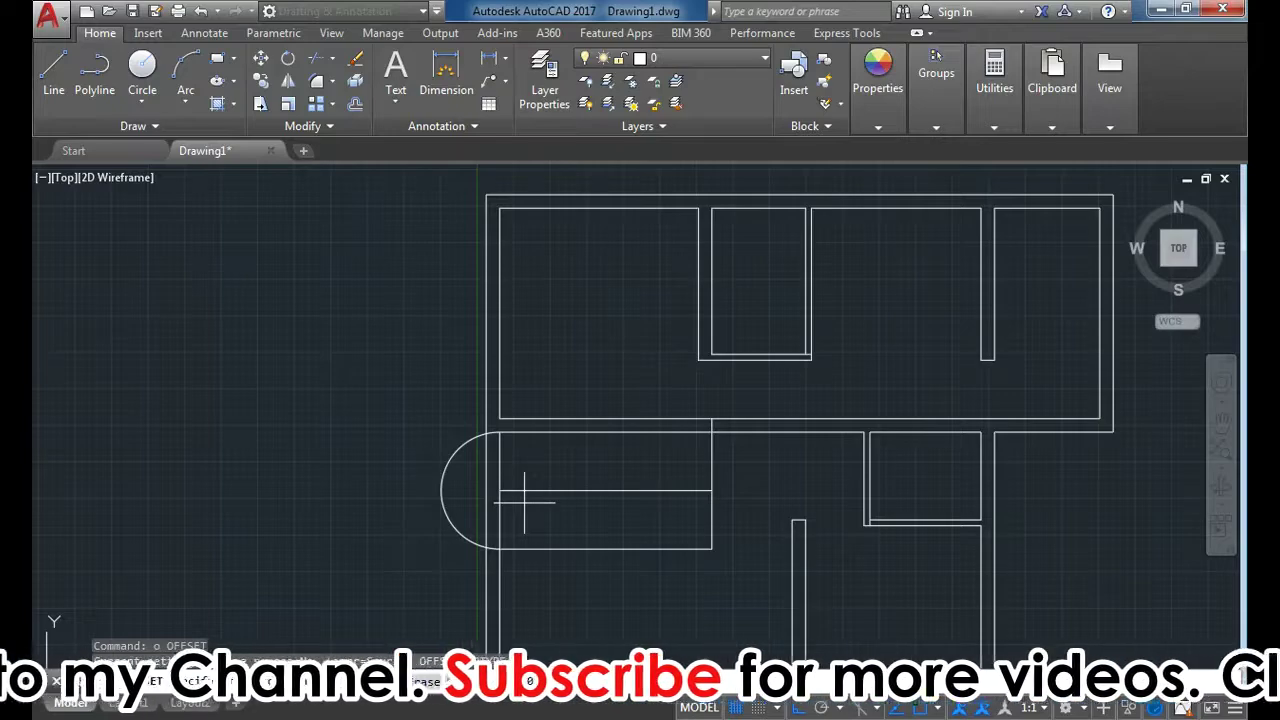
type("23")
key("Return")
left_click(462, 446)
left_click(410, 390)
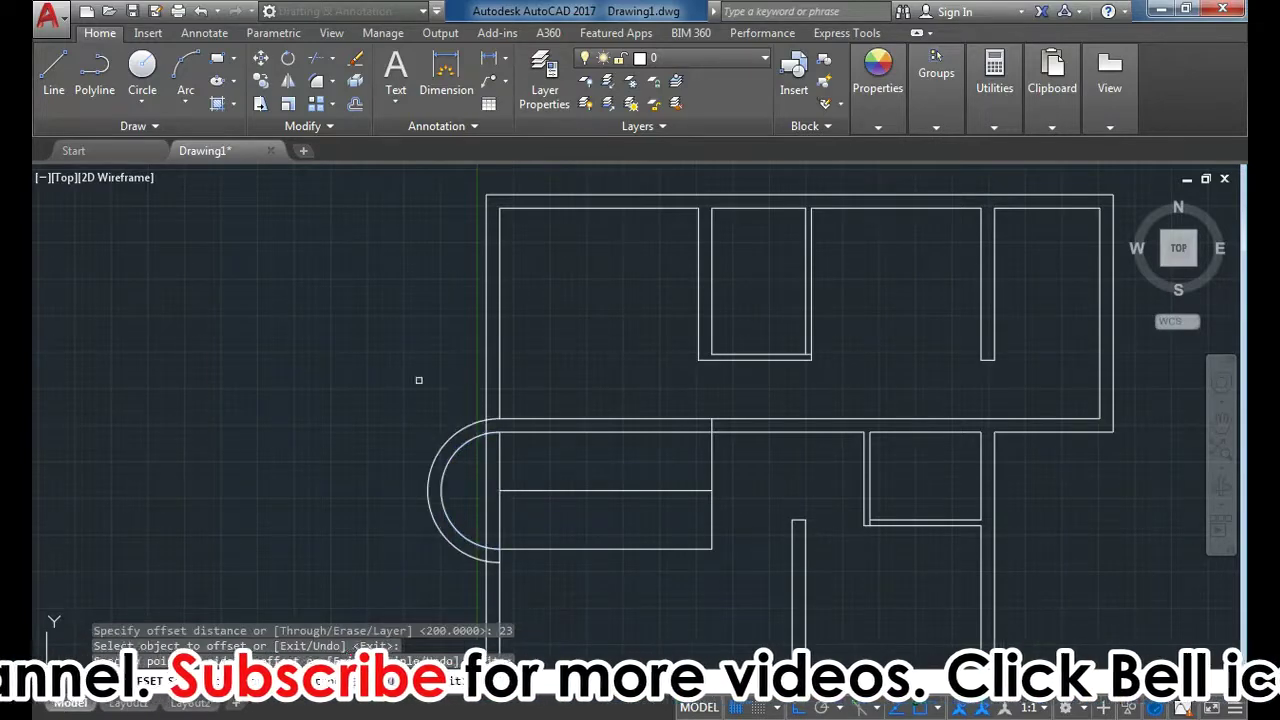
scroll(434, 380, "down", 2)
key("Escape")
Step: Trim the wall line inside the bay, using all objects as cutting edges
type("tr")
key("Return")
scroll(463, 402, "up", 3)
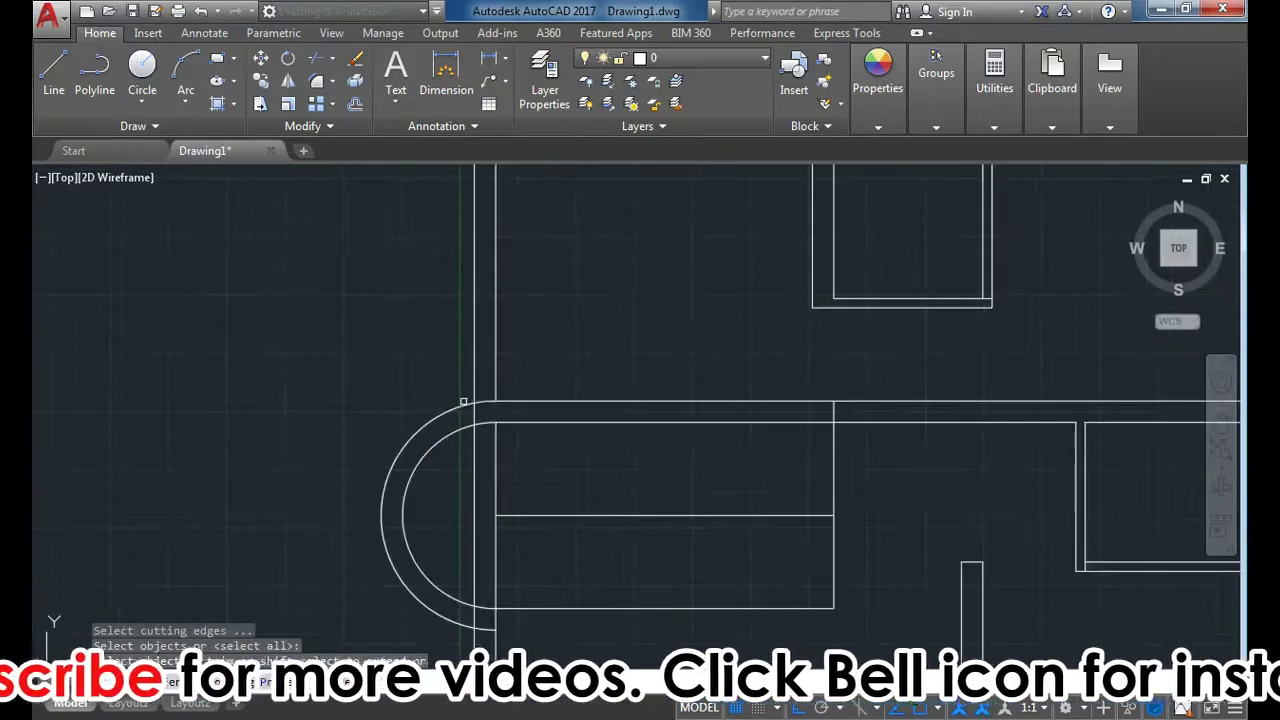
key("Return")
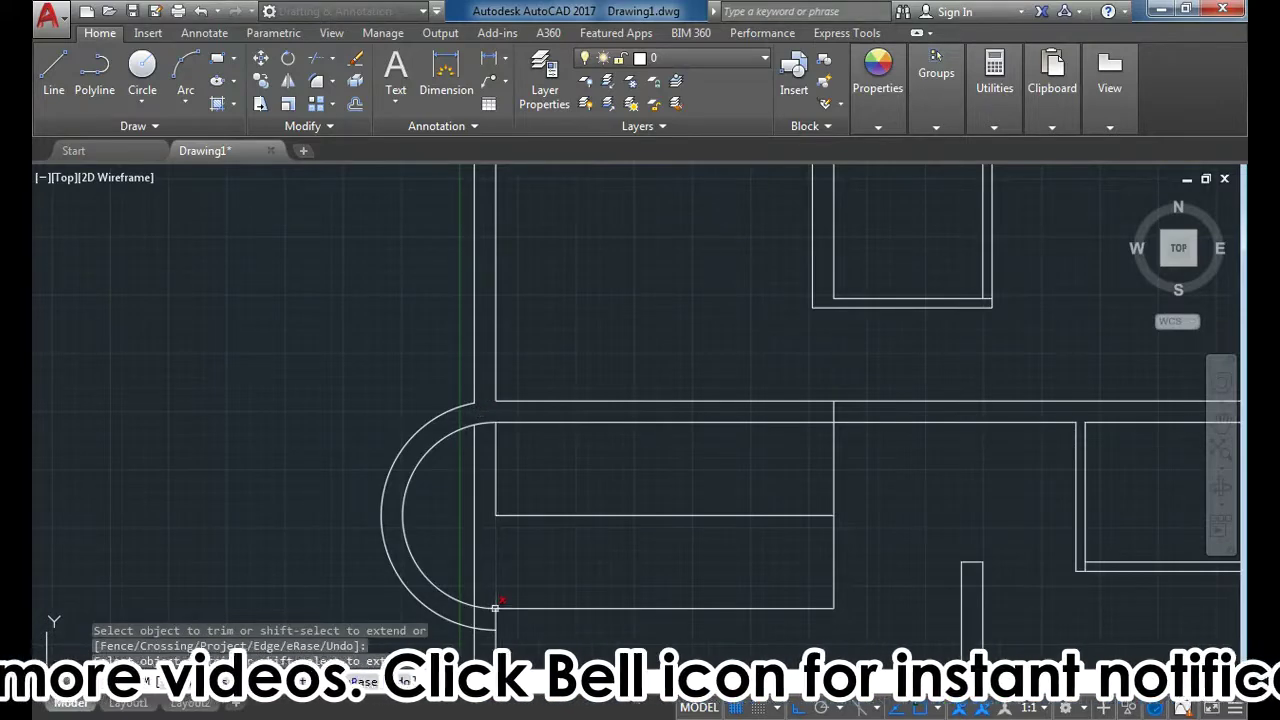
scroll(495, 607, "up", 2)
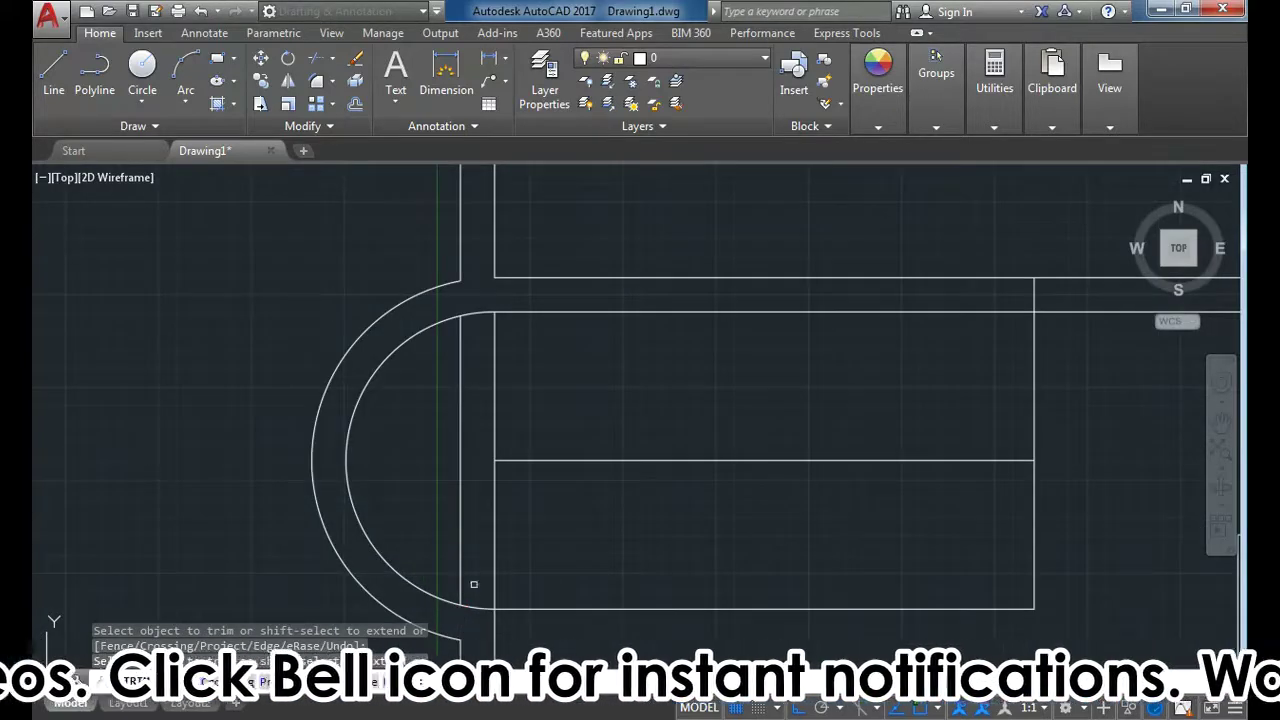
left_click(443, 529)
scroll(437, 514, "down", 2)
Step: Begin an offset of 5 and a divide command, then cancel without changes
scroll(429, 451, "down", 2)
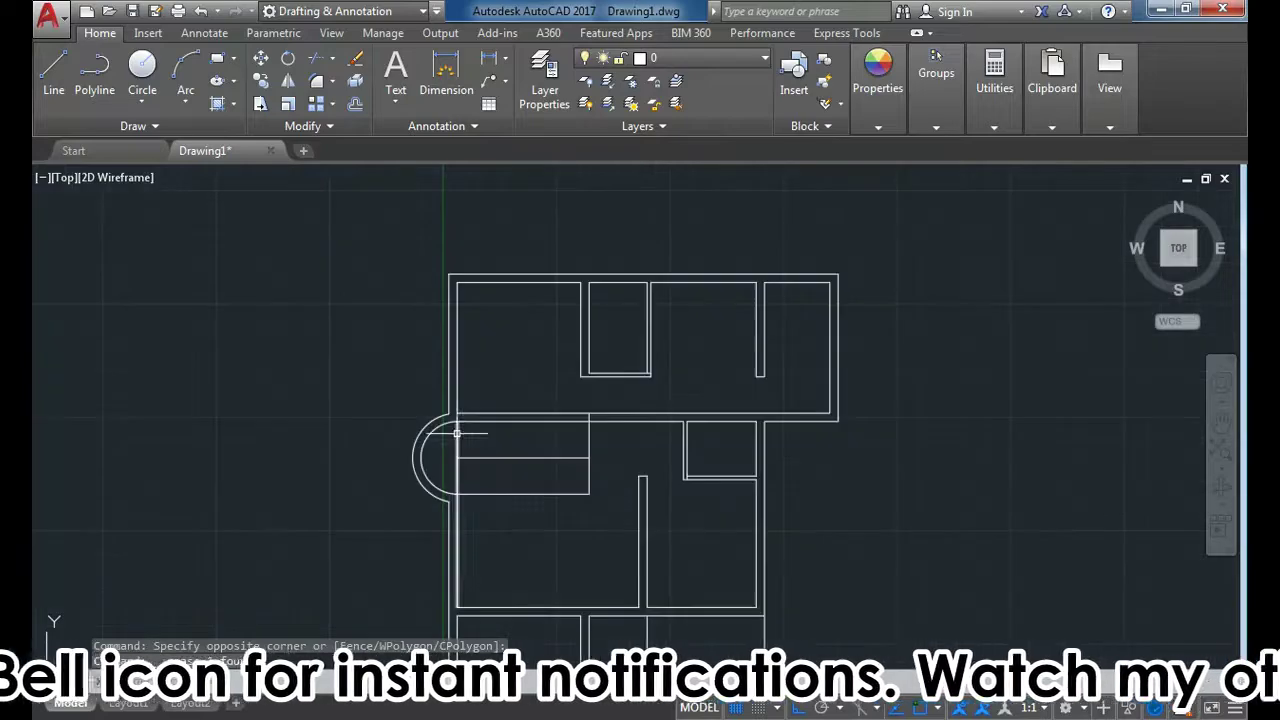
scroll(503, 506, "up", 2)
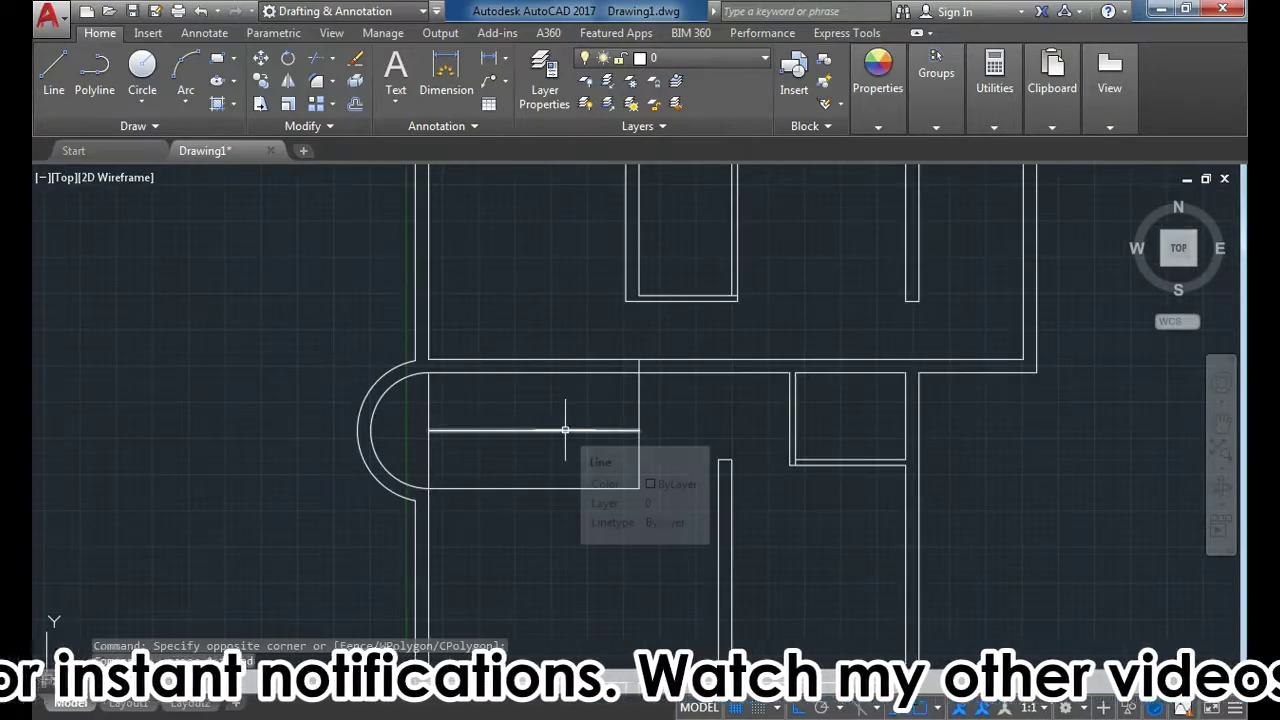
scroll(549, 431, "up", 2)
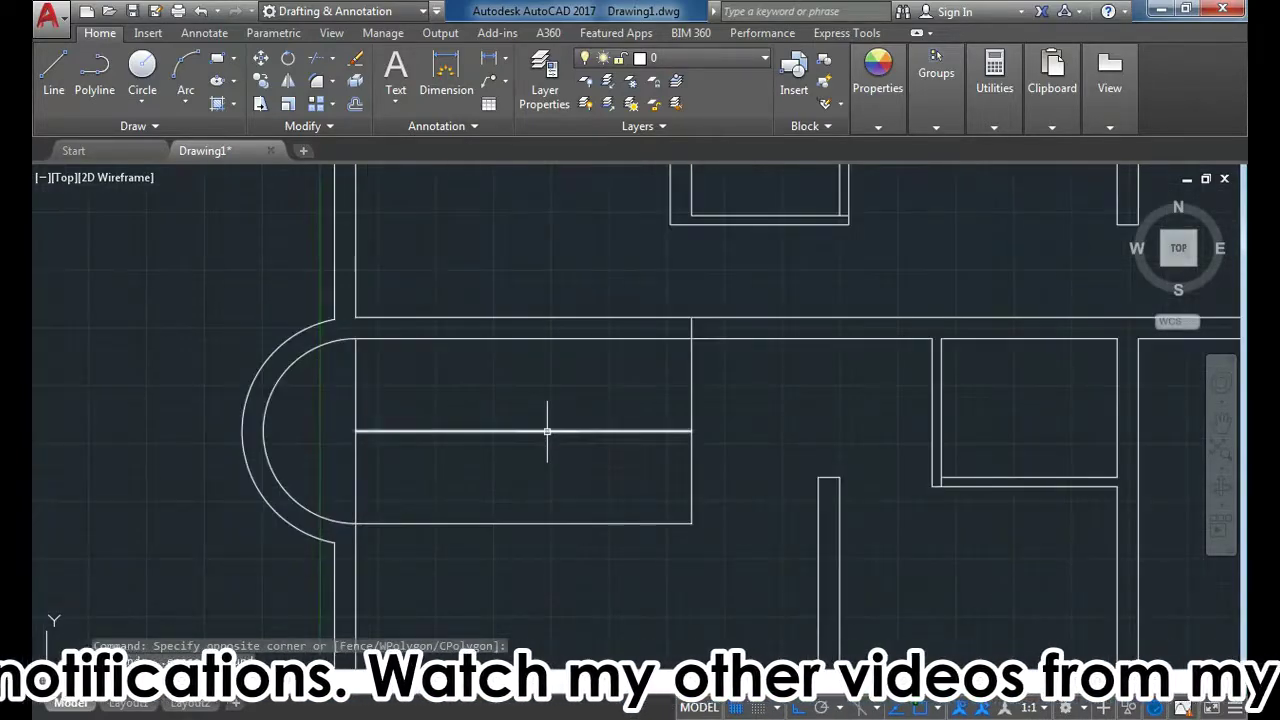
type("o")
key("Return")
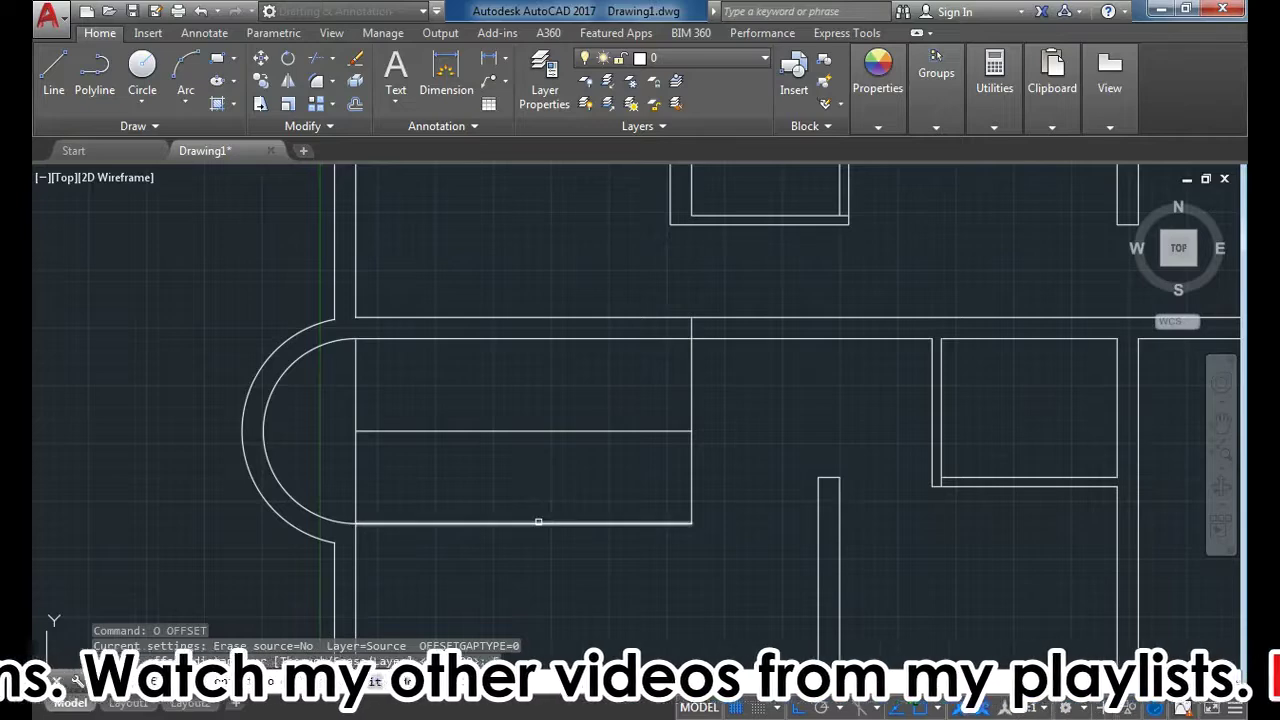
type("5")
key("Return")
scroll(626, 520, "up", 2)
scroll(686, 520, "up", 2)
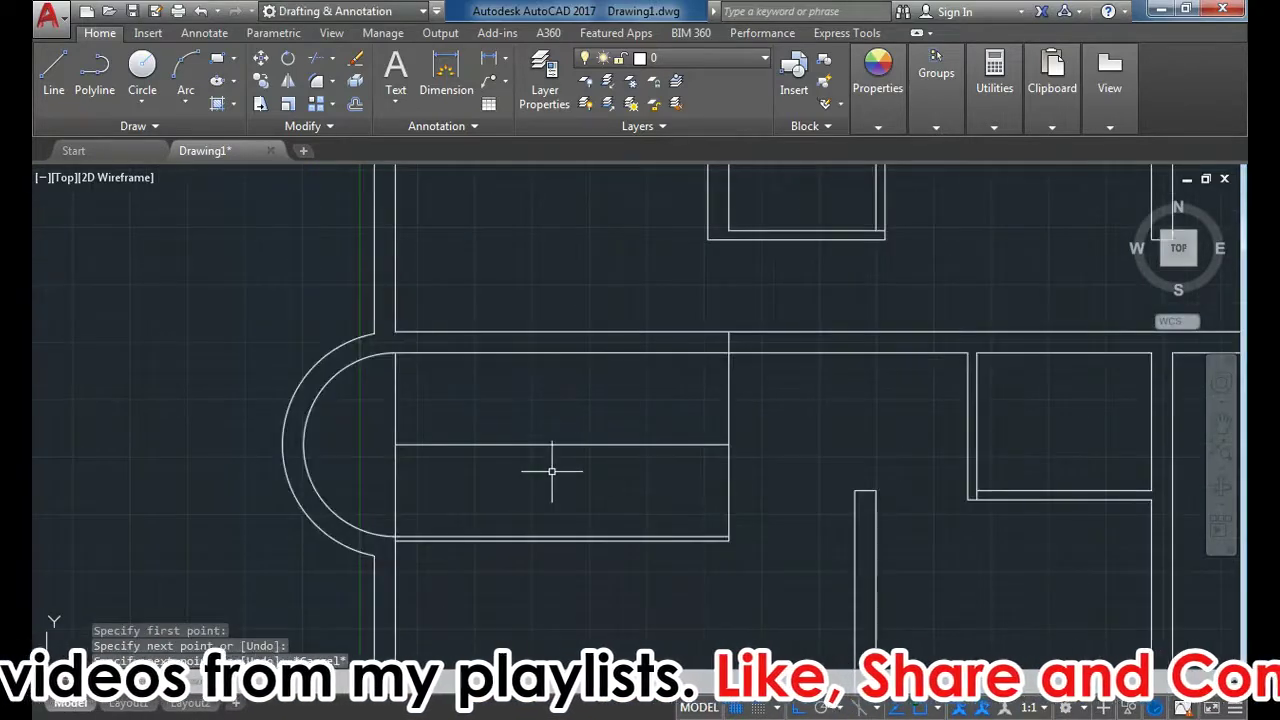
type("div")
key("Return")
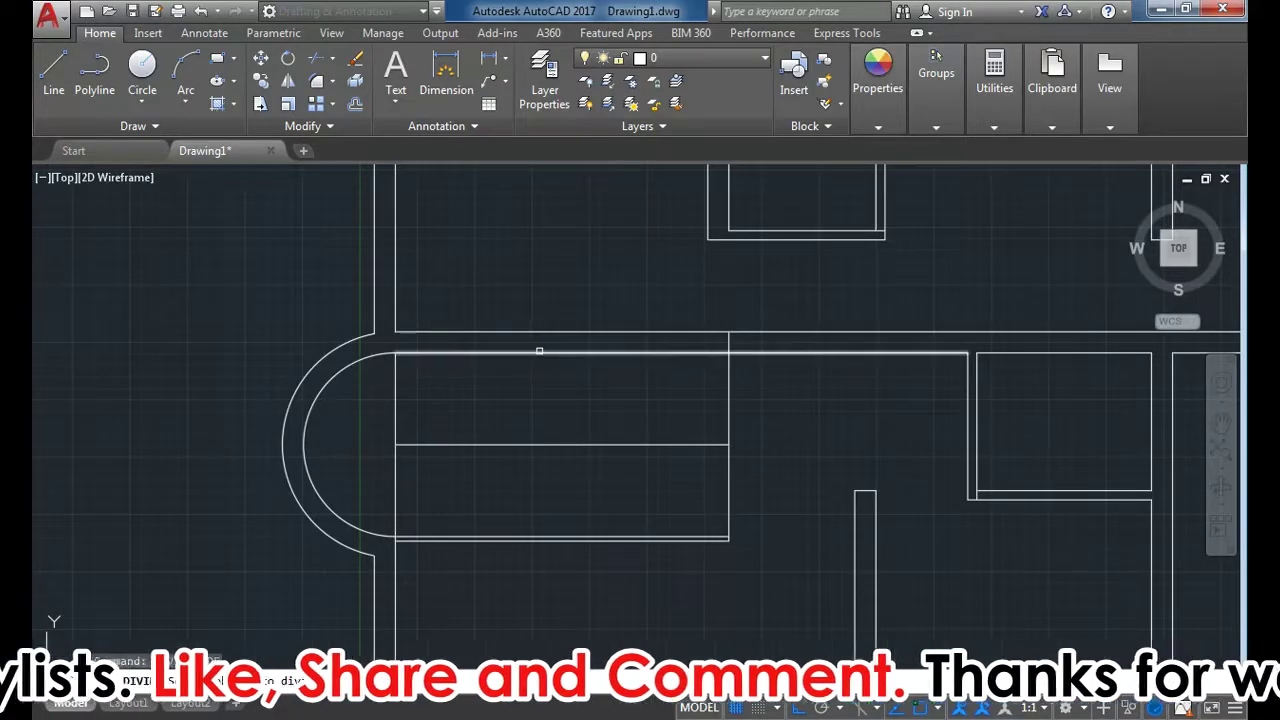
key("Escape")
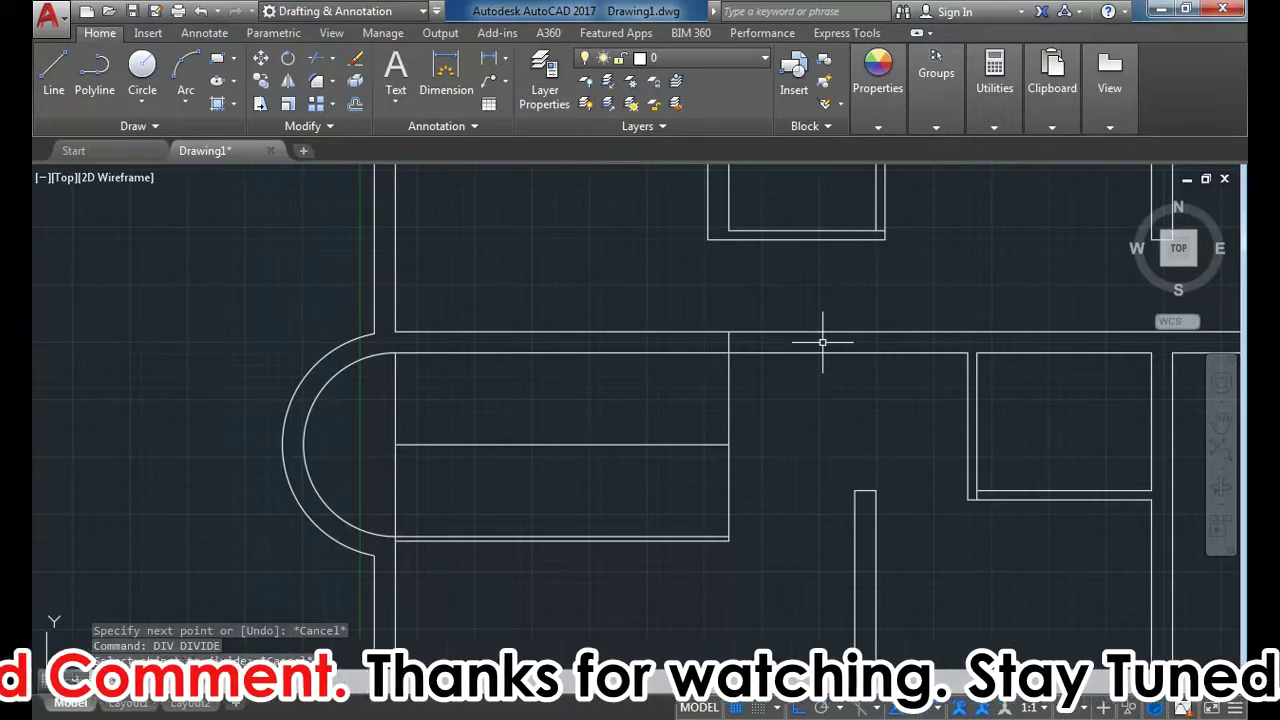
Step: Offset the short wall segment 120 to the right and trim the wall between into an opening
type("o")
key("Return")
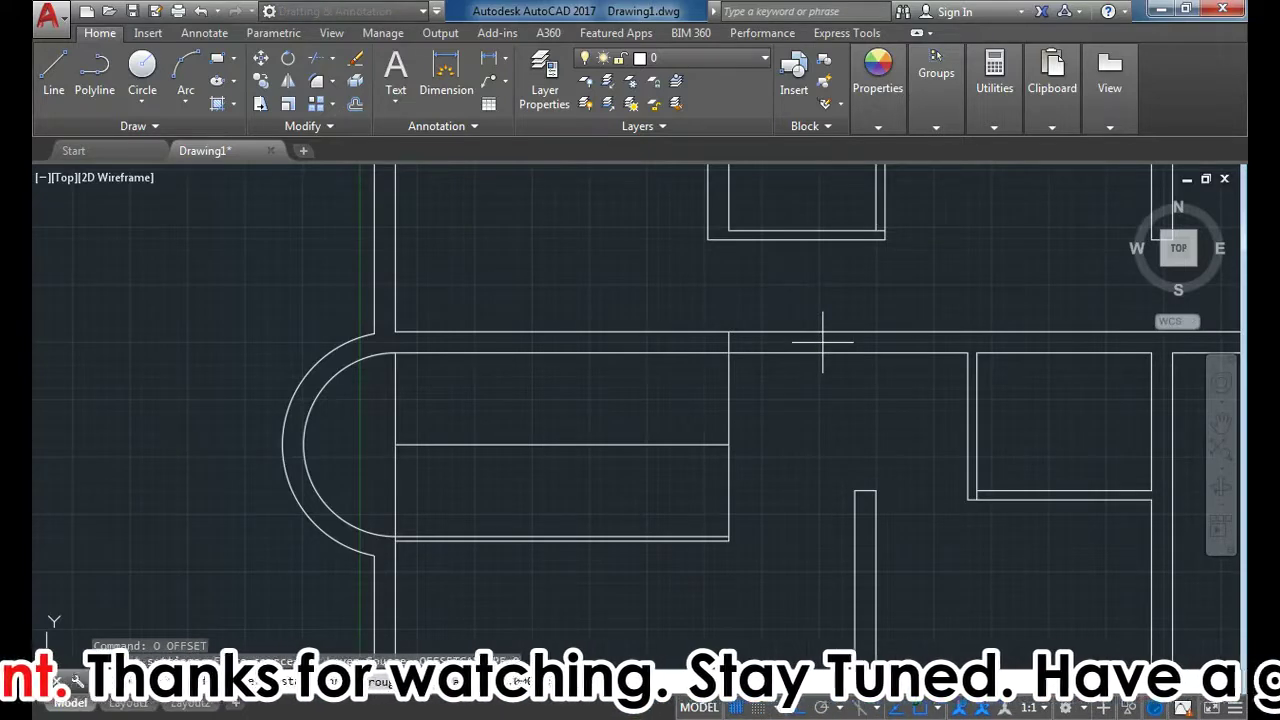
type("120")
key("Return")
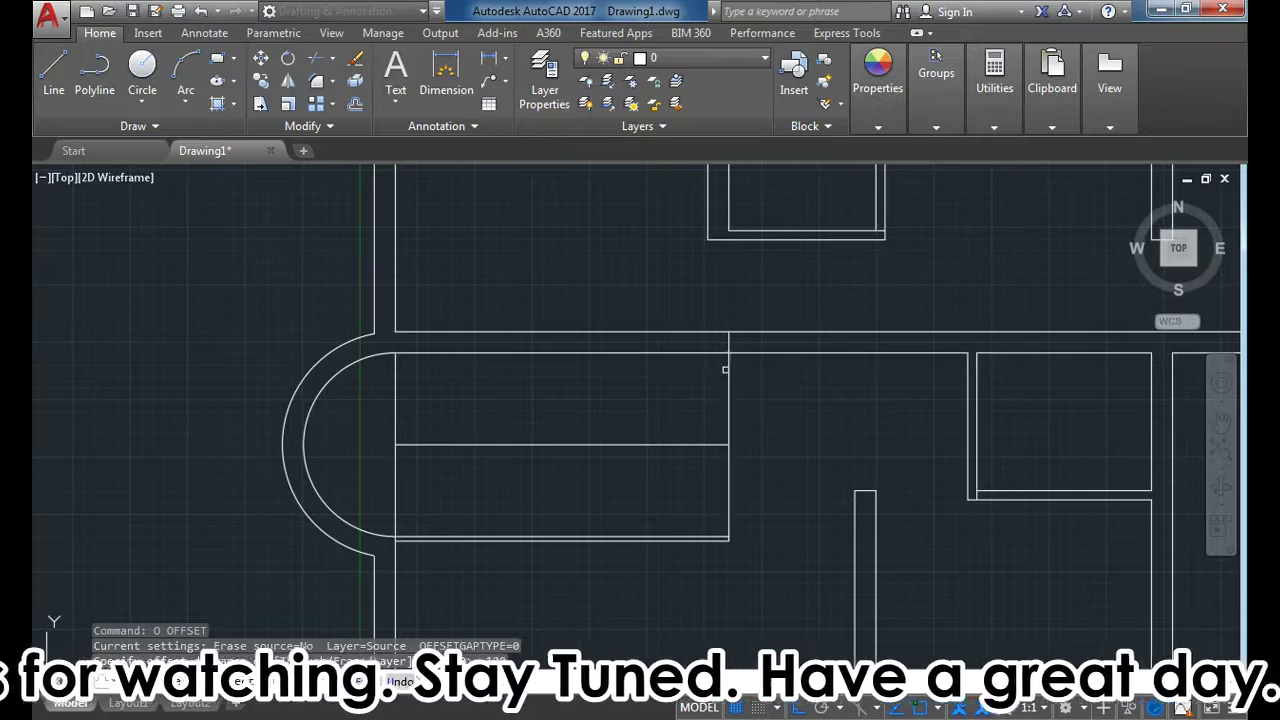
left_click(731, 343)
left_click(843, 338)
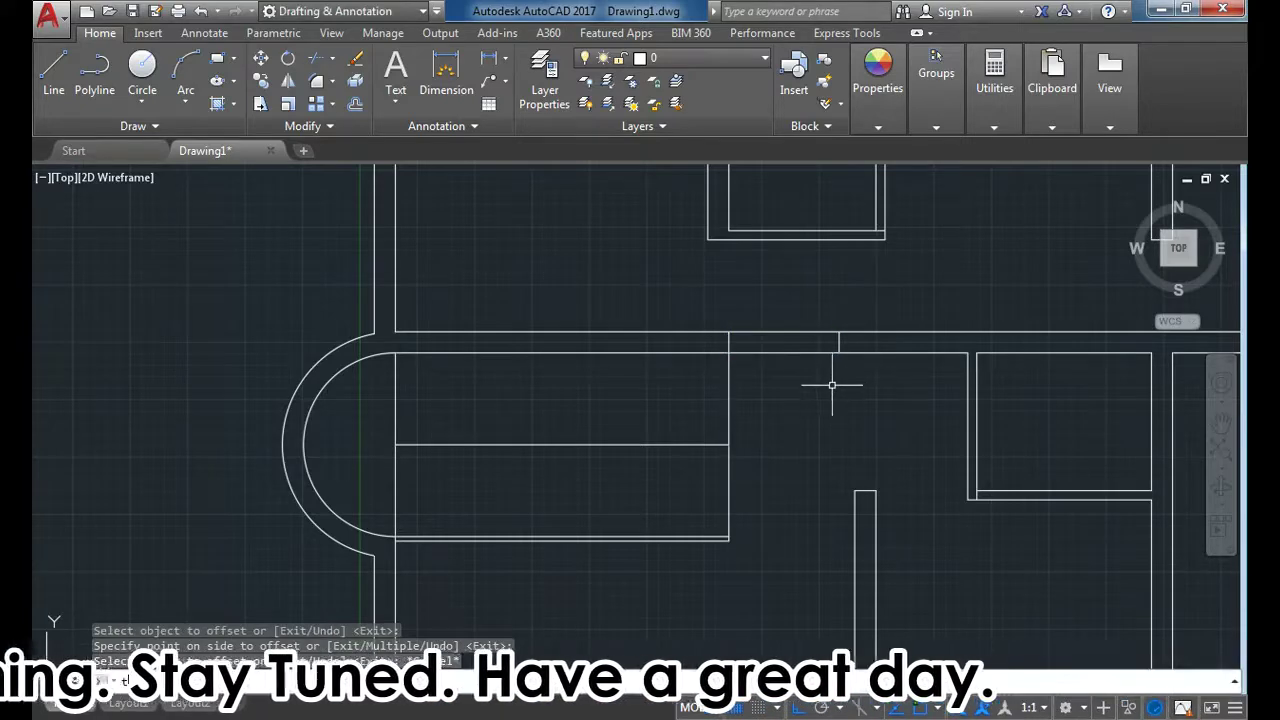
key("Escape")
type("tr")
key("Return")
key("Return")
left_click_drag(803, 320, 780, 345)
key("Escape")
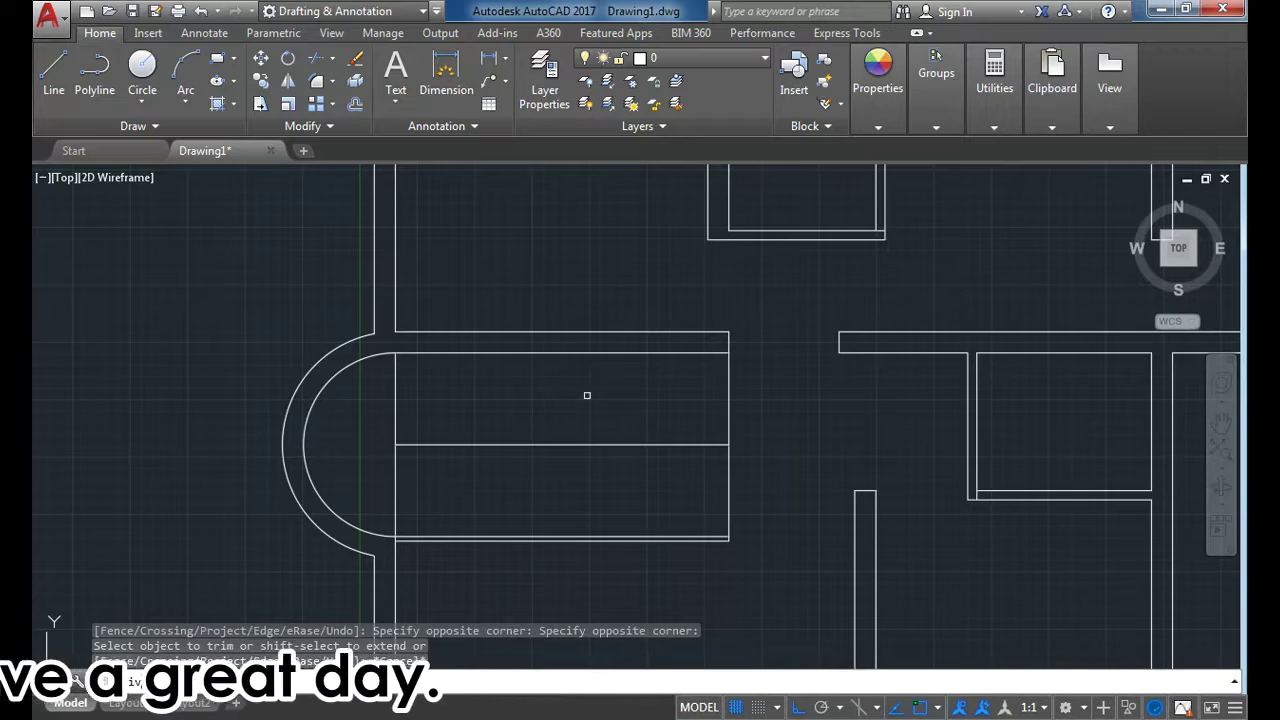
Step: Divide the stair's top edge into 10 parts and set the point style to X markers
key("Return")
left_click(593, 352)
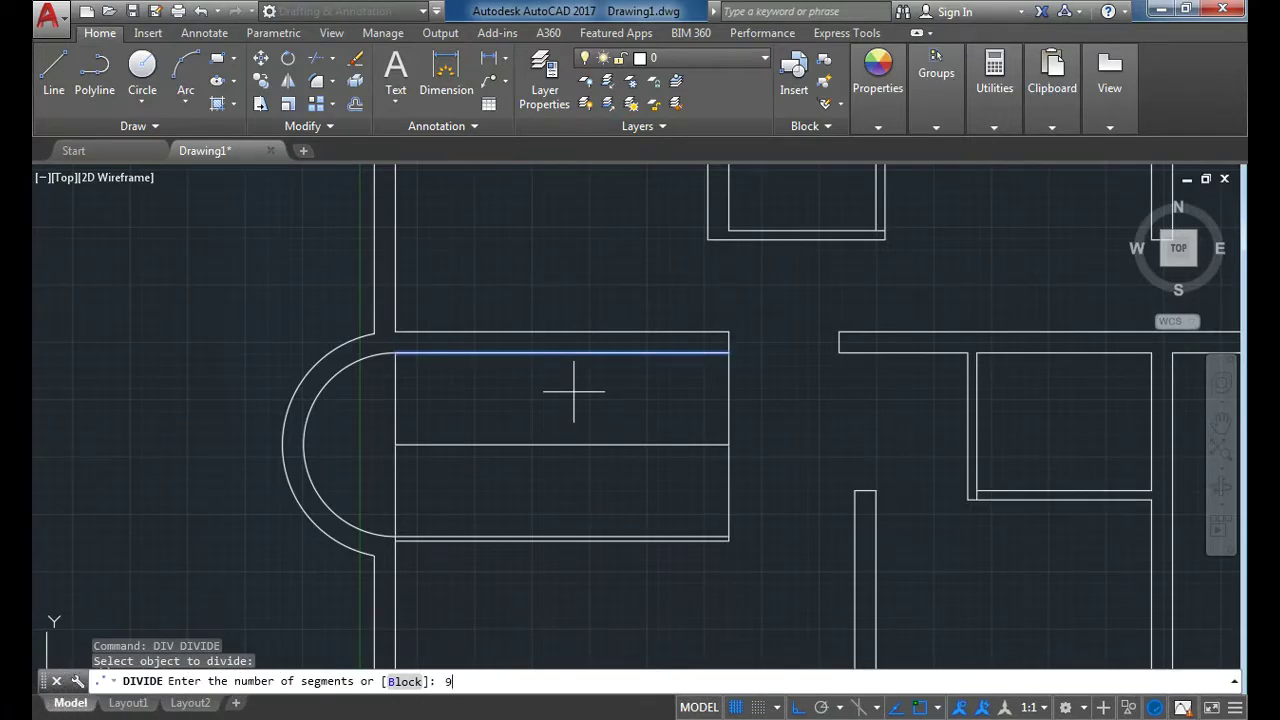
type("10")
key("Return")
type("pt")
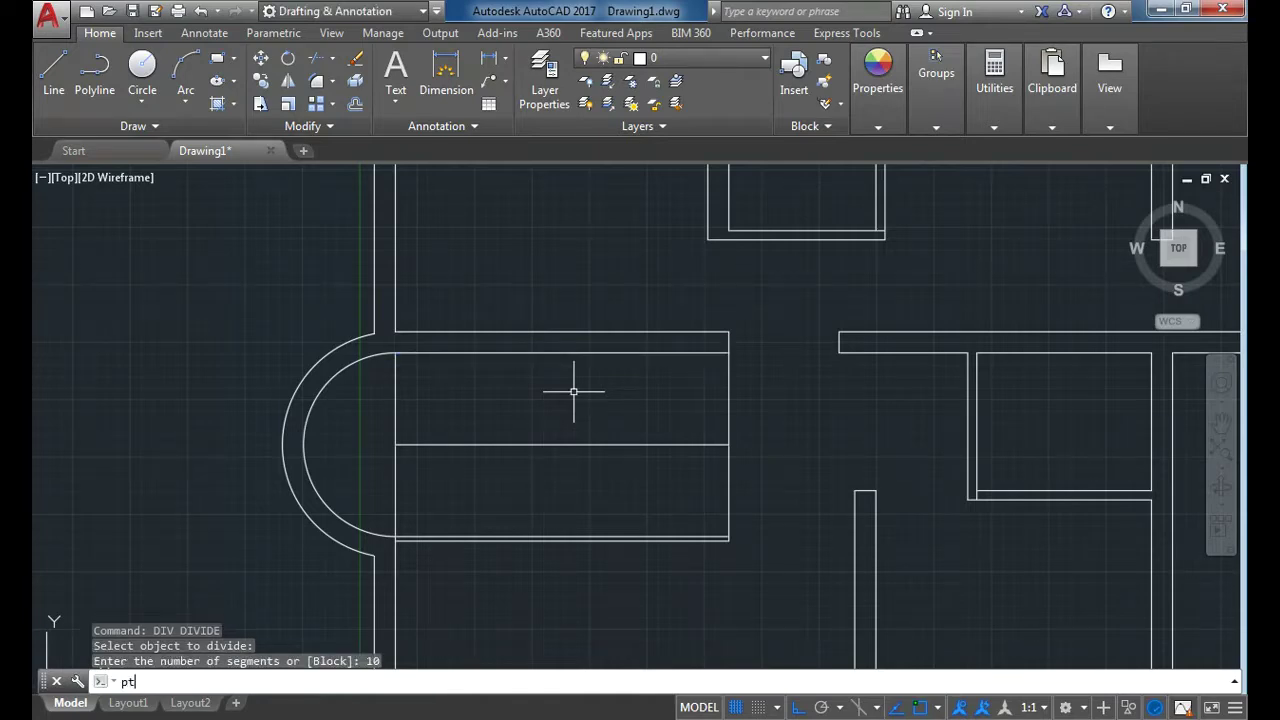
type("y")
key("Return")
left_click(686, 242)
left_click(564, 498)
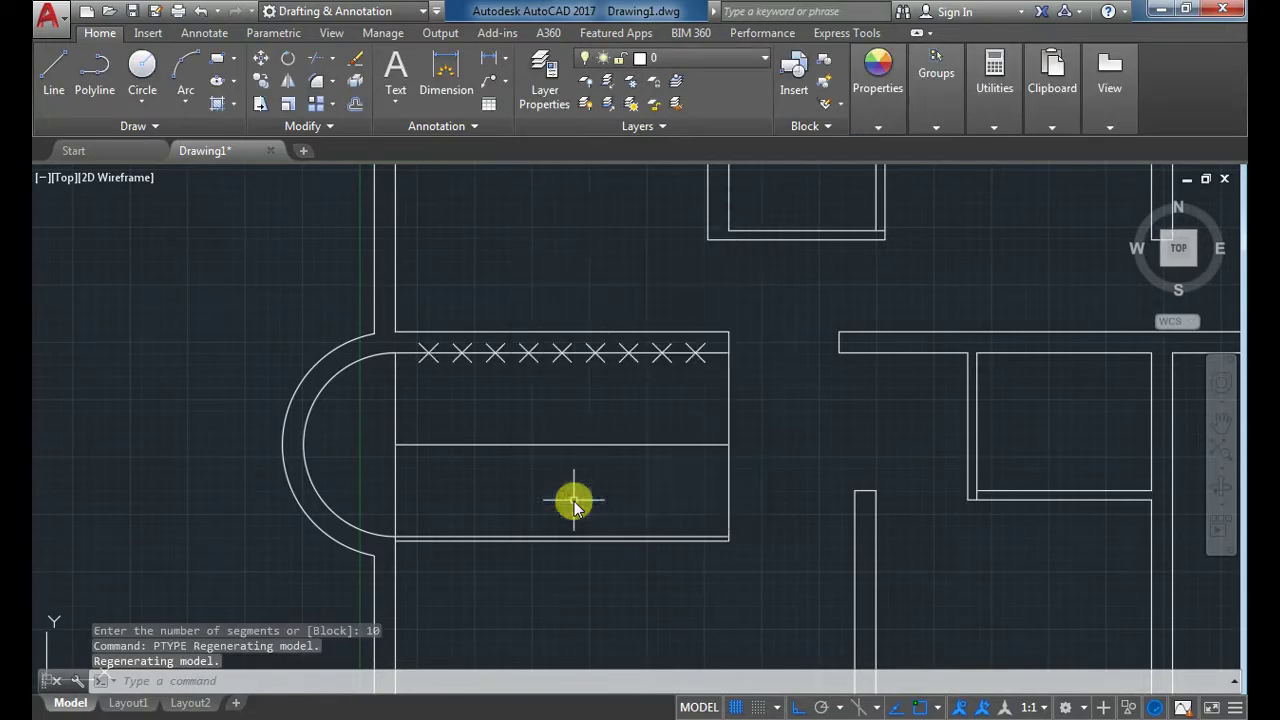
Step: Offset the stair's right edge by the spacing between two division markers, in Multiple mode
type("o")
key("Return")
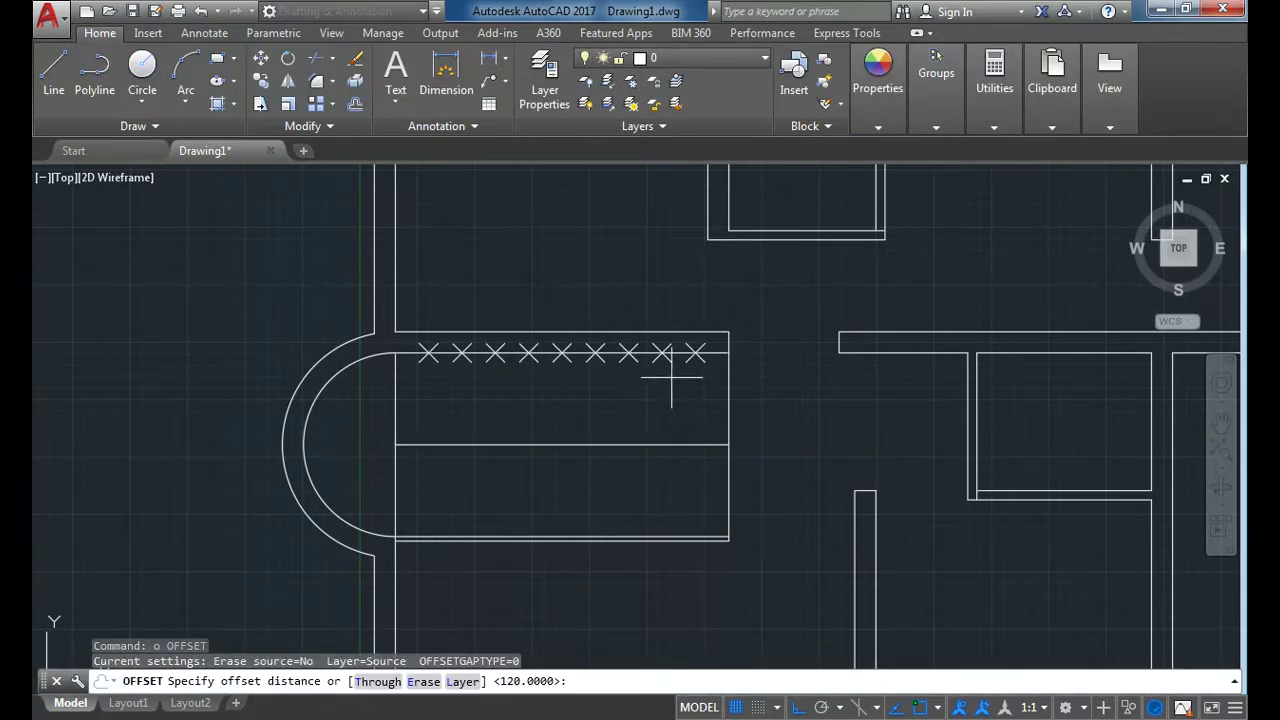
scroll(672, 378, "up", 2)
left_click(710, 338)
left_click(710, 338)
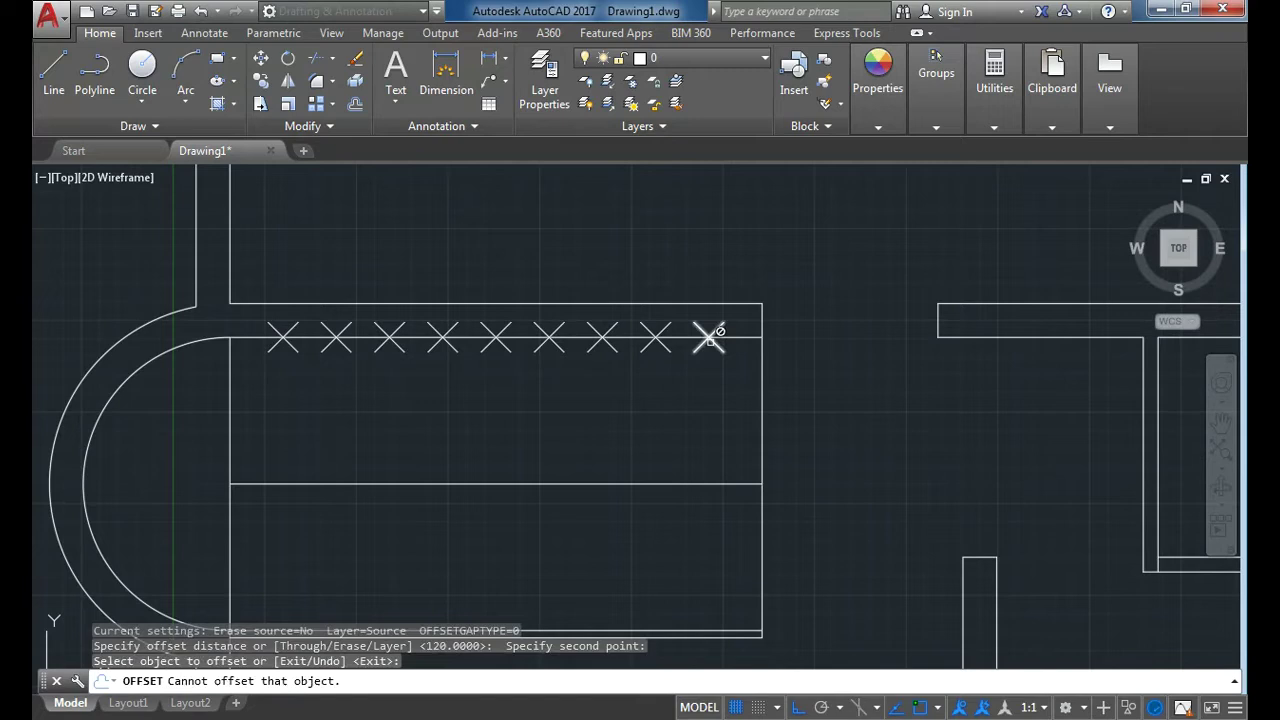
left_click(712, 350)
scroll(716, 370, "down", 2)
left_click(745, 400)
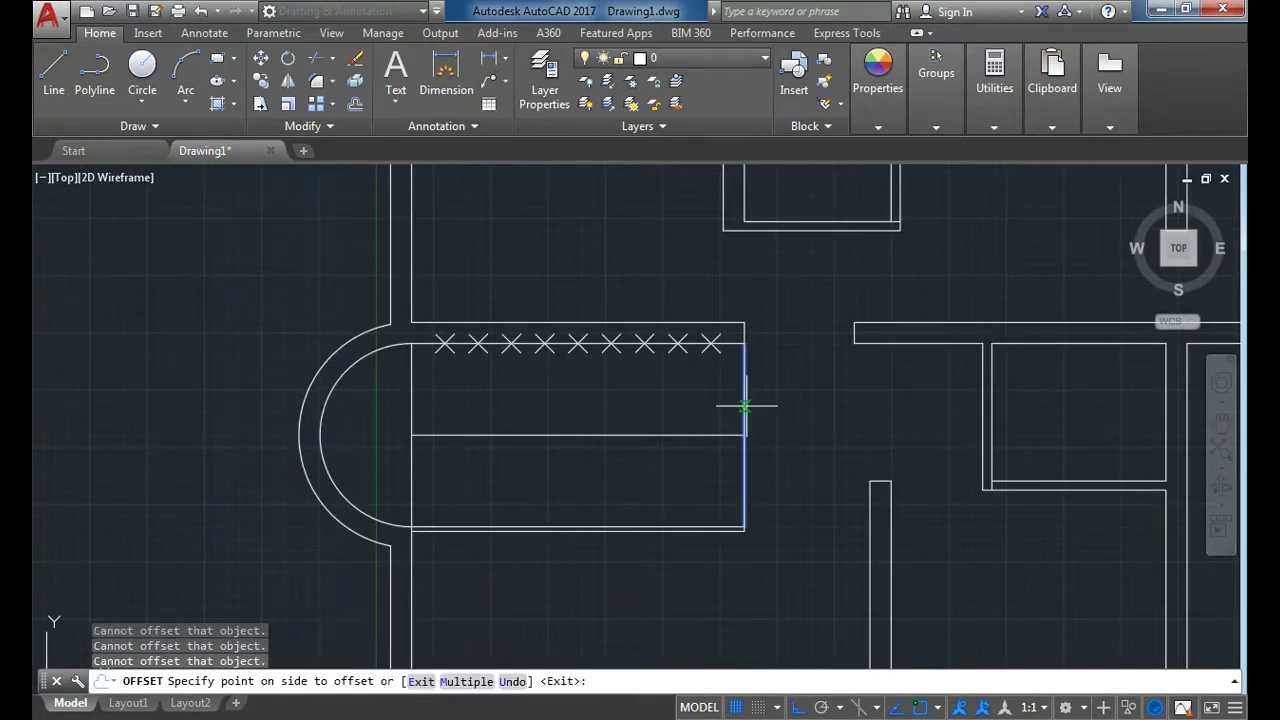
left_click(480, 681)
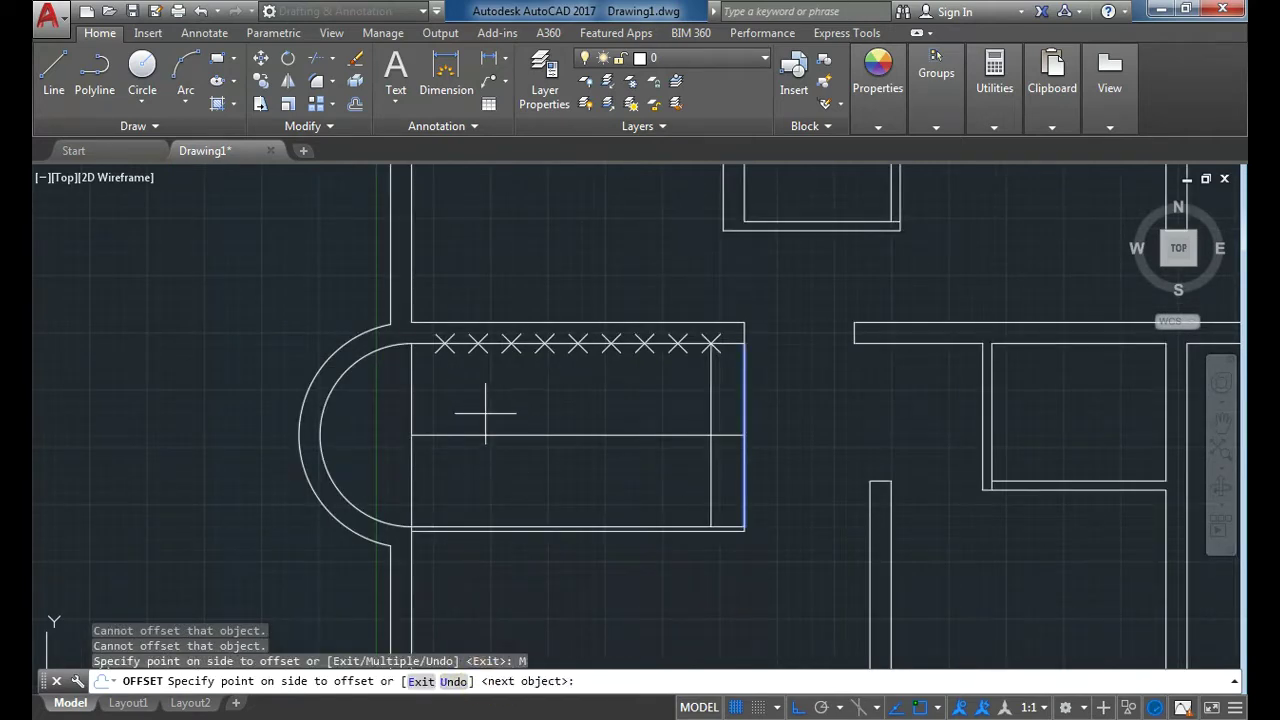
Step: Place tread lines at each remaining marker, working left toward the arc
left_click(486, 412)
left_click(191, 354)
left_click(90, 341)
left_click(137, 348)
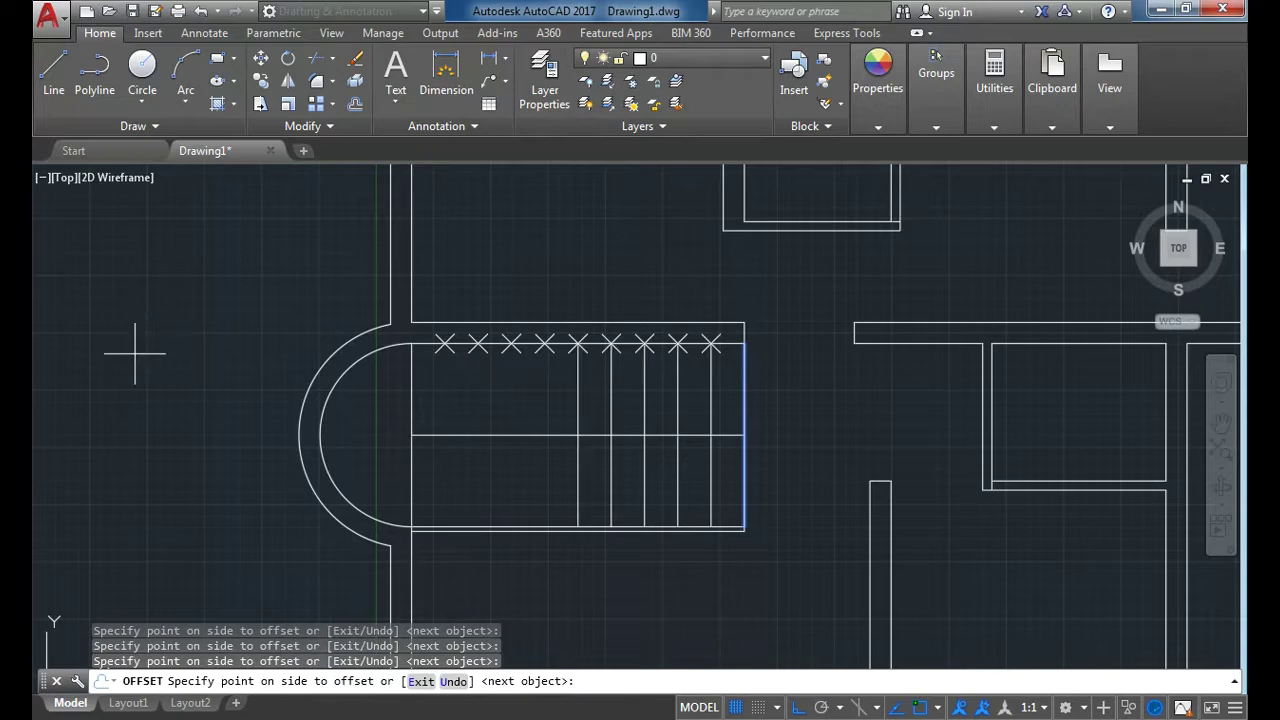
left_click(164, 377)
left_click(168, 384)
left_click(163, 400)
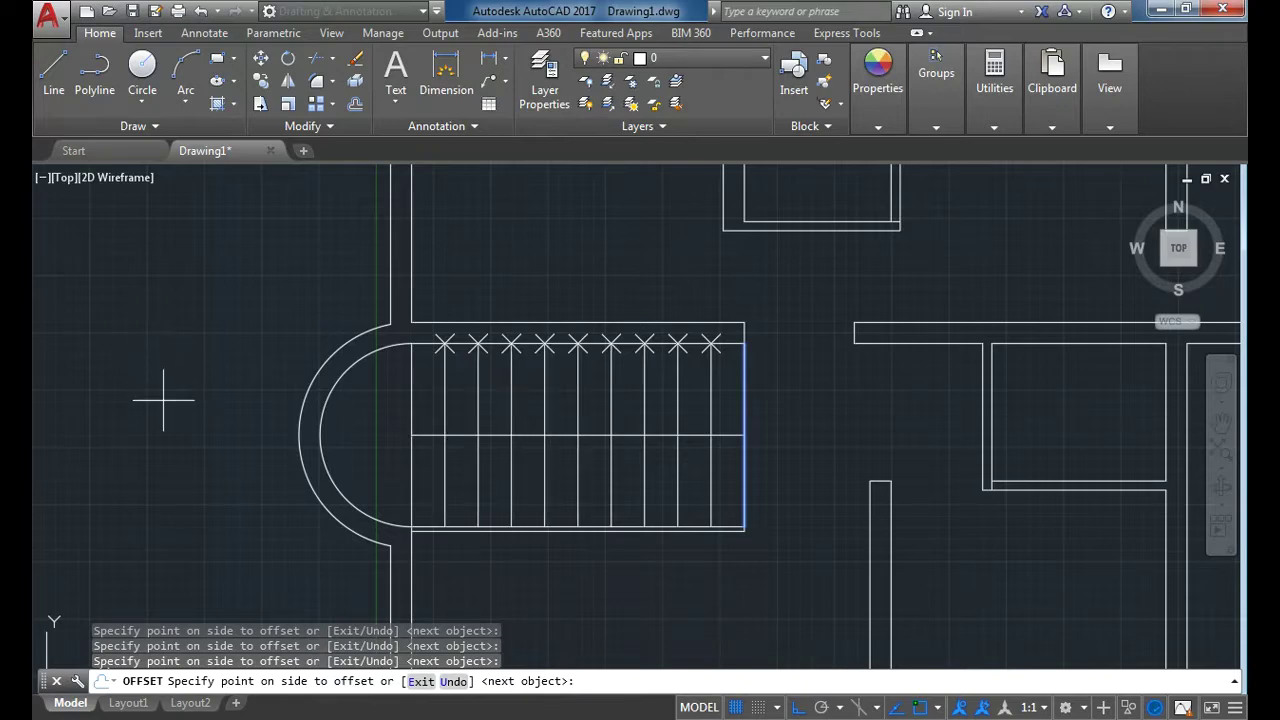
key("Escape")
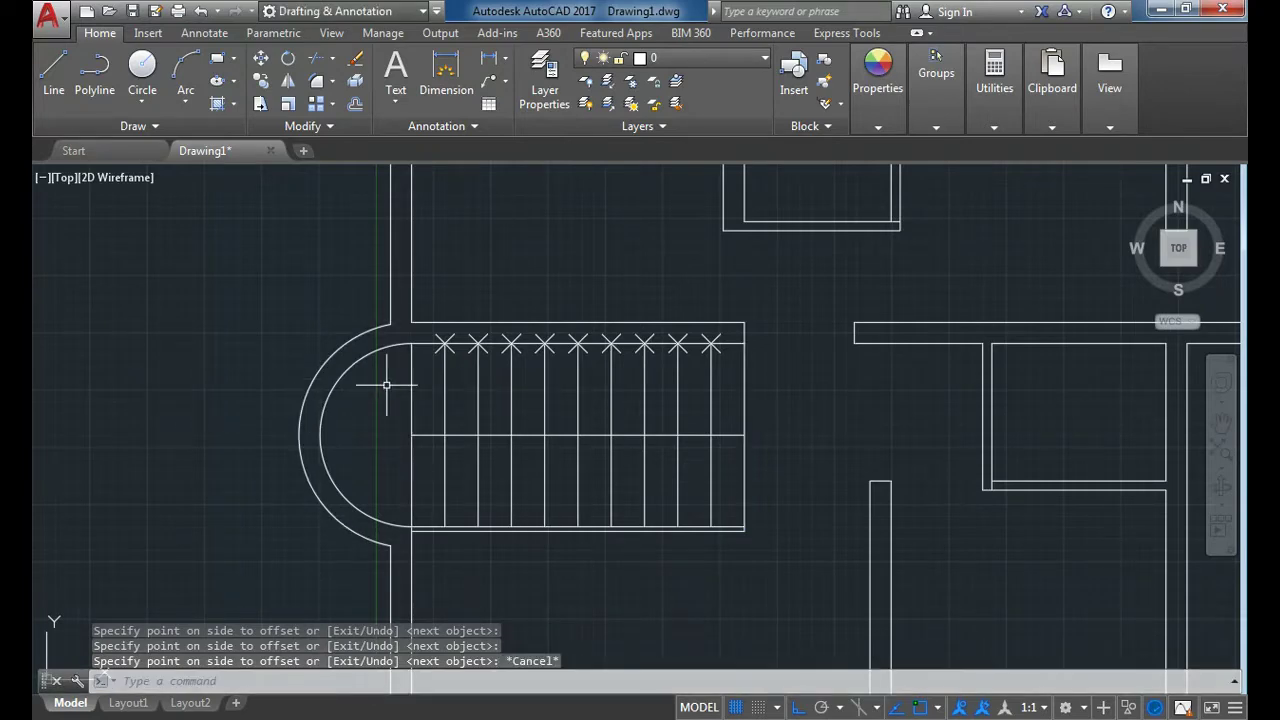
key("Escape")
scroll(423, 390, "down", 1)
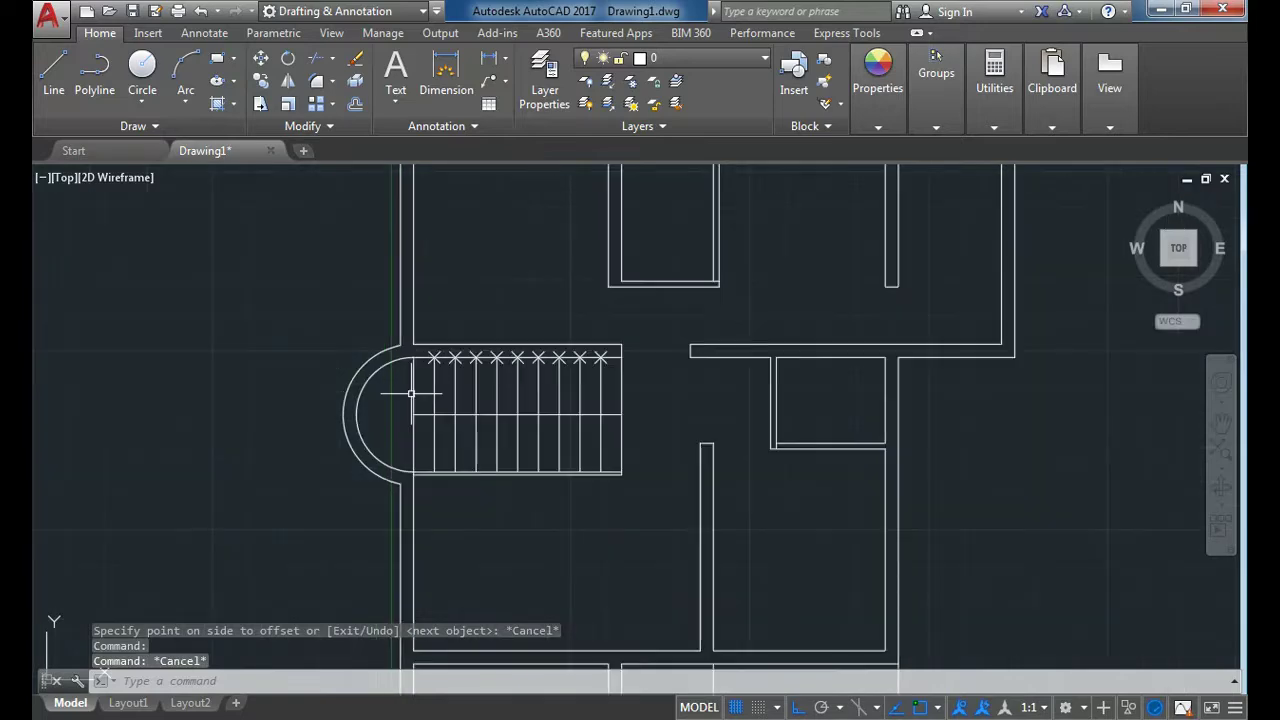
scroll(416, 443, "up", 1)
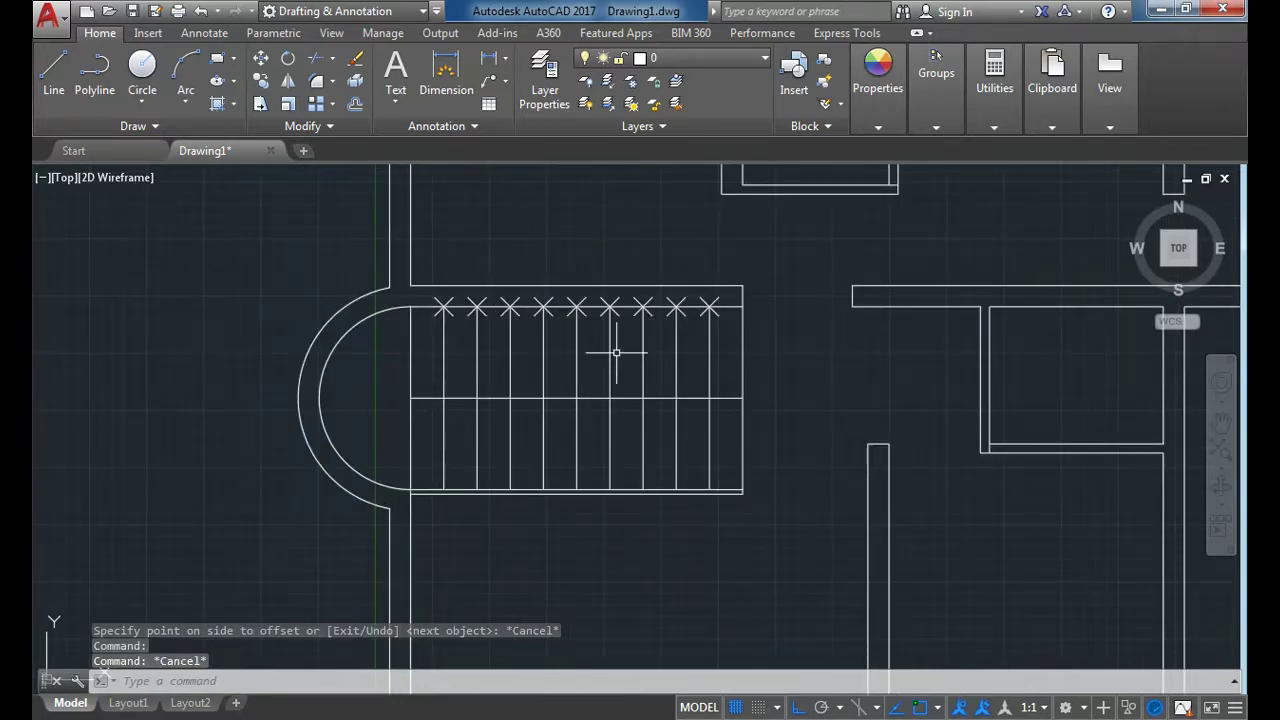
Step: Reset the point style so the X division markers are hidden
type("pt")
key("Return")
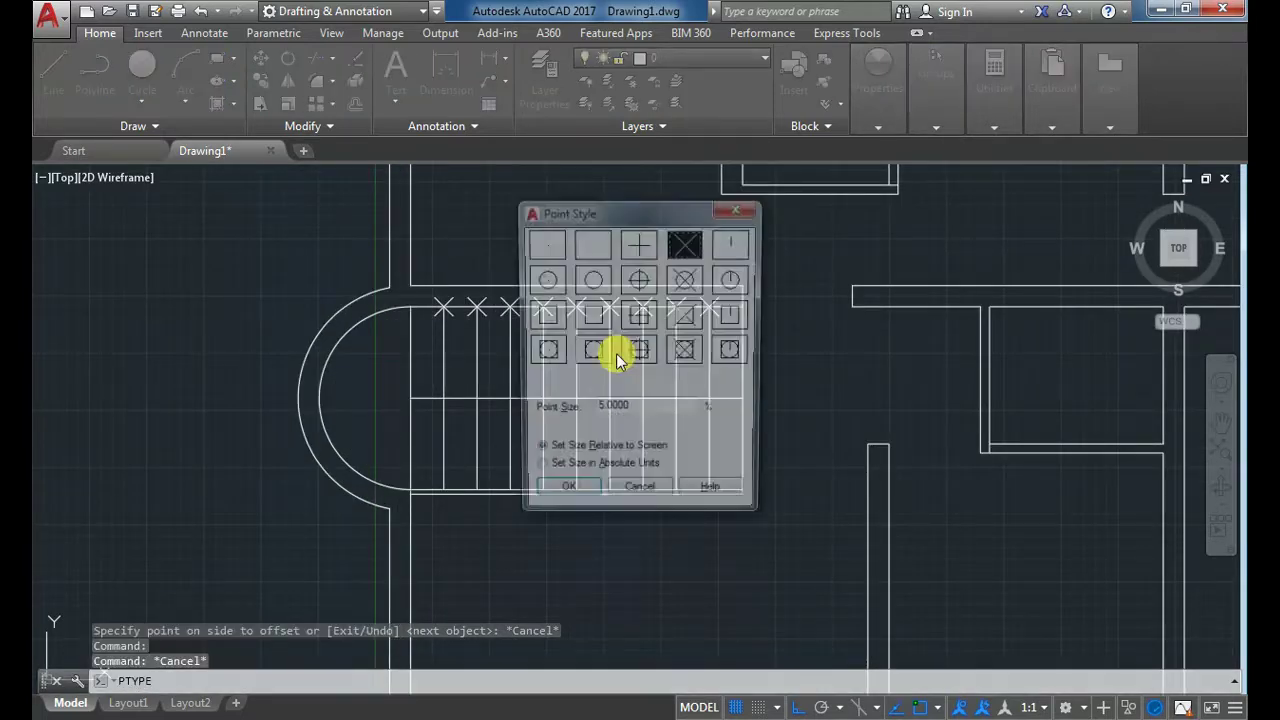
left_click(564, 497)
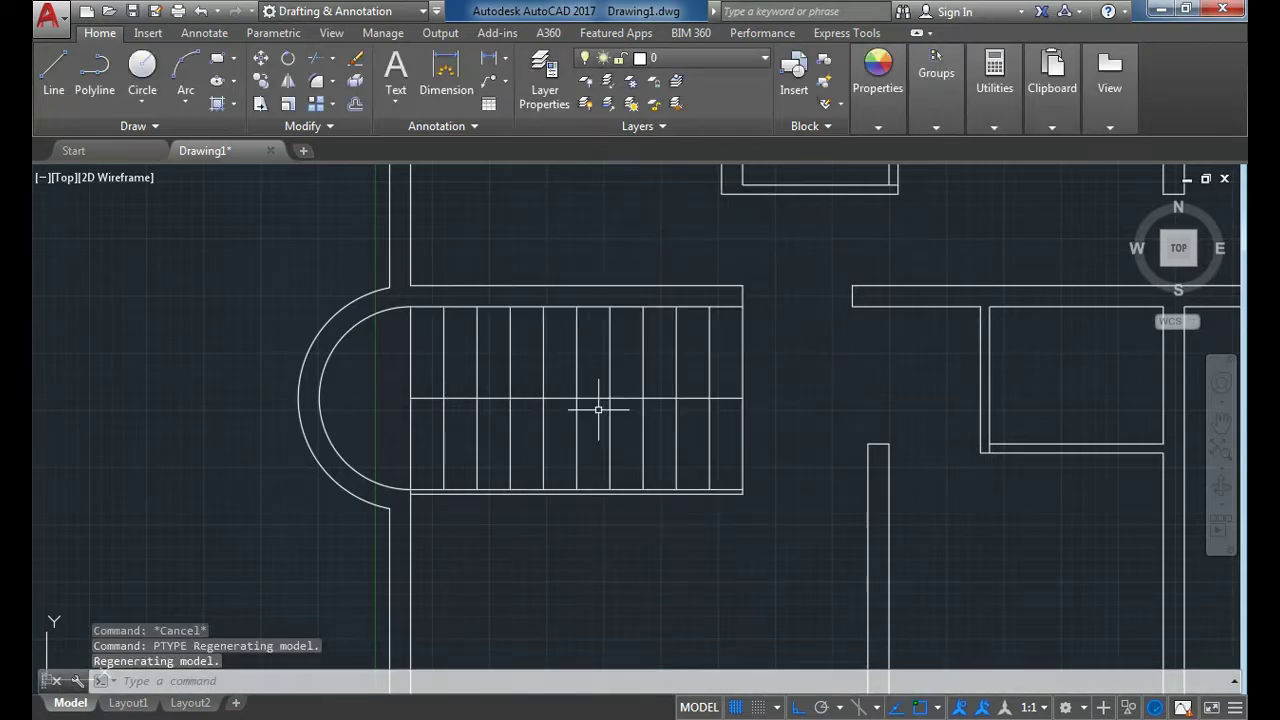
scroll(453, 372, "down", 1)
Step: Trim away the lower half of the stair treads
type("tr")
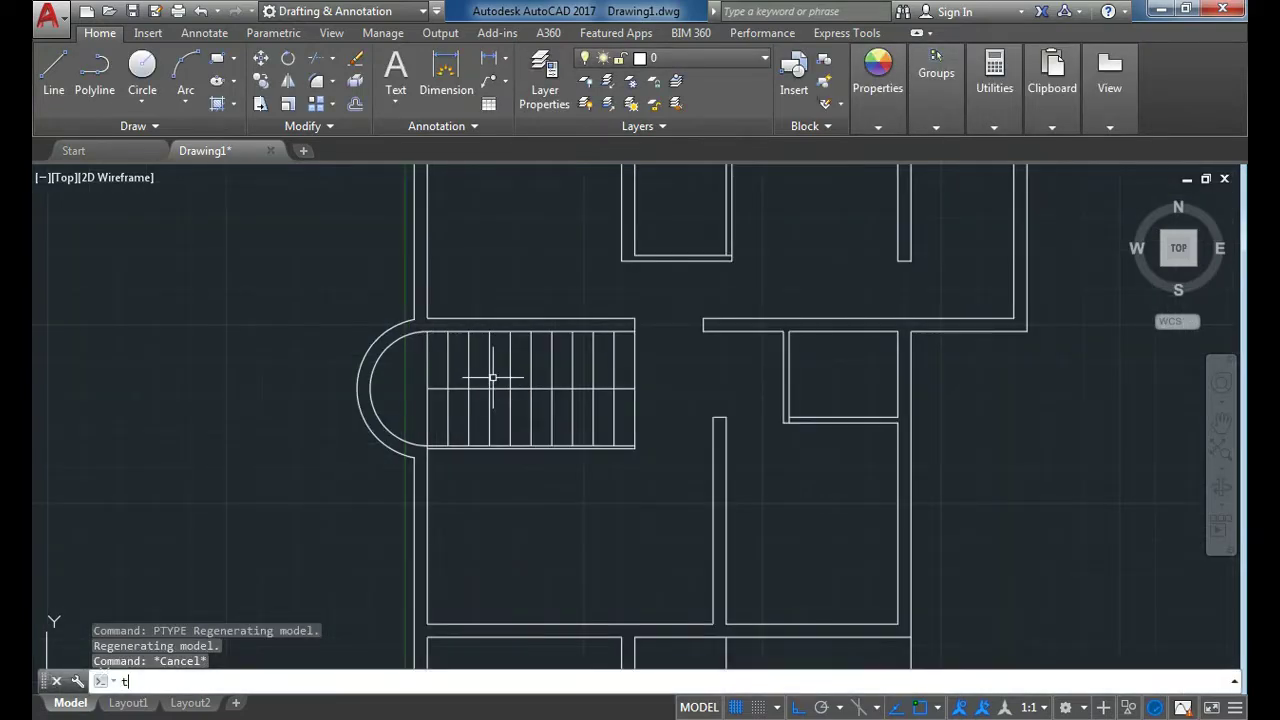
key("Return")
key("Return")
left_click(647, 410)
left_click(445, 415)
key("Escape")
Step: Mirror the upper treads about the stair's centre line, keeping the originals
left_click(672, 357)
left_click(513, 352)
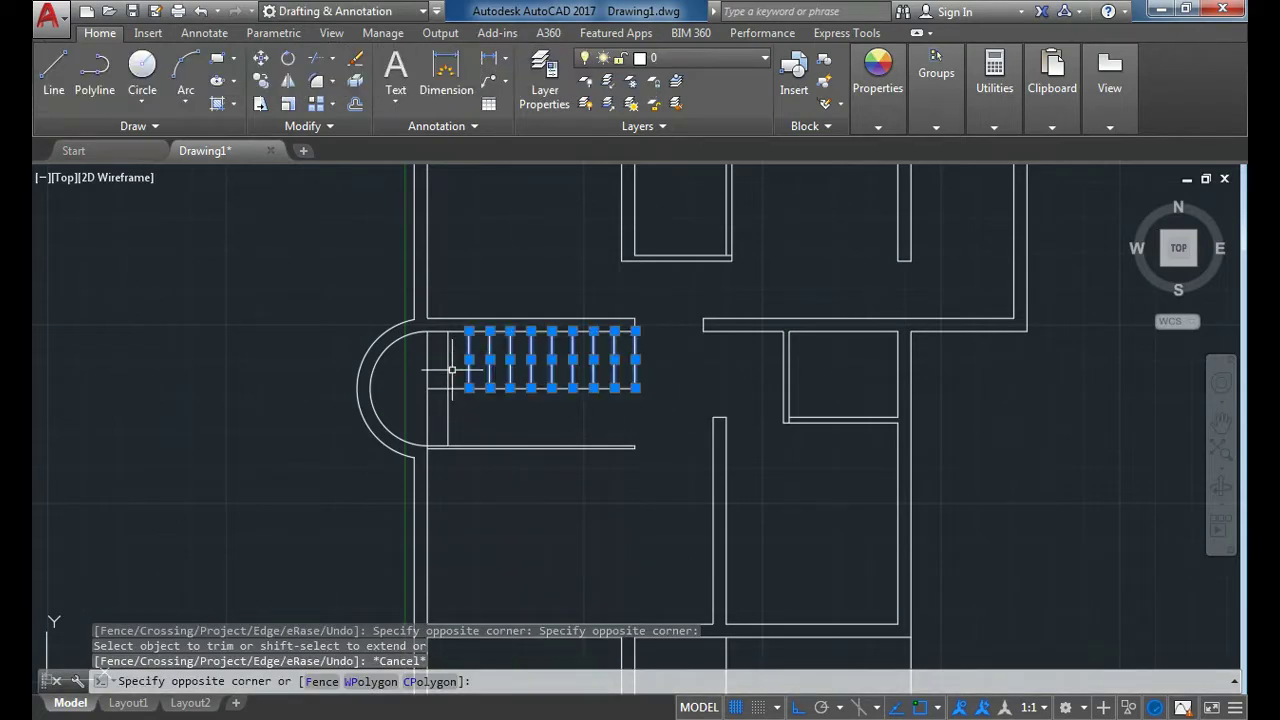
type("mi")
key("Return")
left_click(470, 389)
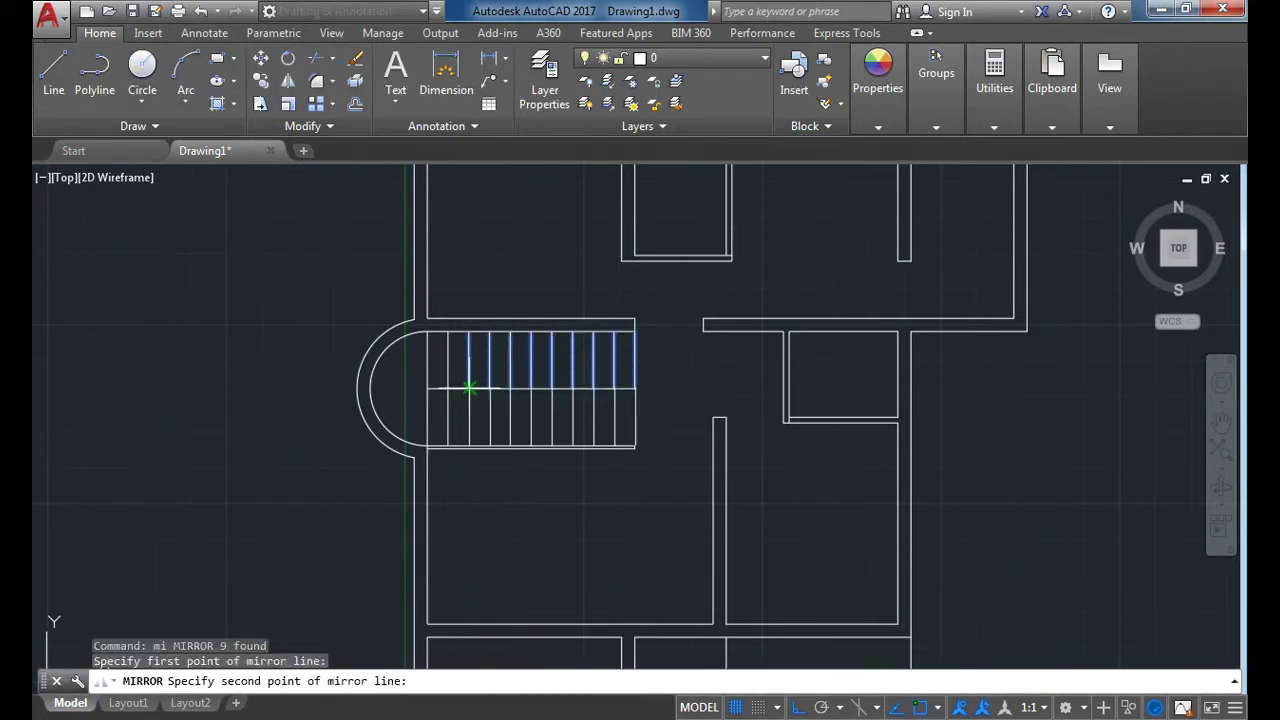
left_click(637, 389)
key("Return")
left_click(647, 412)
key("Escape")
key("Escape")
Step: Open the Linetype Manager from the Properties panel linetype list
left_click(878, 127)
left_click(955, 194)
left_click(966, 283)
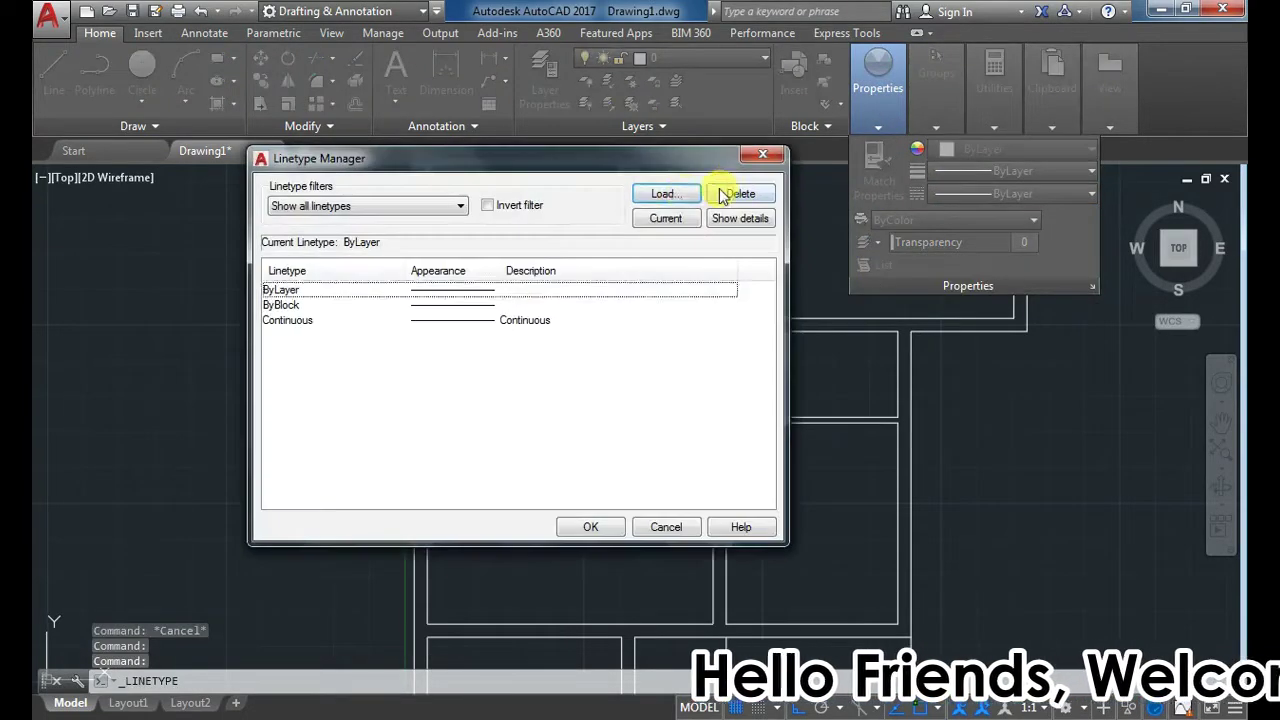
Step: Load the ACAD_ISO02W100 dashed linetype in the Linetype Manager
left_click(665, 194)
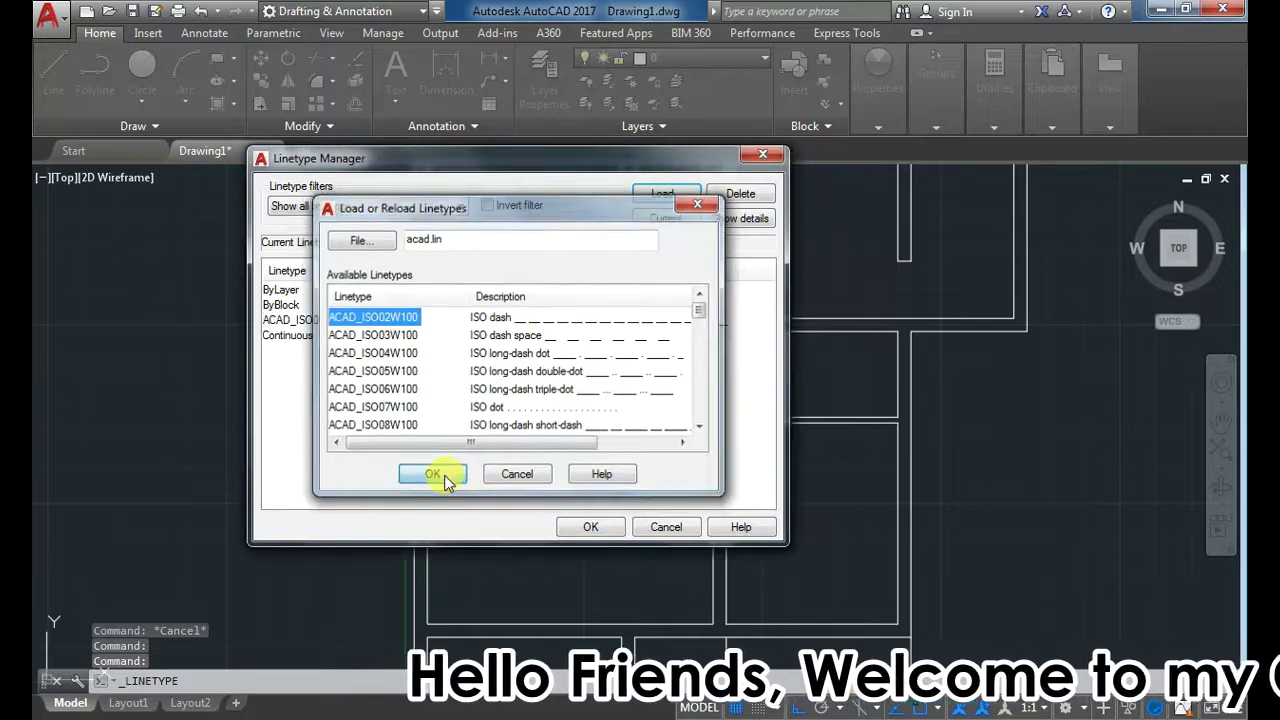
left_click(446, 482)
left_click(425, 308)
left_click(425, 320)
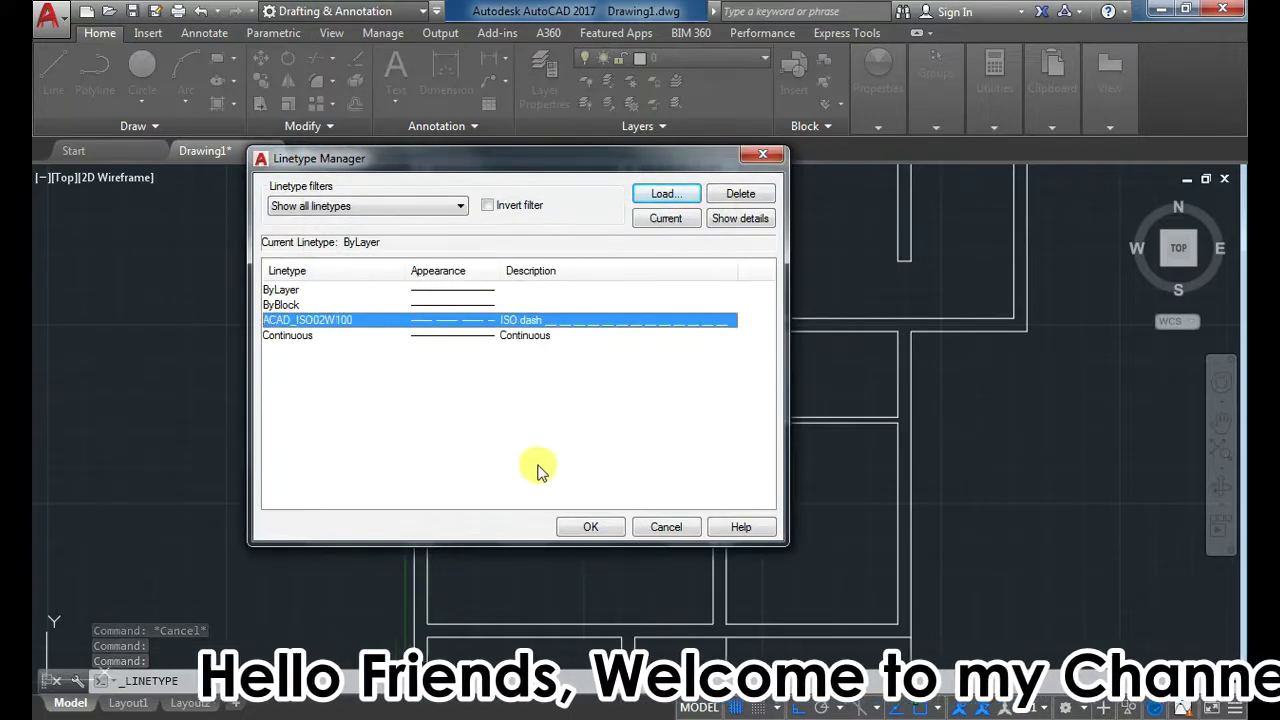
left_click(590, 527)
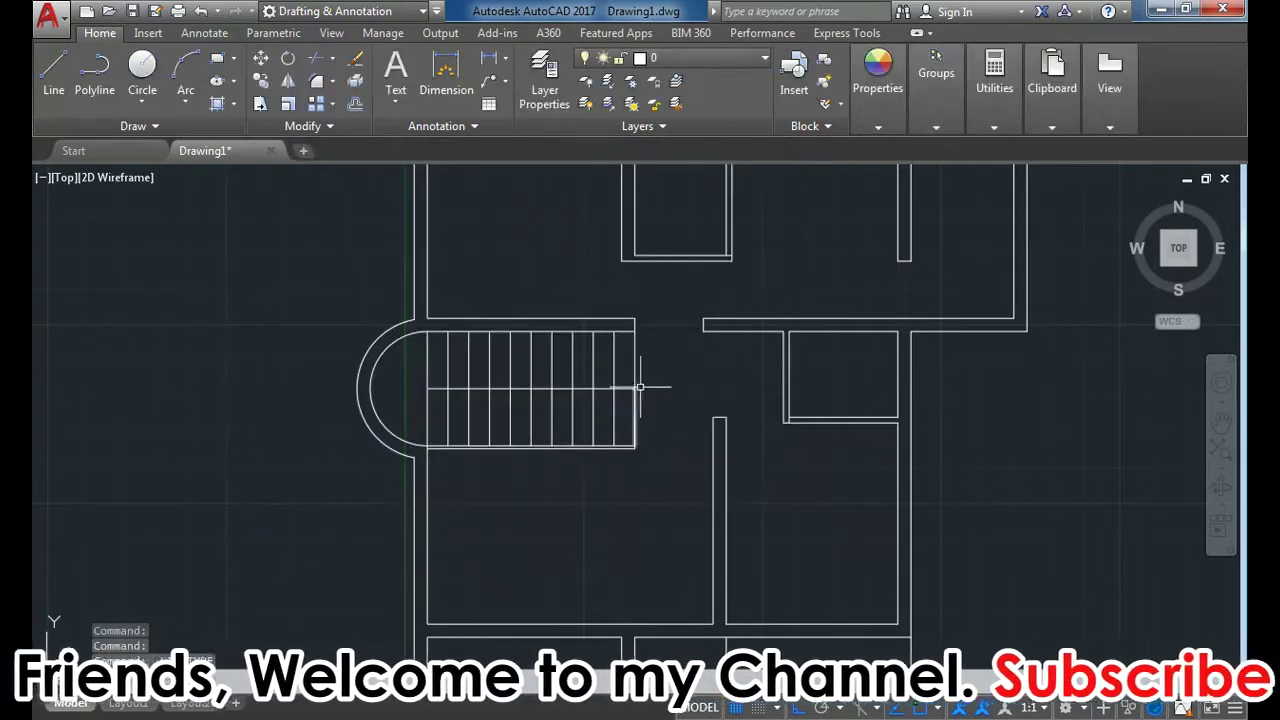
Step: Apply ACAD_ISO02W100 to the crossing-selected lower stair treads, then deselect them
left_click(656, 401)
left_click(465, 415)
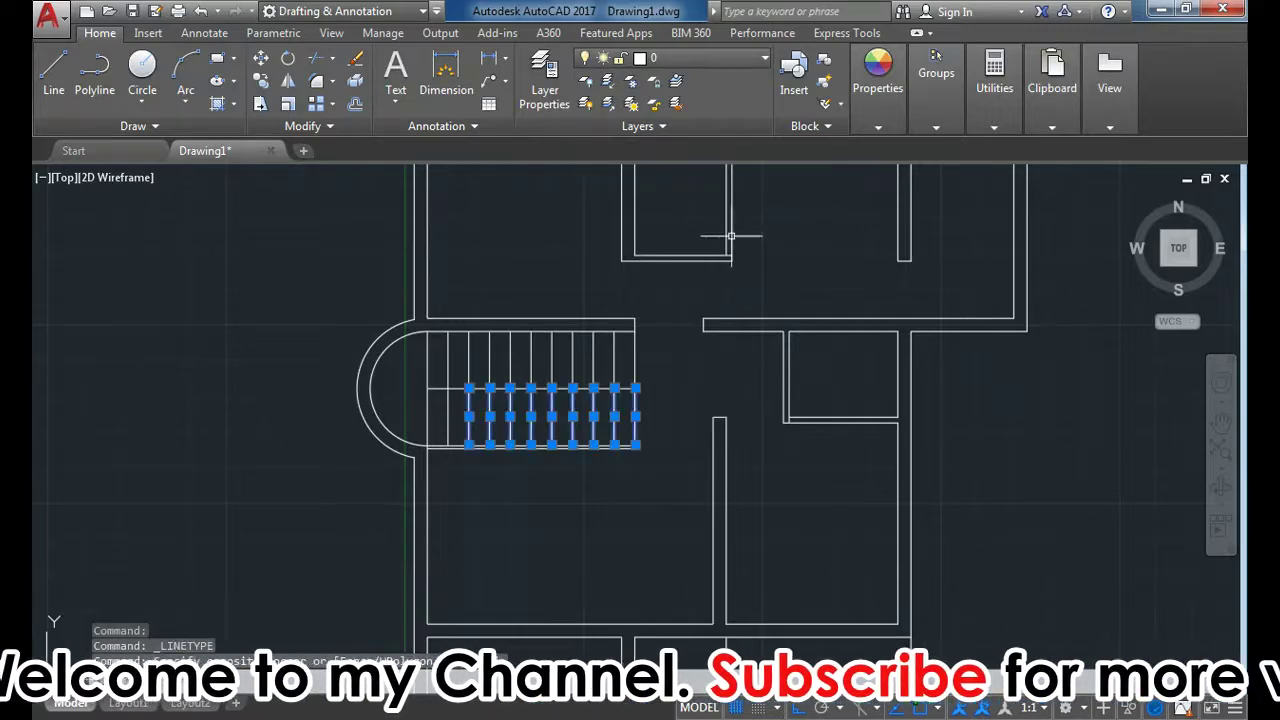
left_click(878, 127)
left_click(936, 127)
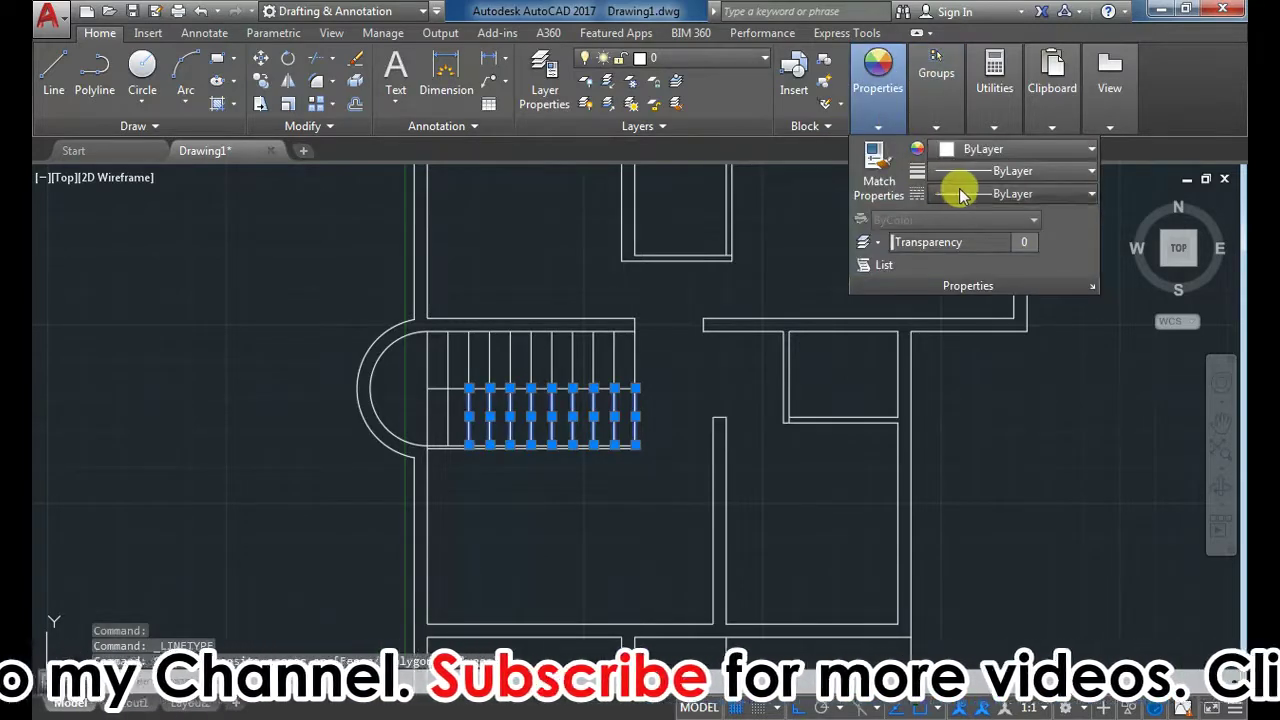
left_click(1013, 193)
left_click(1040, 264)
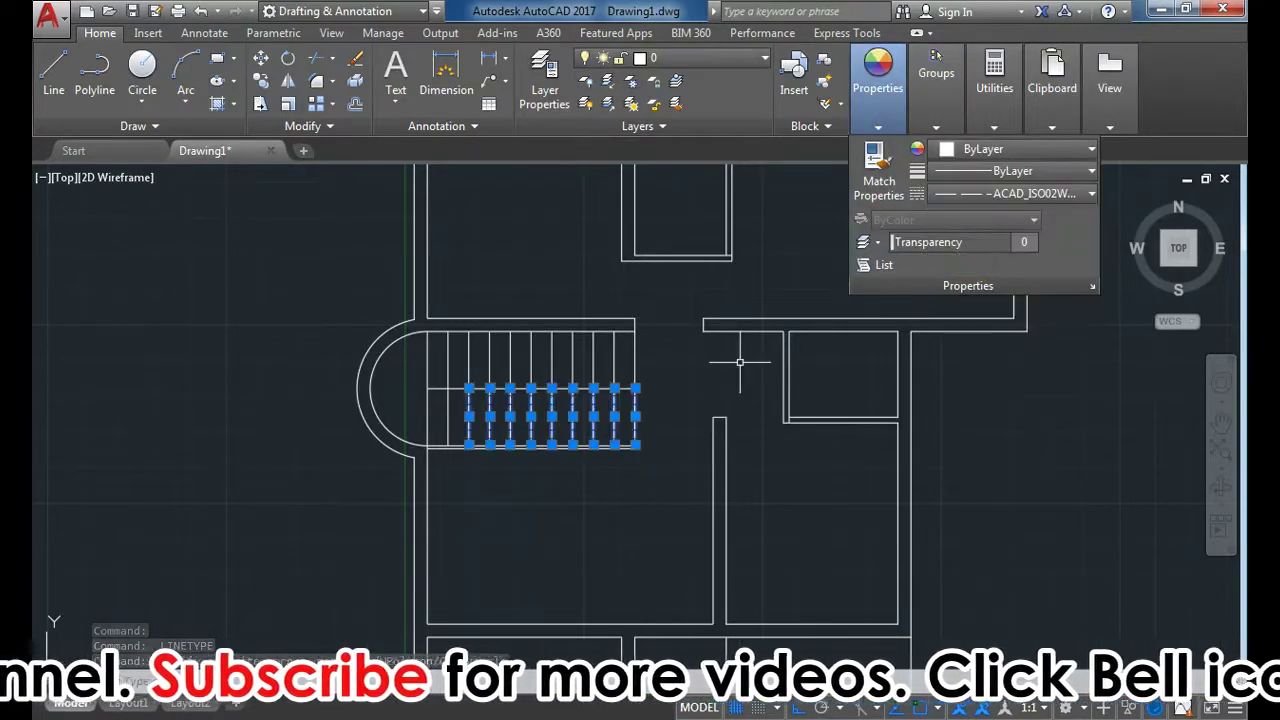
left_click(697, 360)
key("Escape")
key("Escape")
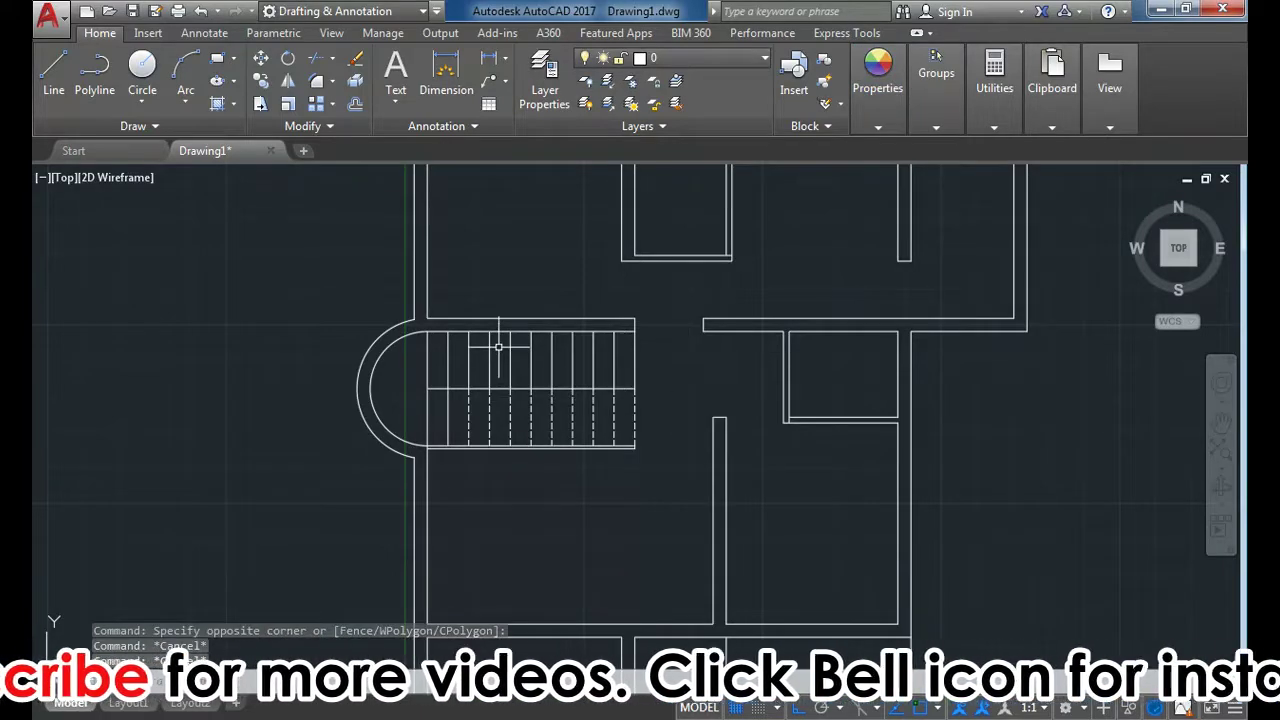
Step: Draw a jamb line on the wall above the lower-left room and offset it 60
scroll(478, 371, "down", 2)
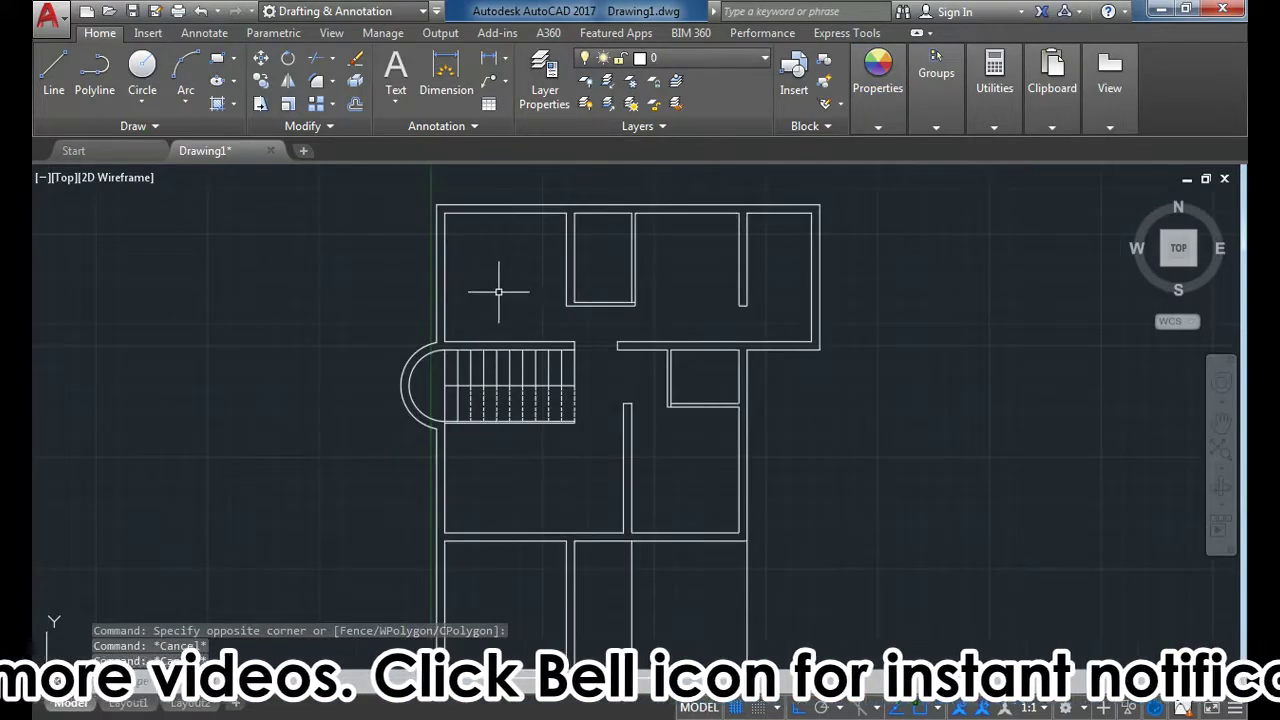
scroll(498, 291, "down", 2)
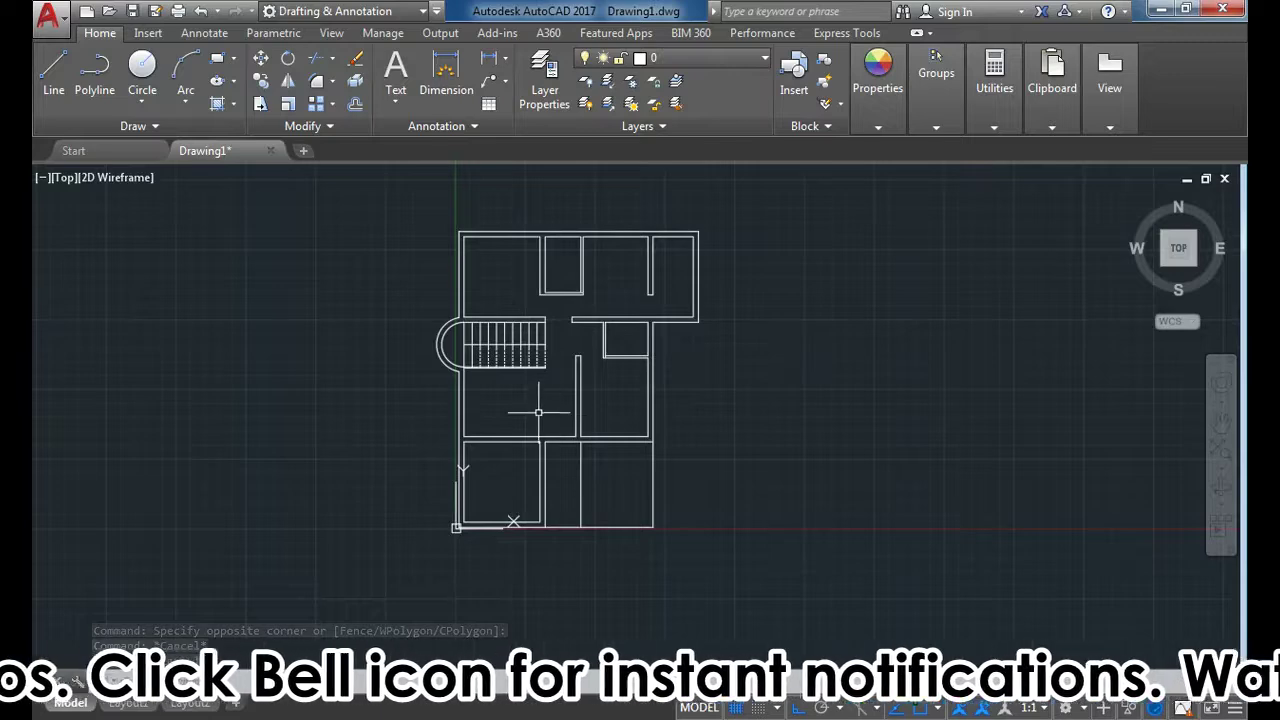
scroll(515, 435, "up", 2)
scroll(500, 449, "up", 2)
type("l")
key("Return")
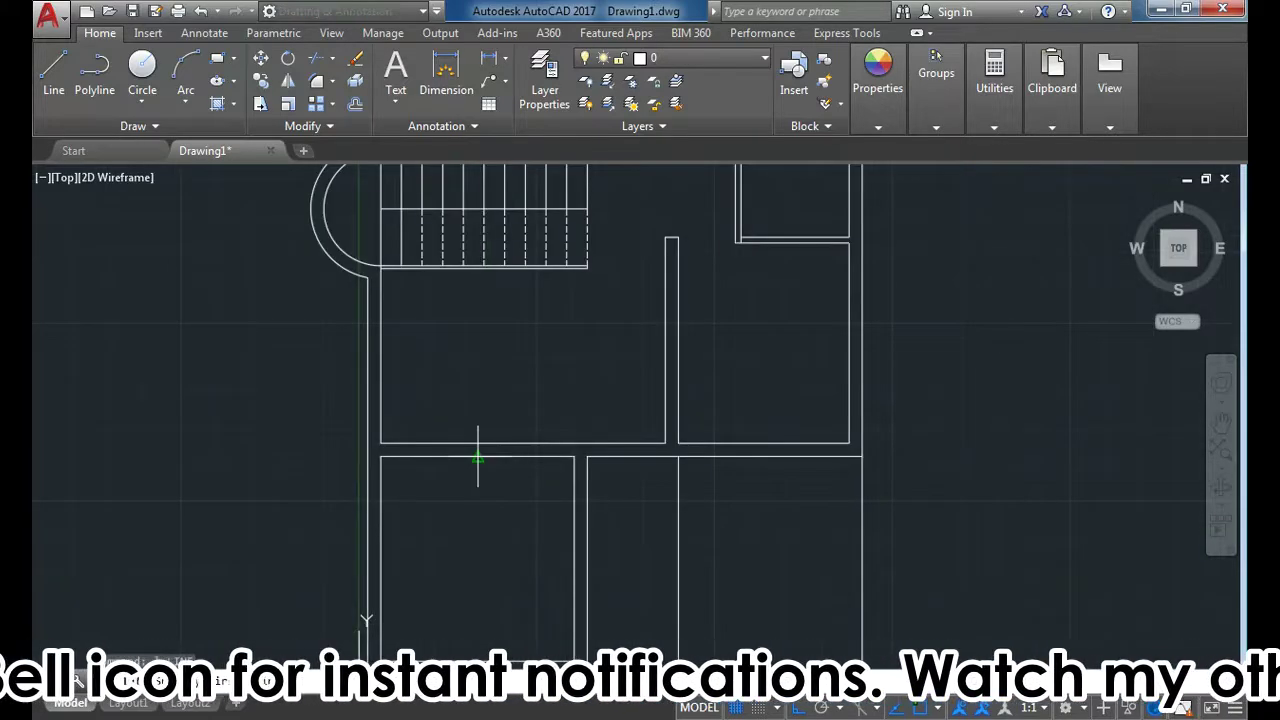
left_click(484, 447)
key("Escape")
type("o")
key("Return")
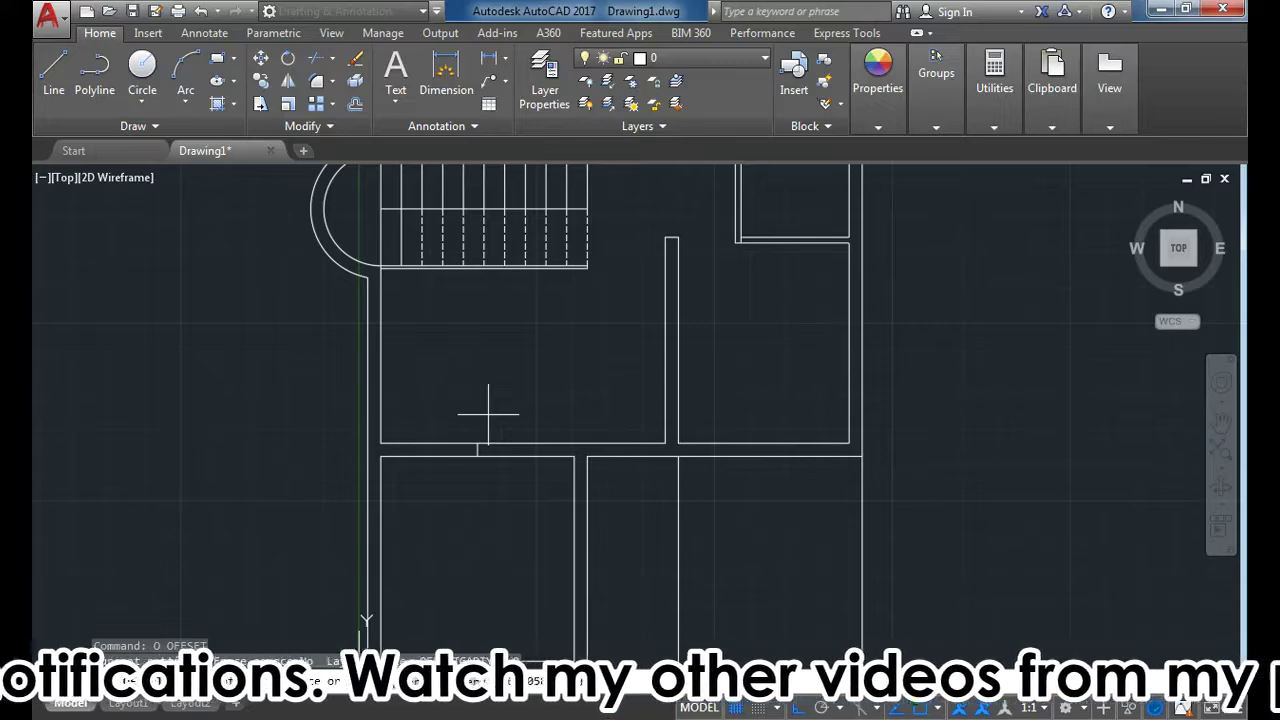
key("Return")
left_click(471, 449)
left_click(414, 443)
left_click(478, 447)
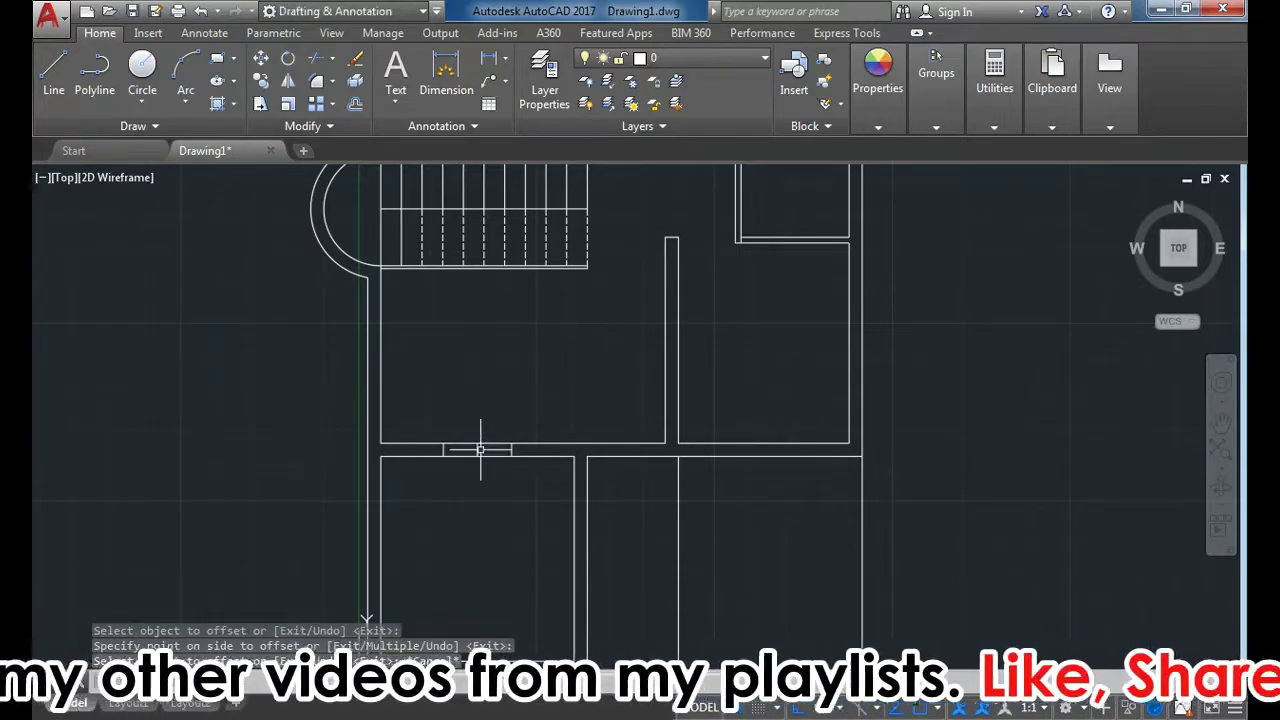
left_click(517, 378)
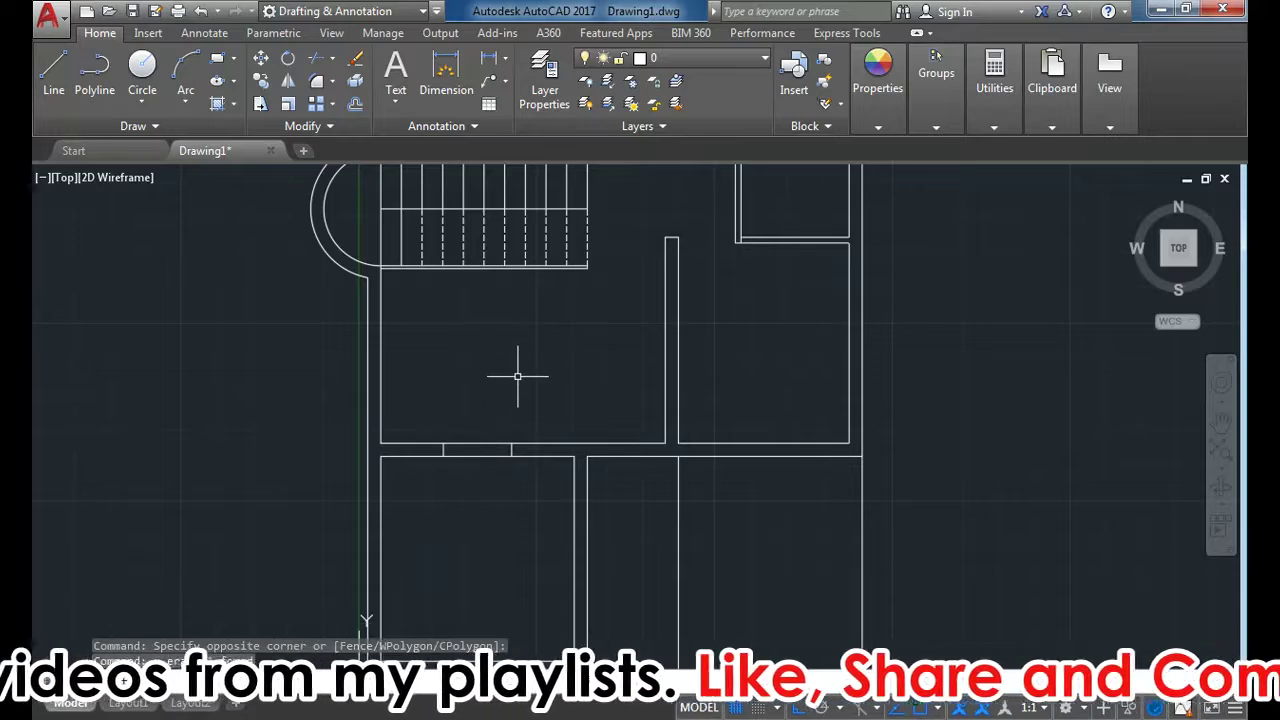
Step: Trim the wall between the two jambs to open the first doorway
type("tr")
key("Return")
Step: Draw a jamb line across the vertical wall between the lower rooms and offset a copy downward
key("Return")
mouse_move(506, 420)
left_mouse_down()
mouse_move(457, 466)
mouse_move(471, 455)
left_mouse_up()
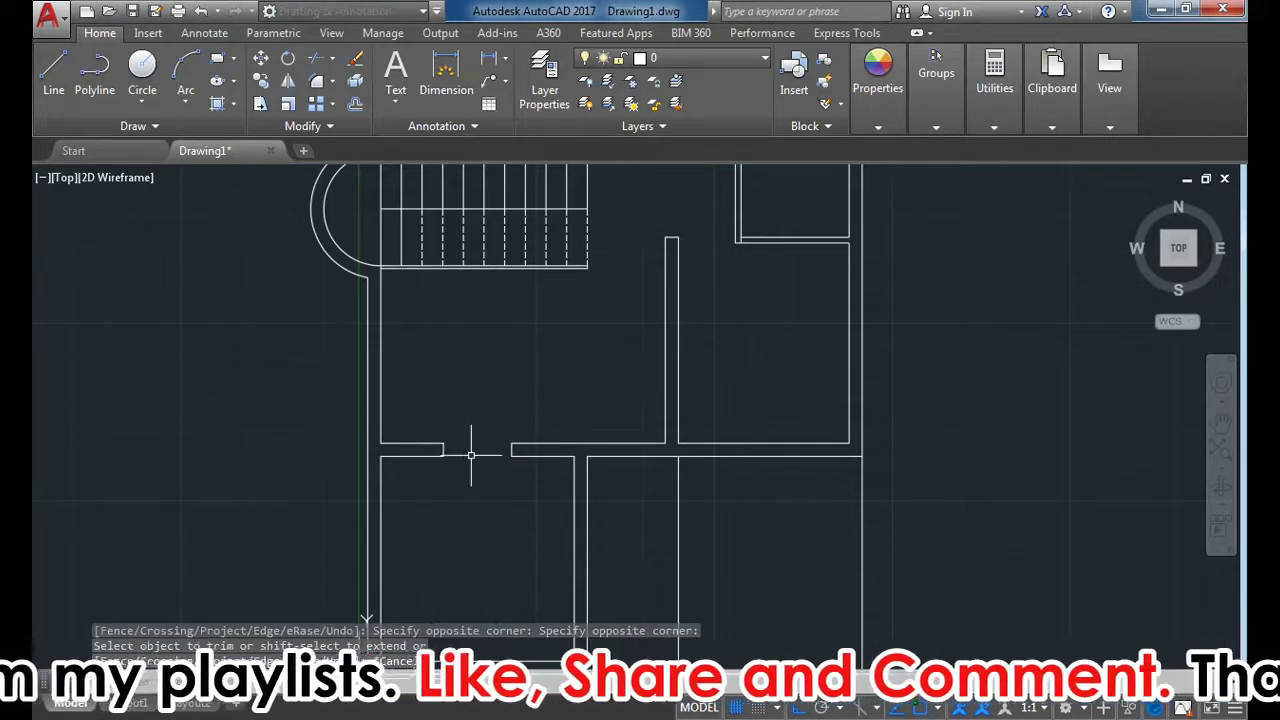
scroll(537, 560, "up", 2)
key("Escape")
type("l")
key("Return")
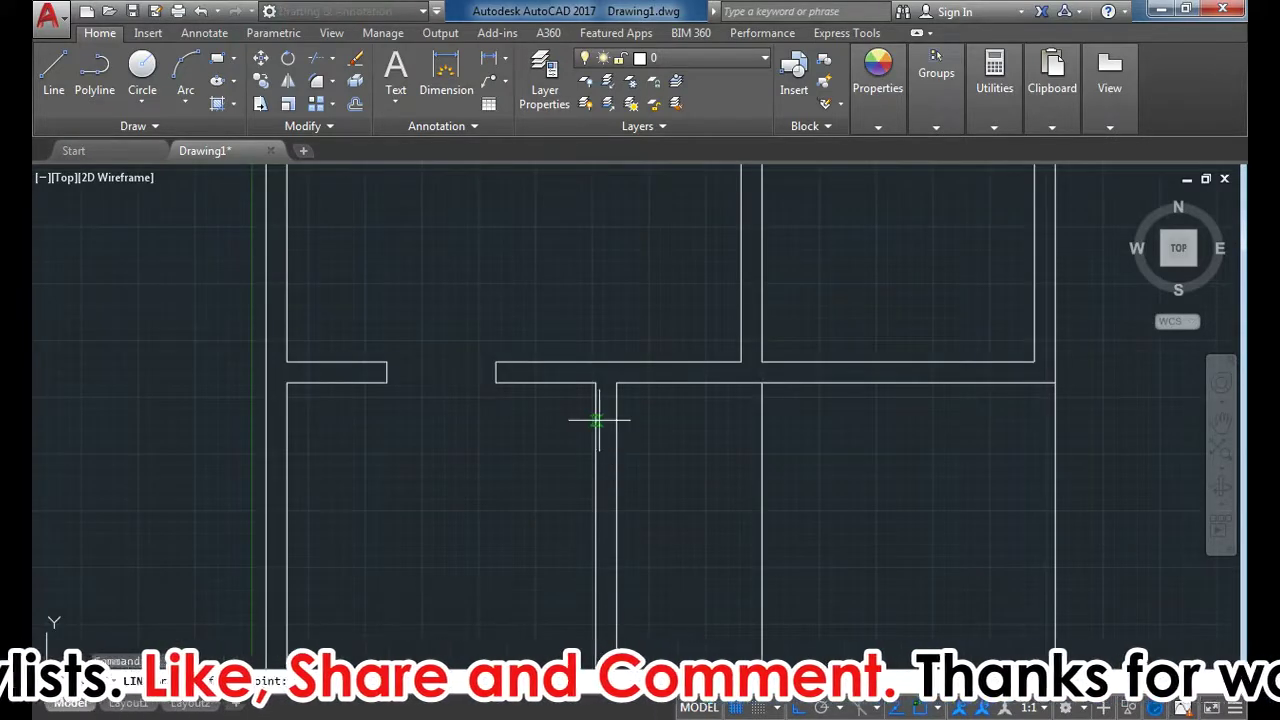
left_click(616, 421)
key("Escape")
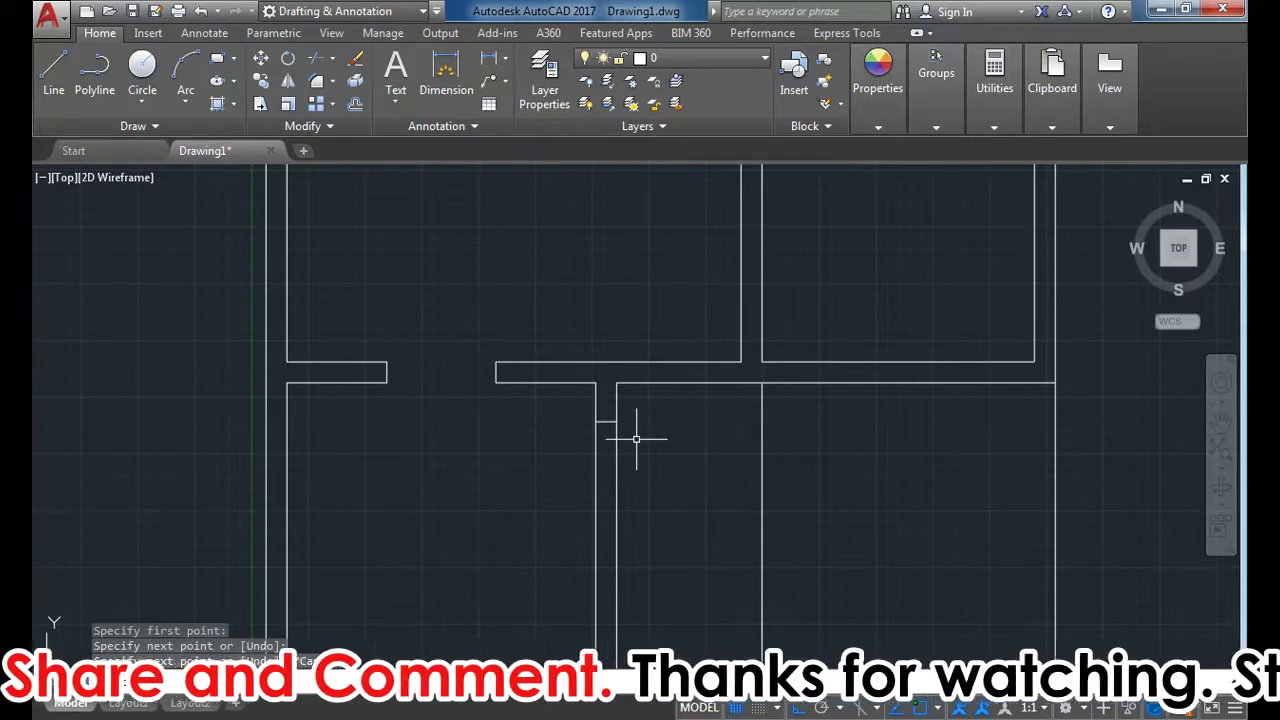
type("o")
key("Return")
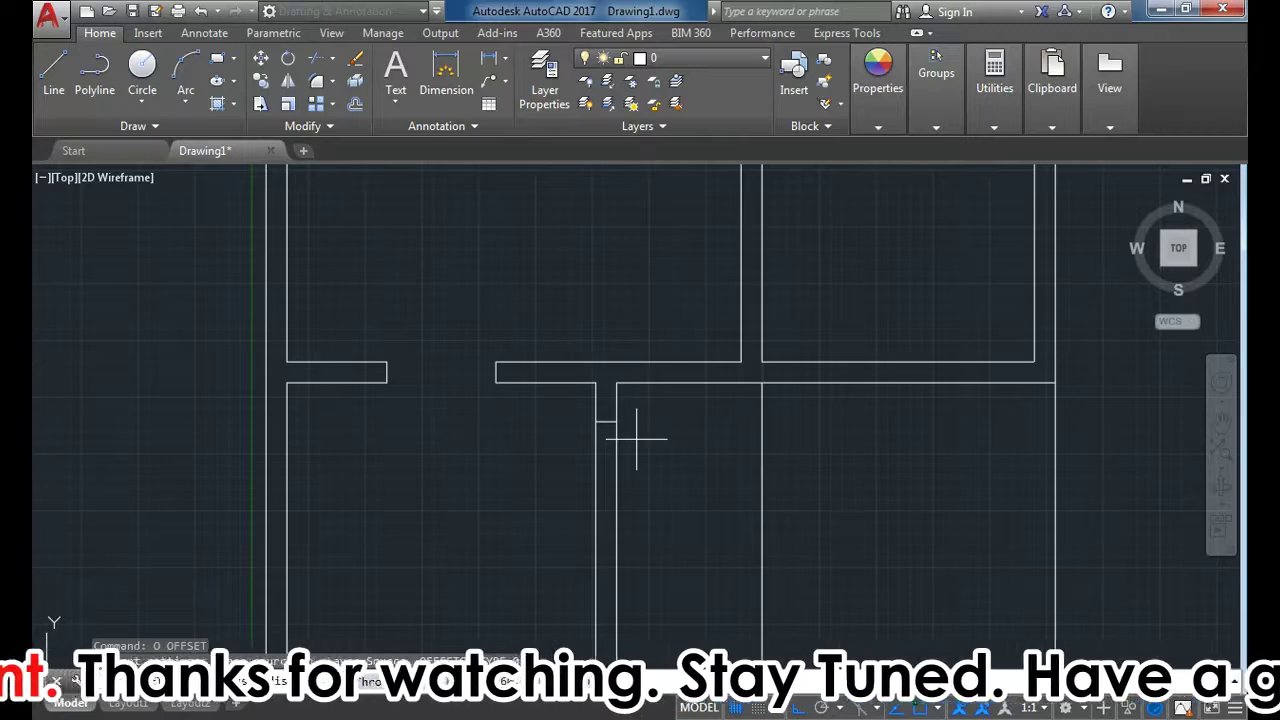
key("Return")
left_click(600, 421)
left_click(594, 486)
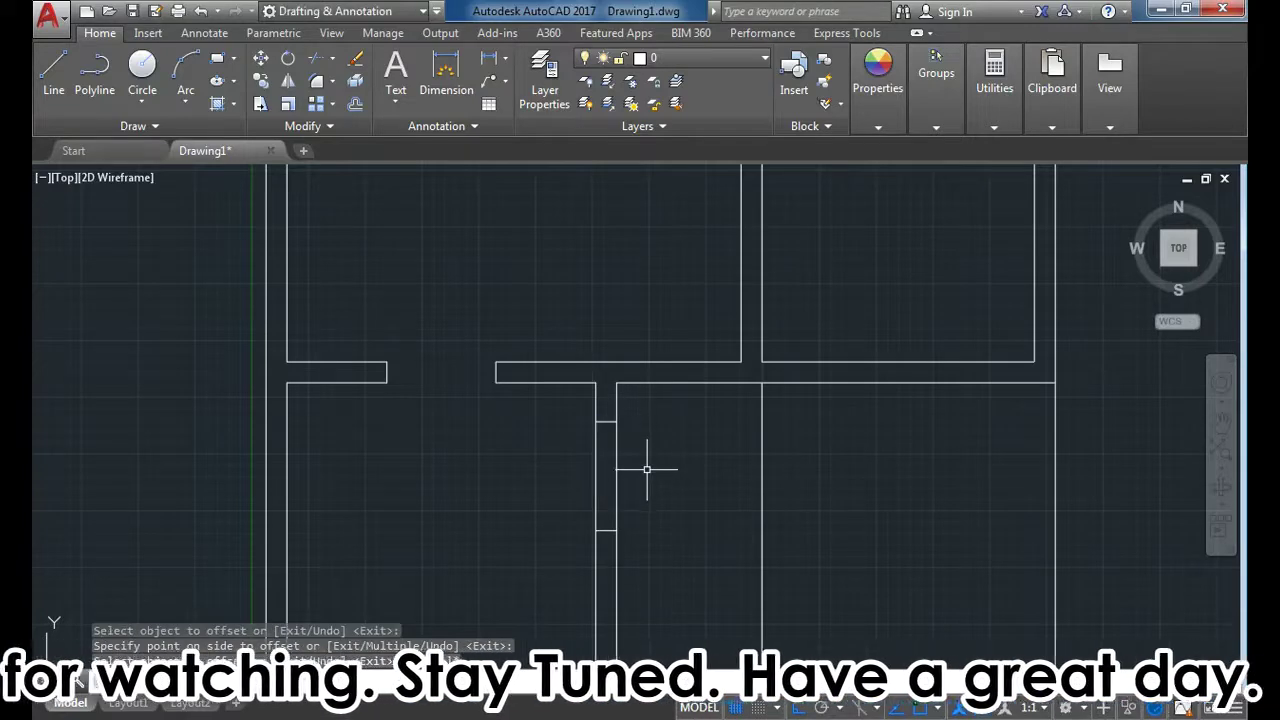
Step: Trim the vertical wall between those jambs to form the second doorway
type("tr")
key("Return")
key("Return")
left_click(643, 466)
left_click(534, 500)
Step: Begin drawing a column box line at the bottom wall
scroll(580, 434, "down", 3)
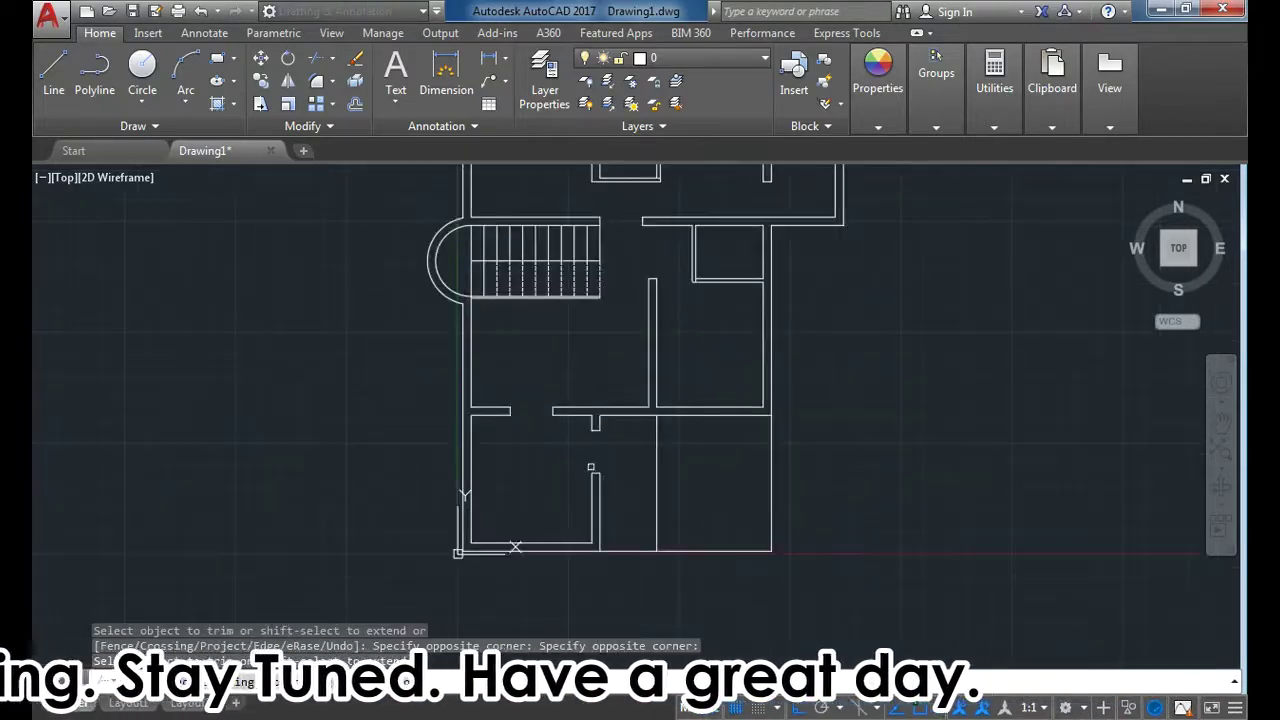
scroll(637, 492, "up", 3)
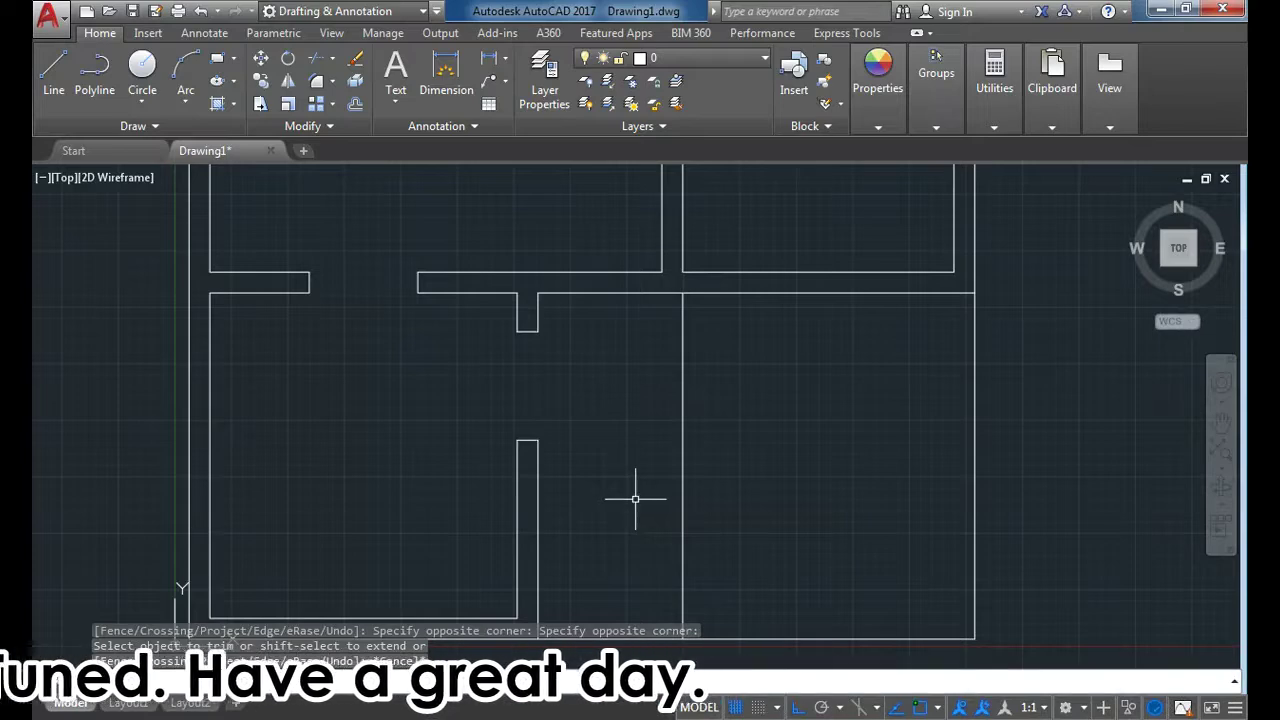
scroll(635, 498, "down", 3)
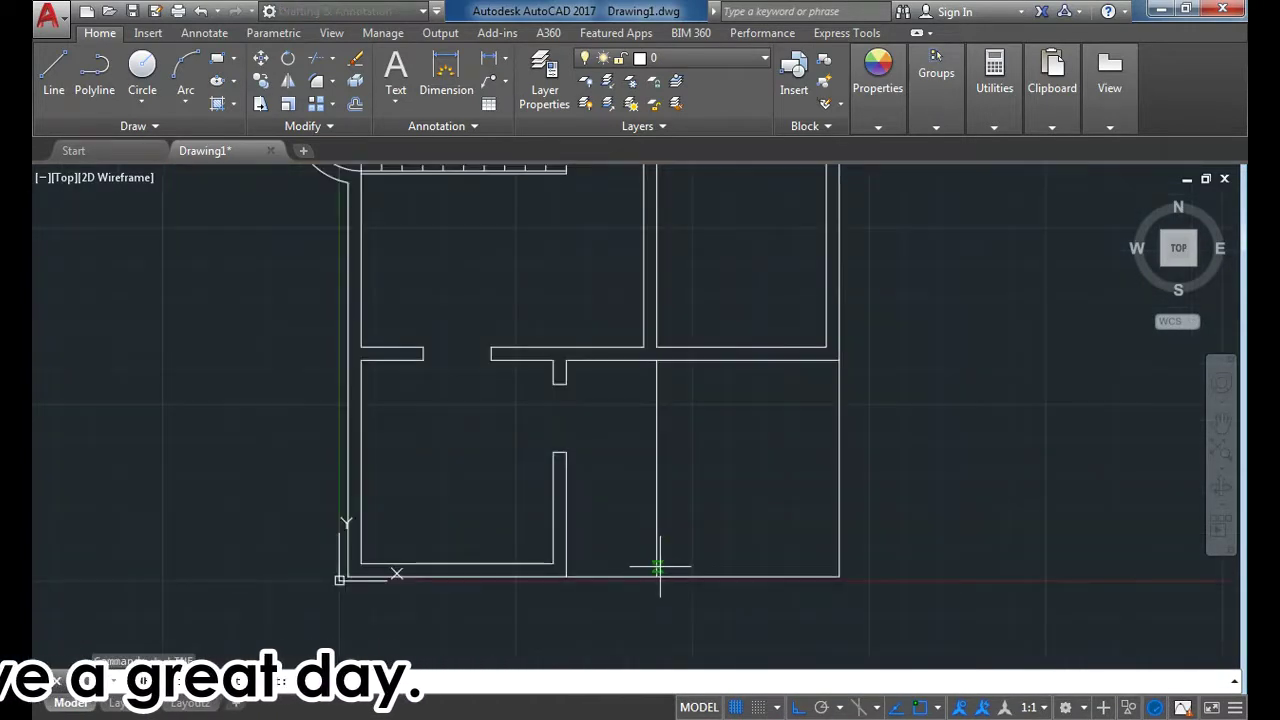
type("l")
key("Return")
scroll(651, 580, "up", 3)
left_click(615, 584)
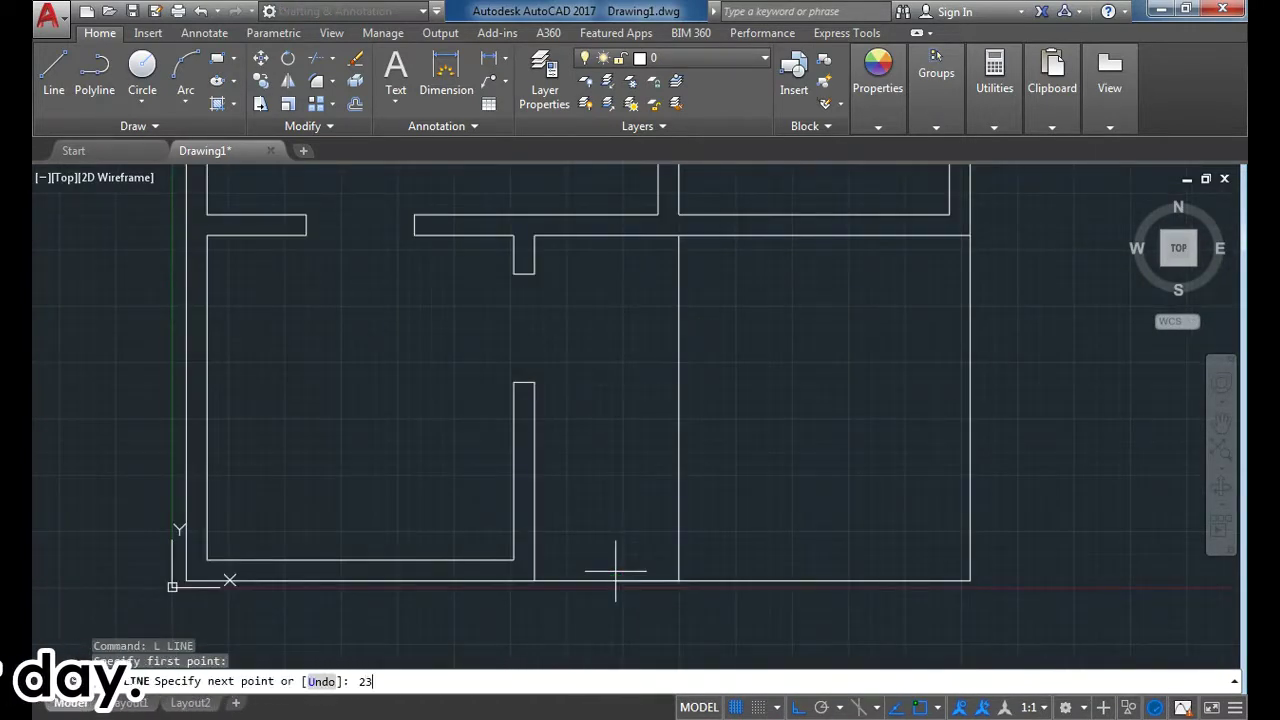
Step: Draw a 23-unit square column box with a corner-to-corner diagonal at the partition
key("Return")
type("23")
key("Return")
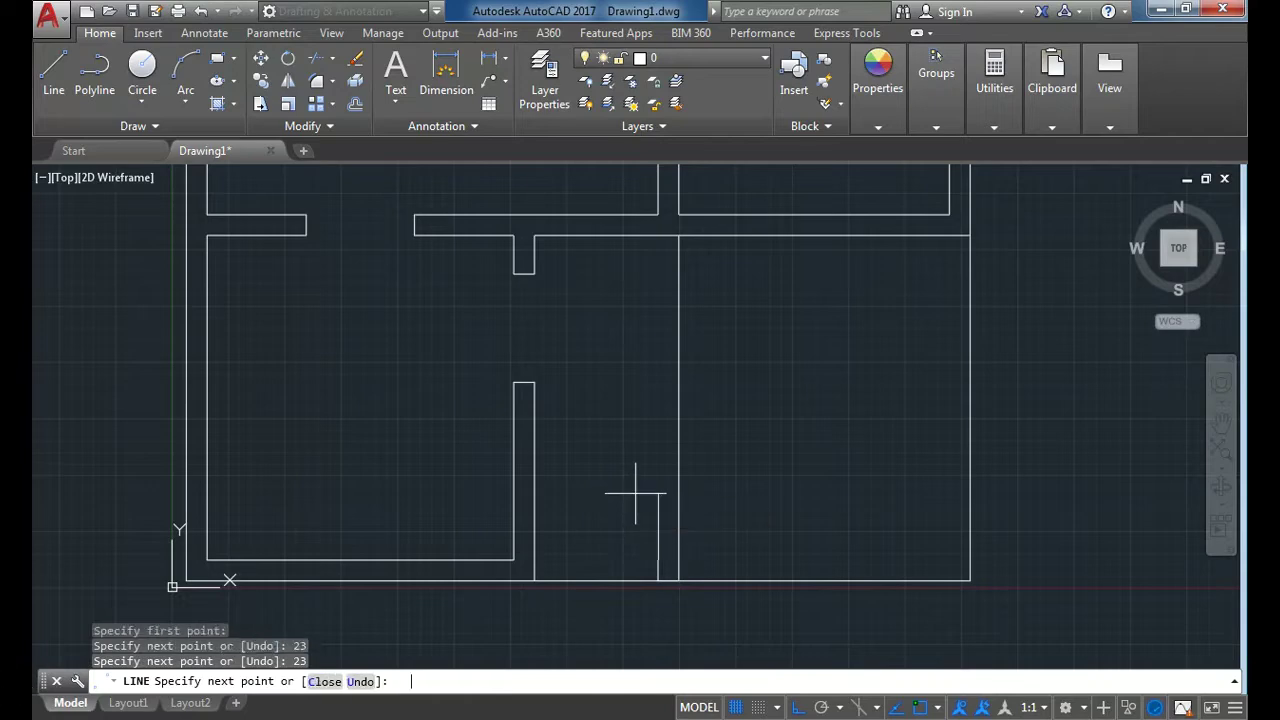
type("23")
key("Return")
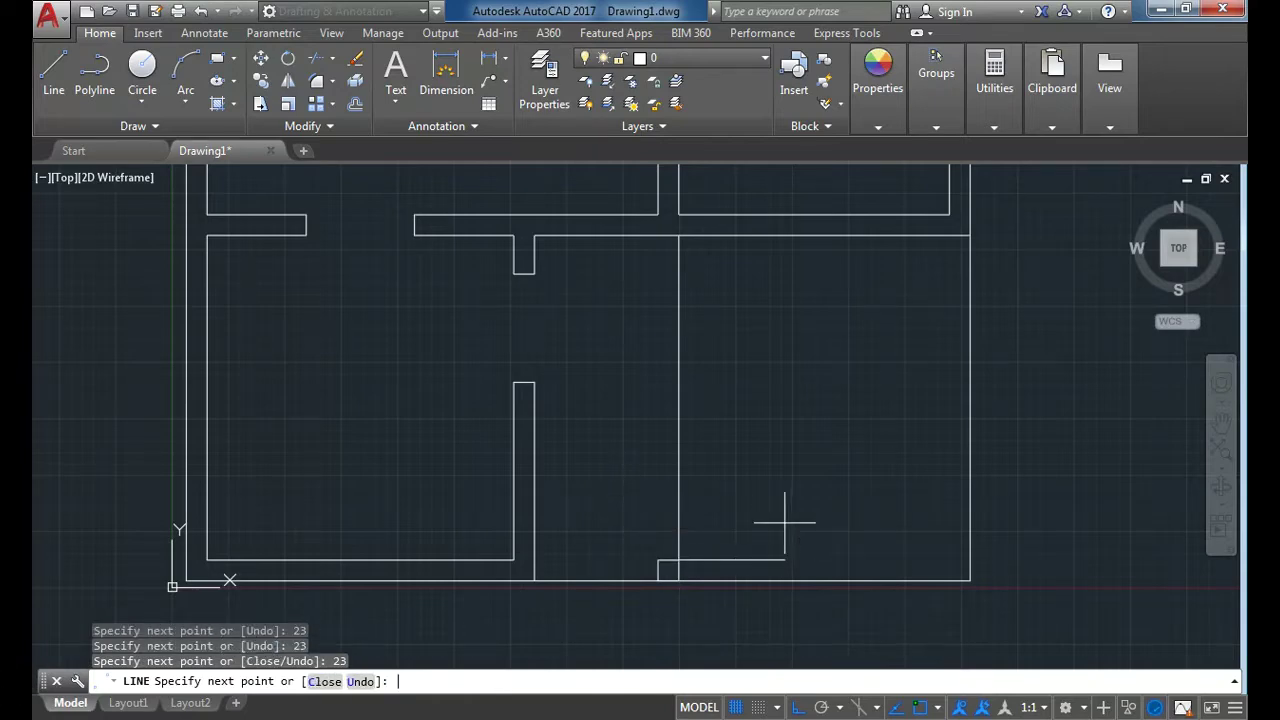
scroll(720, 578, "up", 4)
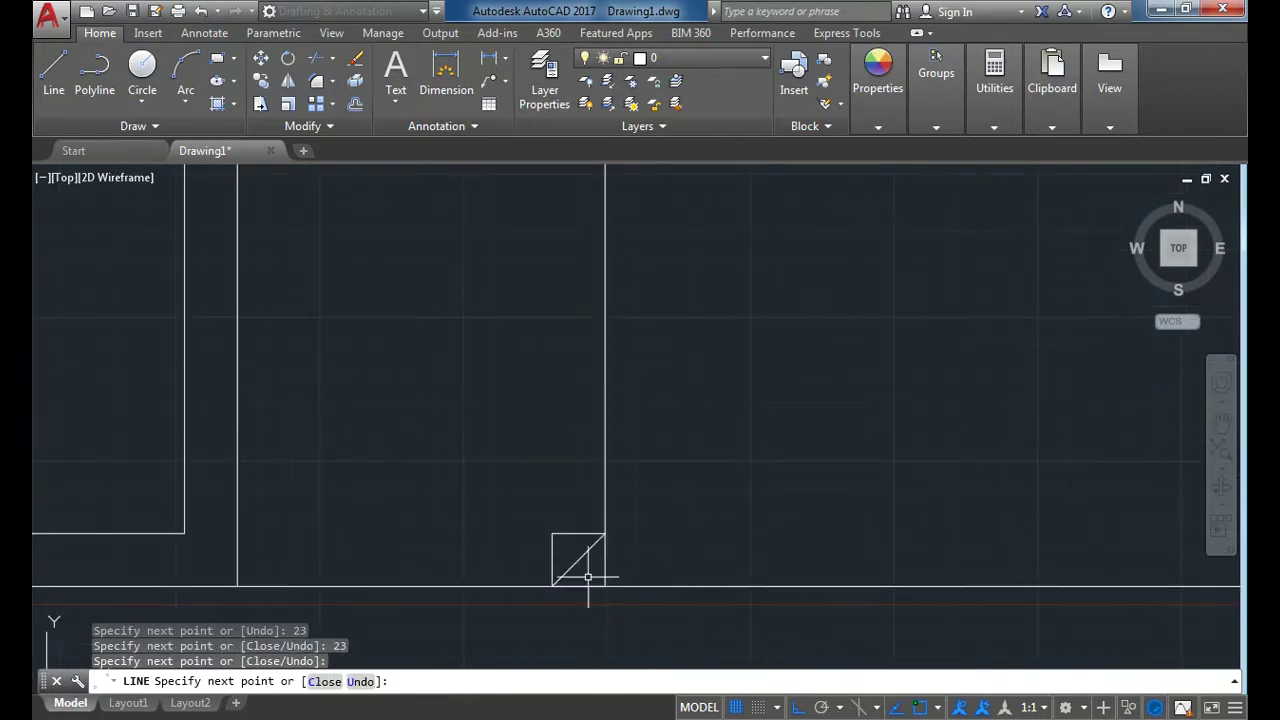
key("Return")
key("Return")
left_click(552, 533)
left_click(604, 586)
key("Escape")
Step: Erase the stray line next to the column box
left_click(528, 573)
left_click(634, 600)
key("Delete")
Step: Copy the crossed column box to the lower-right corner of the bottom wall
scroll(620, 600, "down", 2)
left_click(536, 515)
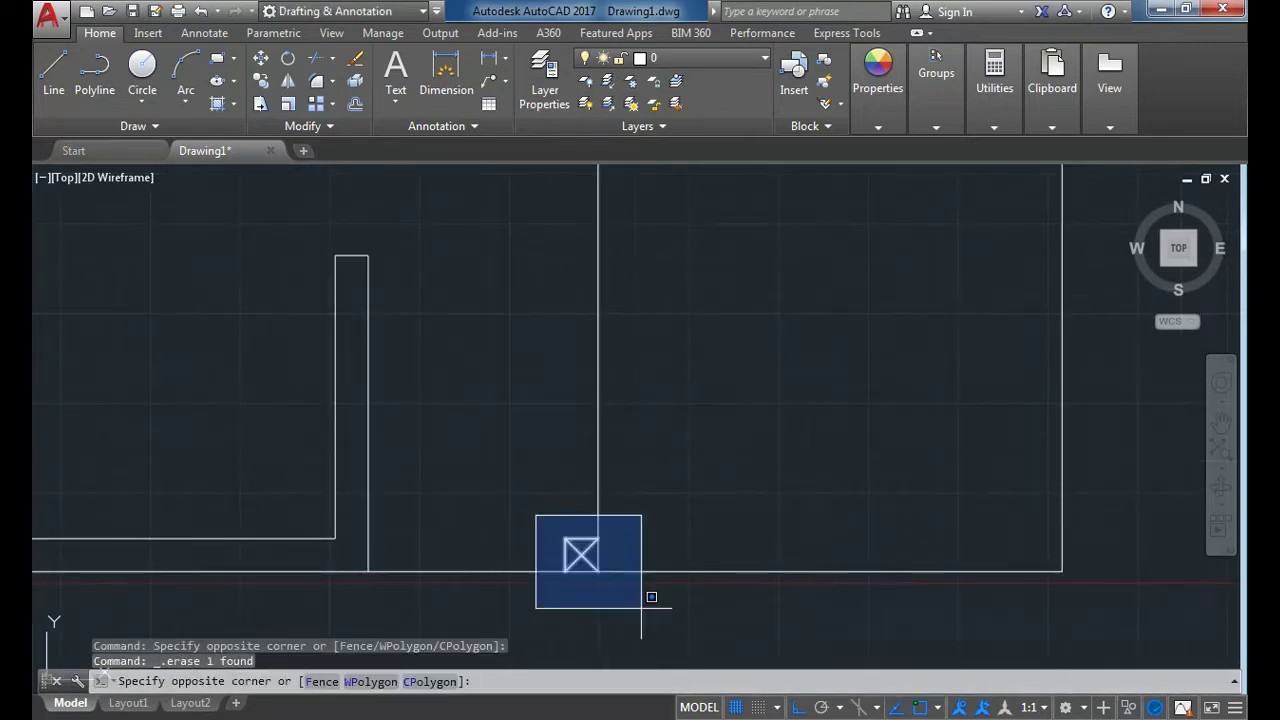
left_click(641, 607)
left_click(260, 80)
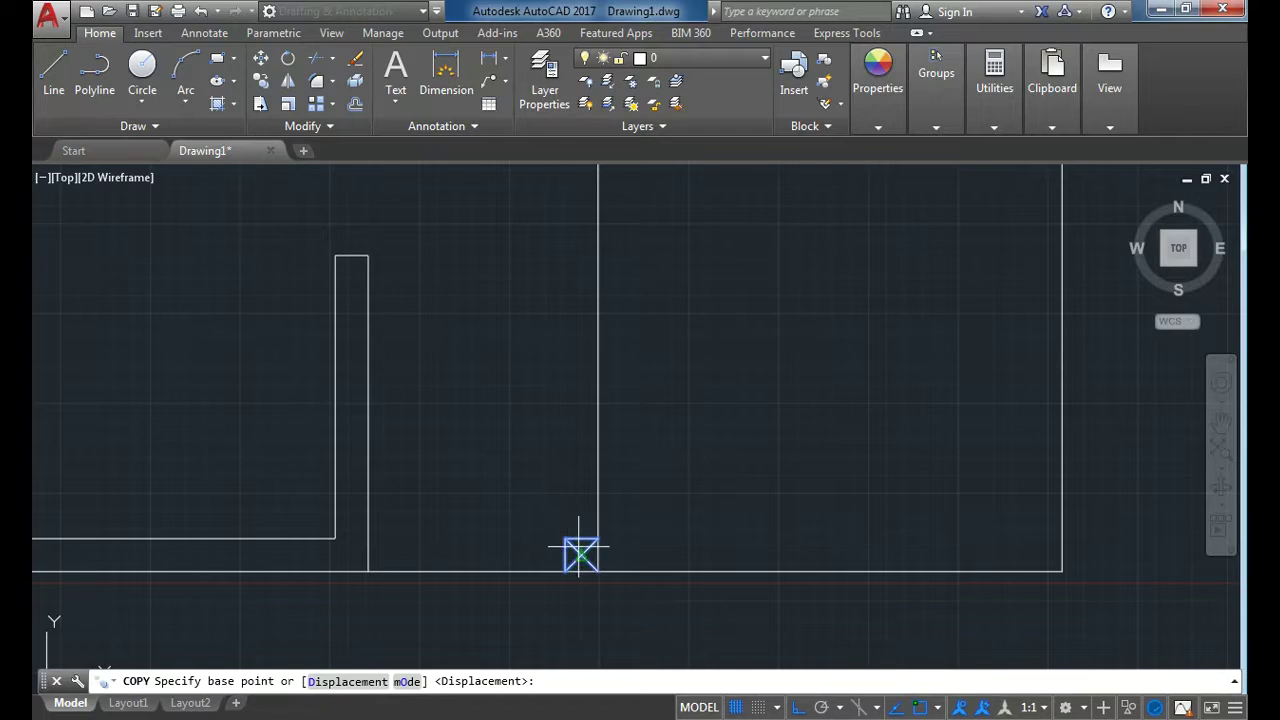
left_click(598, 571)
left_click(1023, 571)
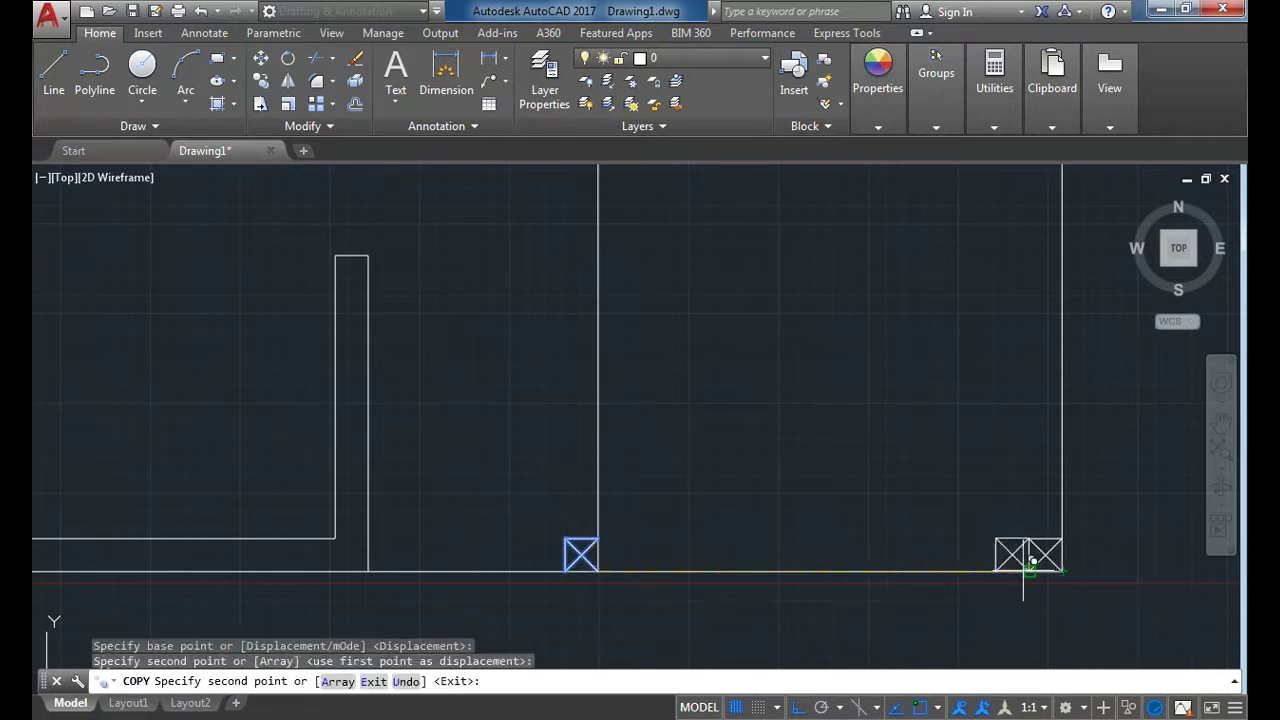
key("Escape")
scroll(868, 543, "down", 3)
scroll(720, 494, "up", 1)
scroll(787, 452, "down", 3)
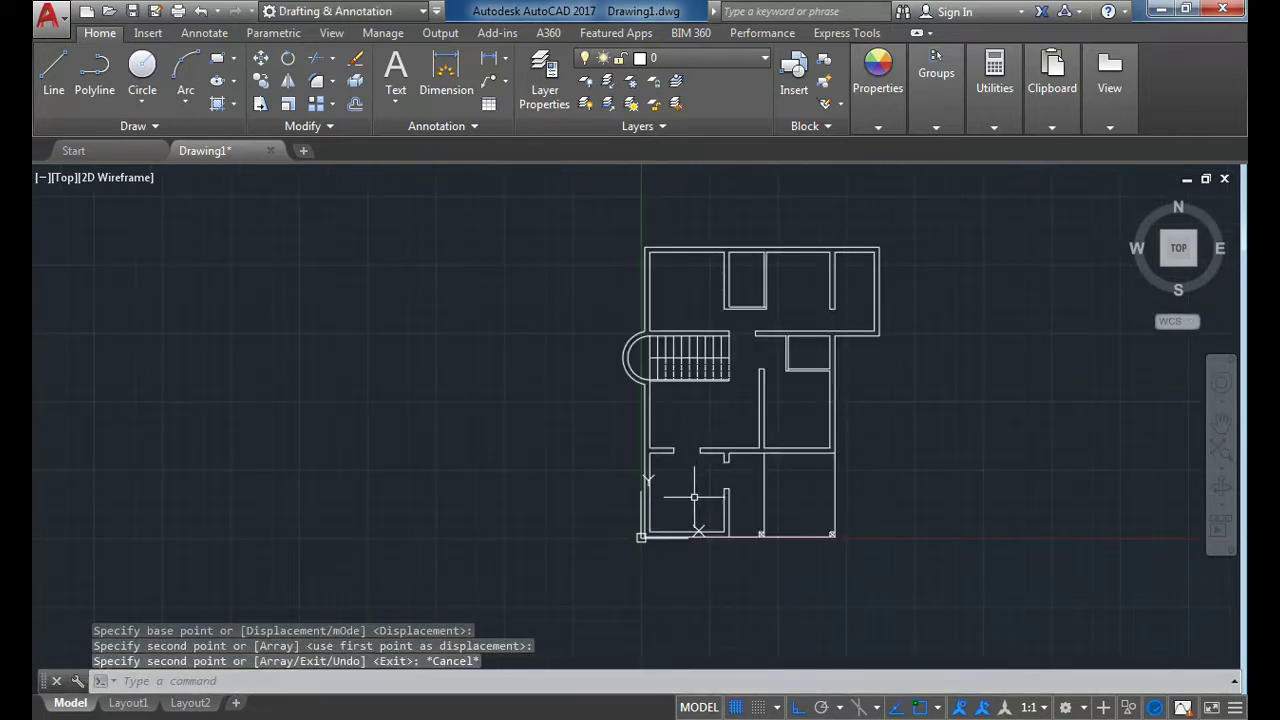
scroll(796, 440, "up", 2)
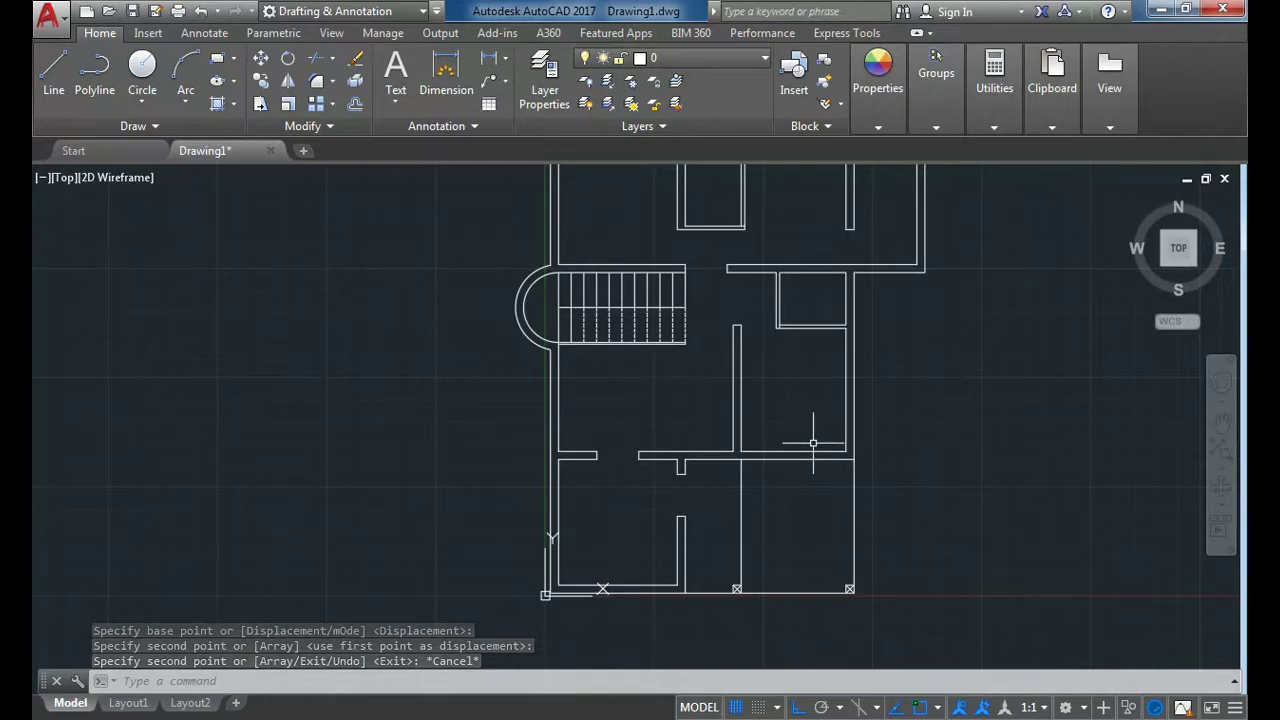
Step: Draw a short line across the bottom wall of the lower-left room
scroll(603, 595, "up", 2)
scroll(612, 597, "up", 2)
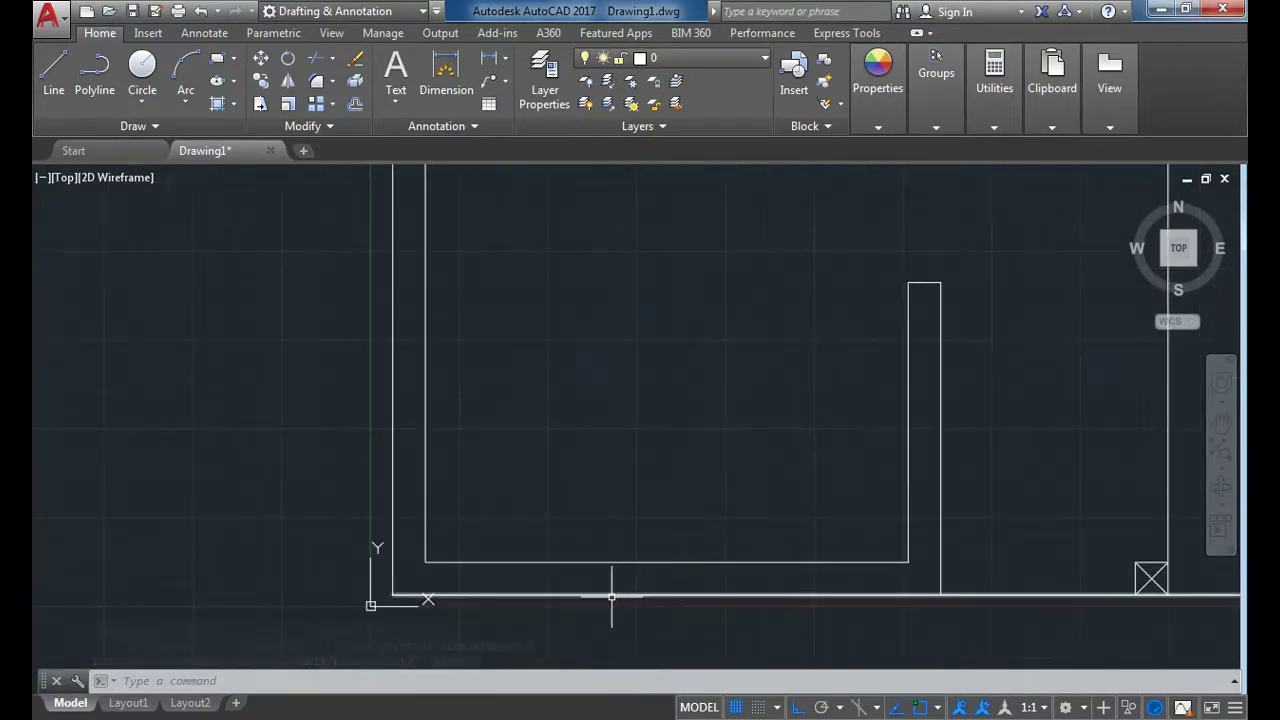
type("l")
key("Return")
left_click(667, 562)
left_click(667, 594)
key("Escape")
Step: Offset the cross line 60 units to the left and to the right
type("o")
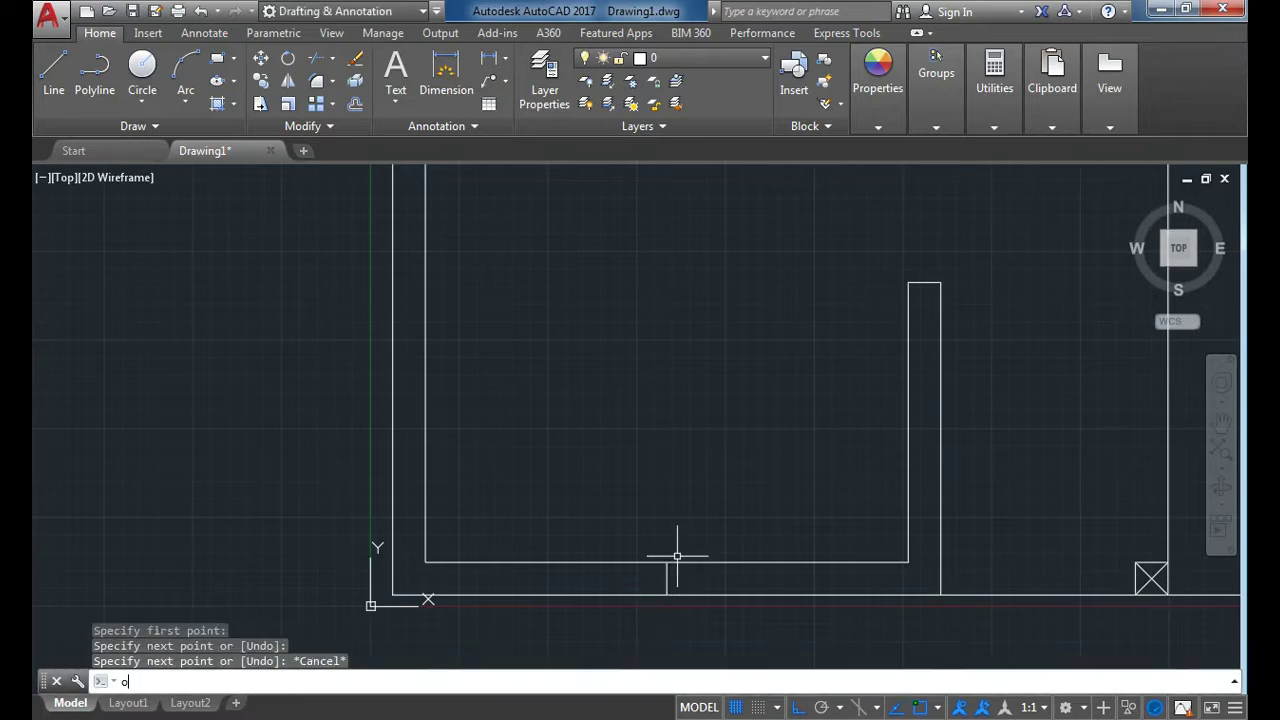
key("Return")
type("60")
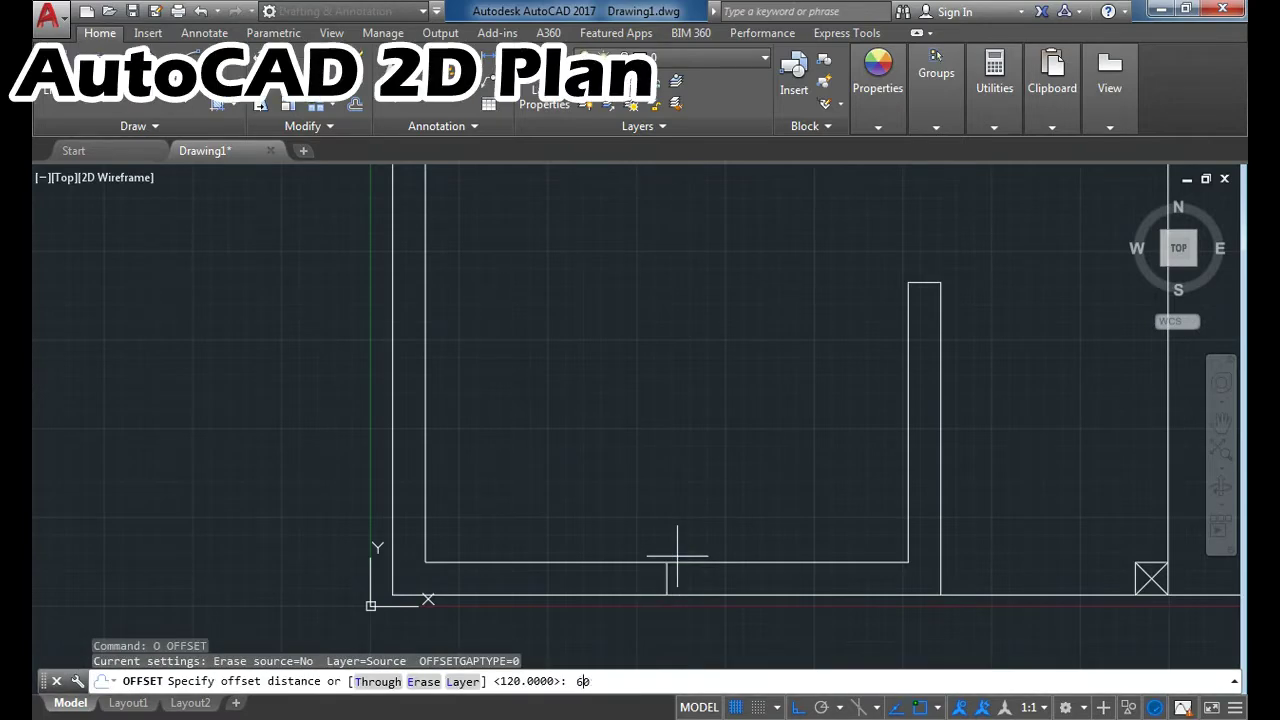
key("Return")
left_click(667, 583)
left_click(629, 586)
left_click(667, 584)
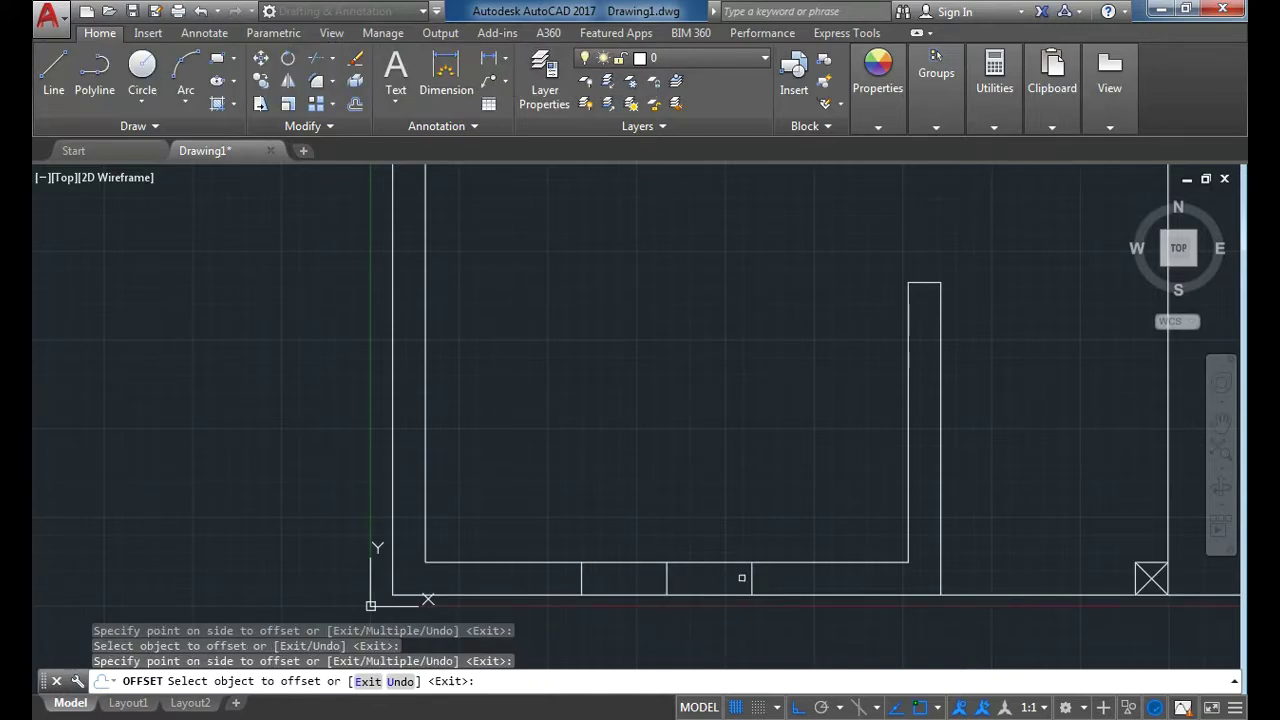
left_click(691, 582)
key("Escape")
Step: Grip-stretch the middle cross line's endpoint to reshape it
left_click_drag(673, 580, 657, 581)
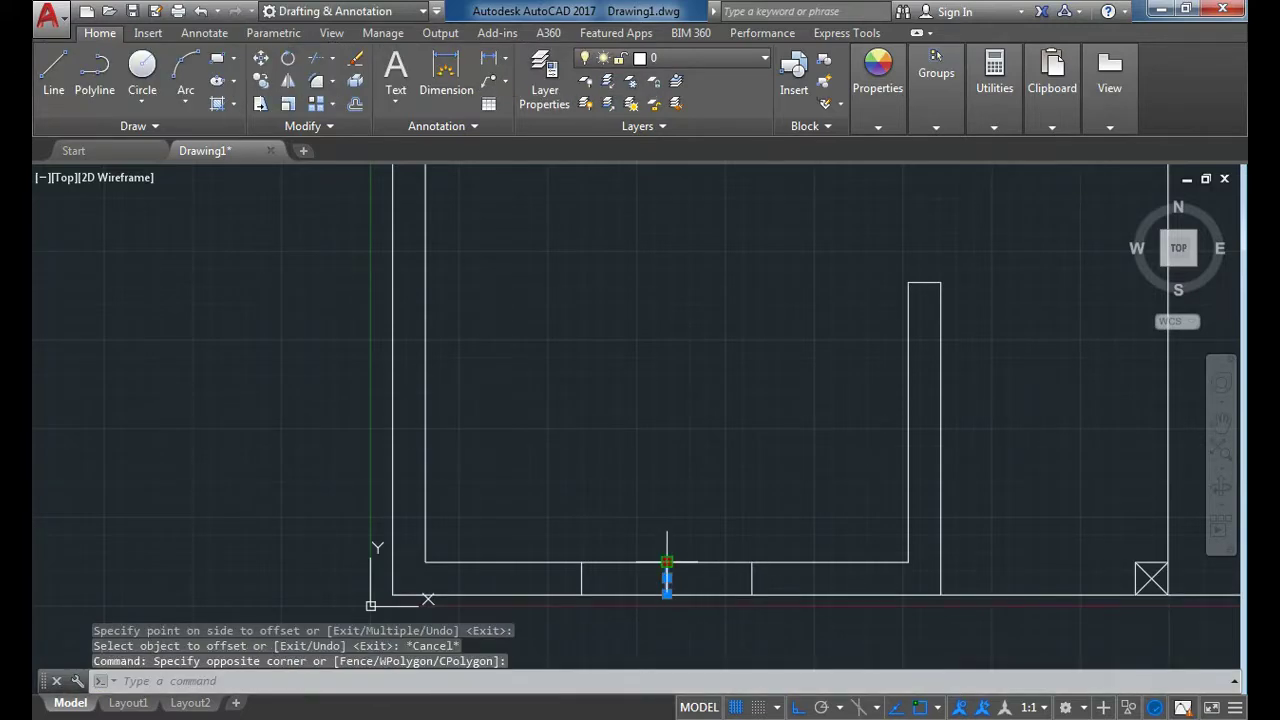
left_click(667, 561)
left_click(751, 578)
left_click(667, 593)
left_click(595, 575)
key("Escape")
scroll(571, 586, "down", 3)
scroll(571, 517, "up", 3)
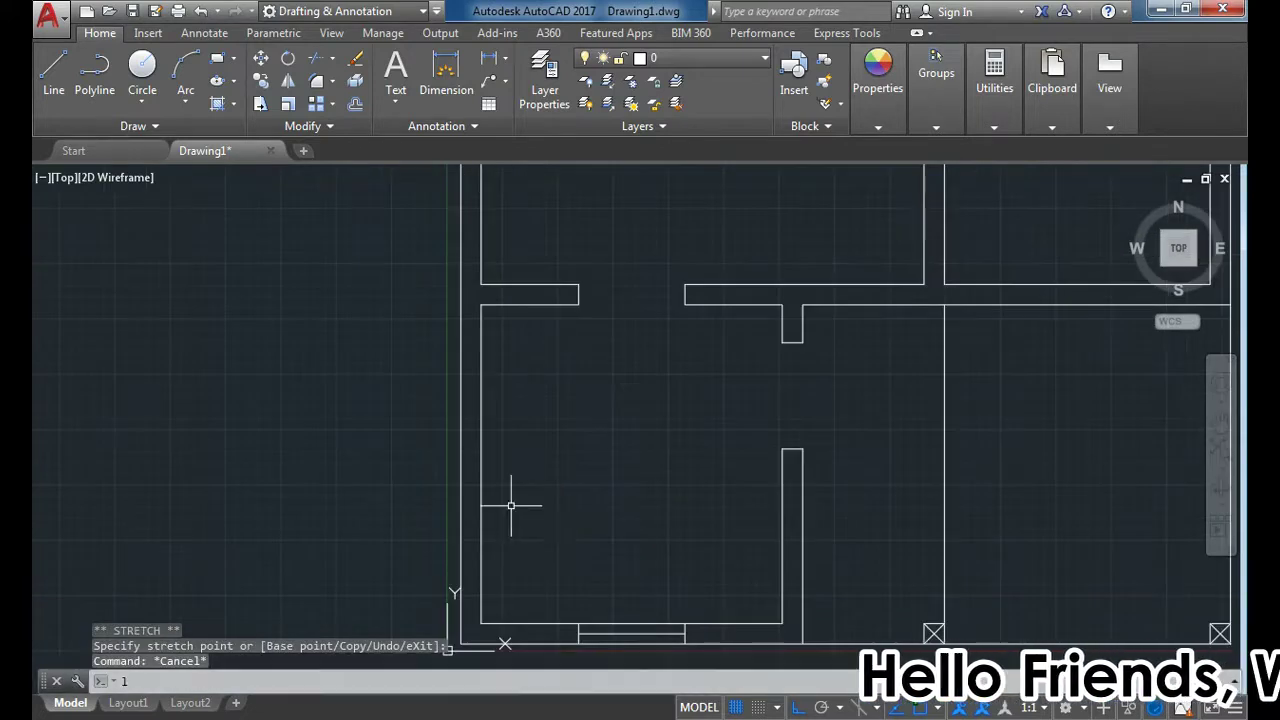
Step: Draw a short cross line in the lower-left room's left wall and offset it to both sides
key("Return")
left_click(481, 464)
left_click(461, 464)
key("Escape")
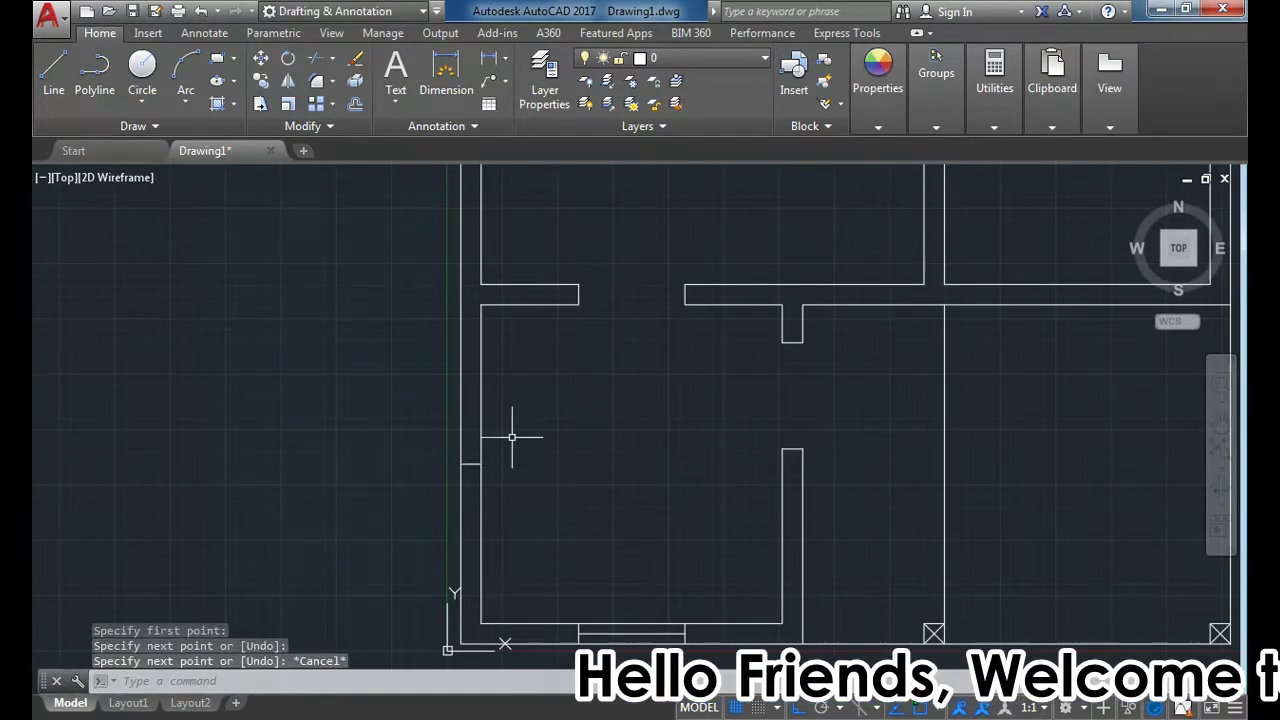
type("o")
key("Return")
key("Return")
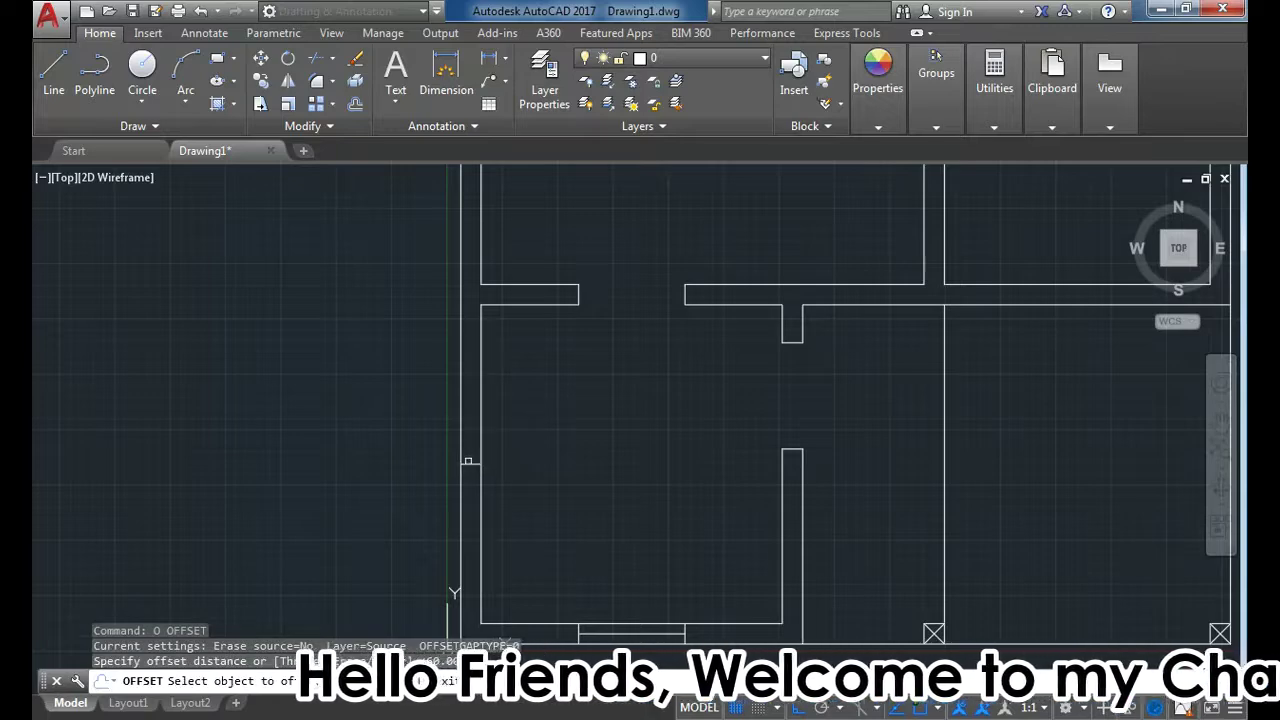
left_click(468, 461)
left_click(466, 438)
left_click(468, 464)
left_click(457, 500)
key("Return")
Step: Stretch the middle cross line's end to shape the first left-wall window
left_click(467, 464)
left_click(461, 464)
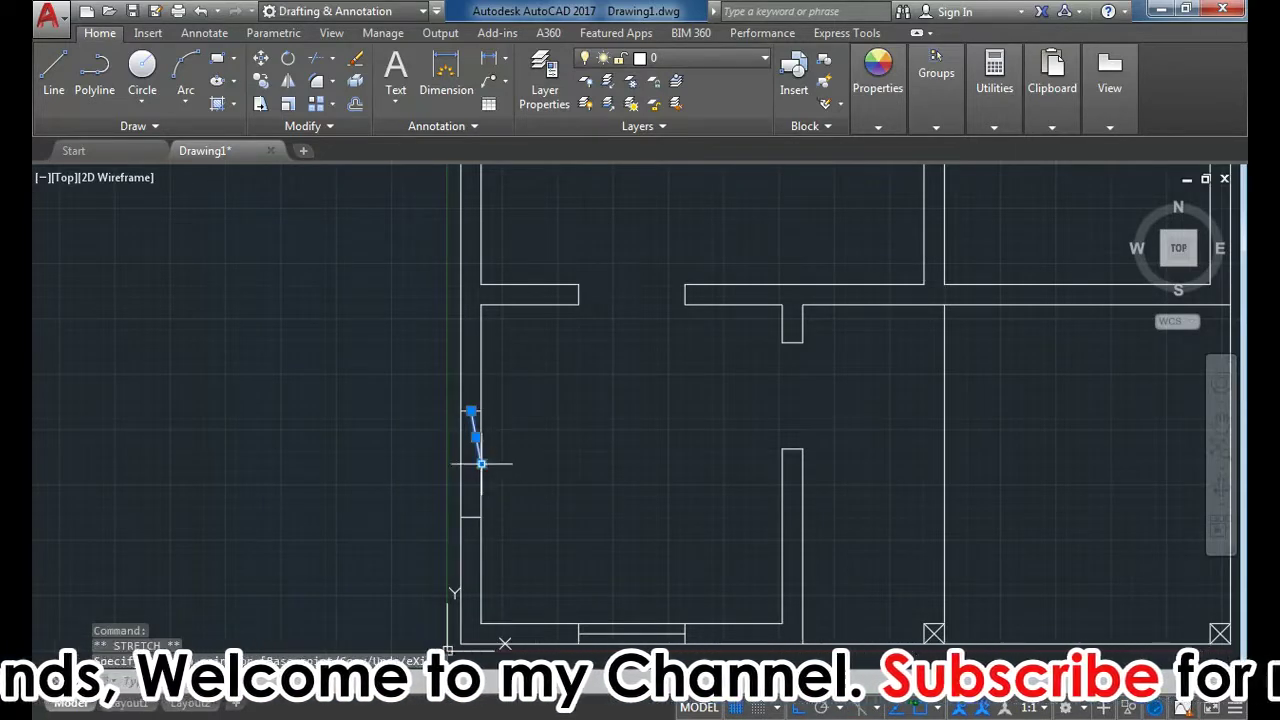
left_click(481, 463)
scroll(500, 400, "down", 5)
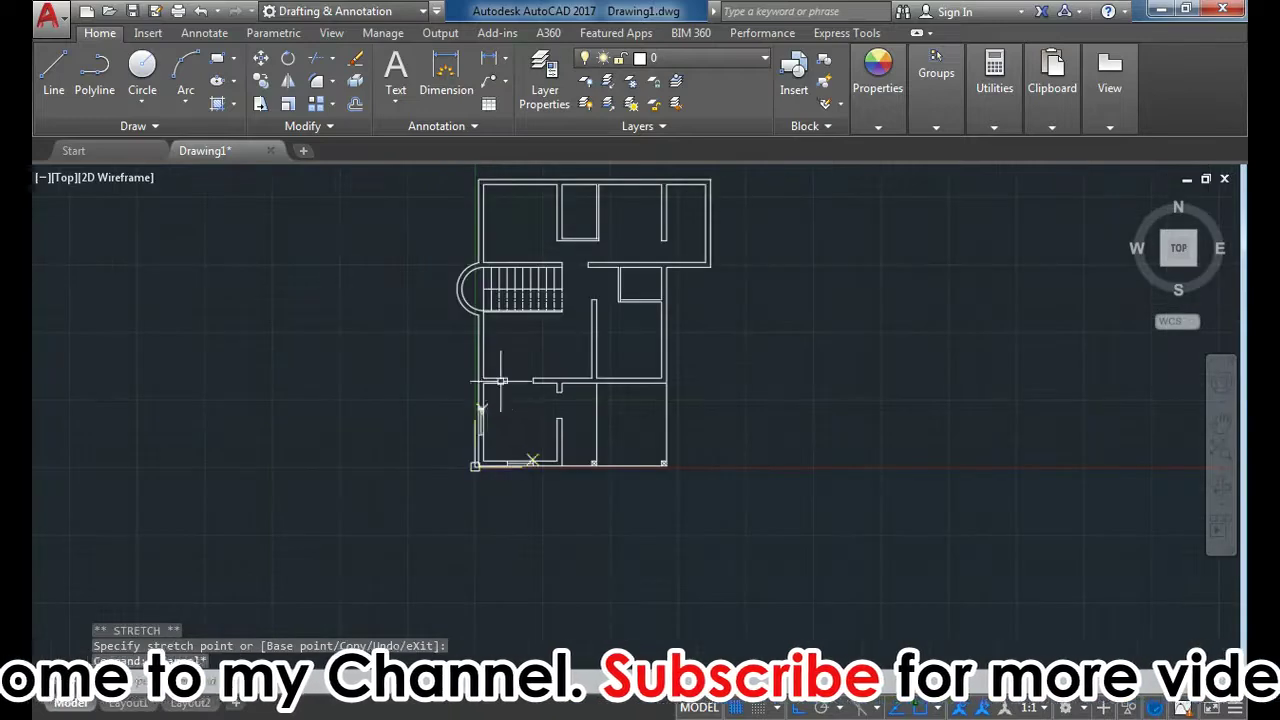
scroll(521, 344, "up", 2)
scroll(513, 345, "up", 2)
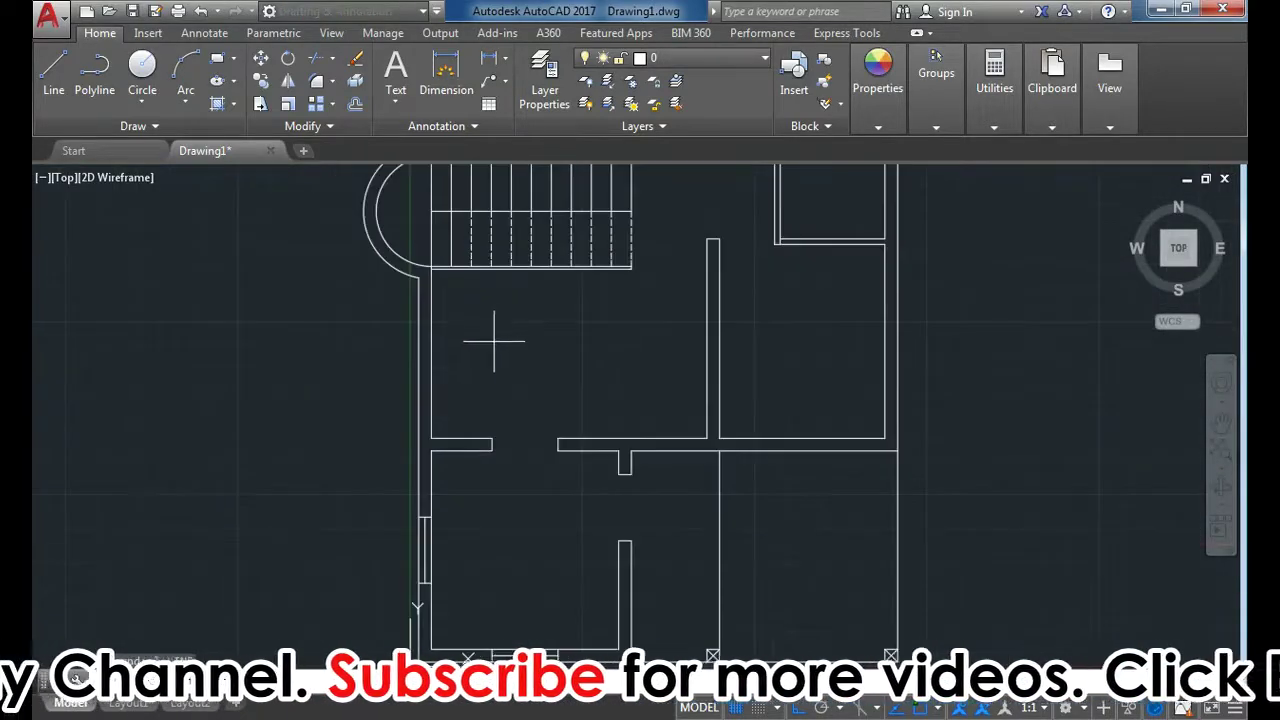
Step: Draw a cross line in the left wall below the staircase and offset it to both sides
left_click(418, 357)
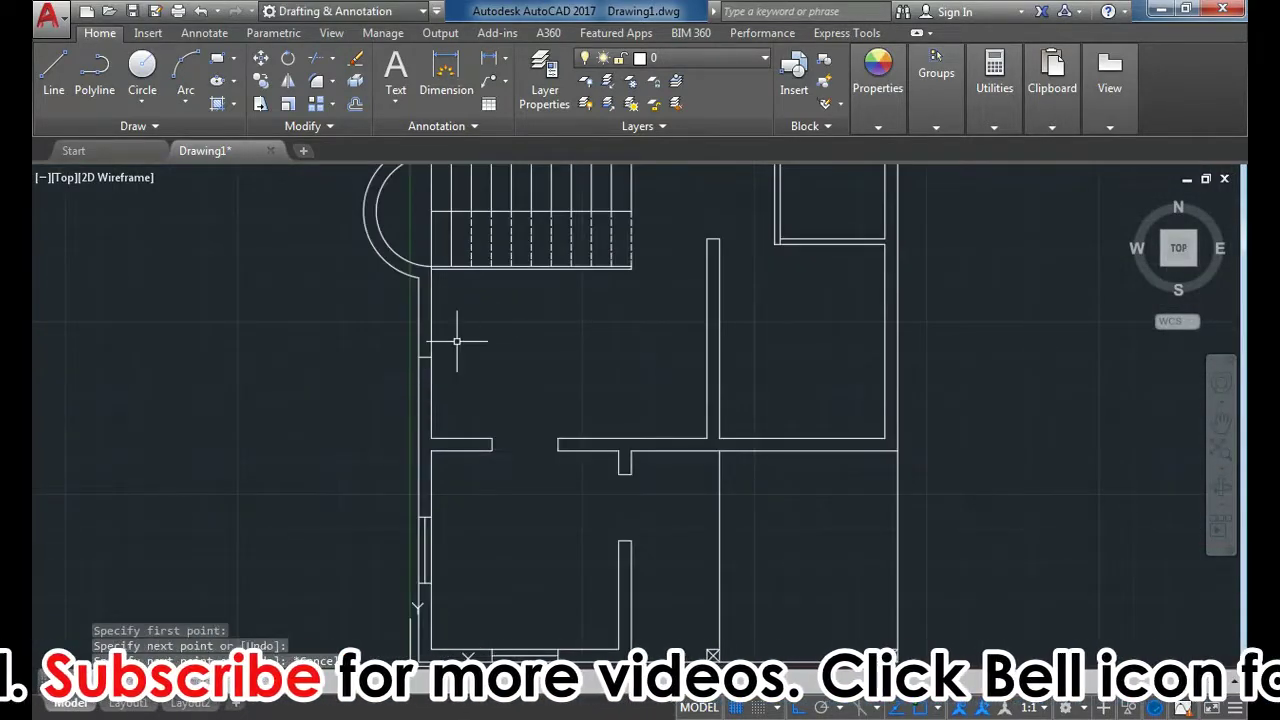
type("o")
key("Return")
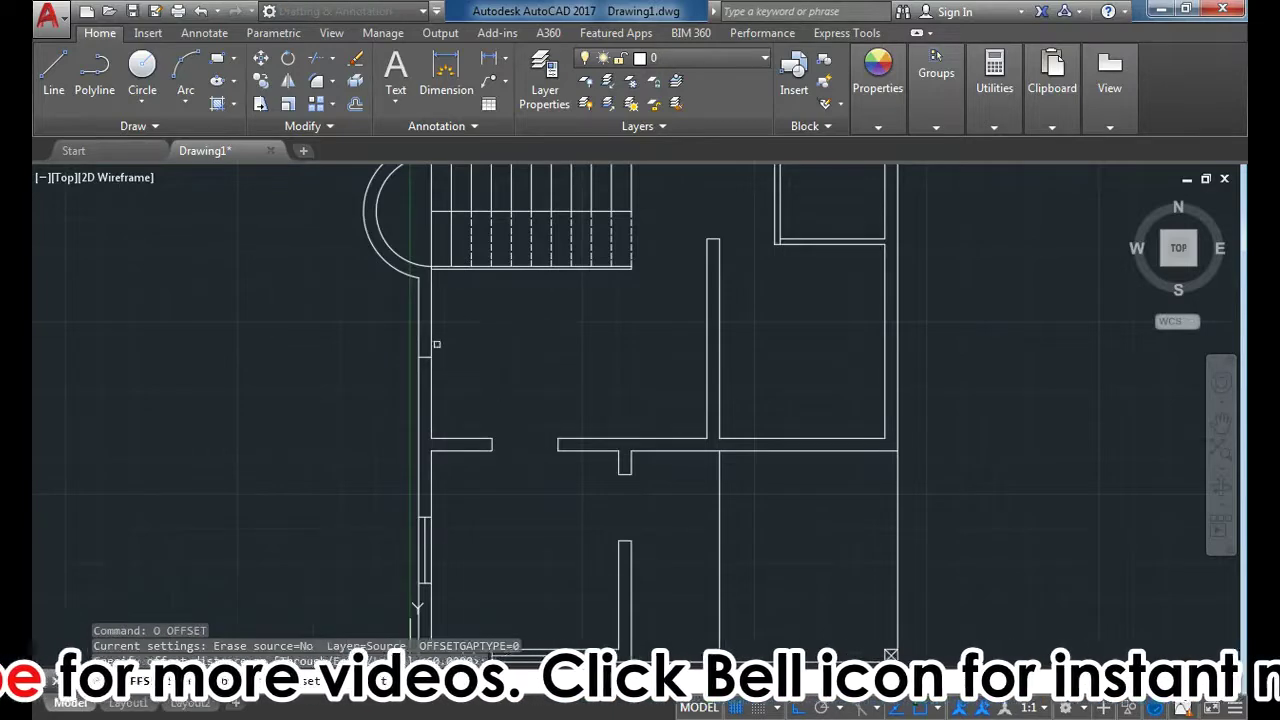
scroll(441, 350, "up", 6)
key("Return")
left_click(382, 378)
left_click(384, 264)
left_click(389, 377)
left_click(380, 408)
key("Escape")
Step: Stretch the middle line between the outer lines' midpoints so it runs vertically
left_click(370, 376)
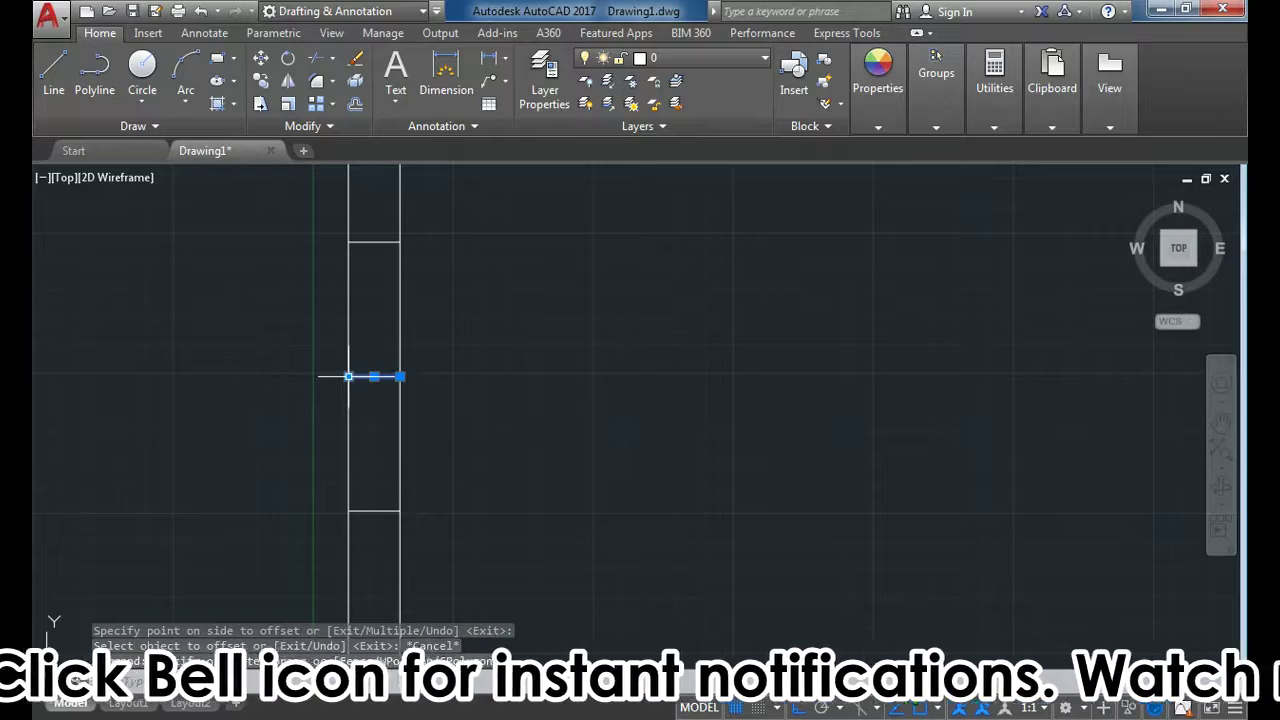
left_click(348, 376)
left_click(374, 242)
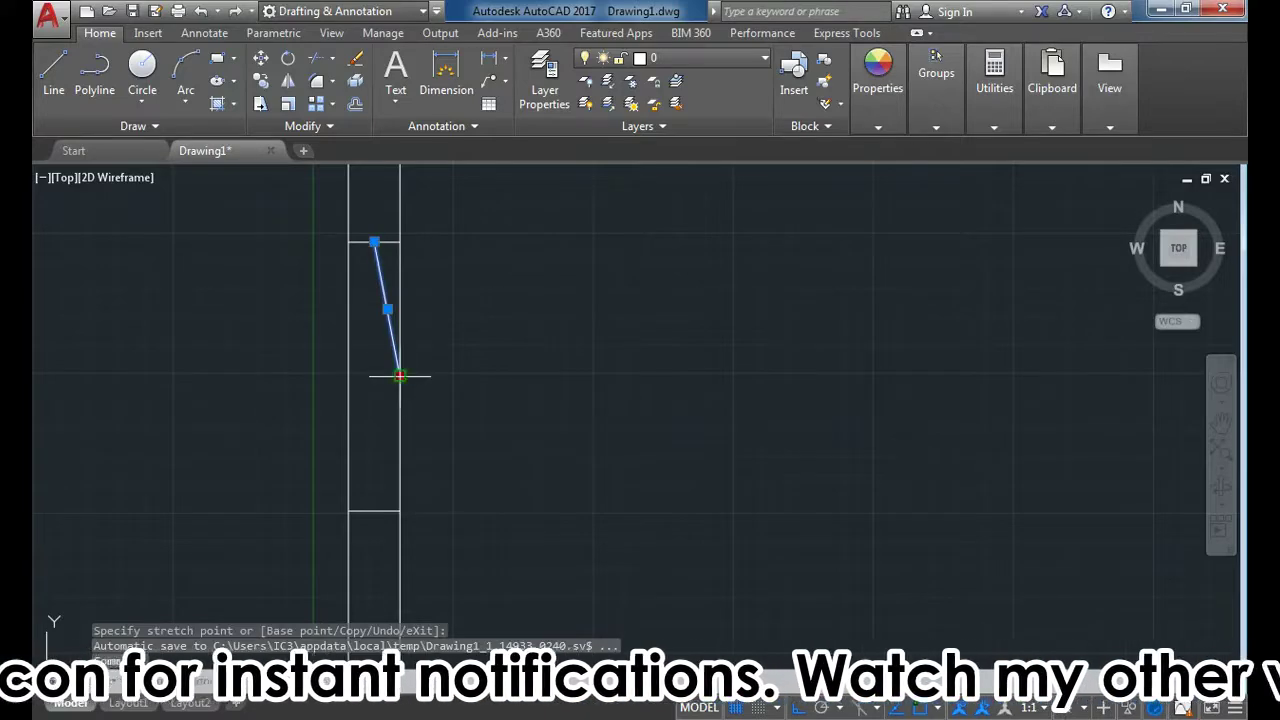
left_click(374, 510)
scroll(400, 410, "down", 5)
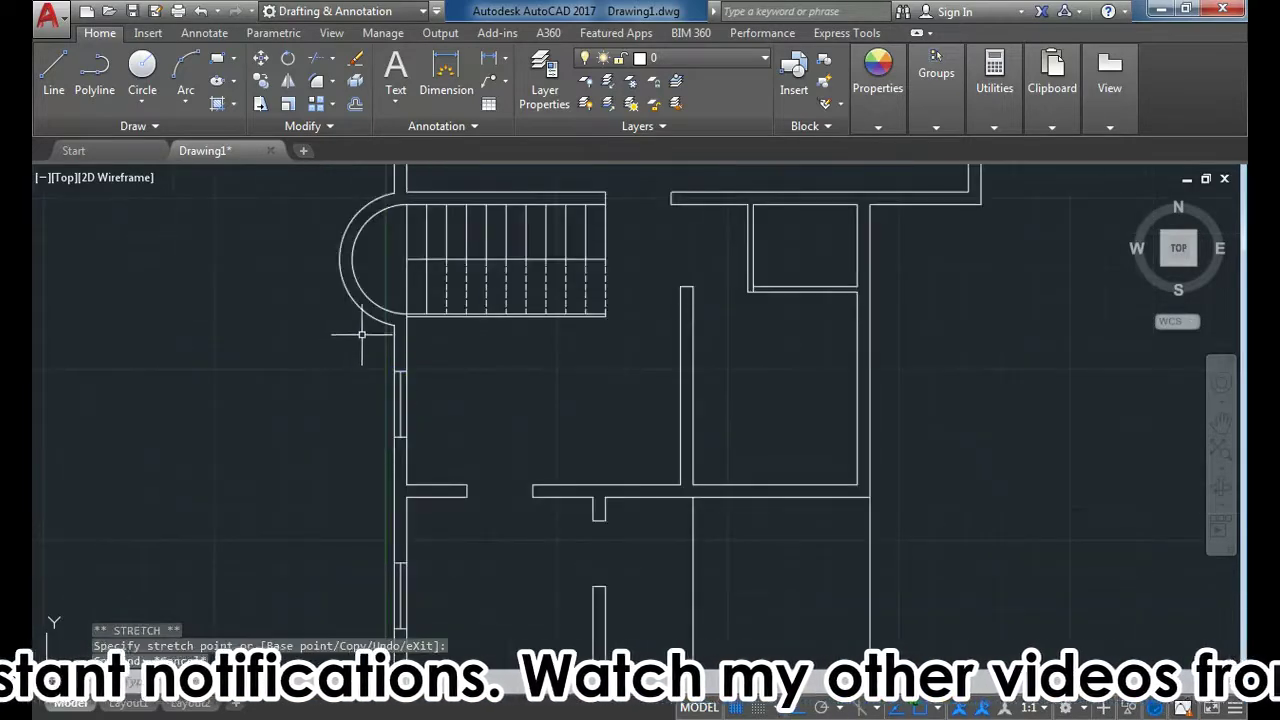
scroll(362, 335, "down", 2)
scroll(400, 320, "down", 2)
scroll(438, 298, "up", 2)
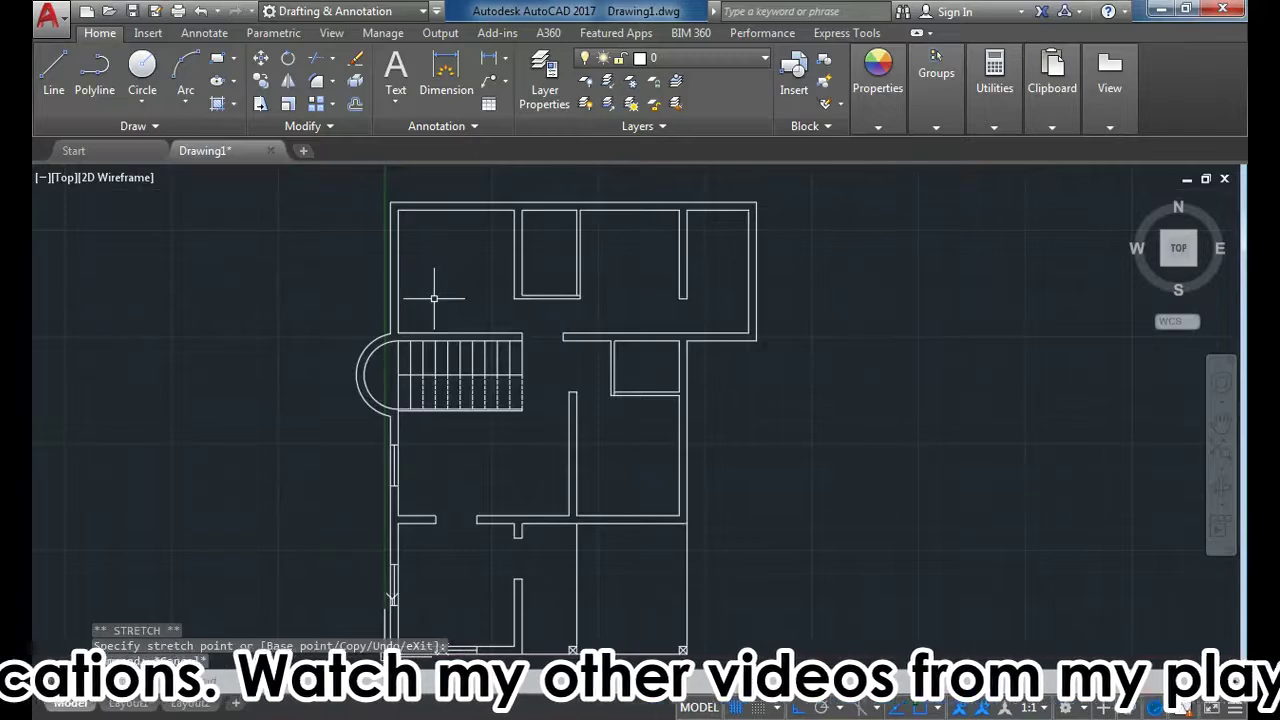
scroll(400, 480, "up", 2)
scroll(340, 530, "down", 2)
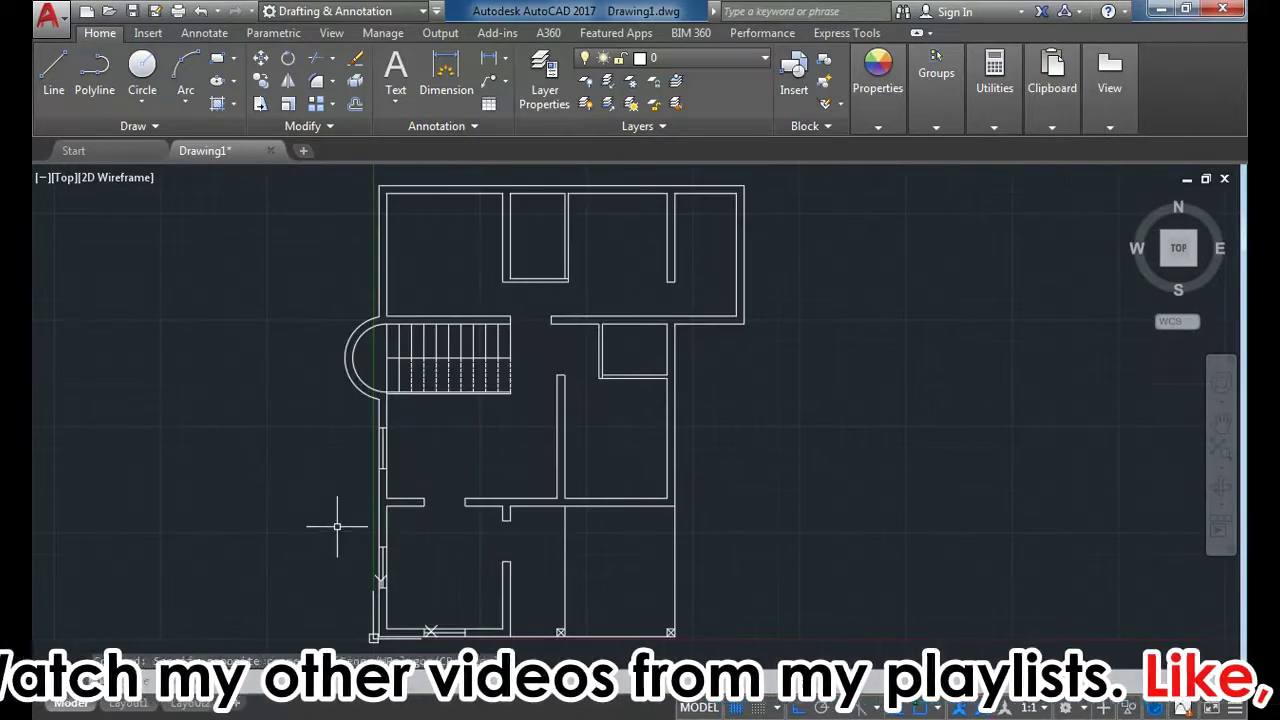
Step: Copy the window symbol into the upper-left room's left wall
left_click(337, 526)
left_click(434, 610)
left_click(260, 80)
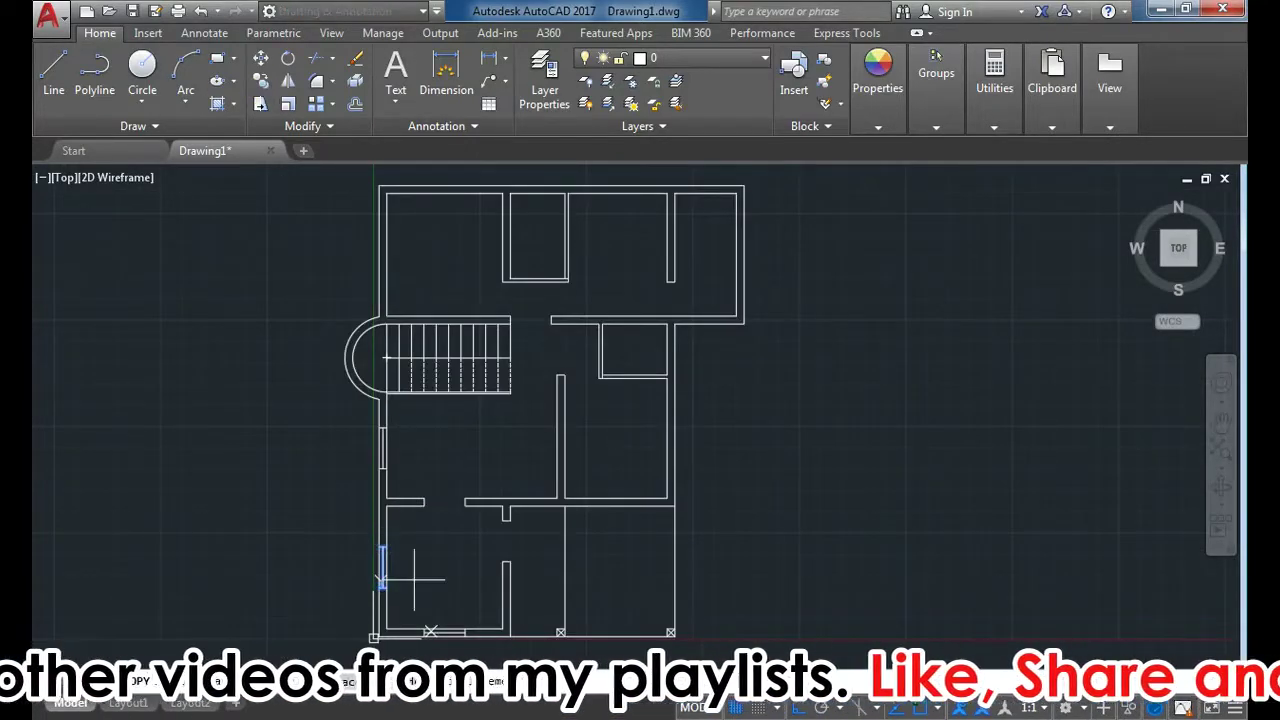
scroll(414, 578, "up", 1)
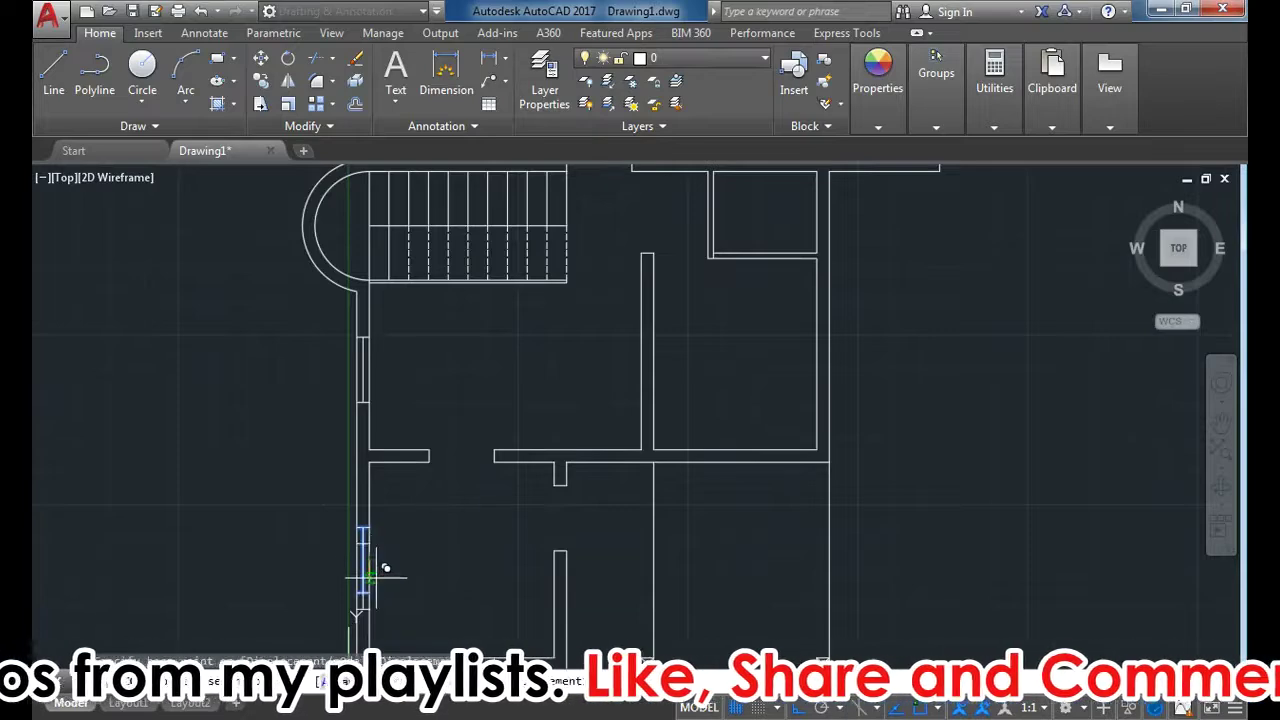
left_click(378, 568)
scroll(380, 571, "down", 3)
scroll(391, 378, "up", 3)
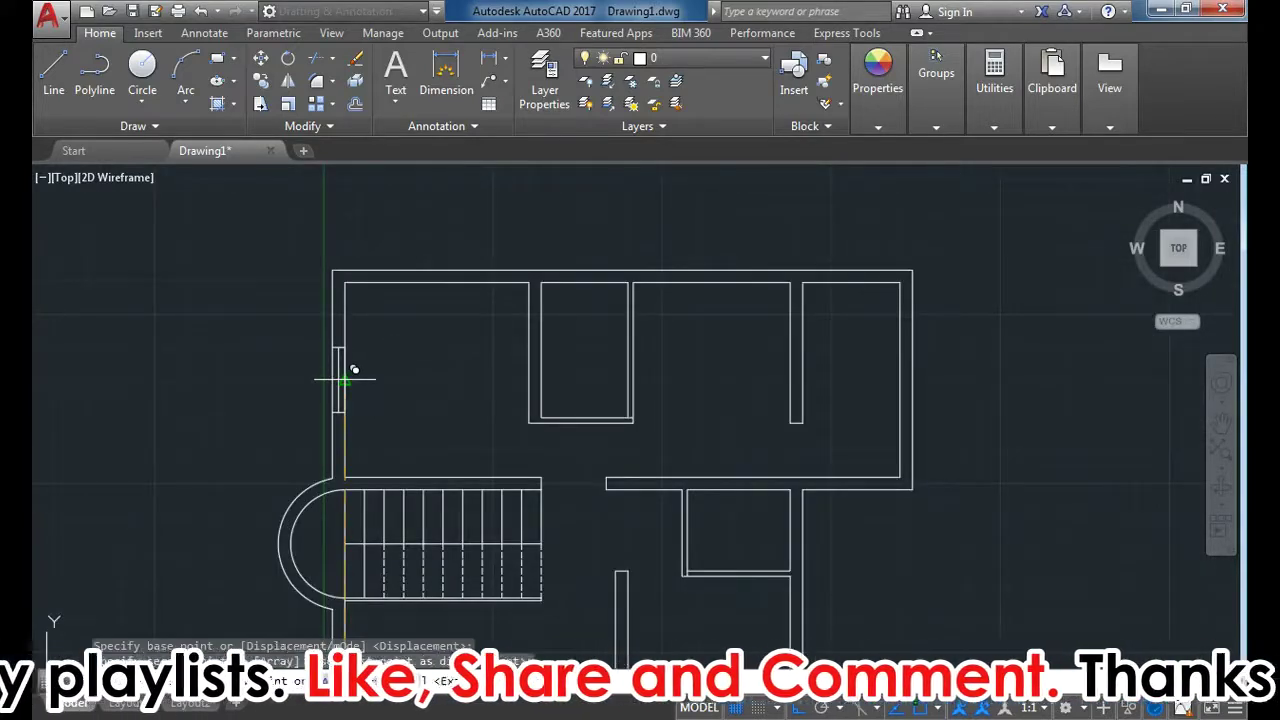
scroll(375, 315, "down", 3)
left_click(372, 516)
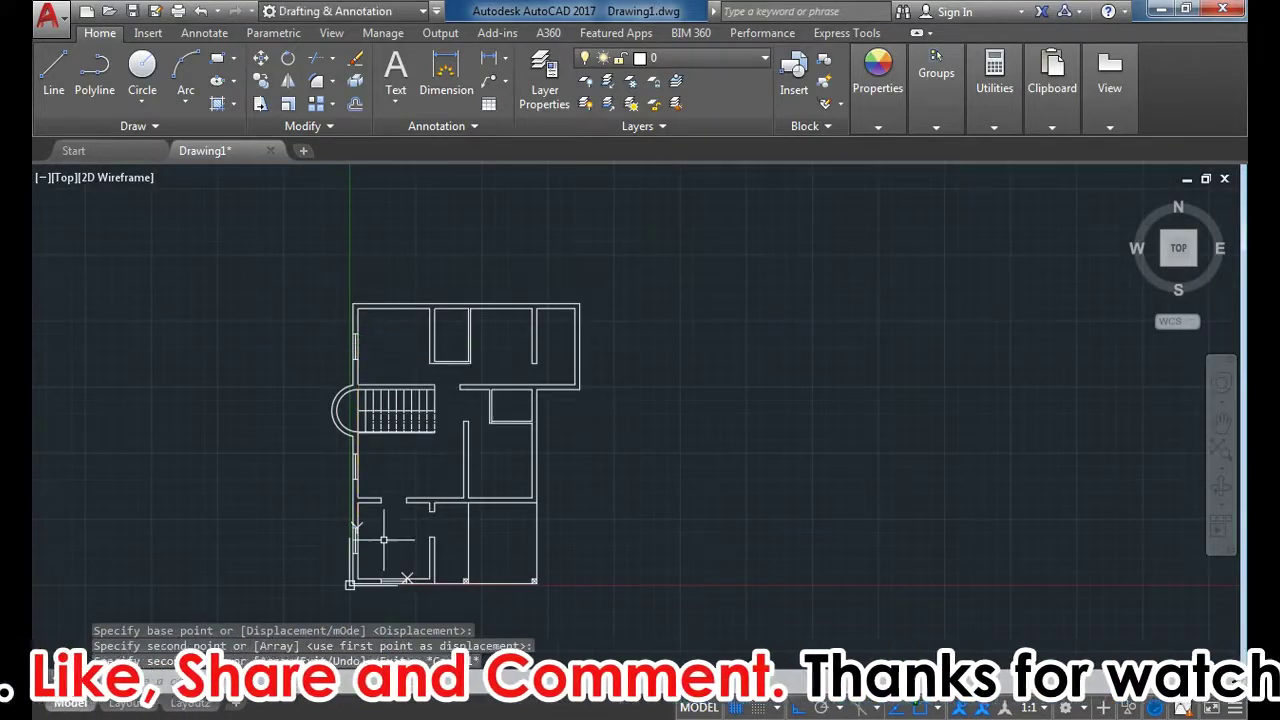
scroll(370, 518, "up", 2)
scroll(370, 518, "down", 3)
scroll(370, 518, "up", 3)
key("Escape")
Step: Copy the bottom-wall window onto the top wall above the upper-left room
left_click(368, 553)
left_click(433, 592)
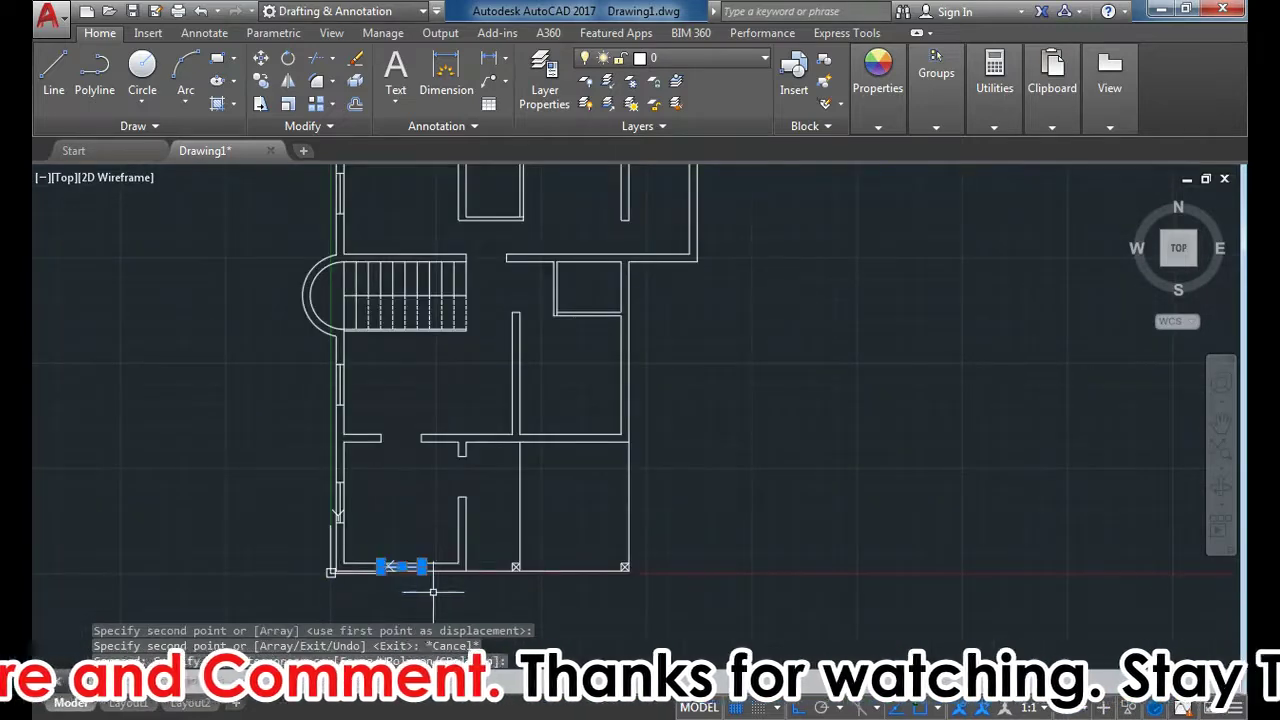
scroll(420, 466, "up", 2)
scroll(386, 509, "up", 2)
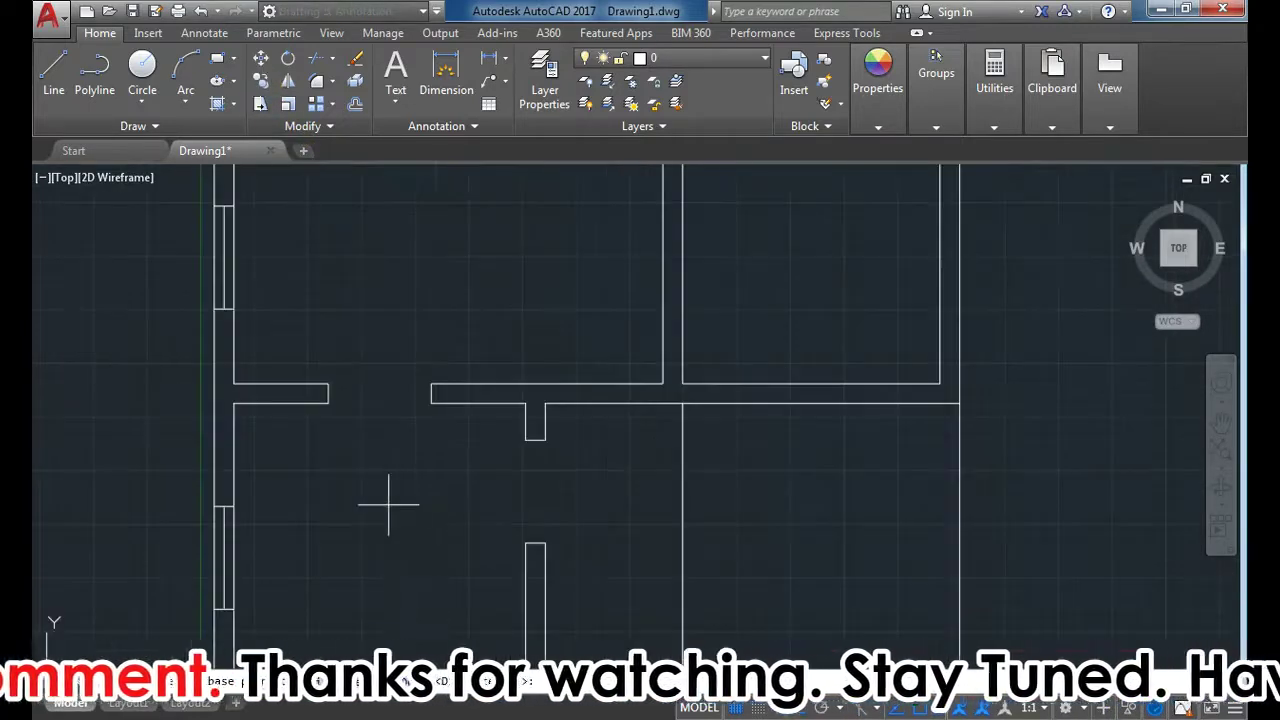
scroll(386, 509, "down", 2)
scroll(383, 637, "up", 2)
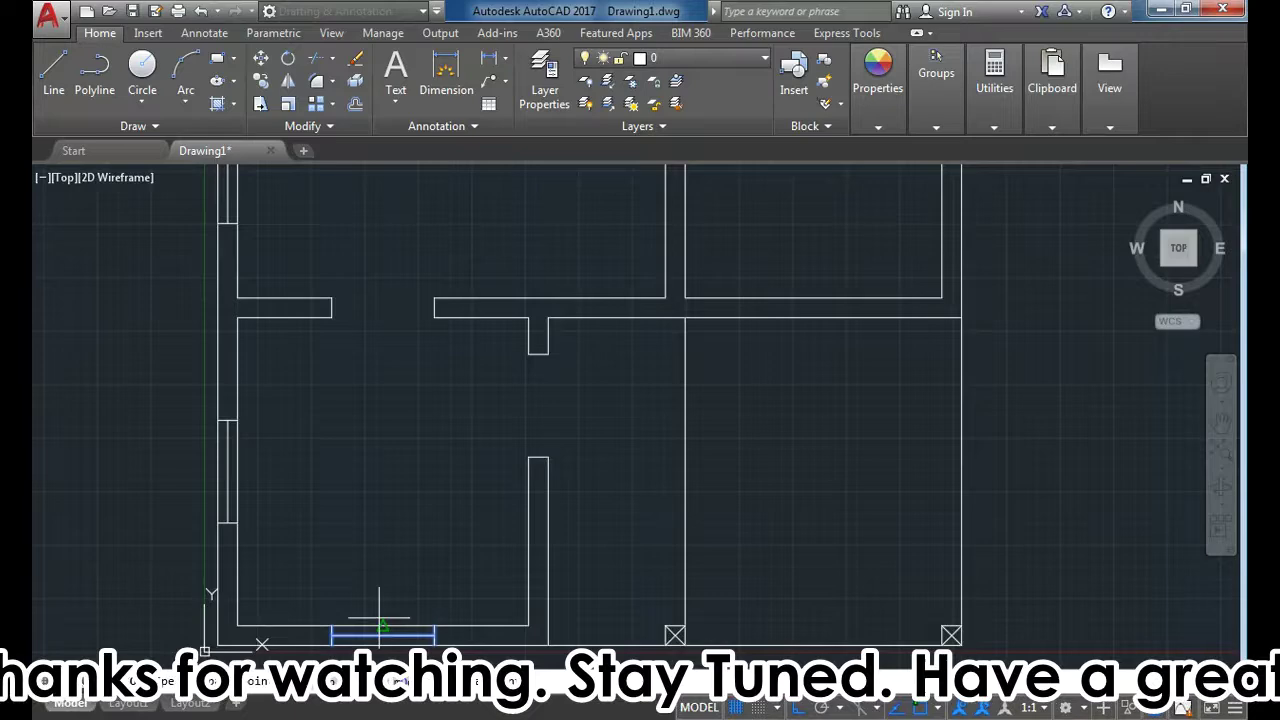
scroll(383, 628, "down", 2)
scroll(395, 500, "down", 3)
scroll(400, 409, "up", 4)
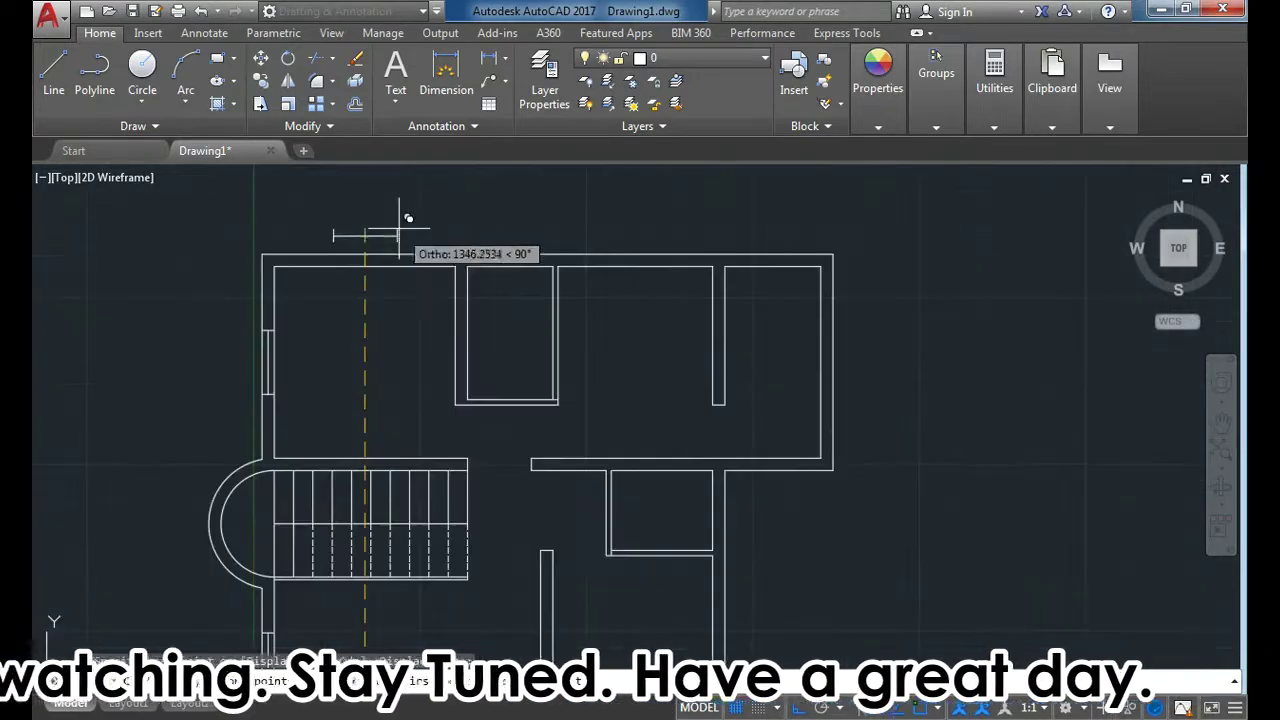
left_click(366, 257)
scroll(366, 257, "down", 4)
scroll(362, 255, "up", 4)
scroll(358, 250, "down", 4)
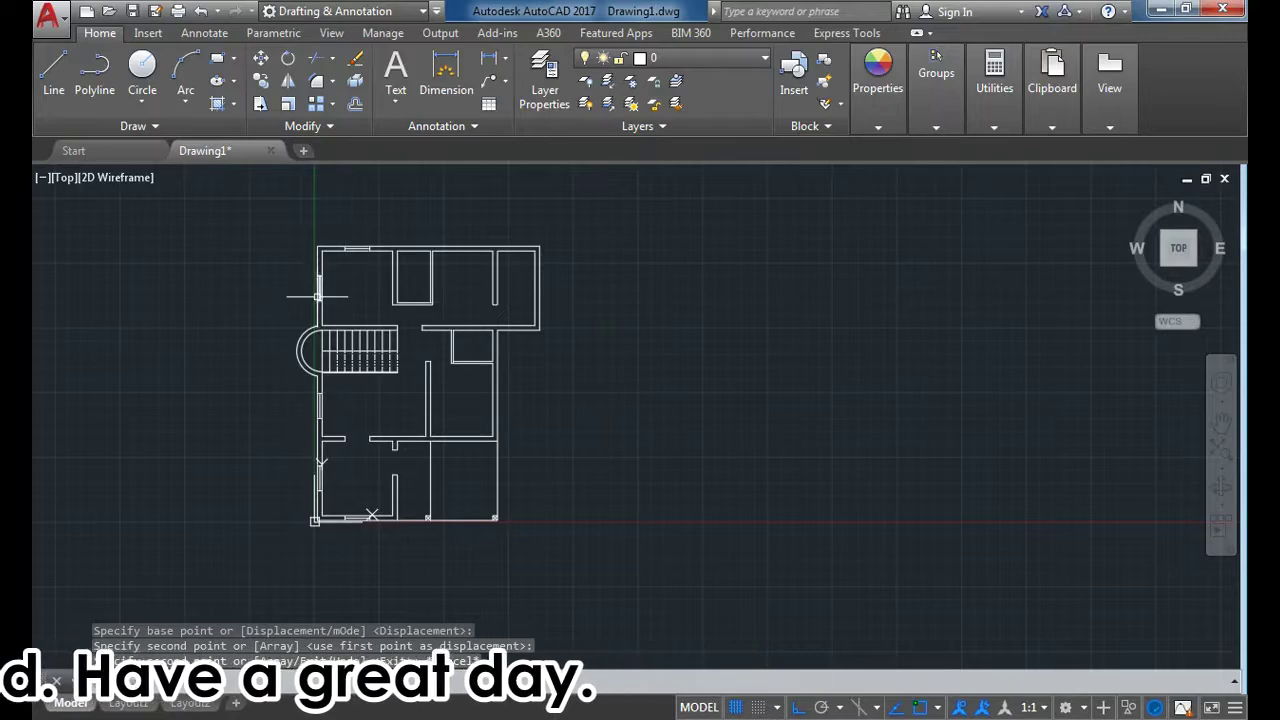
key("Escape")
scroll(365, 240, "up", 2)
Step: Copy the top-wall window to a second position further right along the top wall
left_click_drag(296, 240, 410, 350)
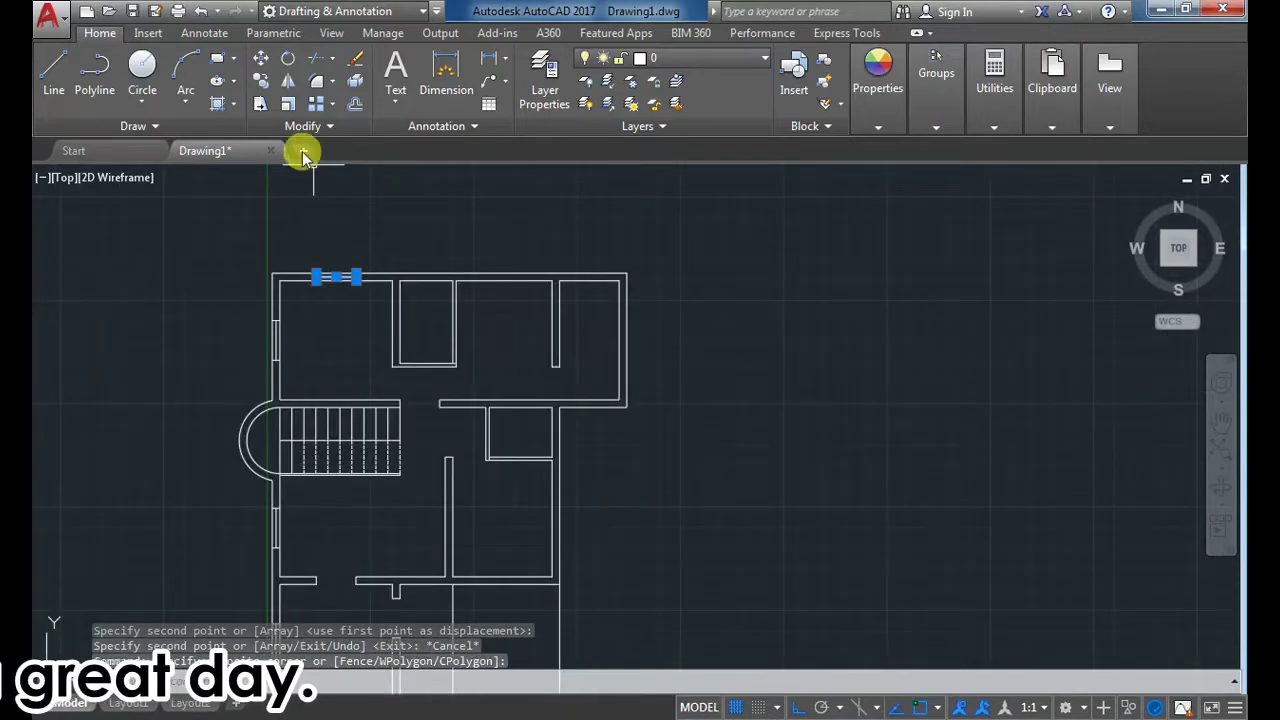
left_click(260, 80)
scroll(355, 262, "up", 4)
left_click(292, 316)
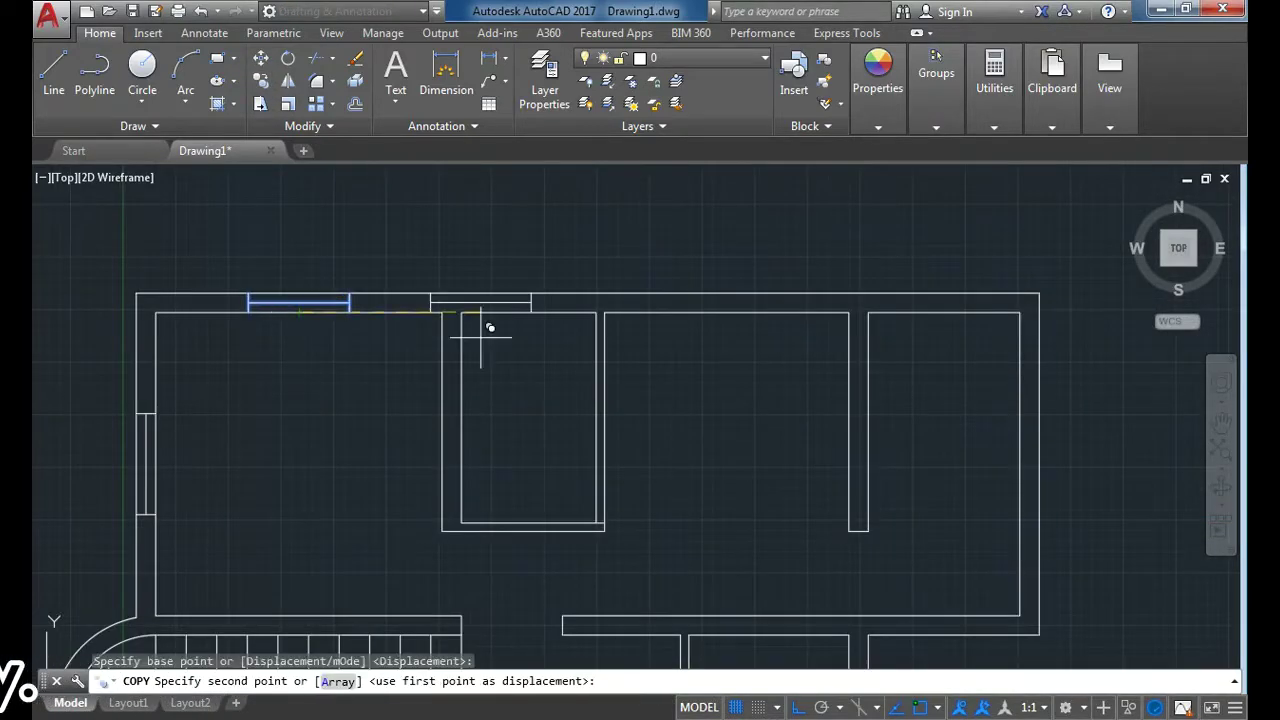
left_click(727, 303)
scroll(666, 303, "down", 3)
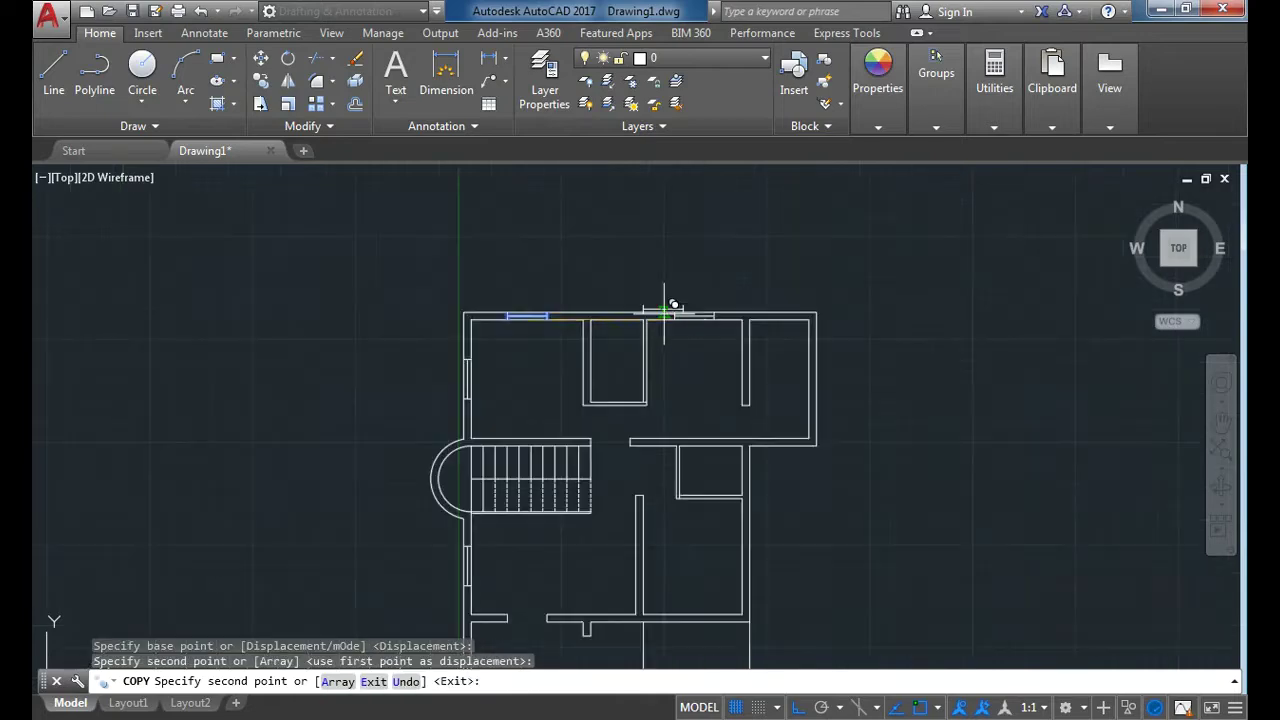
scroll(660, 285, "down", 2)
key("Escape")
scroll(525, 345, "up", 4)
left_click(514, 271)
left_click(610, 412)
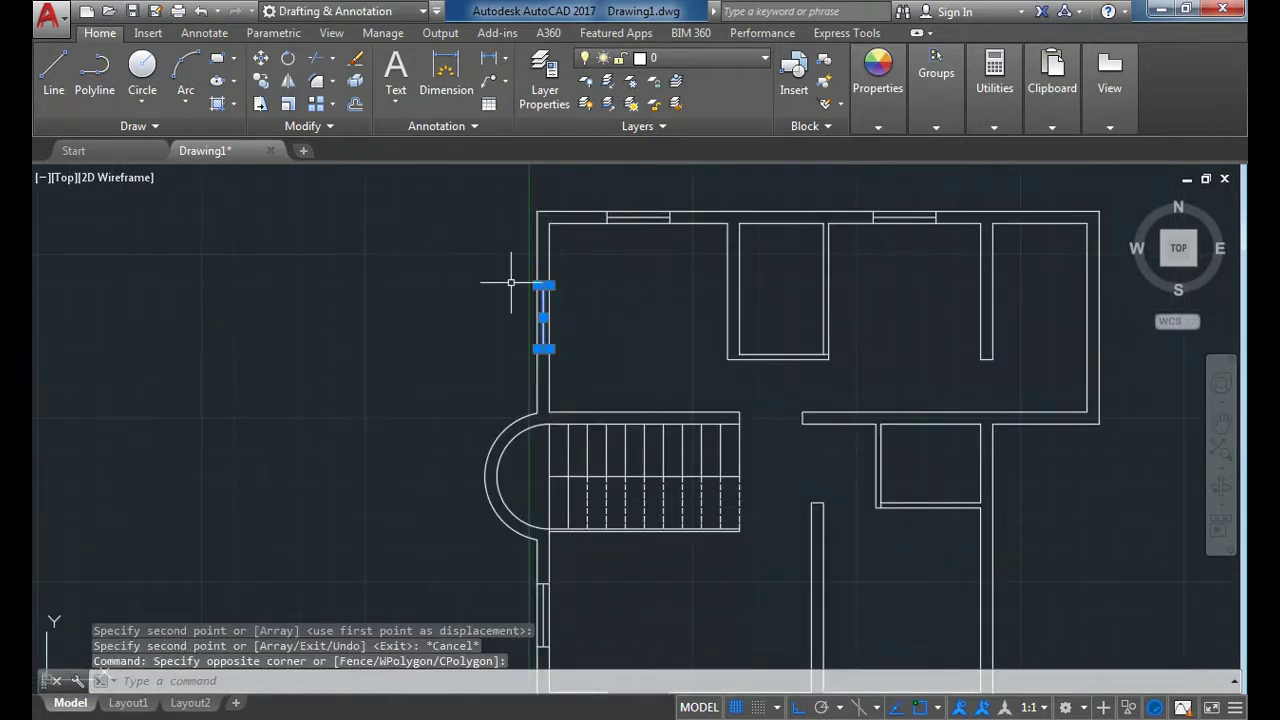
Step: Copy the selected window into the right outer wall
left_click(264, 84)
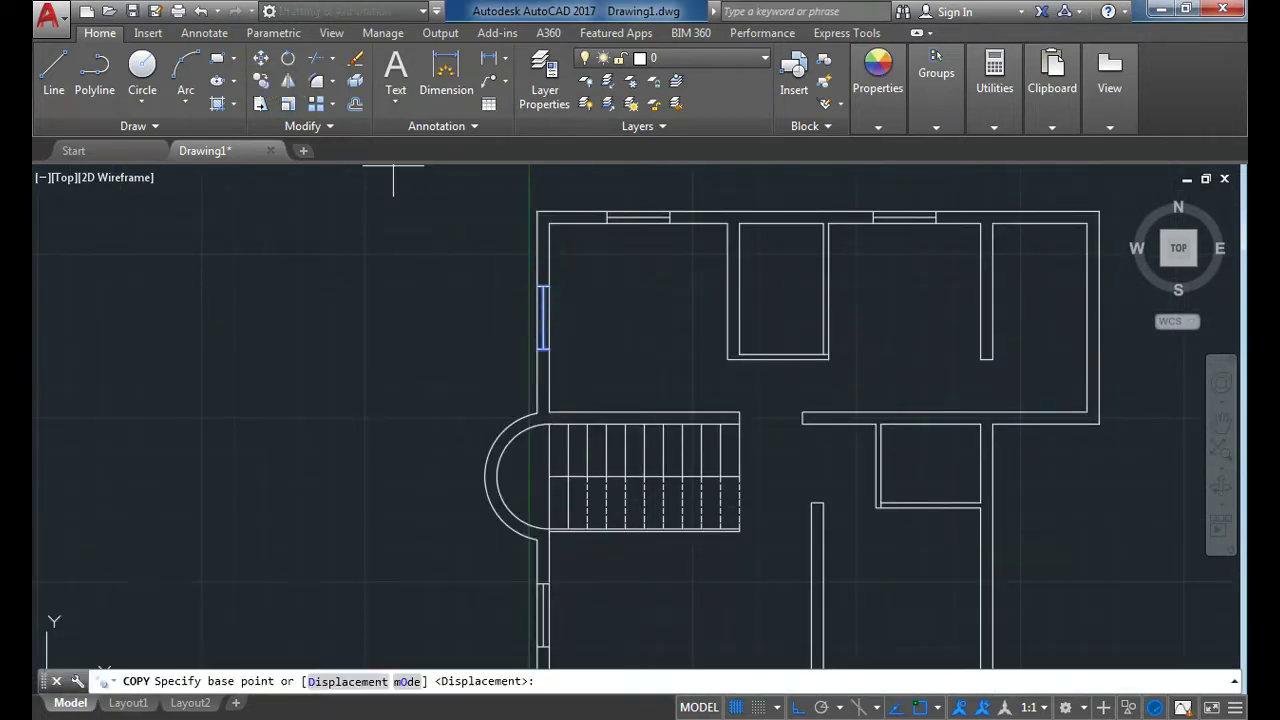
left_click(538, 312)
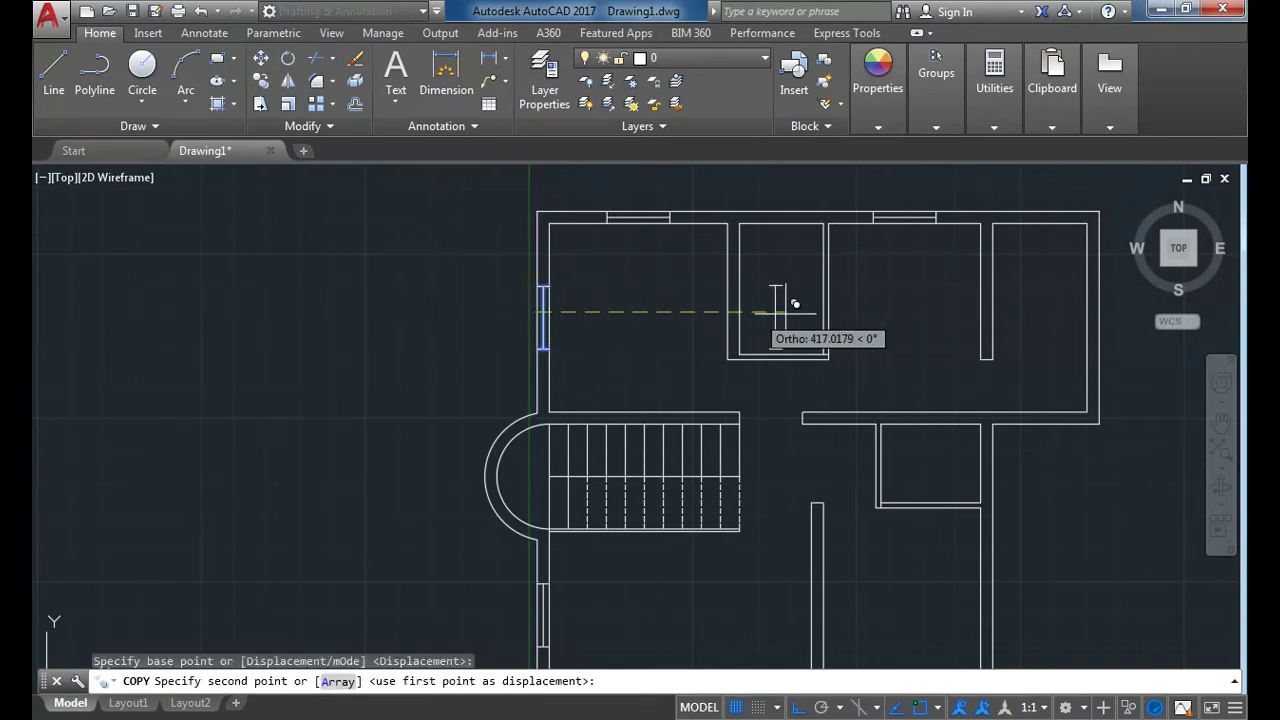
left_click(1088, 317)
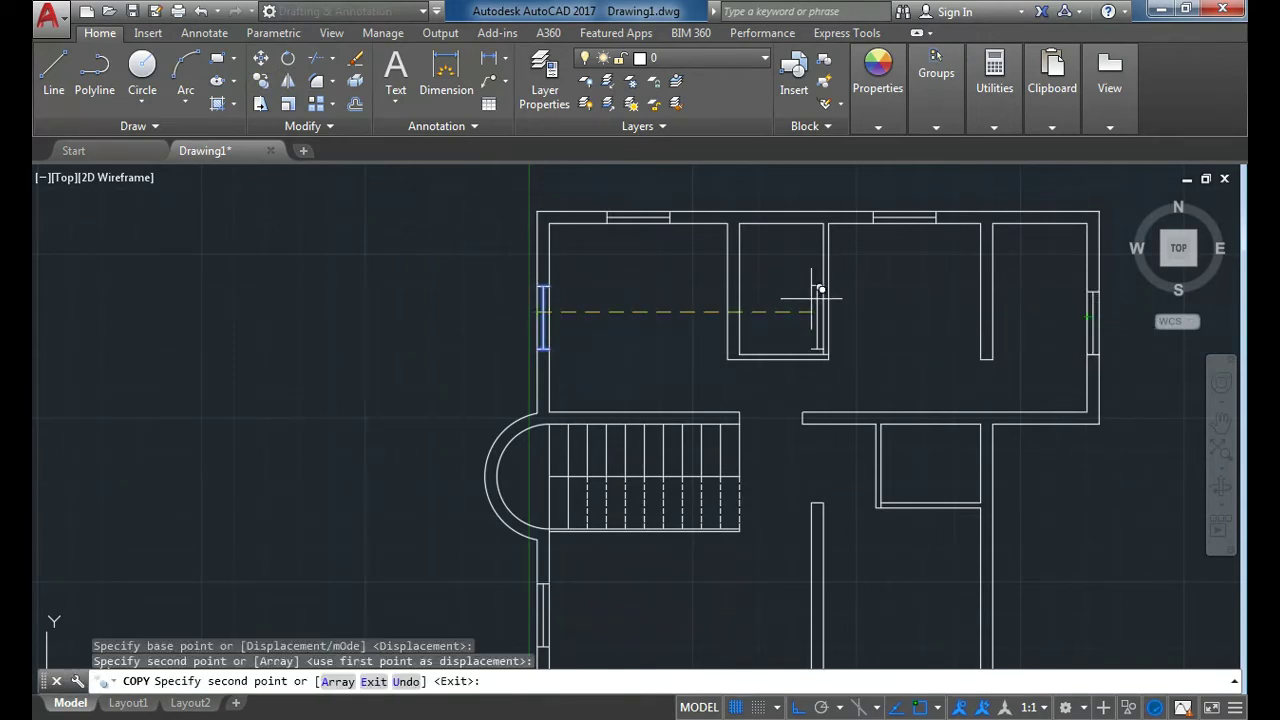
scroll(820, 290, "down", 3)
key("Escape")
middle_click_drag(962, 350, 862, 350)
scroll(863, 350, "up", 2)
scroll(647, 323, "down", 2)
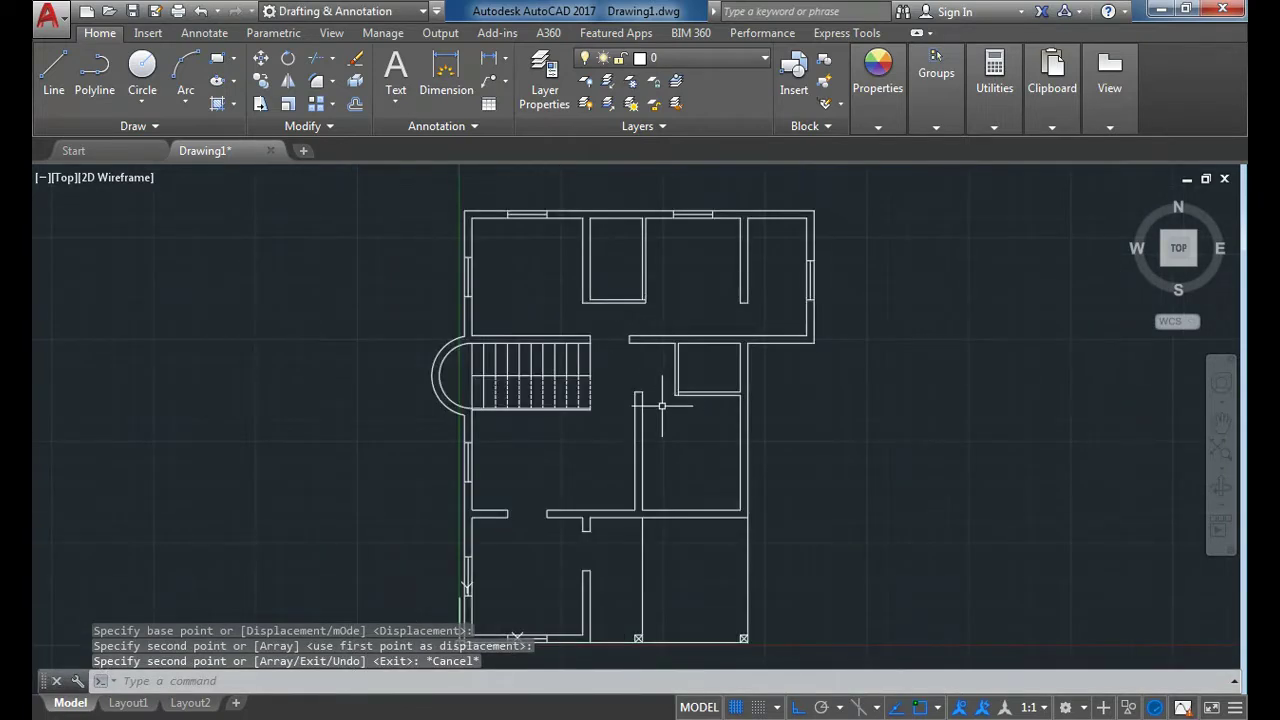
scroll(597, 391, "down", 4)
scroll(660, 460, "up", 4)
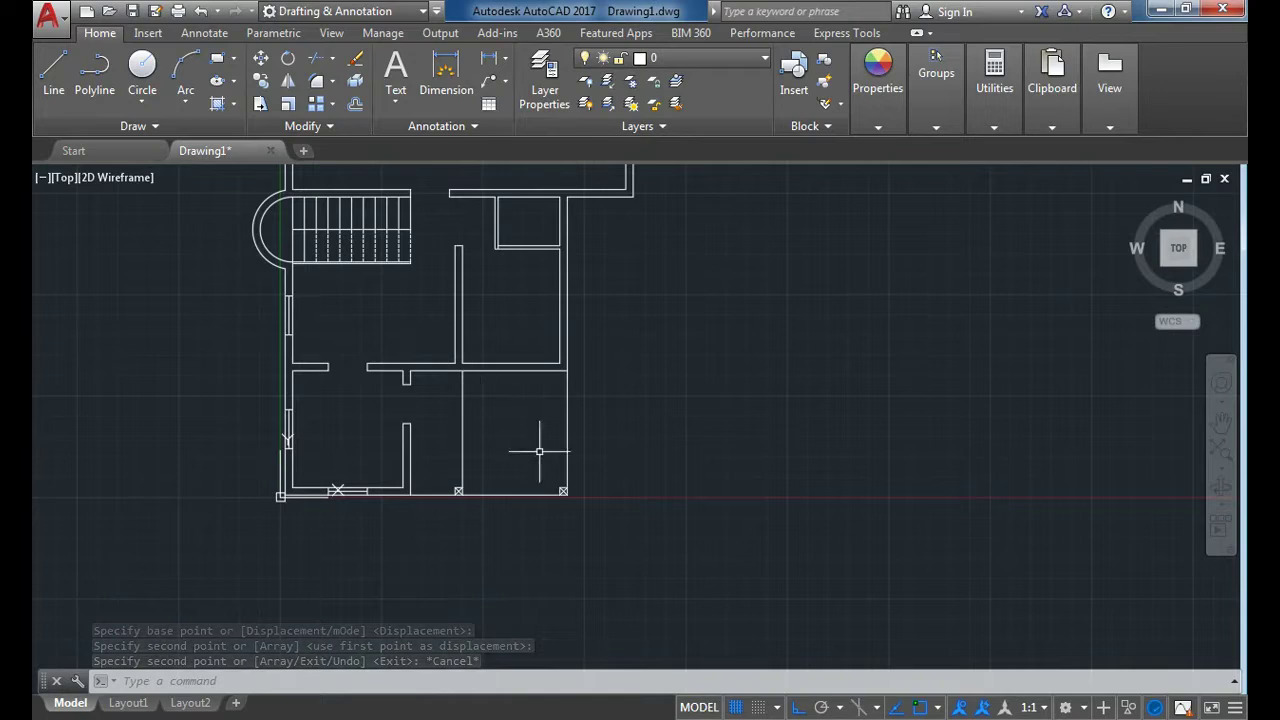
scroll(539, 451, "down", 2)
scroll(430, 480, "up", 2)
scroll(380, 490, "up", 1)
Step: Copy the bottom-wall window, based at its midpoint, into the interior wall above
left_click(366, 491)
left_click(398, 539)
left_click(262, 80)
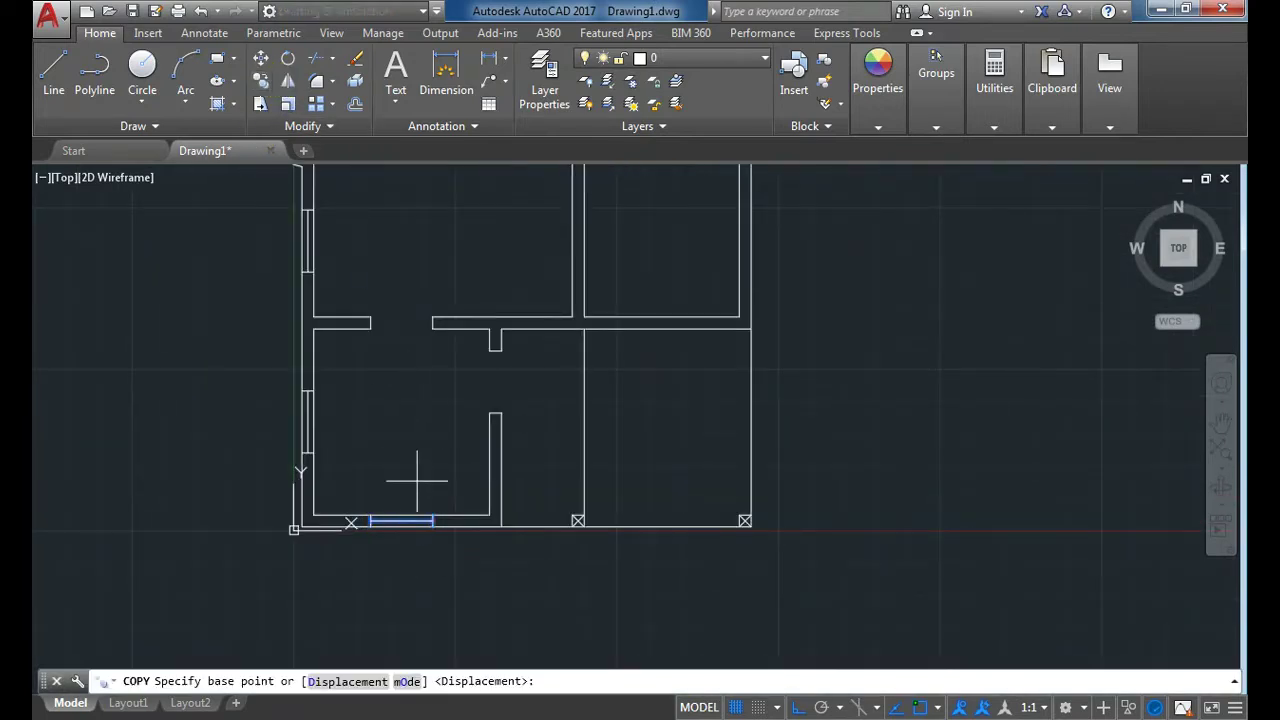
left_click(402, 517)
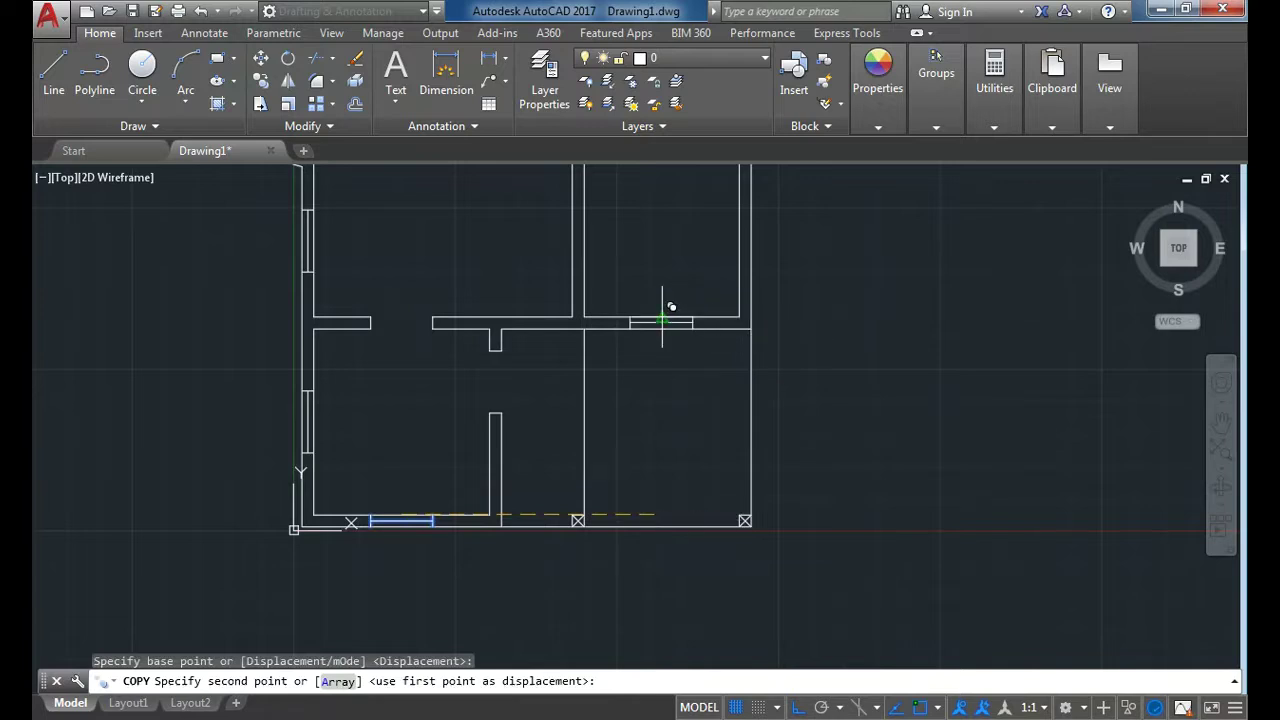
left_click(661, 322)
key("Escape")
Step: Copy the left-wall window into the middle room's right wall, then select the new copy
middle_click_drag(709, 287, 680, 361)
left_click(206, 266)
left_click(390, 358)
left_click(260, 81)
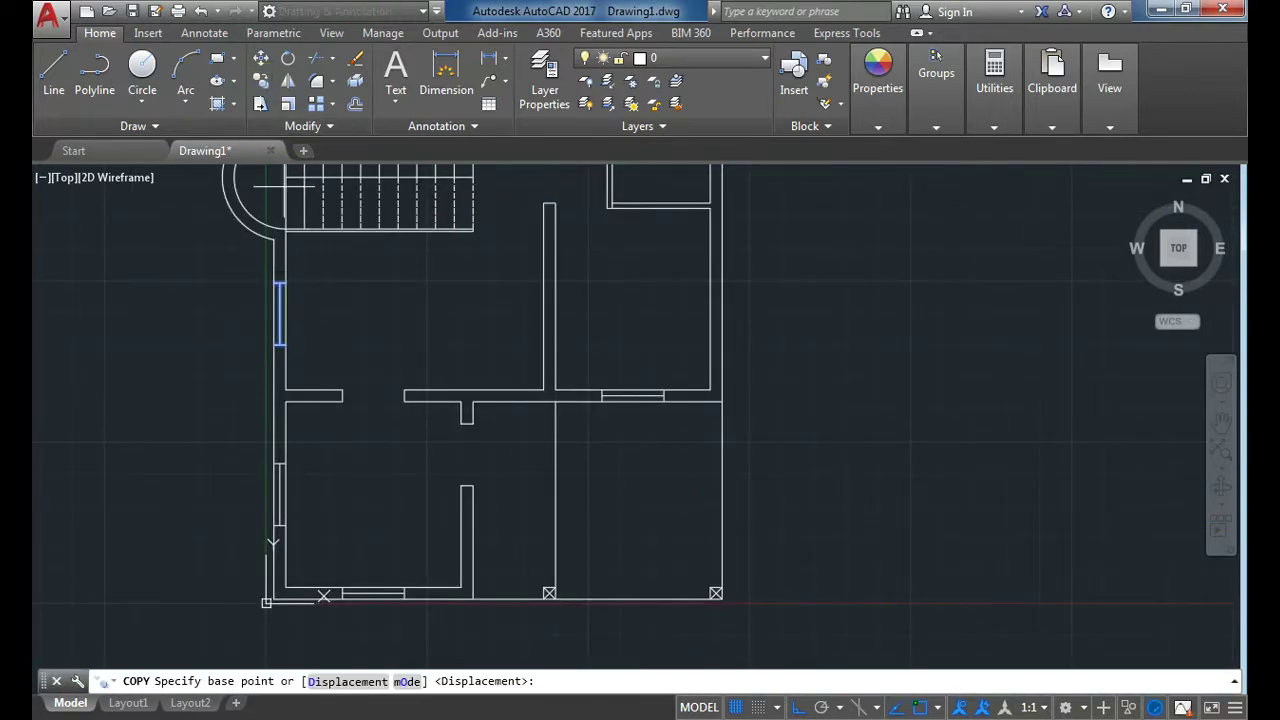
scroll(335, 312, "up", 4)
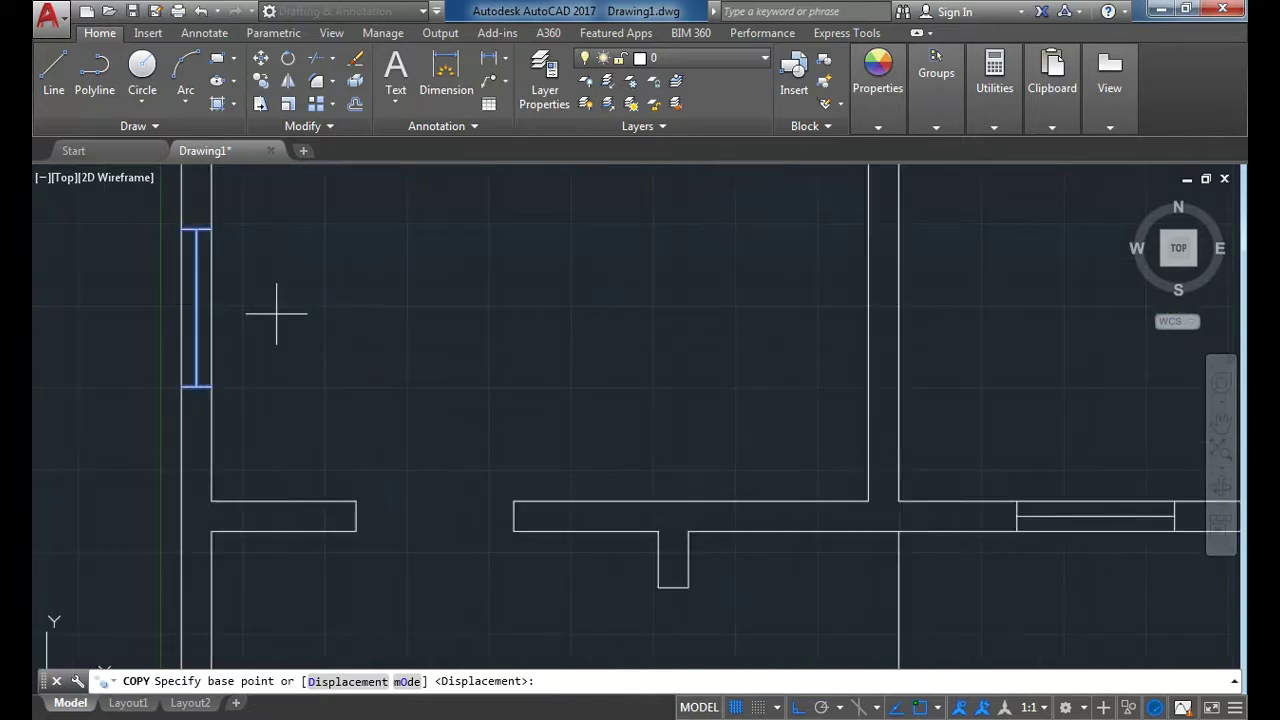
right_click(217, 297, "shift")
left_click(211, 229)
scroll(205, 235, "down", 4)
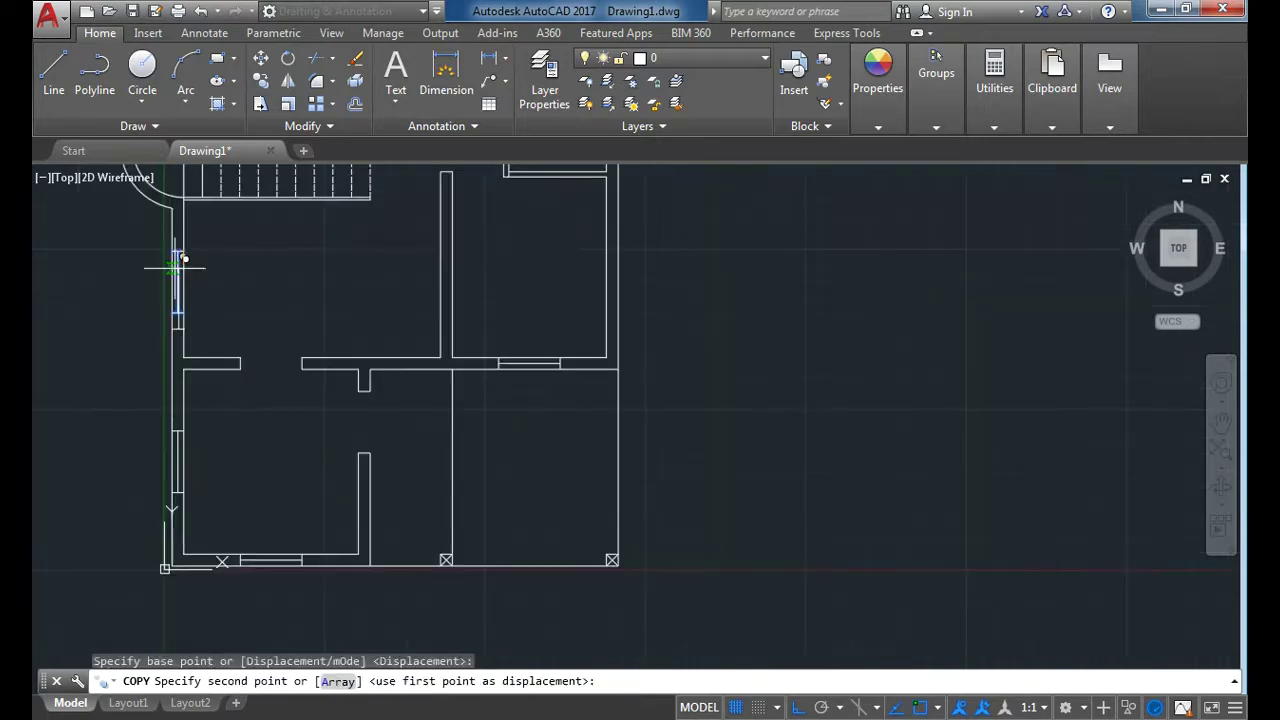
left_click(614, 250)
key("Escape")
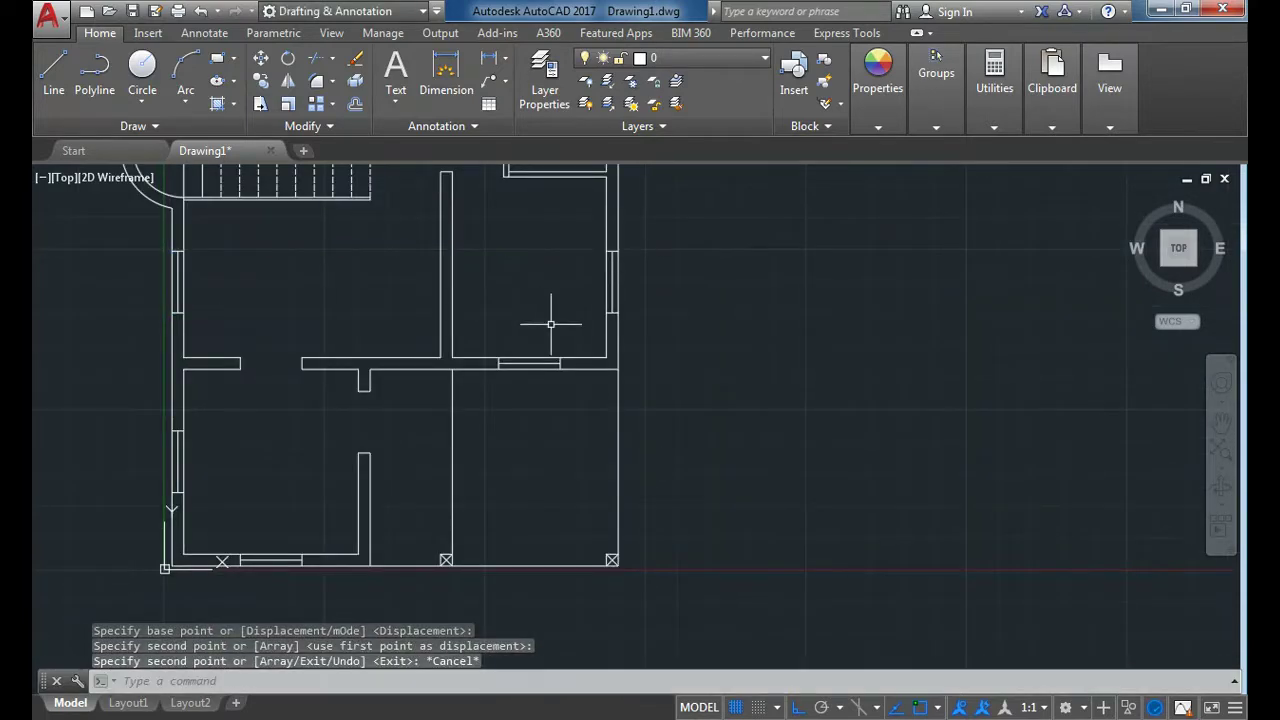
scroll(600, 263, "down", 2)
scroll(560, 275, "up", 2)
left_click(541, 281)
left_click(620, 357)
Step: Move the copied window to the midpoint between two wall points
scroll(590, 350, "up", 2)
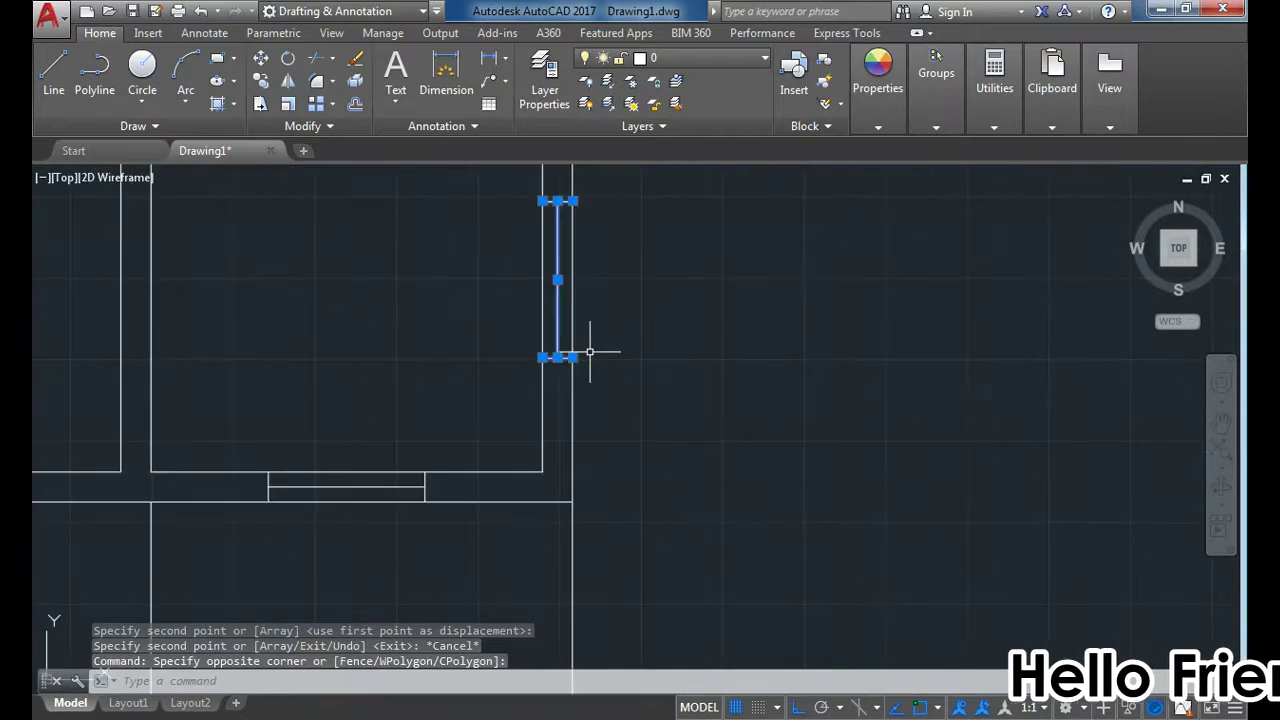
type("m")
key("Return")
right_click(669, 341, "shift")
left_click(750, 291)
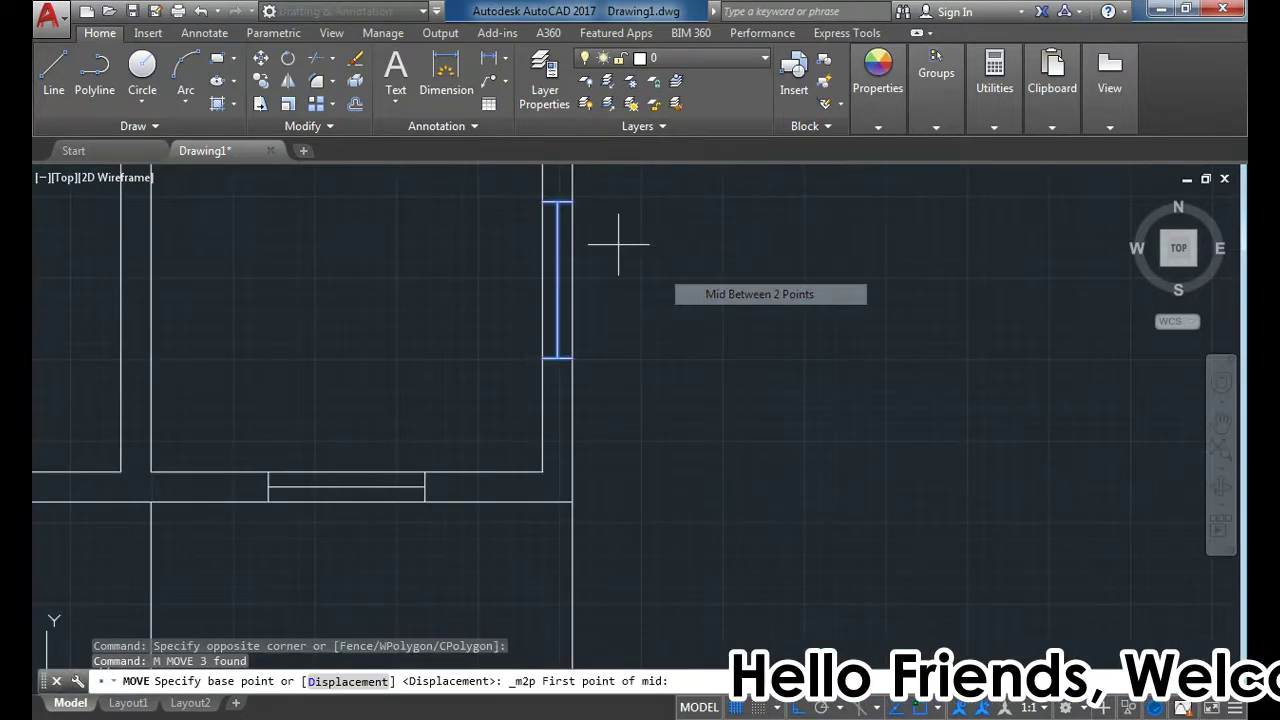
left_click(541, 357)
left_click(572, 201)
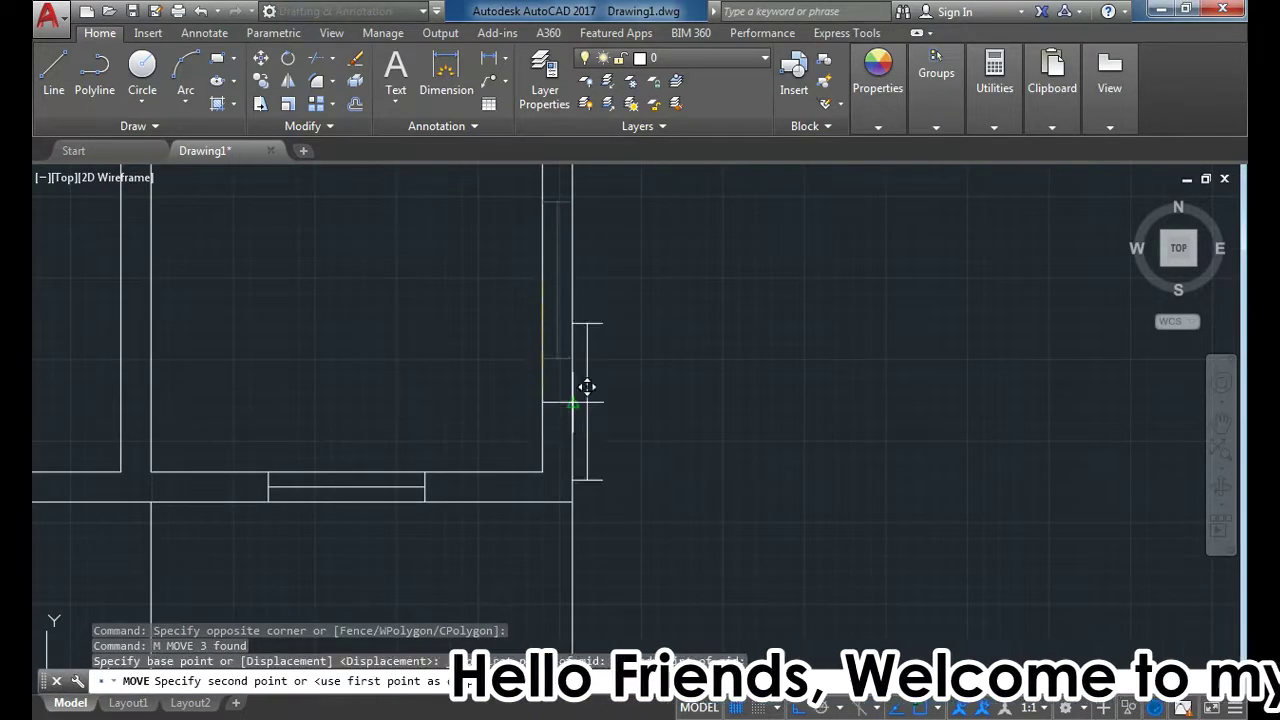
scroll(565, 340, "down", 2)
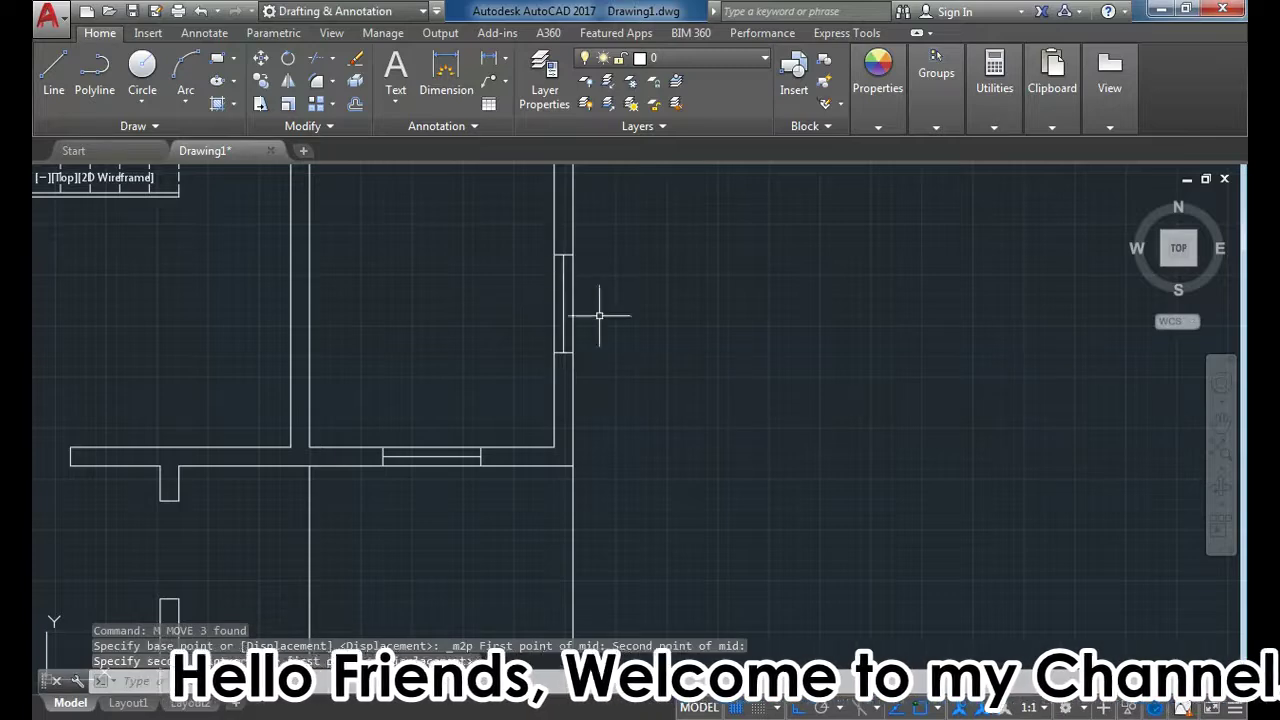
scroll(676, 320, "down", 3)
scroll(605, 225, "up", 2)
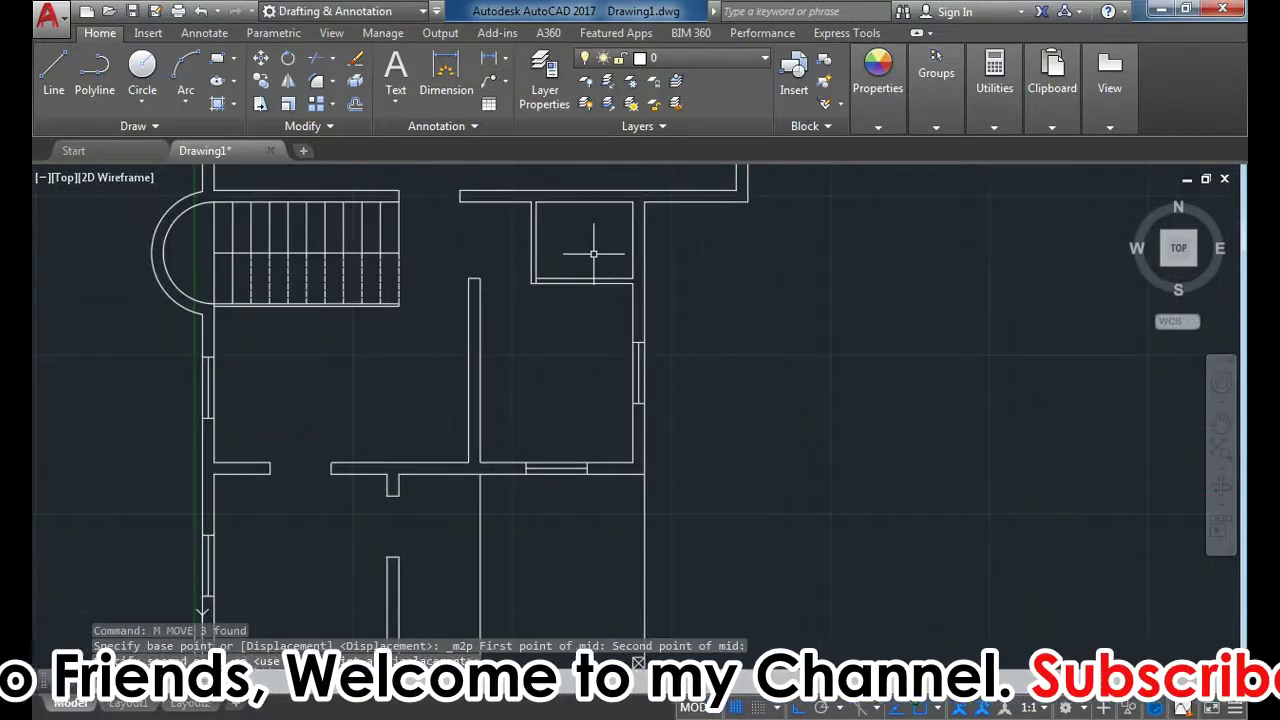
scroll(578, 269, "down", 2)
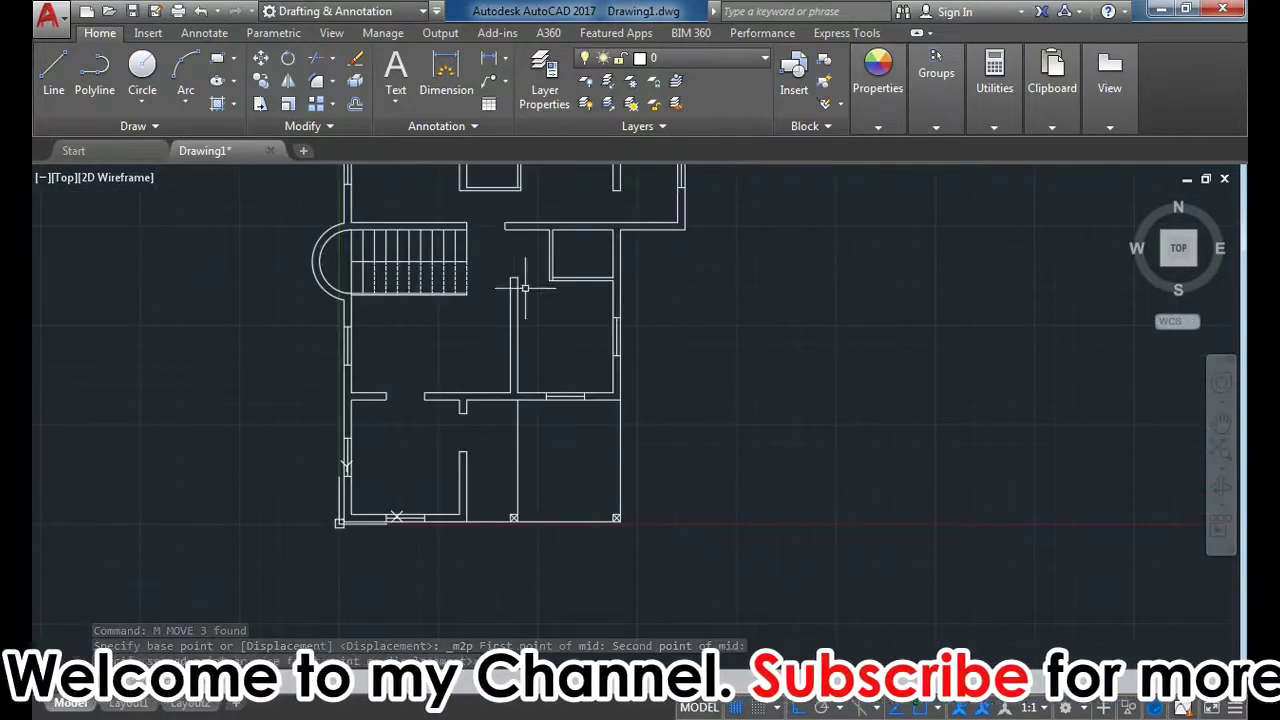
scroll(524, 287, "down", 2)
scroll(491, 229, "up", 2)
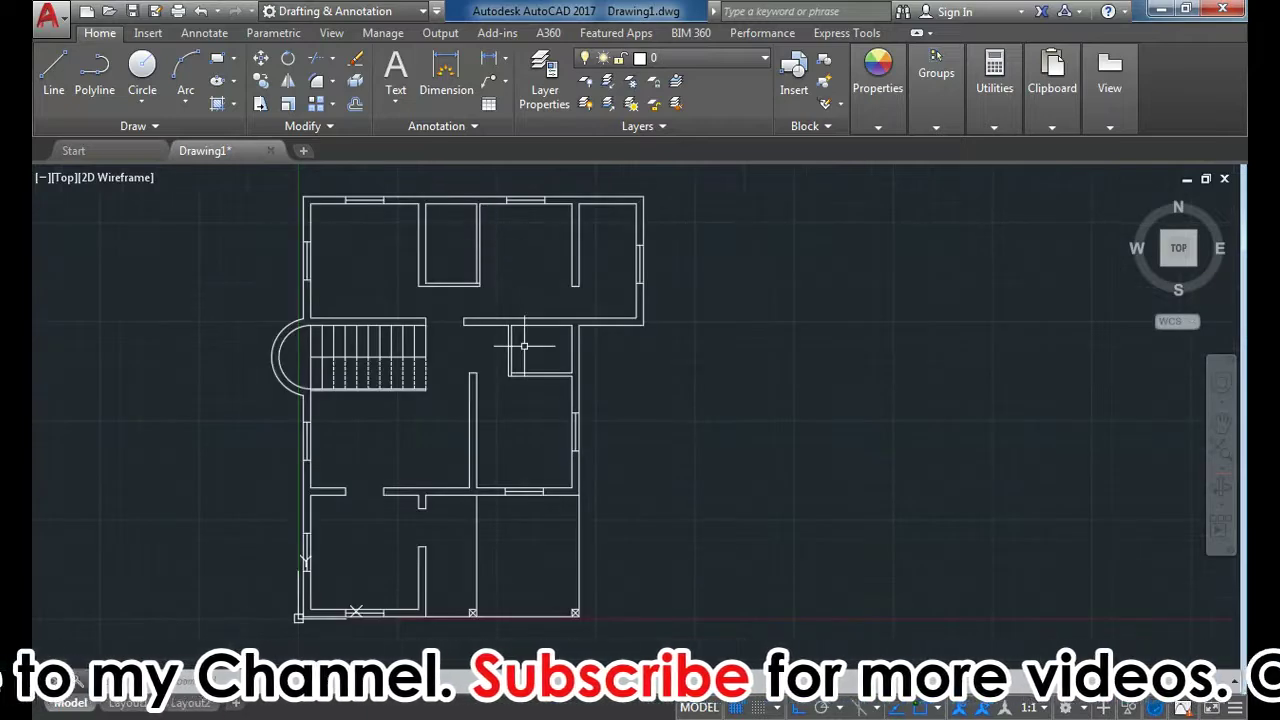
scroll(548, 368, "up", 2)
Step: Draw a short line across the wall gap
key("l")
key("Return")
scroll(594, 350, "up", 2)
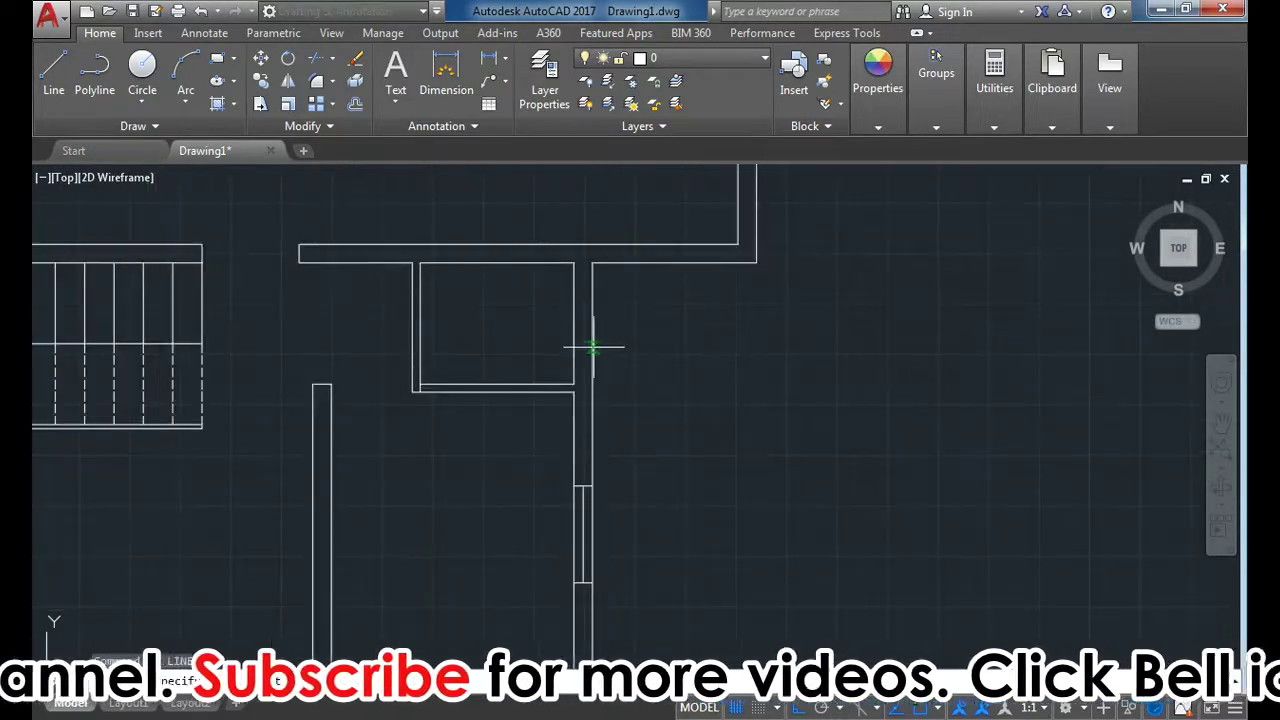
left_click(593, 323)
left_click(575, 323)
key("Escape")
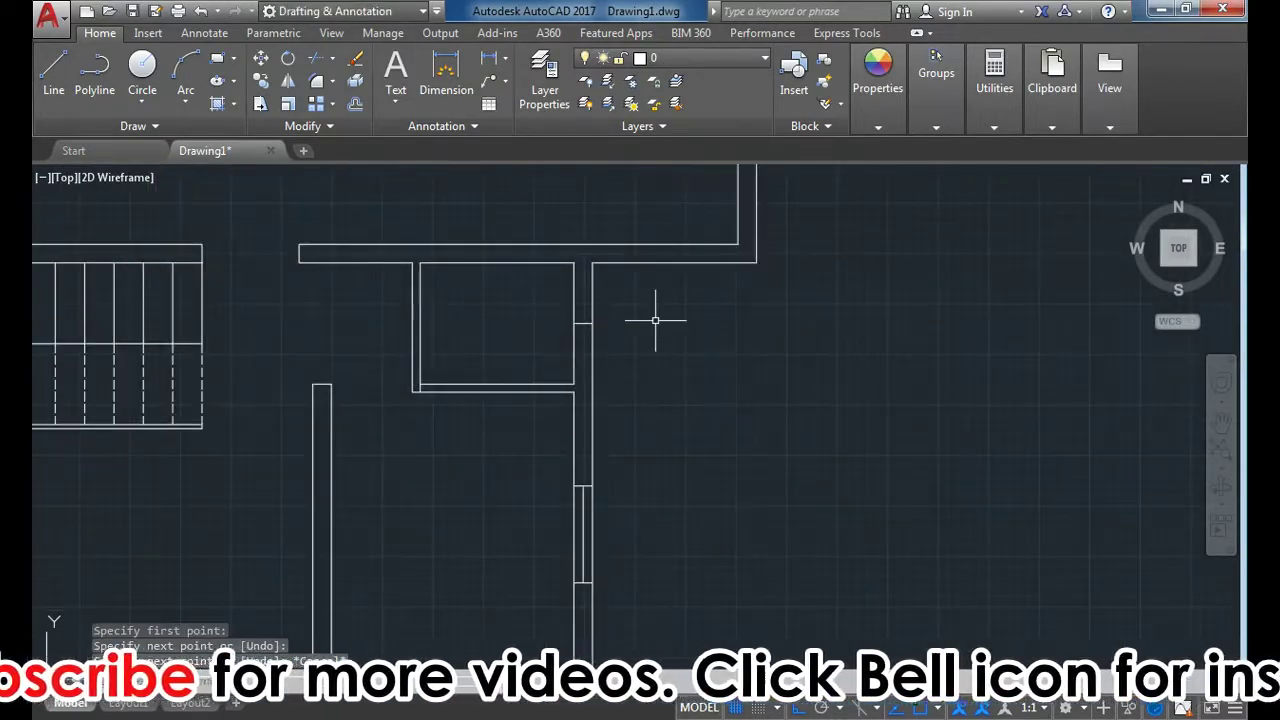
Step: Offset the short wall line by 40 and grip-stretch it vertical to close the gap
key("o")
key("Return")
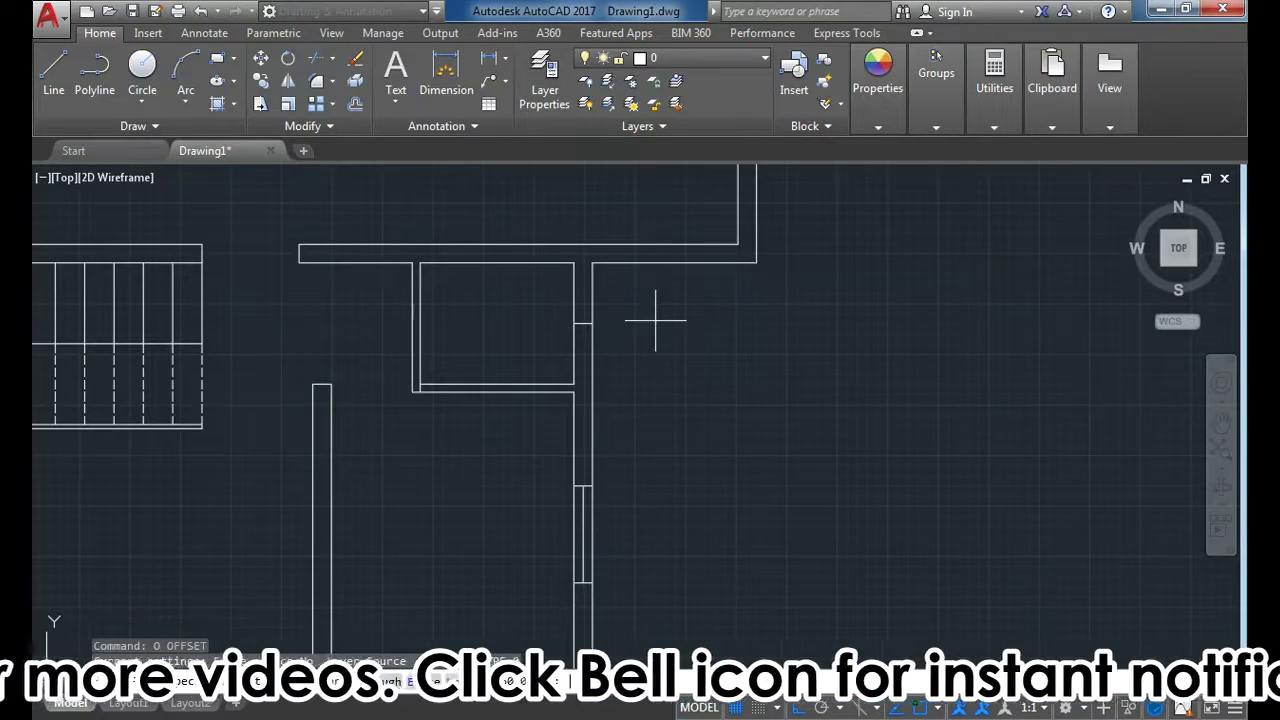
scroll(625, 335, "up", 2)
type("40")
key("Return")
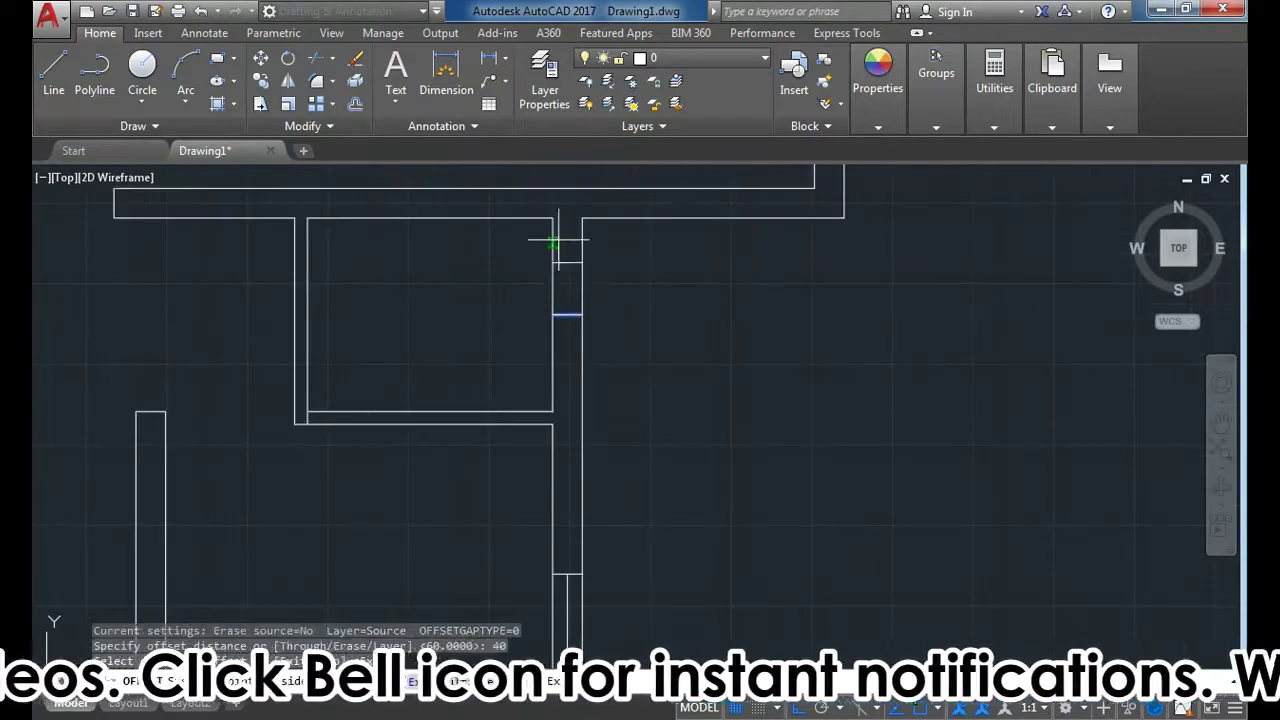
left_click(579, 316)
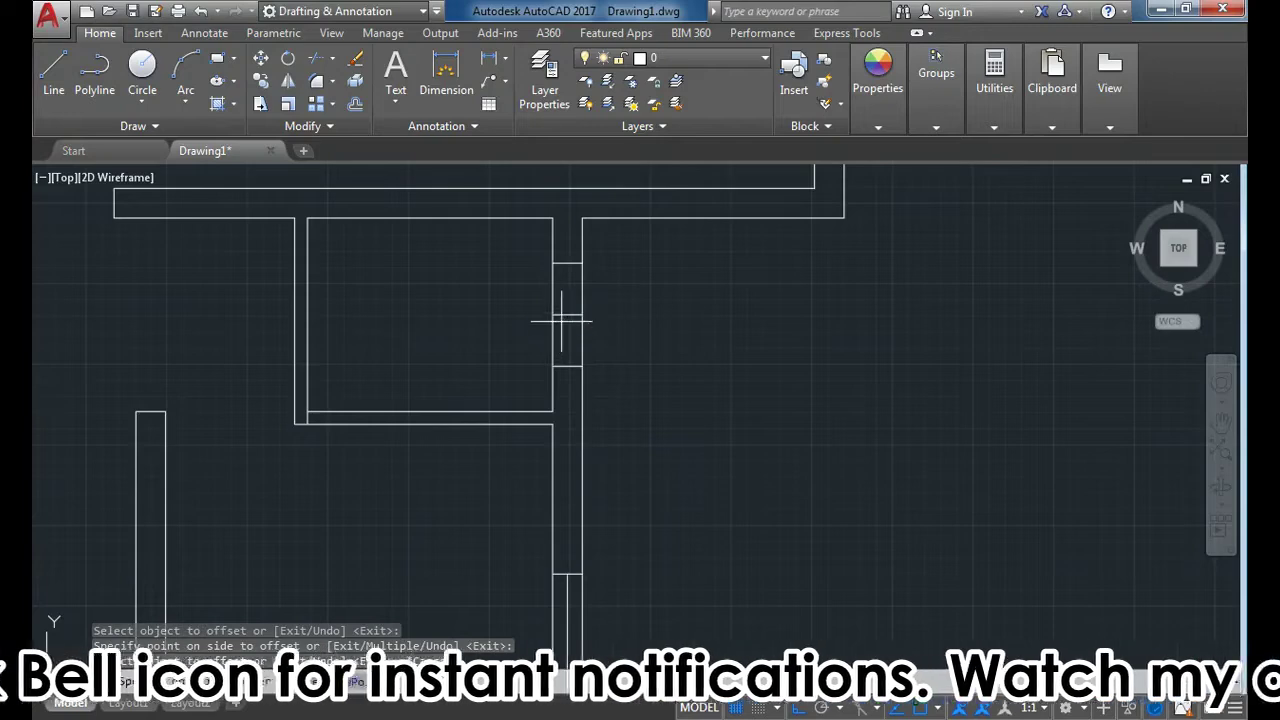
left_click(553, 314)
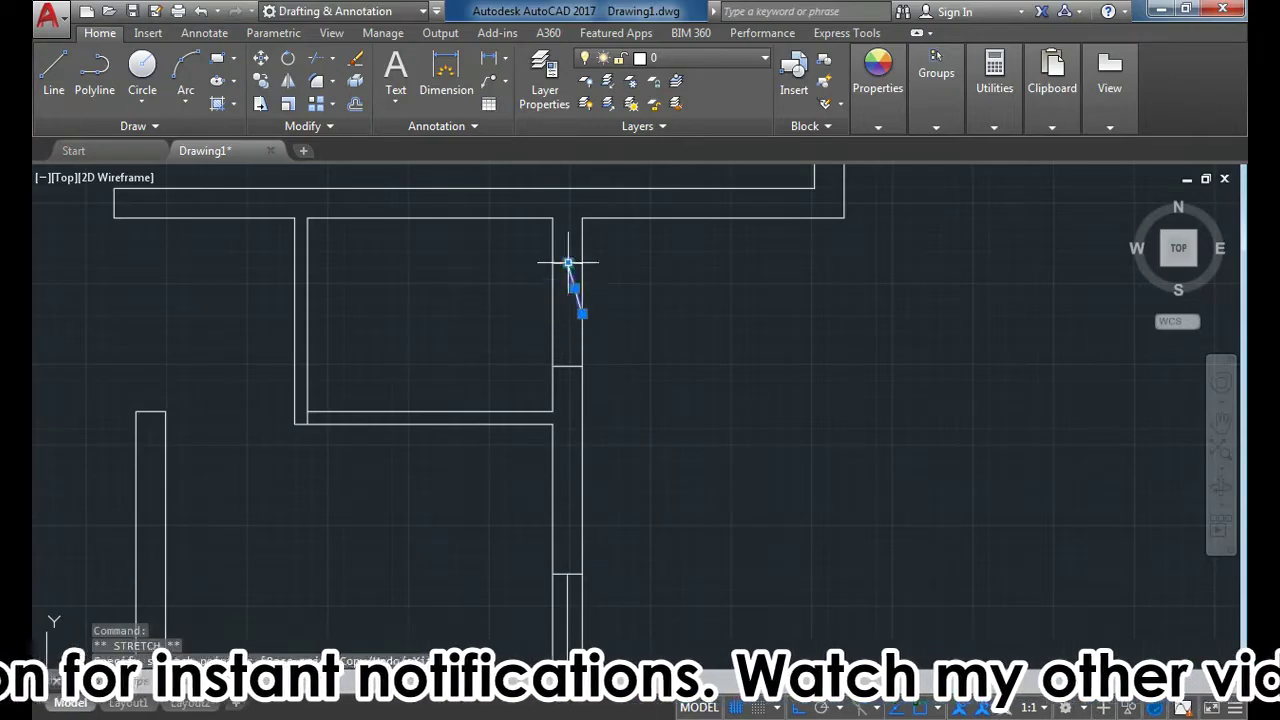
left_click(582, 314)
left_click(575, 364)
key("Escape")
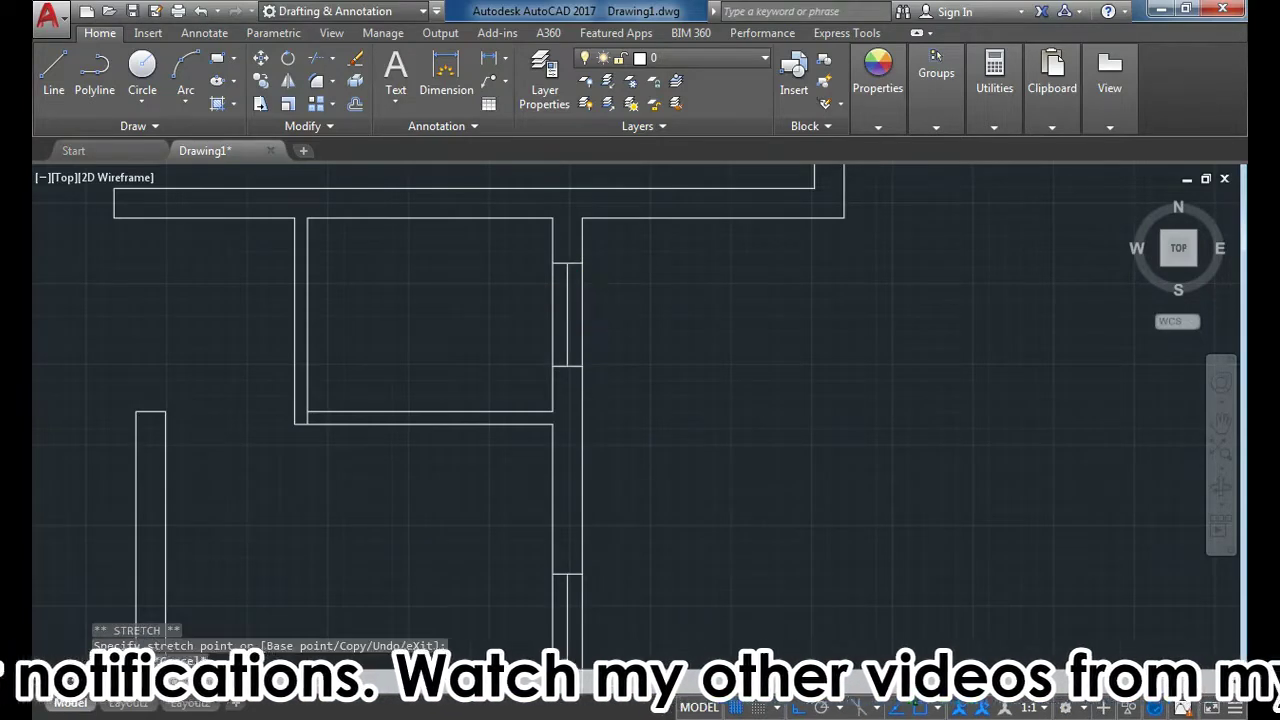
scroll(590, 322, "down", 2)
scroll(657, 323, "down", 2)
scroll(634, 323, "up", 3)
scroll(586, 306, "down", 1)
Step: Start CHPROP and pick the stair edge as the property source
type("chprop")
key("Return")
left_click(220, 368)
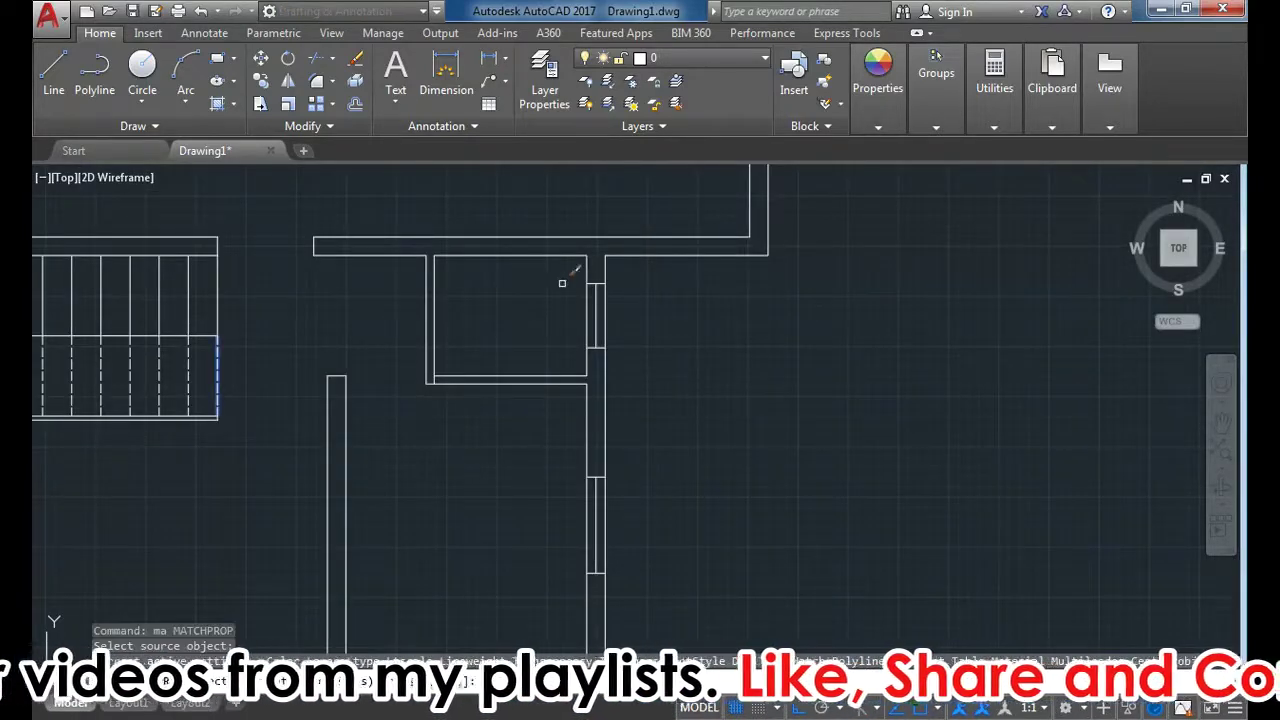
Step: Draw a short jamb line across the small room's top wall
scroll(591, 344, "down", 5)
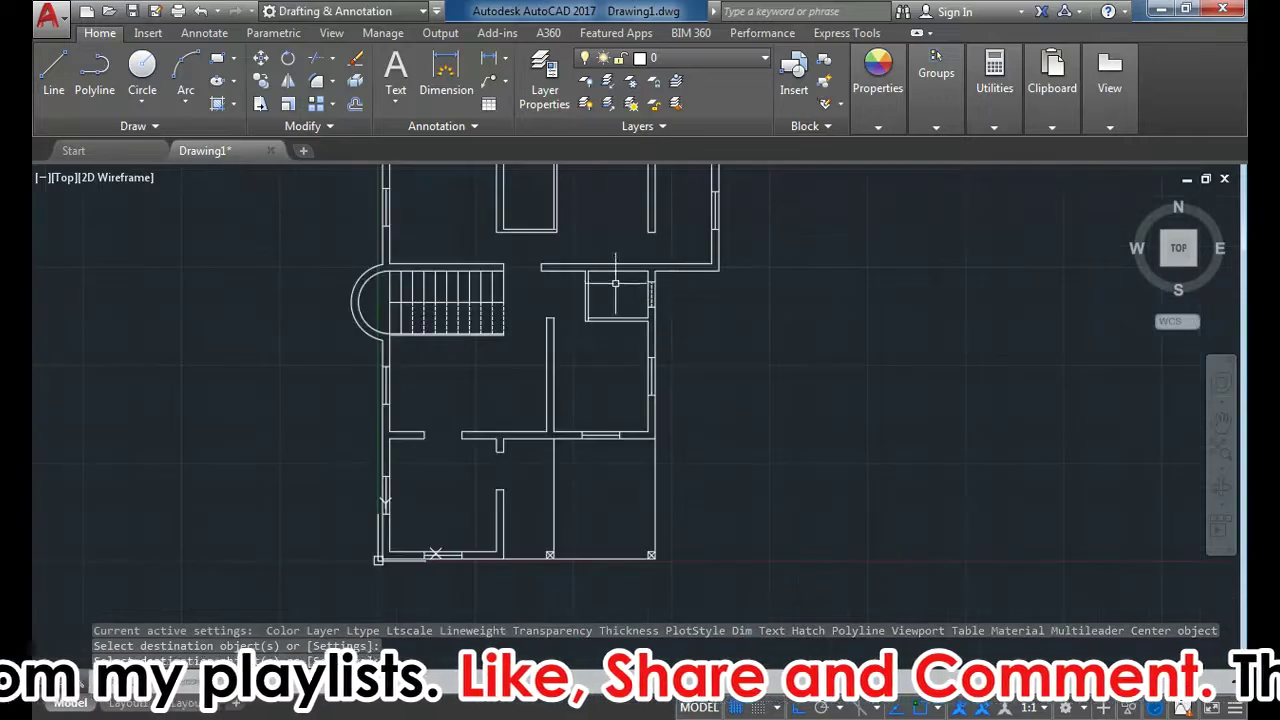
scroll(591, 344, "up", 5)
scroll(534, 224, "up", 2)
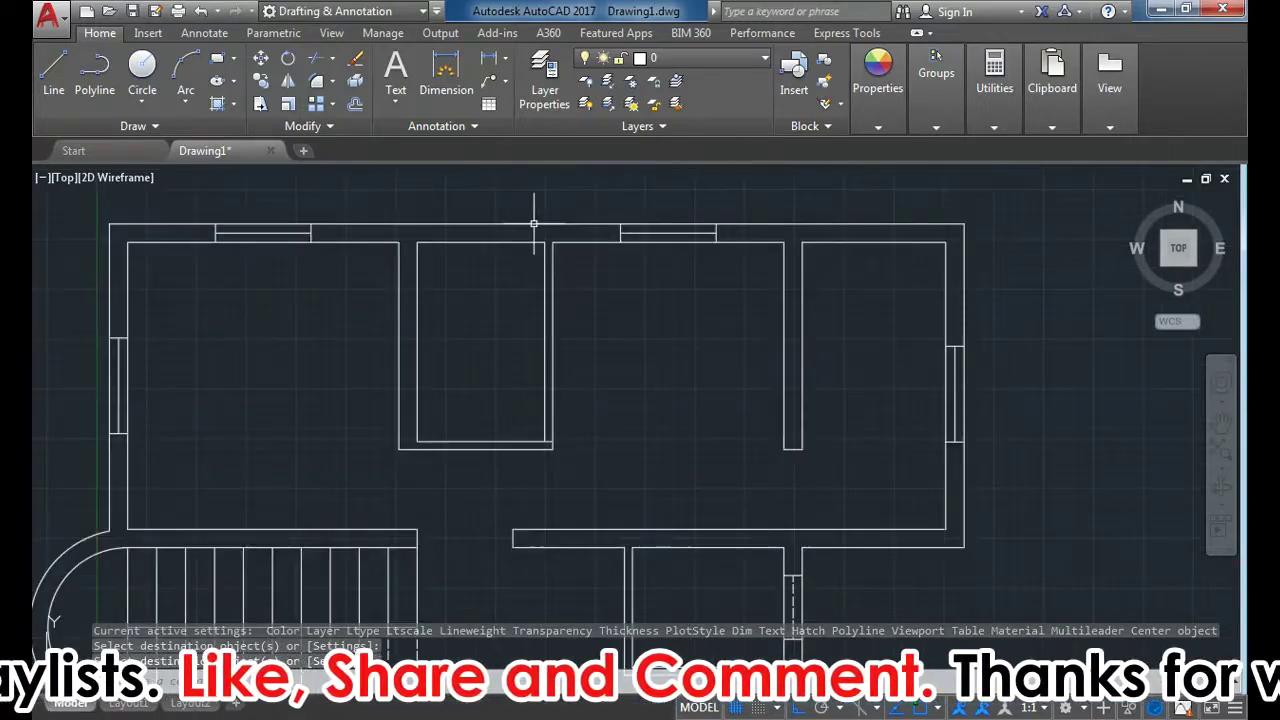
key("Escape")
type("l")
key("Return")
left_click(481, 241)
left_click(507, 197)
key("Escape")
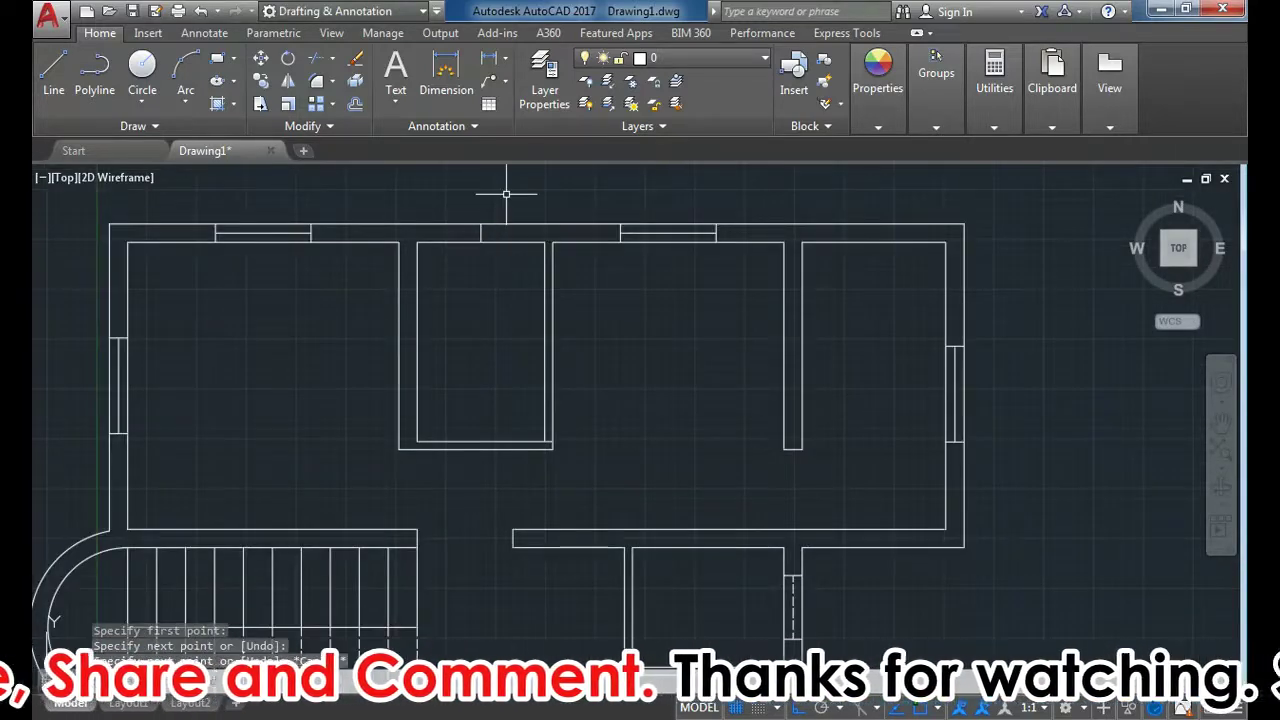
Step: Offset the jamb line to create the second jamb
type("o")
key("Return")
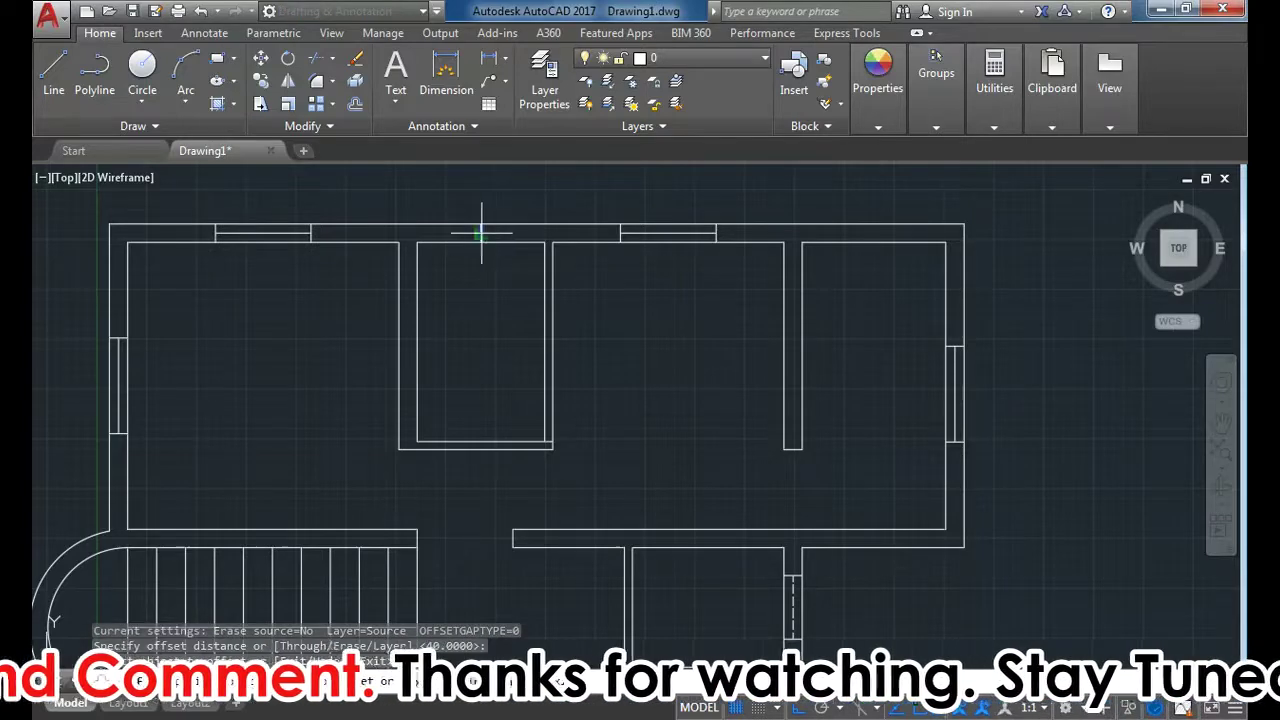
left_click(466, 227)
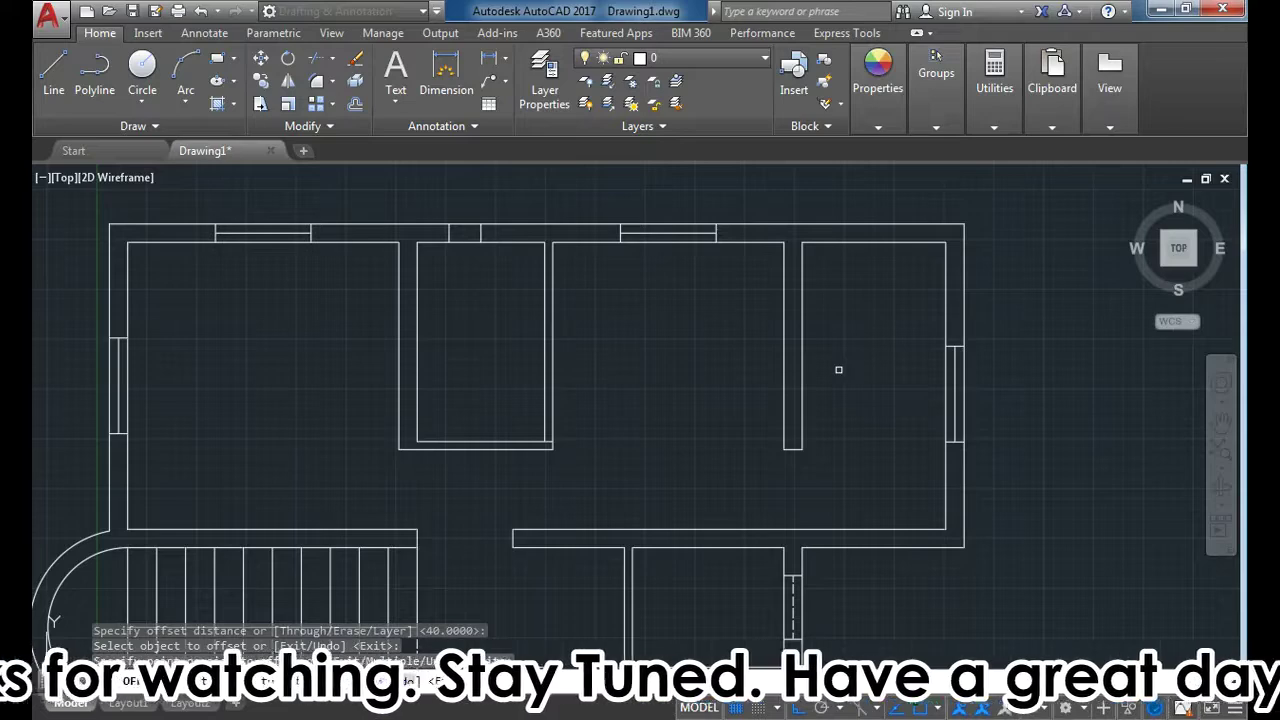
left_click(530, 212)
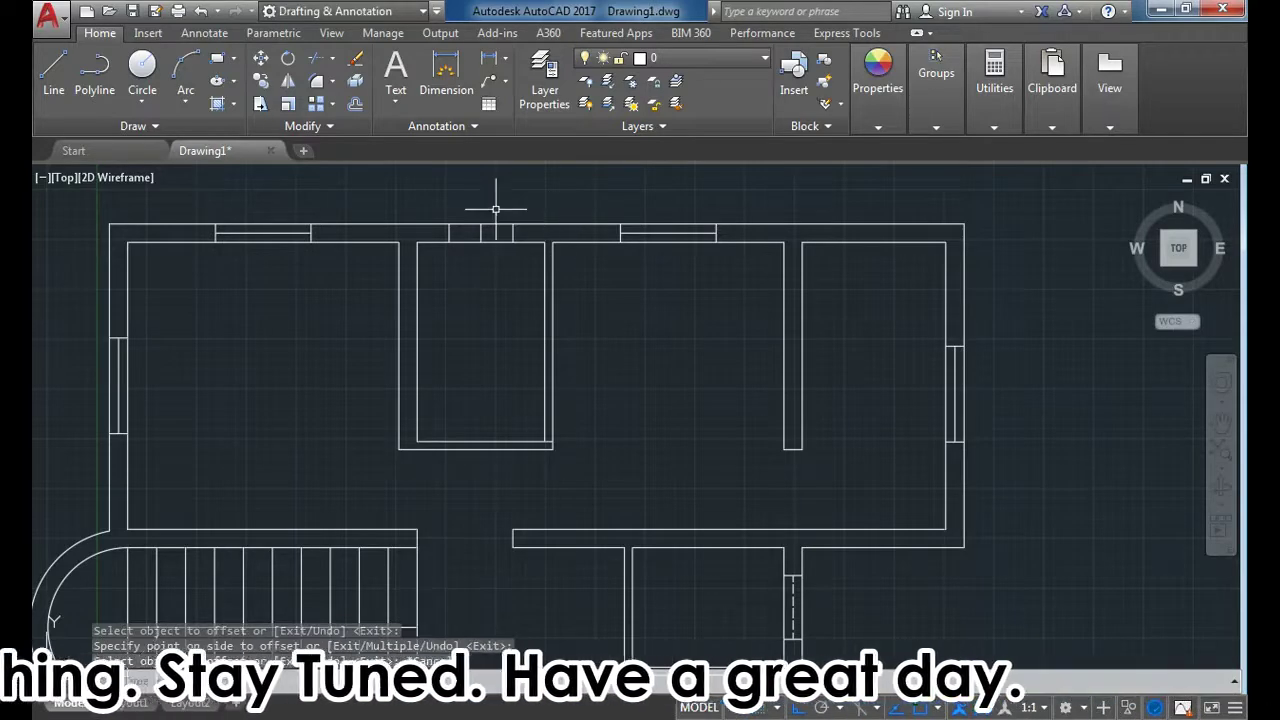
scroll(495, 209, "up", 4)
key("Escape")
Step: Grip-edit the jamb line's endpoints so it runs horizontally
left_click(455, 241)
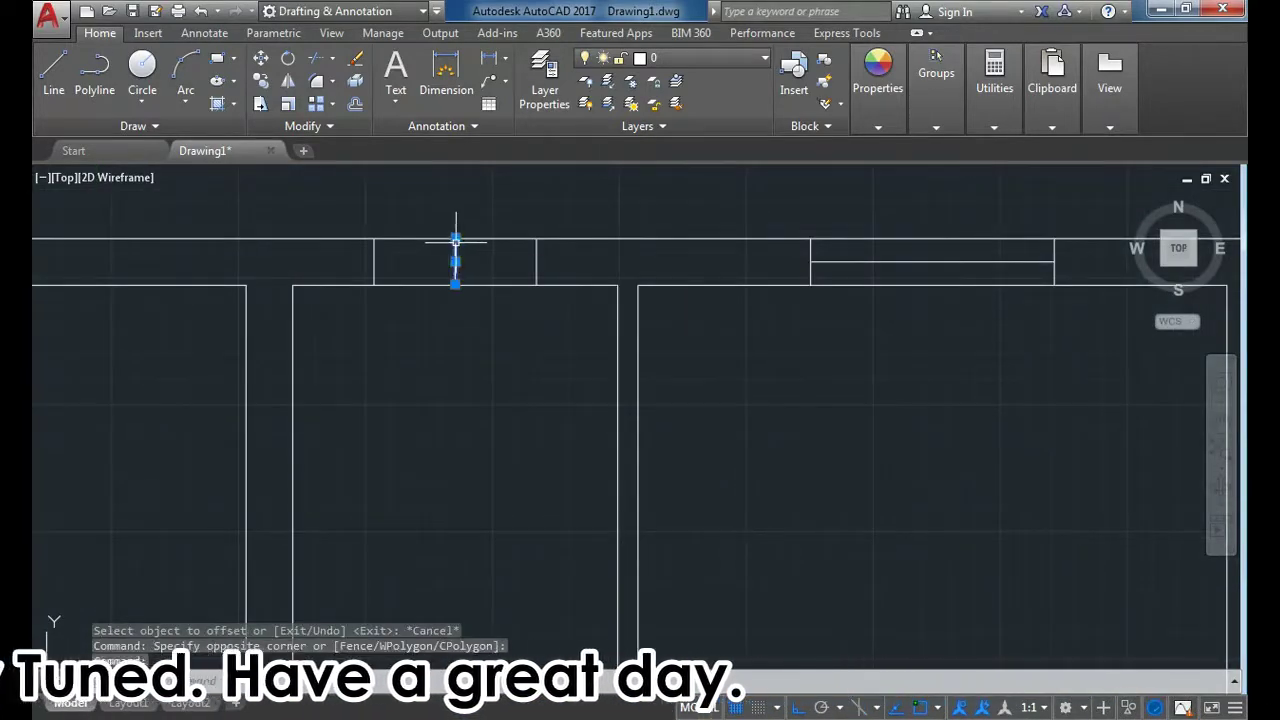
left_click(455, 241)
left_click(537, 262)
left_click(455, 284)
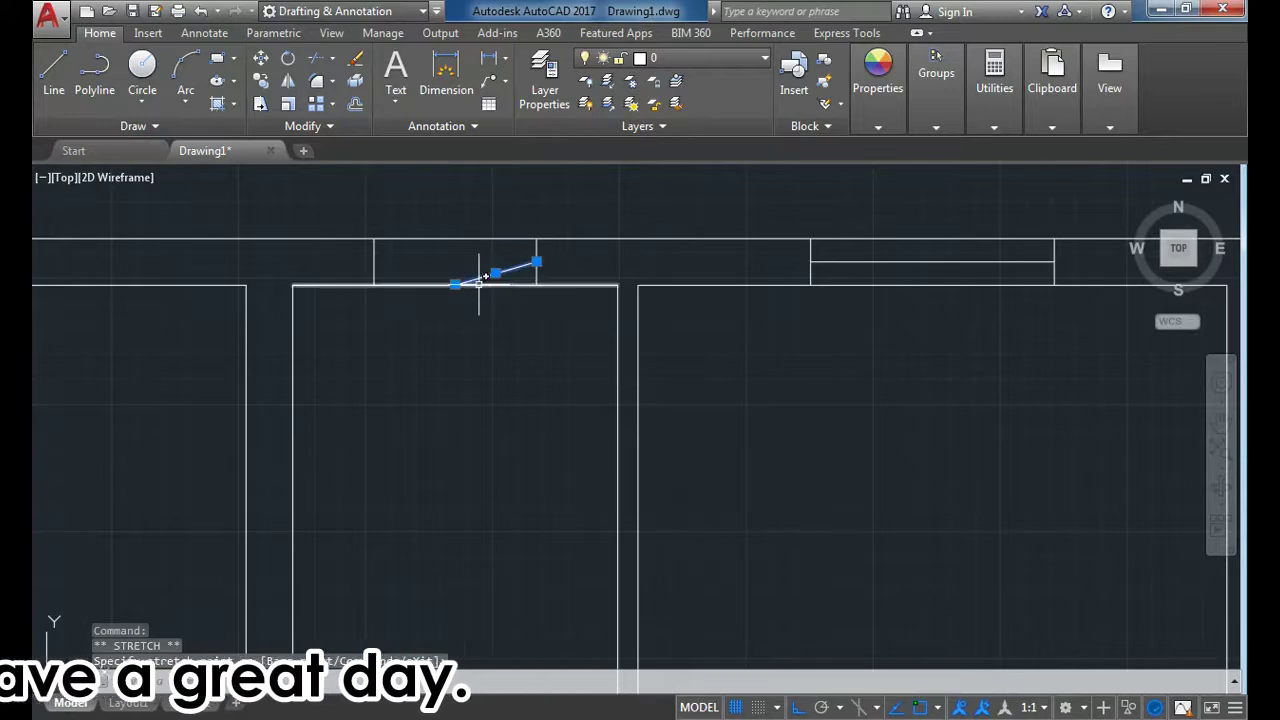
left_click(371, 262)
key("Escape")
scroll(479, 264, "down", 4)
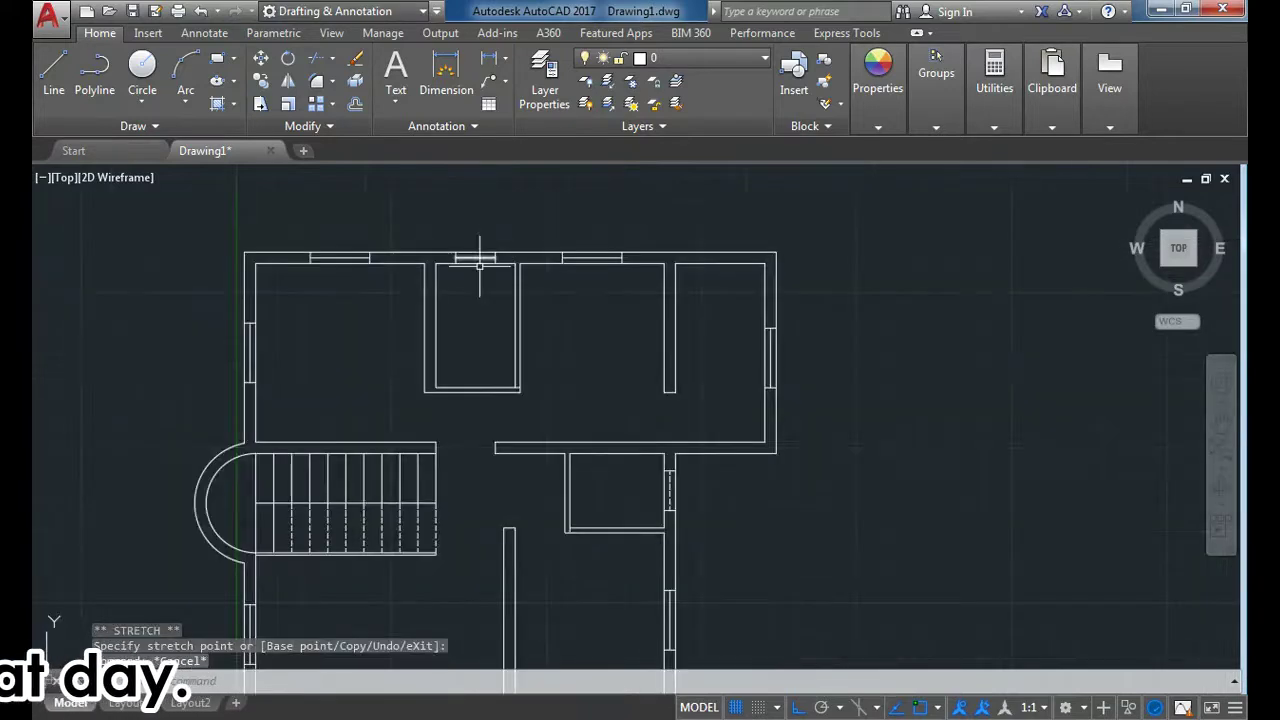
scroll(470, 325, "up", 2)
Step: Try matching properties from the dashed stair line, then cancel
type("m")
key("Return")
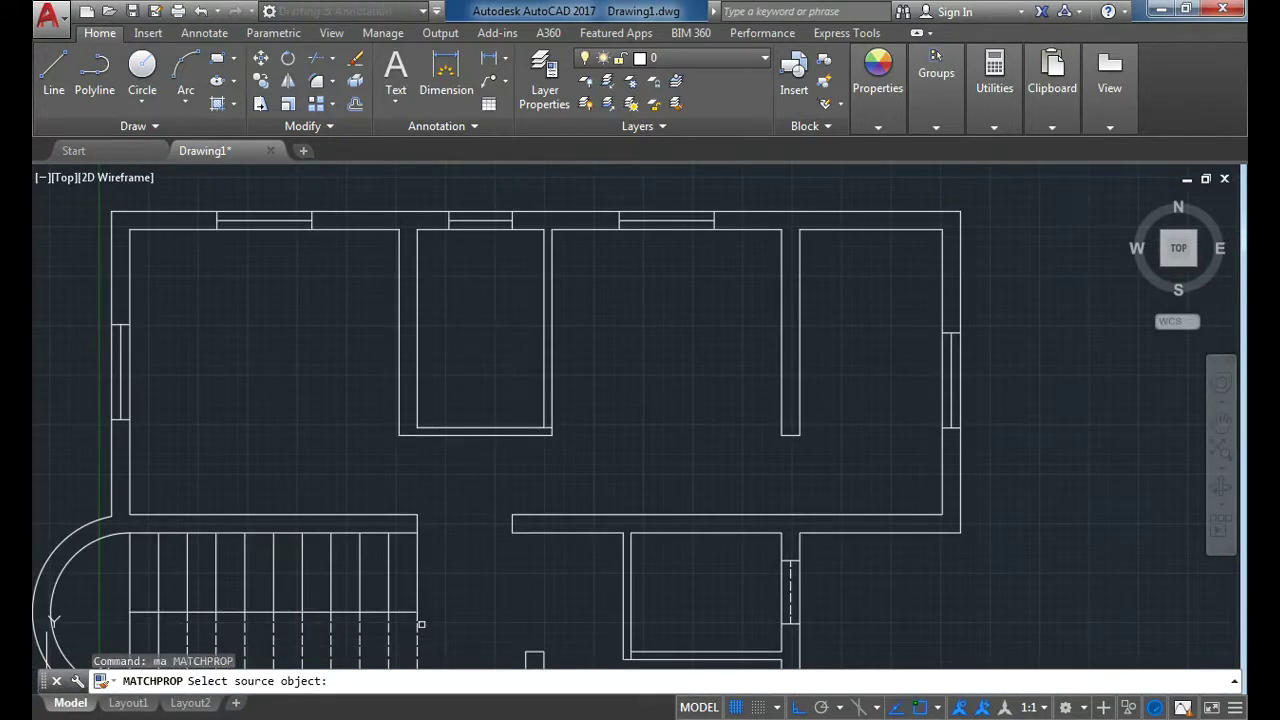
left_click(413, 636)
left_click(416, 628)
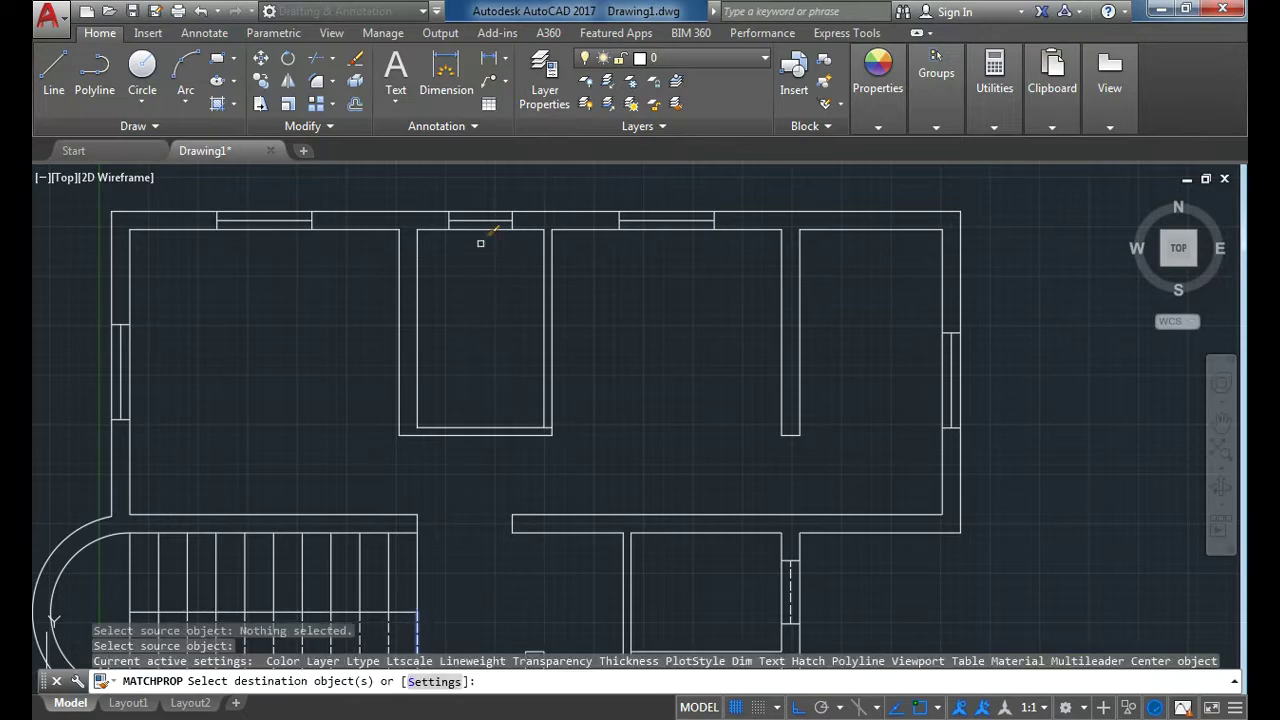
key("Escape")
Step: Select the UCS icon at the plan's origin
scroll(502, 232, "down", 2)
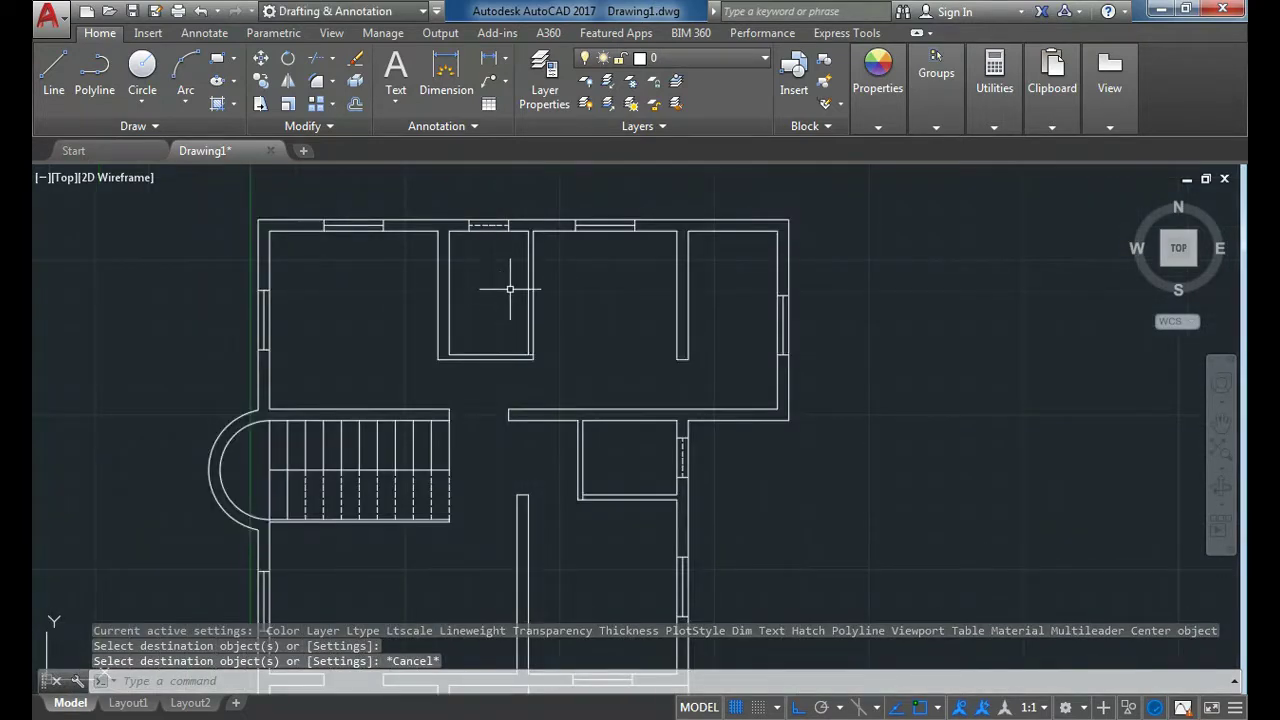
scroll(510, 289, "down", 2)
scroll(500, 386, "down", 3)
scroll(493, 414, "up", 3)
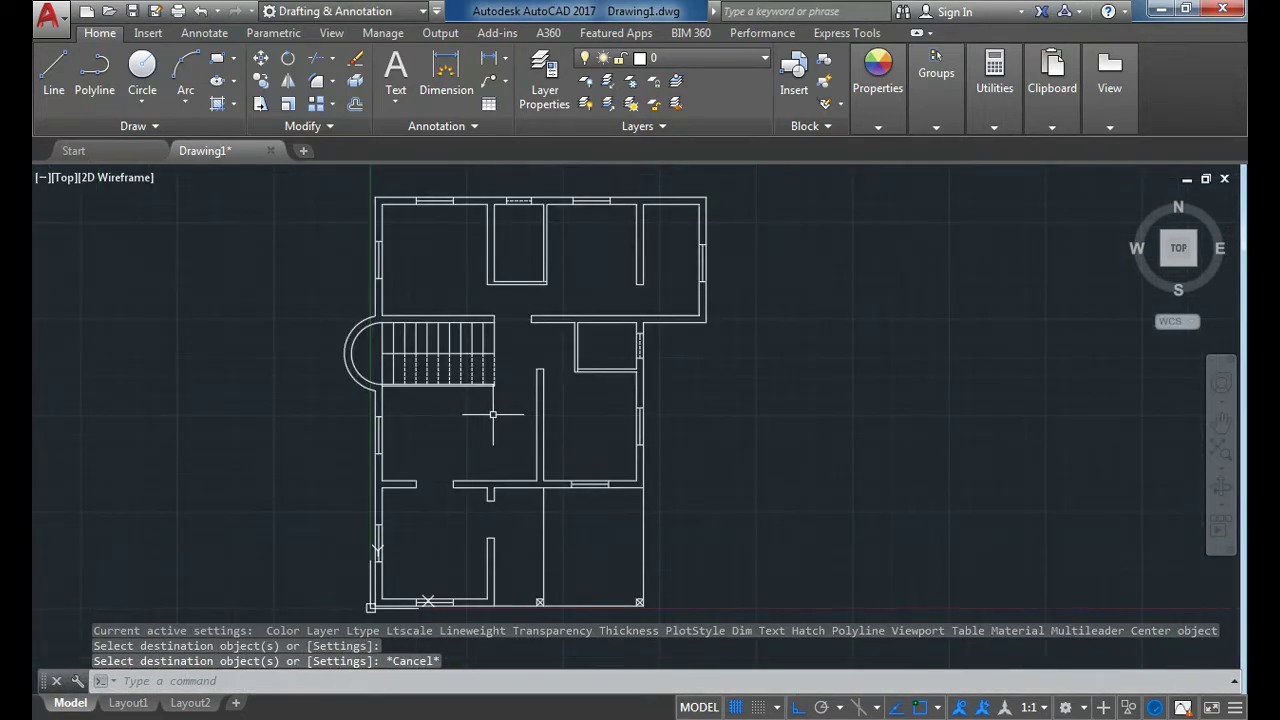
scroll(371, 604, "up", 2)
left_click(371, 598)
Step: Drag the UCS origin from the plan's corner to empty space below-left
left_click(370, 598)
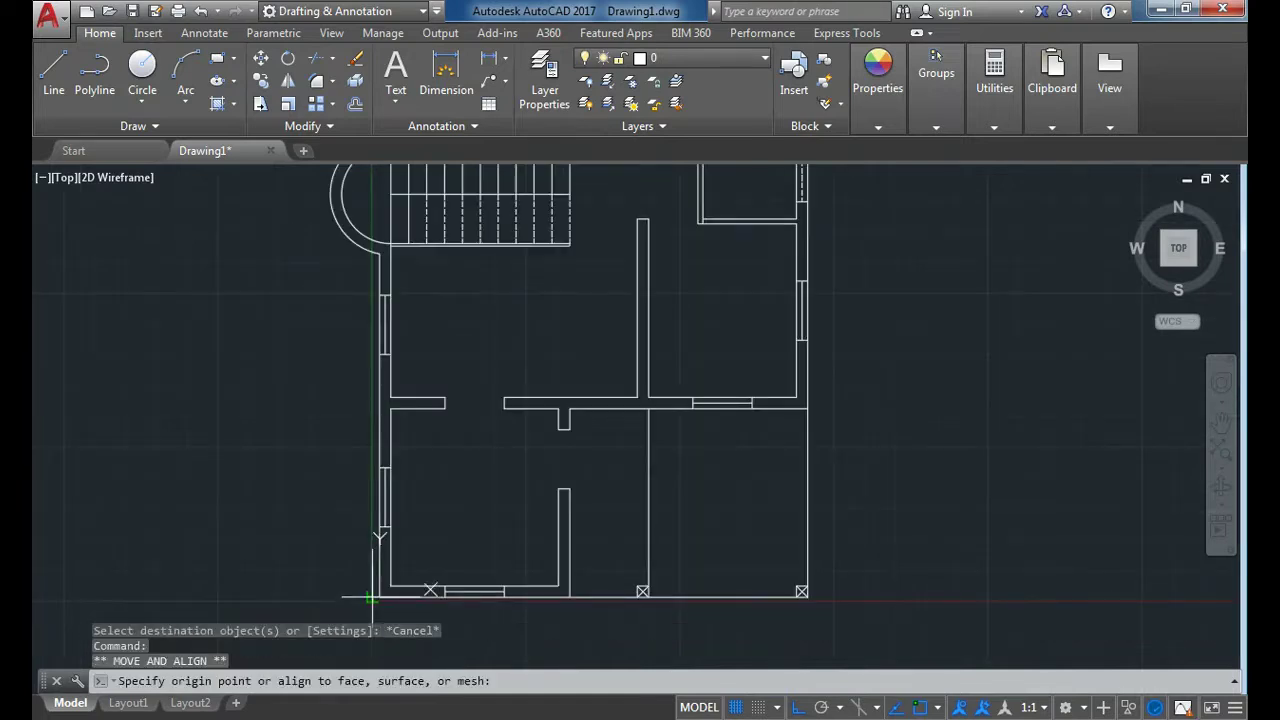
left_click(136, 600)
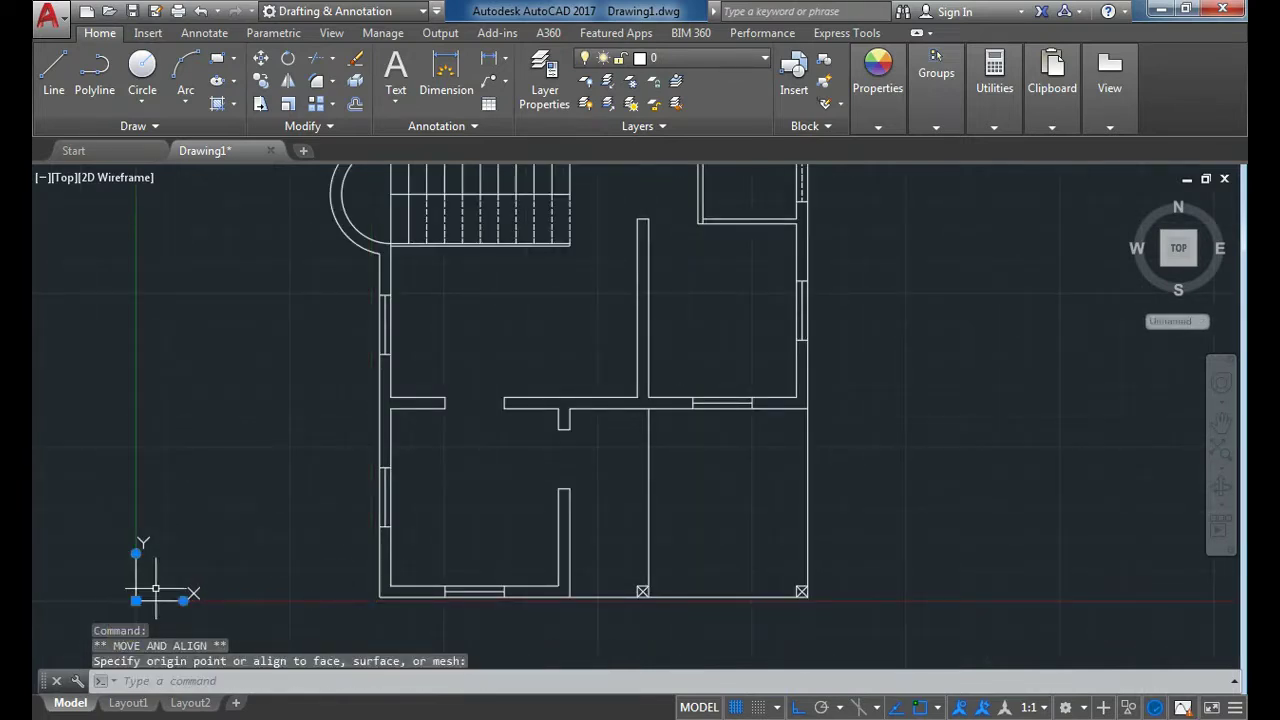
scroll(160, 575, "down", 2)
scroll(186, 520, "up", 4)
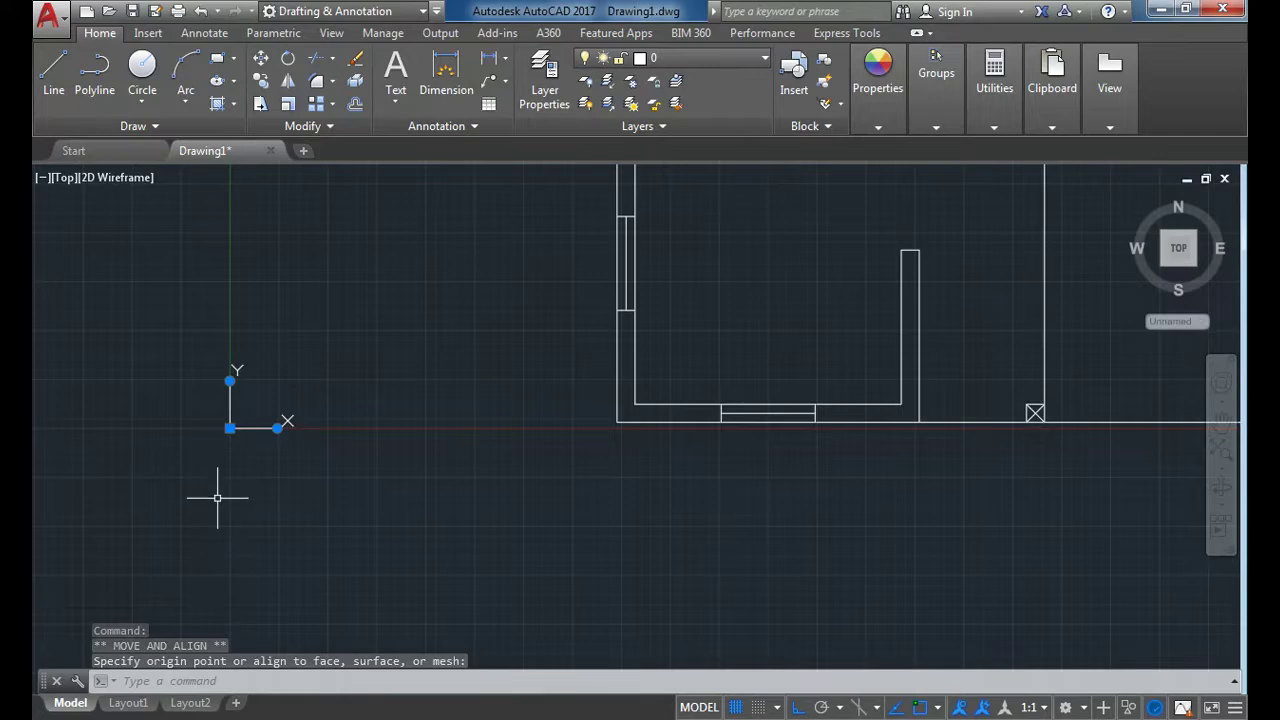
scroll(195, 515, "down", 3)
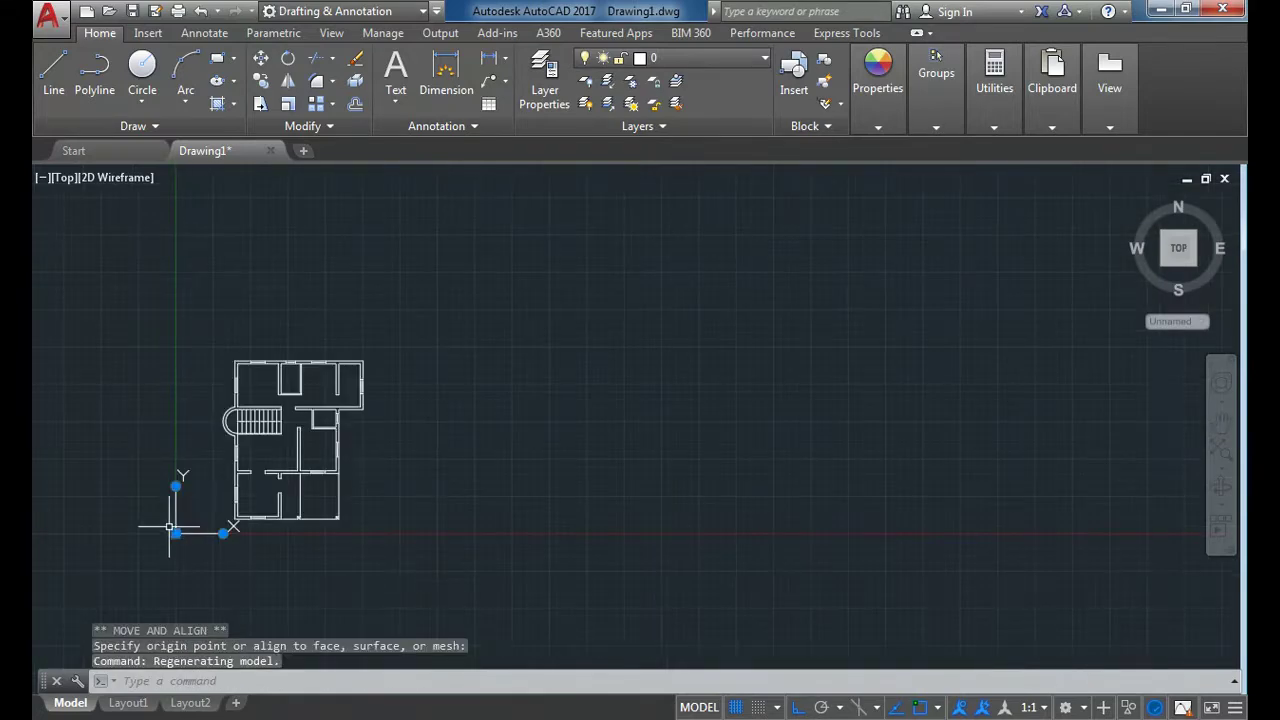
key("Escape")
scroll(176, 478, "up", 2)
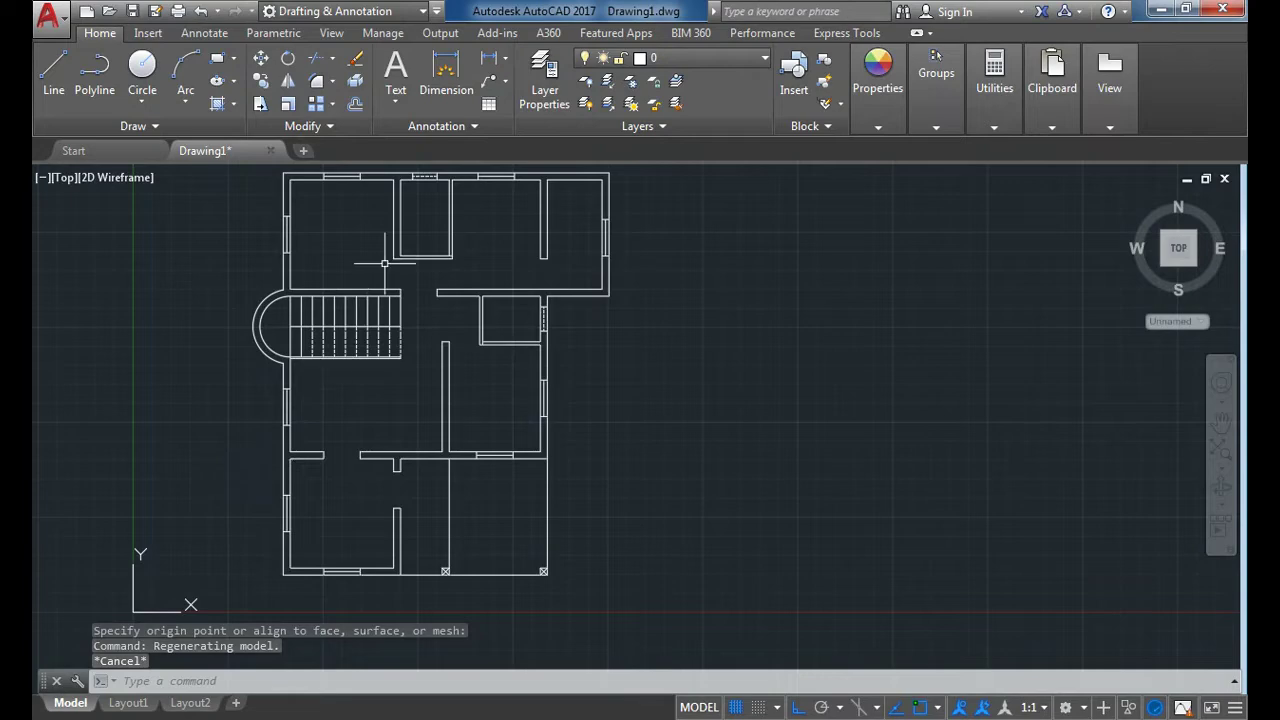
Step: Offset the upper room's bottom wall by 80 and trim out the opening
type("o")
key("Return")
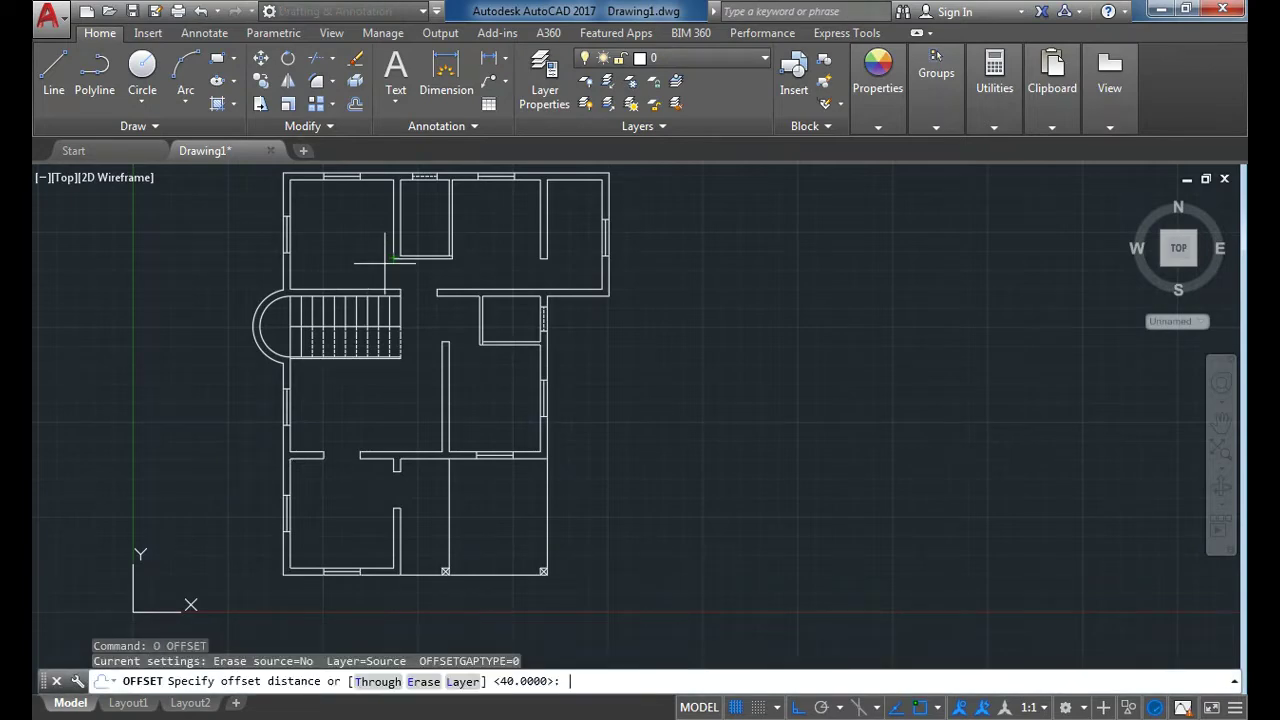
key("Return")
scroll(394, 284, "up", 4)
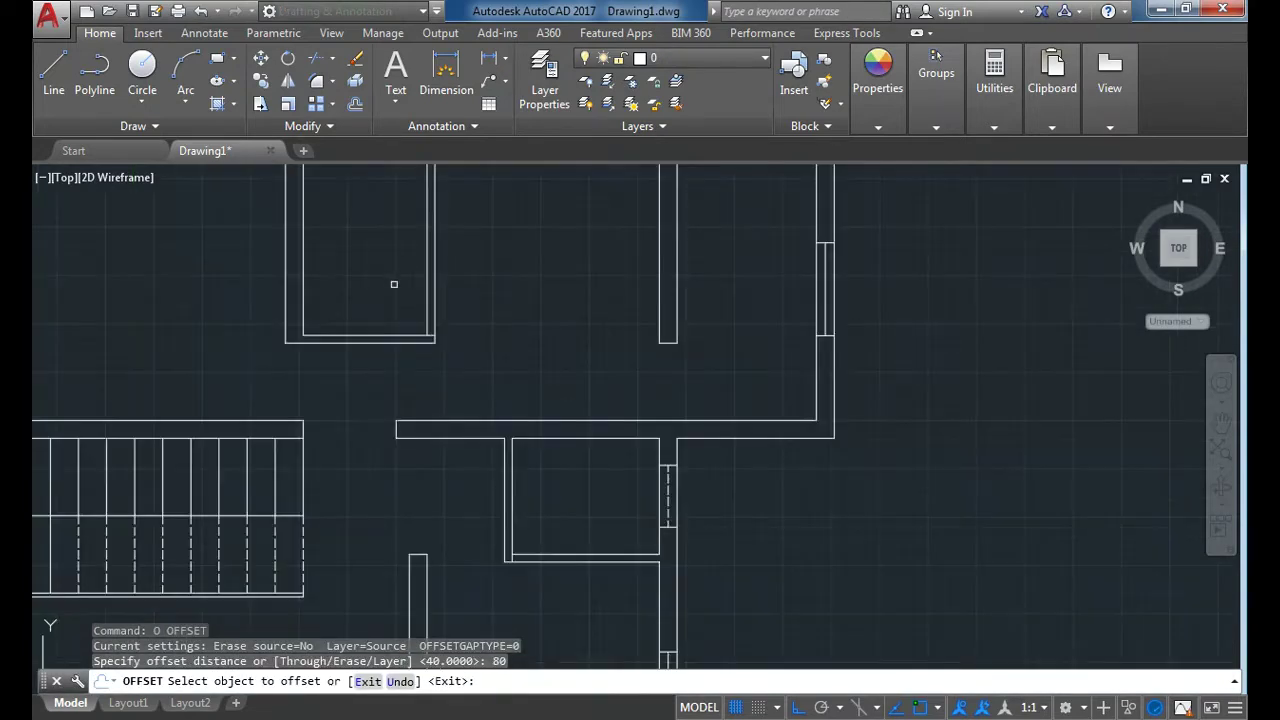
left_click(393, 333)
left_click(389, 276)
key("Escape")
type("tr")
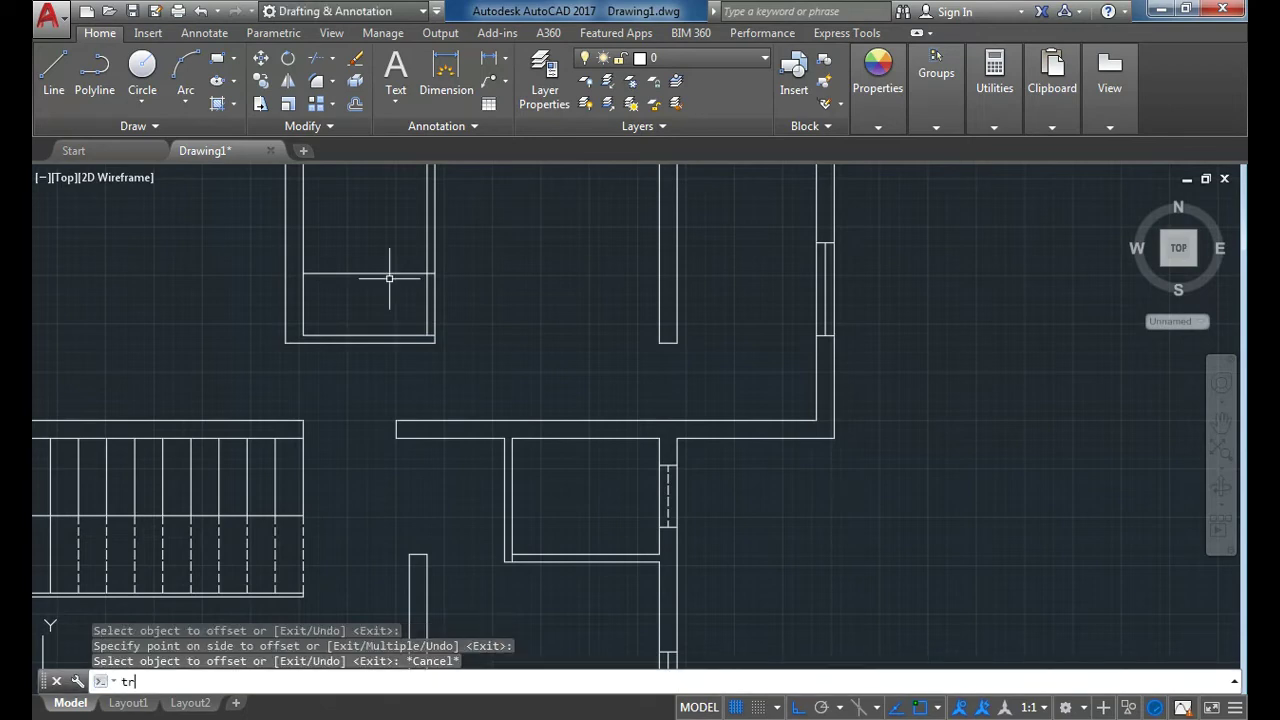
key("Return")
key("Return")
left_click(387, 271)
left_click(433, 305)
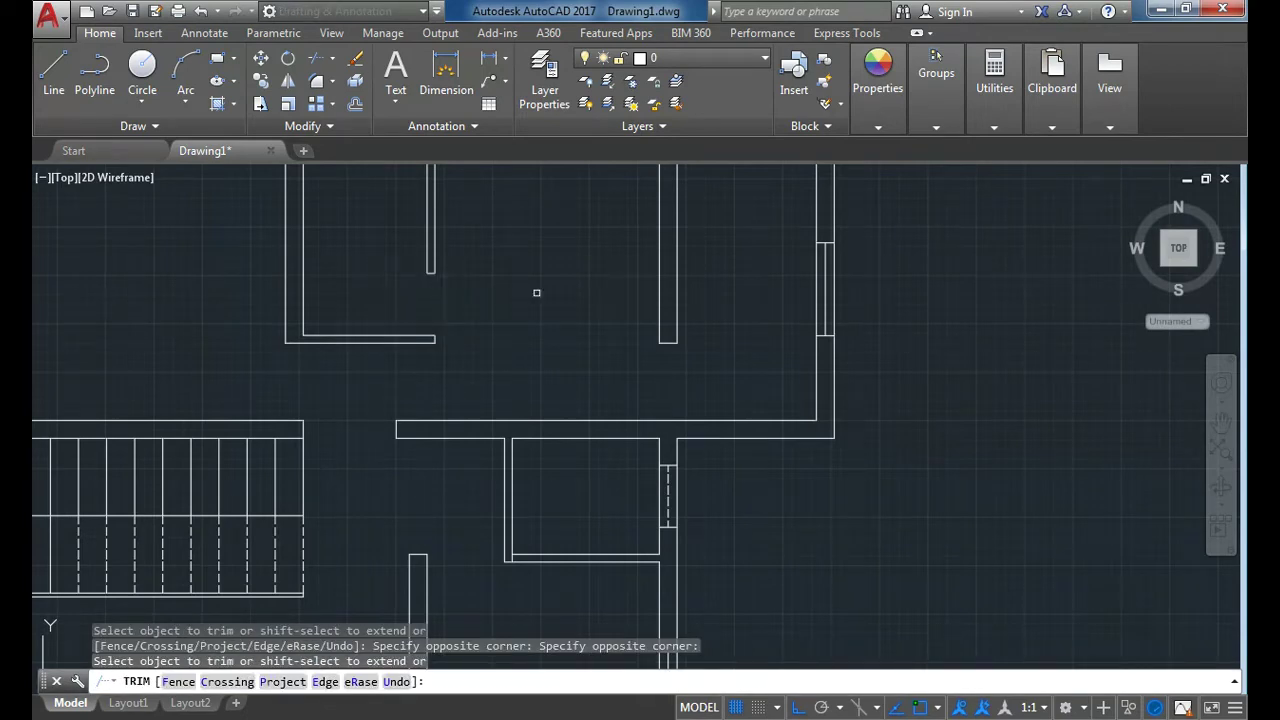
scroll(523, 306, "down", 2)
key("Escape")
Step: Offset the small room's left wall by 80 and trim open its lower-left corner
type("o")
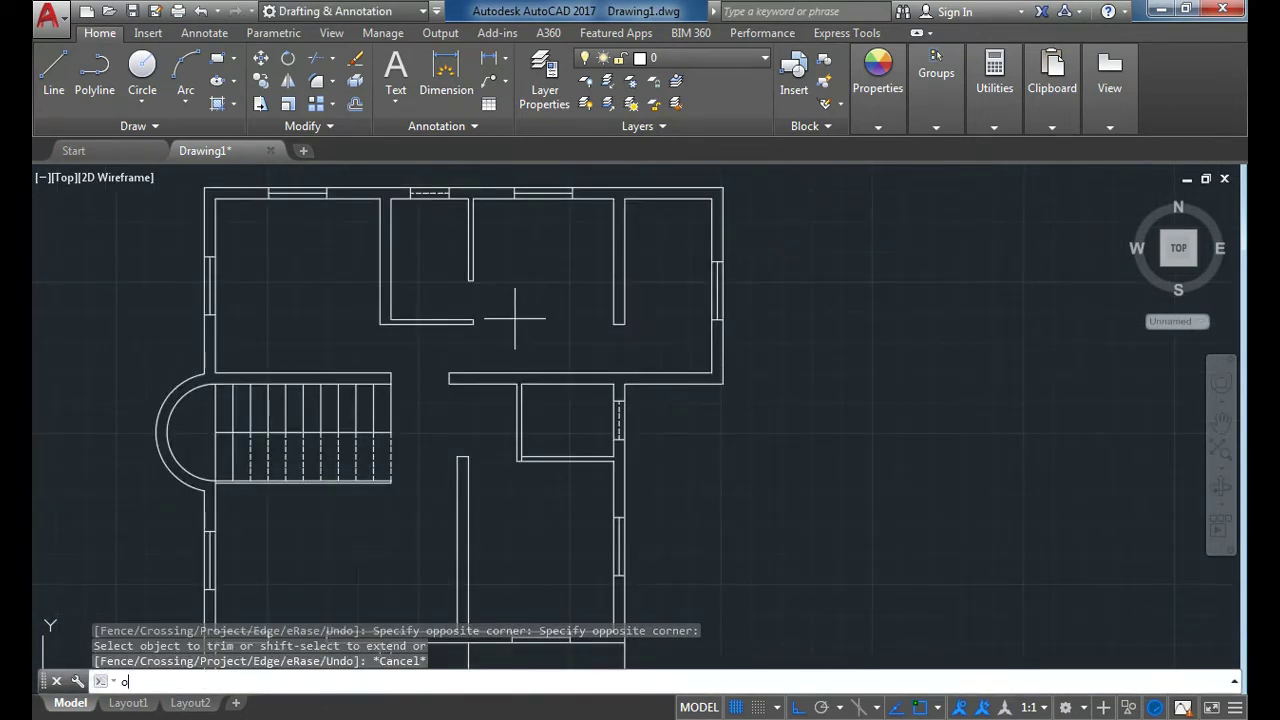
key("Return")
key("Return")
left_click(521, 430)
left_click(552, 417)
key("Escape")
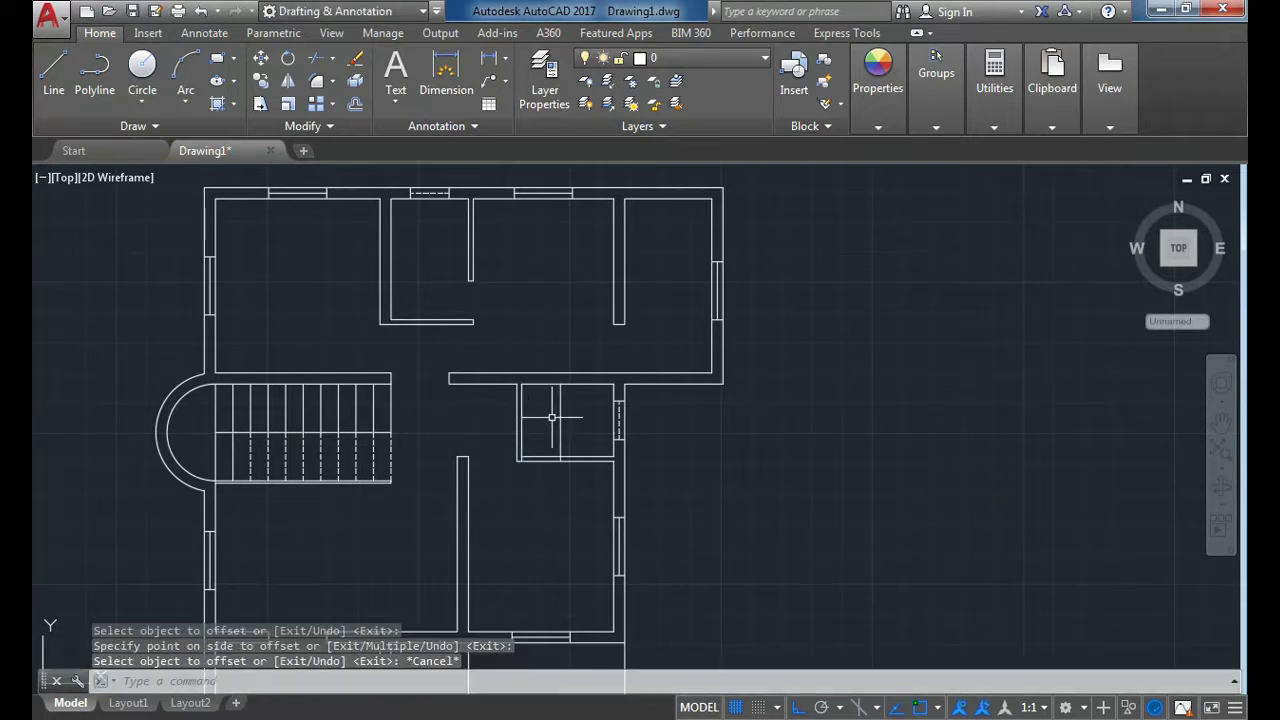
type("r")
key("Return")
key("Return")
mouse_move(545, 472)
left_mouse_down()
mouse_move(532, 448)
mouse_move(570, 440)
left_mouse_up()
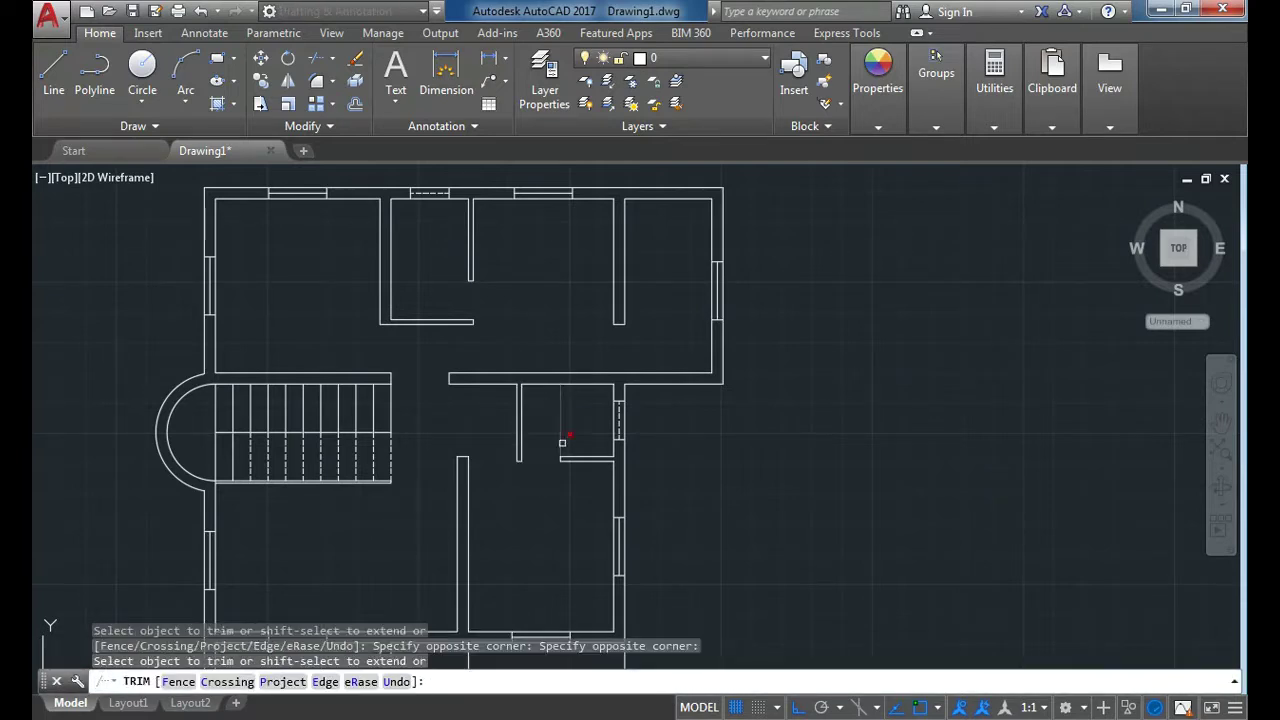
scroll(551, 400, "down", 2)
scroll(539, 405, "down", 2)
left_click(523, 451)
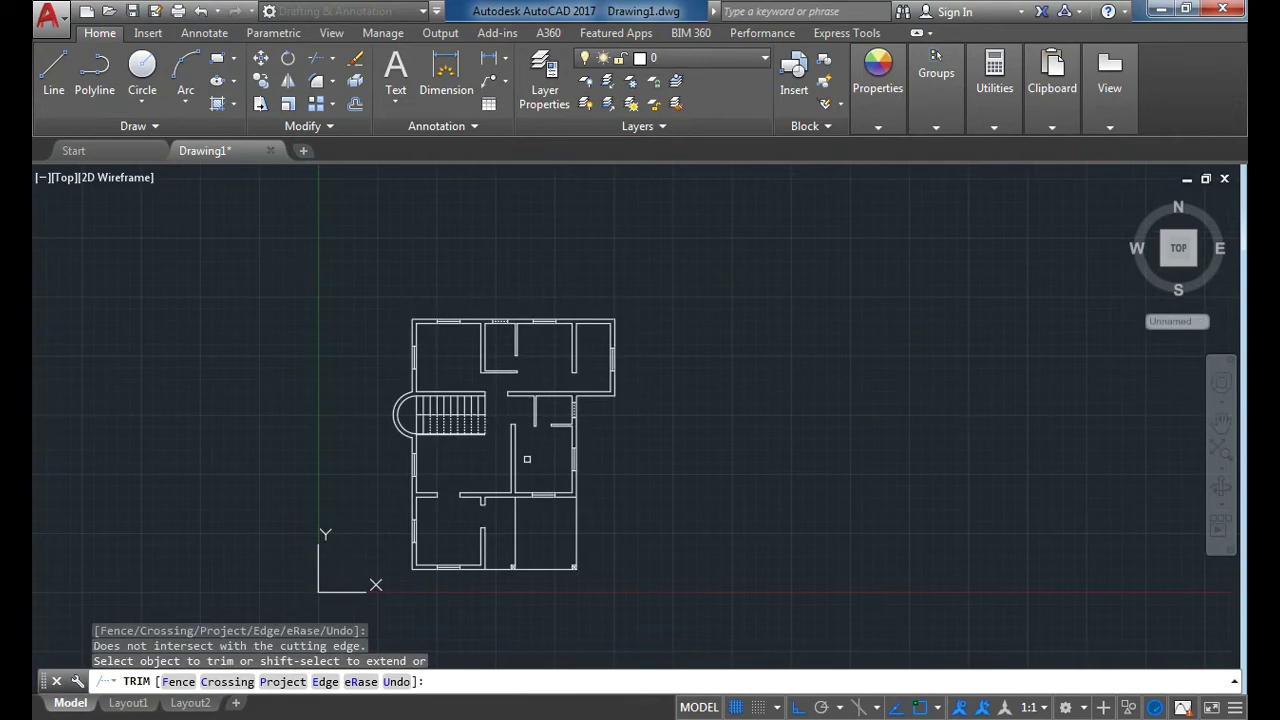
scroll(527, 459, "up", 2)
key("Escape")
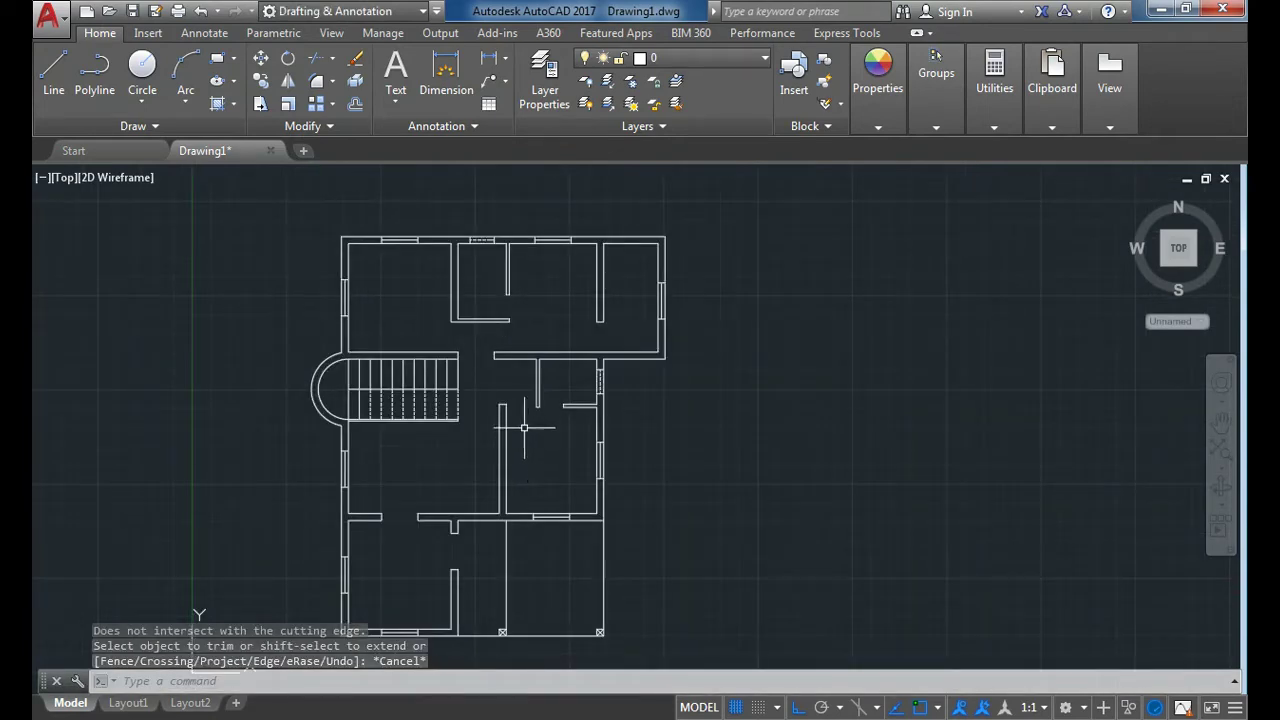
scroll(523, 428, "down", 2)
scroll(500, 430, "up", 2)
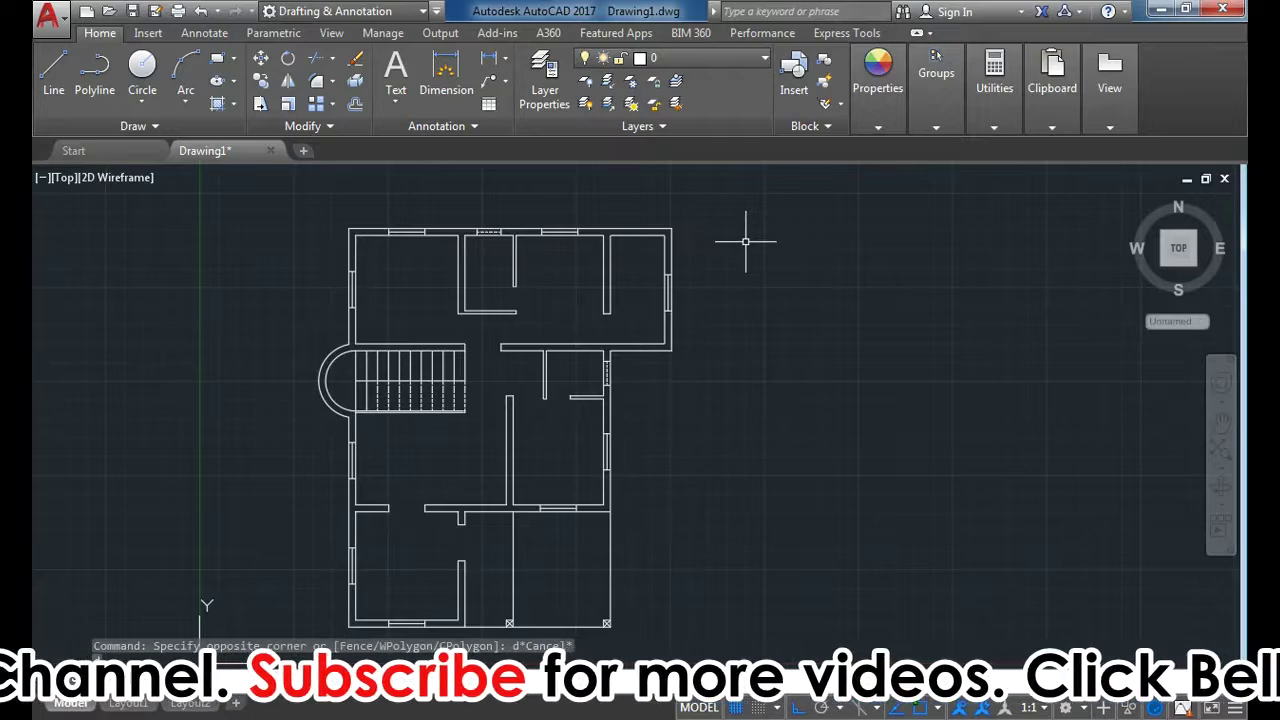
Step: Set Annotative dimension style's linear and angular precision to whole numbers, and make it current
type("d")
key("Return")
left_click(455, 266)
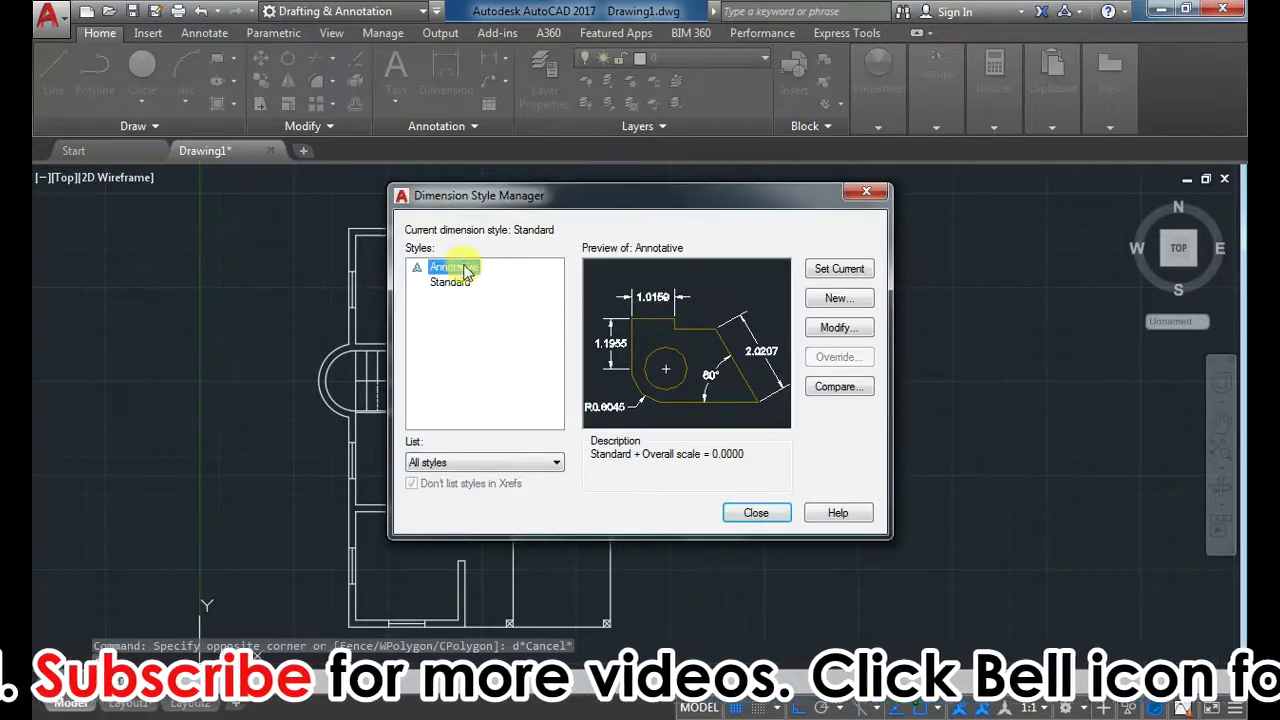
left_click(836, 328)
left_click(220, 186)
left_click(200, 210)
left_click(235, 211)
left_click(190, 226)
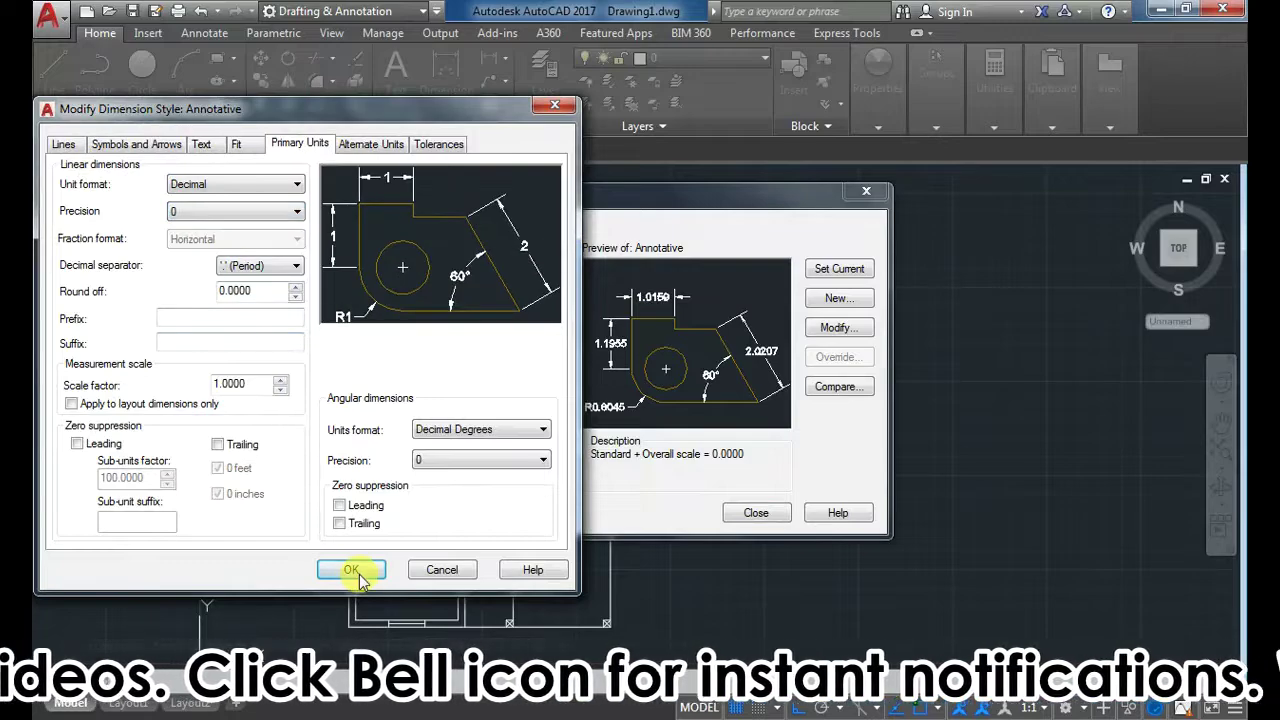
left_click(358, 577)
left_click(829, 270)
left_click(754, 512)
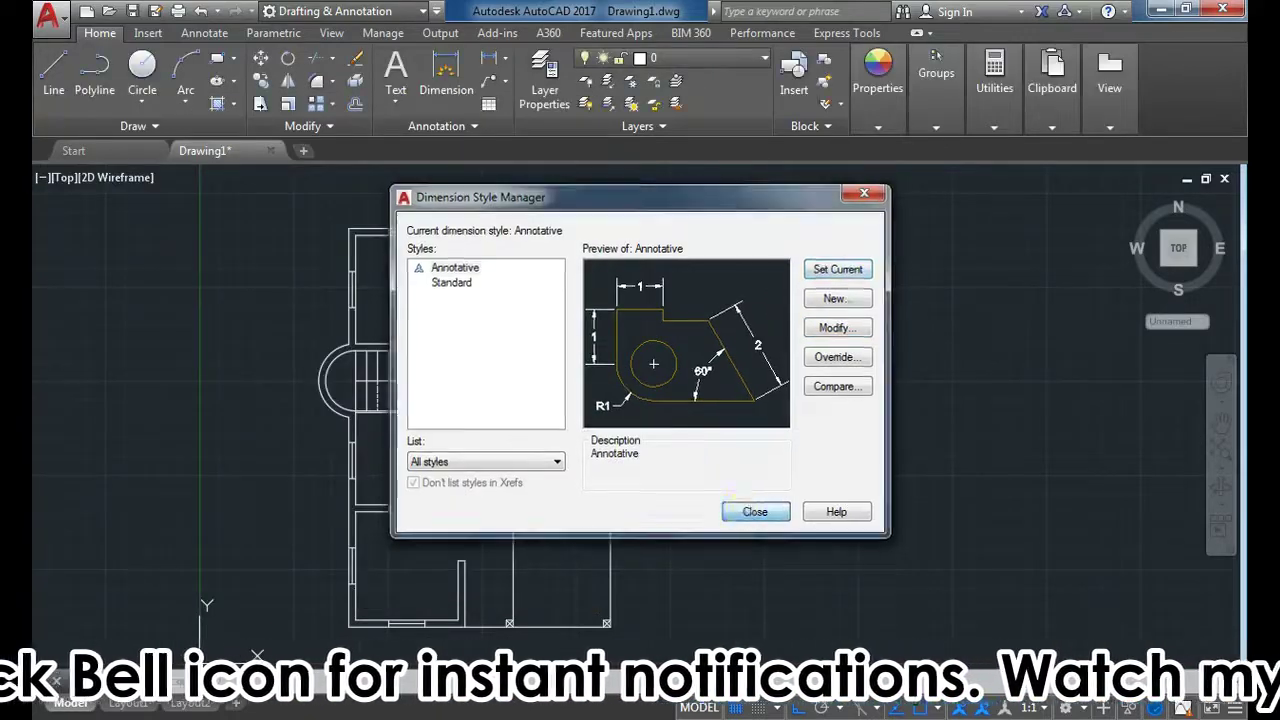
Step: Start a linear dimension and choose the 1:100 annotation scale
left_click(490, 62)
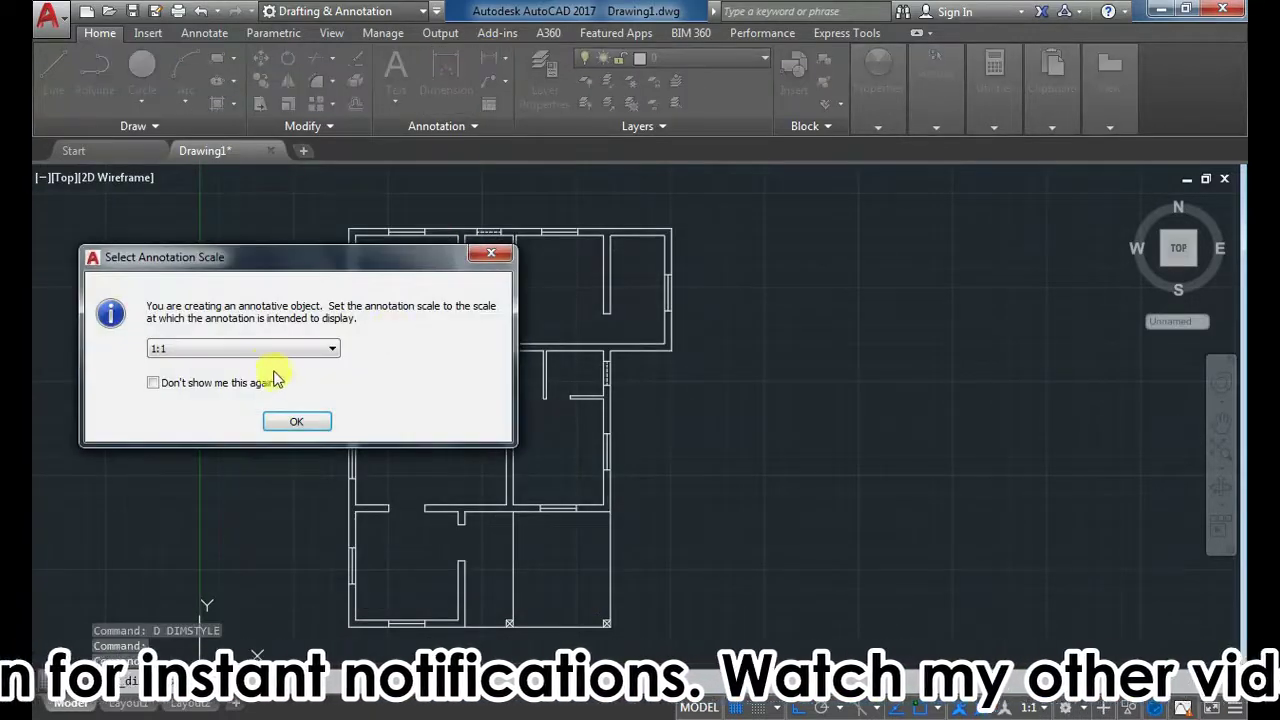
left_click(268, 352)
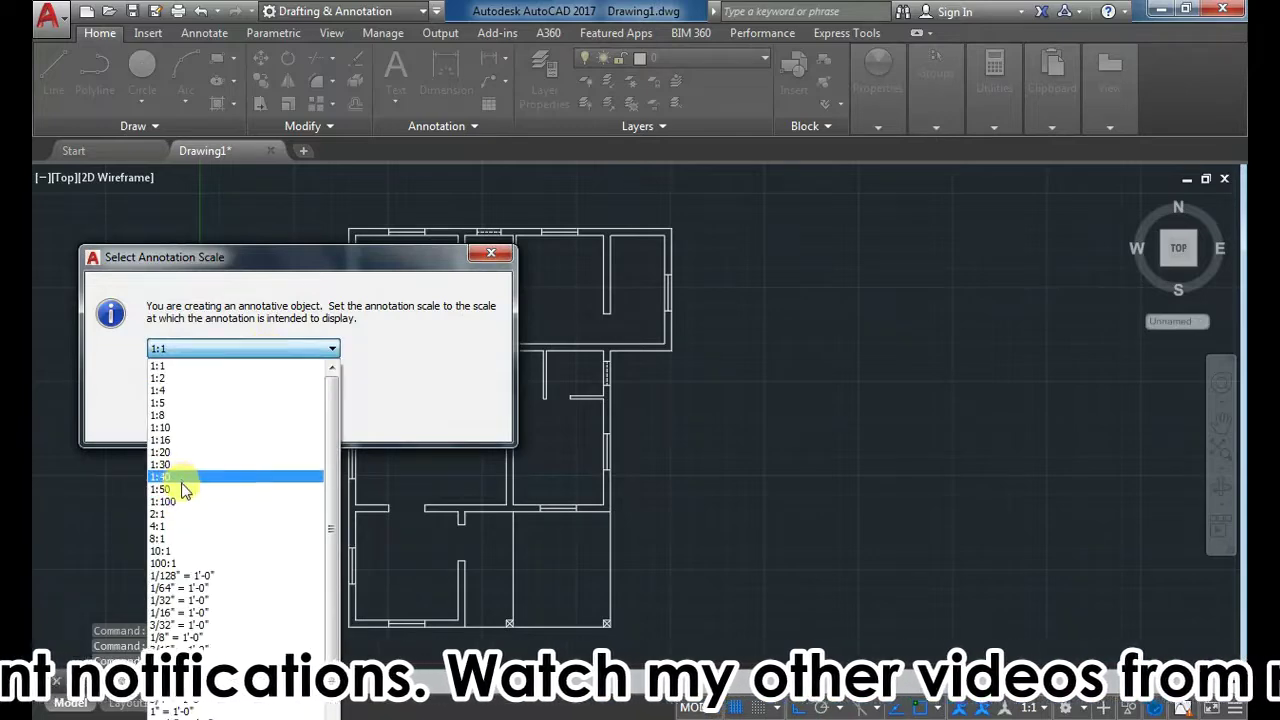
left_click(184, 503)
Step: Confirm 1:100 scale, then dimension the top-left room (340, 360) and small room (160, 250)
left_click(297, 419)
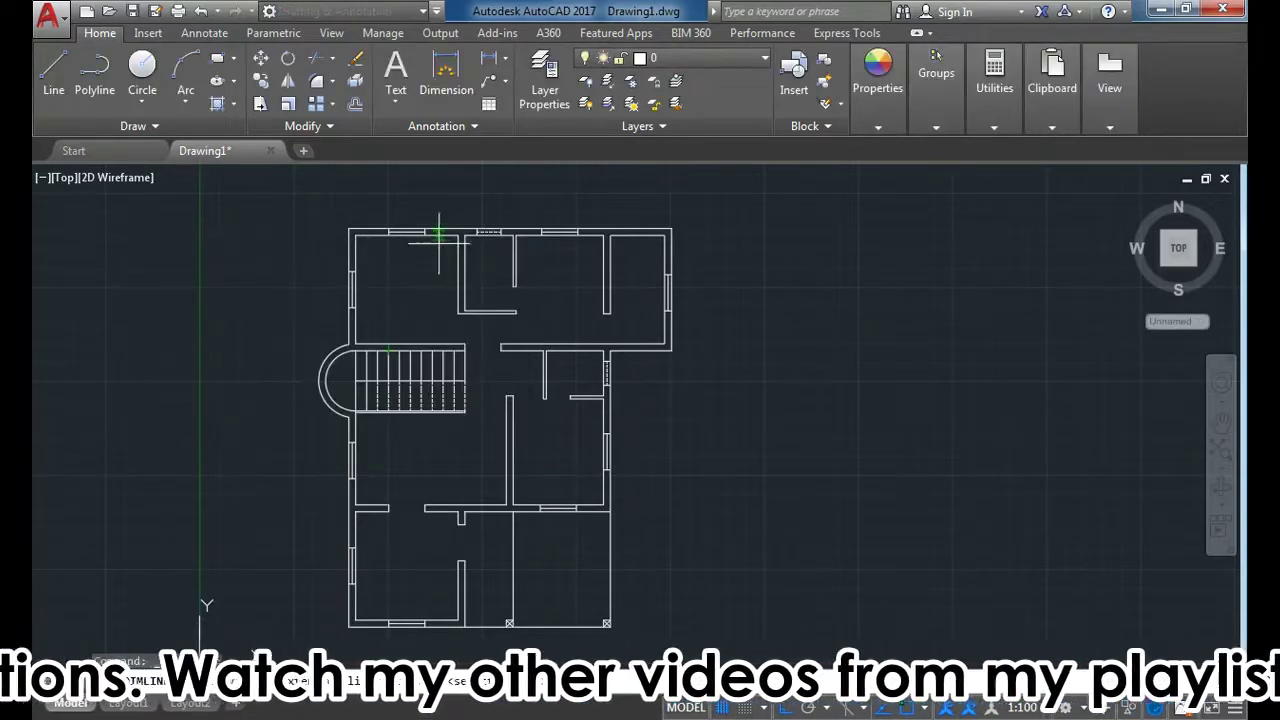
scroll(347, 241, "up", 4)
left_click(301, 227)
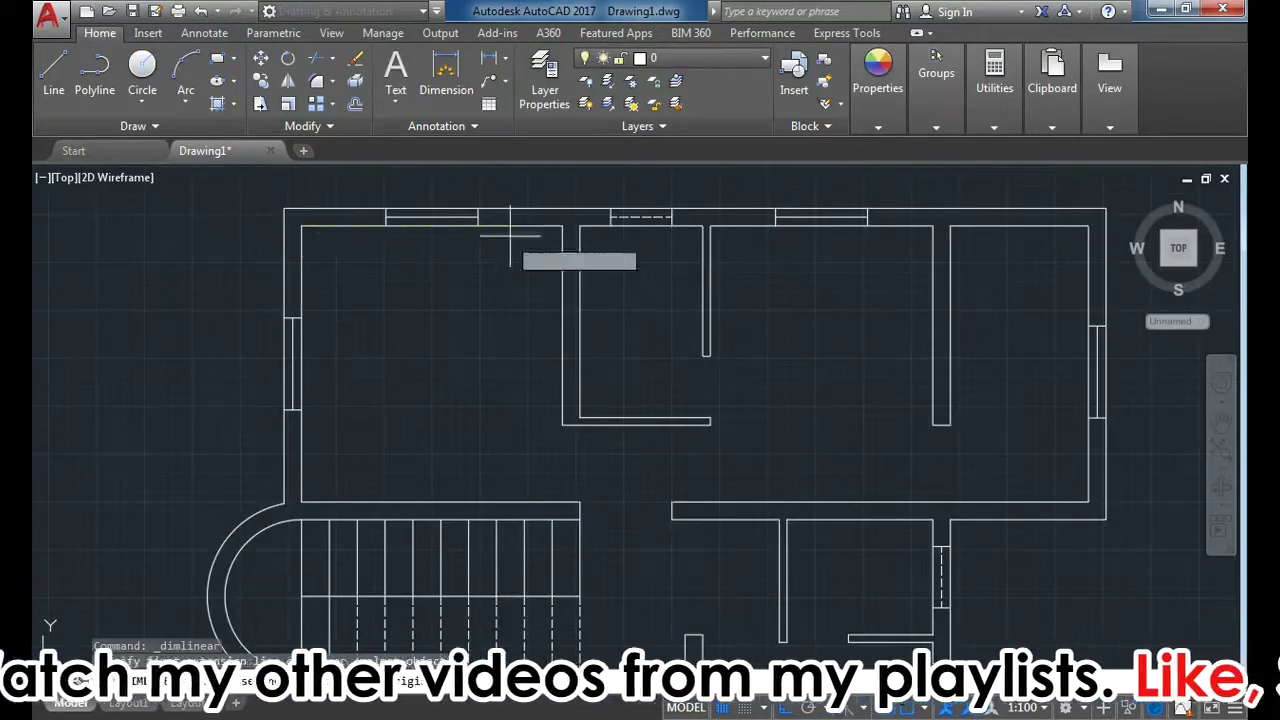
left_click(562, 226)
left_click(500, 249)
key("Return")
key("Return")
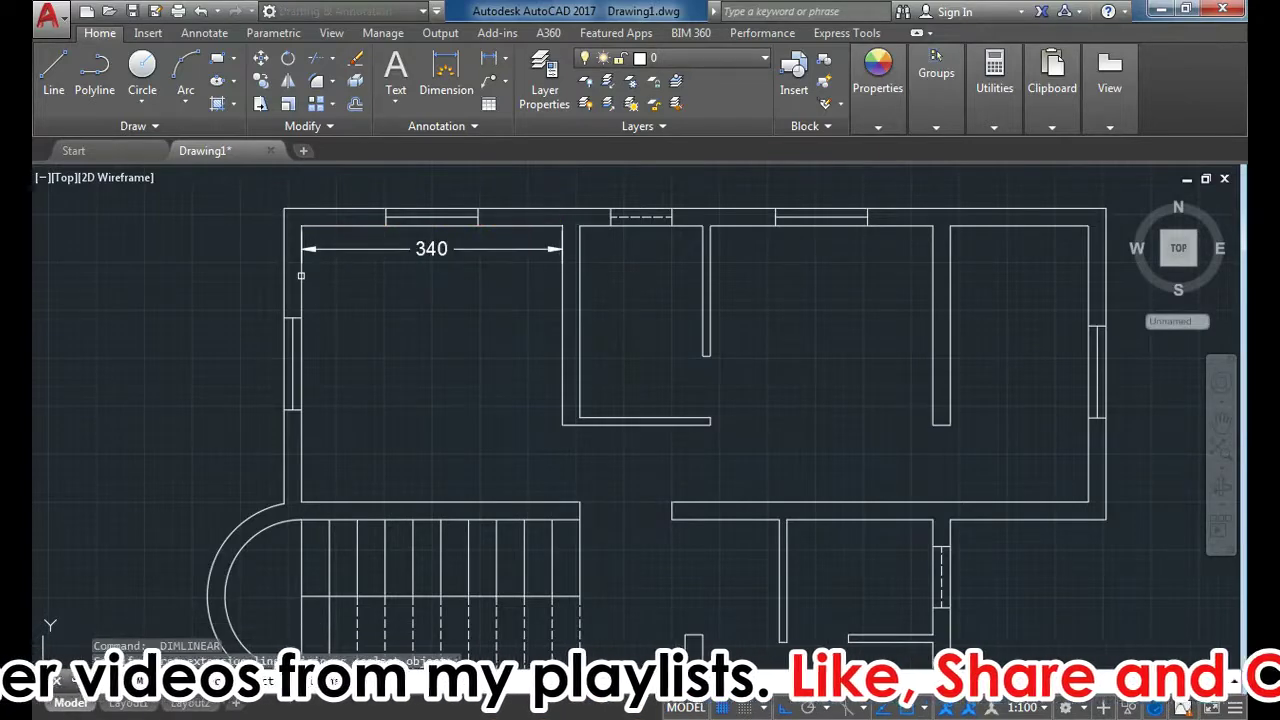
left_click(301, 290)
left_click(335, 290)
key("Return")
key("Return")
left_click(593, 226)
left_click(593, 244)
key("Return")
key("Return")
left_click(580, 278)
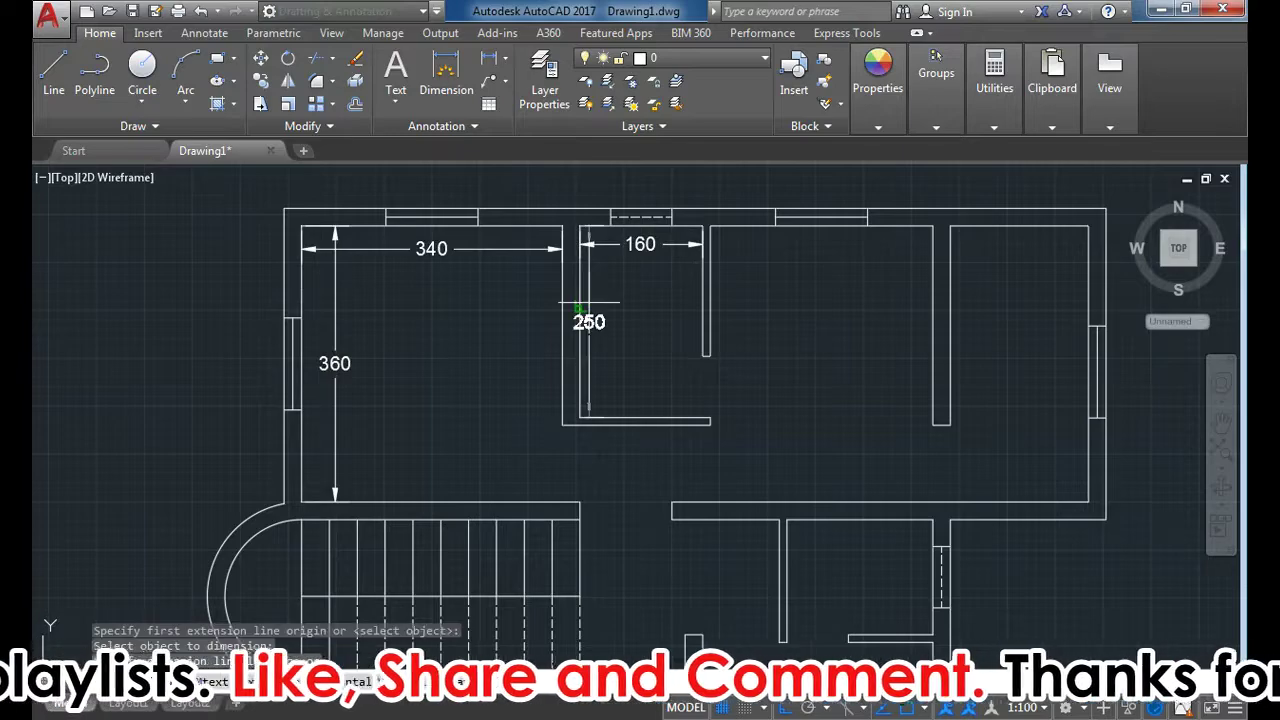
left_click(597, 299)
Step: Dimension the third room (290, 360) and the top-right room (180, 360)
key("Return")
key("Return")
left_click(710, 226)
left_click(933, 226)
left_click(820, 248)
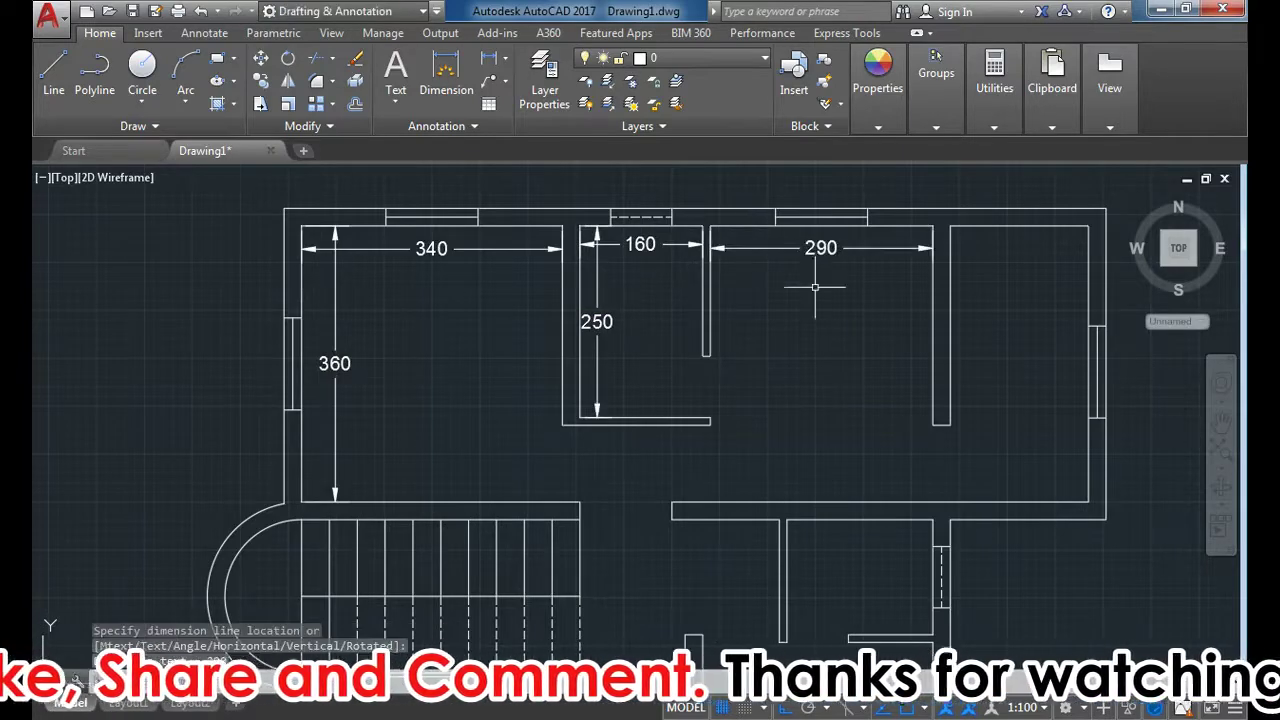
key("Return")
key("Return")
left_click(895, 226)
left_click(896, 500)
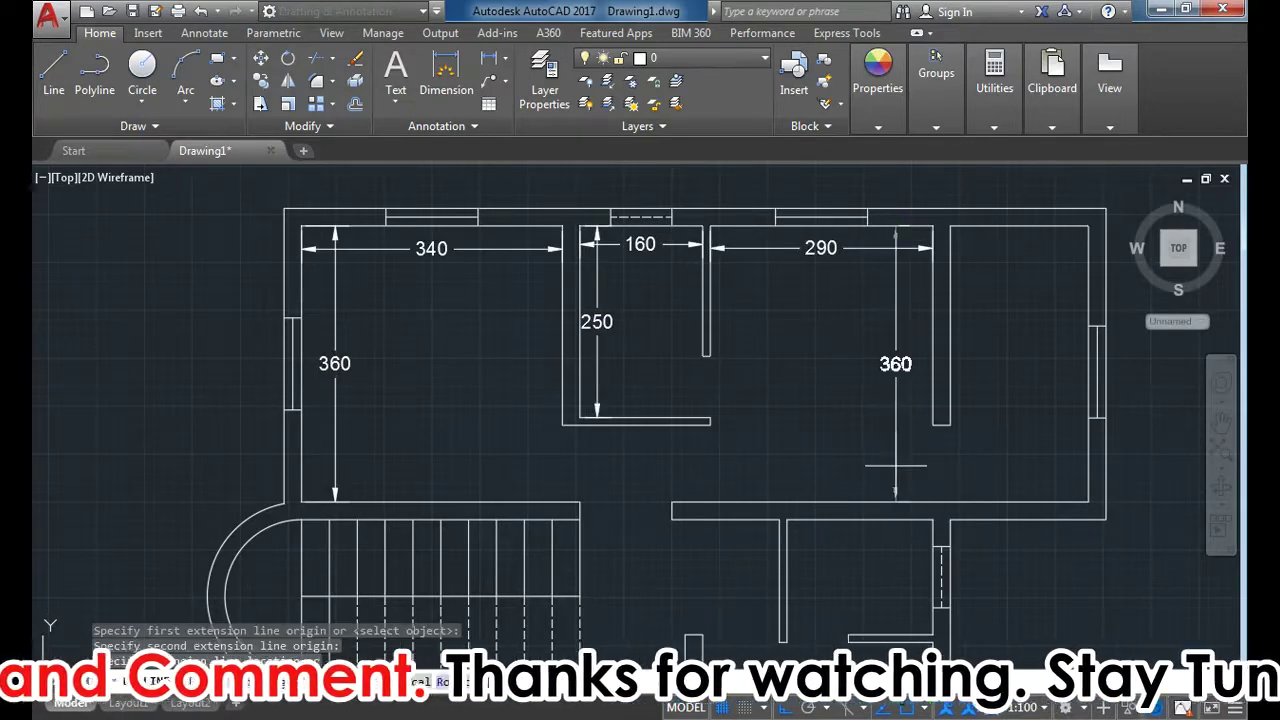
left_click(896, 430)
key("Return")
key("Return")
left_click(950, 226)
left_click(1088, 226)
left_click(1018, 241)
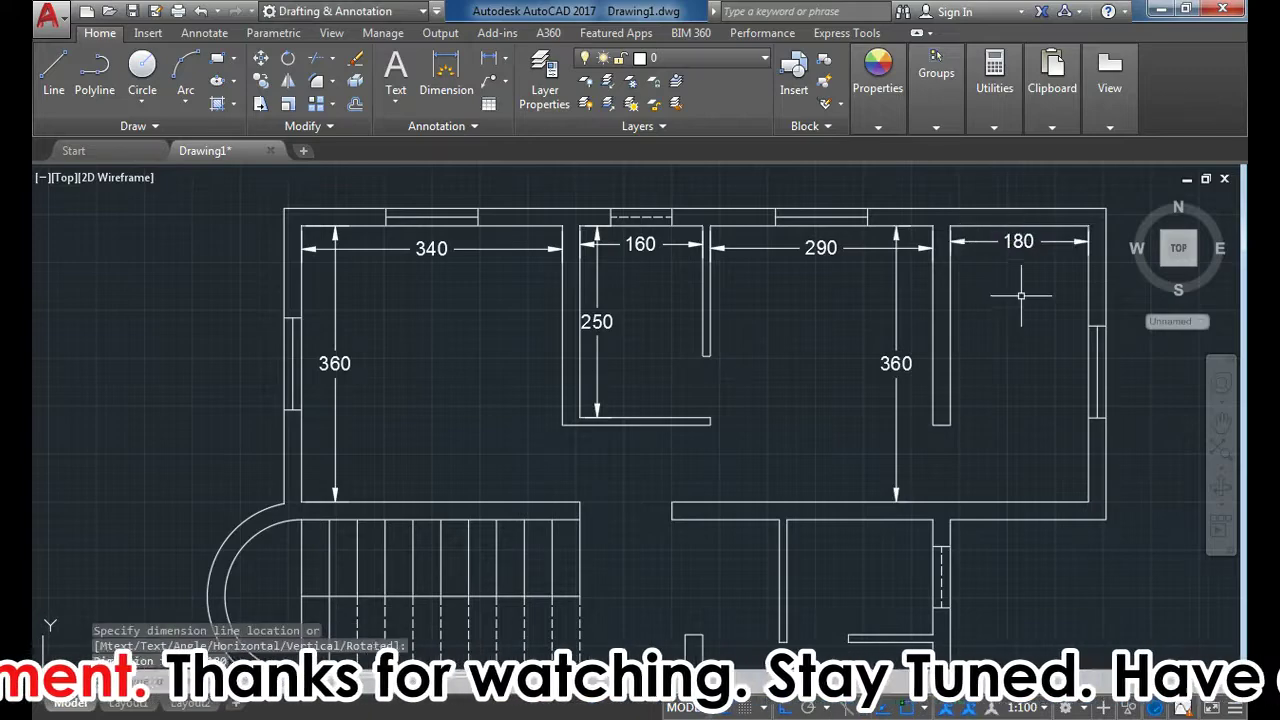
left_click(1057, 300)
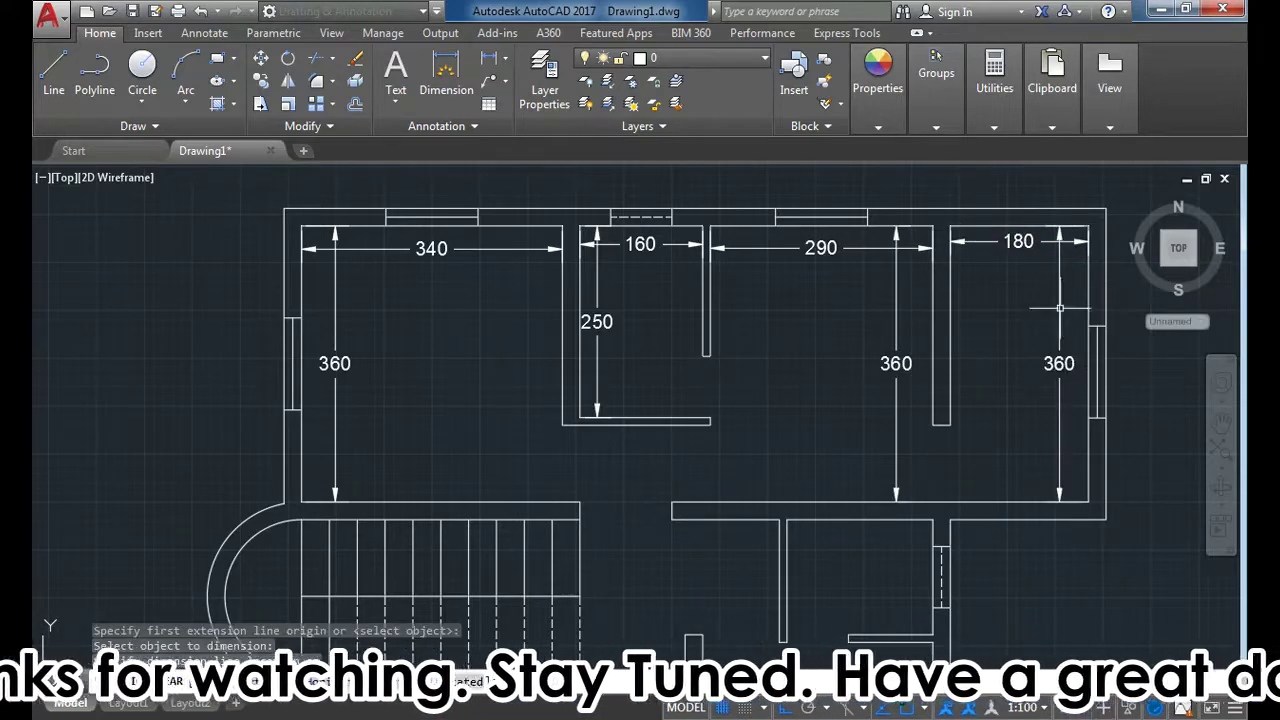
scroll(1071, 300, "down", 3)
scroll(773, 363, "up", 2)
Step: Add linear dimensions 190, 150, 300 and 352 to the central small rooms
key("Return")
left_click(760, 327)
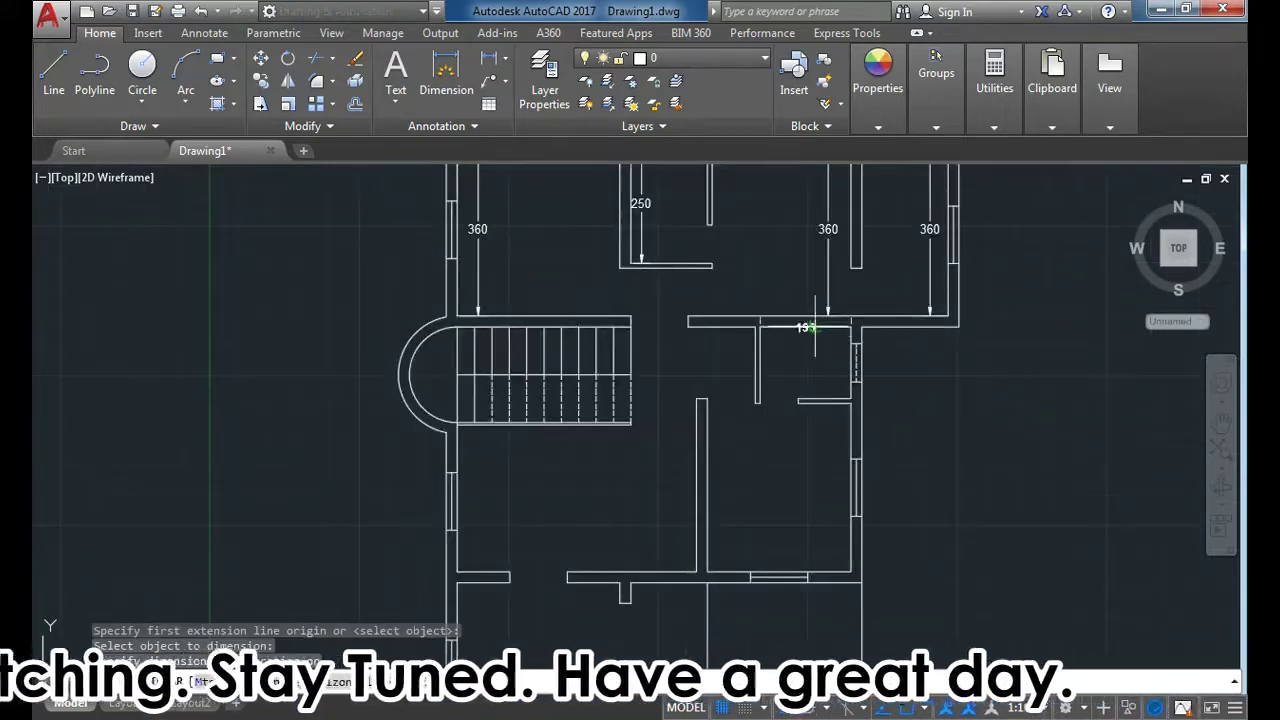
left_click(850, 327)
left_click(822, 340)
scroll(825, 348, "up", 3)
key("Return")
key("Return")
left_click(890, 455)
left_click(850, 435)
scroll(850, 435, "down", 3)
key("Return")
left_click(697, 585)
left_click(840, 585)
left_click(723, 565)
Step: Dimension the central room's width as 500 and begin a dimension from the stair corner
key("Return")
key("Return")
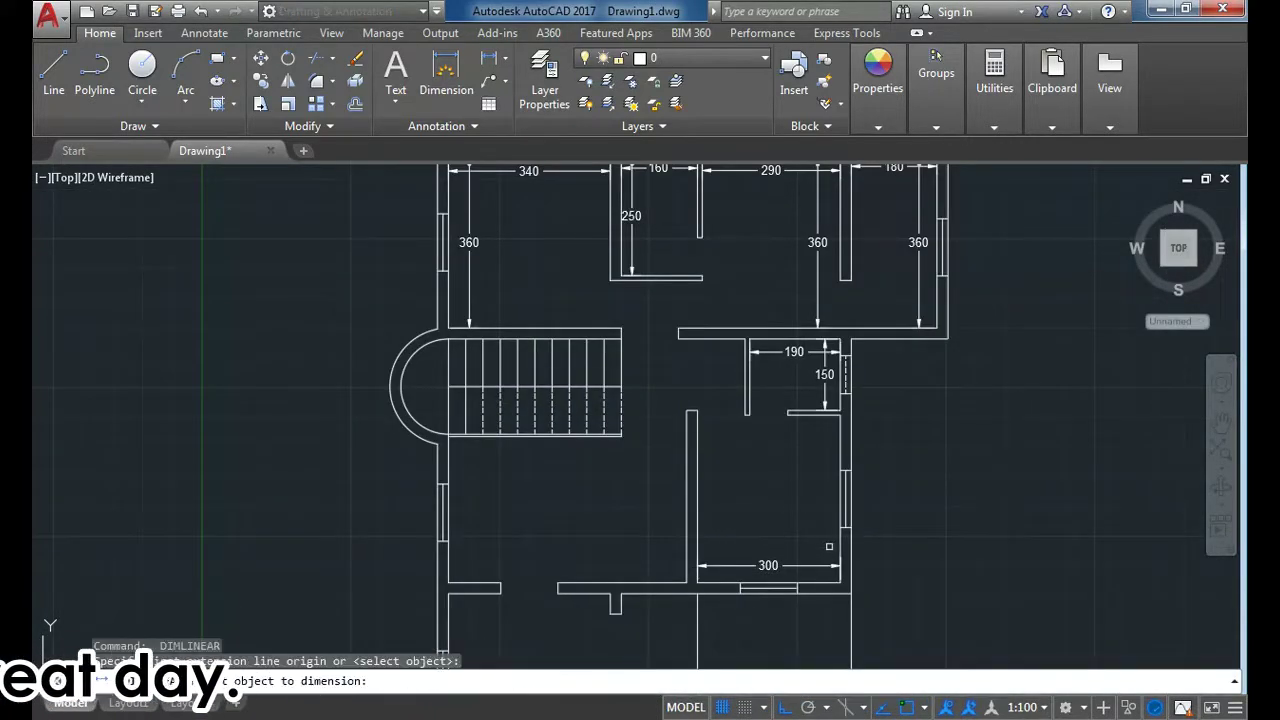
left_click(835, 543)
left_click(837, 541)
left_click(841, 540)
left_click(817, 505)
key("Return")
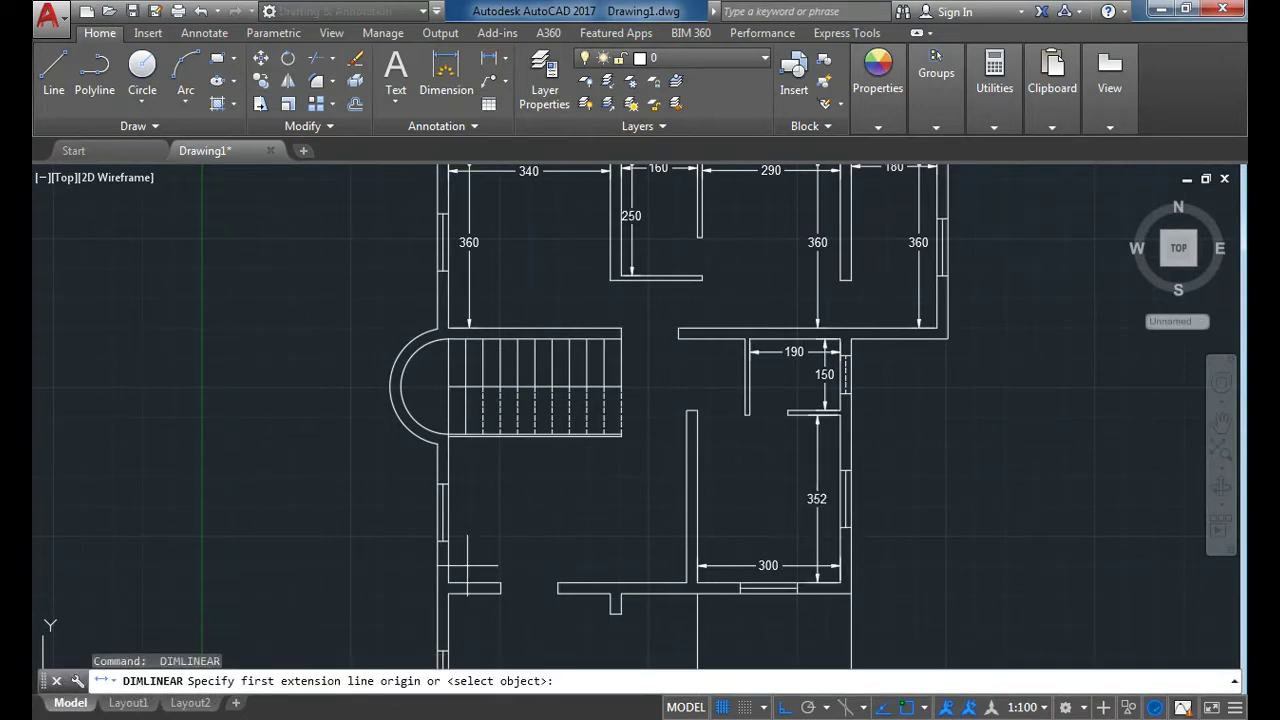
left_click(448, 583)
left_click(686, 582)
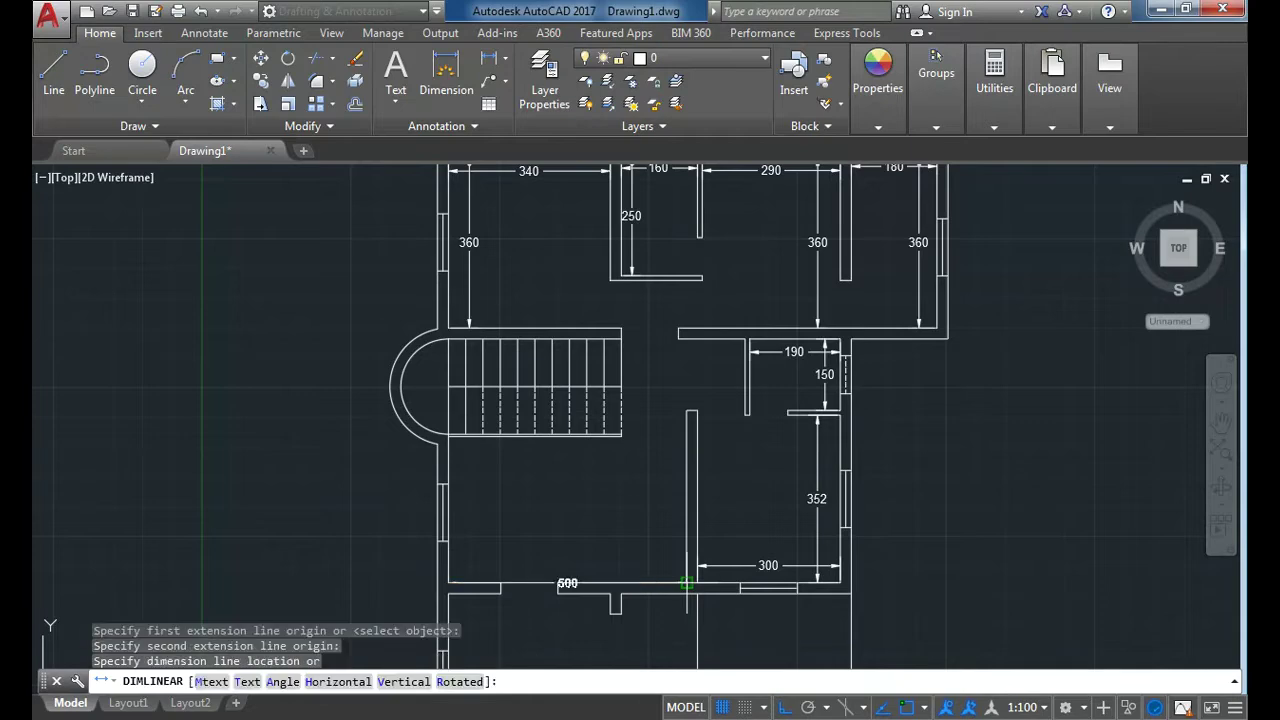
left_click(668, 558)
key("Return")
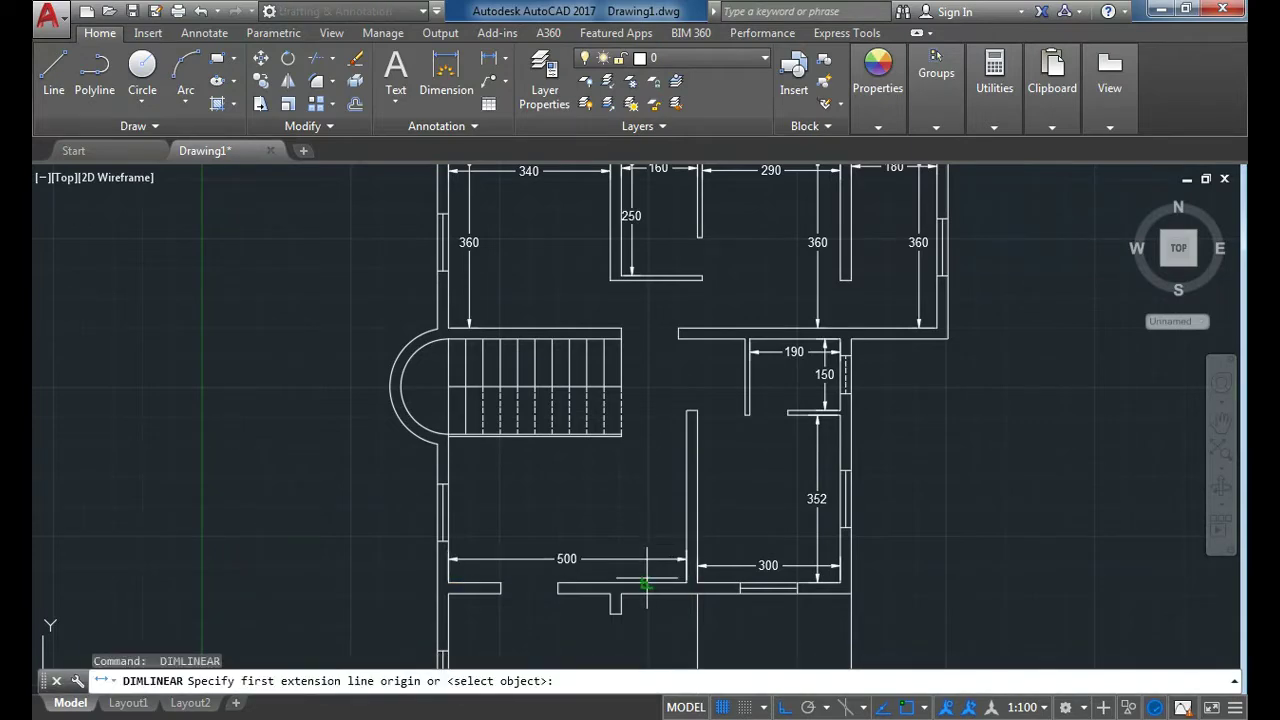
left_click(647, 583)
scroll(623, 437, "up", 5)
Step: Cancel the stray 307 dimension and add a 512 dimension in the central room
left_click(596, 417)
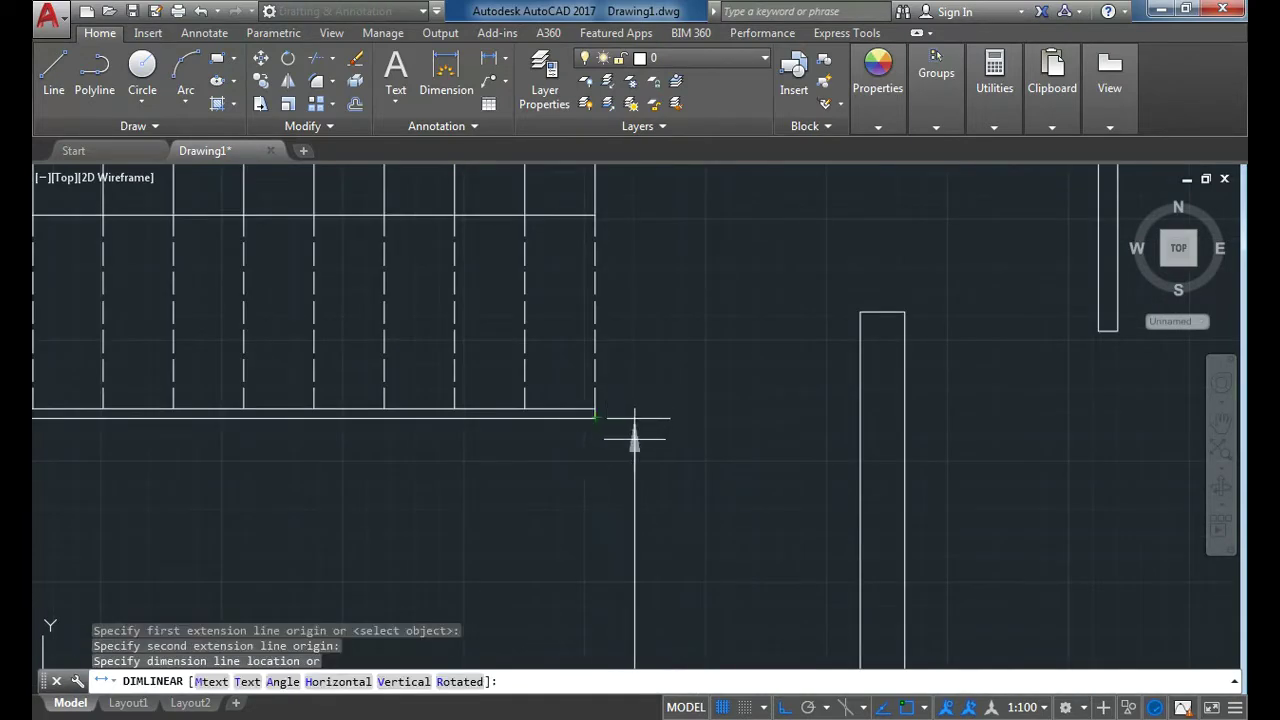
scroll(634, 437, "down", 1)
scroll(660, 500, "down", 4)
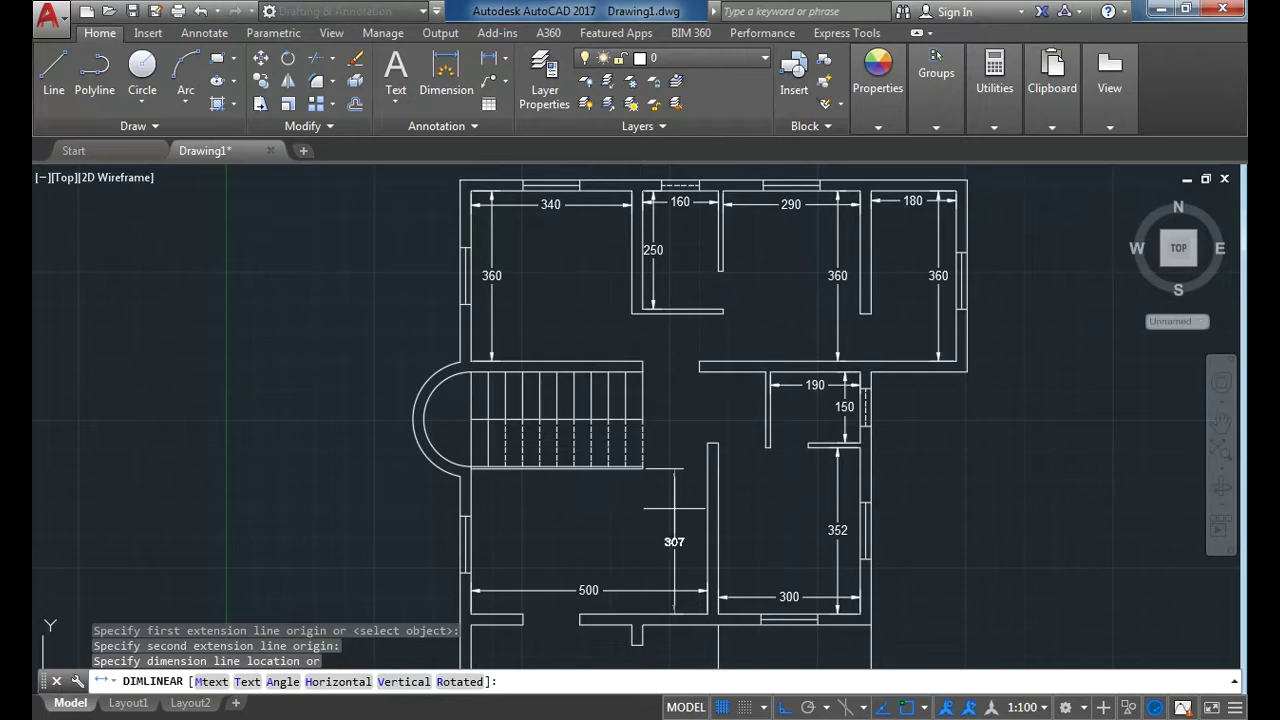
key("Escape")
key("Return")
scroll(686, 382, "up", 2)
left_click(617, 364)
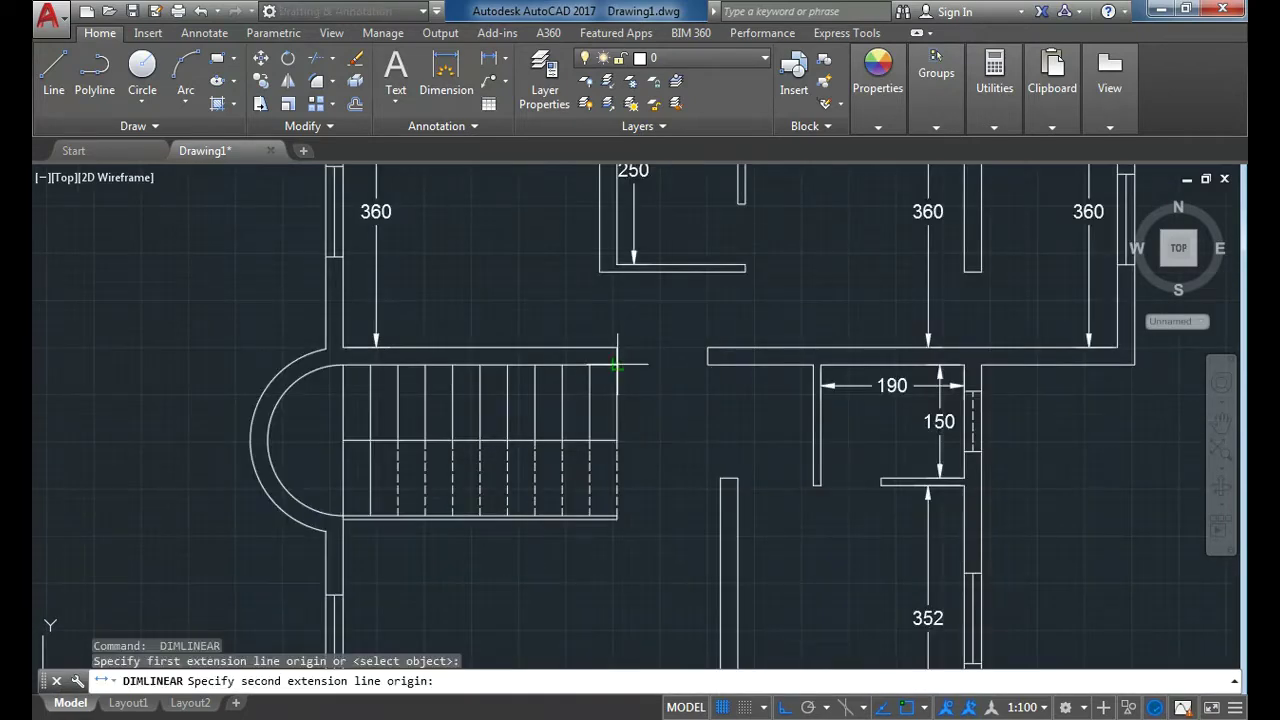
scroll(617, 364, "down", 3)
scroll(640, 500, "up", 3)
left_click(594, 550)
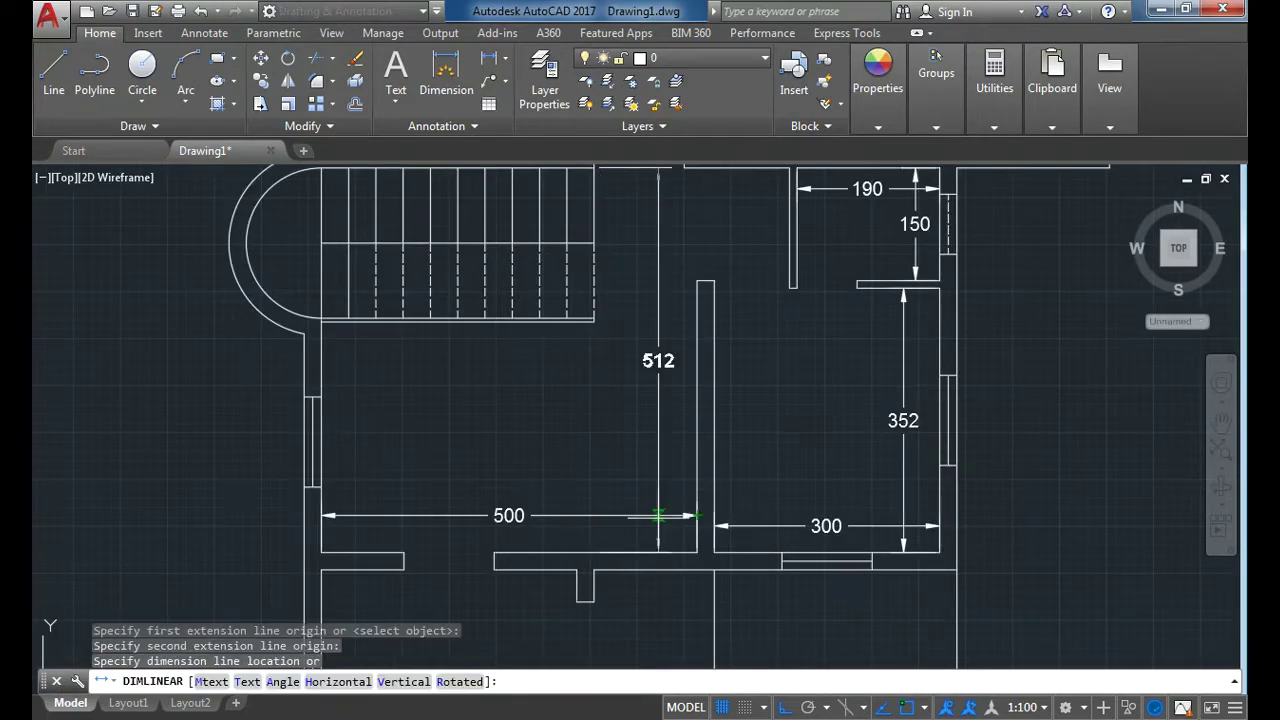
left_click(658, 515)
scroll(640, 518, "down", 2)
scroll(642, 349, "down", 2)
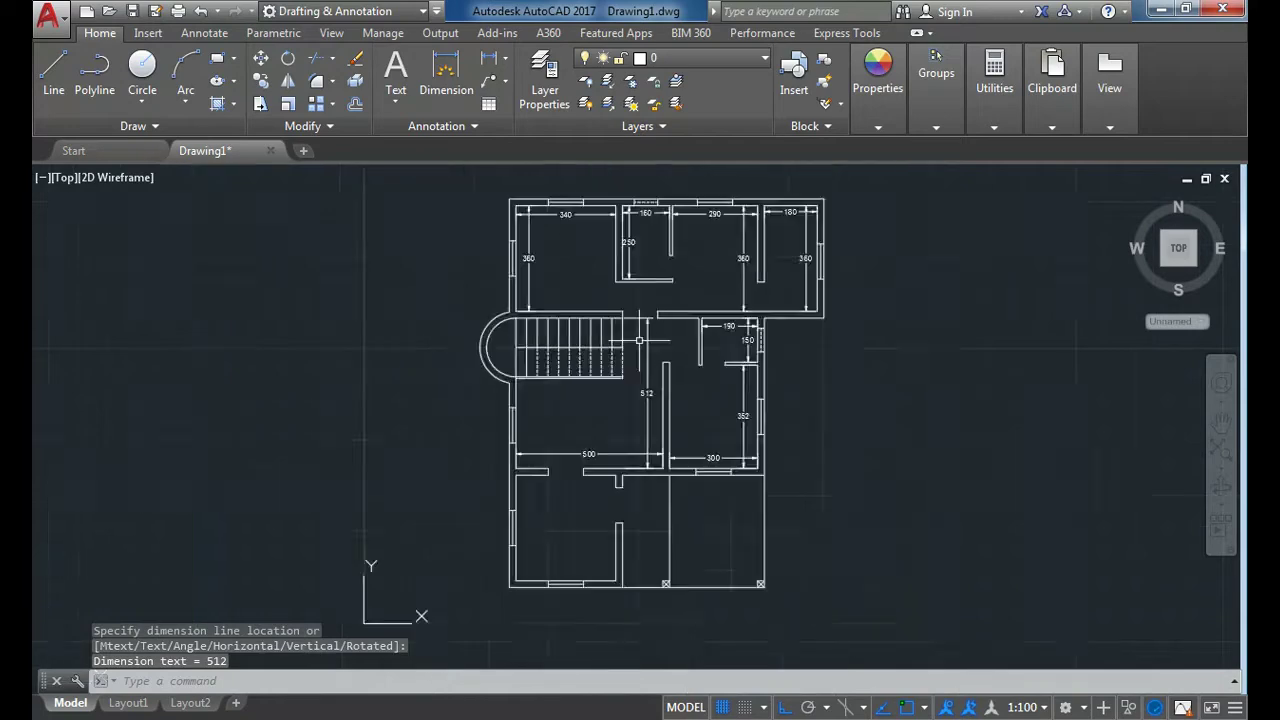
Step: Dimension the lower-left room with 340 width and 360 height
key("Return")
key("Return")
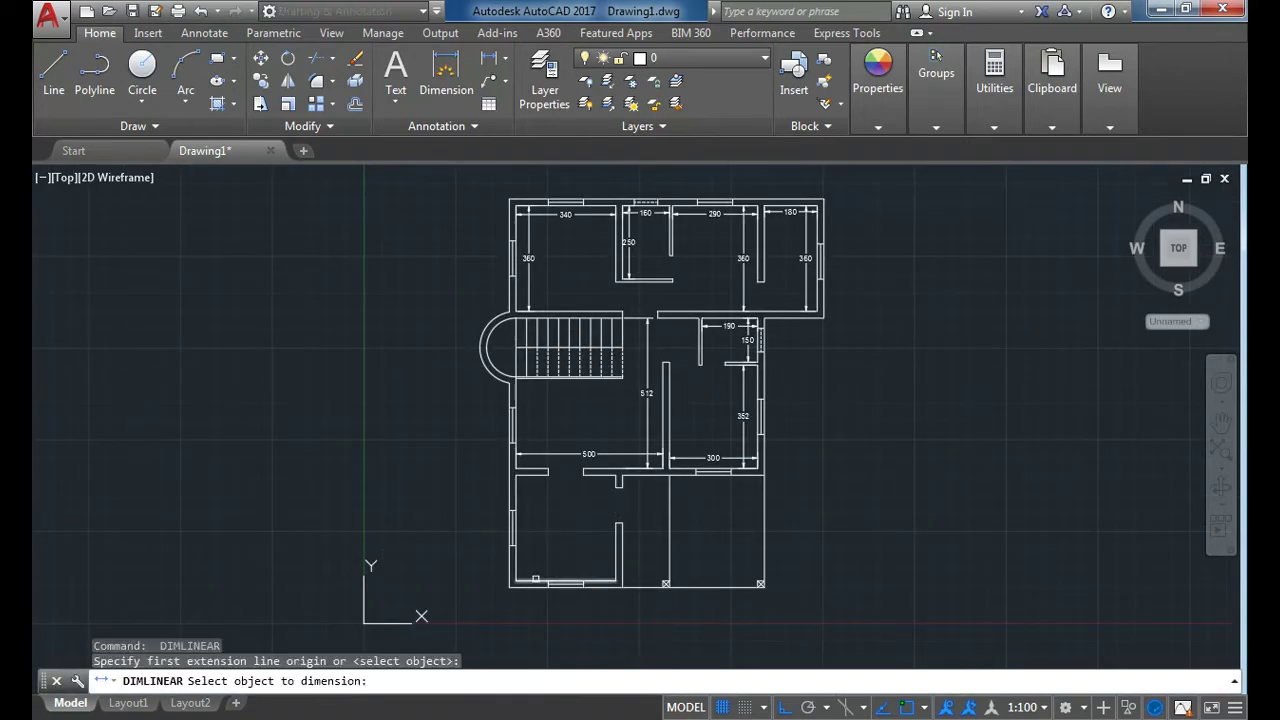
left_click(560, 581)
left_click(540, 565)
scroll(540, 565, "up", 2)
Step: Add the 160 and 323 dimensions along the bottom rooms
key("Return")
key("Return")
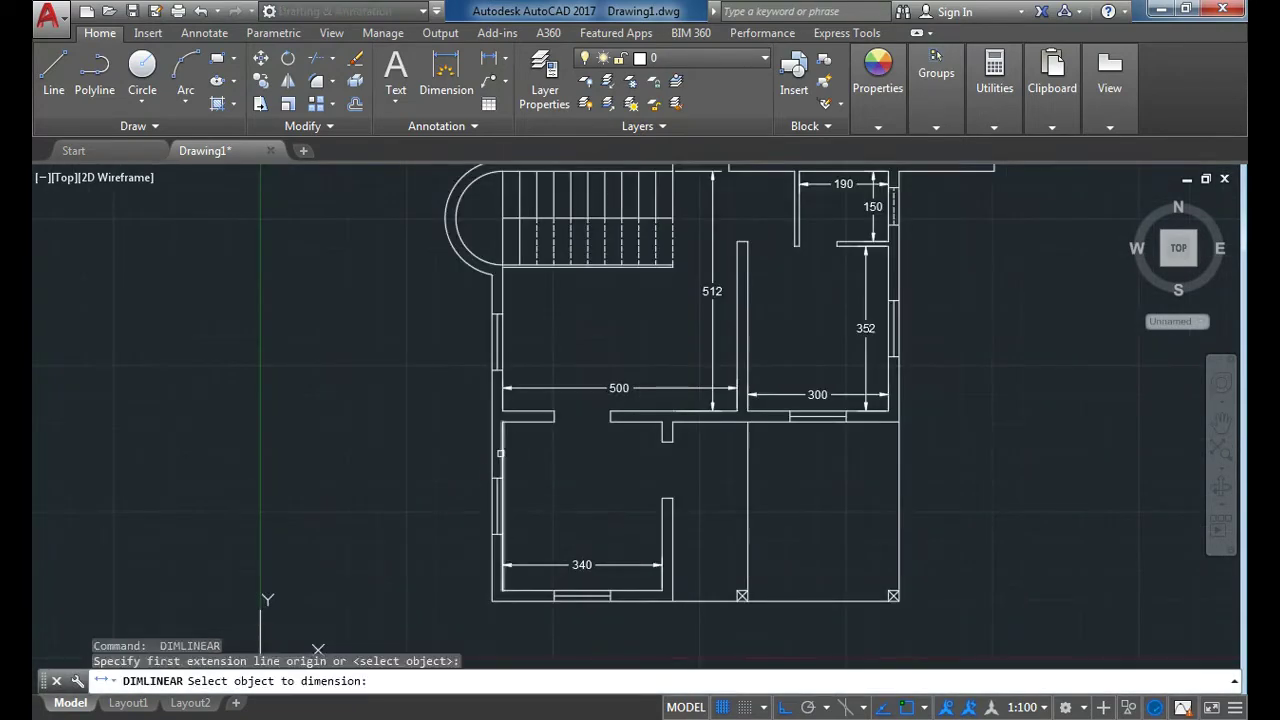
left_click(502, 454)
left_click(520, 505)
key("Return")
left_click(688, 600)
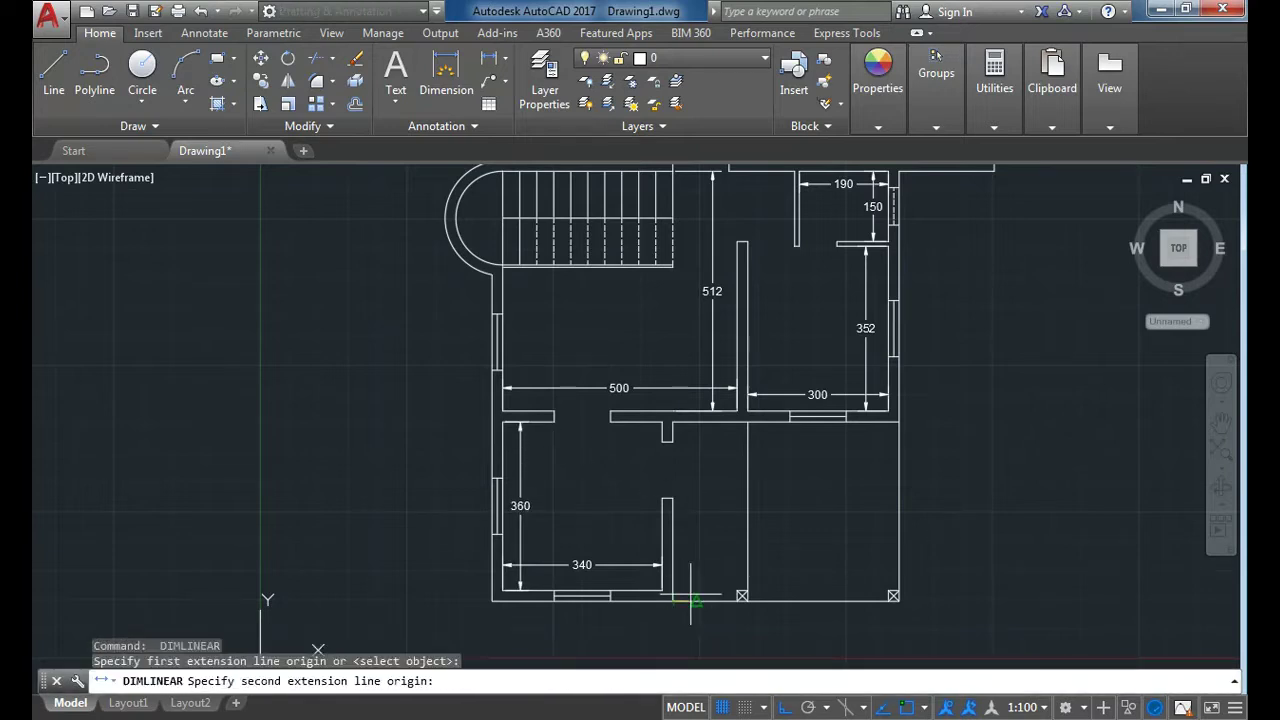
left_click(747, 598)
left_click(750, 567)
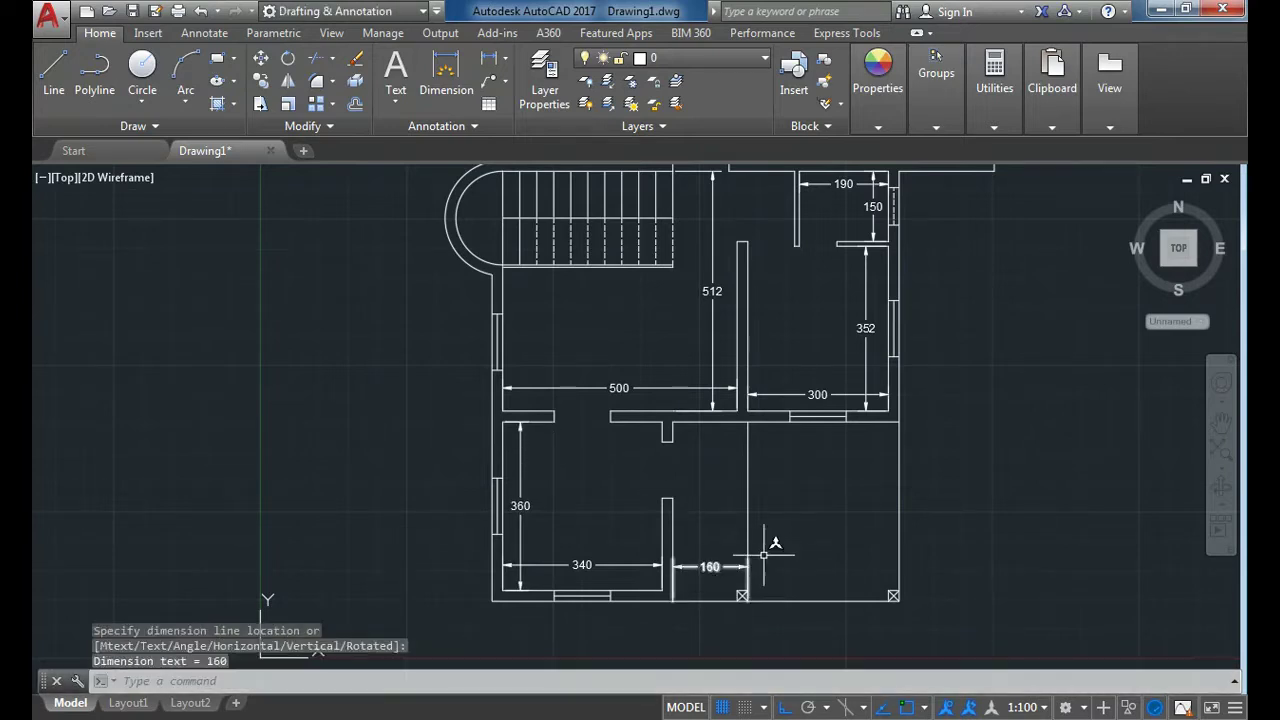
key("Return")
left_click(747, 598)
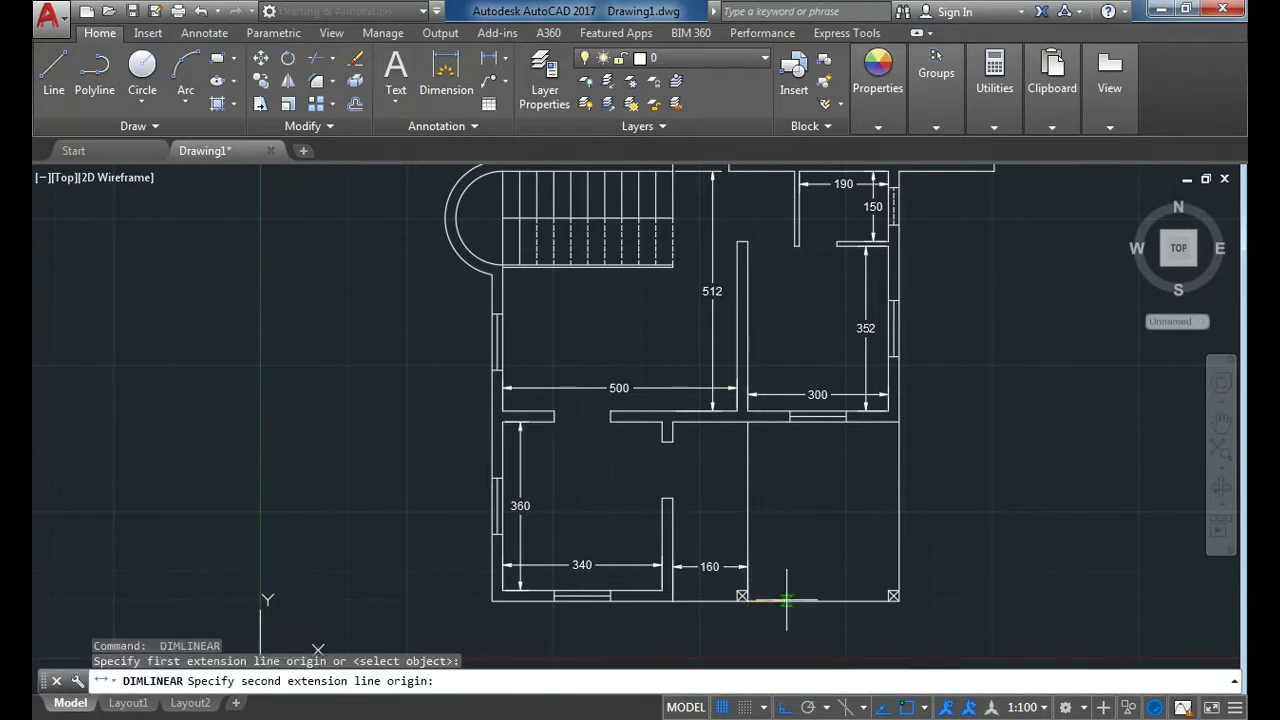
left_click(899, 608)
left_click(899, 567)
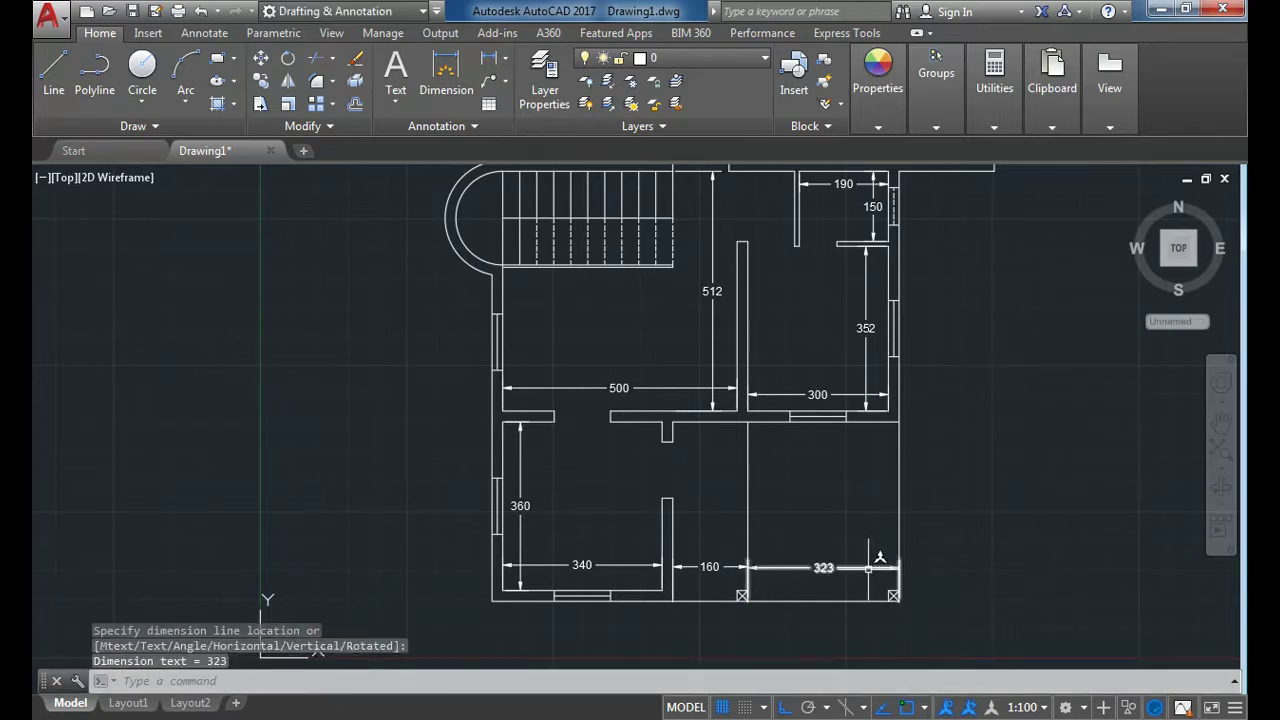
scroll(899, 567, "up", 3)
scroll(660, 543, "down", 3)
scroll(698, 476, "down", 2)
middle_click_drag(710, 372, 700, 412)
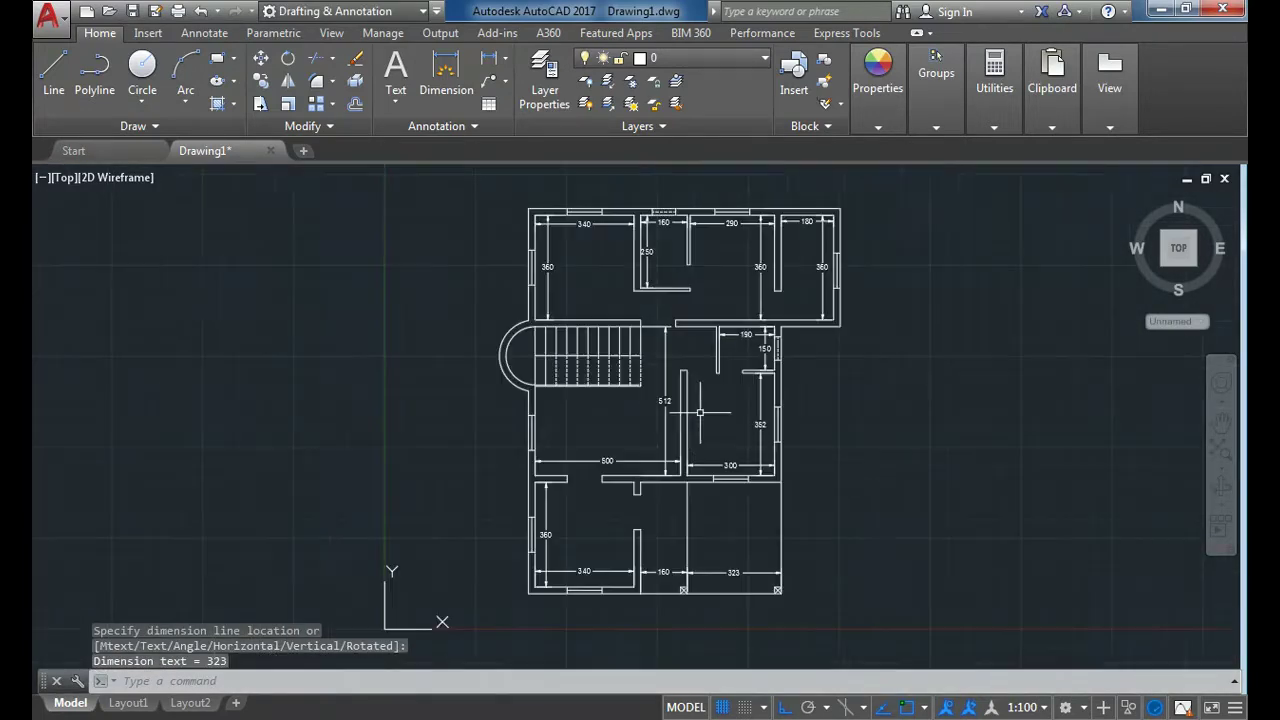
Step: Select all dimensions via Select Similar and move them to the Defpoints layer
key("Escape")
scroll(612, 218, "up", 4)
left_click(605, 234)
right_click(566, 308)
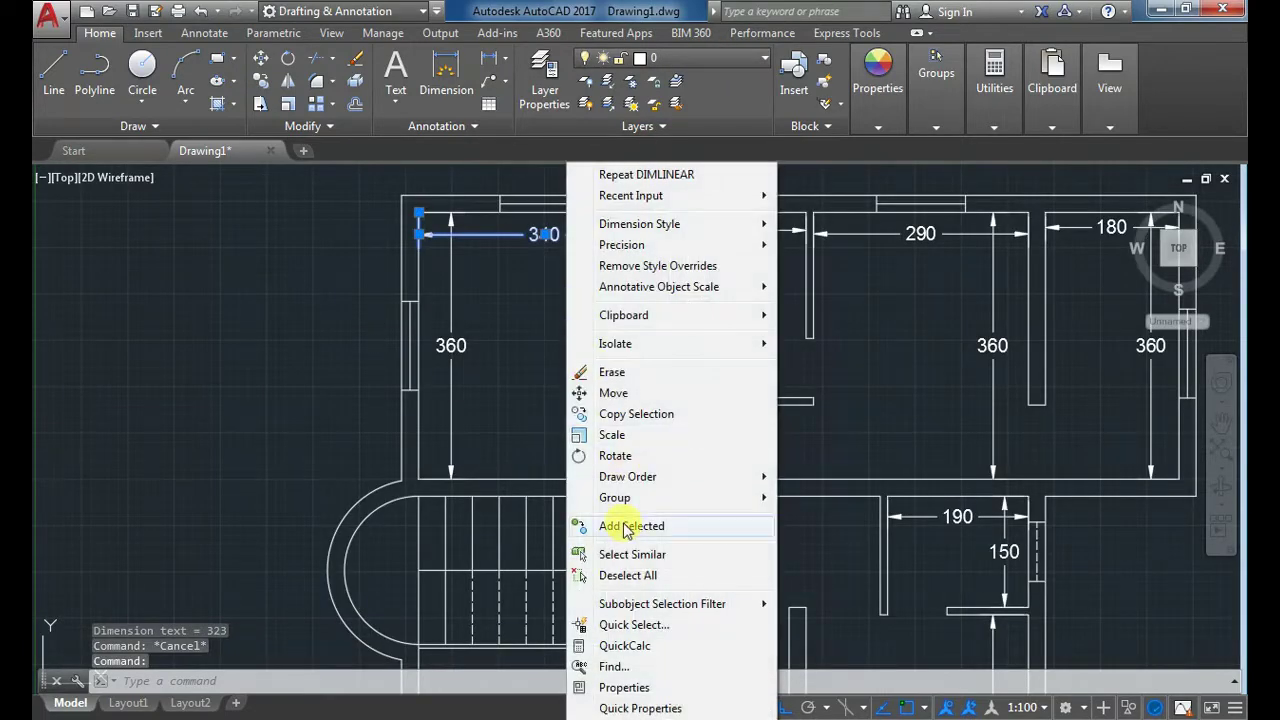
left_click(625, 555)
left_click(680, 58)
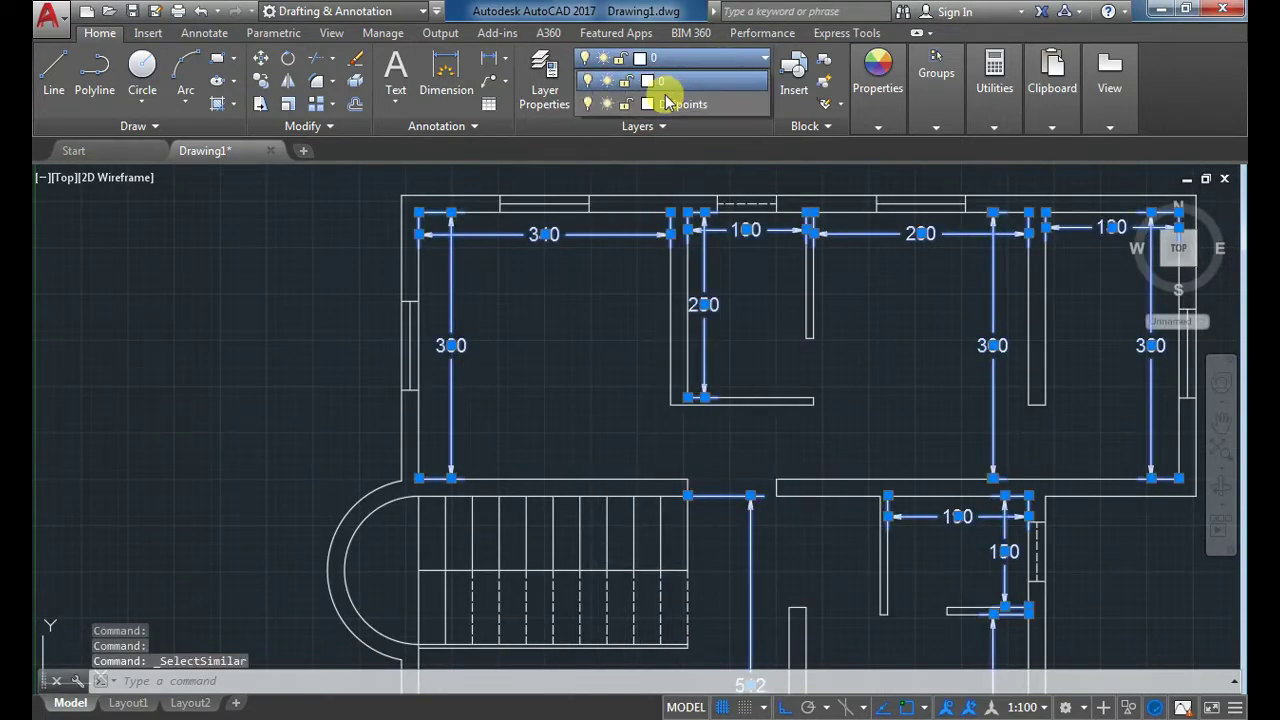
left_click(680, 108)
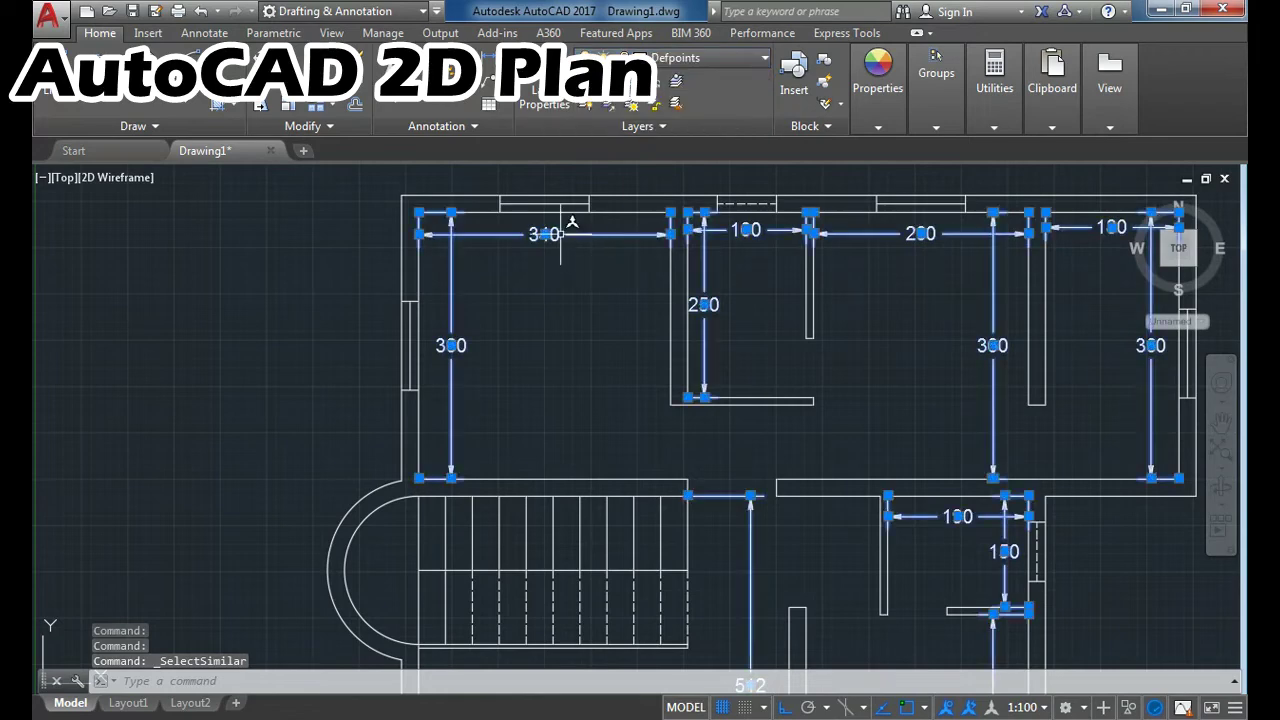
key("Escape")
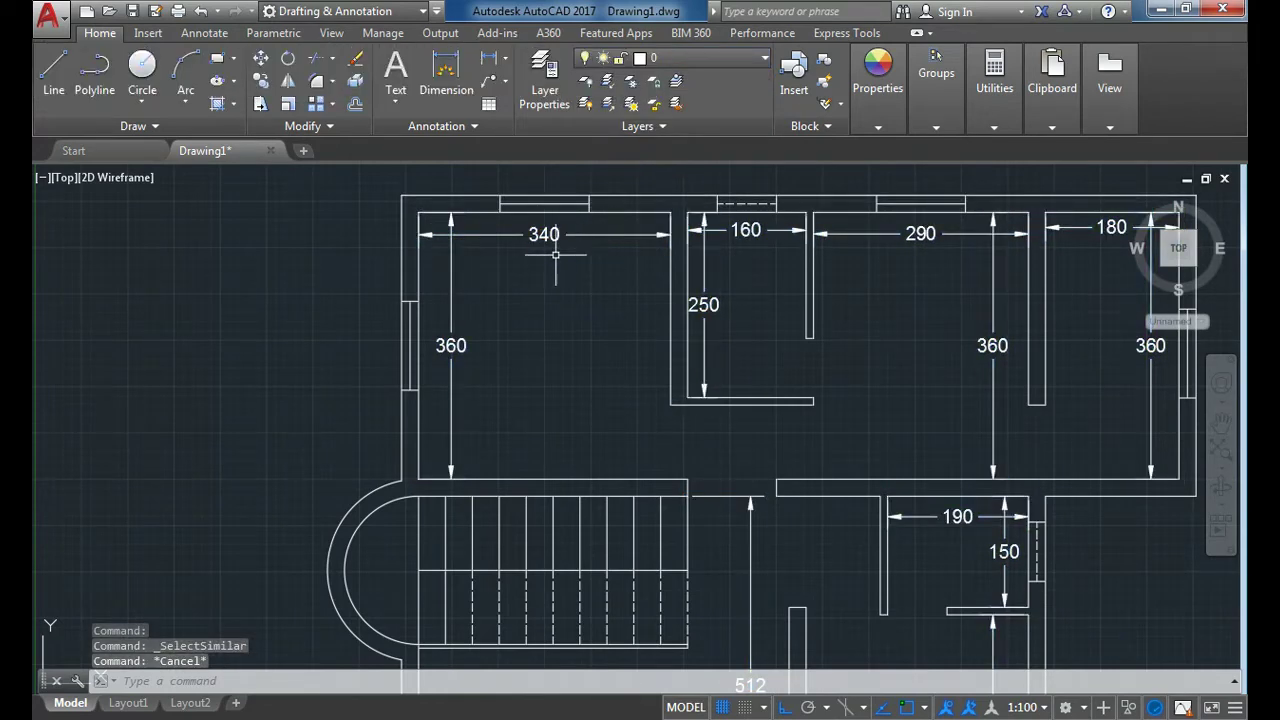
Step: Check that the 340 dimension now sits on Defpoints, then deselect
scroll(555, 255, "down", 2)
left_click(585, 255)
left_click(575, 252)
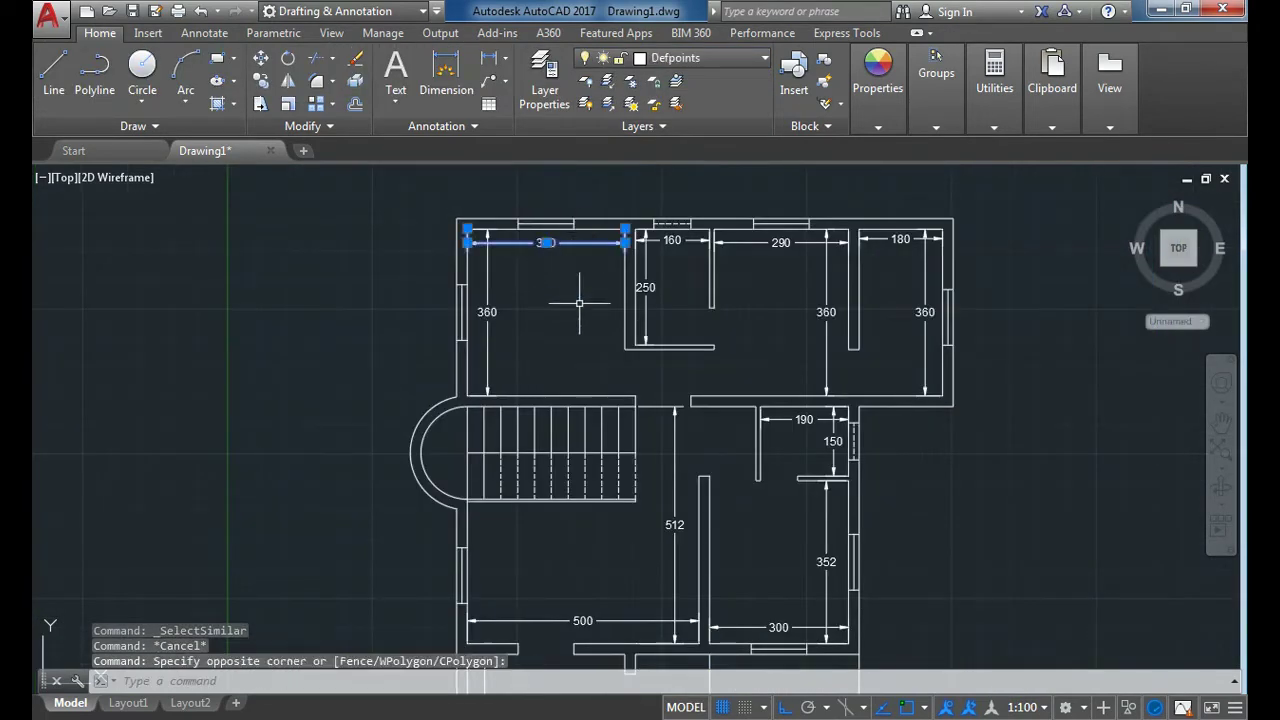
key("Escape")
scroll(497, 247, "down", 2)
scroll(509, 283, "up", 2)
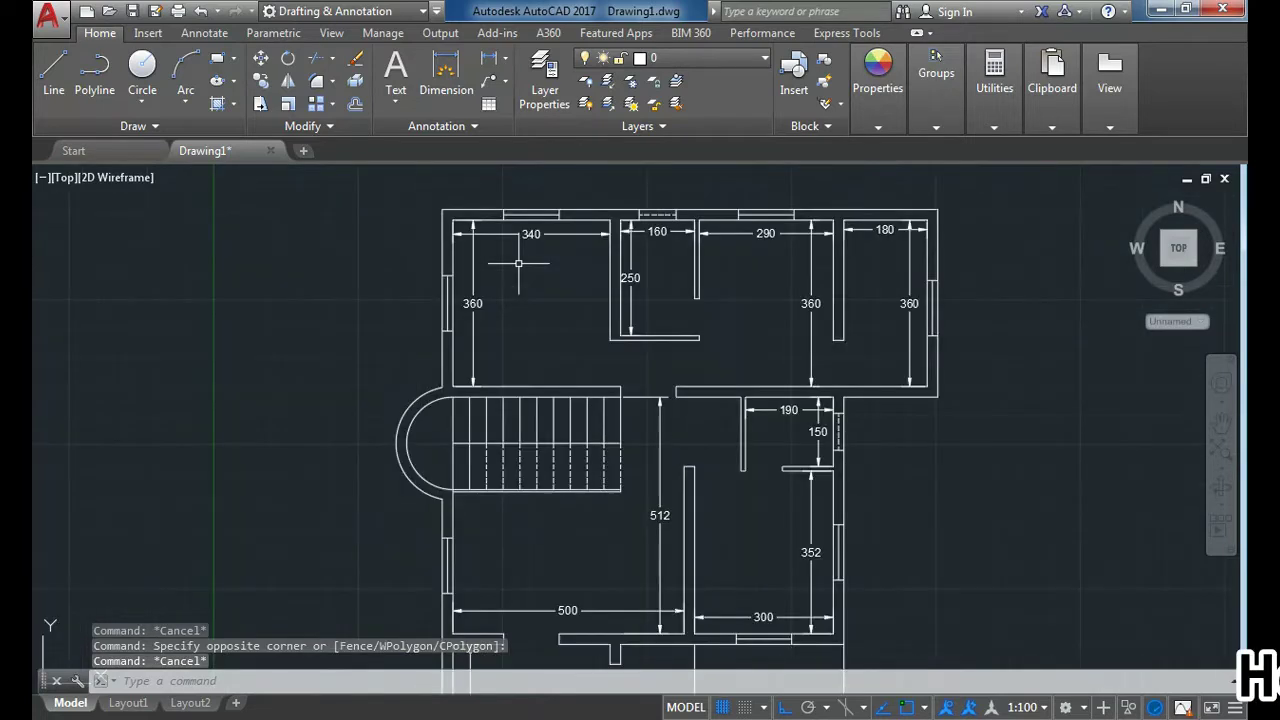
Step: Start single-line text with DTEXT, then cancel it
type("tar")
type("tex")
key("Return")
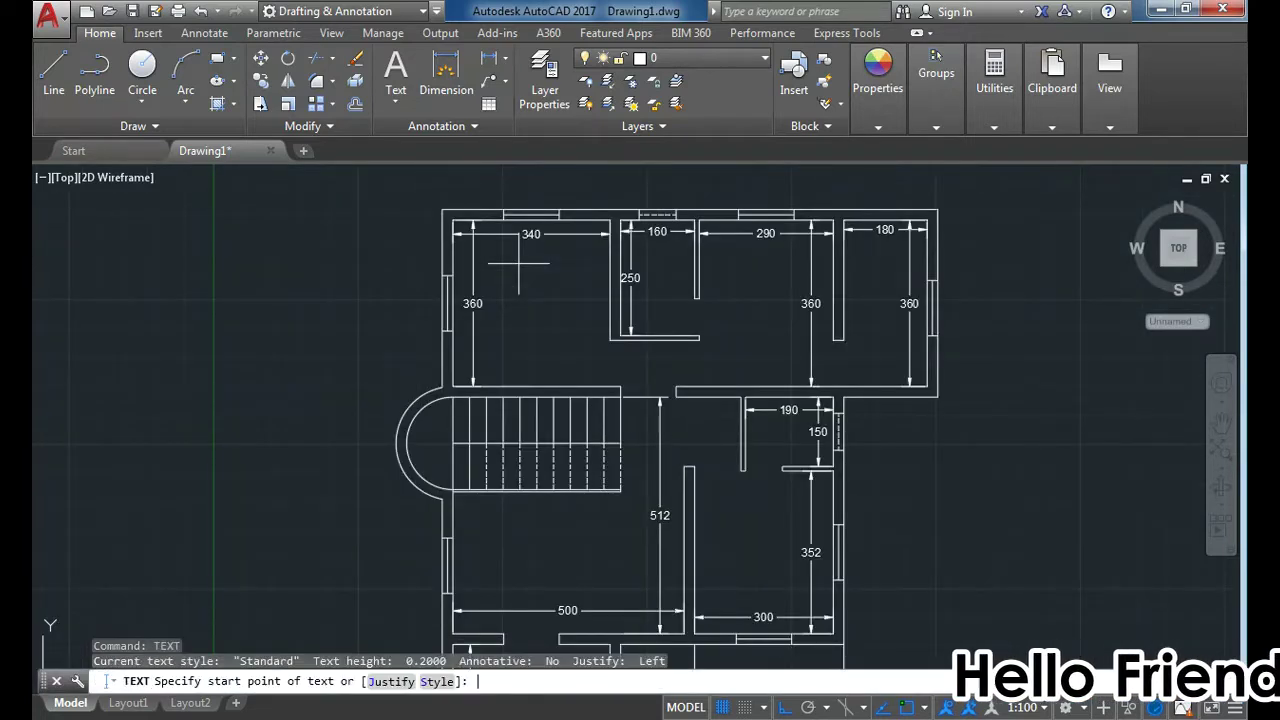
key("Escape")
type("sty")
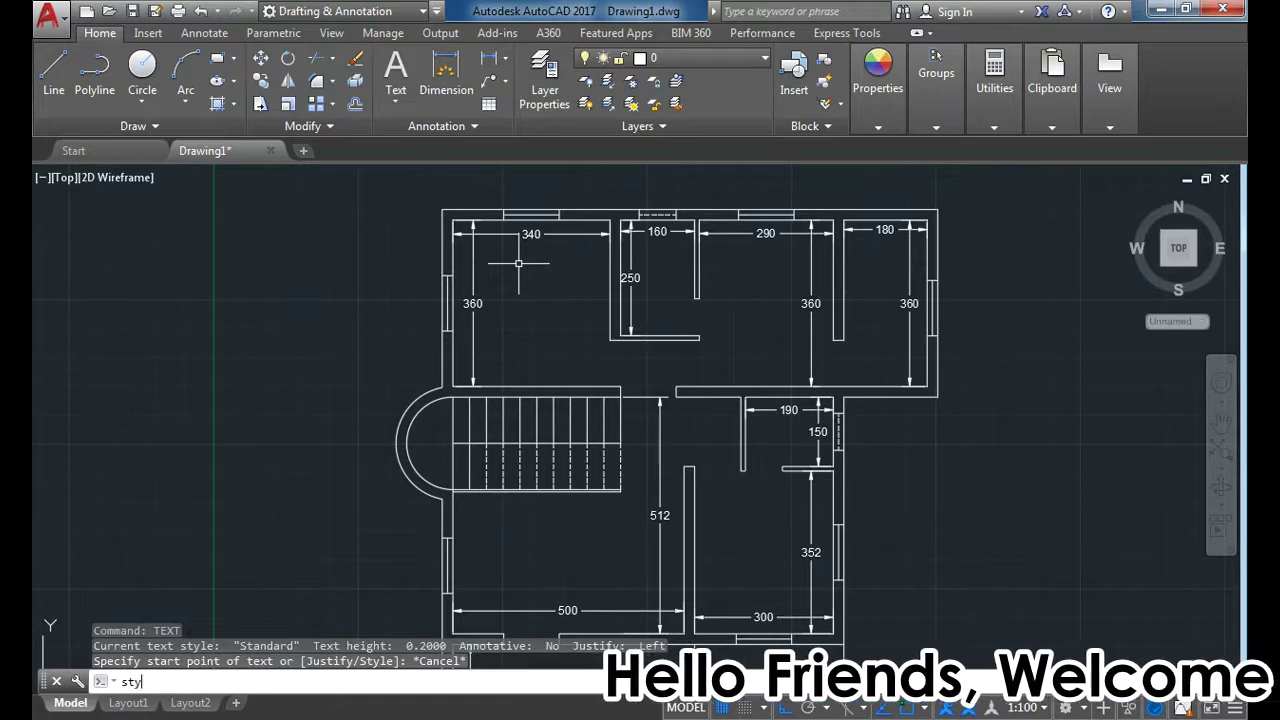
Step: Make the Arial-based Annotative style the current text style
type("le")
key("Return")
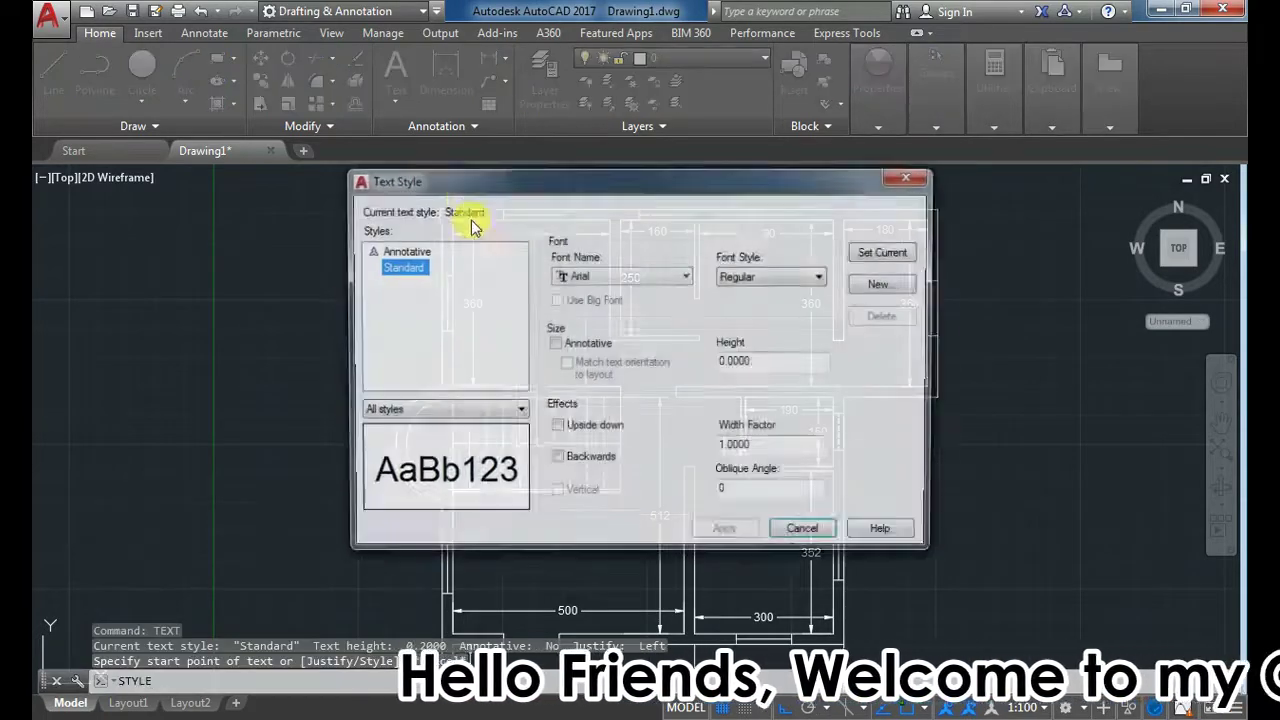
left_click(410, 252)
left_click(884, 251)
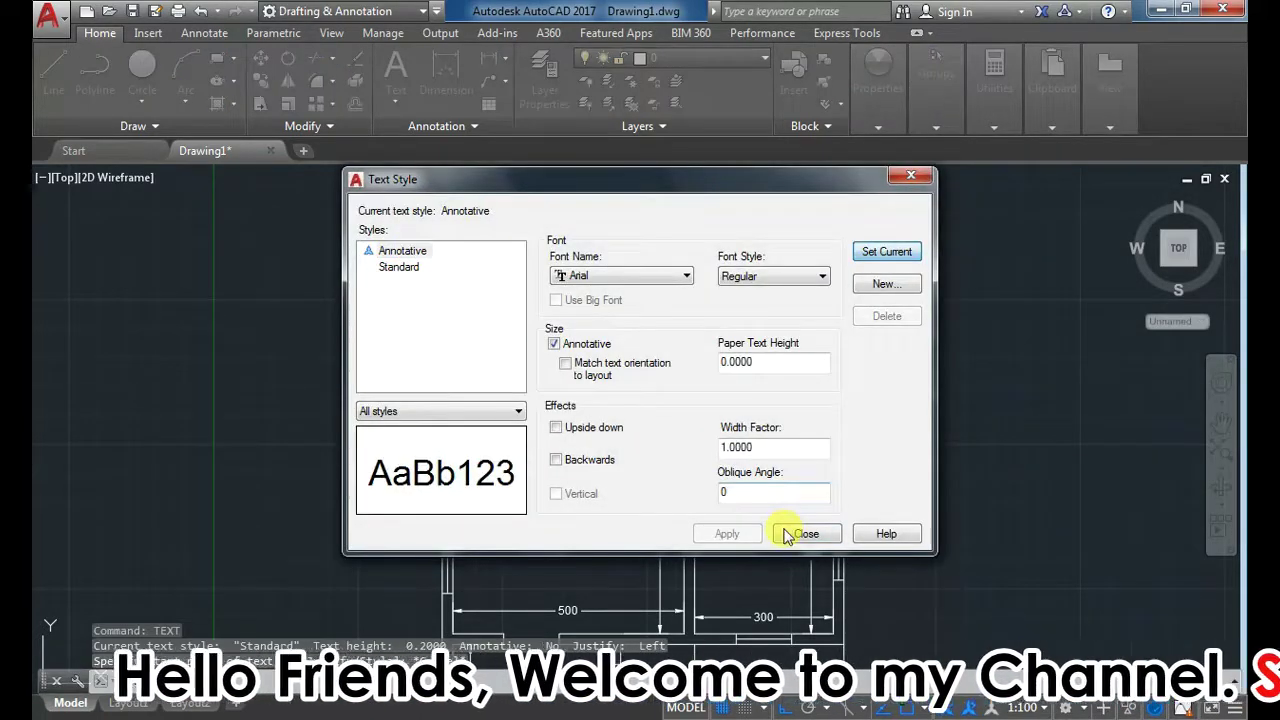
left_click(790, 533)
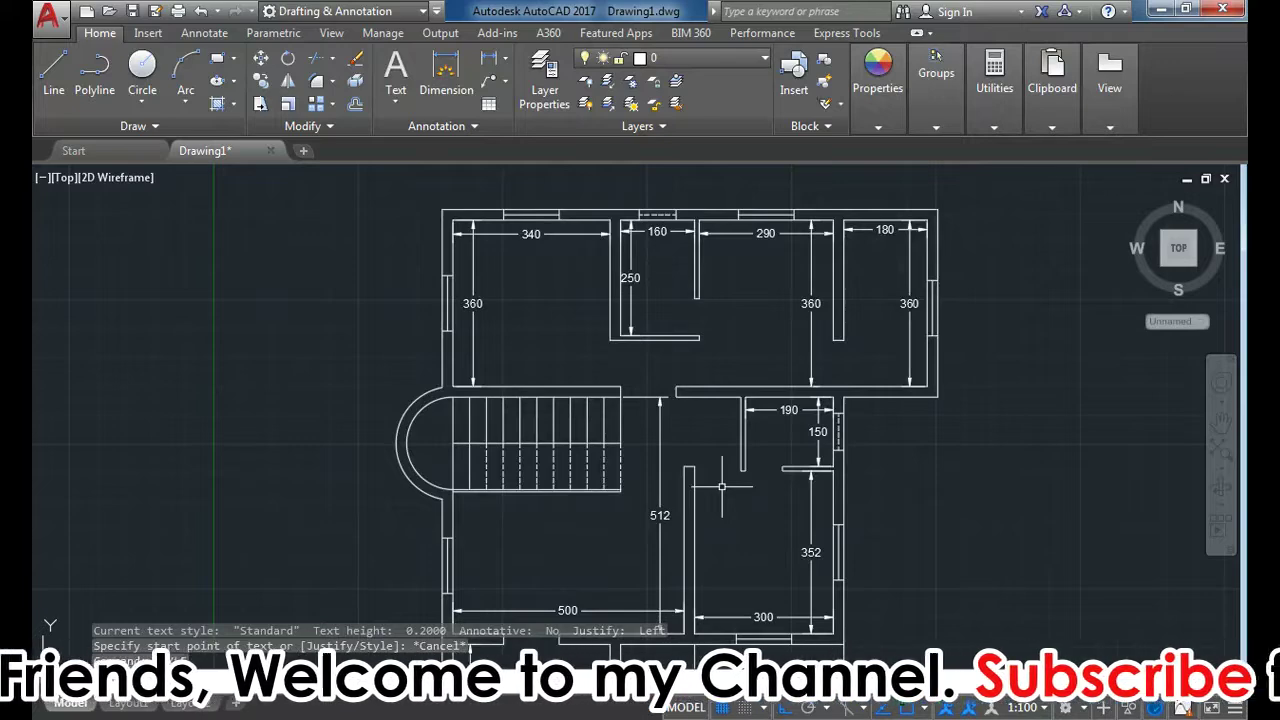
type("text")
key("Return")
Step: Label the upper rooms 340x360, 160x250, 290x360 and 180x360
scroll(511, 309, "up", 2)
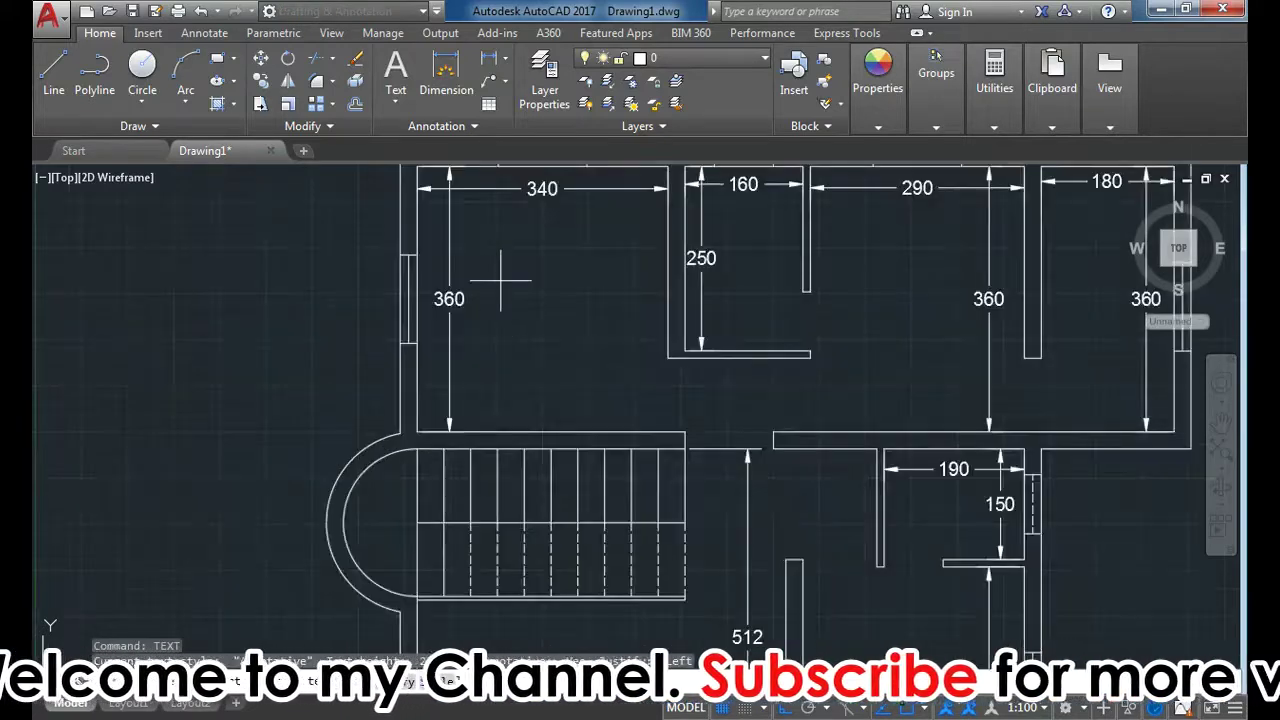
left_click(499, 281)
type("340")
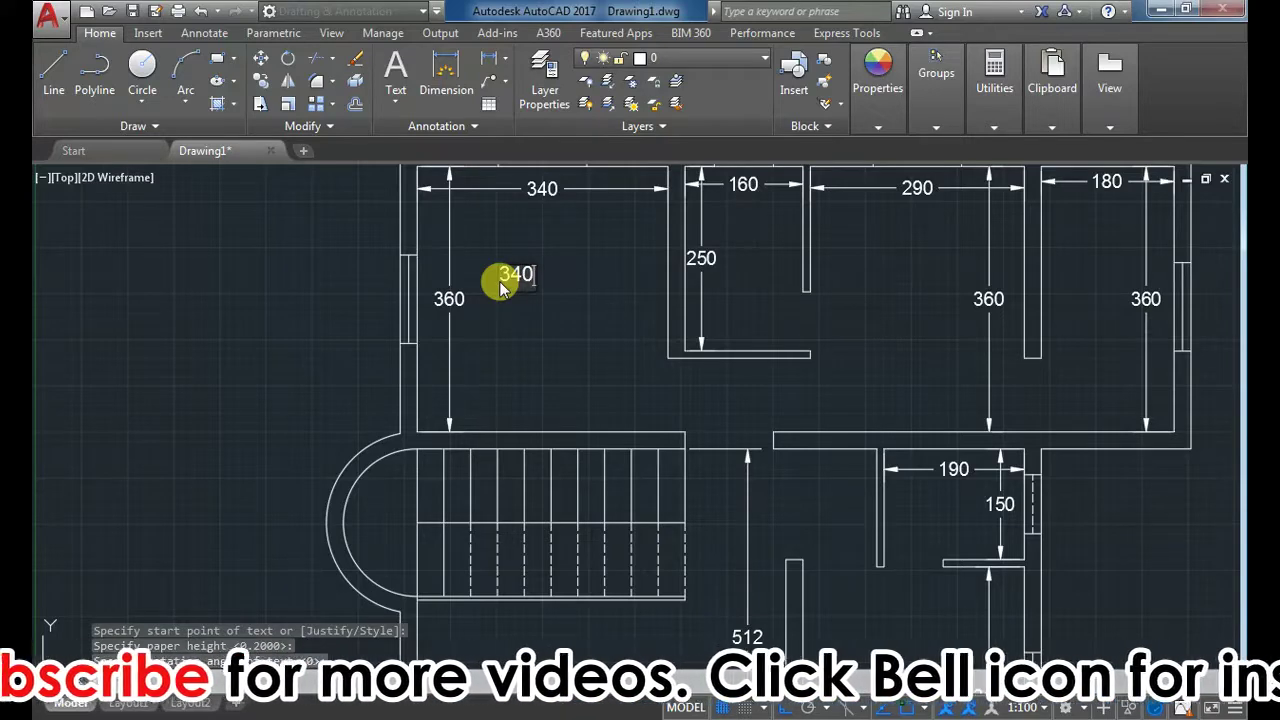
type("x360")
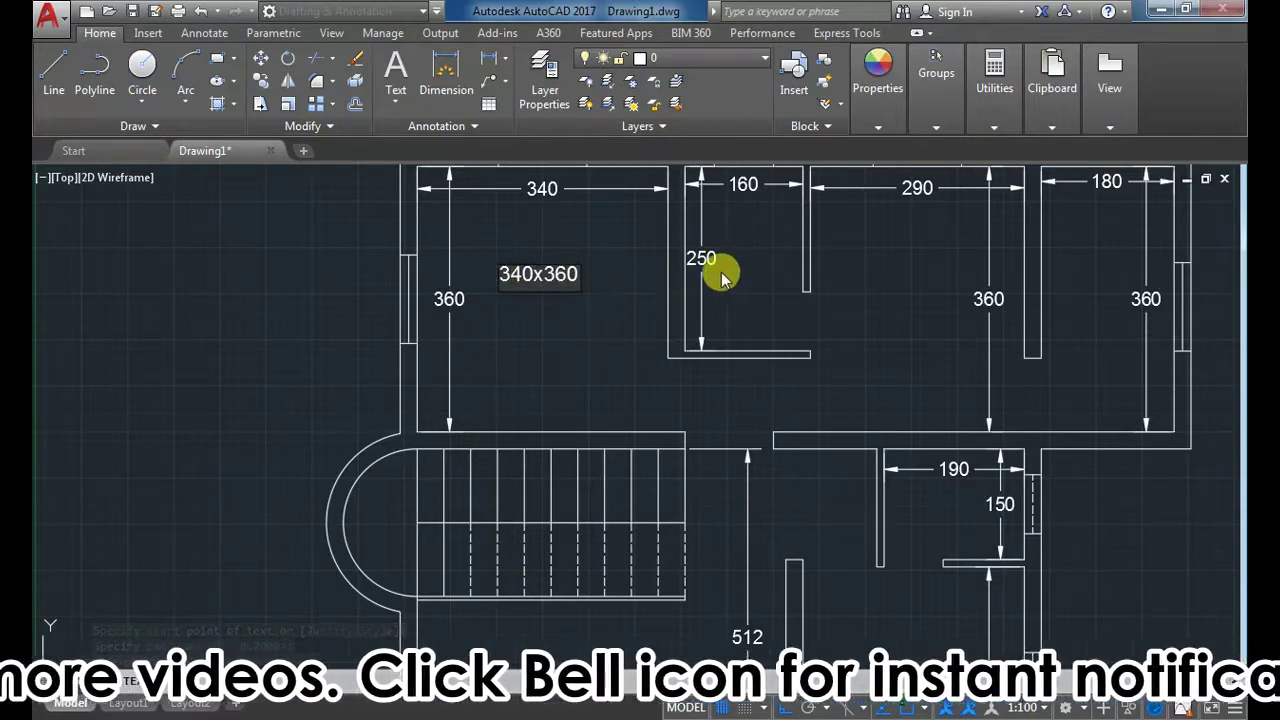
left_click(720, 264)
type("160x250")
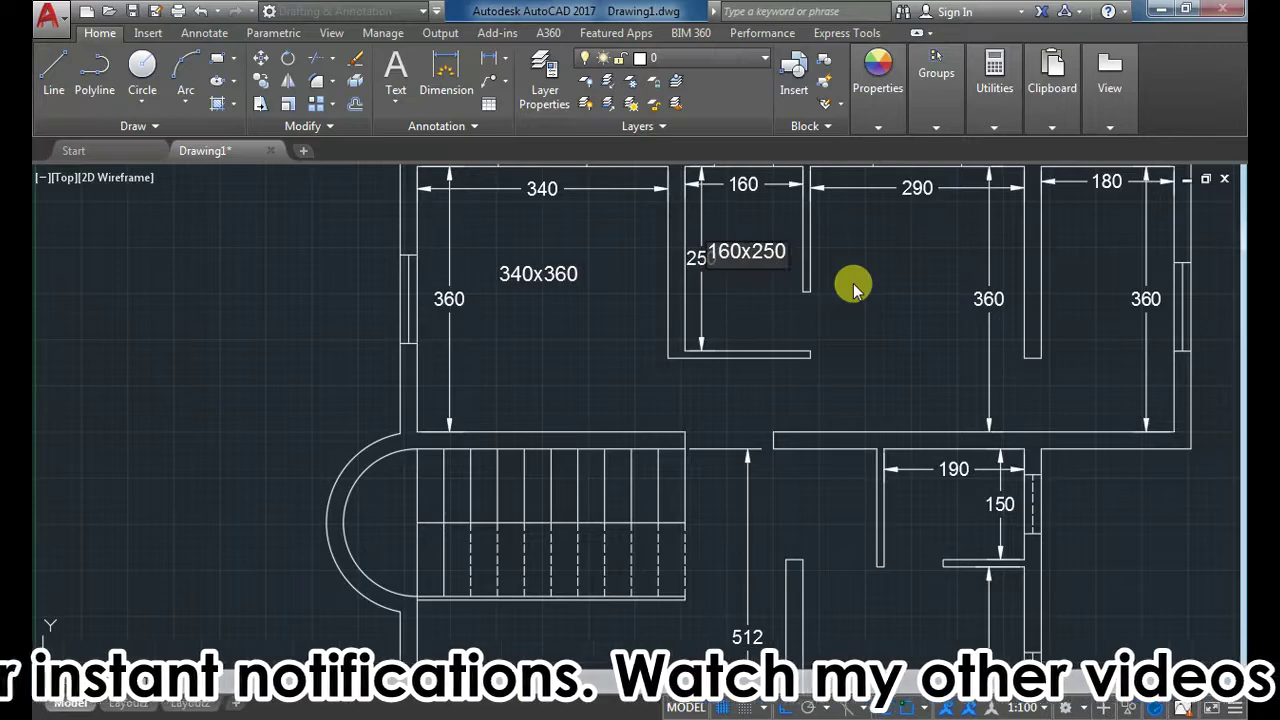
left_click(855, 289)
type("290x3")
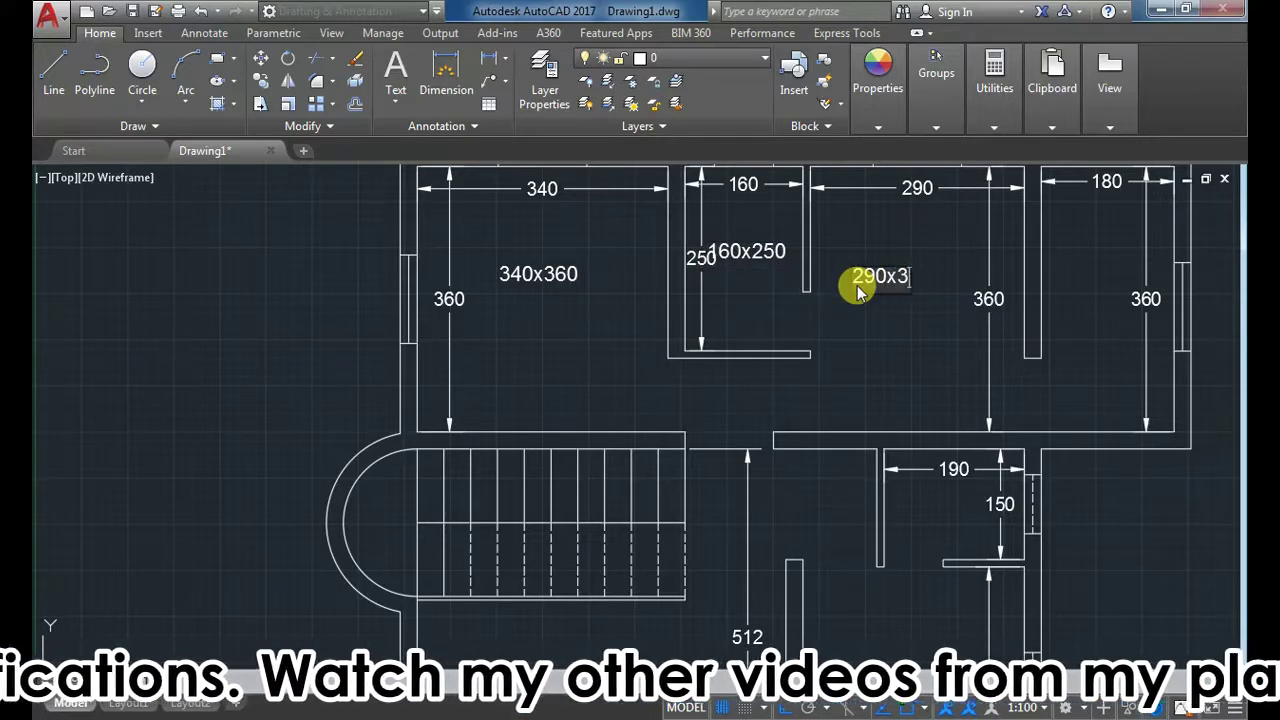
type("60")
left_click(1060, 287)
type("180x360")
left_click(1063, 287)
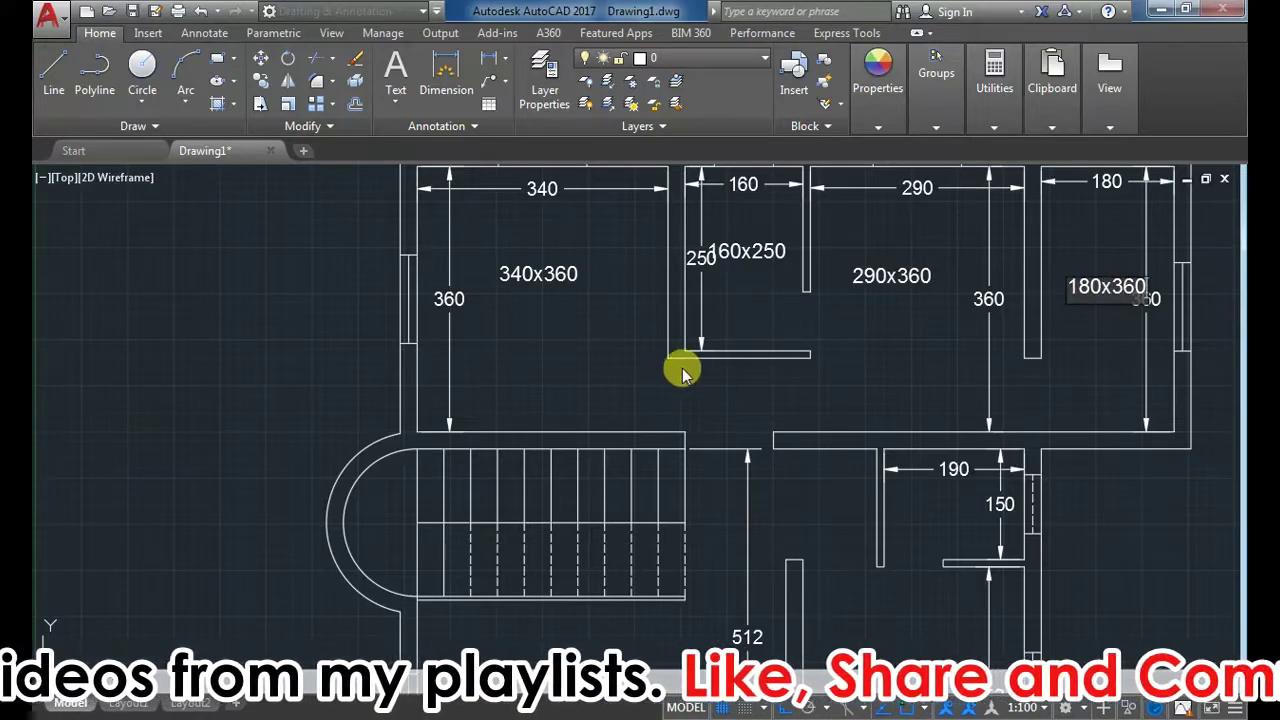
Step: Add the 500x512, 300x352 and 190x150 room size labels
scroll(677, 366, "down", 3)
scroll(682, 492, "up", 4)
left_click(578, 516)
type("500x512")
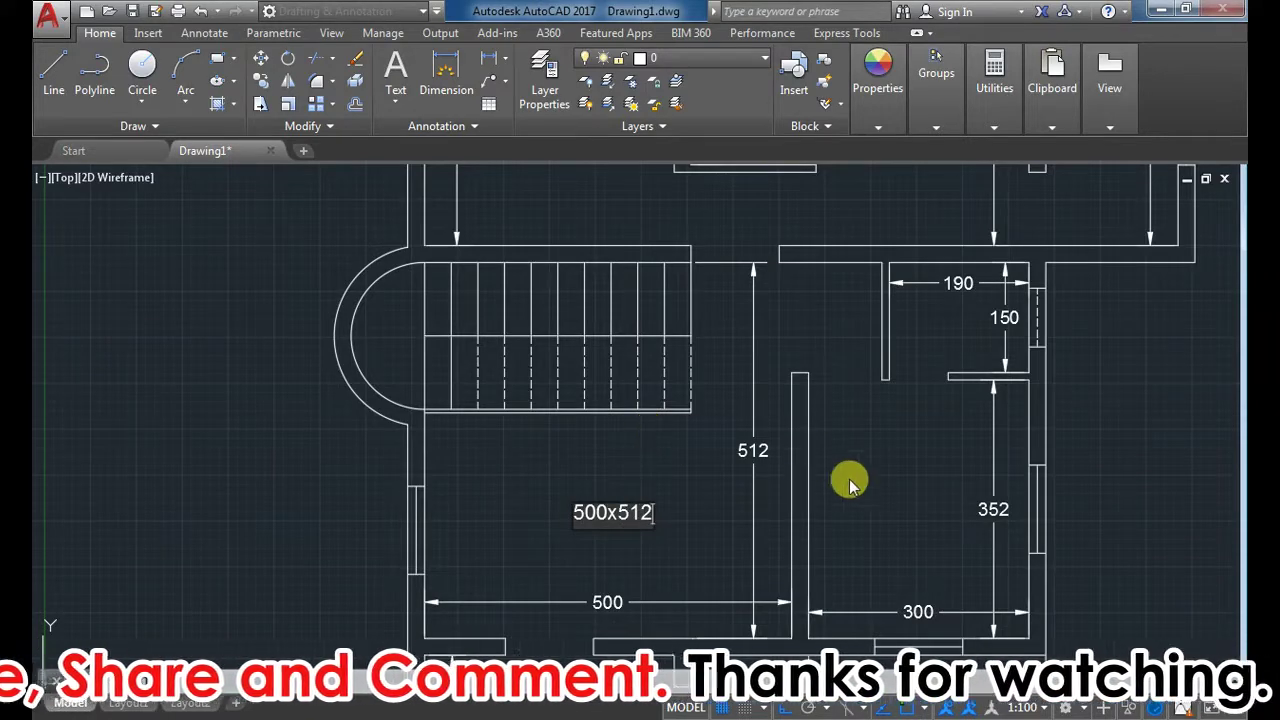
left_click(848, 502)
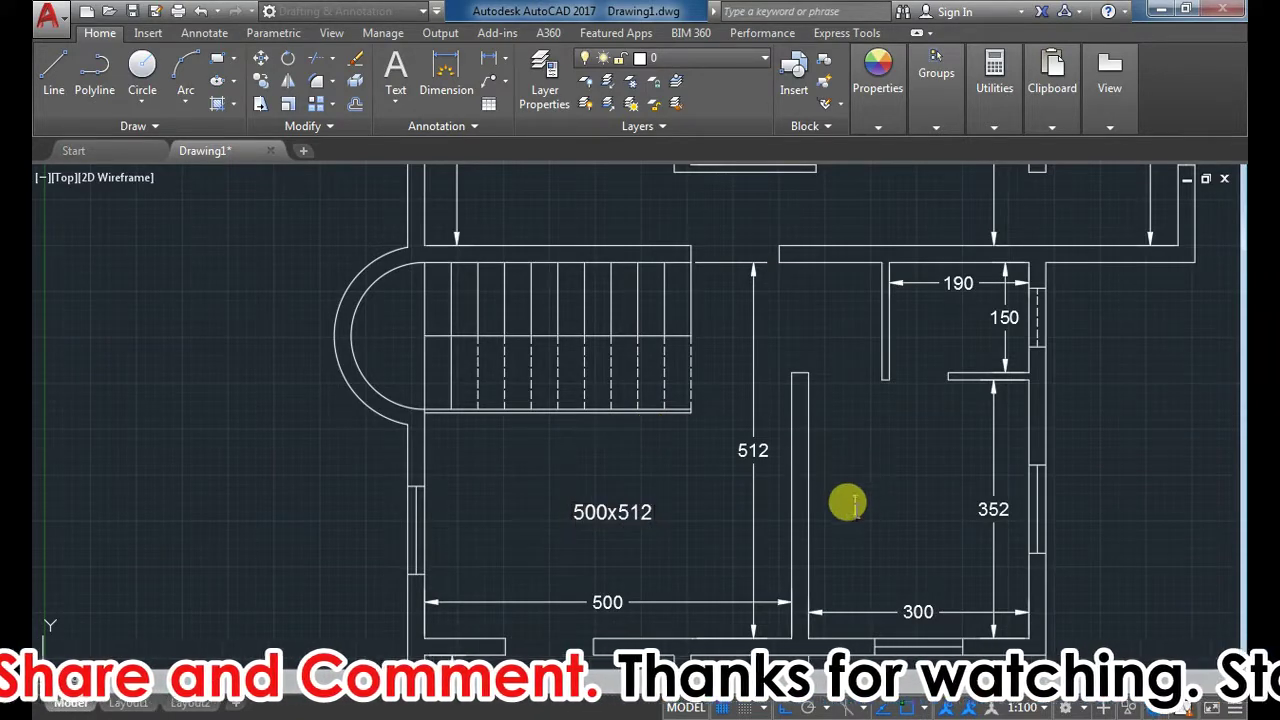
type("300x352")
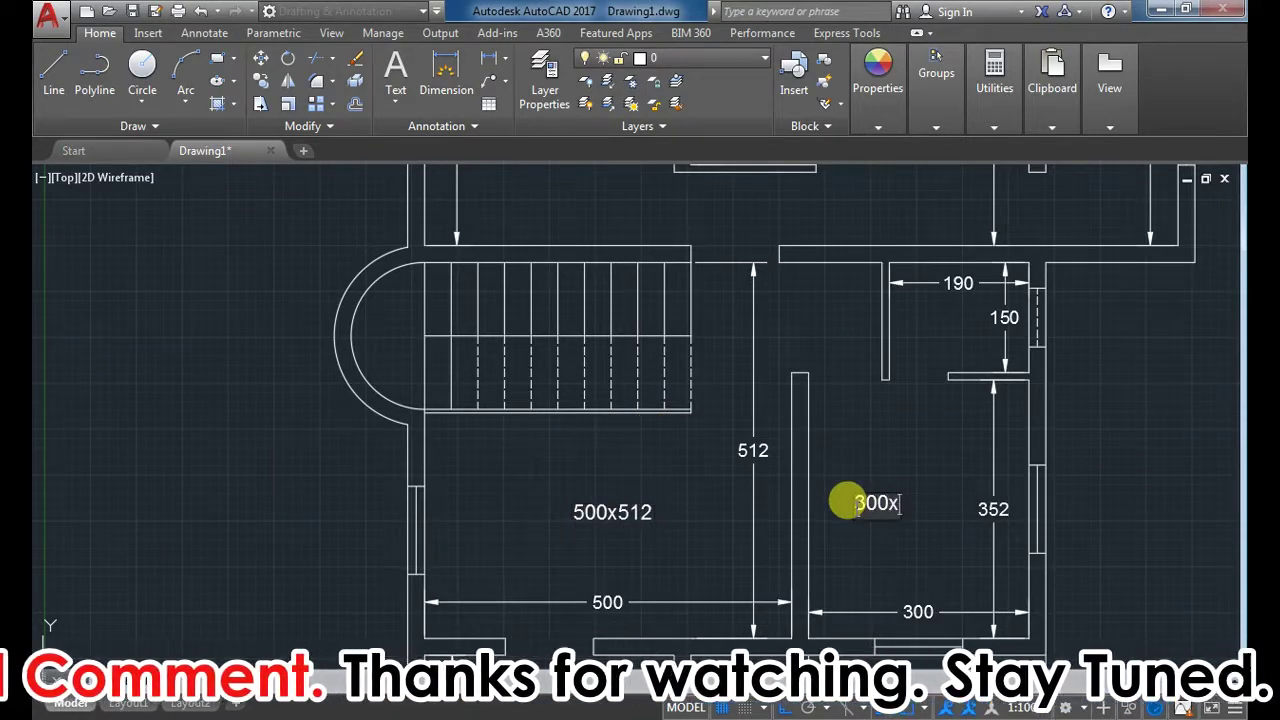
left_click(914, 320)
type("190x")
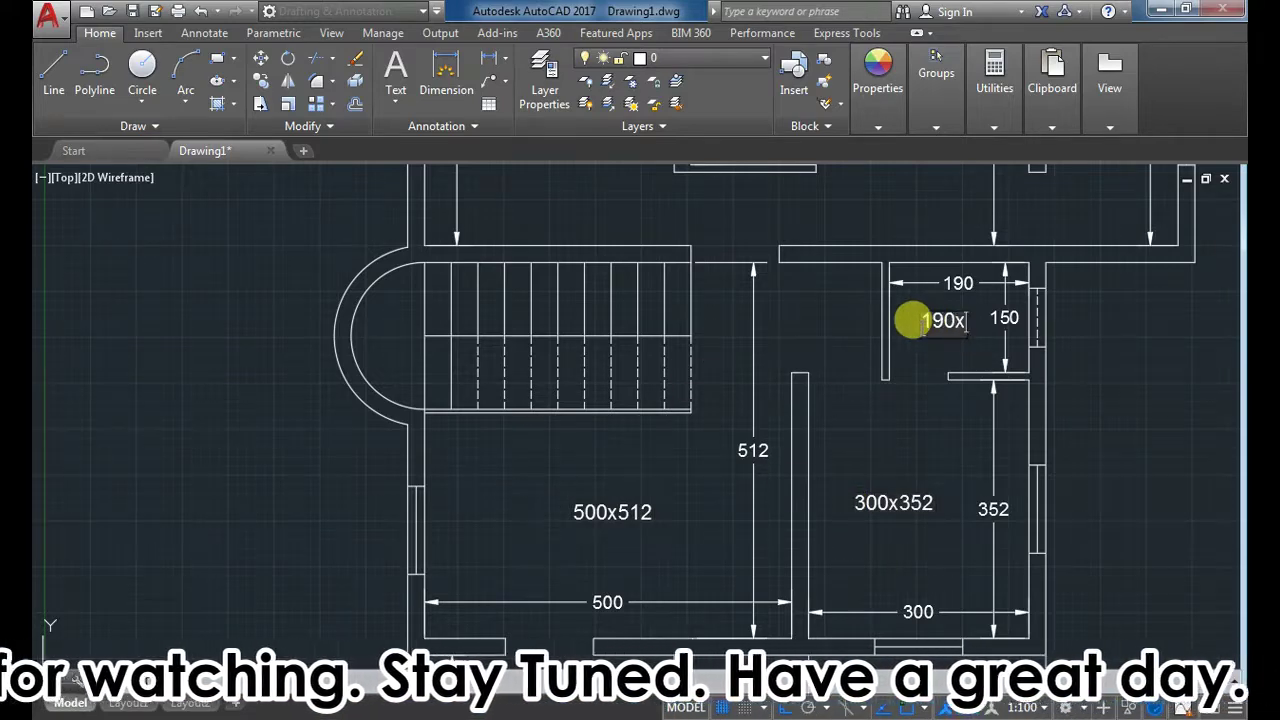
type("150")
left_click(537, 363)
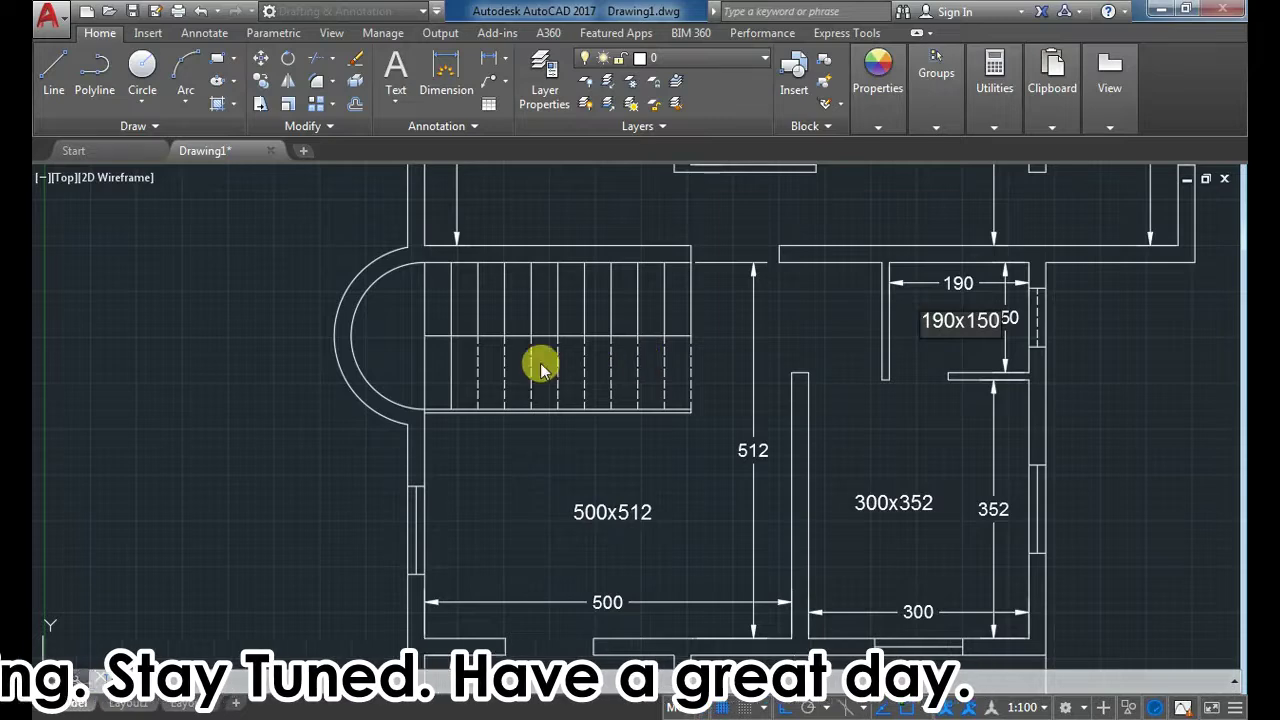
Step: Label the lower-left rooms 340x360 and 160x383
scroll(540, 380, "down", 6)
scroll(538, 407, "up", 4)
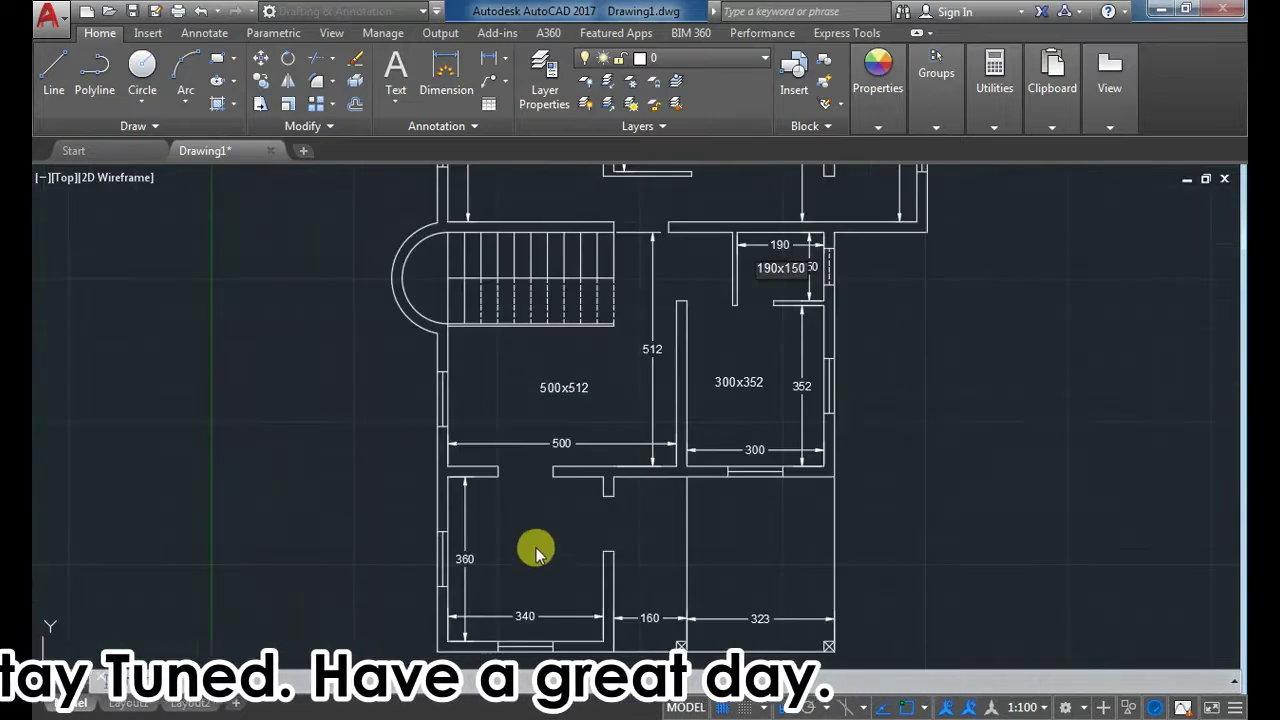
left_click(486, 544)
type("340x3")
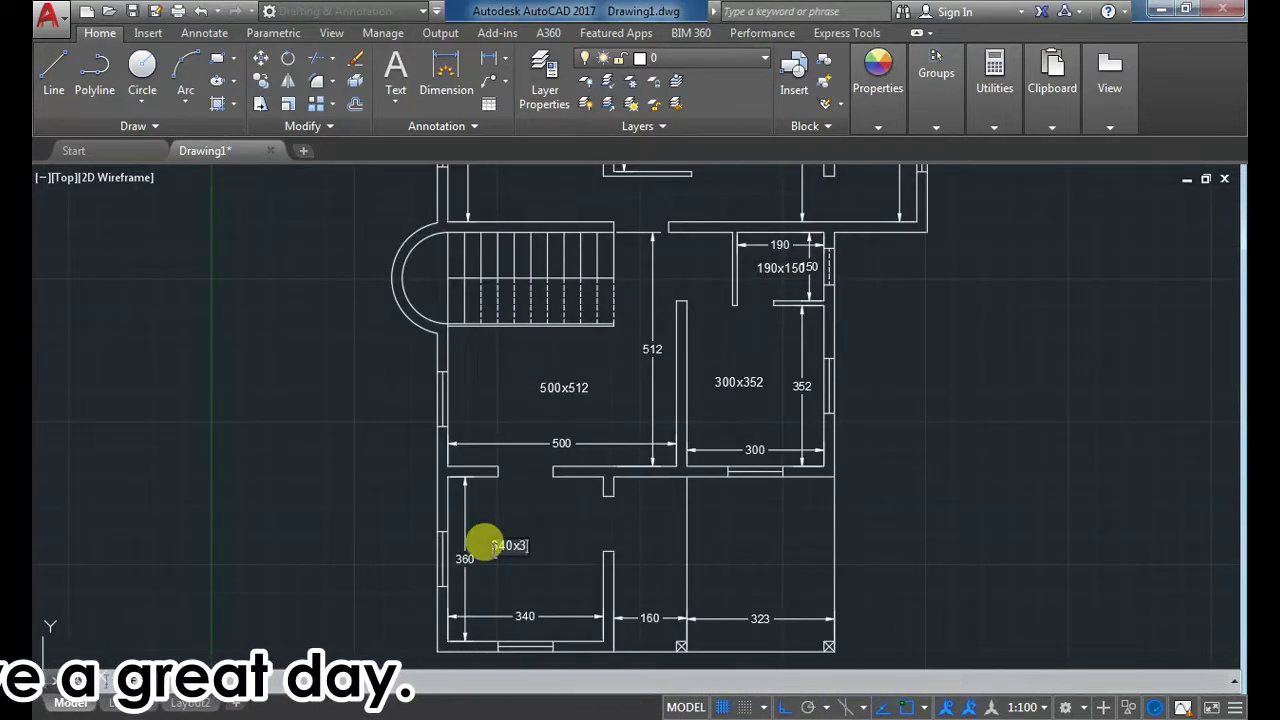
left_click(612, 532)
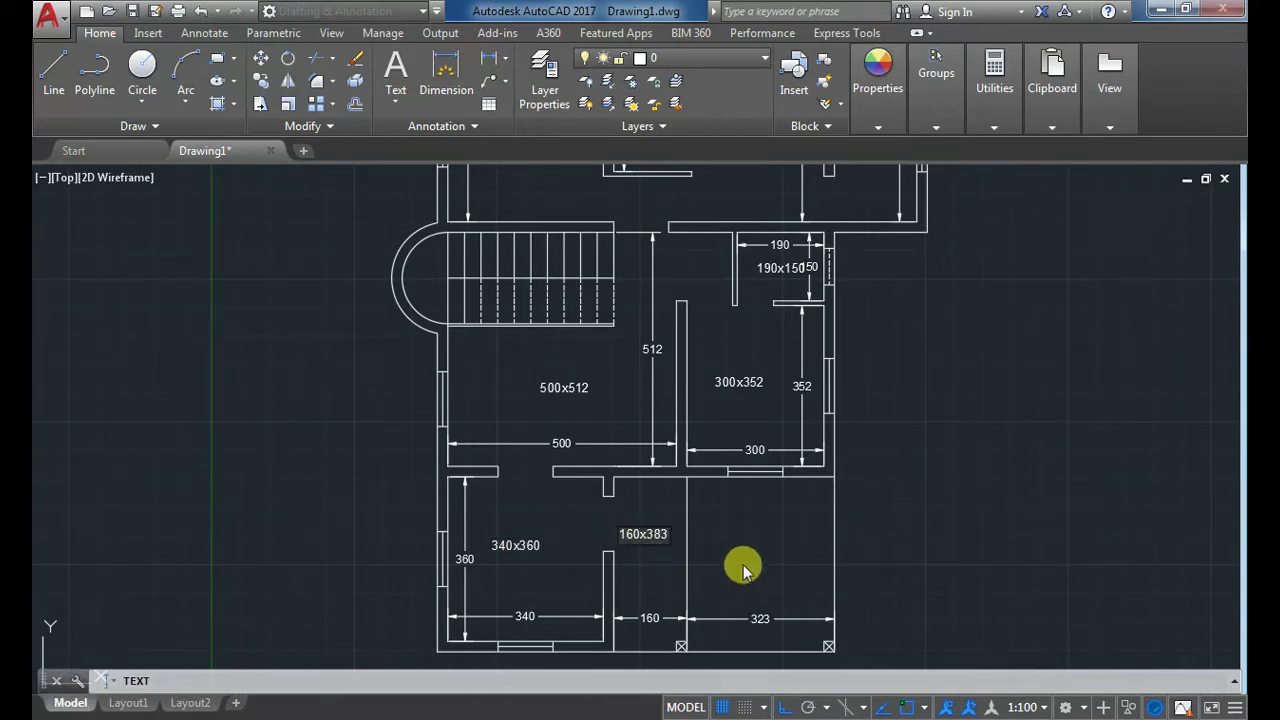
left_click(717, 541)
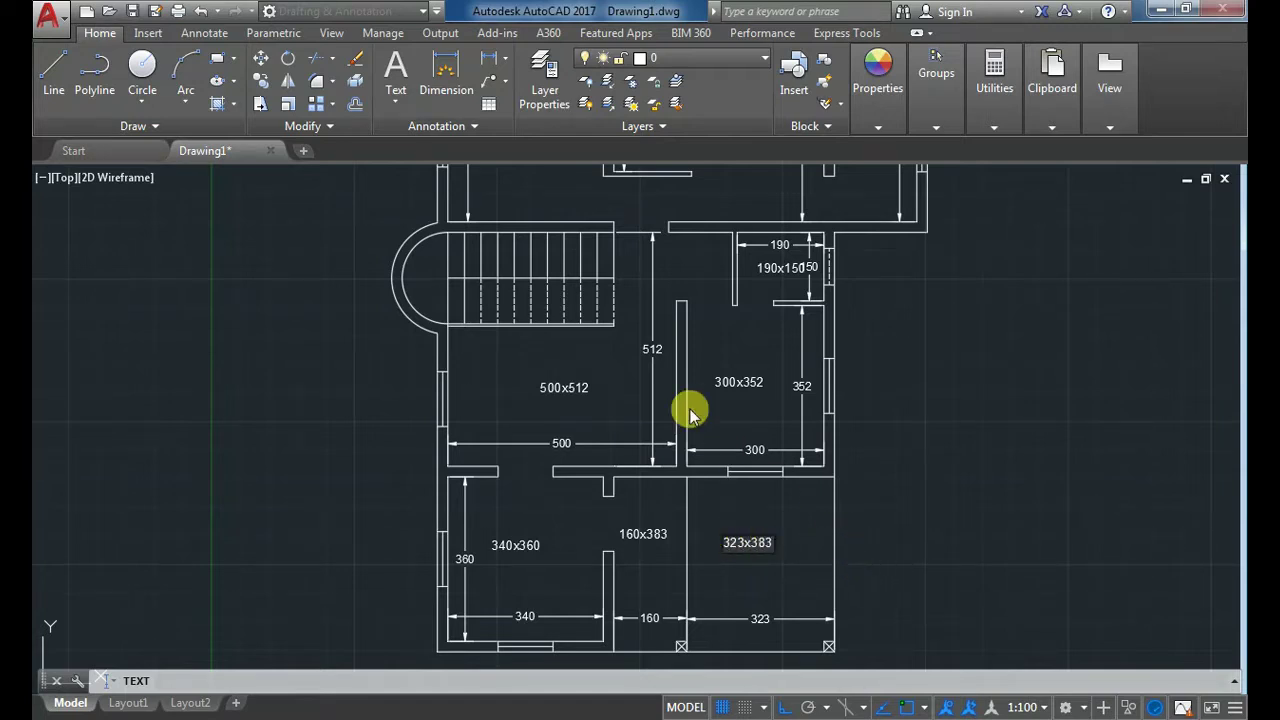
scroll(698, 475, "down", 2)
scroll(796, 502, "up", 2)
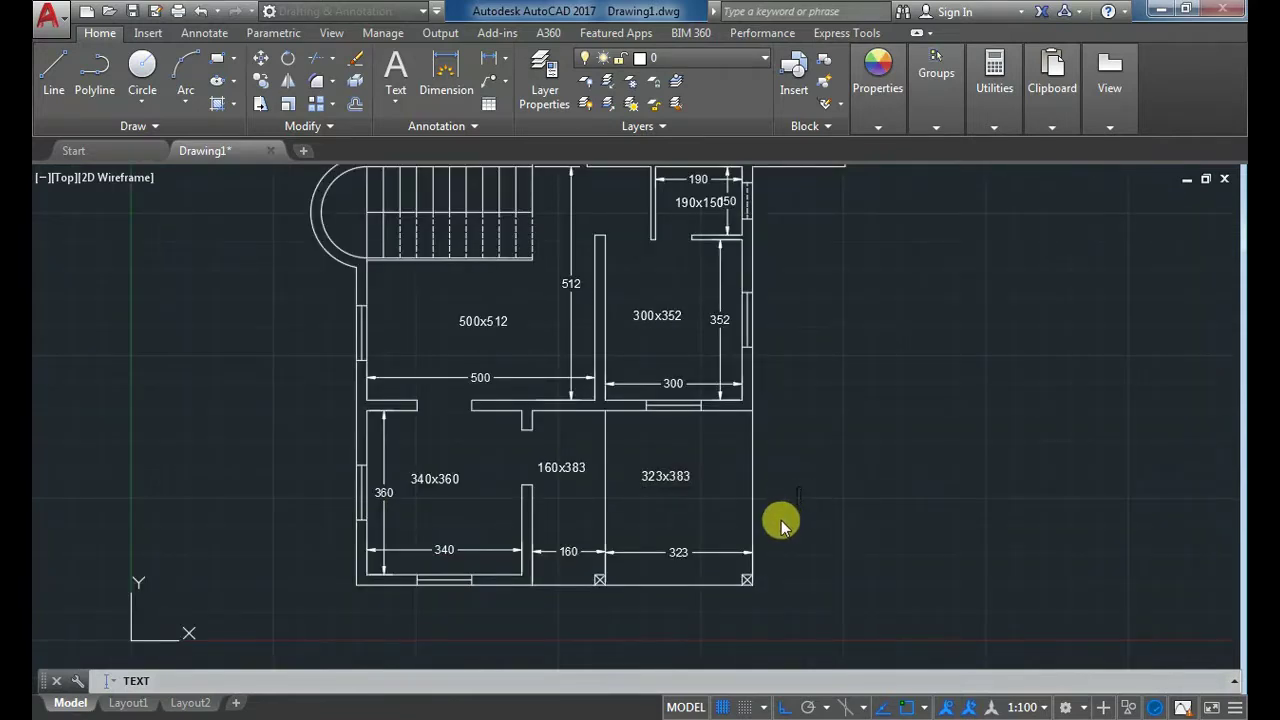
Step: Place the final 323x383 label in the right-hand room
left_click(782, 522)
scroll(714, 524, "down", 2)
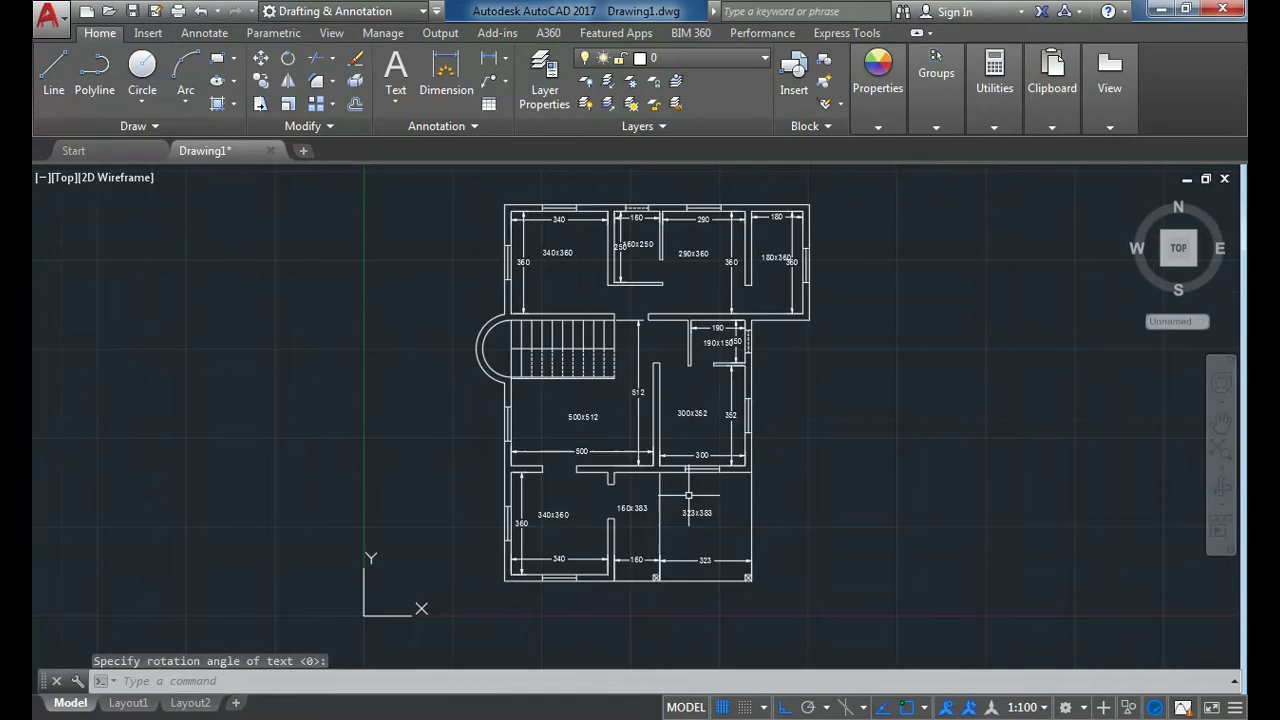
scroll(689, 490, "up", 2)
Step: Select every dimension similar to the 512 dimension
left_click(606, 286)
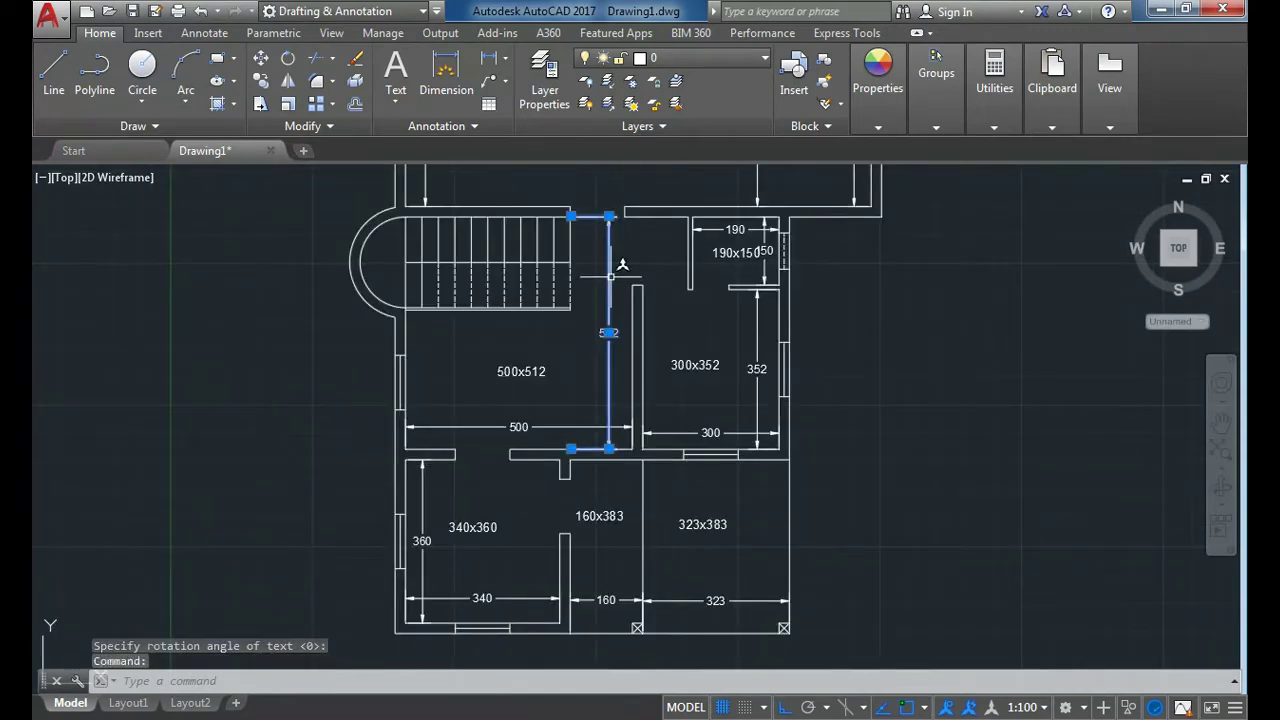
right_click(626, 266)
left_click(744, 577)
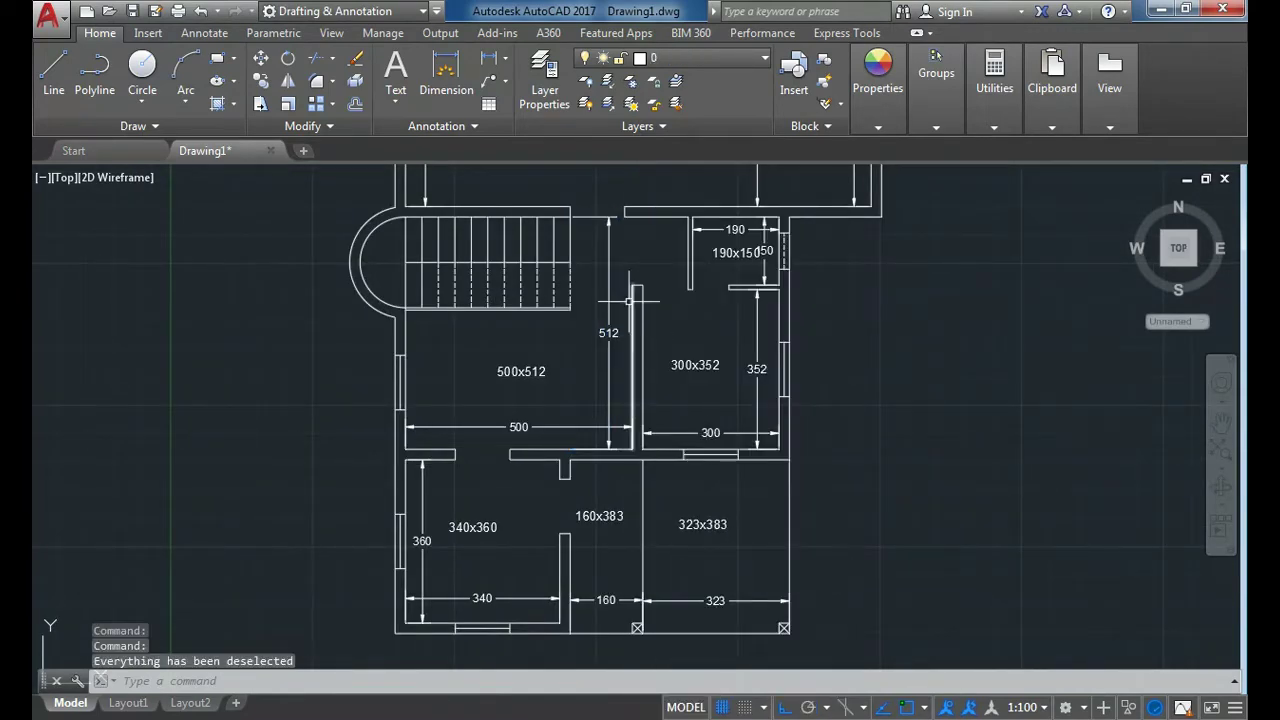
left_click(608, 260)
right_click(650, 268)
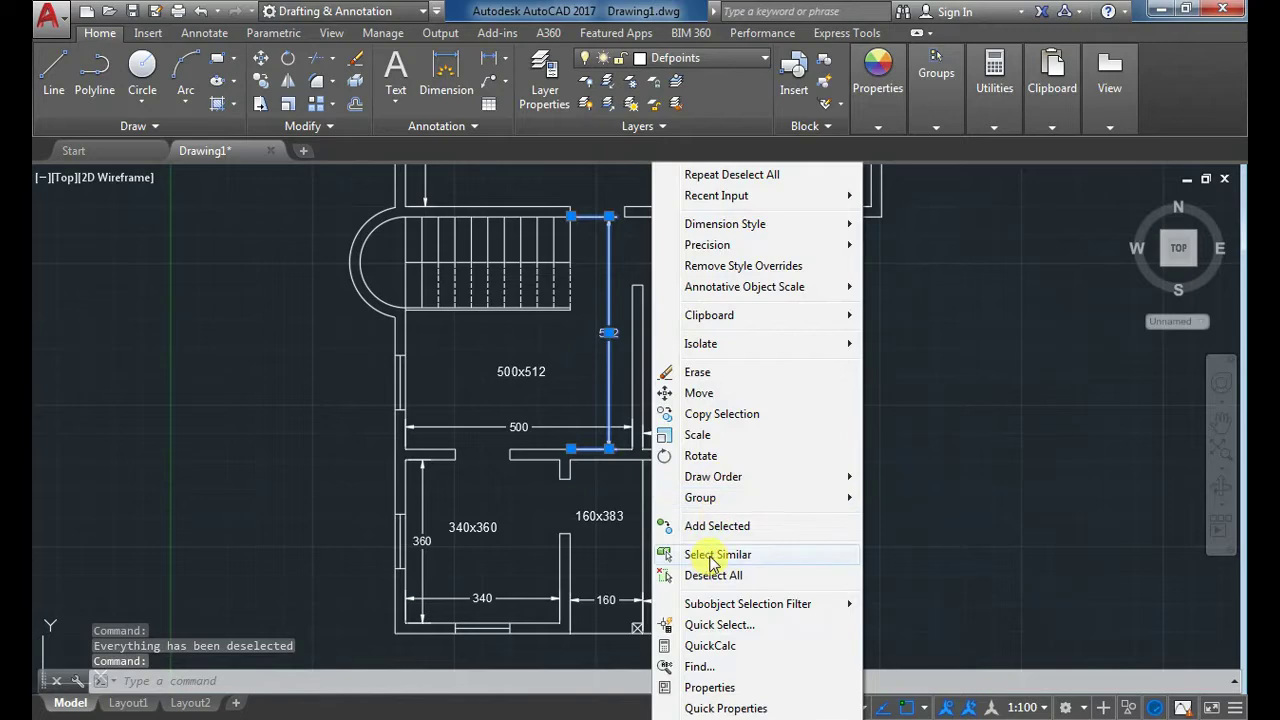
left_click(718, 554)
Step: Turn off the Defpoints layer to hide all dimensions
left_click(690, 58)
left_click(587, 104)
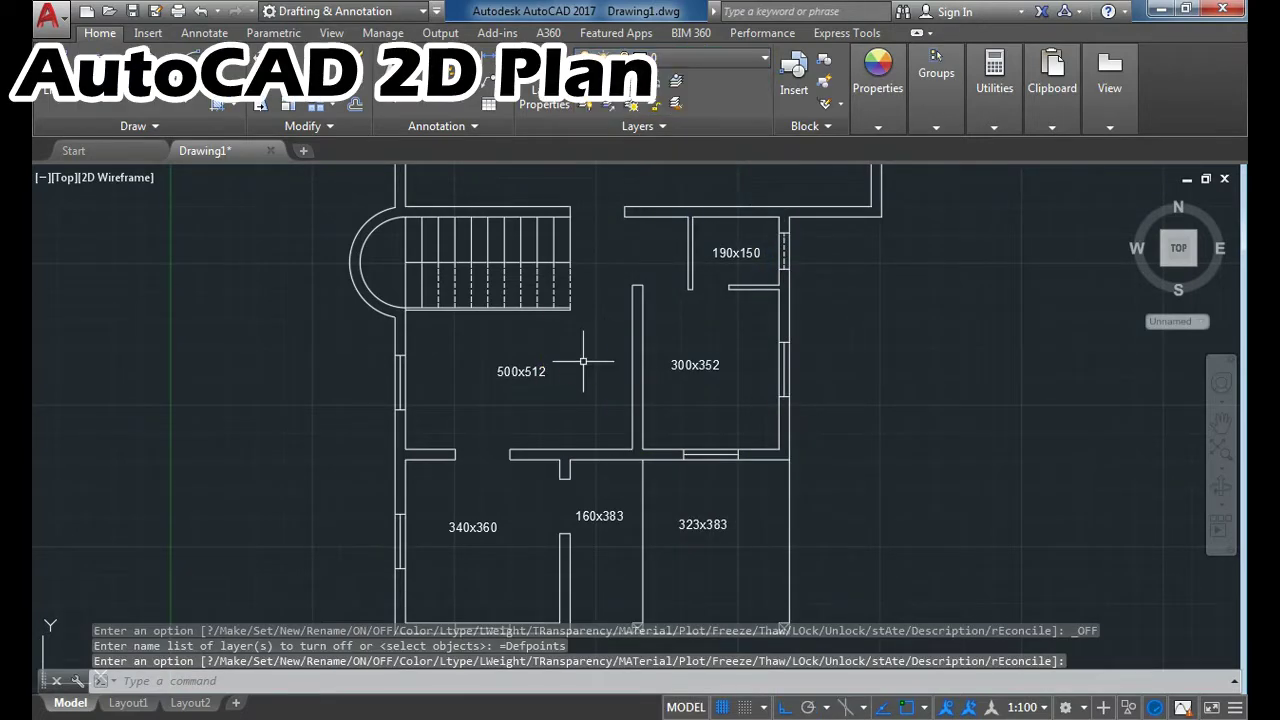
scroll(568, 372, "down", 1)
scroll(600, 255, "up", 3)
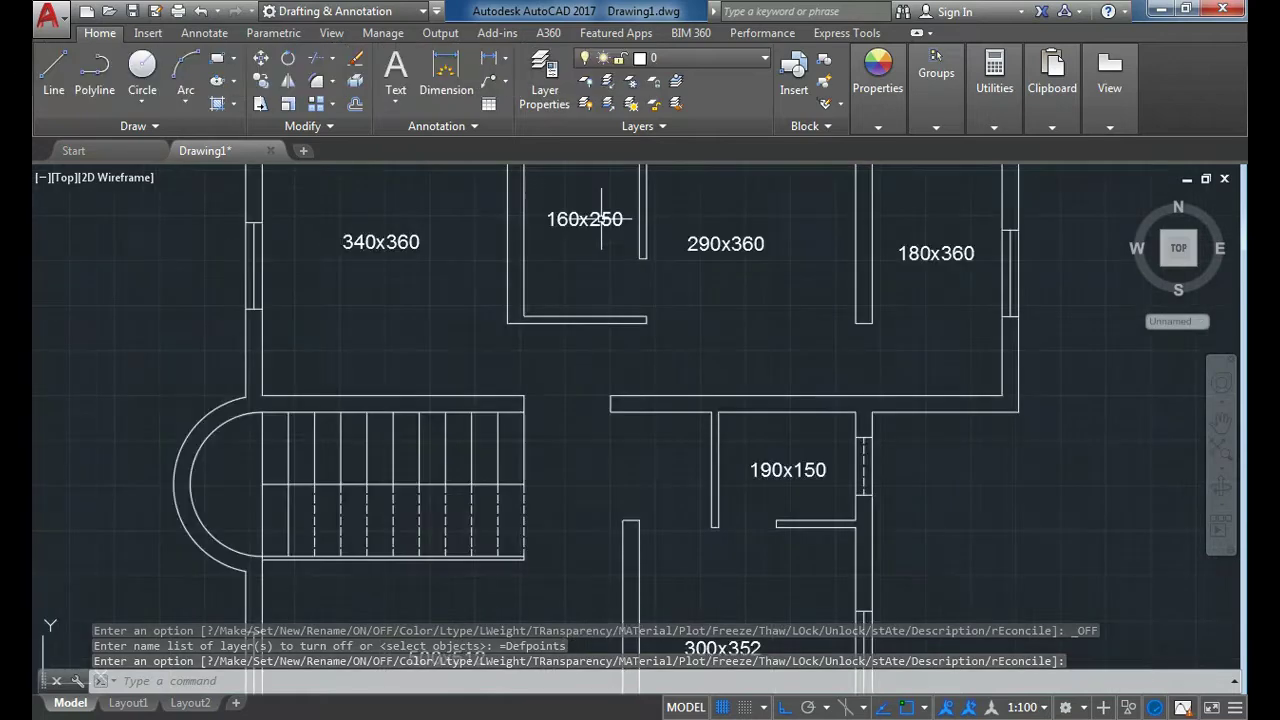
scroll(600, 255, "down", 3)
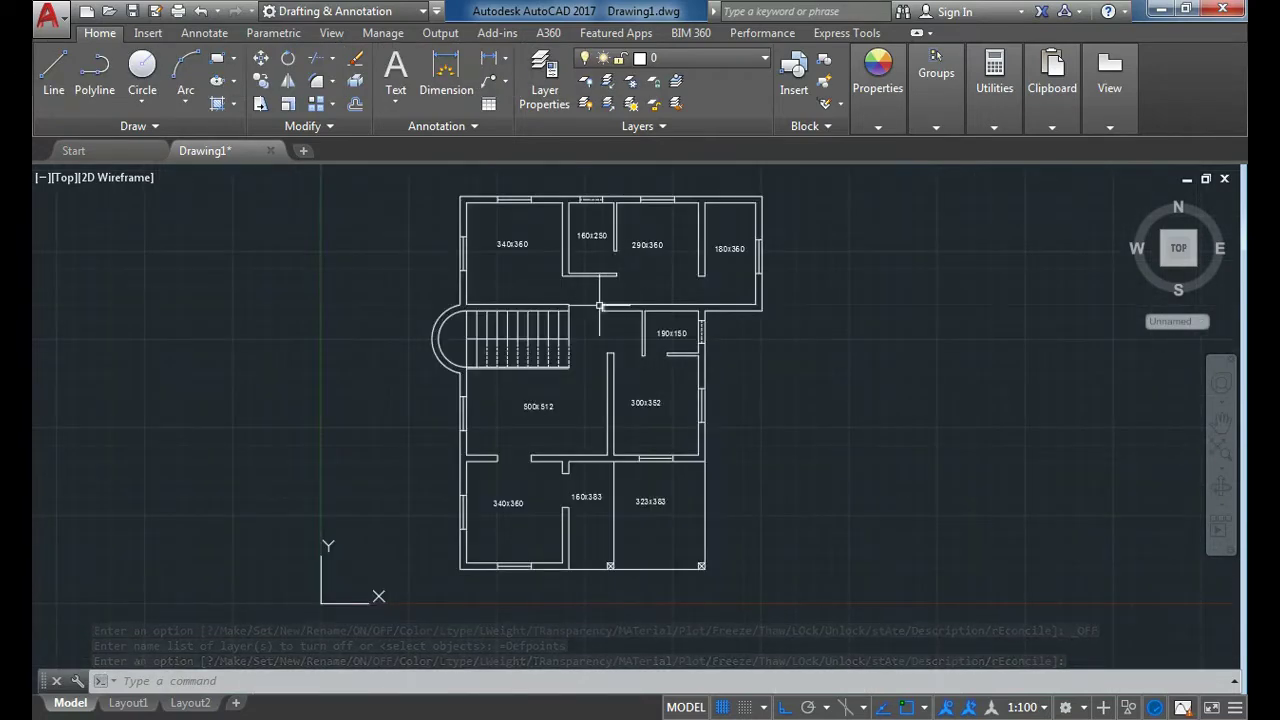
scroll(581, 291, "up", 2)
scroll(582, 290, "down", 2)
Step: Start single-line TEXT at height 0.2 and tag the 160x383 door D
type("text")
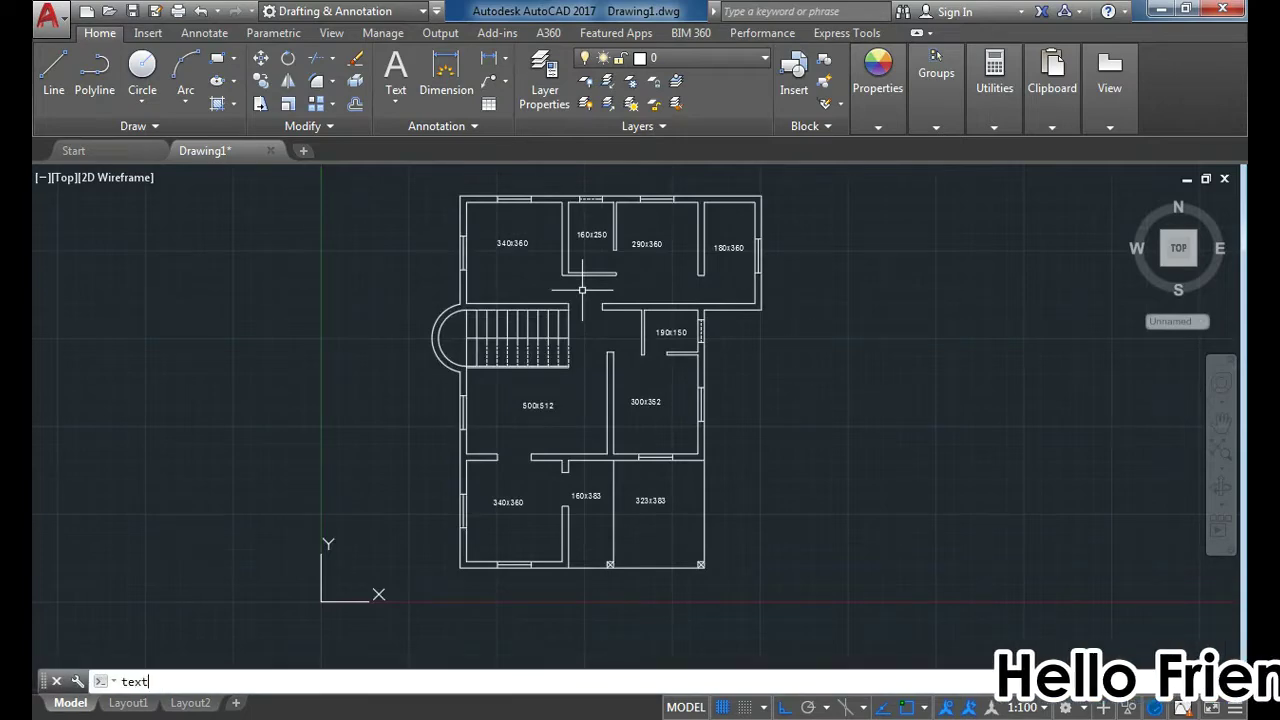
key("Return")
scroll(545, 505, "up", 2)
scroll(487, 410, "up", 2)
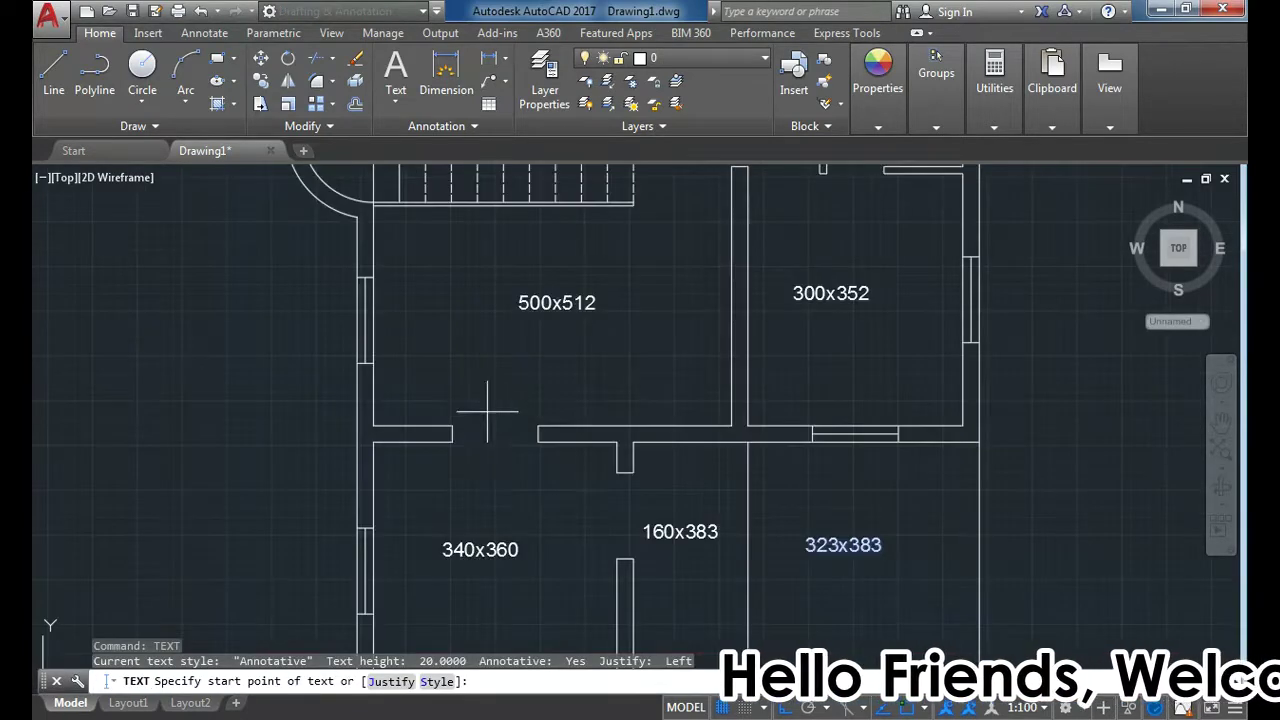
left_click(481, 434)
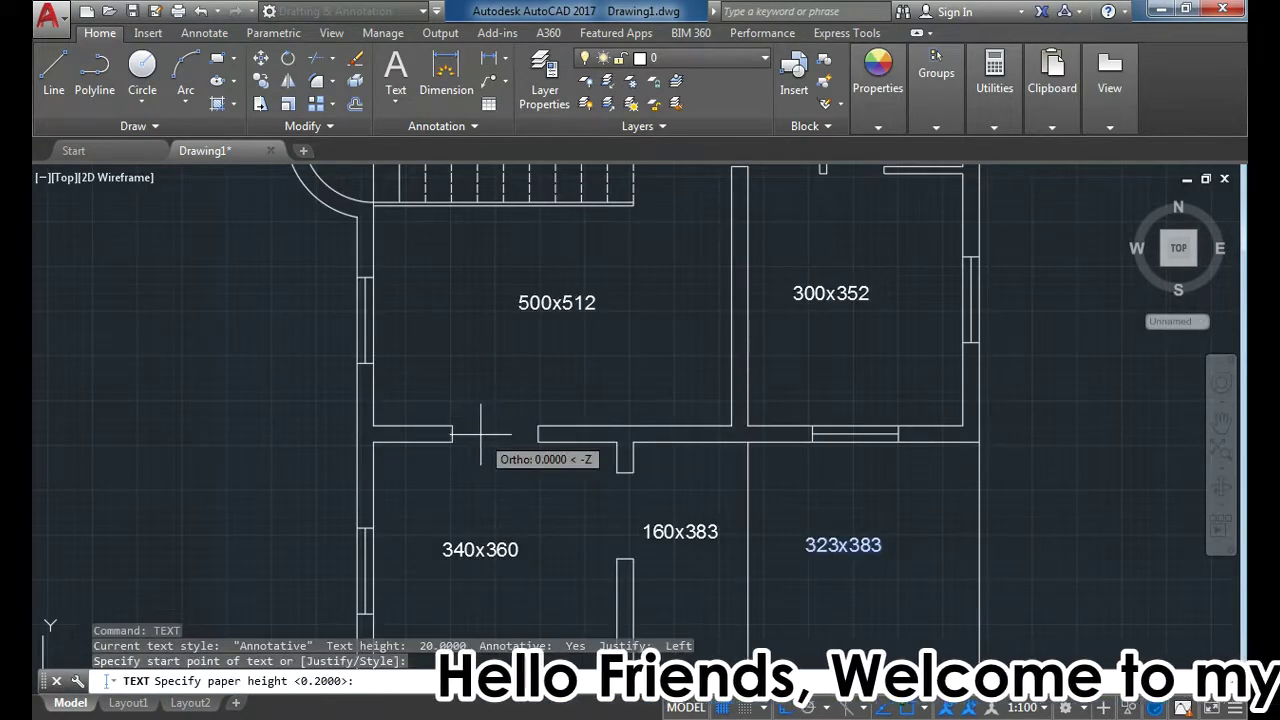
key("Return")
type("O")
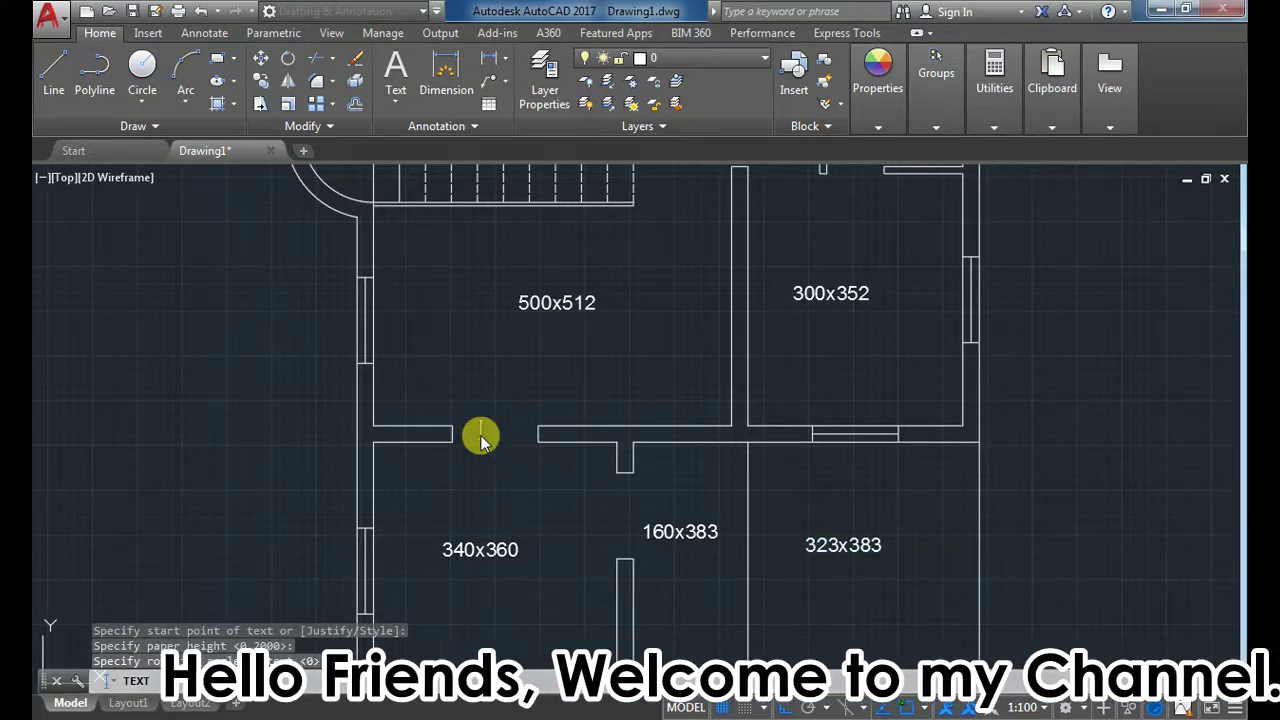
left_click(614, 518)
type("D")
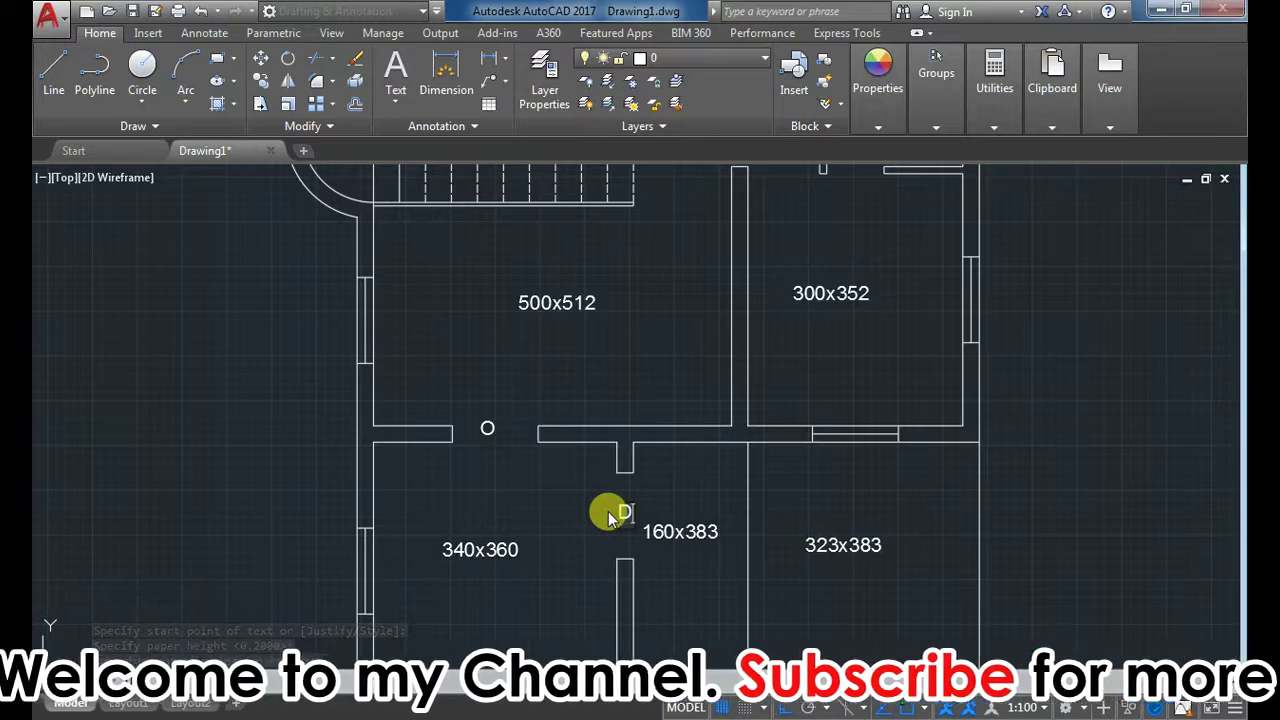
scroll(490, 425, "down", 2)
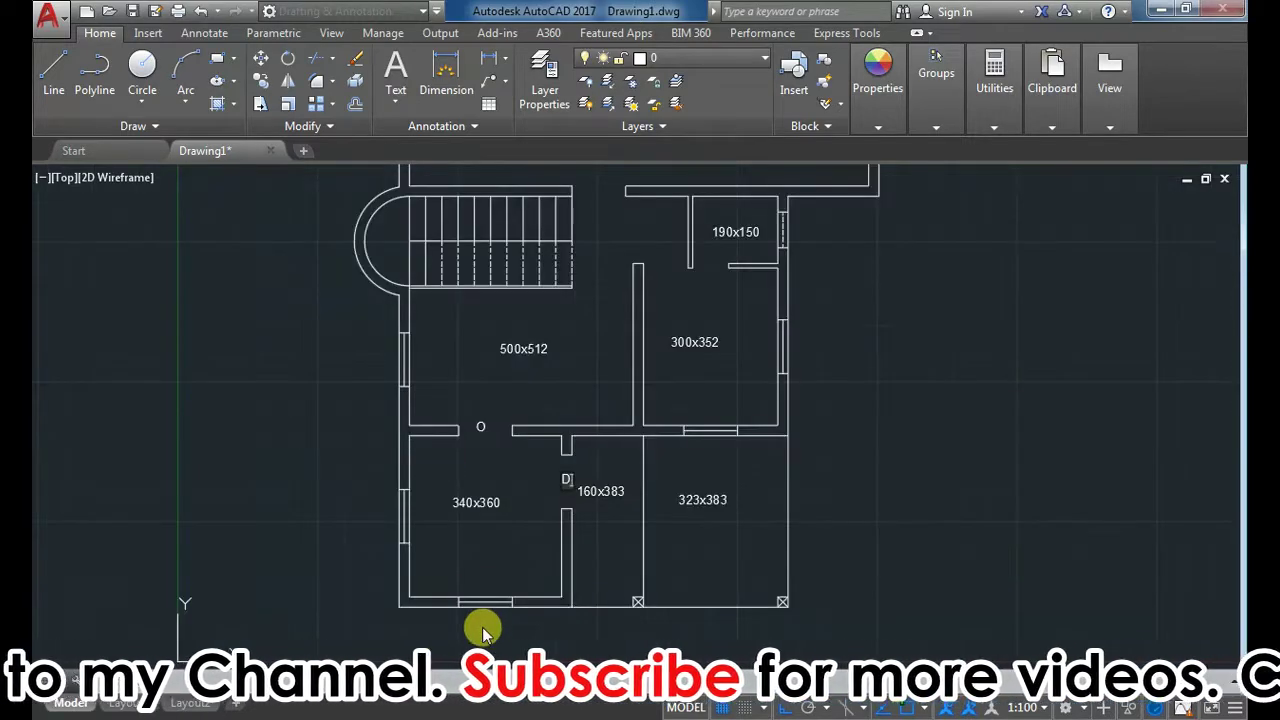
type("W")
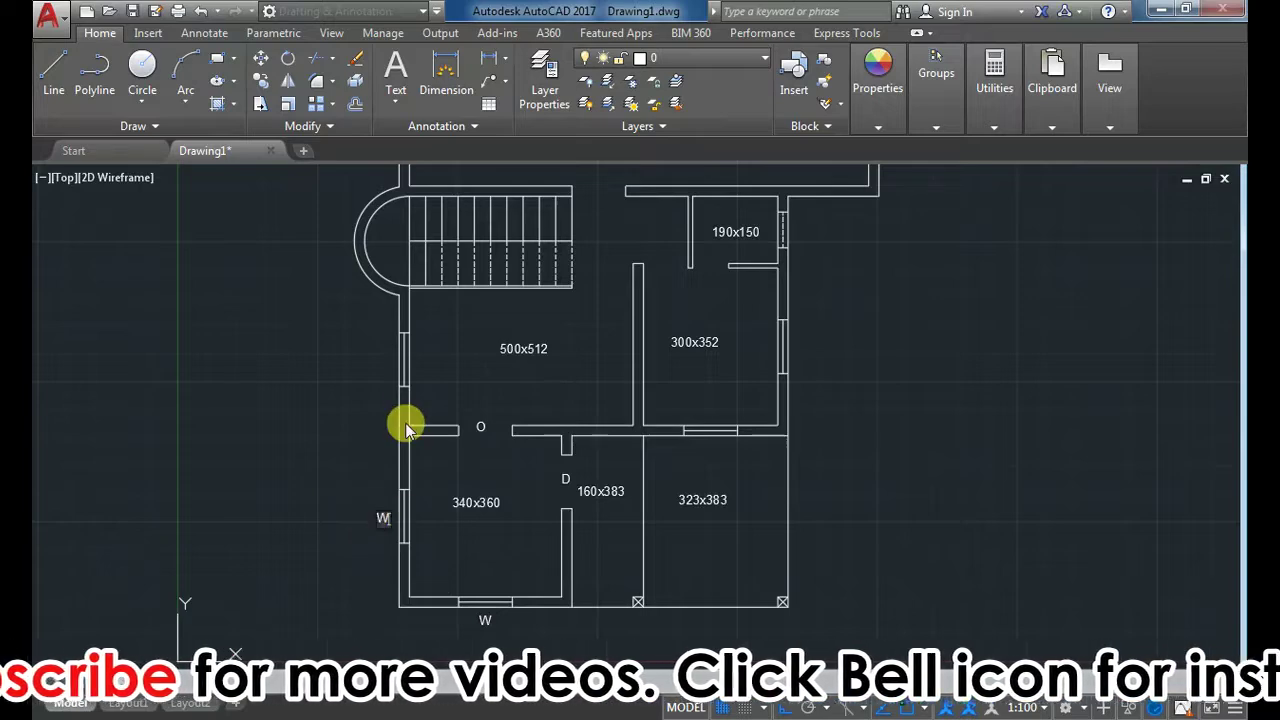
type("W")
scroll(371, 380, "down", 2)
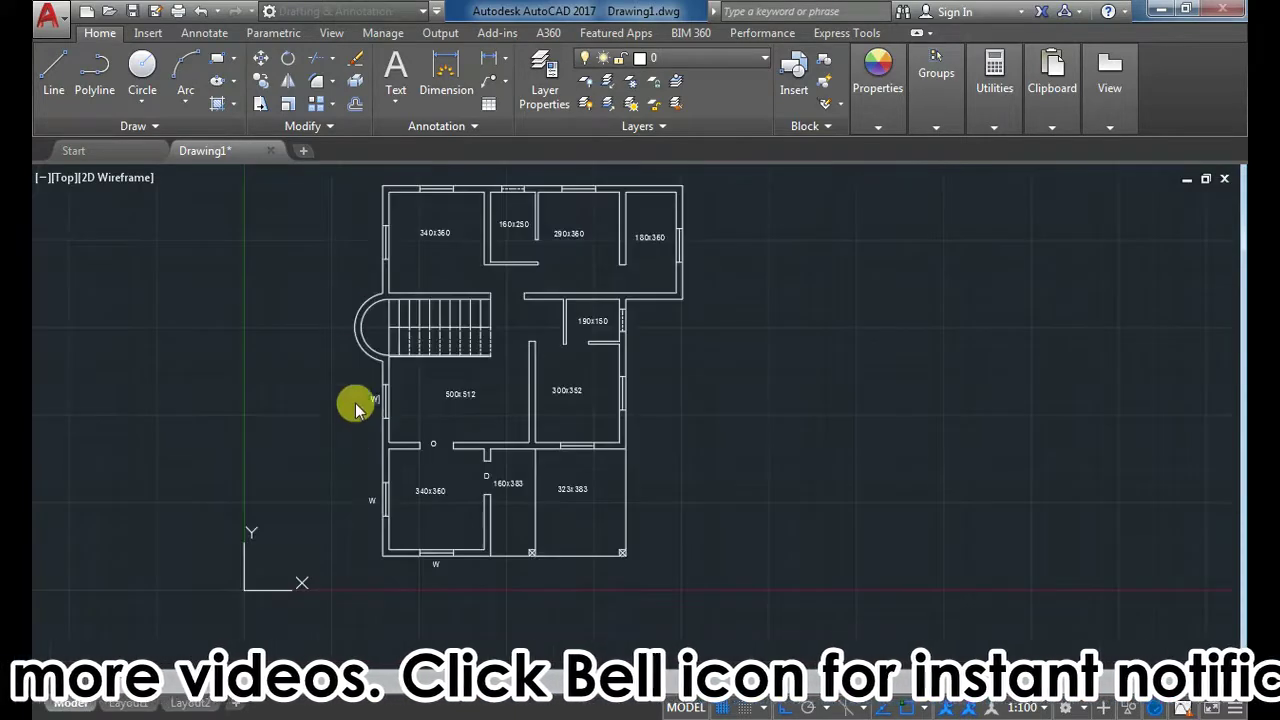
scroll(368, 258, "up", 2)
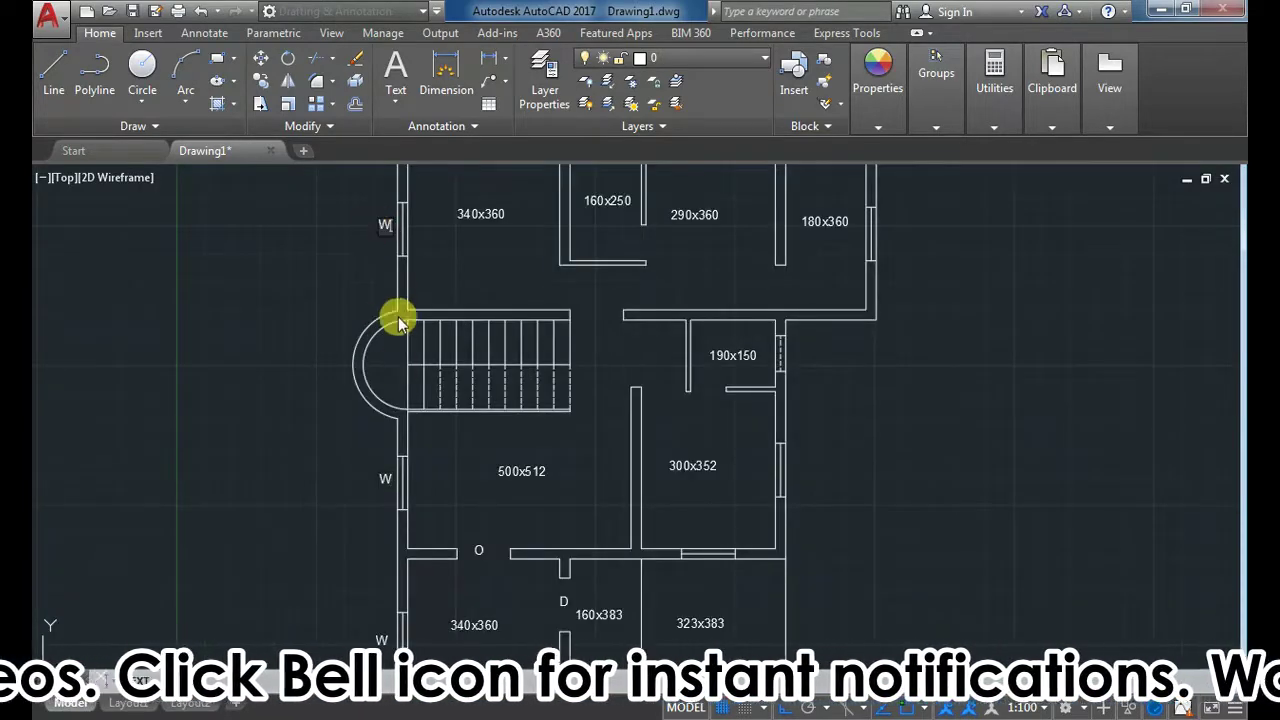
scroll(398, 369, "down", 2)
scroll(449, 215, "up", 4)
Step: Add W and V tags above the top window and top wall
left_click(451, 204)
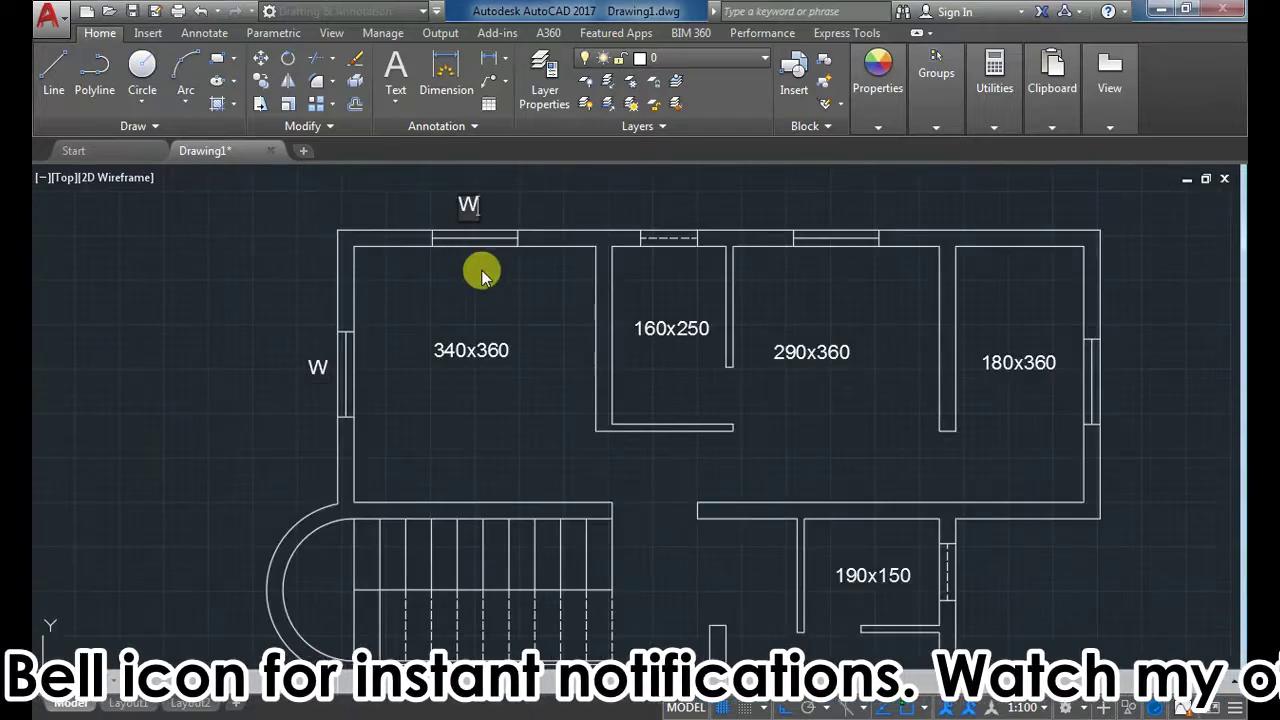
scroll(591, 231, "down", 1)
scroll(586, 234, "up", 1)
left_click(578, 229)
type("V")
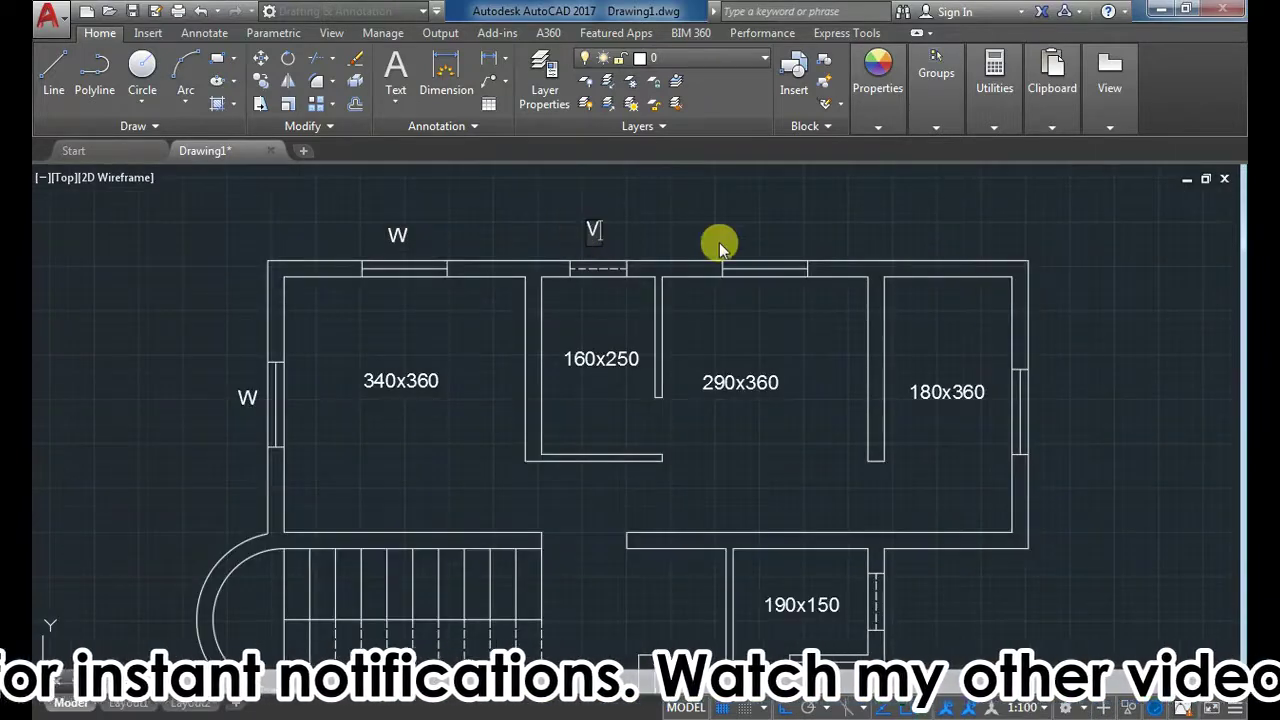
scroll(748, 235, "down", 1)
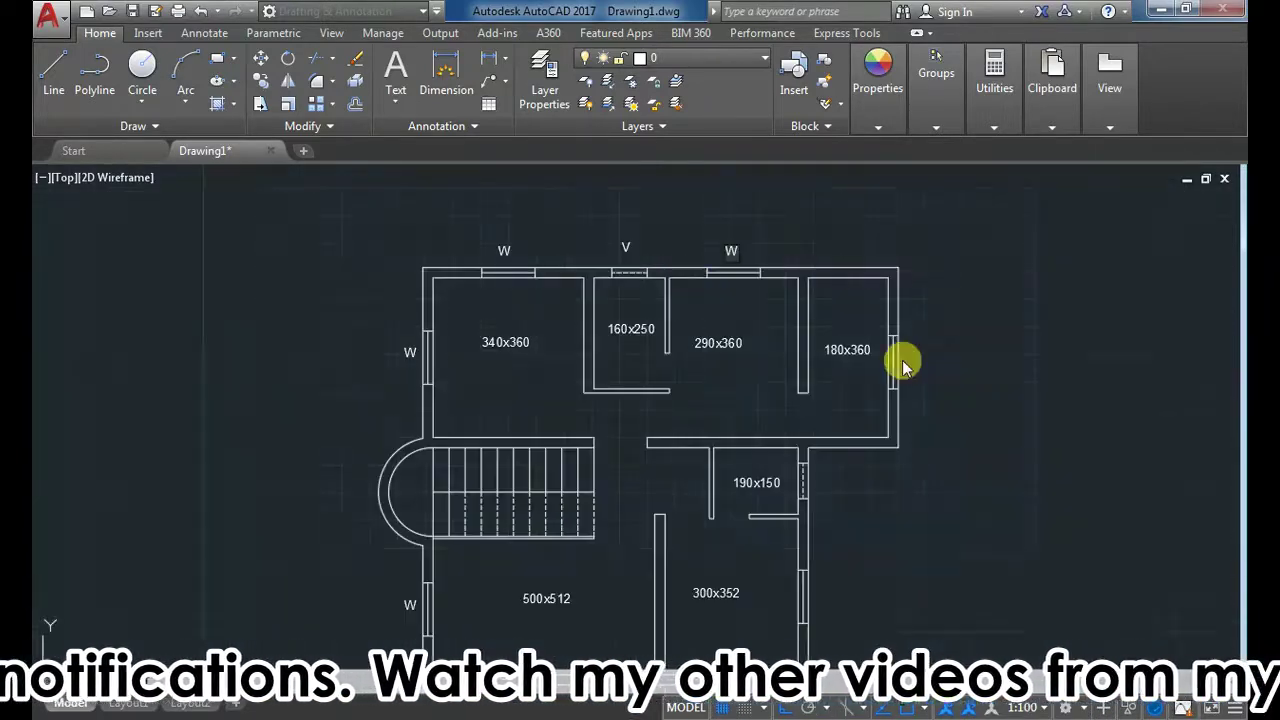
scroll(905, 362, "up", 2)
scroll(806, 343, "down", 4)
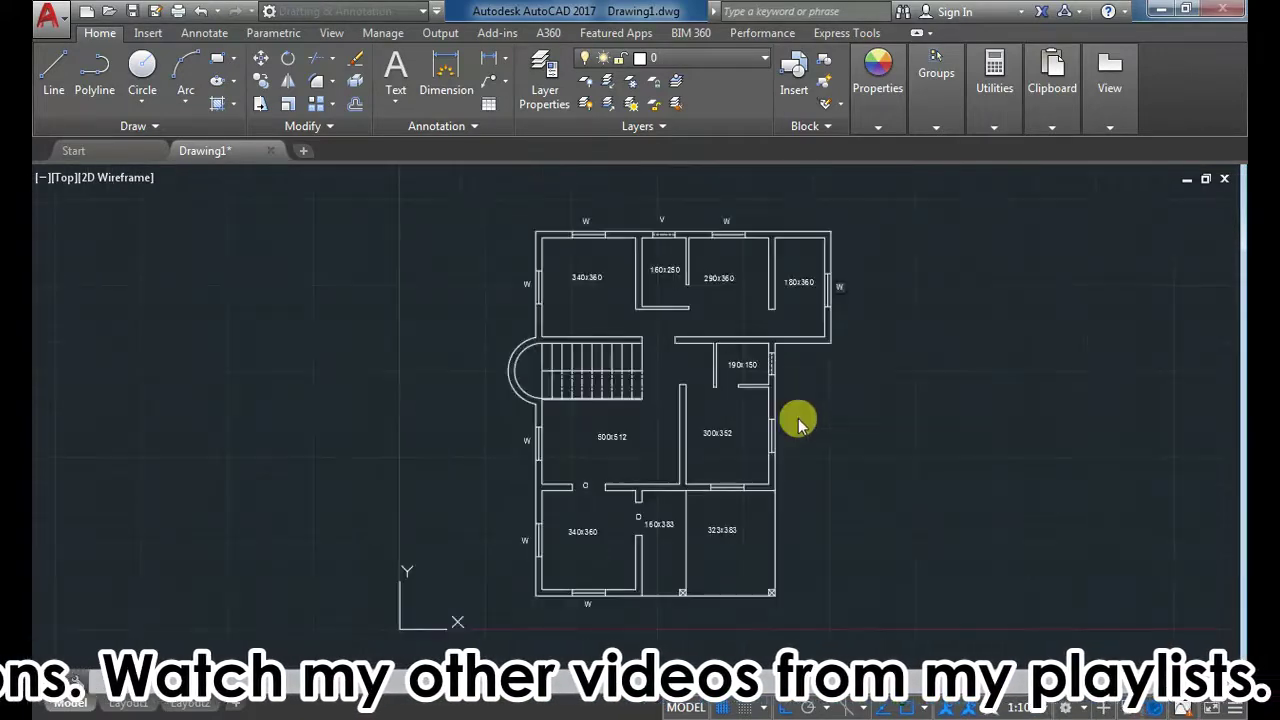
scroll(751, 303, "up", 3)
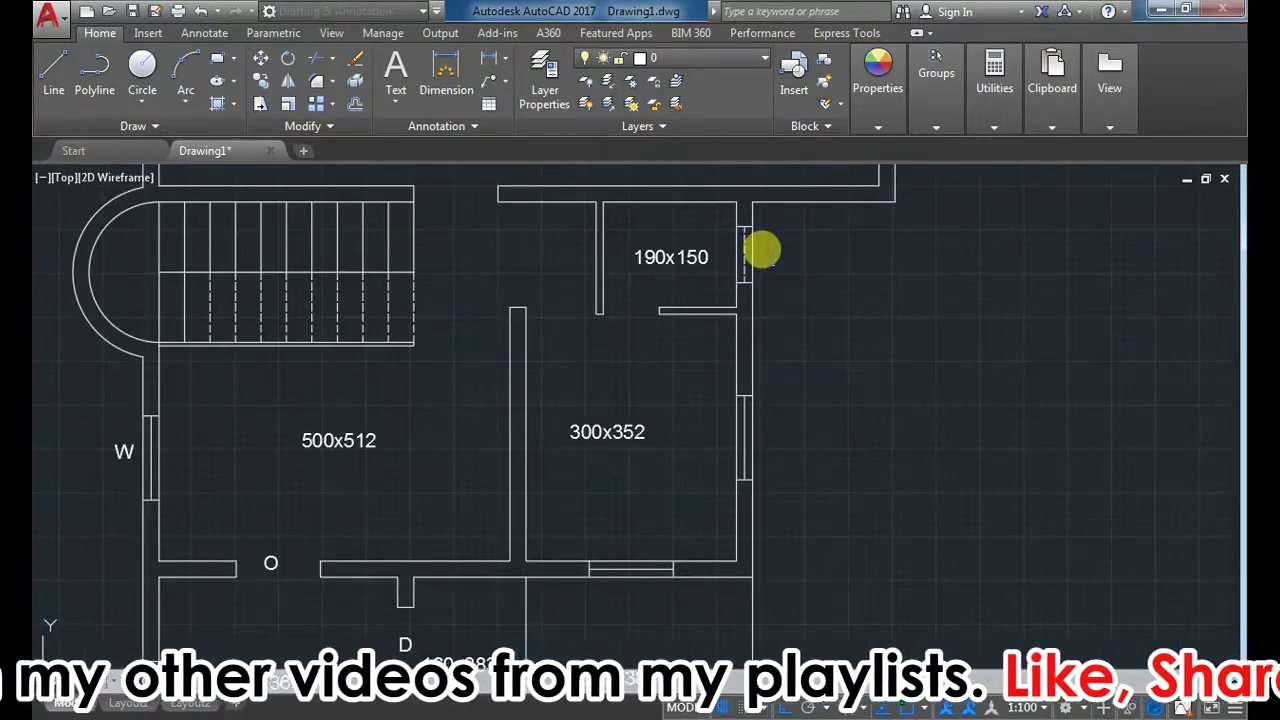
type("V")
type("W")
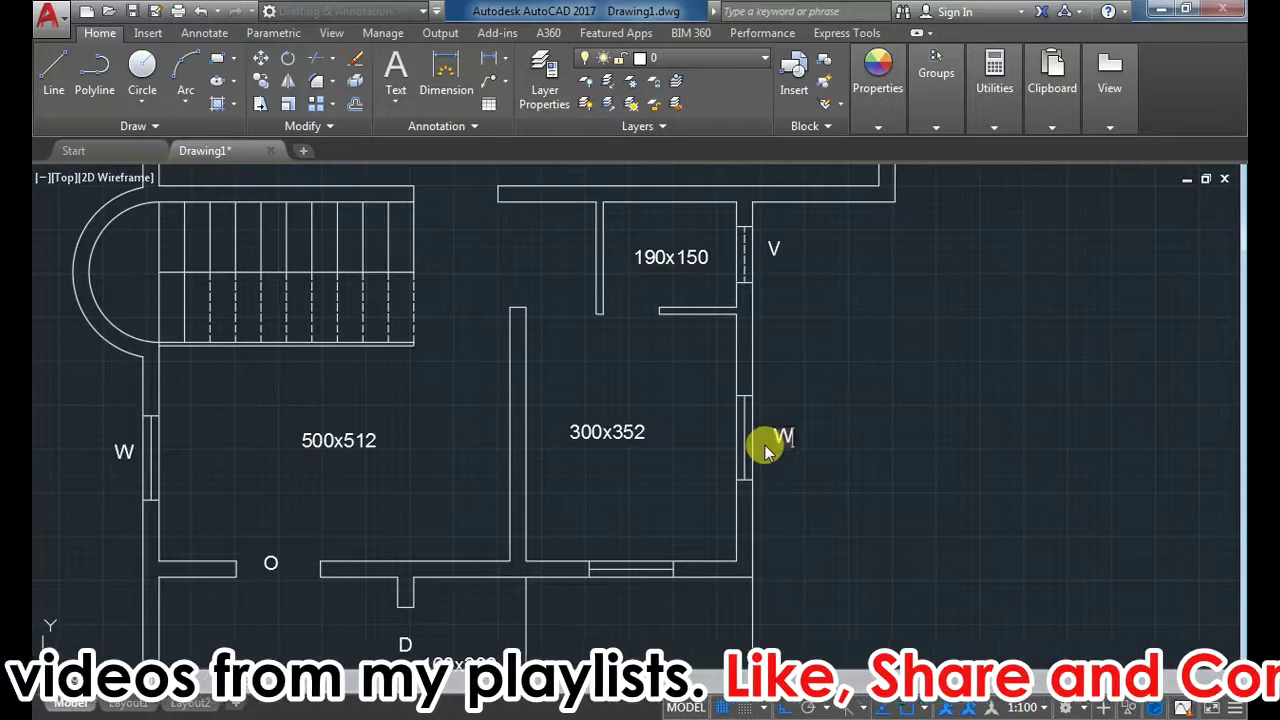
type("W")
scroll(600, 520, "down", 2)
scroll(600, 548, "down", 4)
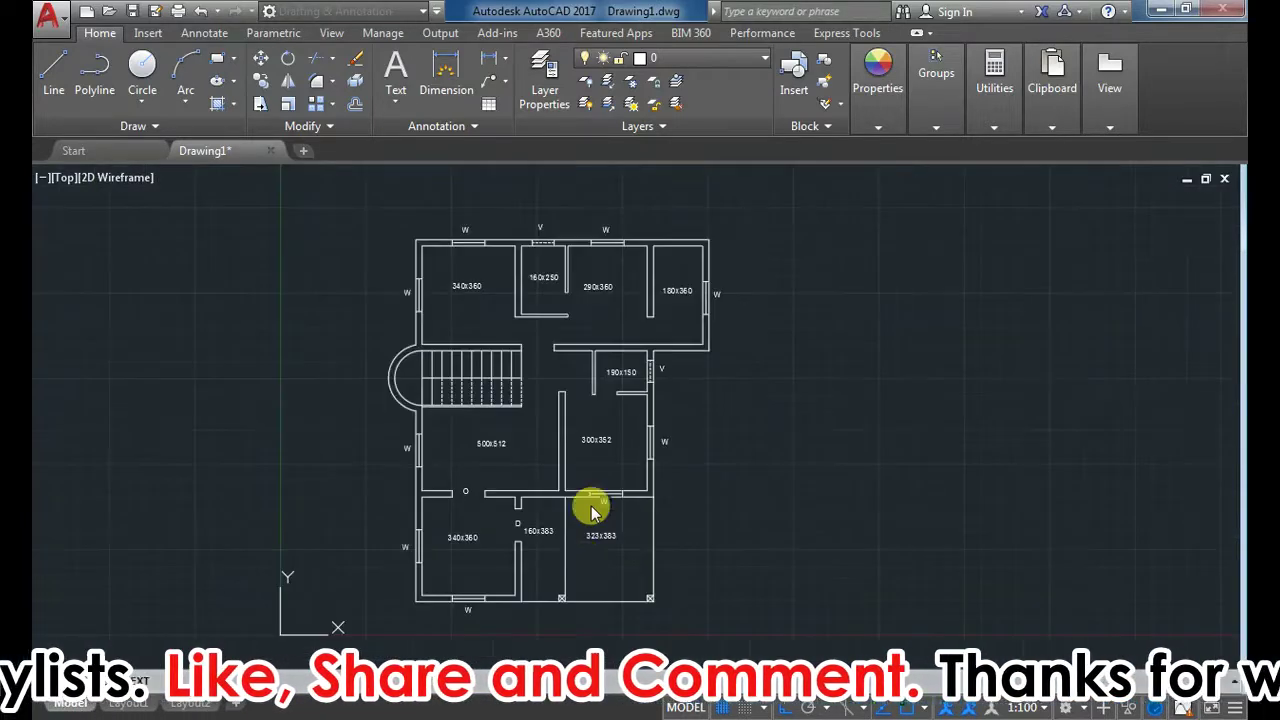
scroll(535, 553, "up", 4)
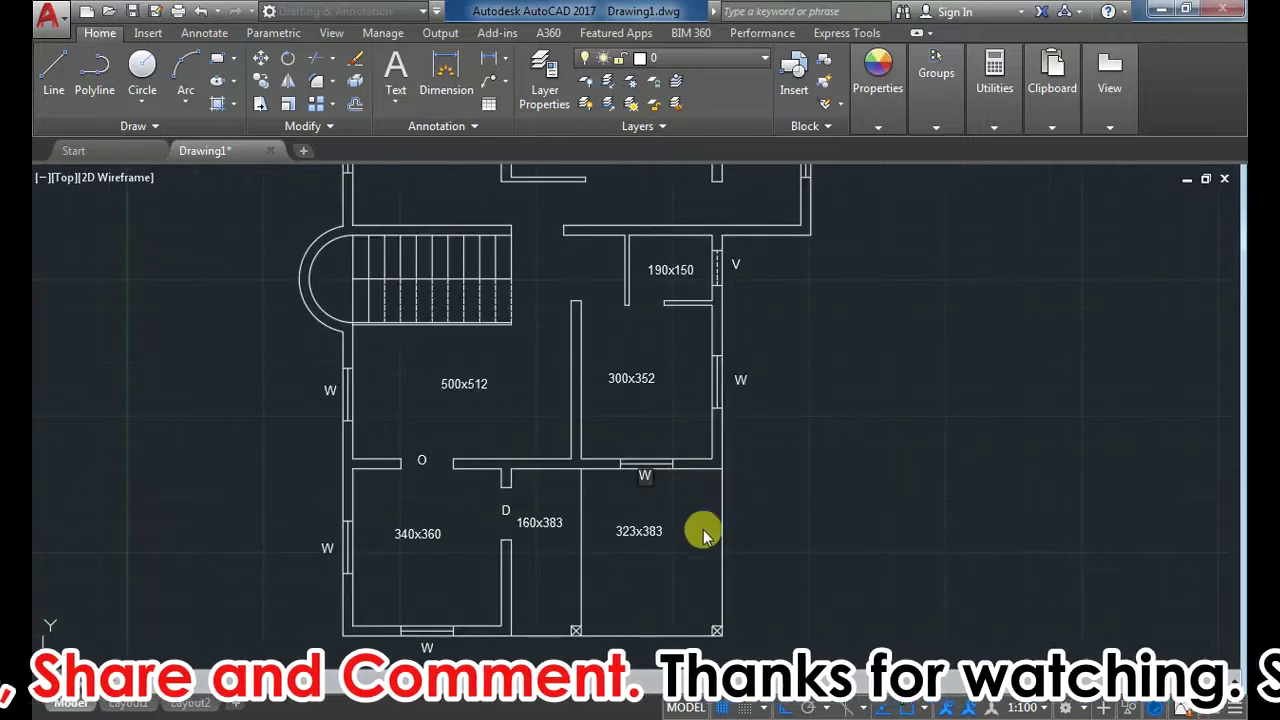
scroll(567, 245, "up", 2)
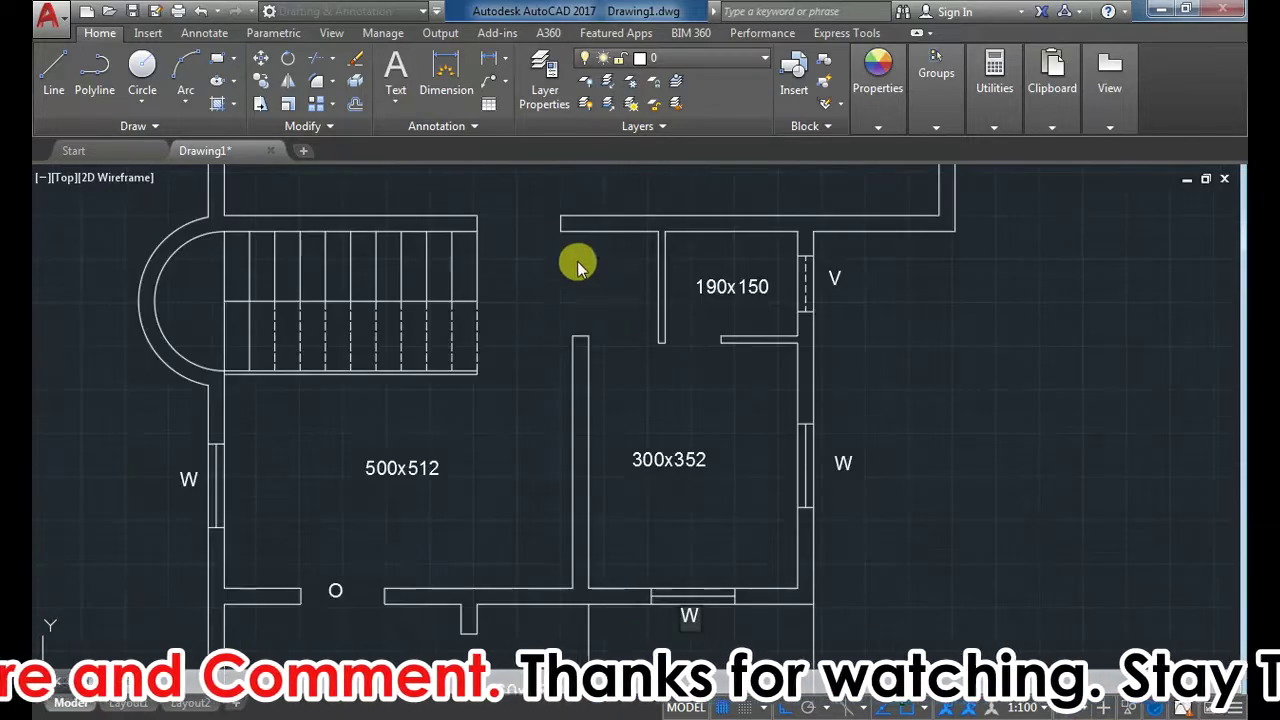
Step: Tag the doorway D1 and the 190x150 room's door D2
left_click(615, 344)
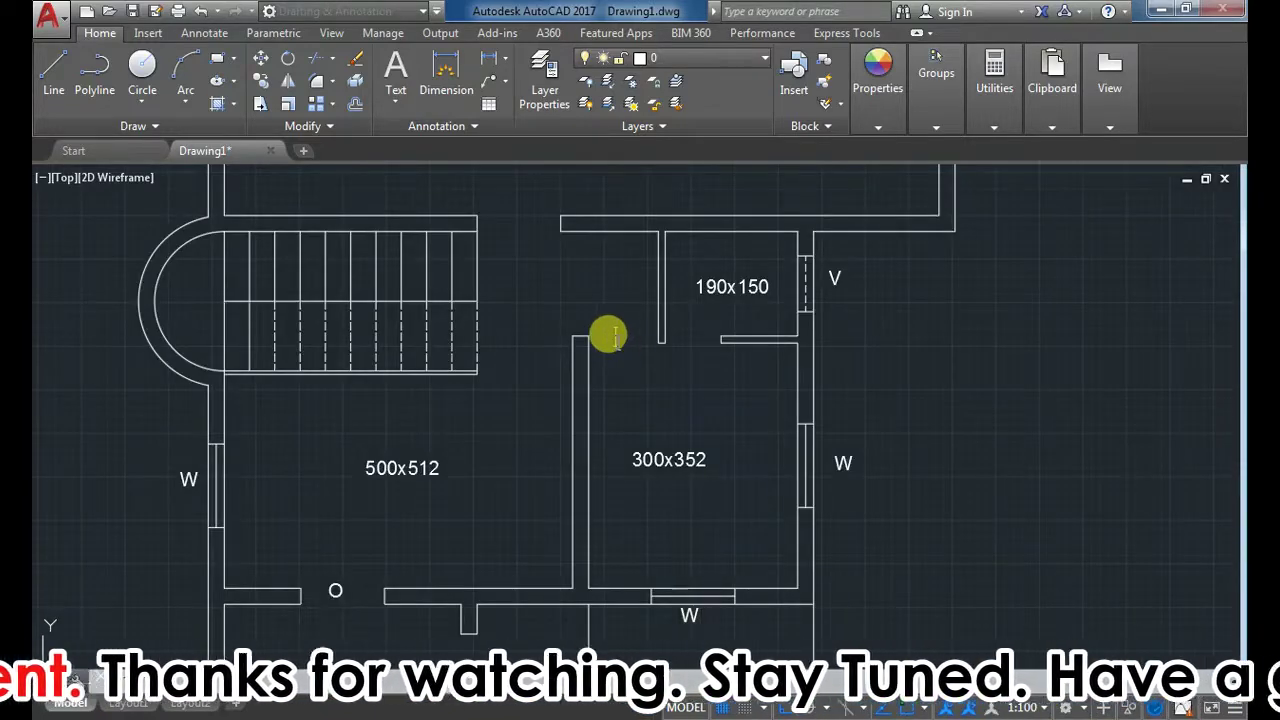
type("D1")
left_click(686, 339)
type("D2")
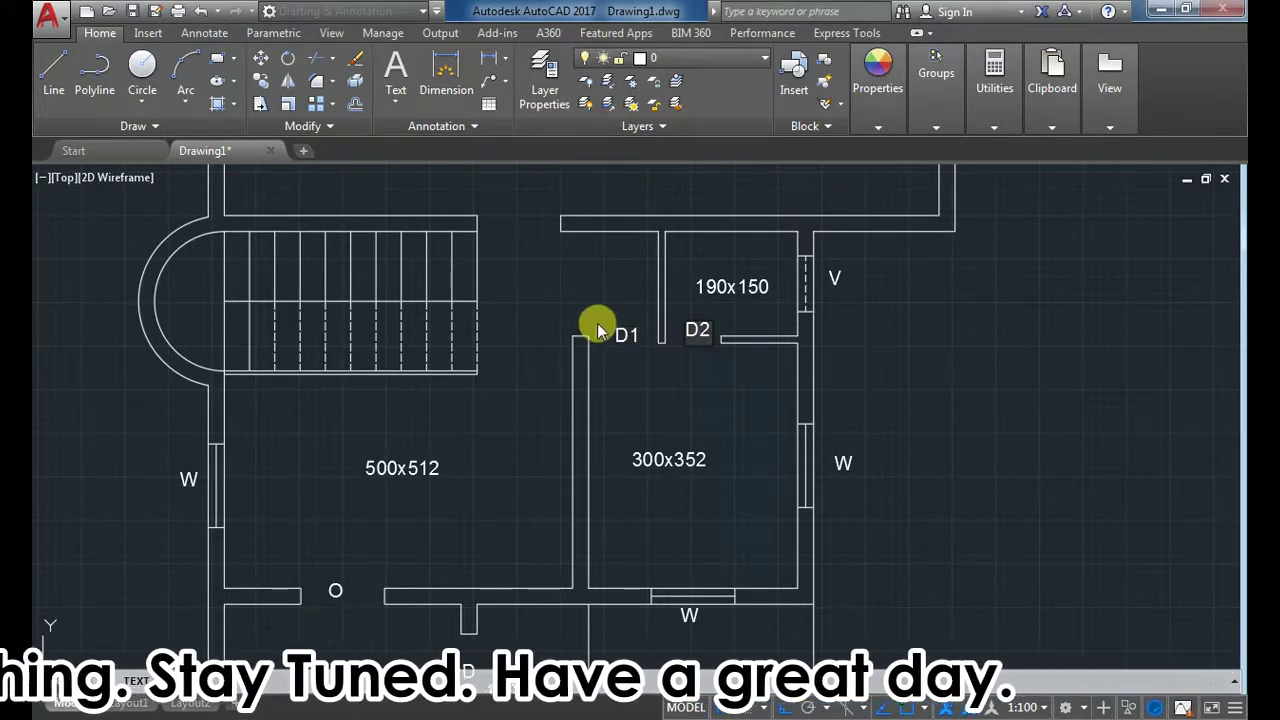
scroll(488, 240, "down", 2)
scroll(476, 220, "up", 2)
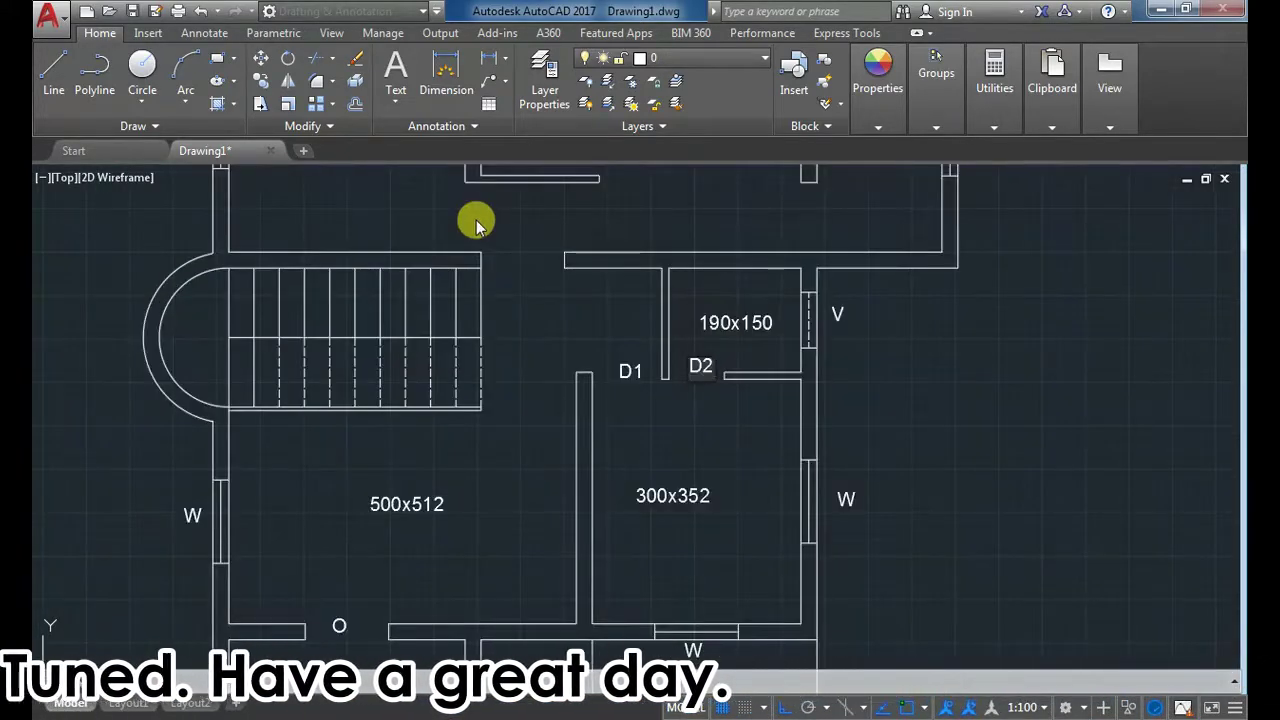
Step: Add D1 tags above the staircase and at the right door, plus D2 at the upper room door
left_click(472, 214)
type("D1")
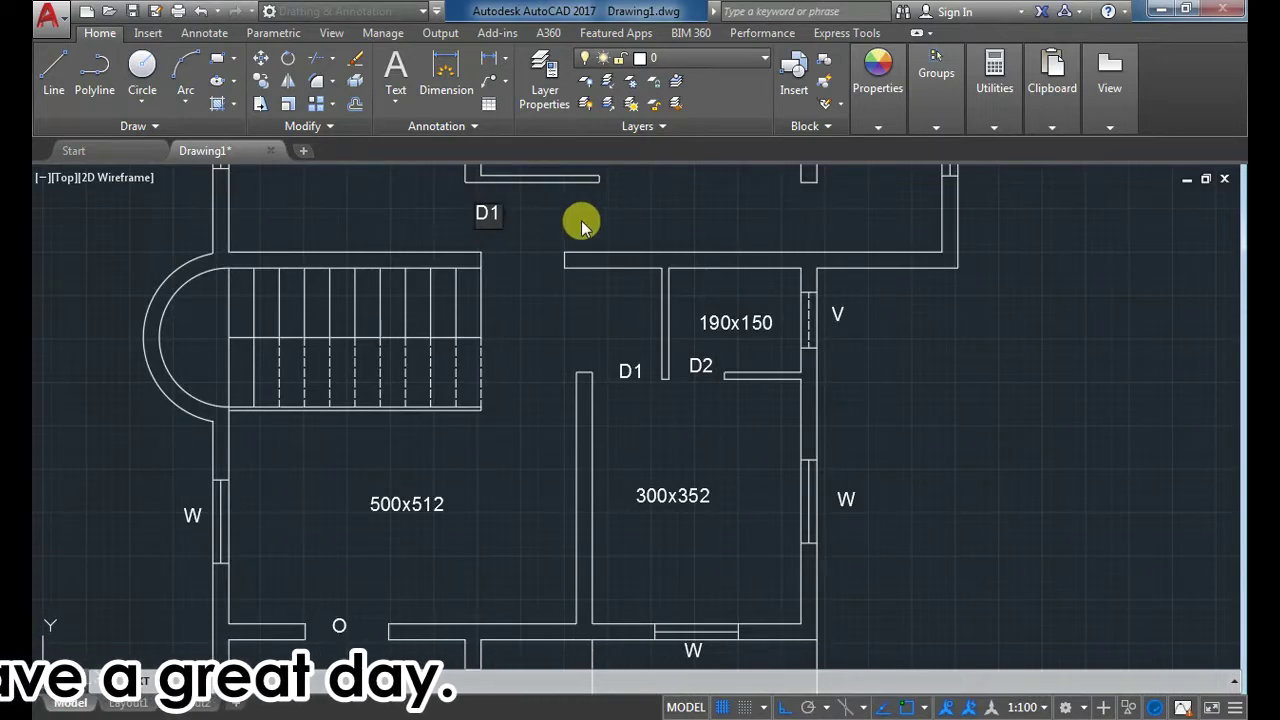
left_click(588, 212)
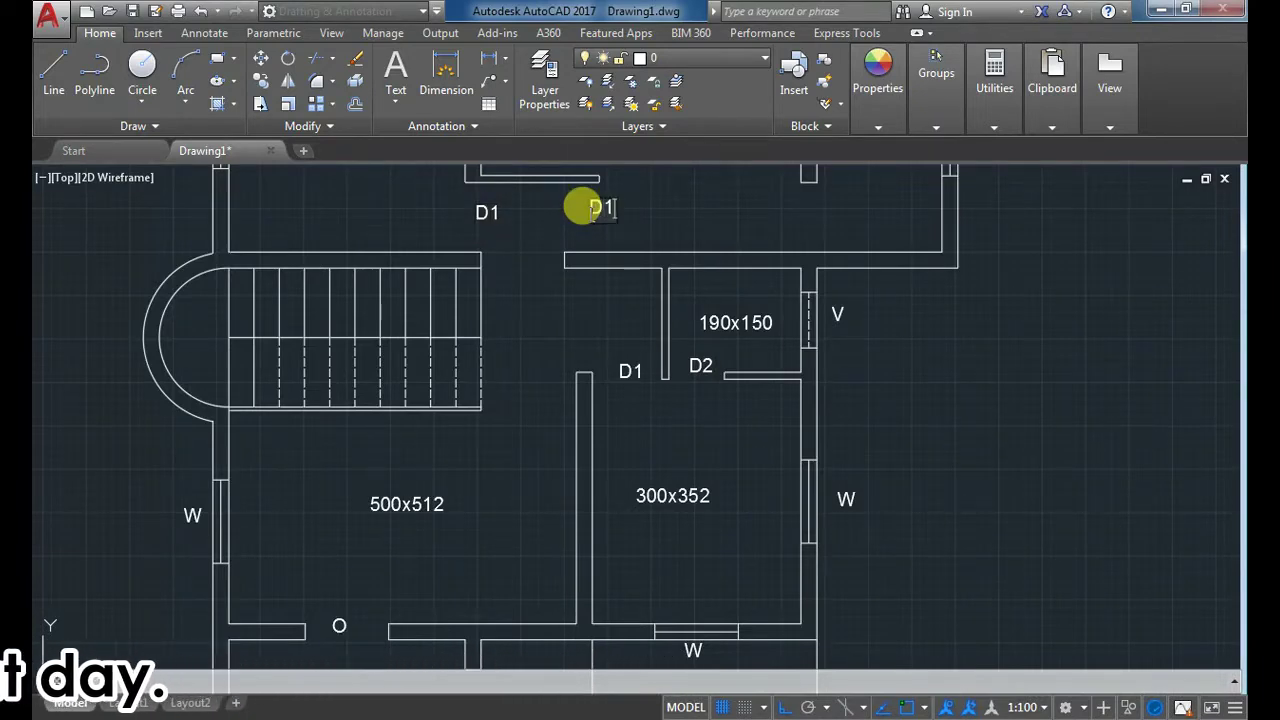
scroll(588, 280, "down", 2)
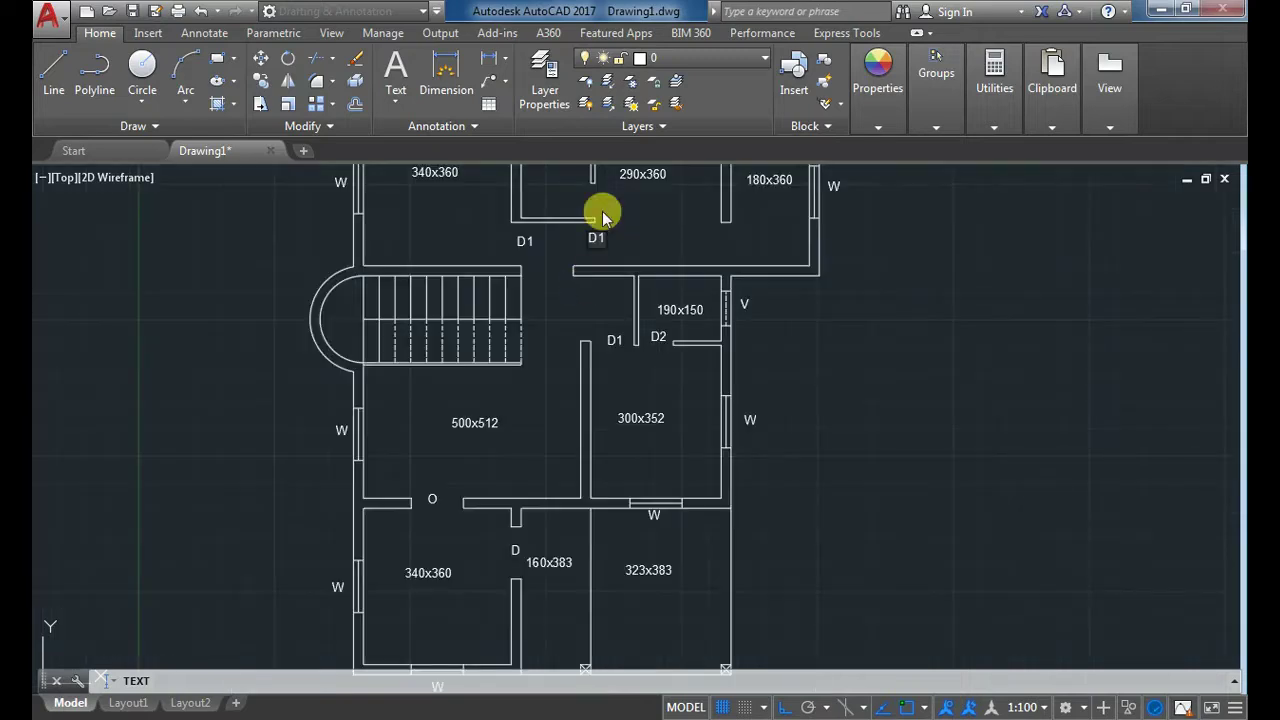
scroll(592, 198, "up", 4)
left_click(575, 205)
type("D")
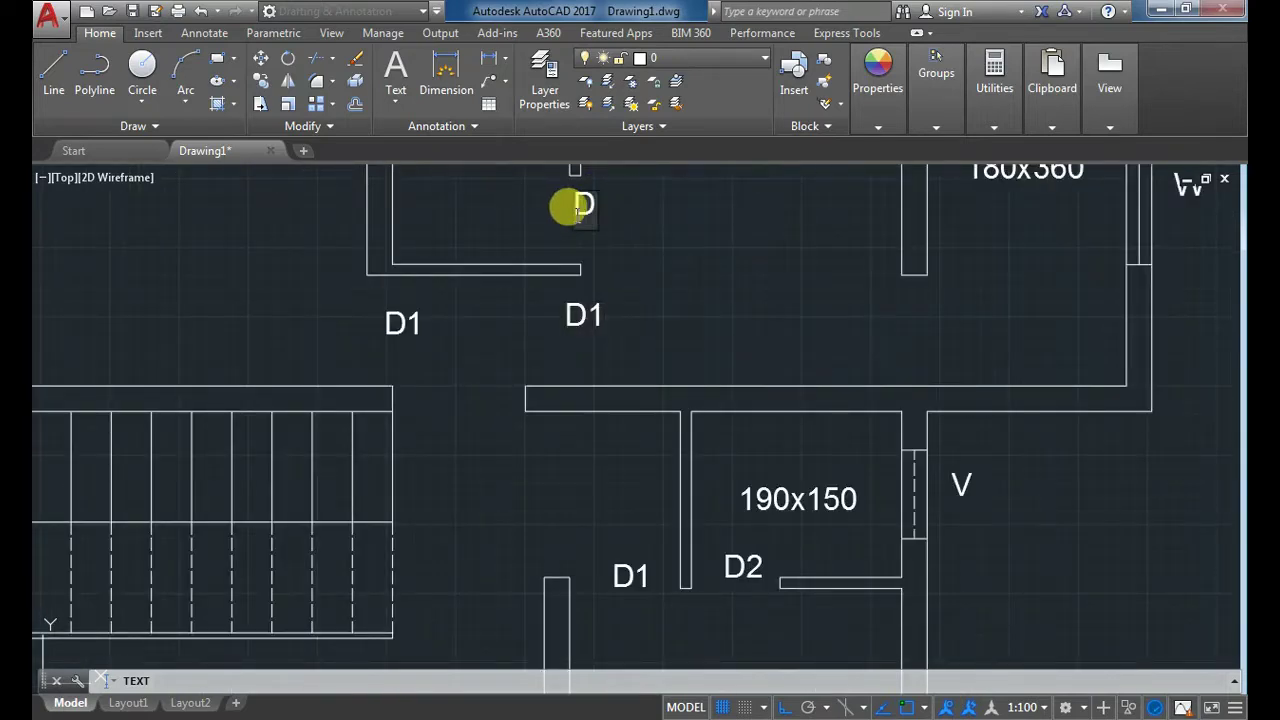
type("2")
left_click(902, 327)
type("D1")
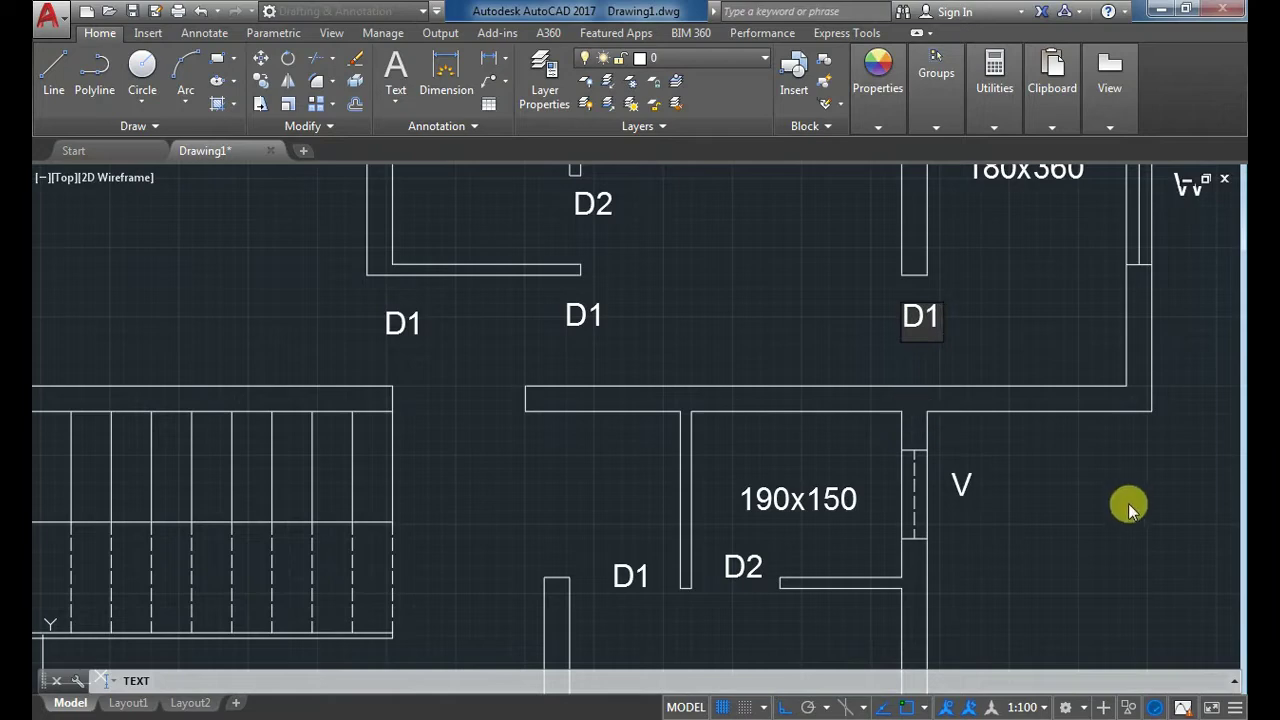
key("Escape")
Step: Add a W1 tag above the top-right room's outer wall
scroll(903, 491, "down", 5)
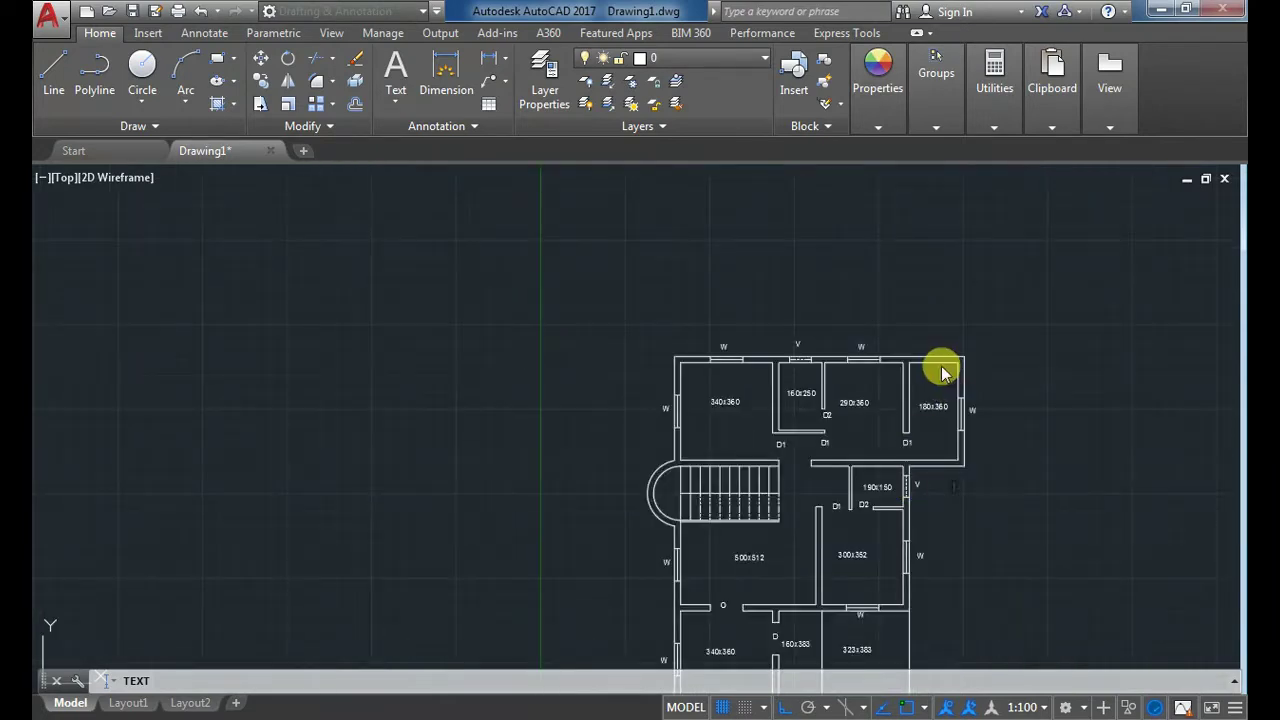
scroll(912, 330, "up", 3)
left_click(912, 318)
type("W1")
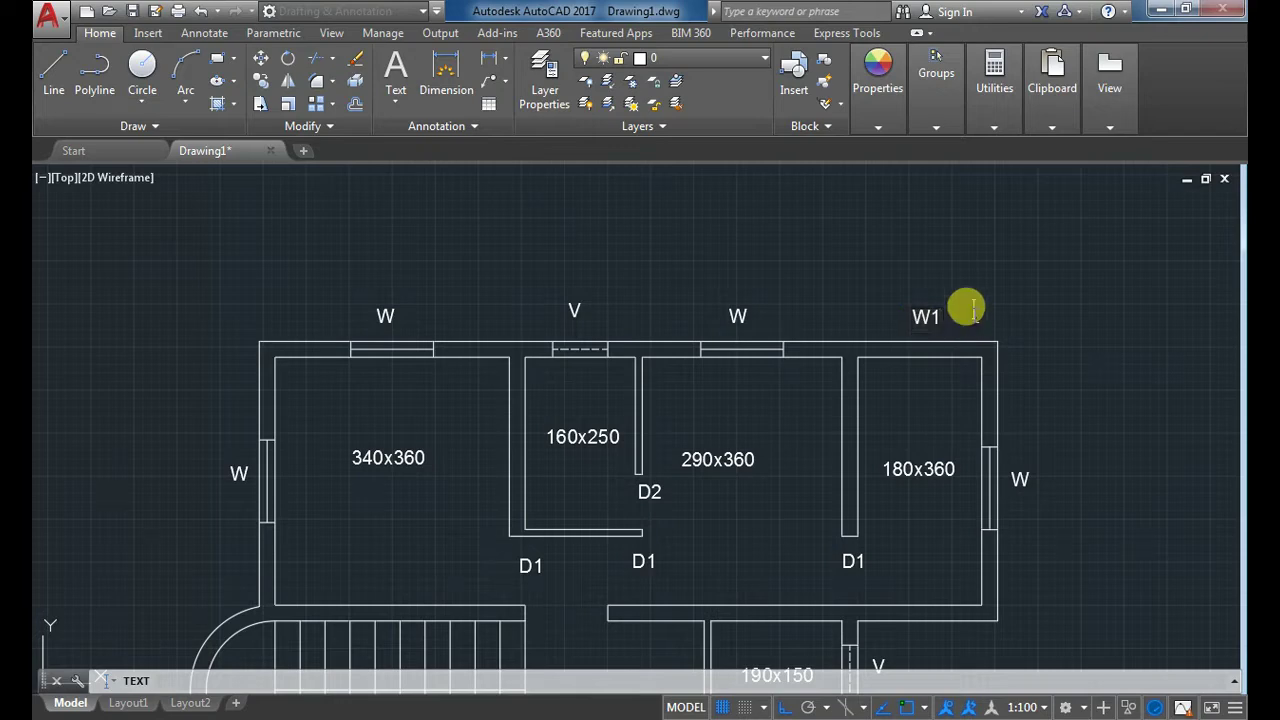
key("Escape")
scroll(940, 351, "up", 2)
Step: Offset the top wall line 40 units to both sides
type("l")
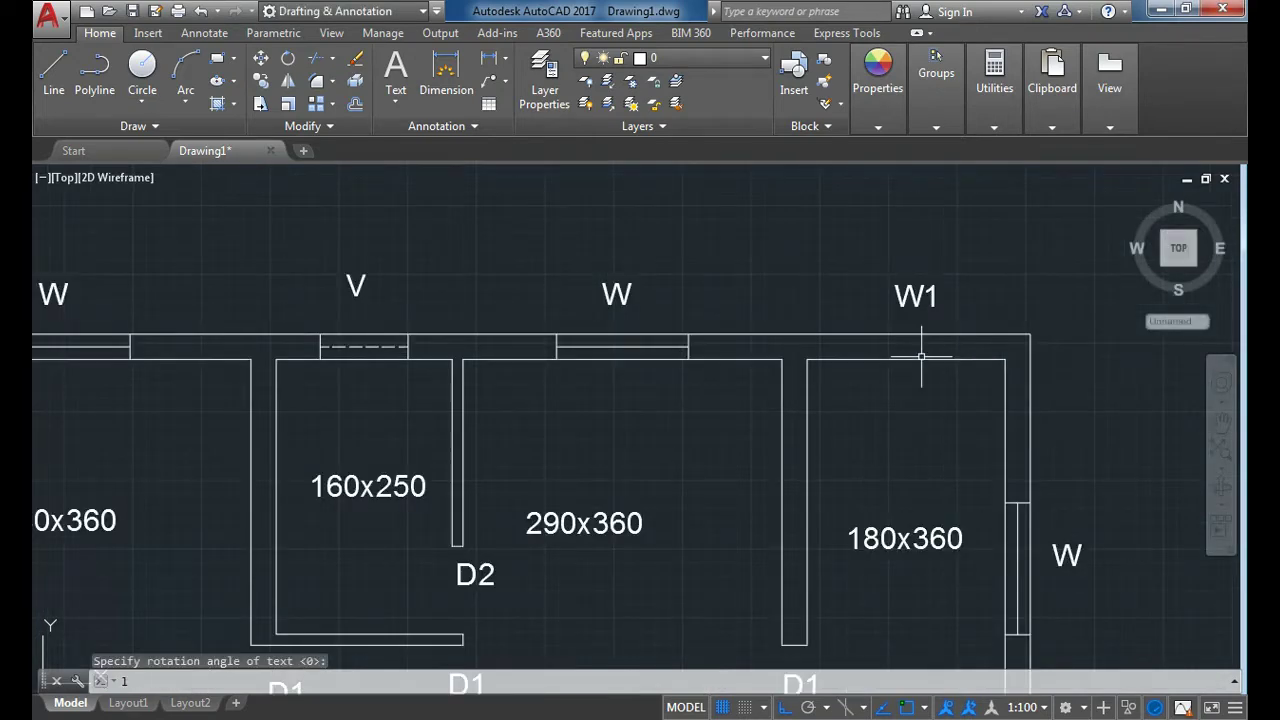
key("Return")
left_click(906, 358)
key("Escape")
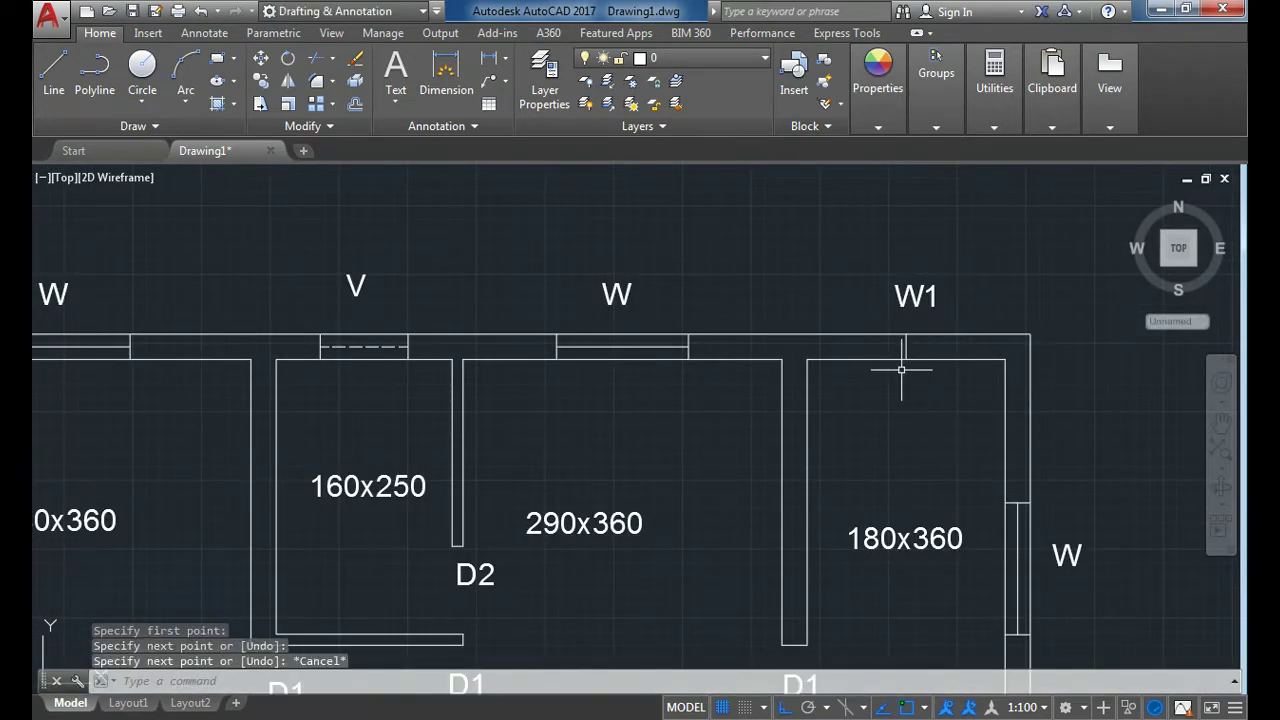
type("o")
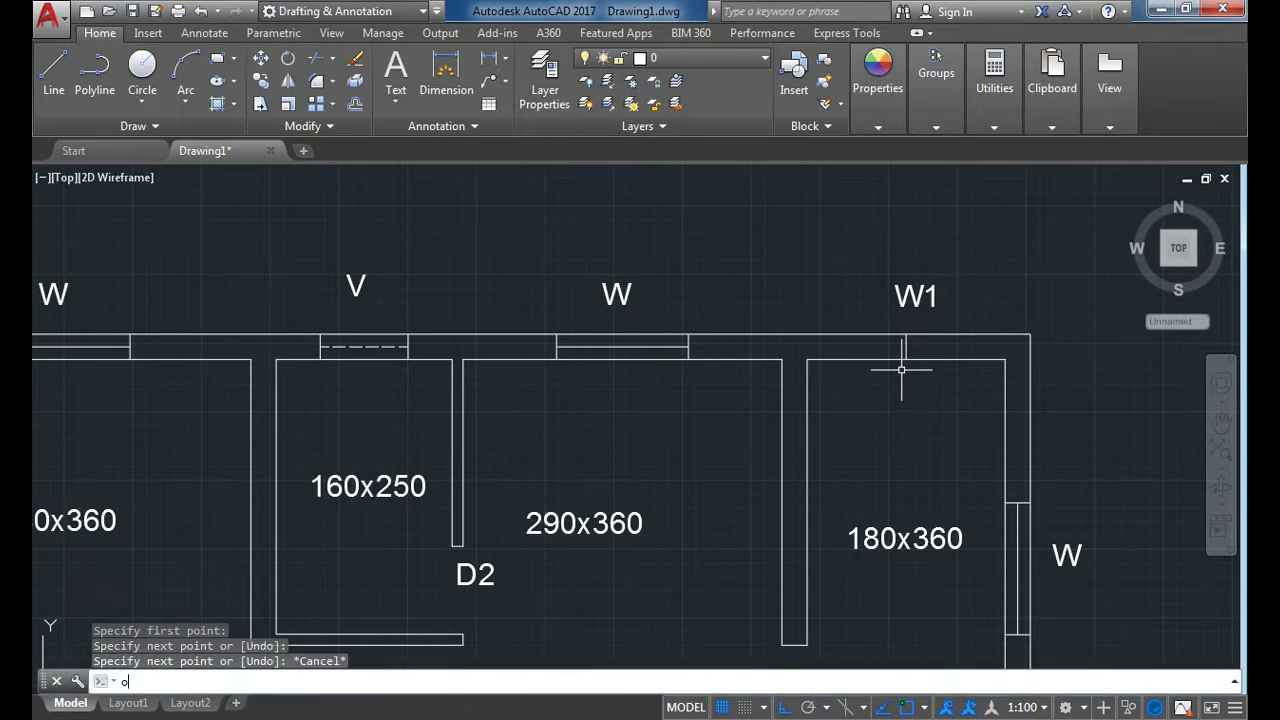
key("Return")
type("40")
key("Return")
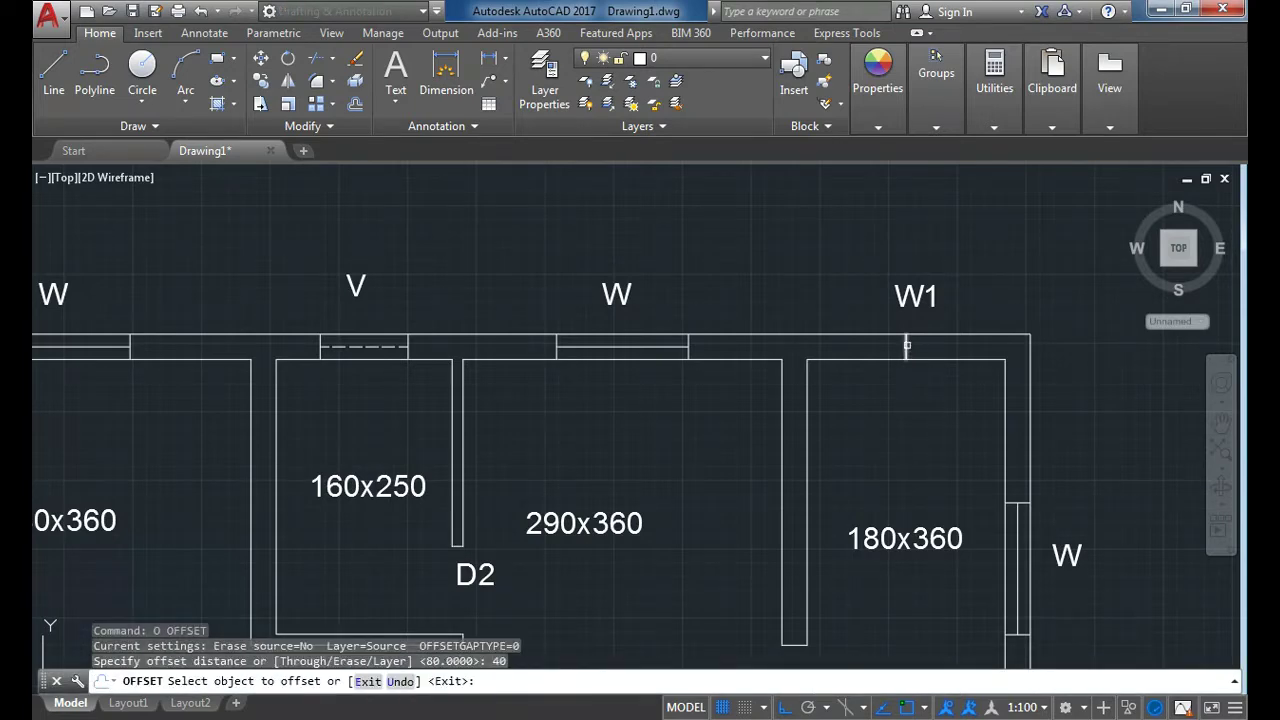
left_click(906, 346)
left_click(891, 346)
left_click(906, 346)
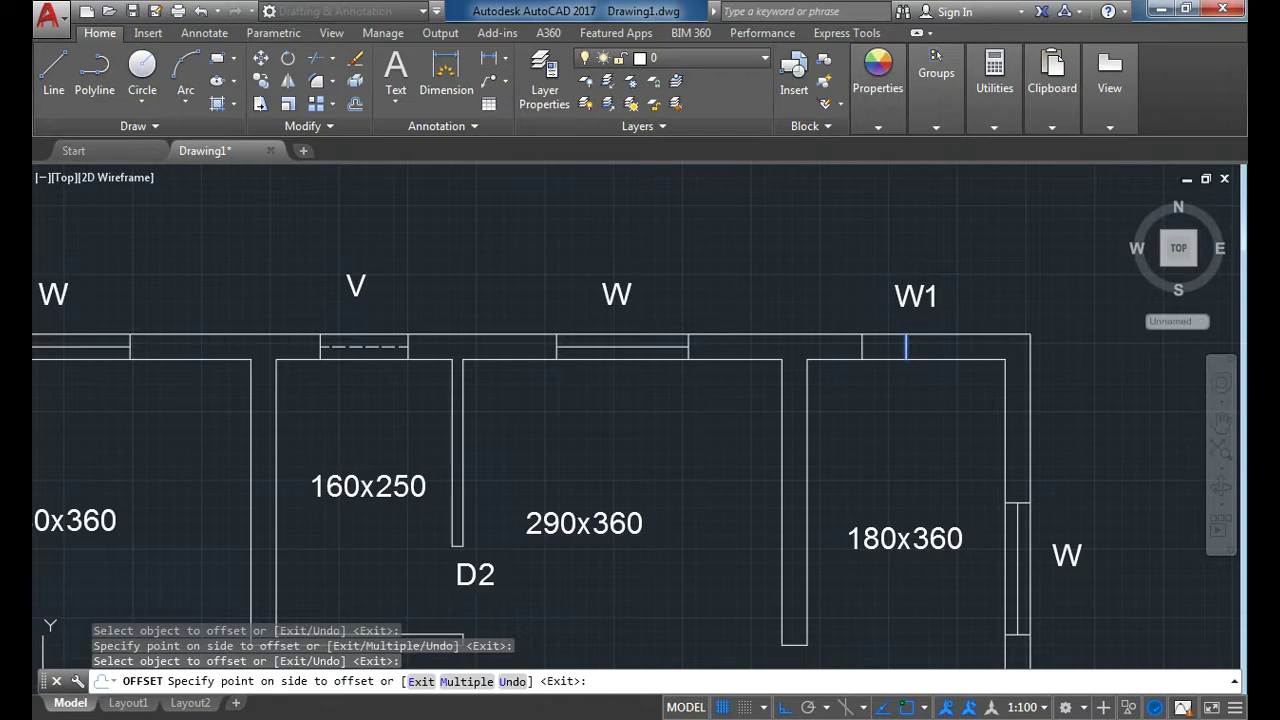
left_click(915, 346)
key("Escape")
Step: Grip-stretch the middle line to form the window opening under W1
left_click(901, 347)
left_click(906, 334)
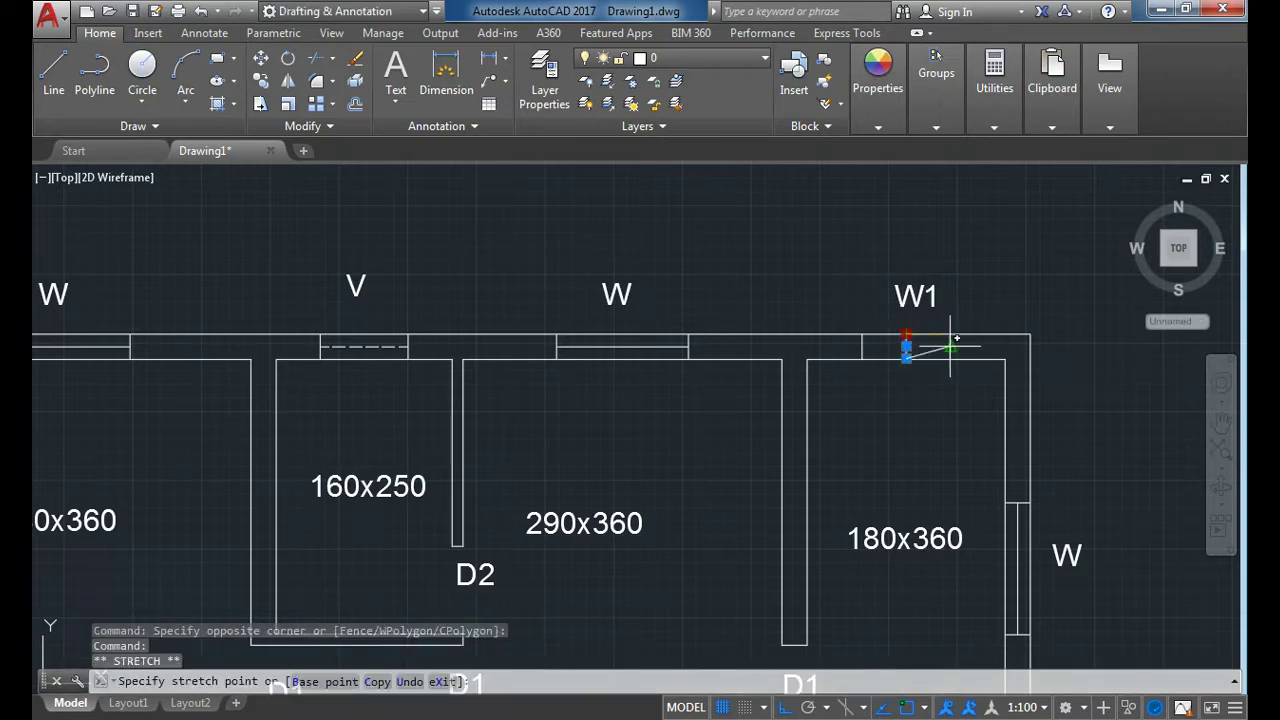
left_click(949, 346)
left_click(906, 358)
left_click(862, 346)
key("Escape")
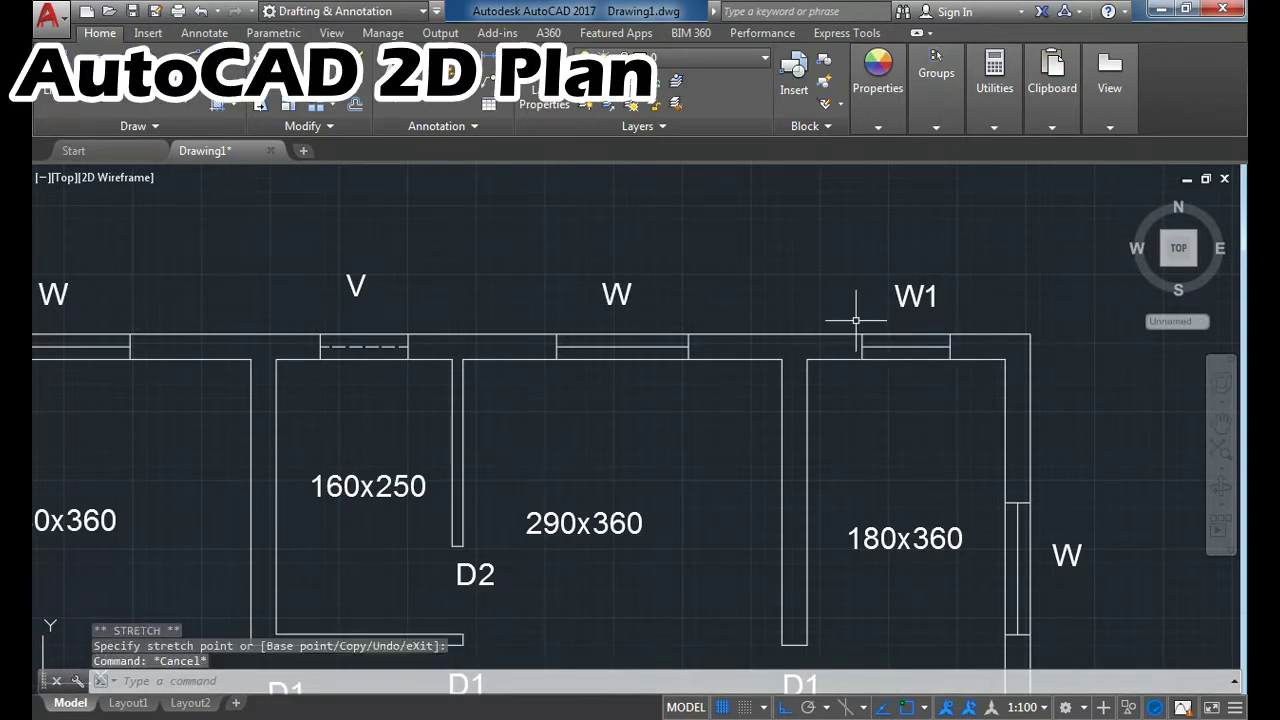
scroll(856, 320, "down", 5)
scroll(808, 323, "up", 3)
scroll(709, 351, "down", 3)
scroll(724, 576, "up", 2)
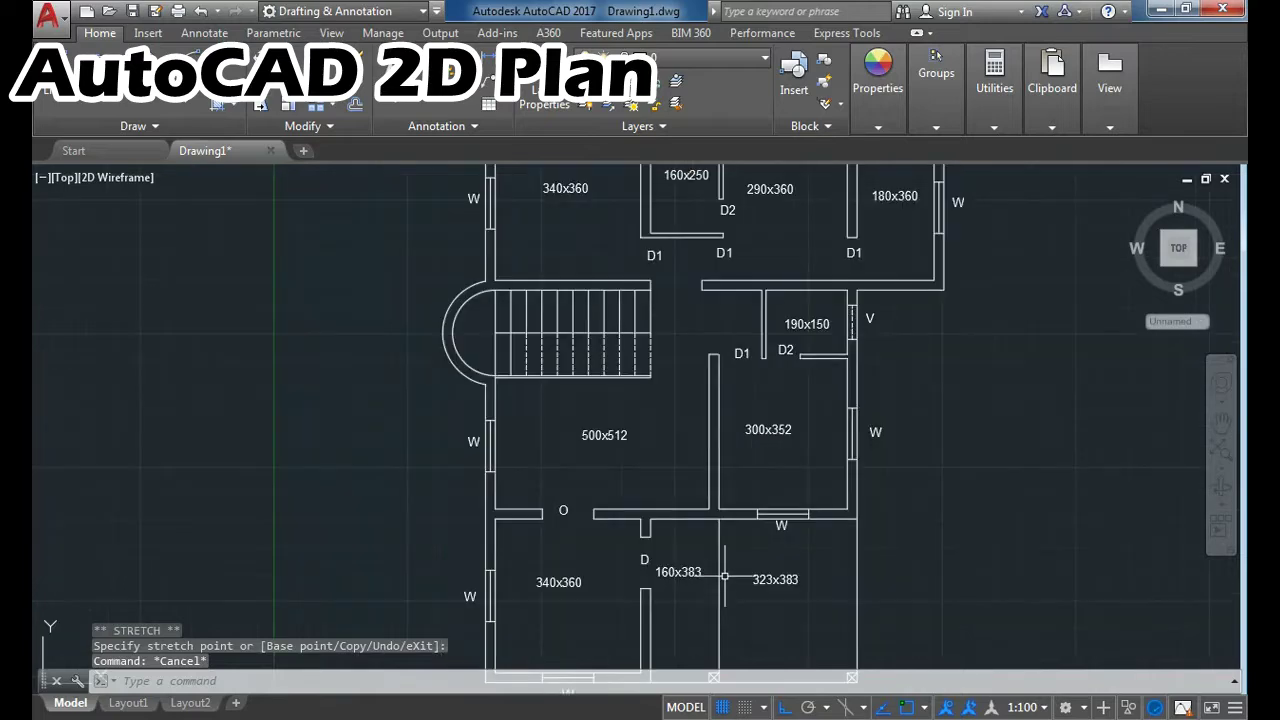
scroll(670, 476, "down", 2)
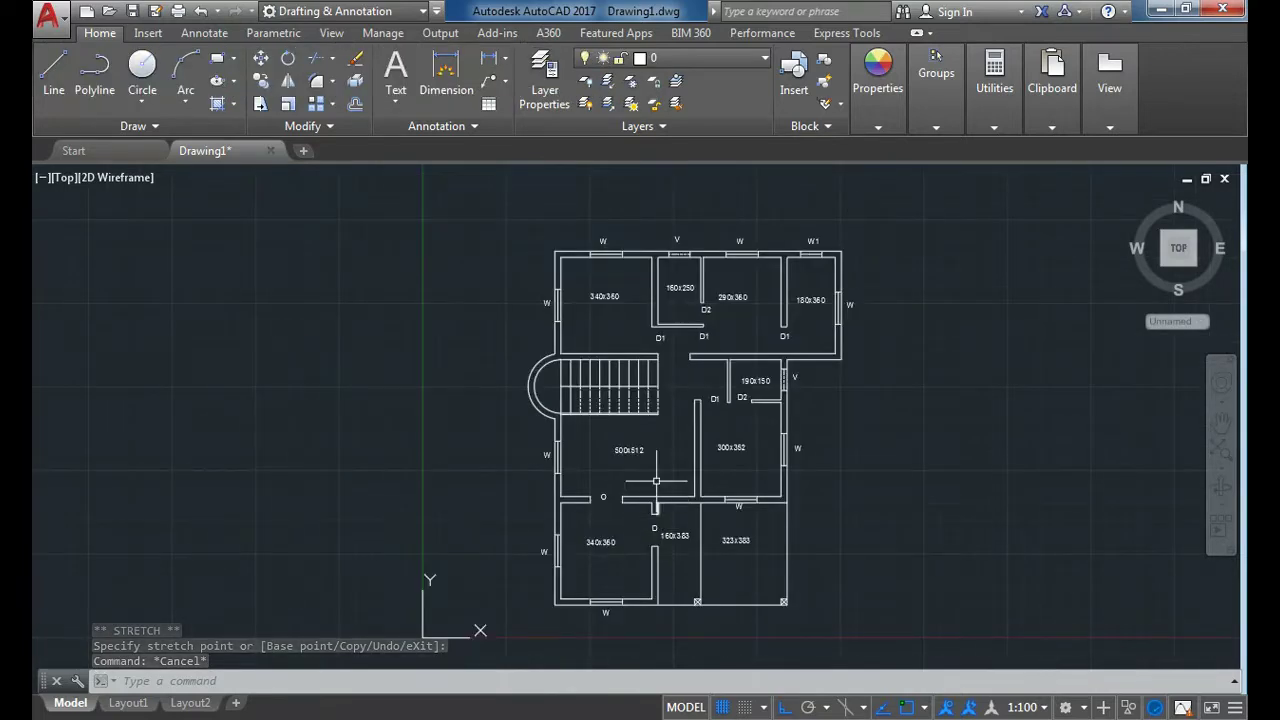
Step: Reposition the 290x360 label by cutting and pasting it
scroll(750, 300, "up", 2)
left_click(706, 287)
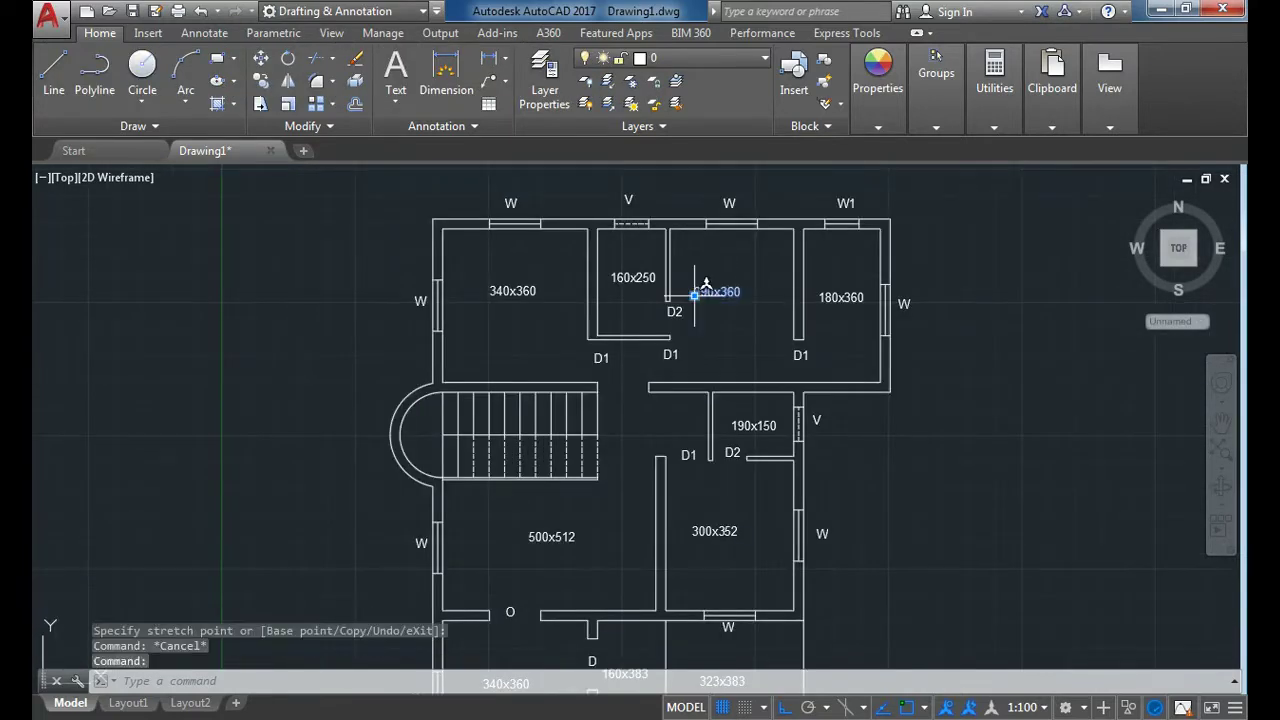
left_click(694, 295)
key("Escape")
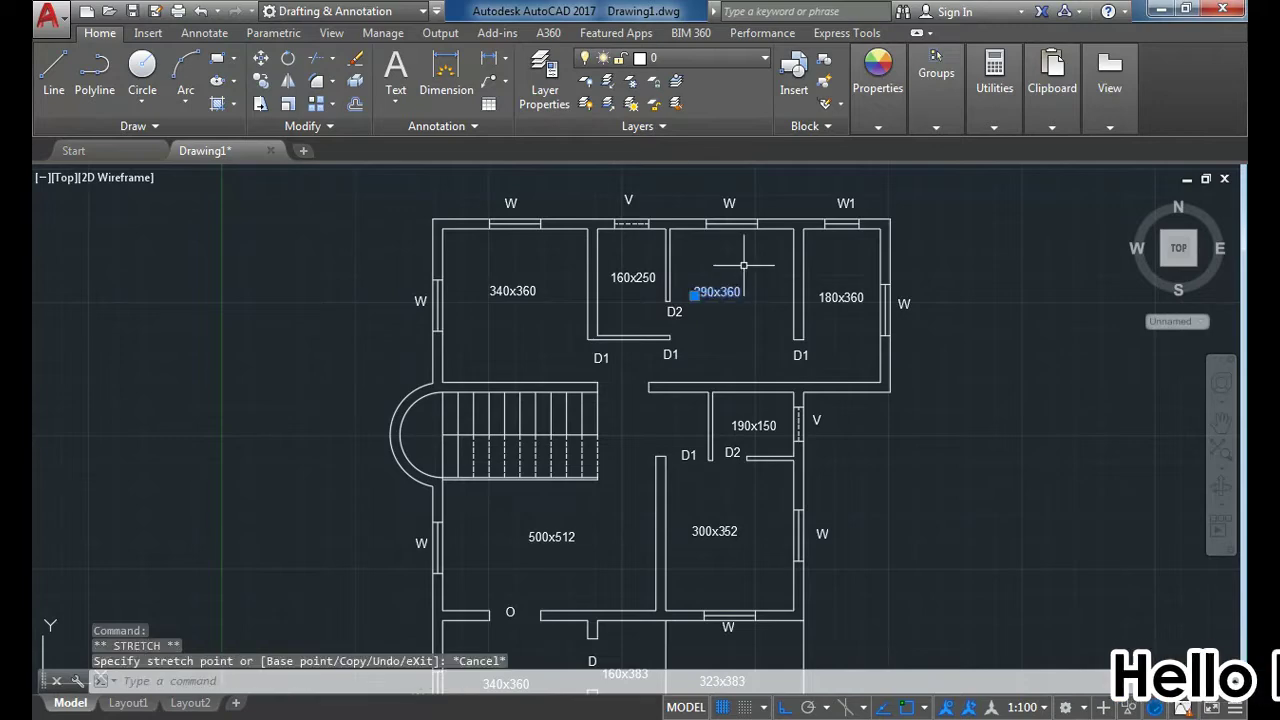
key("ctrl+x")
key("ctrl+v")
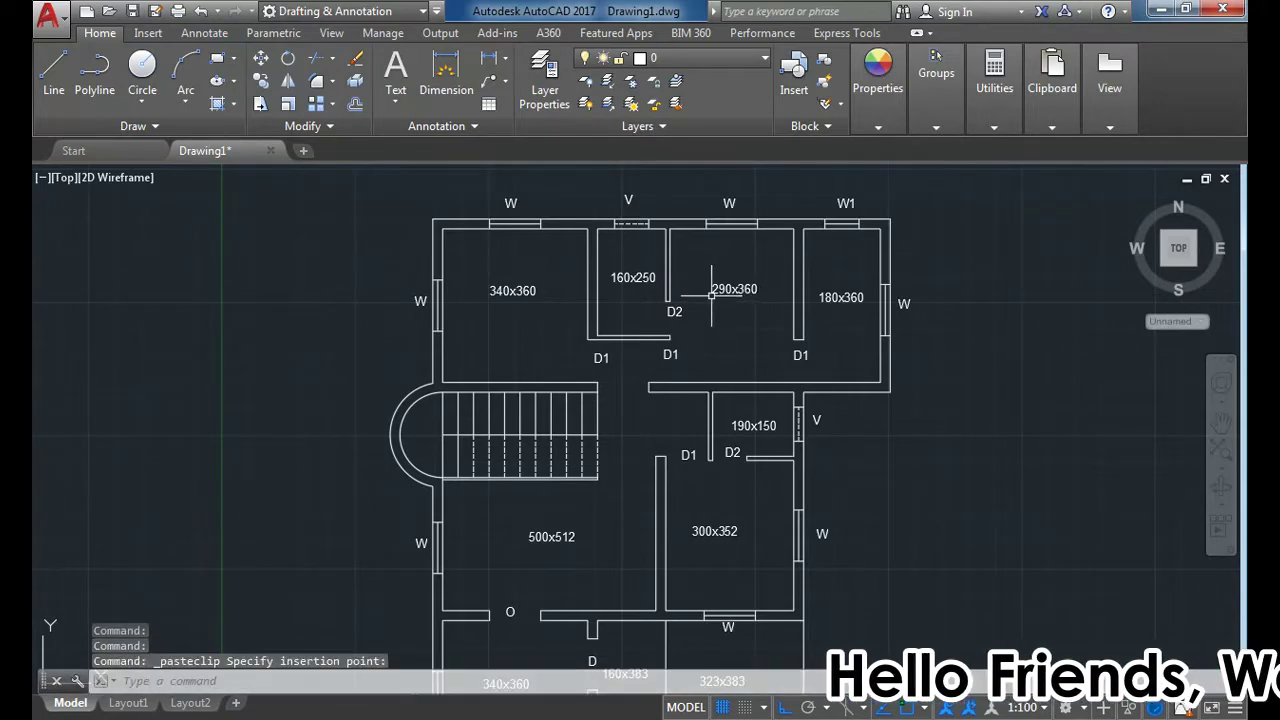
scroll(770, 280, "down", 2)
scroll(735, 425, "up", 4)
Step: Move the 300x352 label back into its room and the 160x383 label clear of the wall
left_click(739, 428)
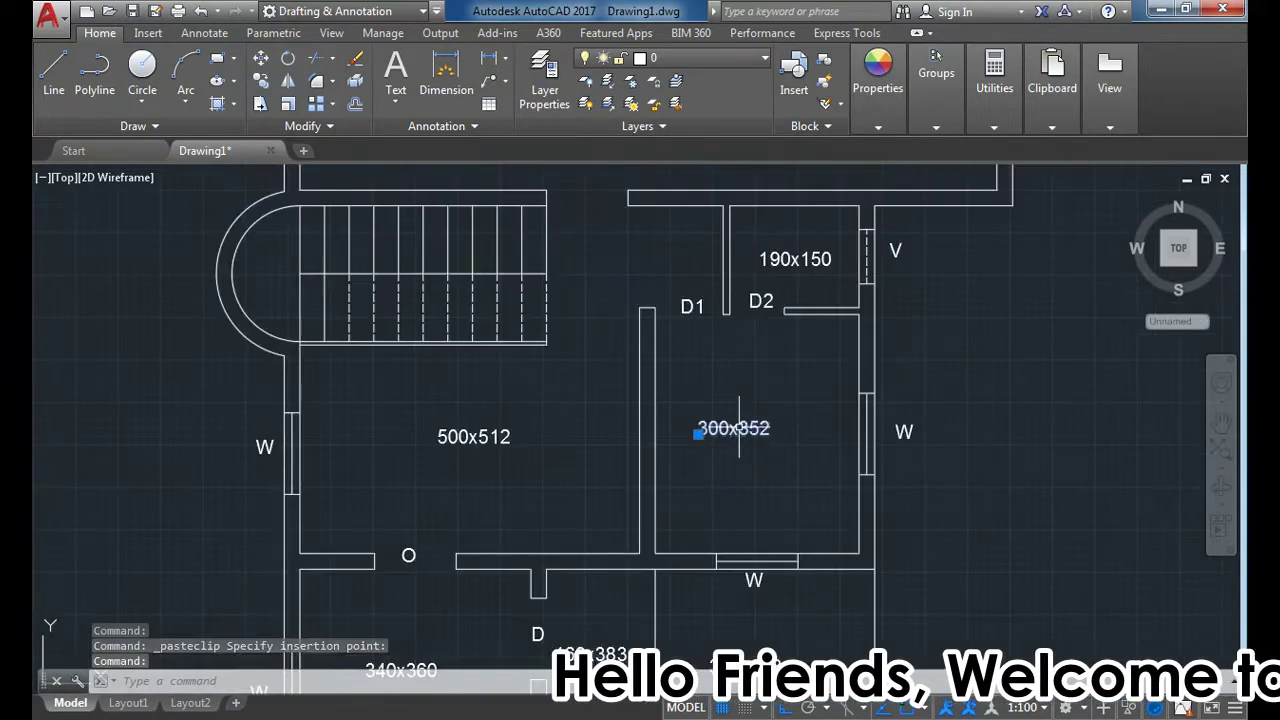
key("ctrl+x")
key("ctrl+v")
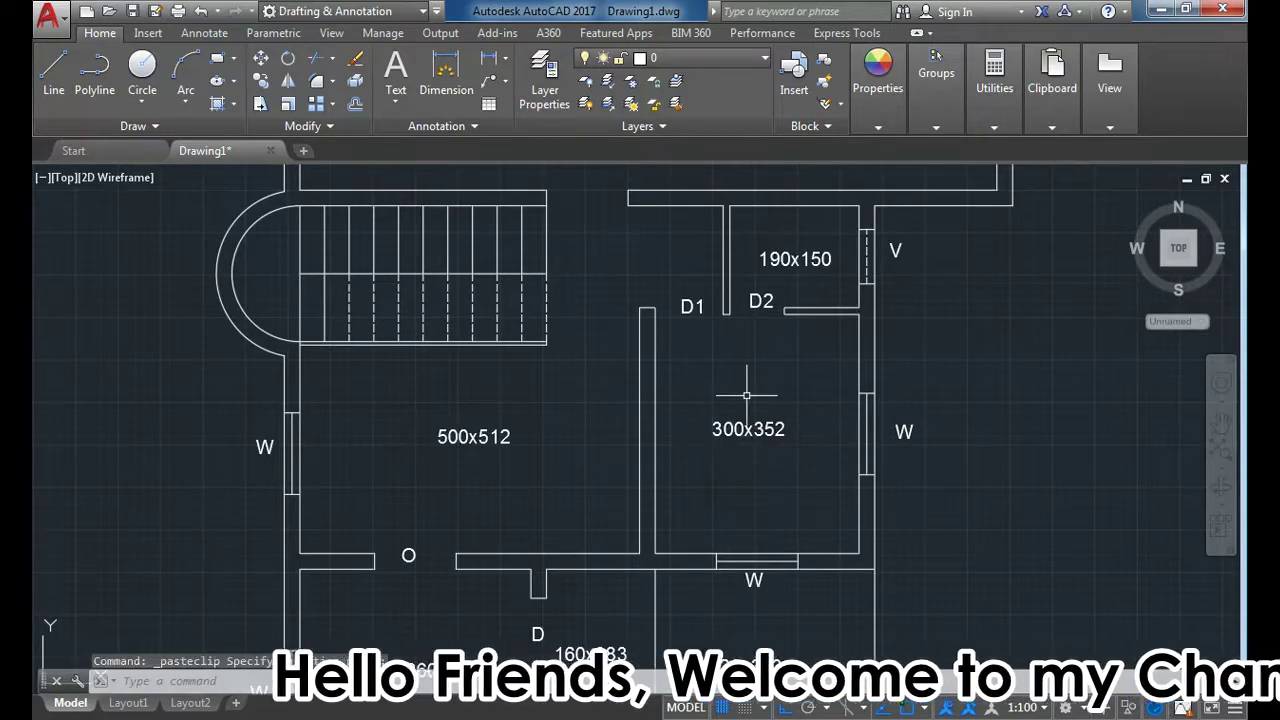
left_click(700, 432)
scroll(740, 420, "down", 2)
scroll(686, 576, "up", 2)
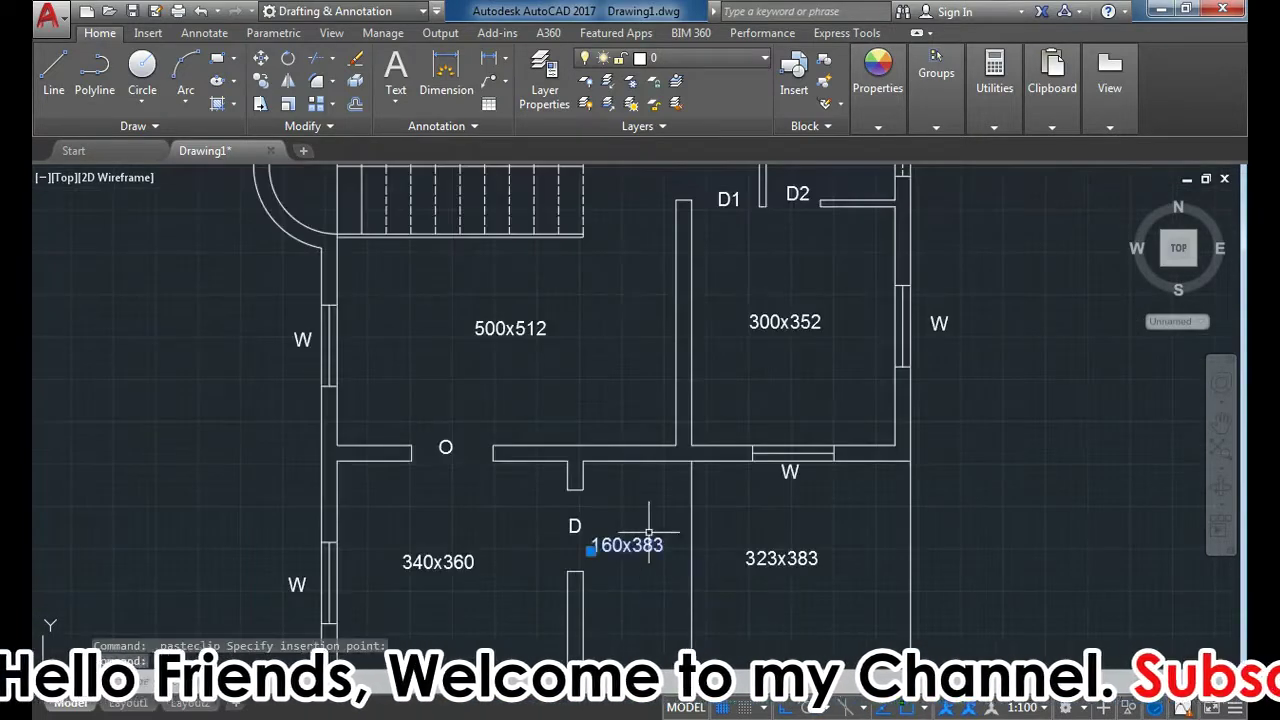
scroll(636, 562, "up", 4)
left_click(588, 590)
scroll(630, 432, "down", 4)
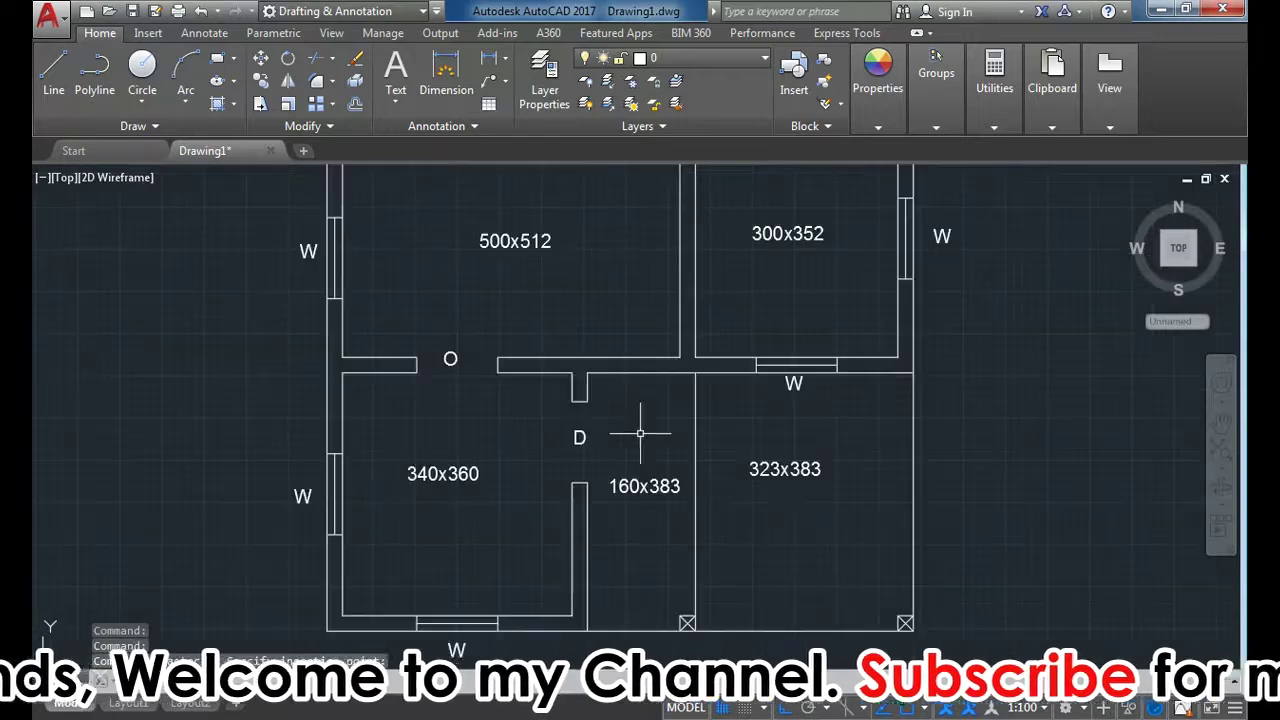
Step: Shift the 323x383 label slightly lower in its room
left_click(763, 478)
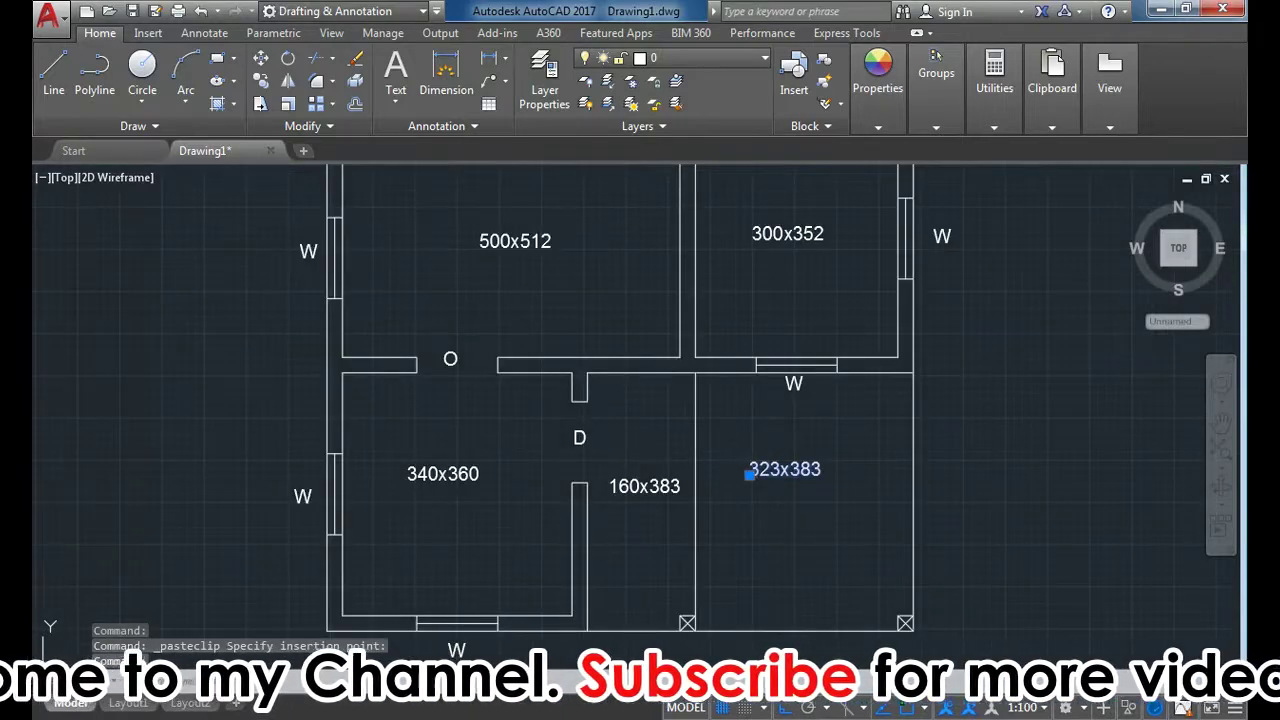
left_click(749, 475)
left_click(751, 488)
scroll(751, 500, "down", 4)
scroll(718, 430, "up", 2)
scroll(718, 430, "down", 2)
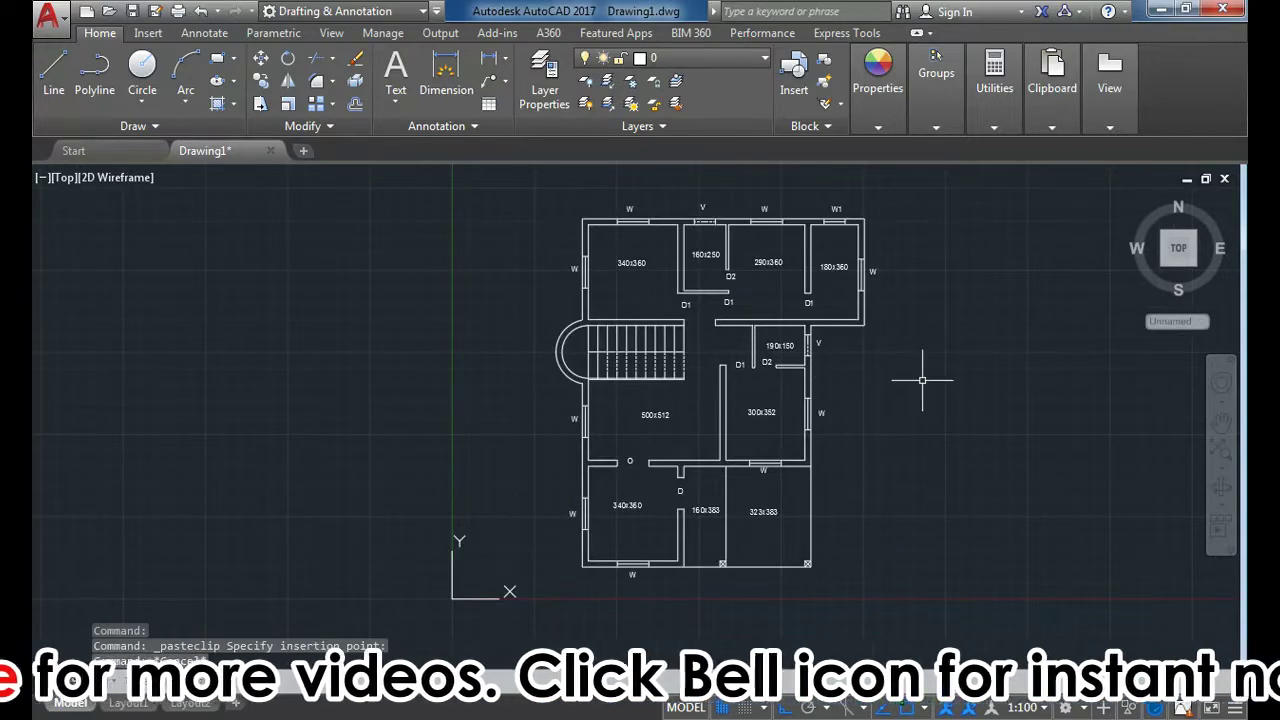
Step: Insert a 3-column table with 8 data rows to the right of the floor plan
type("ta")
key("Escape")
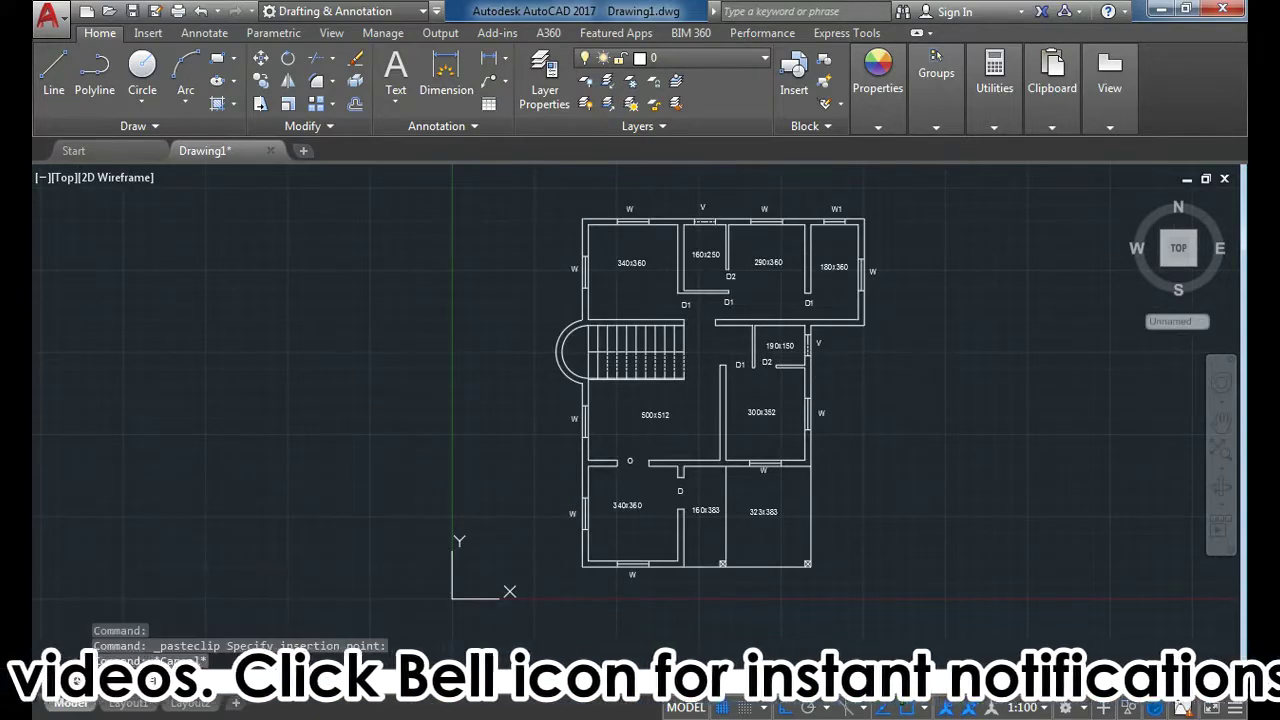
key("Return")
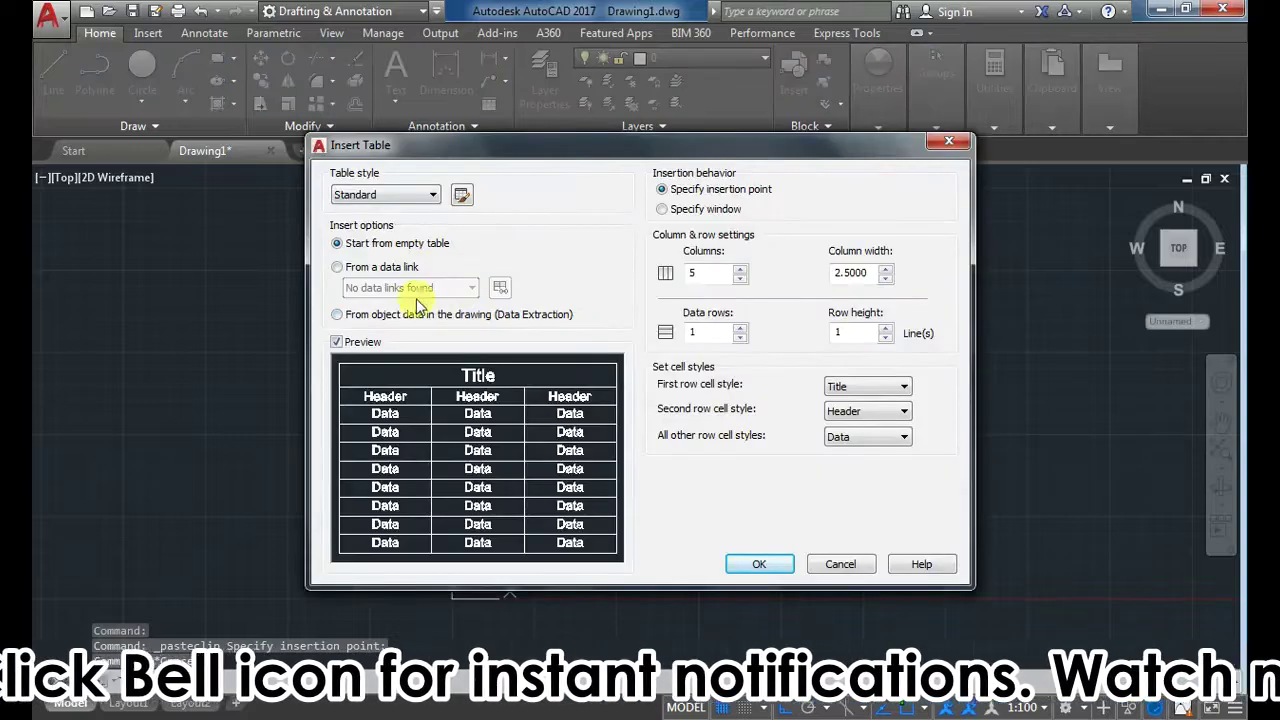
left_click_drag(731, 277, 658, 272)
type("3")
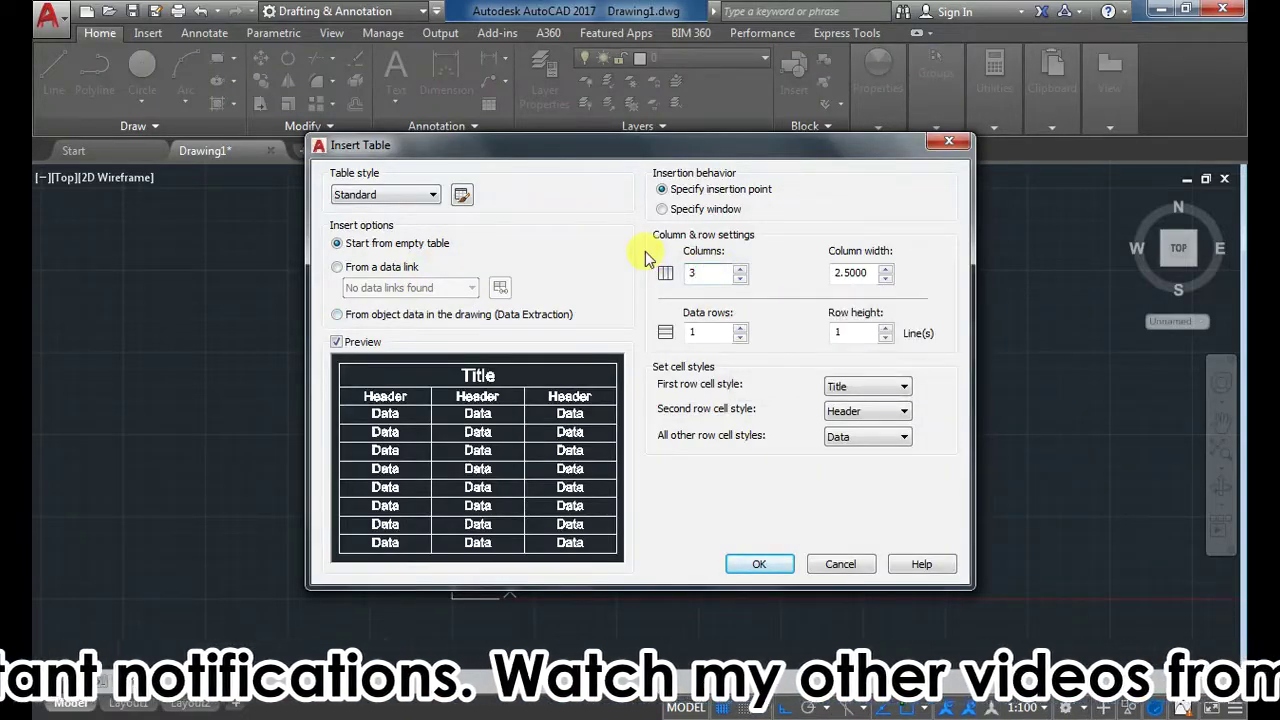
left_click_drag(722, 332, 667, 333)
type("8")
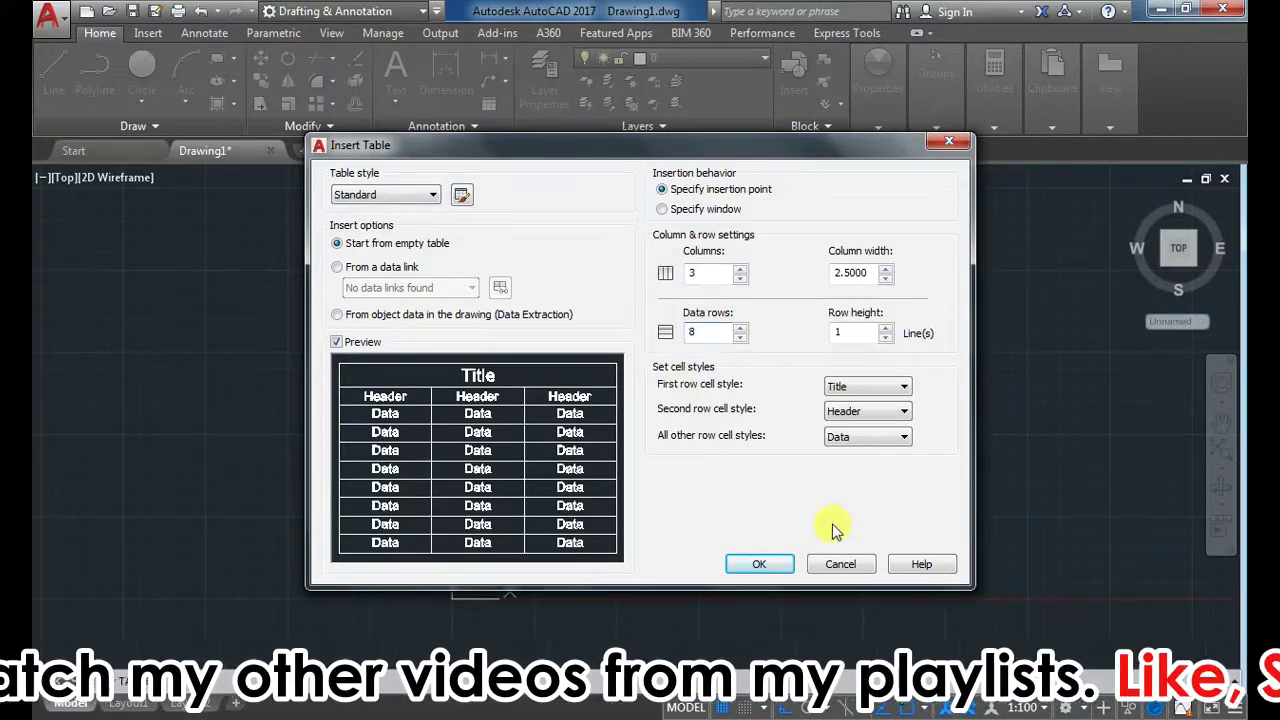
left_click(762, 563)
scroll(910, 460, "up", 3)
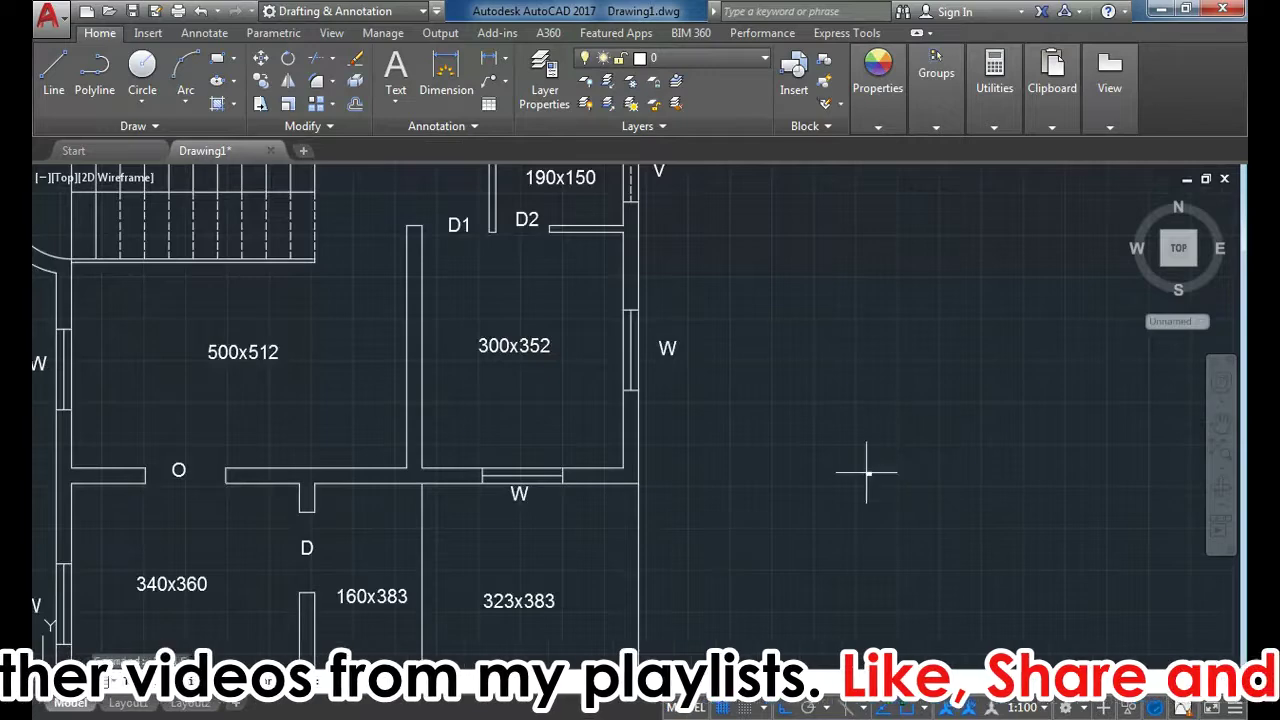
left_click(838, 481)
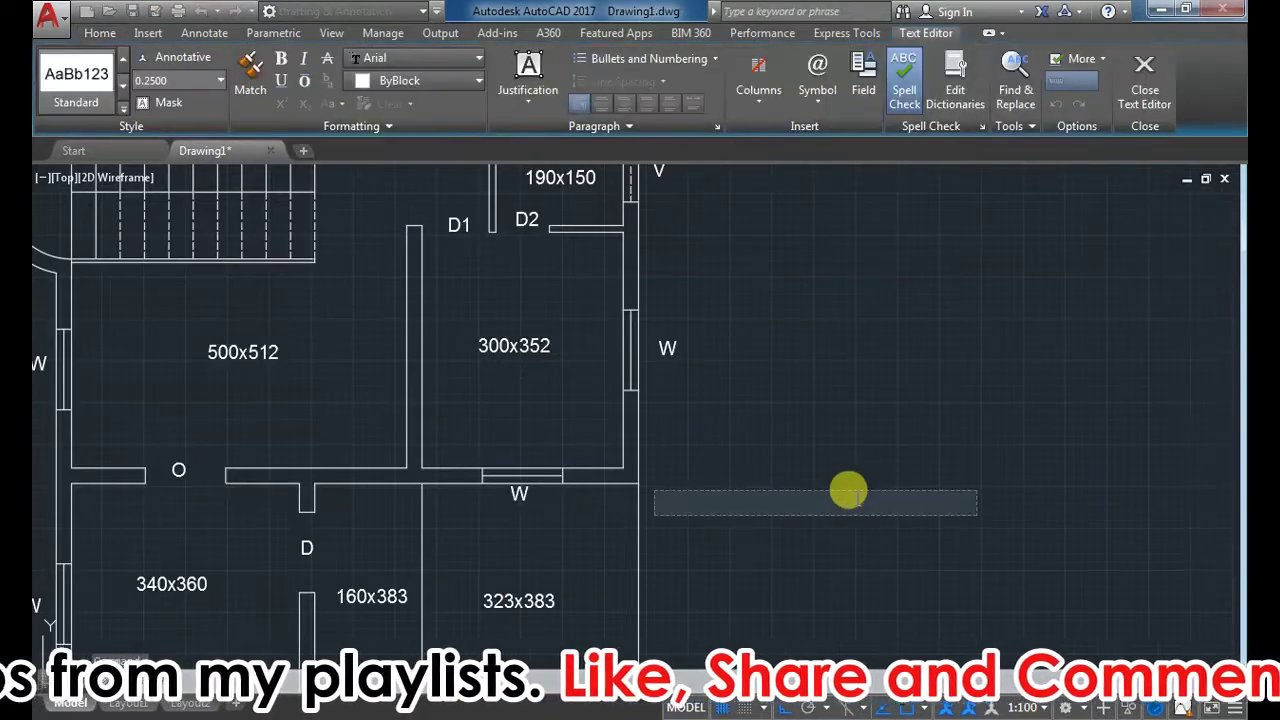
Step: Scale the table by a factor of 10 from its top-left corner
scroll(760, 490, "up", 3)
left_click(760, 372)
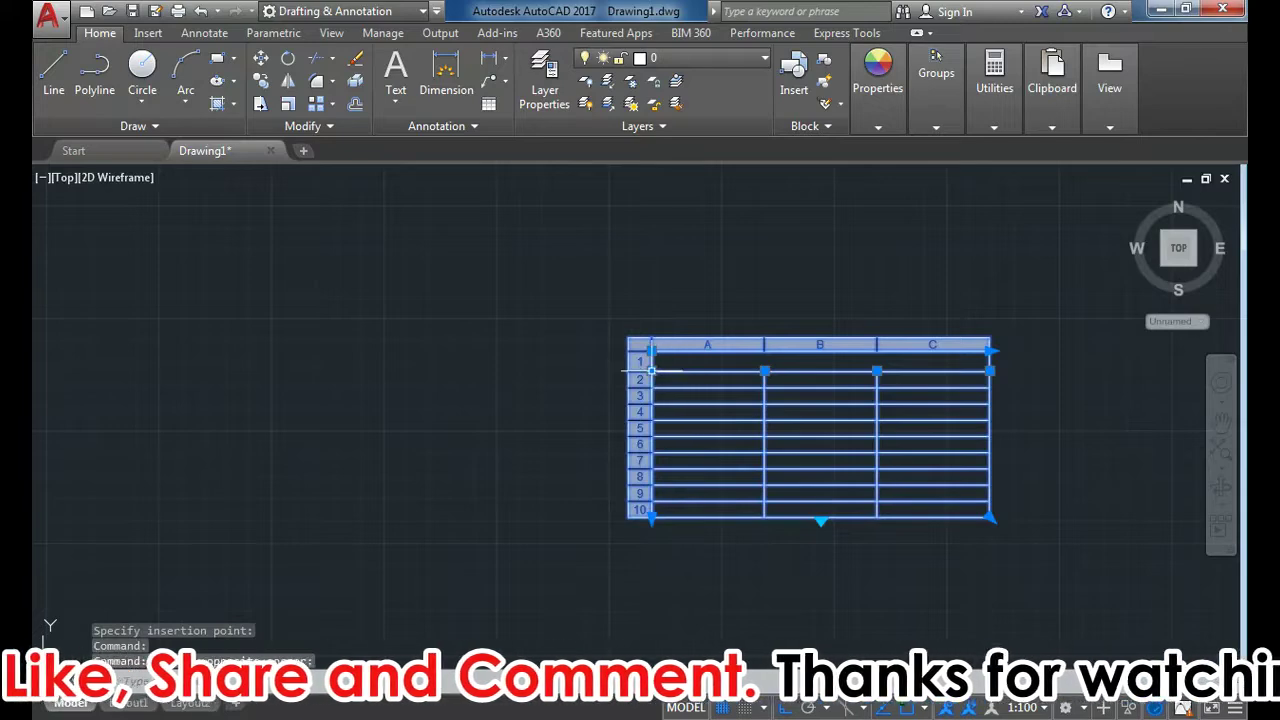
type("sc")
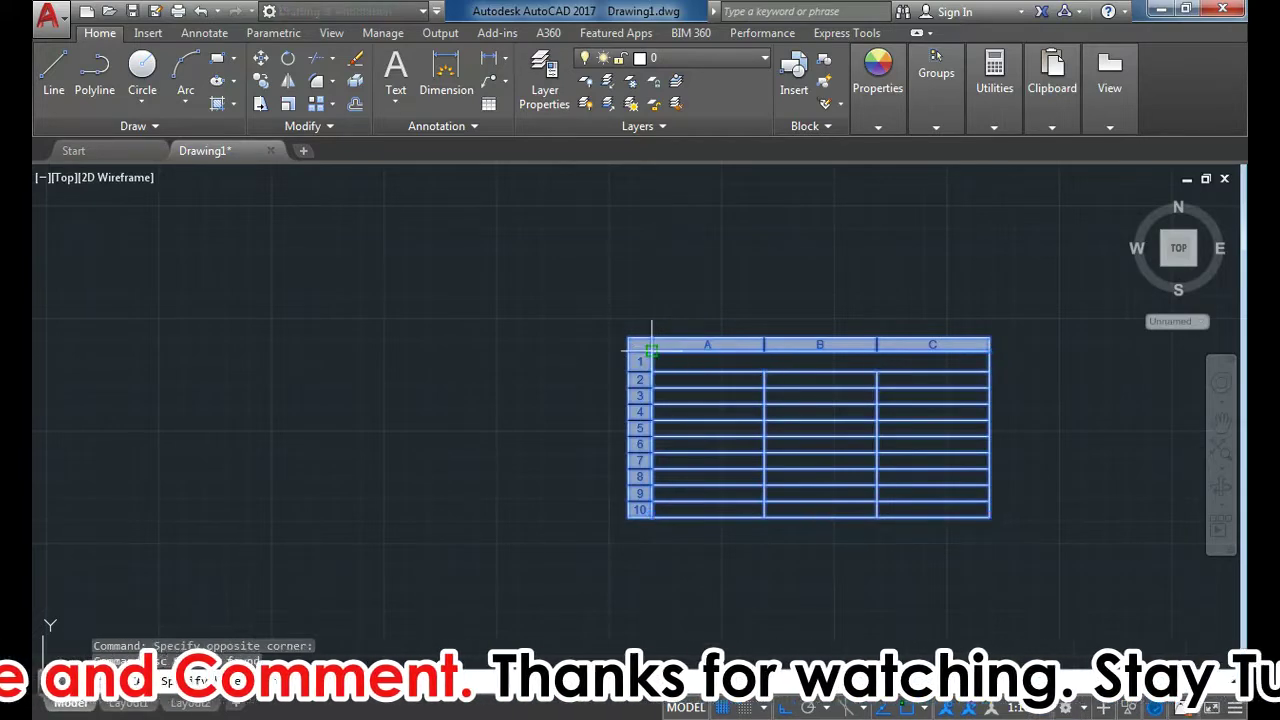
key("Return")
left_click(651, 351)
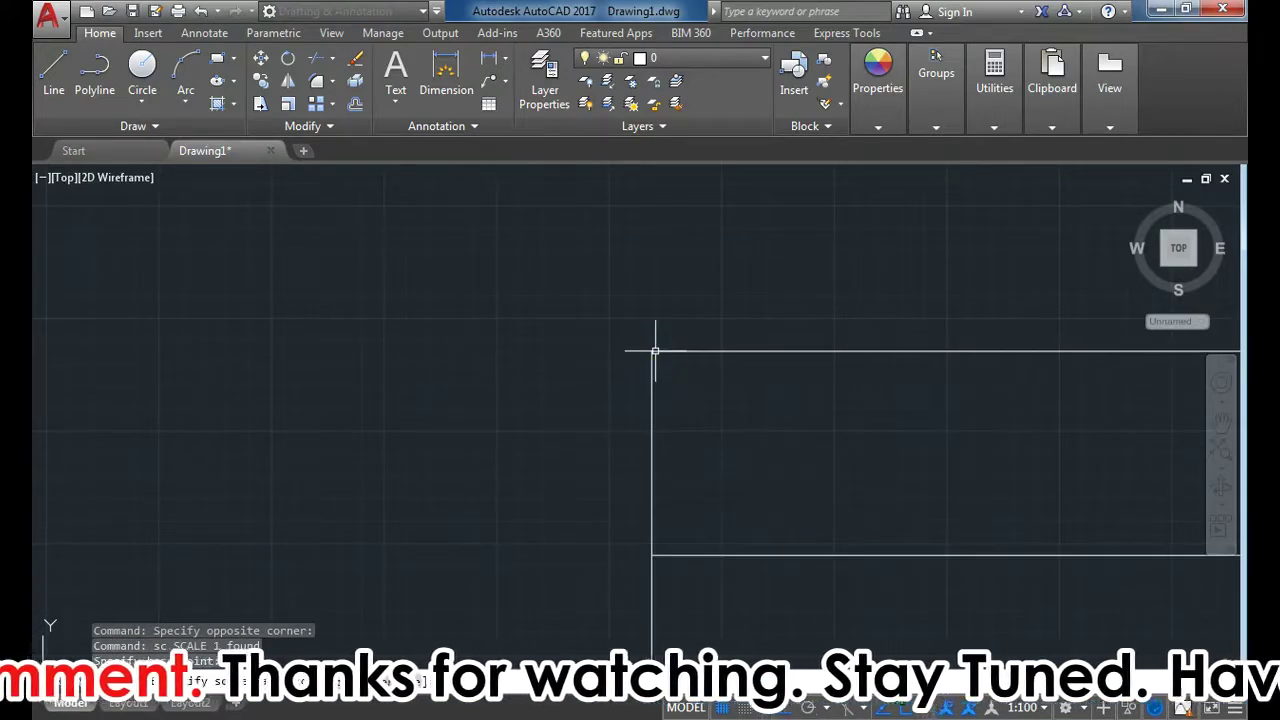
scroll(557, 329, "down", 2)
scroll(697, 343, "down", 3)
scroll(651, 329, "up", 4)
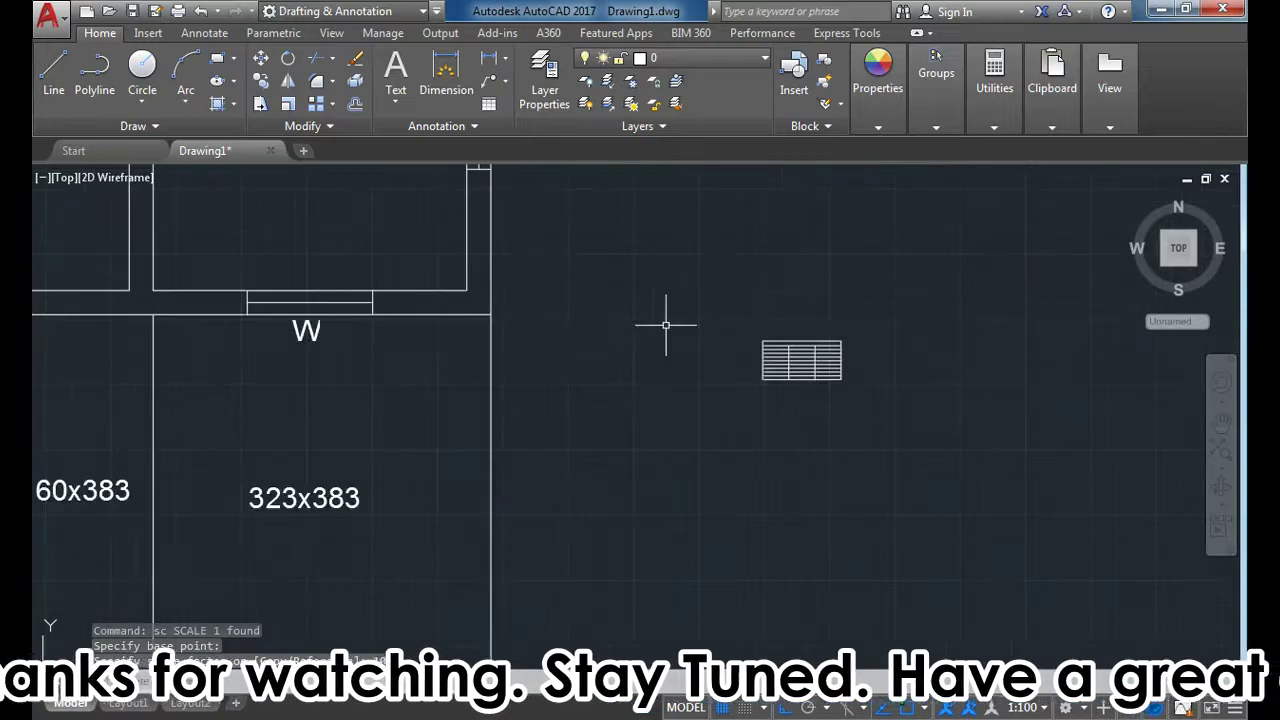
type("10")
key("Return")
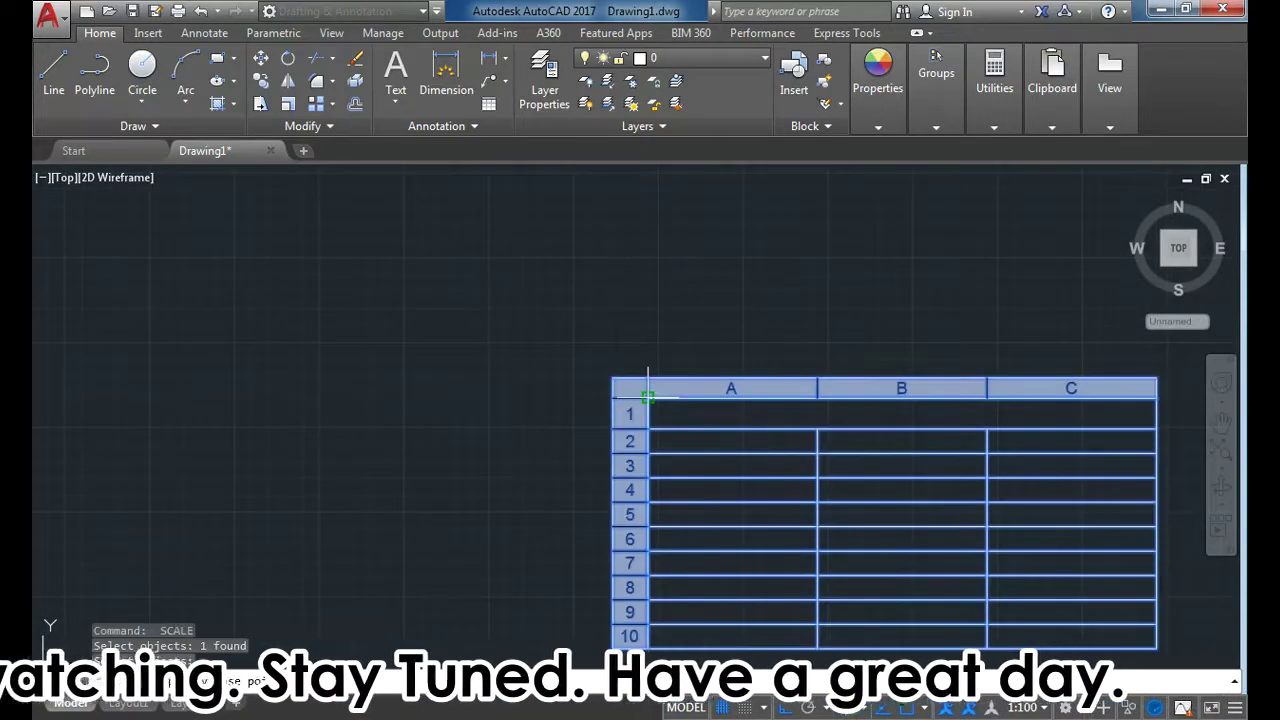
left_click(646, 397)
key("Return")
left_click(651, 396)
Step: Zoom out to see the enlarged table beside the plan and select its top row
scroll(457, 263, "down", 3)
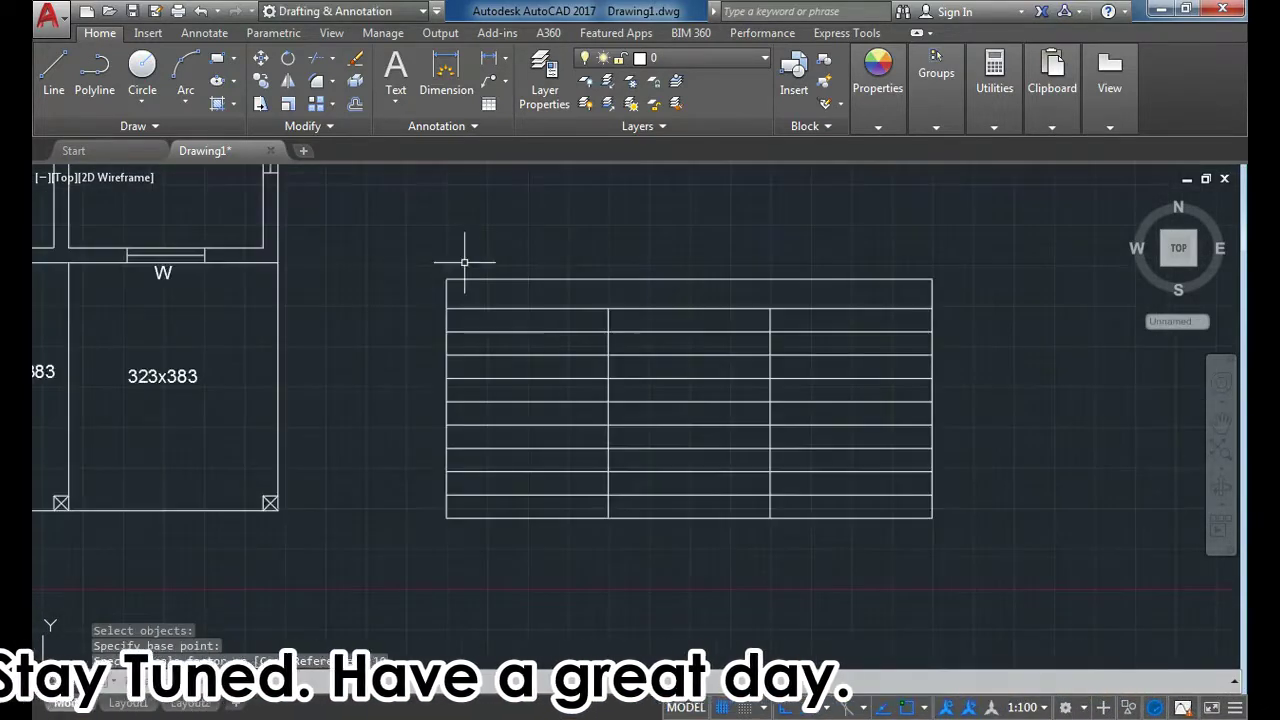
scroll(500, 270, "down", 2)
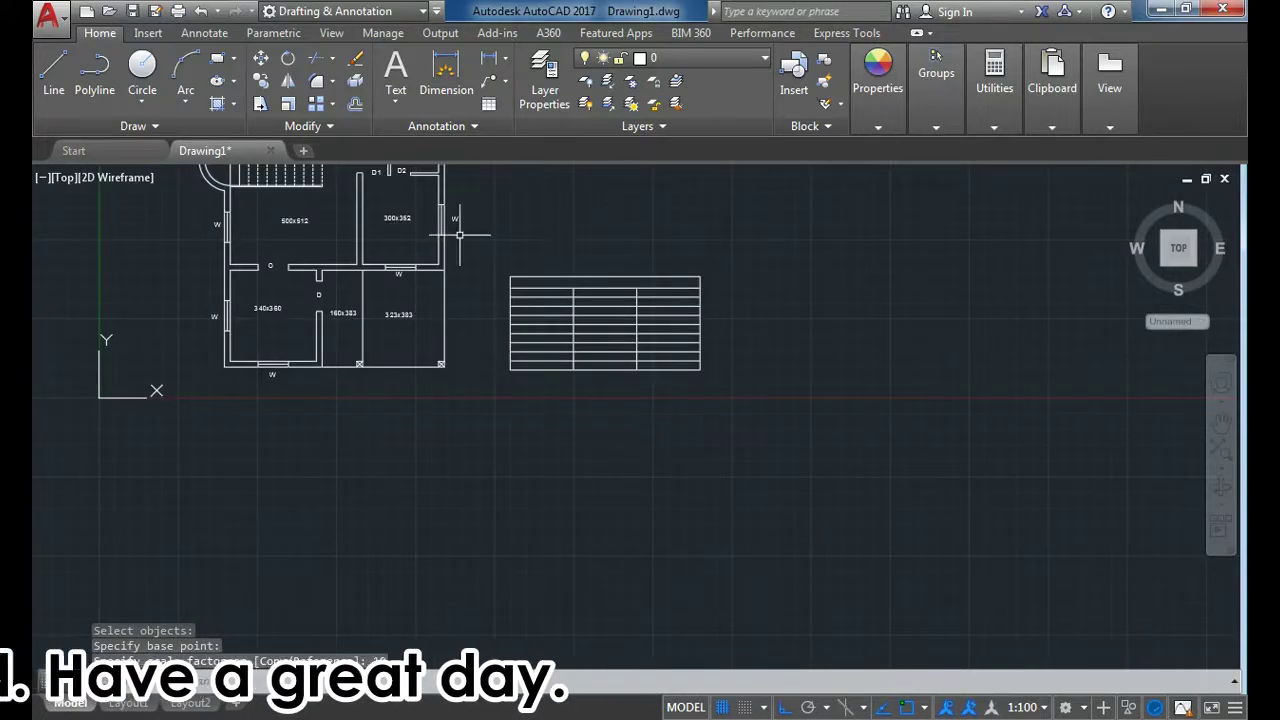
scroll(620, 295, "down", 1)
scroll(586, 300, "up", 3)
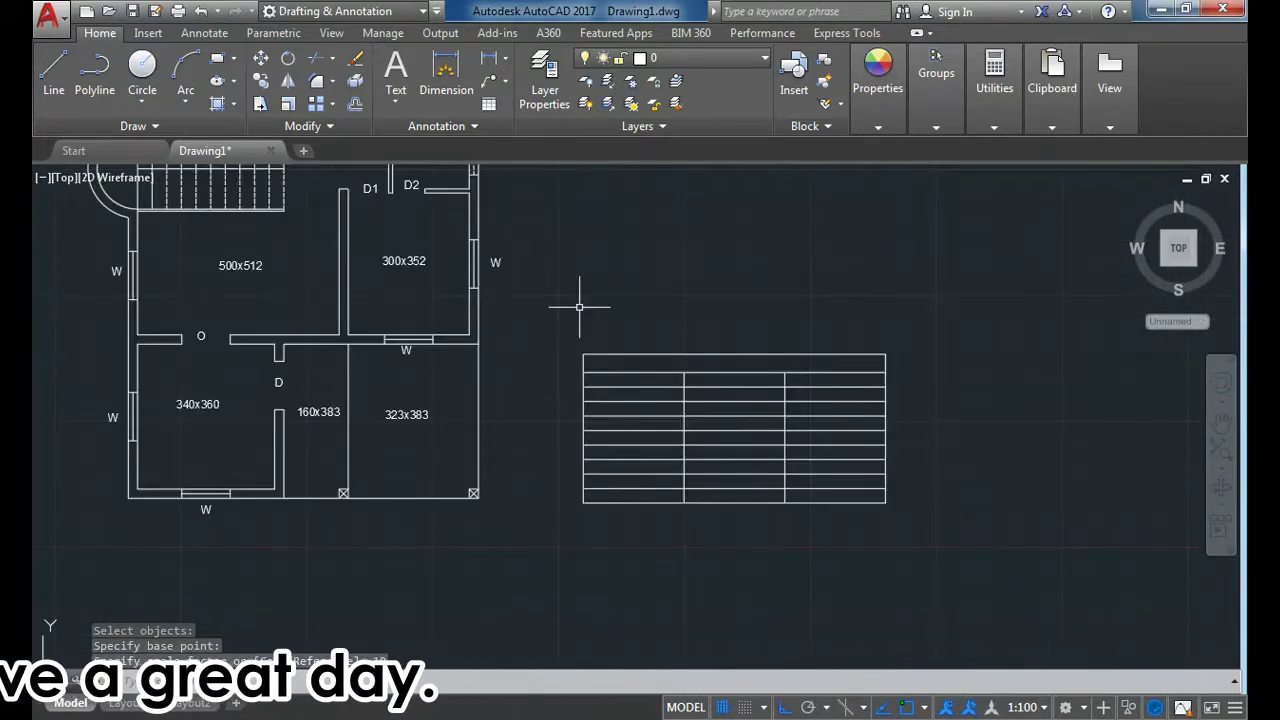
left_click(648, 364)
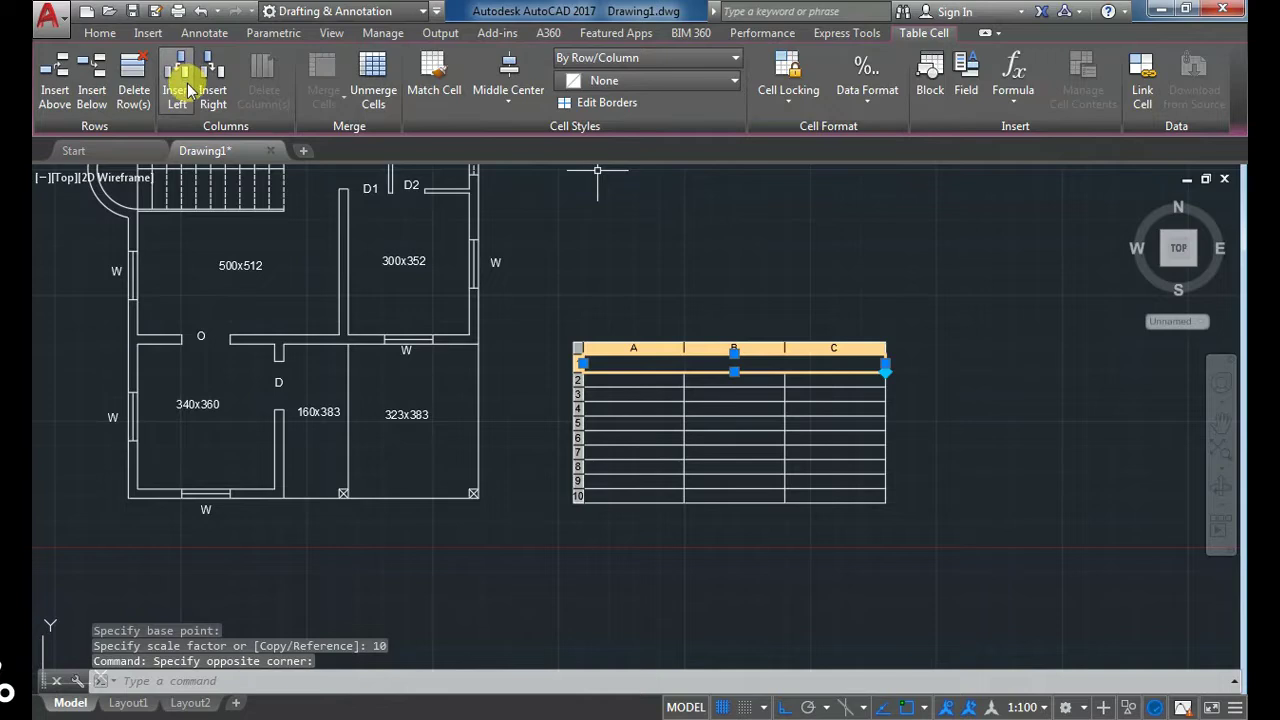
Step: Delete the table's top row and enter the headers ID, Item and Size
left_click(133, 70)
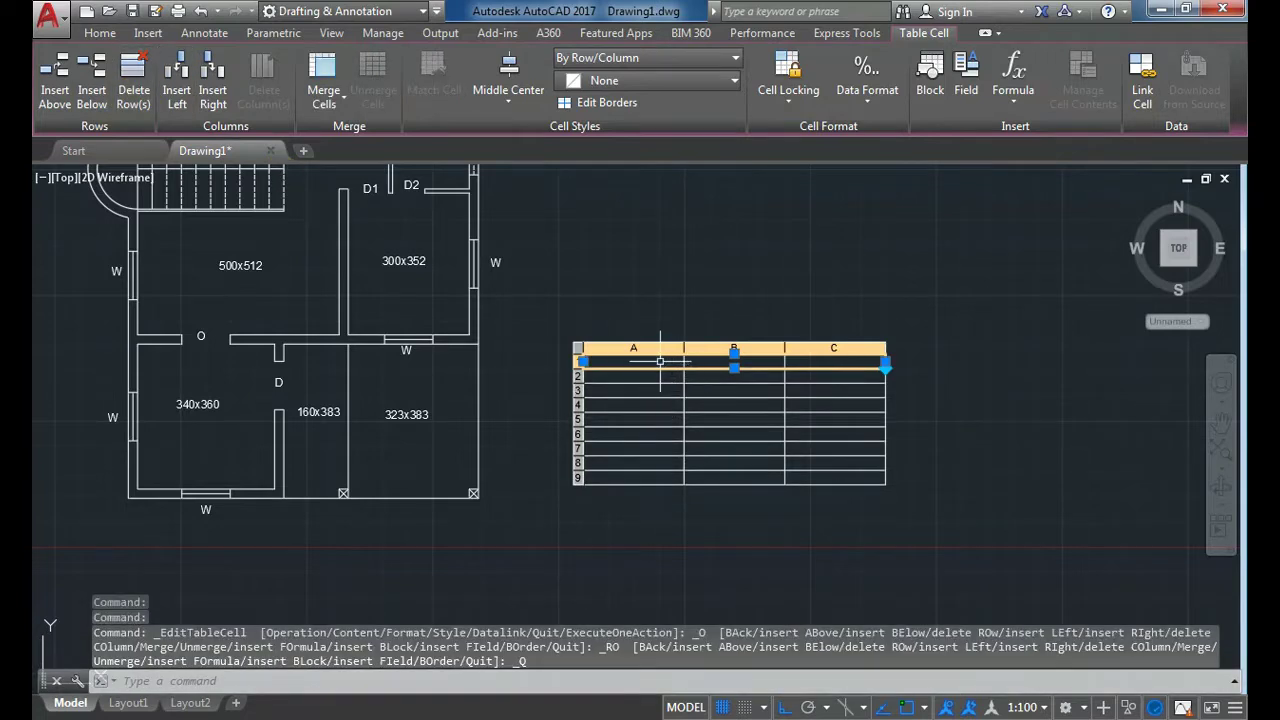
left_click(660, 361)
double_click(660, 361)
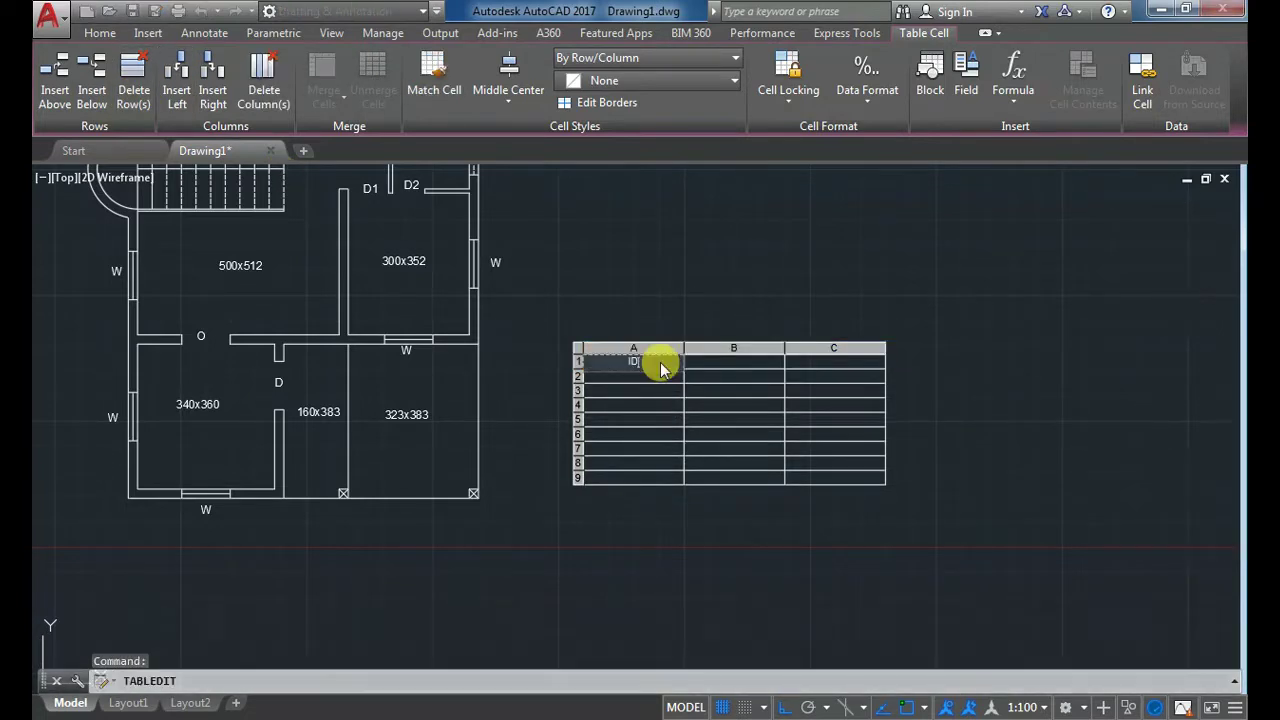
type("ID")
key("Tab")
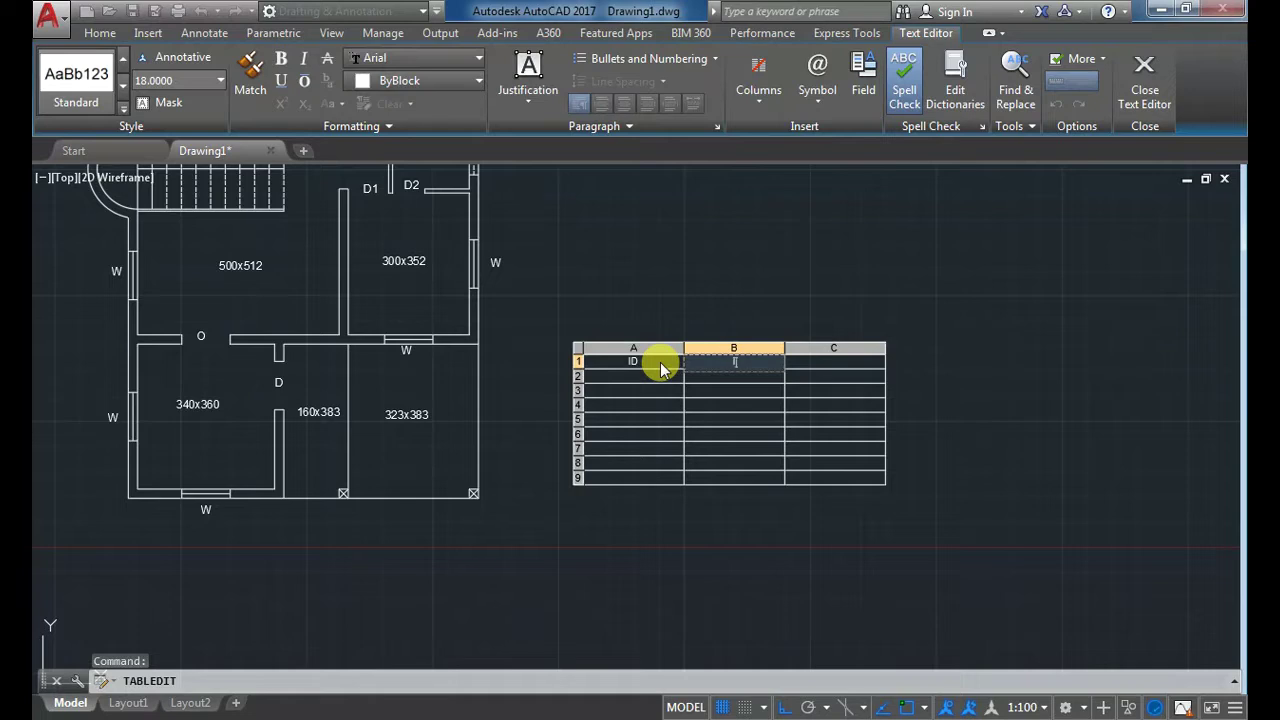
type("Item")
key("Tab")
type("Size")
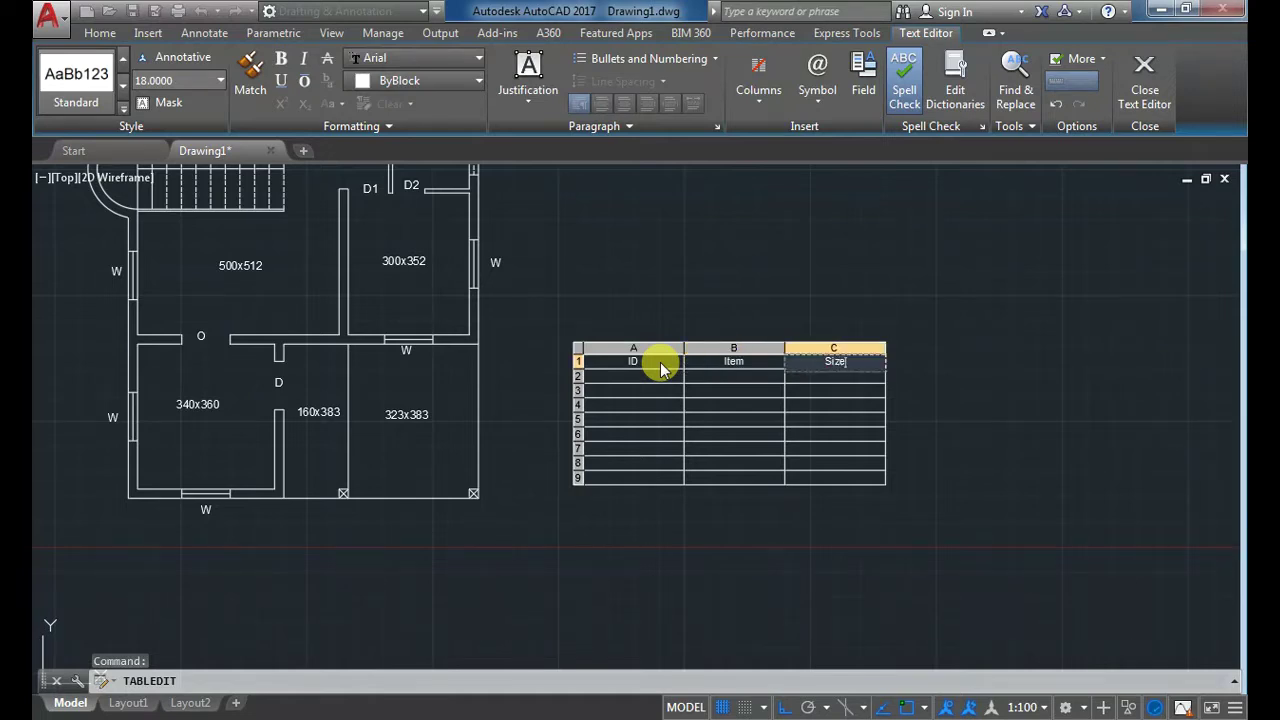
key("Tab")
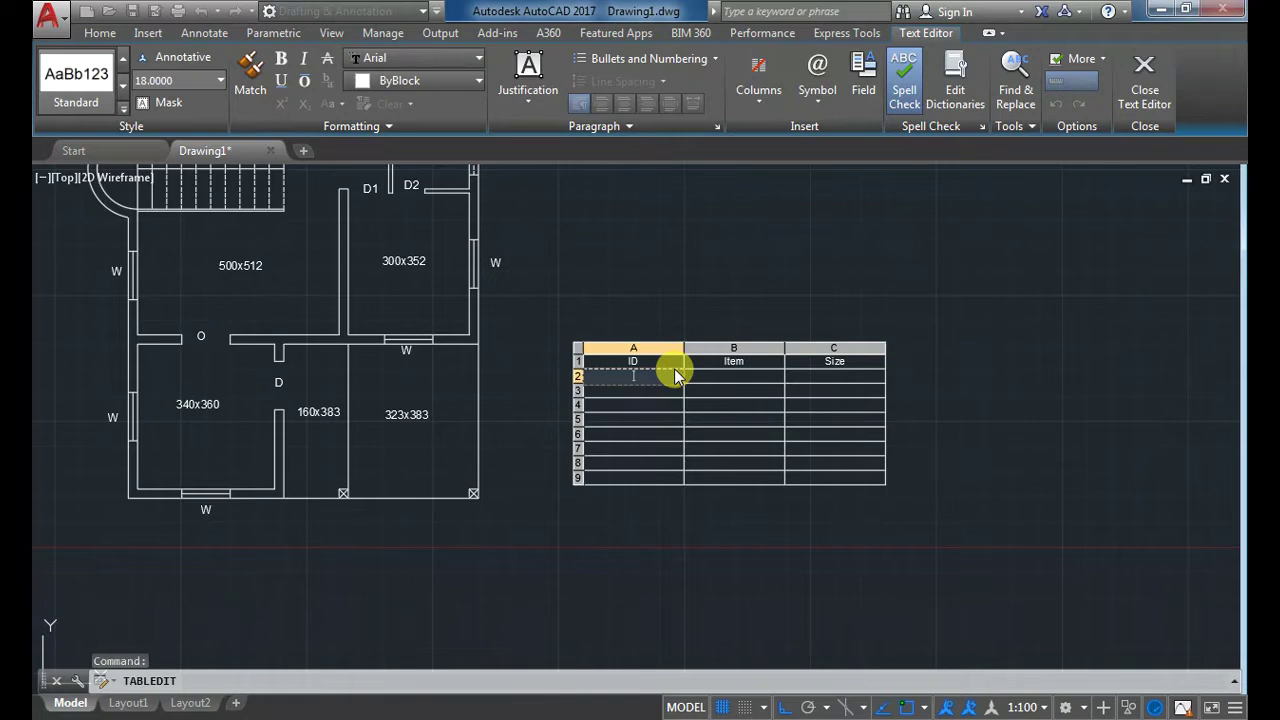
type("D")
Step: Fill the ID column with D, D1, D2, O, W, W1 and V
key("Return")
type("D1")
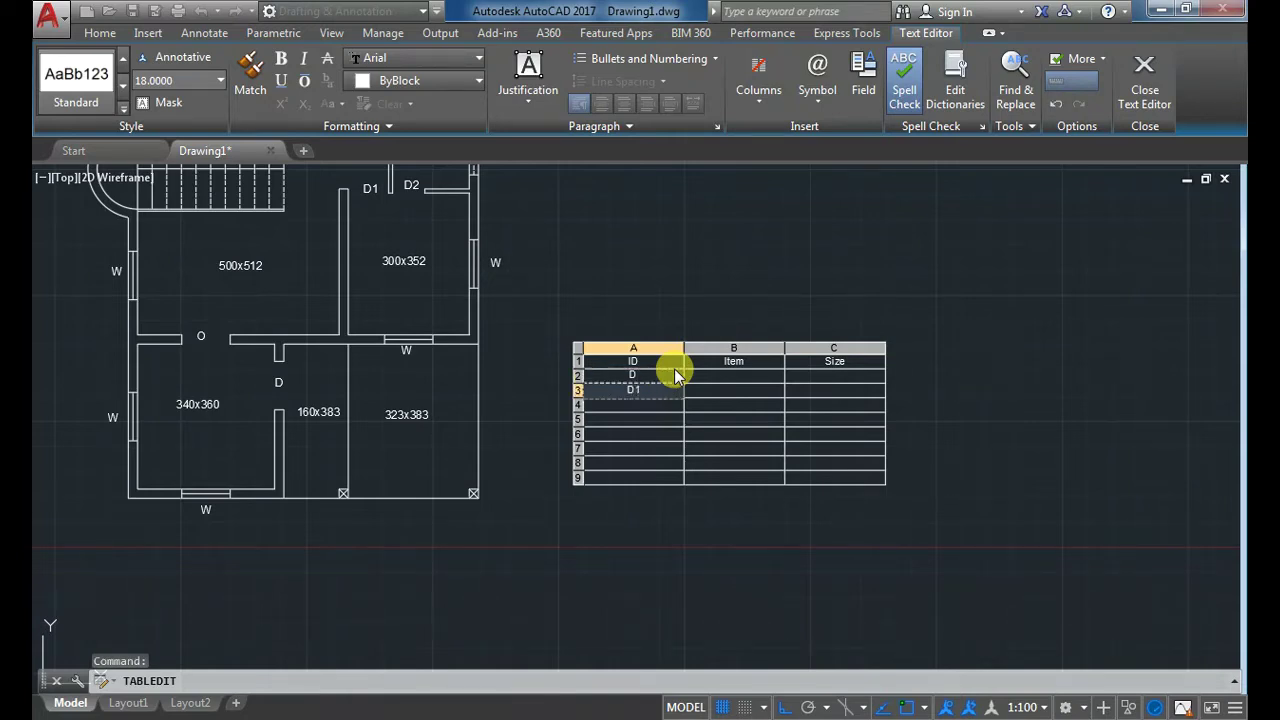
key("Return")
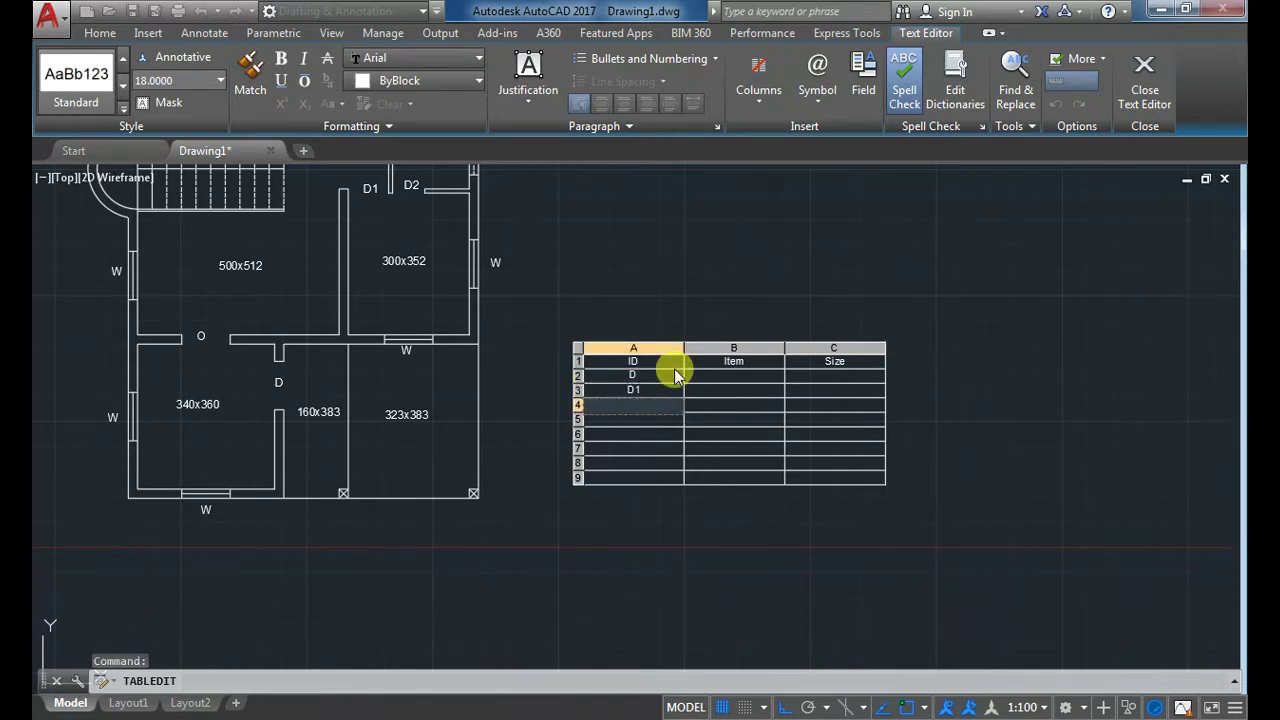
type("D2")
key("Return")
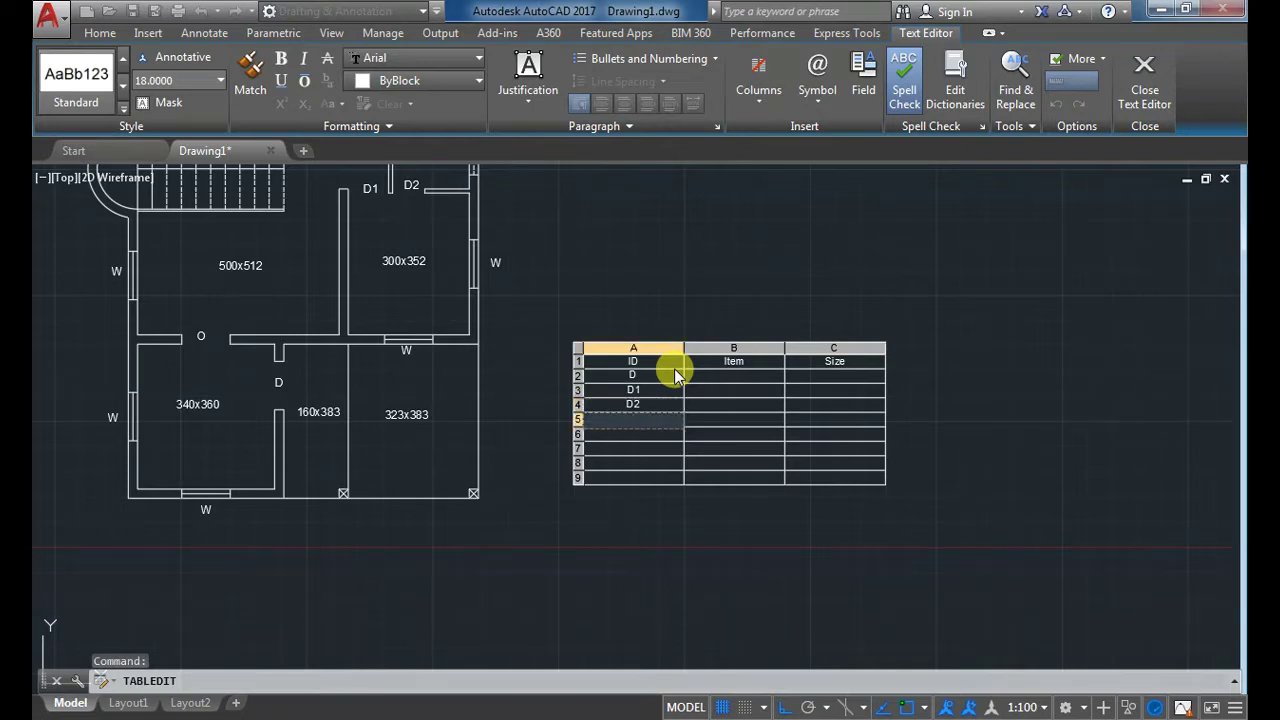
type("O")
key("Return")
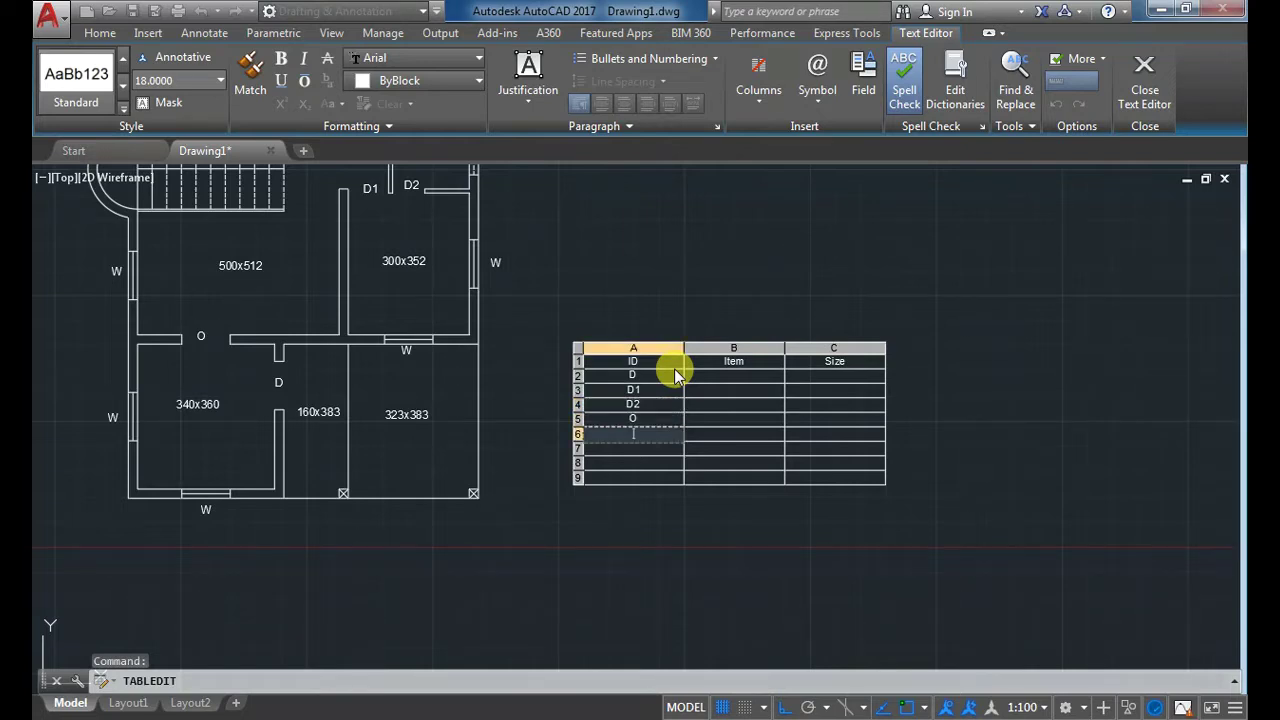
type("W")
key("Return")
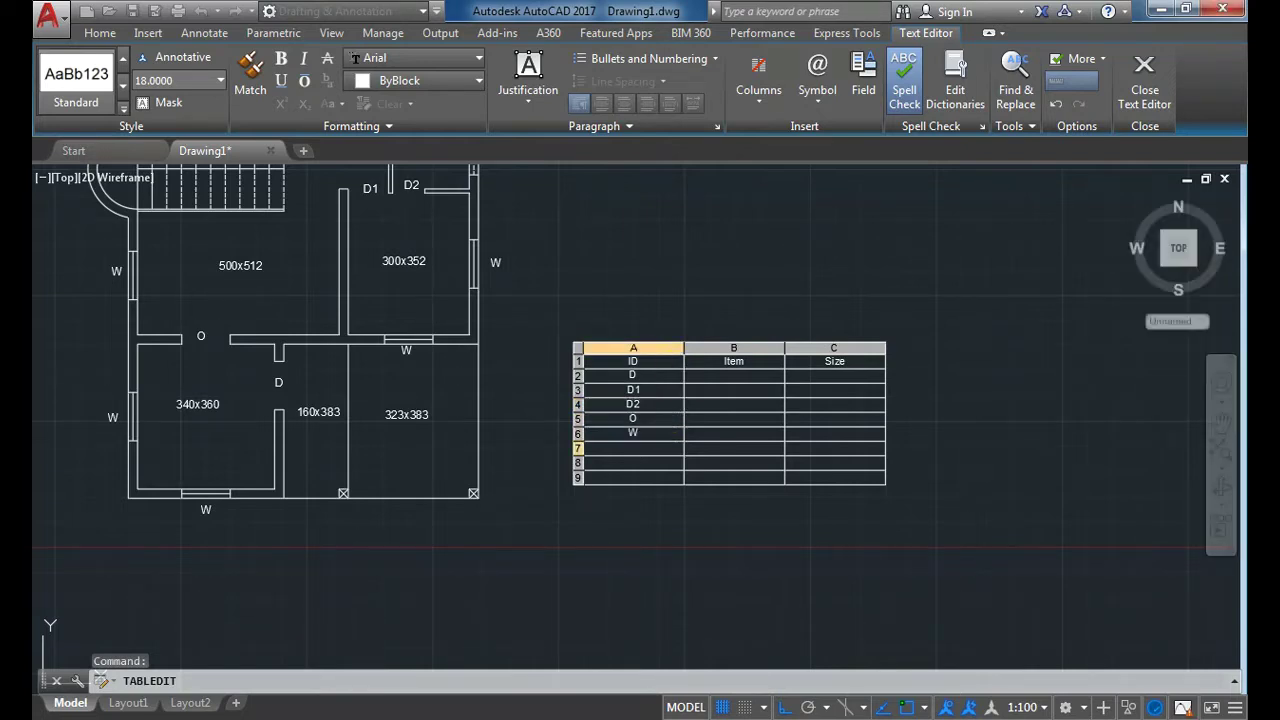
type("W1")
key("Return")
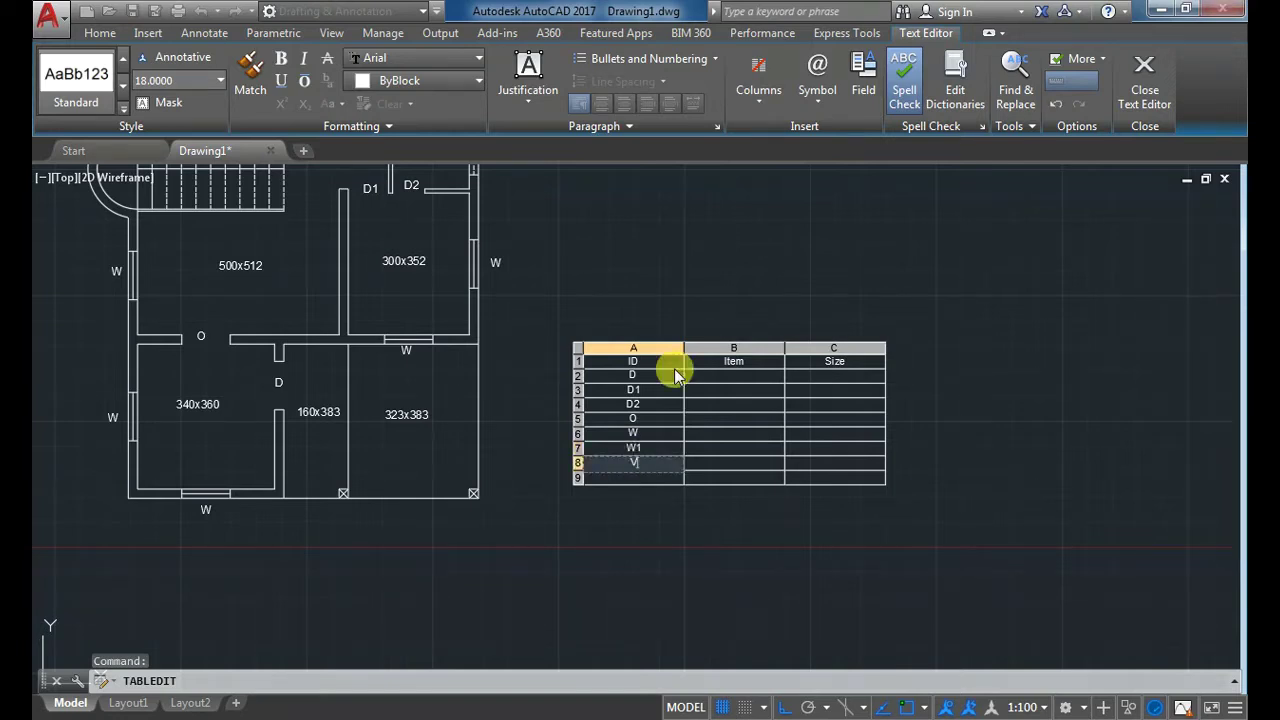
key("Tab")
left_click(734, 530)
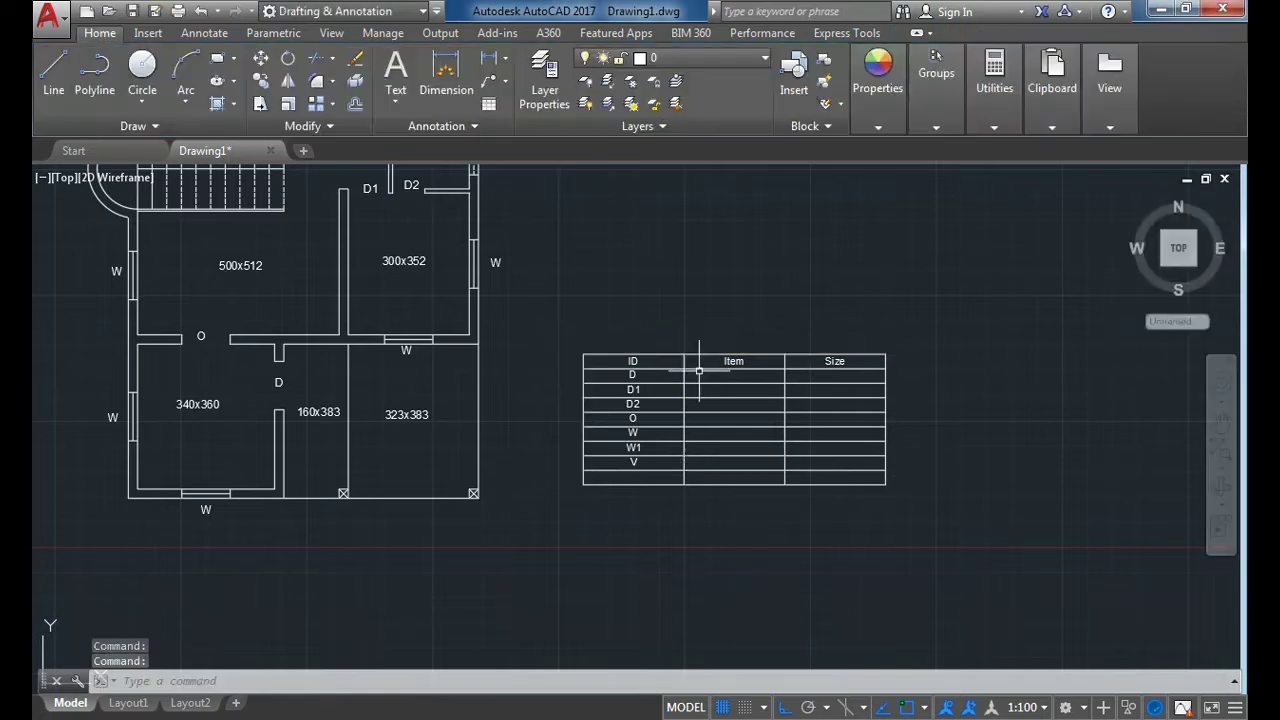
Step: Enter Door as the item for D, D1 and D2
left_click(709, 374)
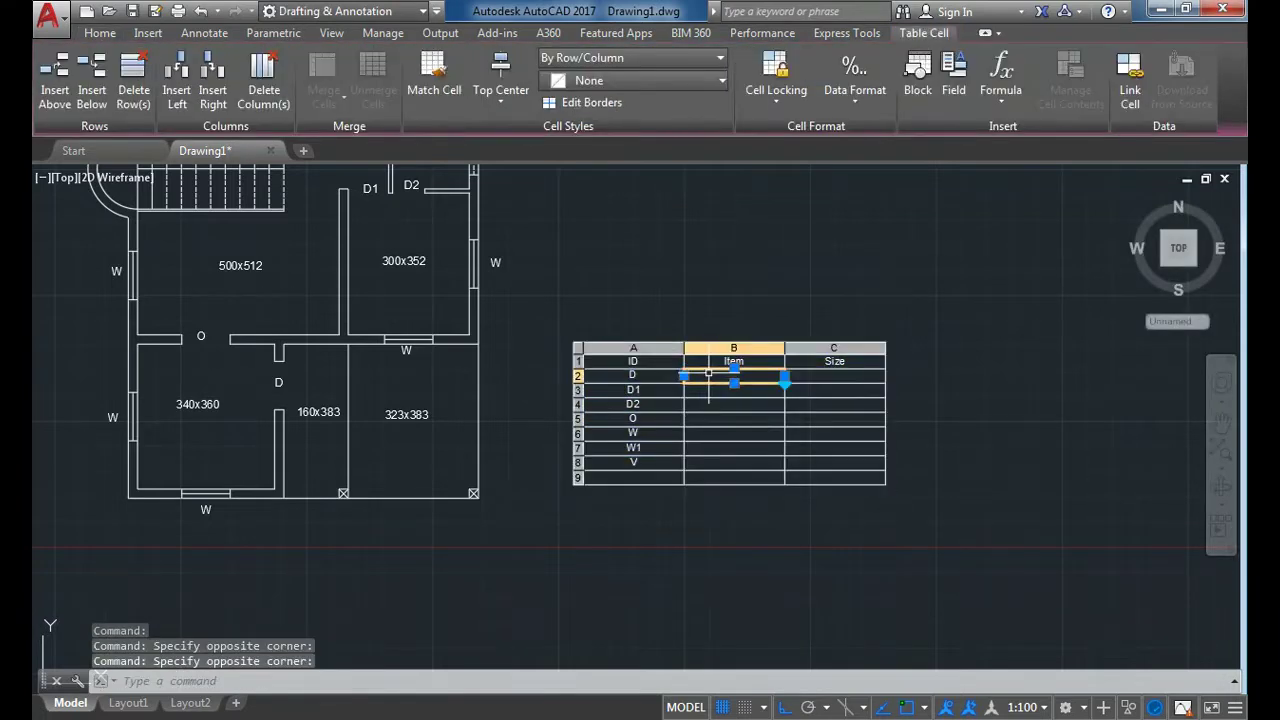
double_click(709, 374)
type("Door")
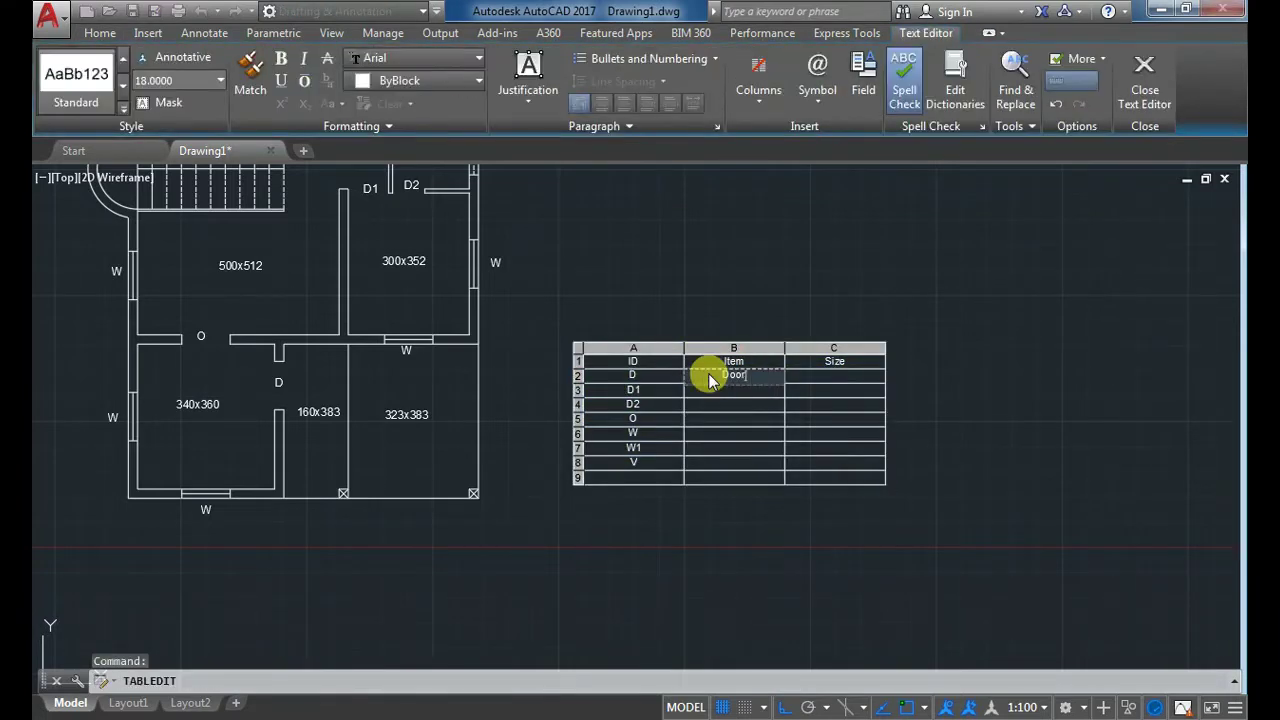
key("Return")
type("Door")
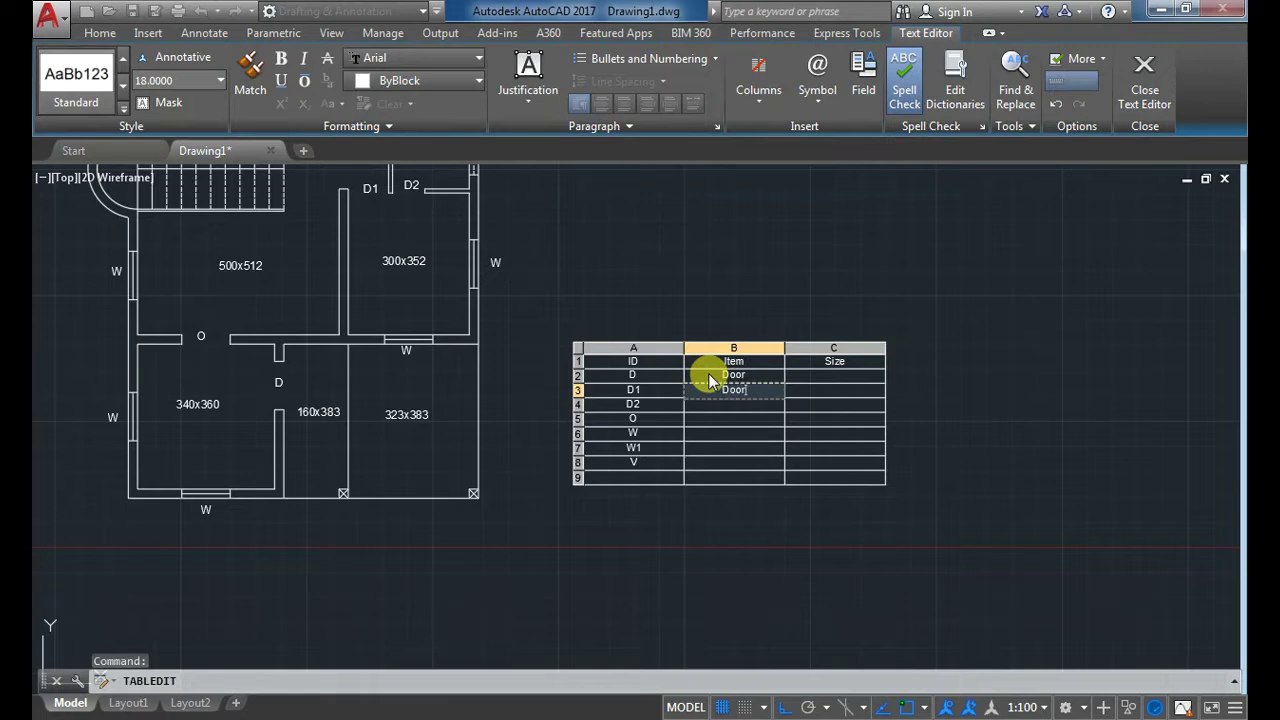
key("Return")
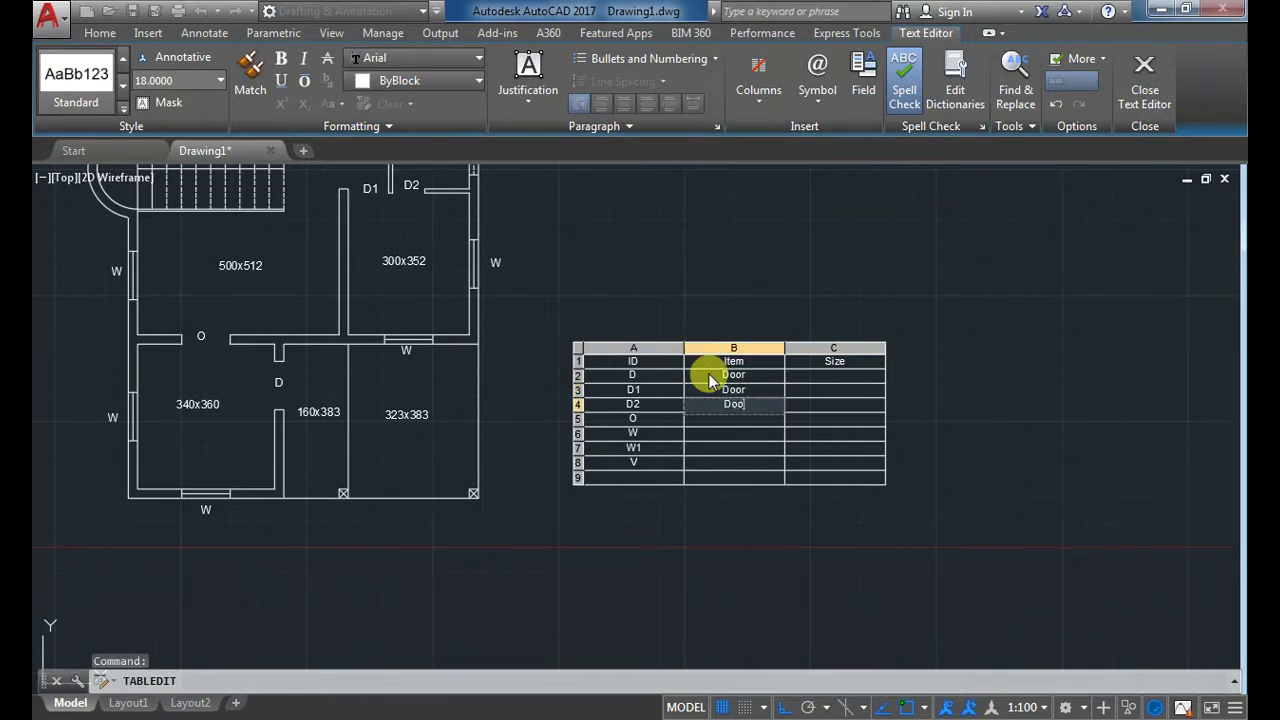
key("Return")
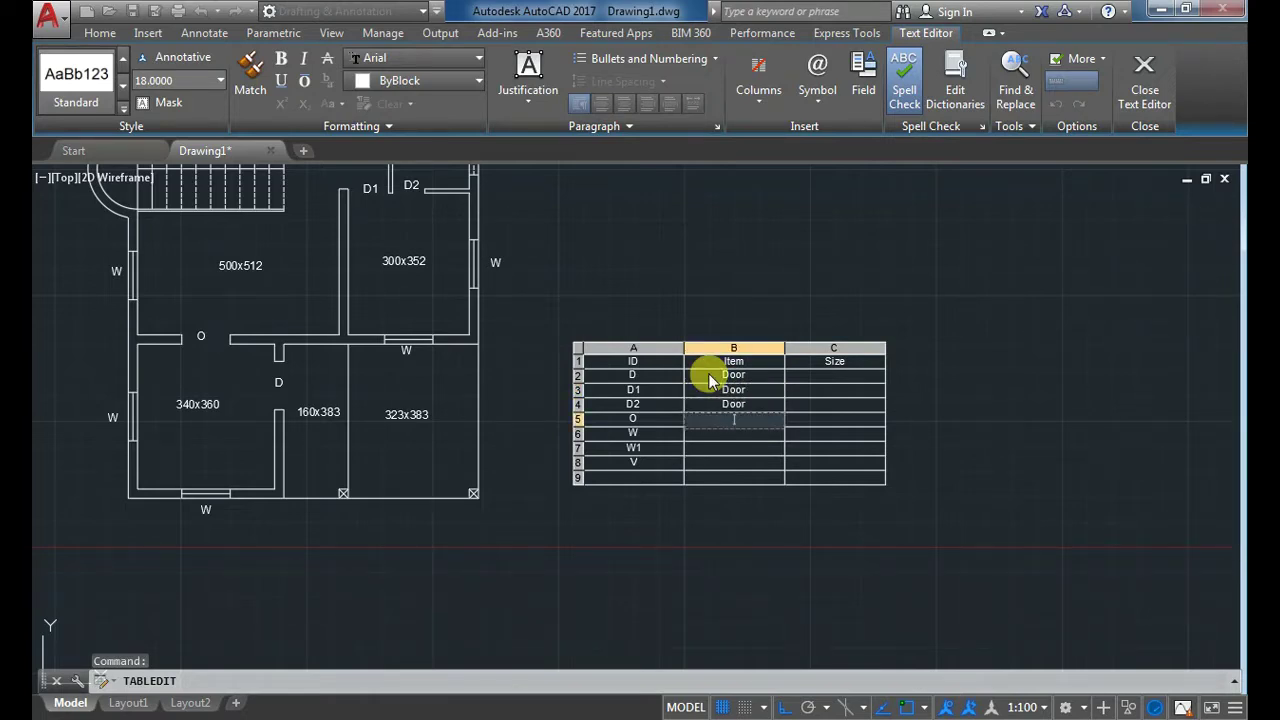
Step: Enter Opening, Window, Window and Ventilator as the items for O, W, W1 and V
type("Ope")
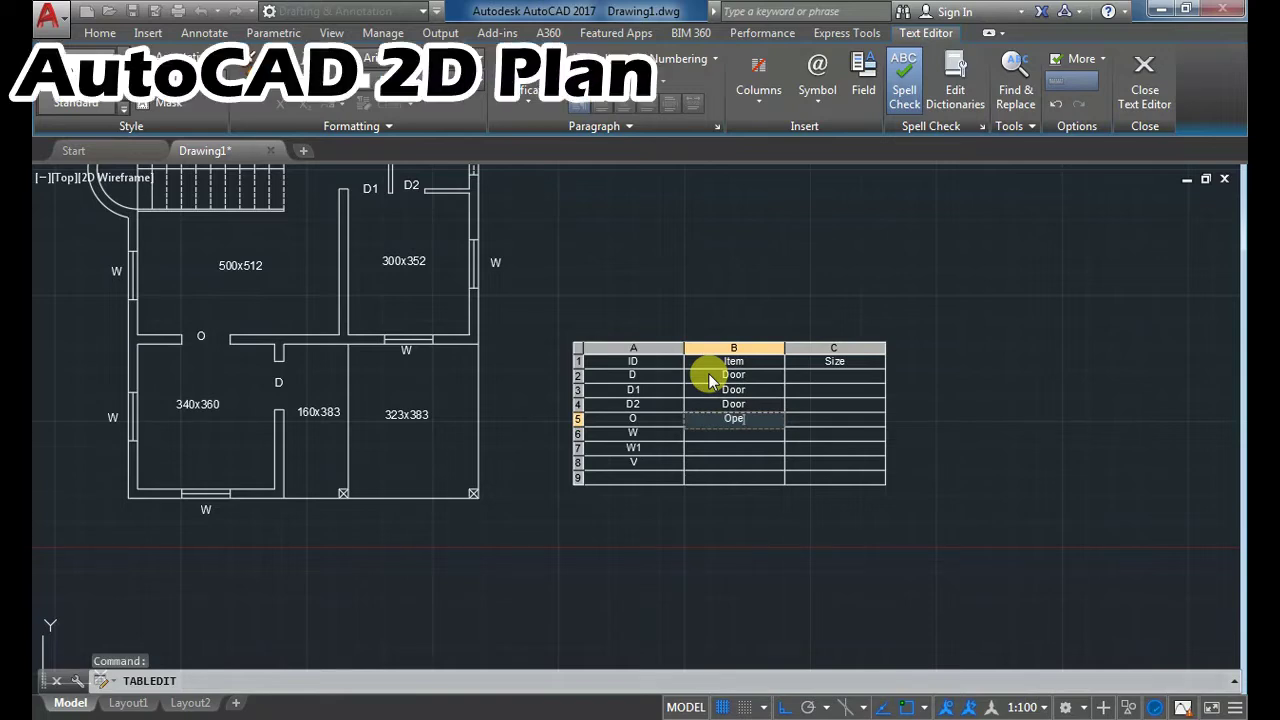
type("ning")
key("Escape")
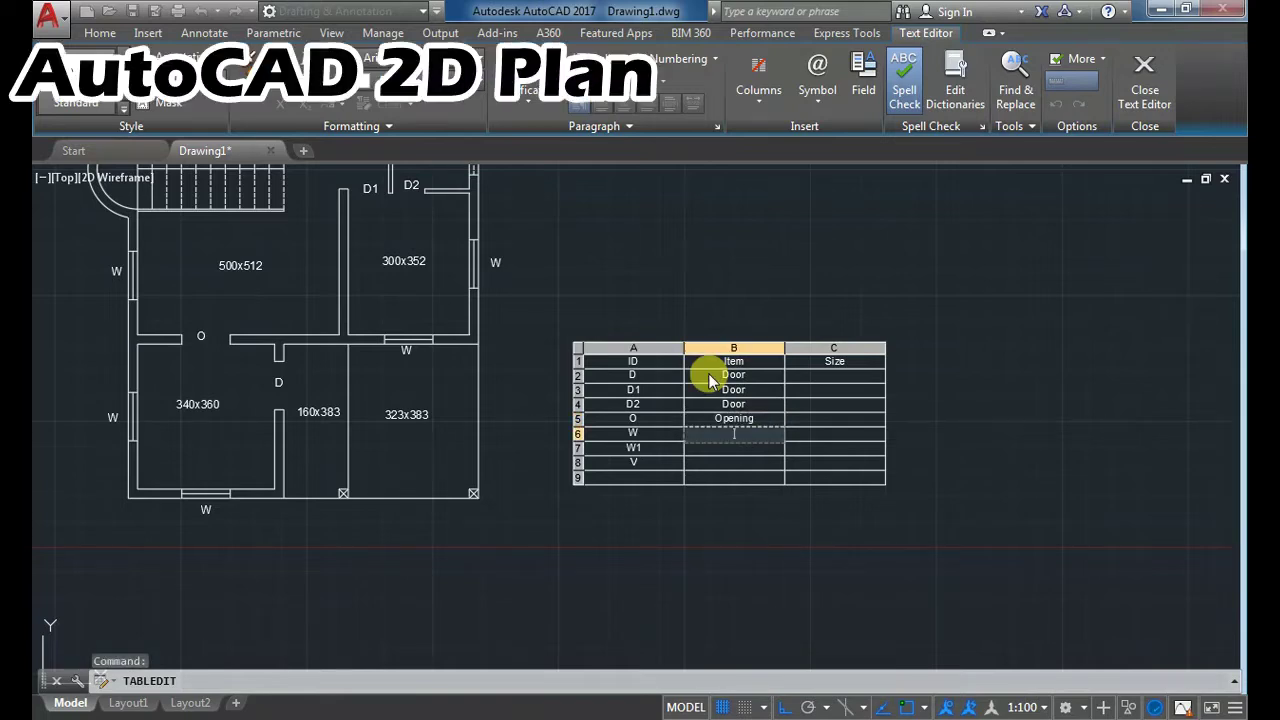
type("Windoe")
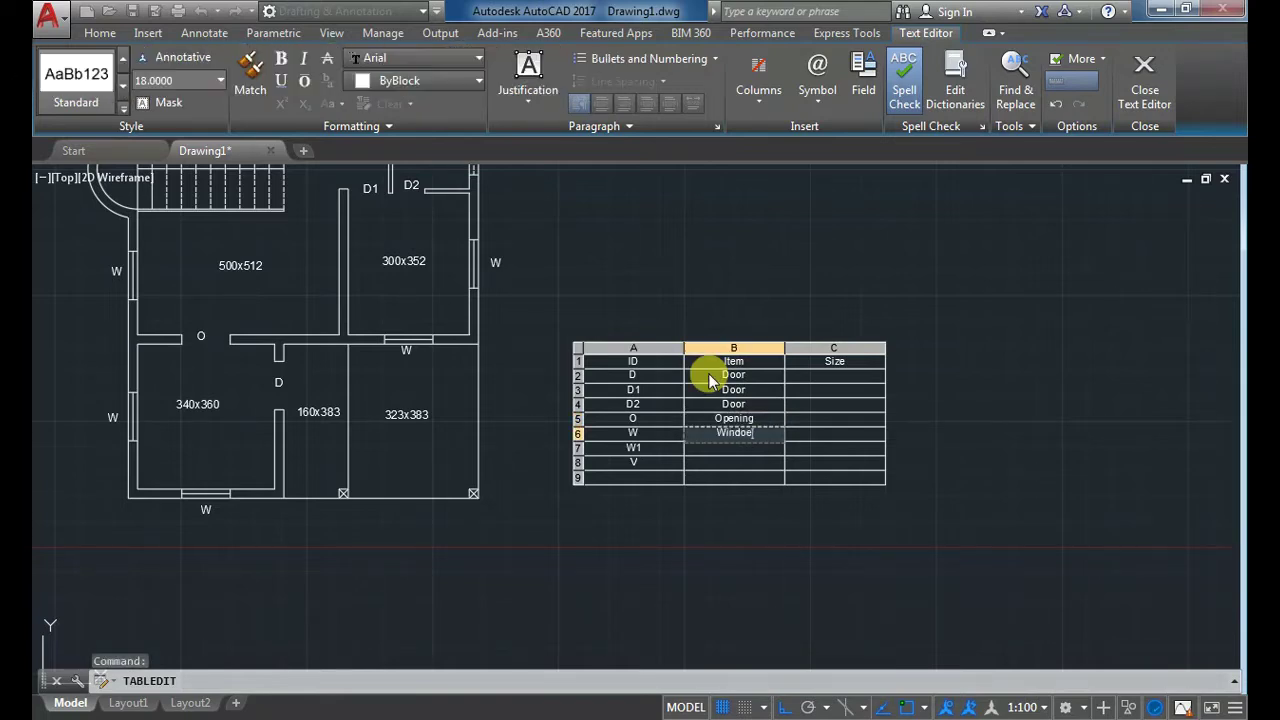
key("BackSpace")
type("w")
key("Return")
type("Window")
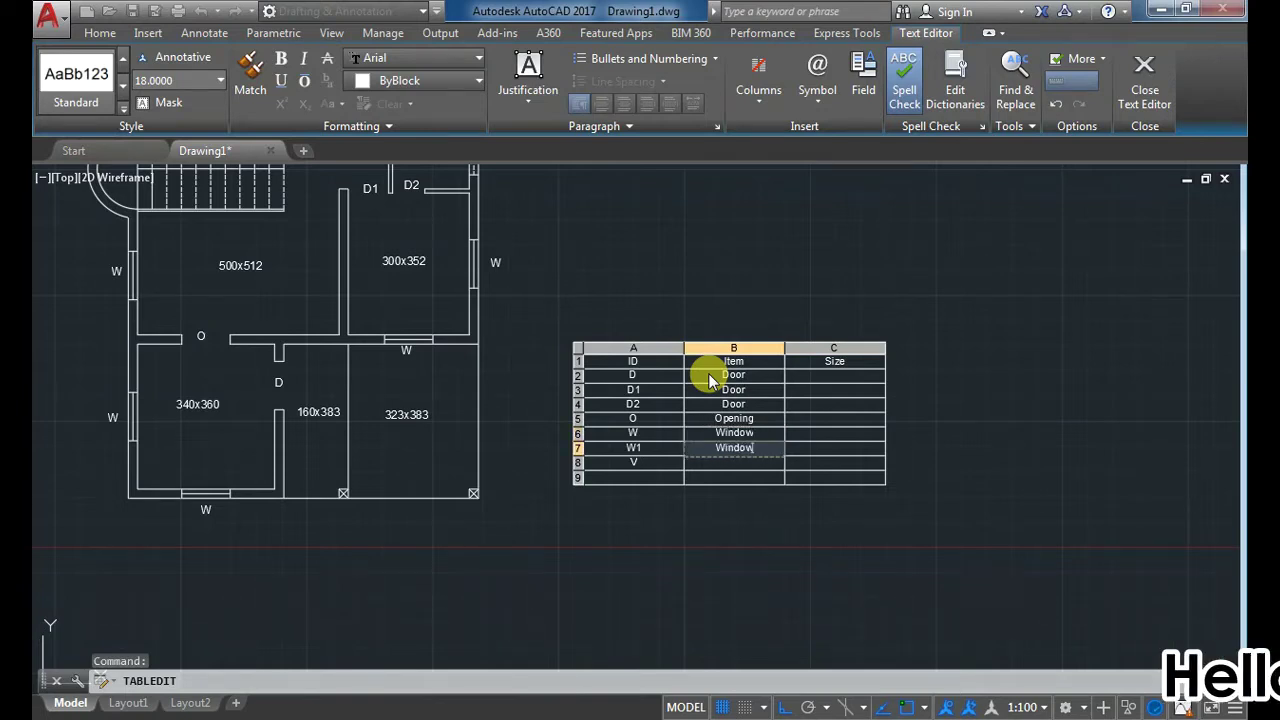
key("Return")
type("Ventila")
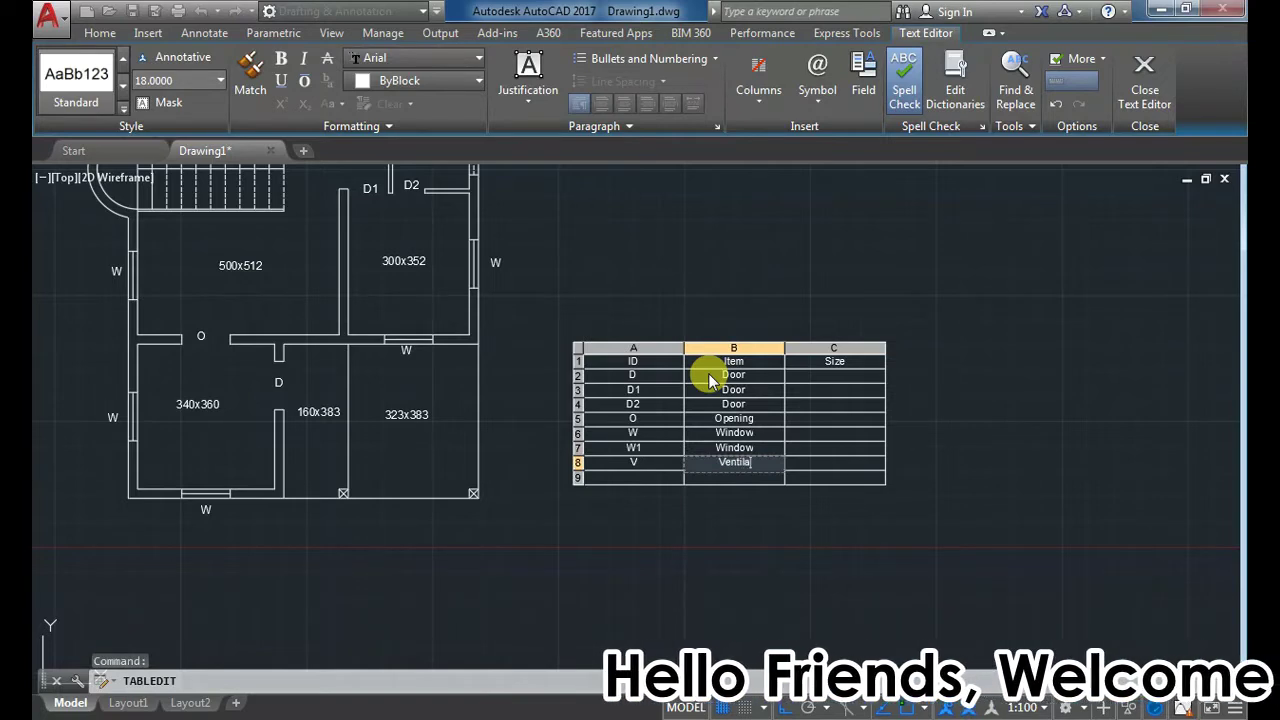
type("tor")
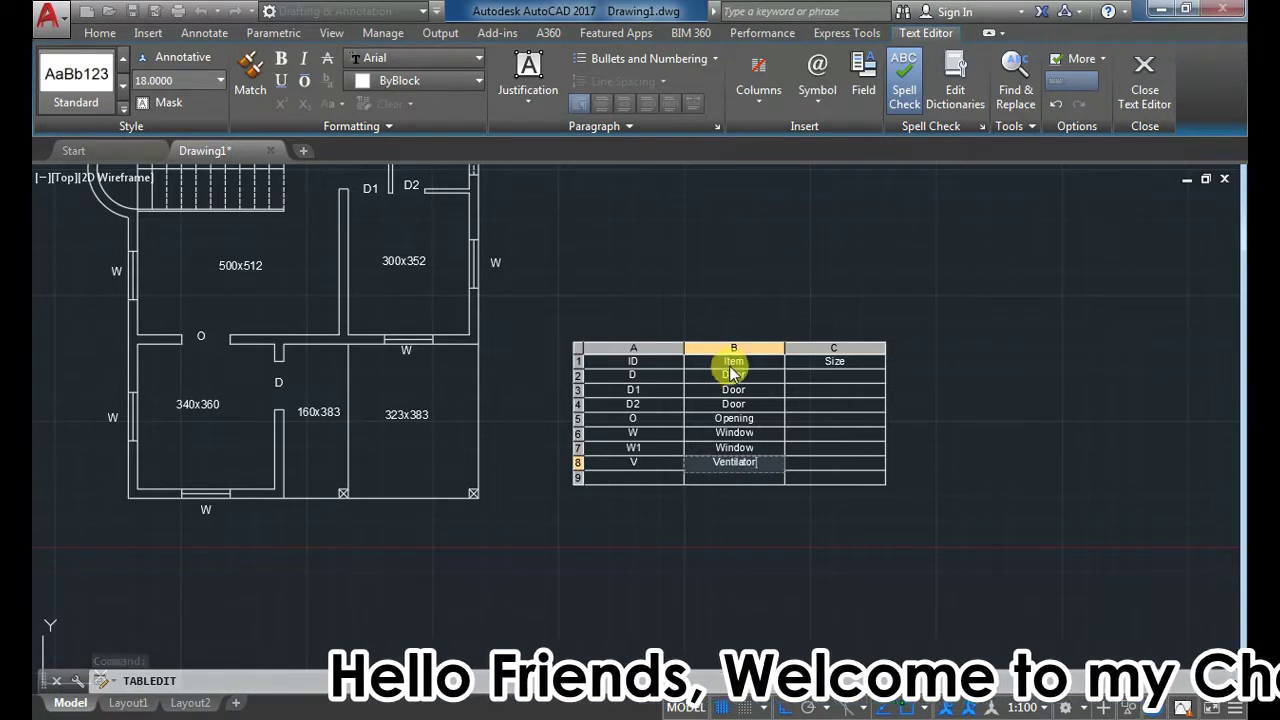
Step: Enter door sizes 120x210, 100 x 210 and 80 x 210 in the Size column
left_click(808, 374)
left_click(806, 375)
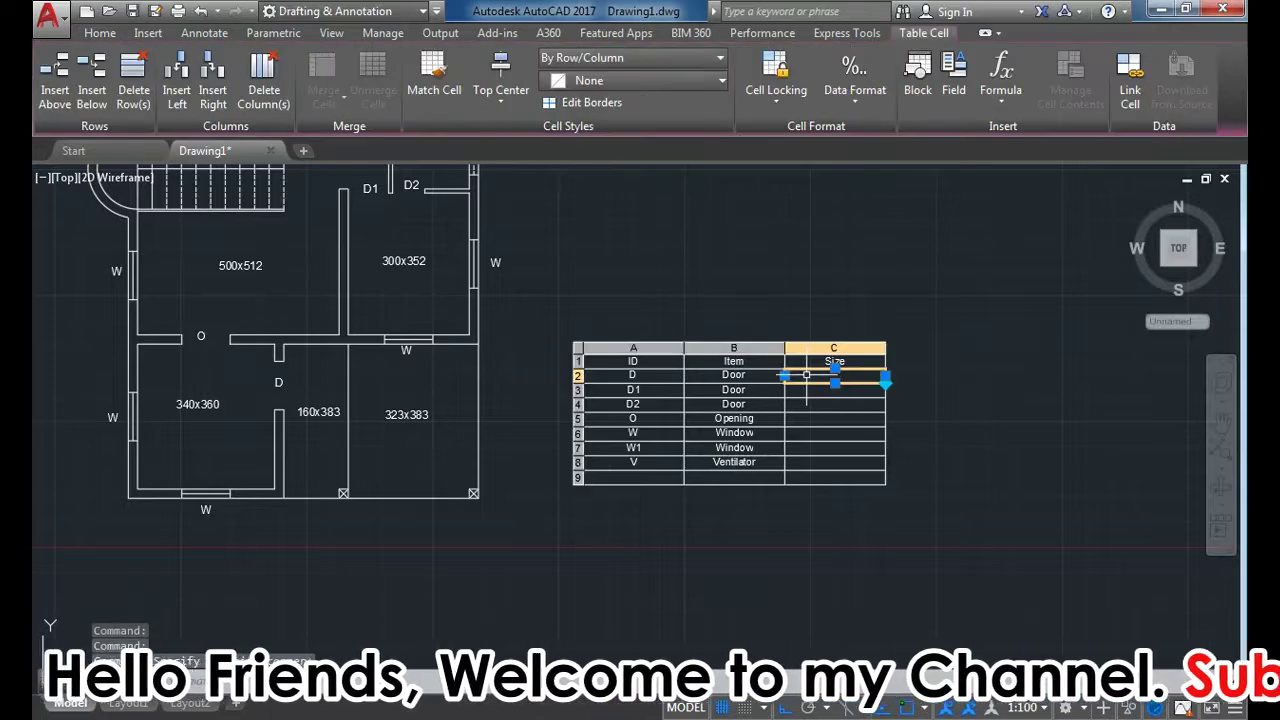
double_click(806, 375)
type("120x210")
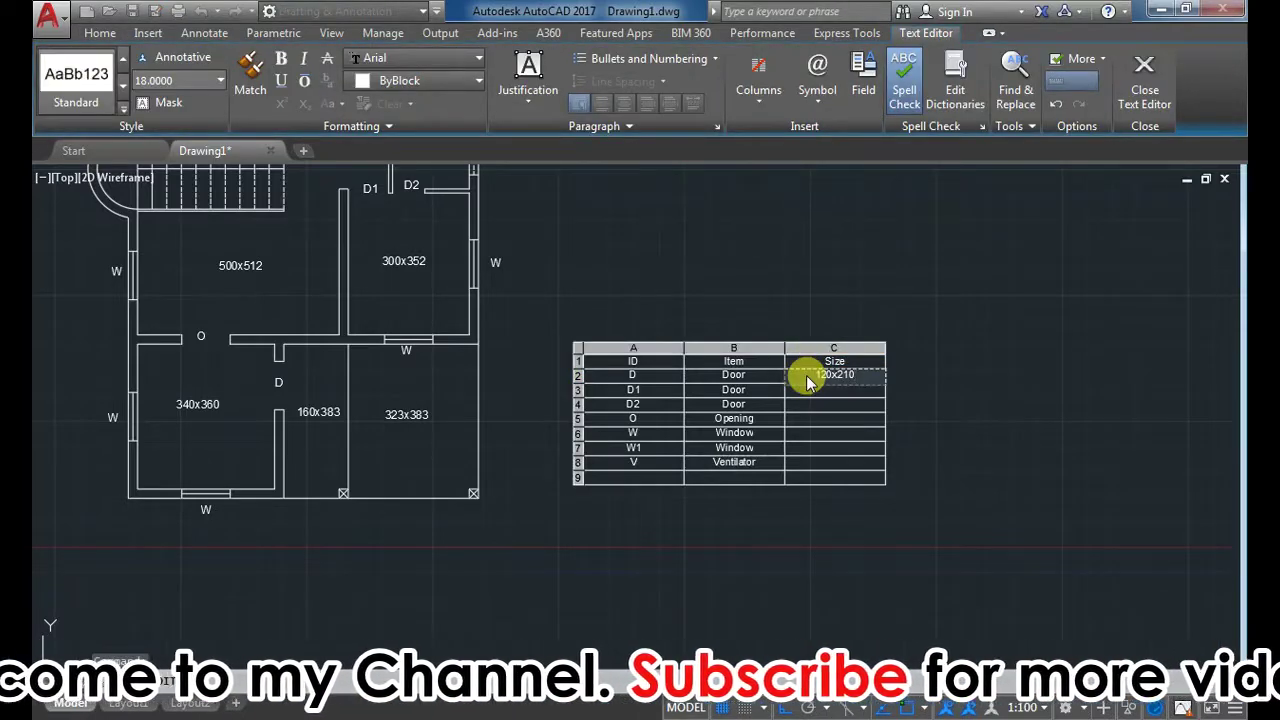
key("Return")
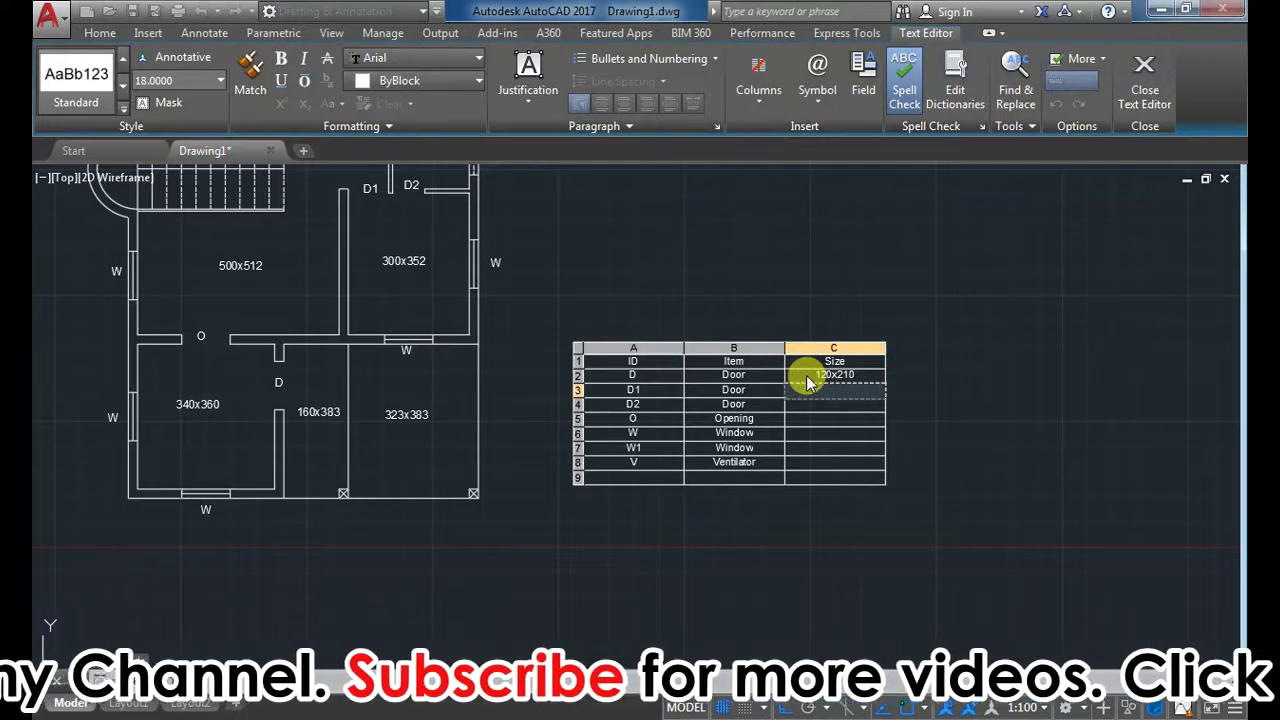
type("100x 210")
key("Return")
type("80")
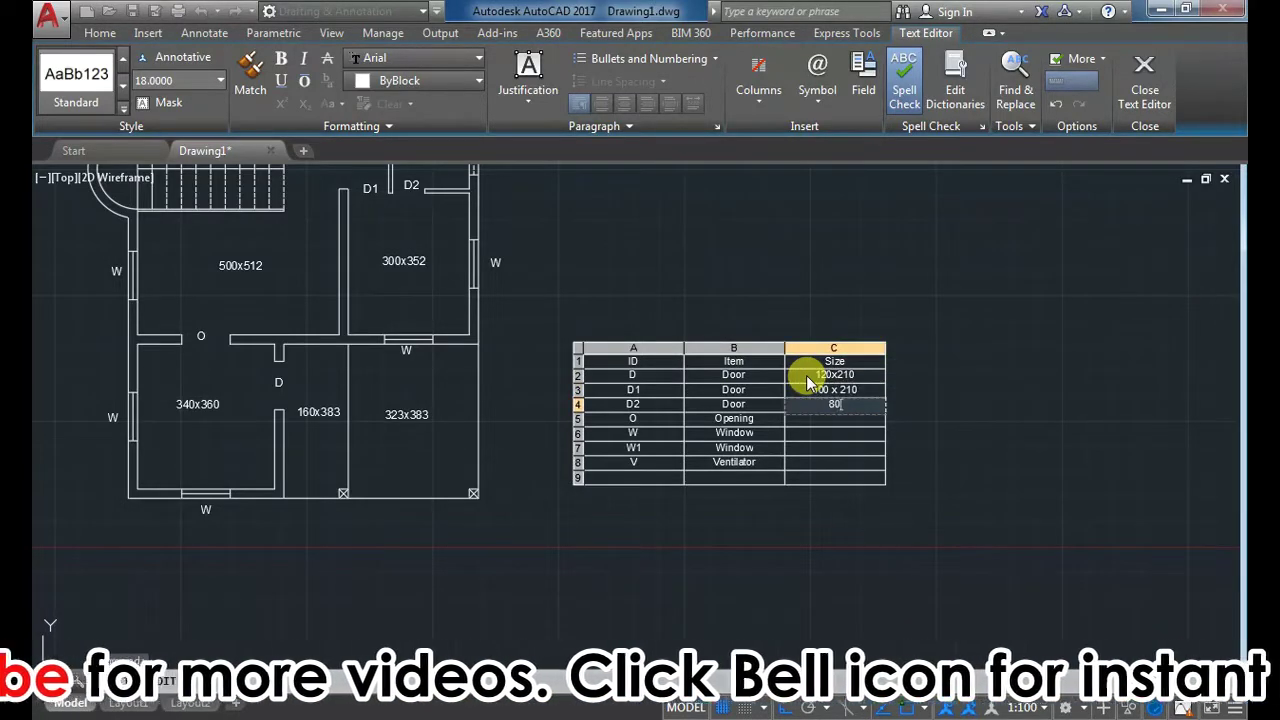
type(" x 210")
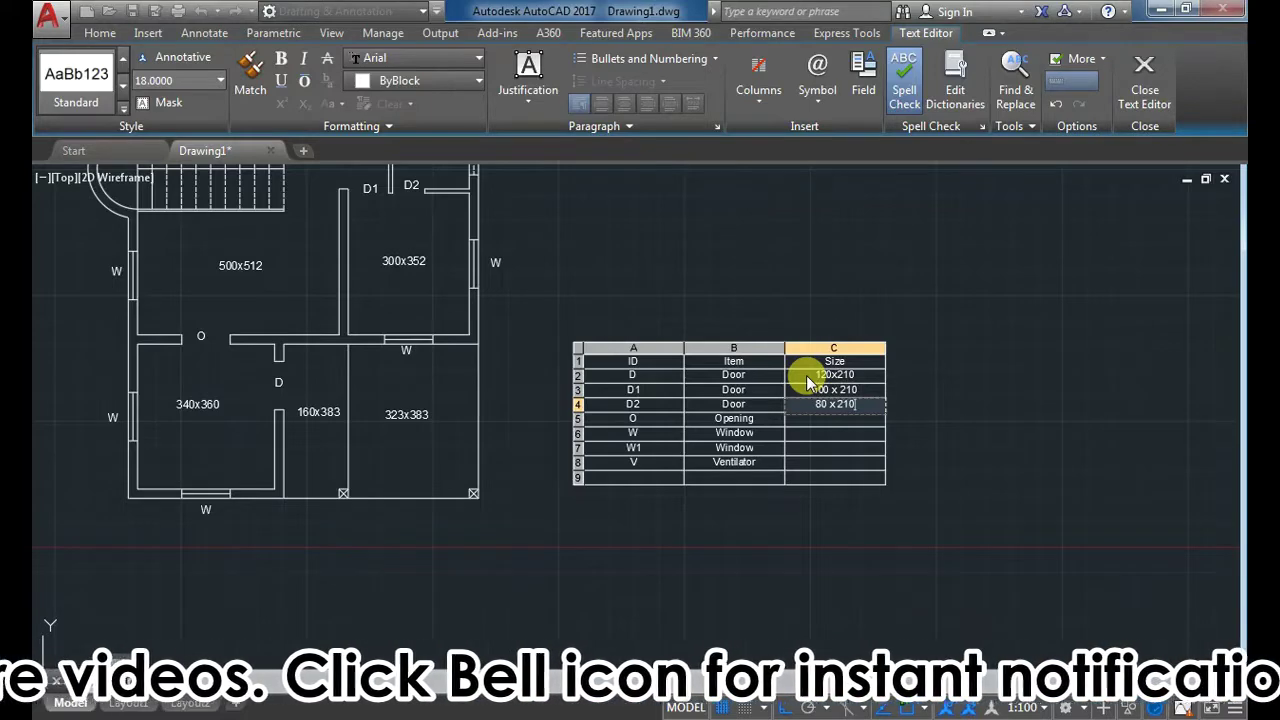
key("Return")
Step: Enter sizes 120 x 210, 120 x 120, 80 x 120 and 80 x 45 for the remaining rows
type("120 x 210")
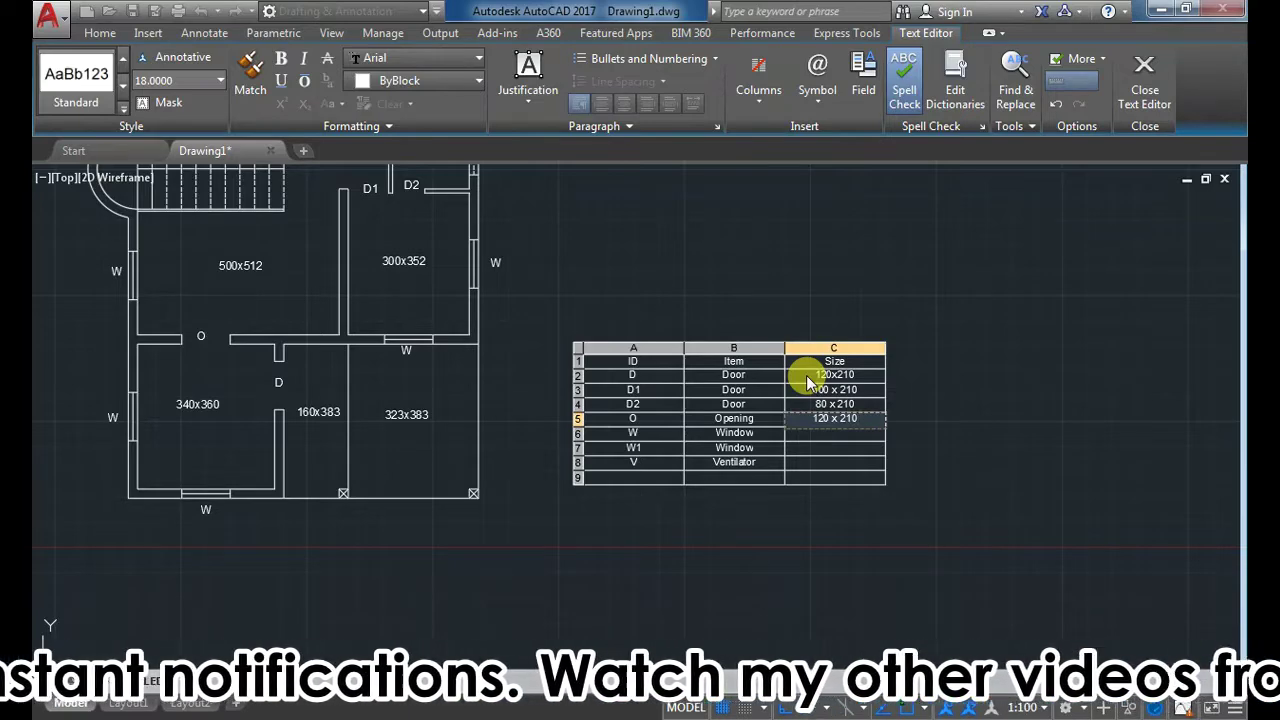
key("Return")
type("120 x 120")
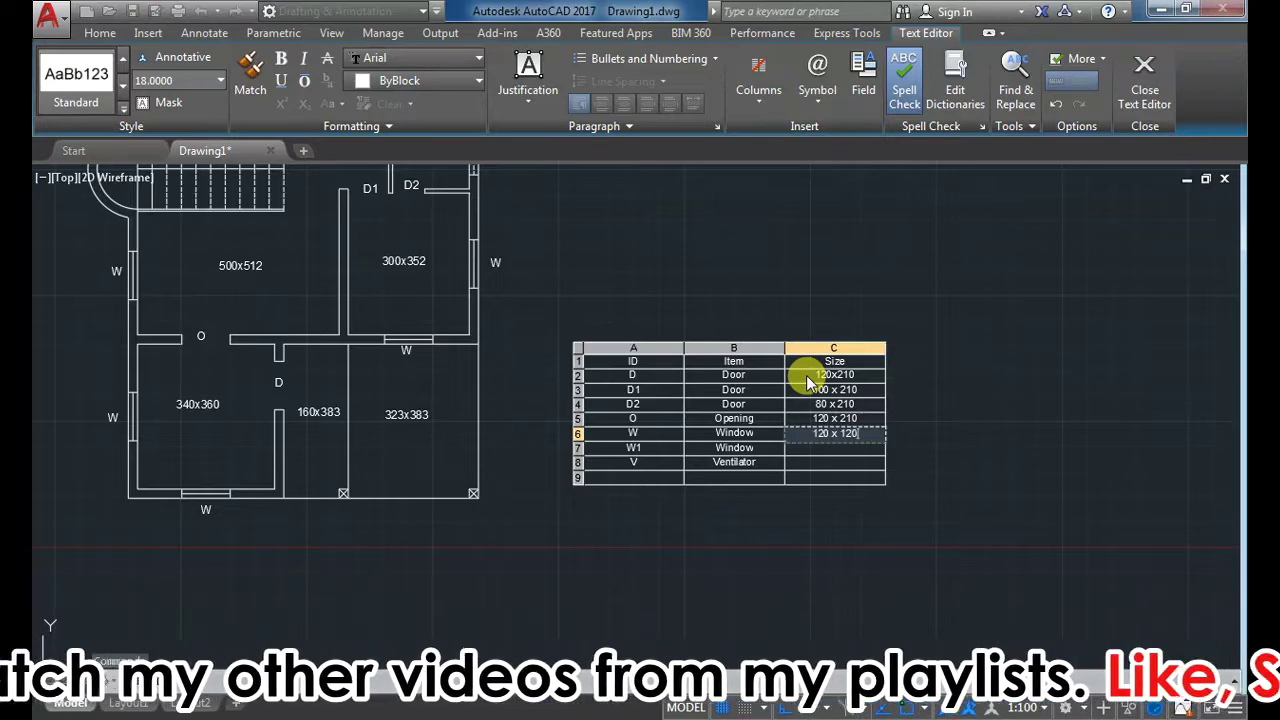
key("Escape")
type("80")
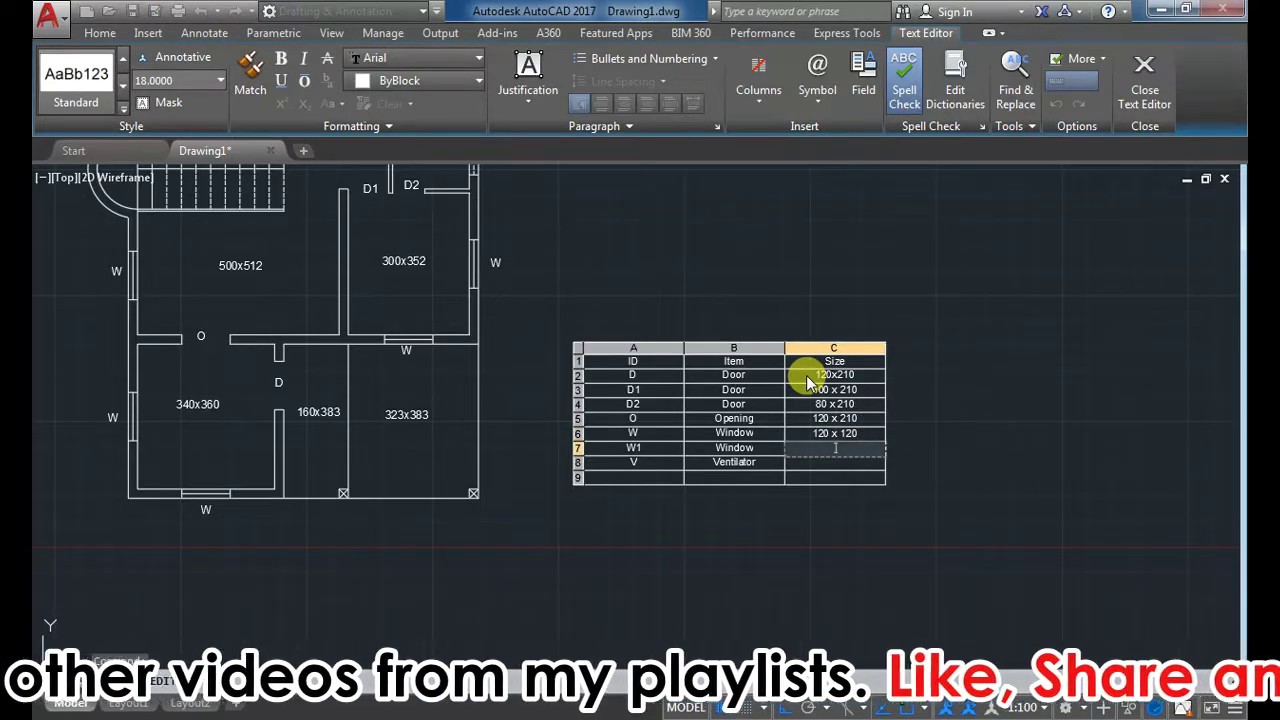
type(" x 120")
key("Down")
type("80")
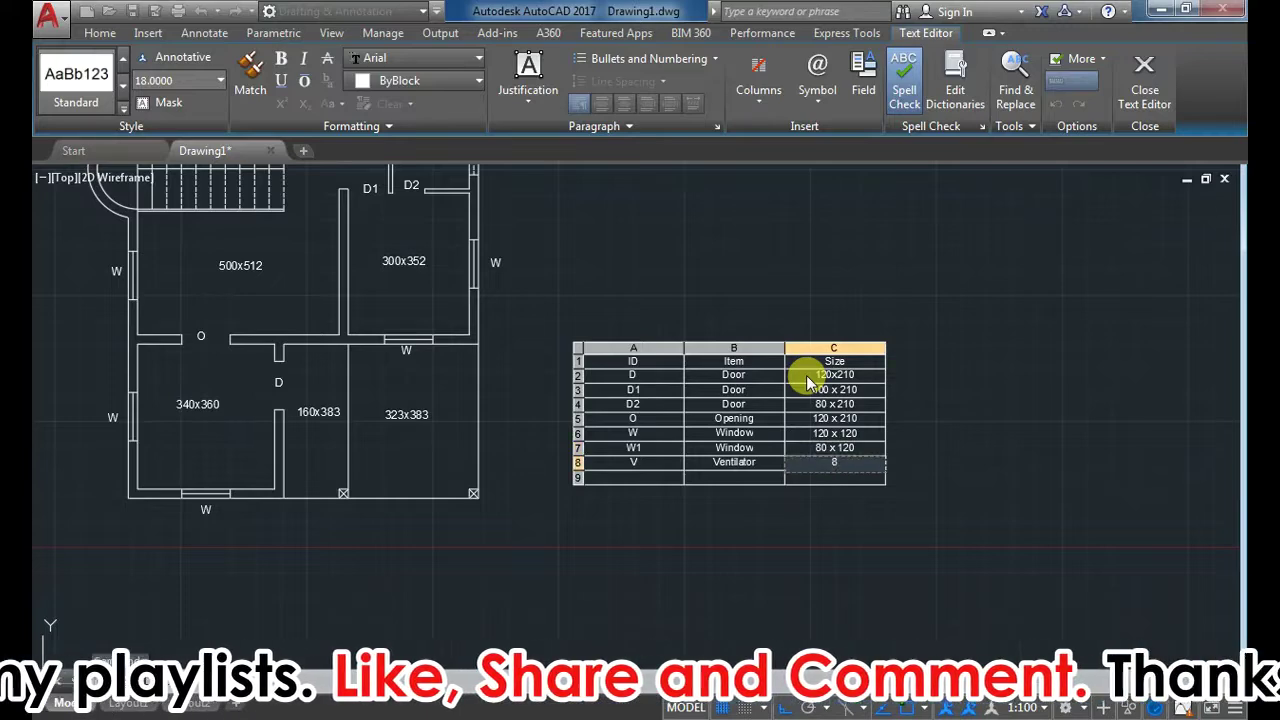
Step: Finish the 80 x 45 size entry and delete the empty ninth row
type(" x 45")
left_click(688, 470)
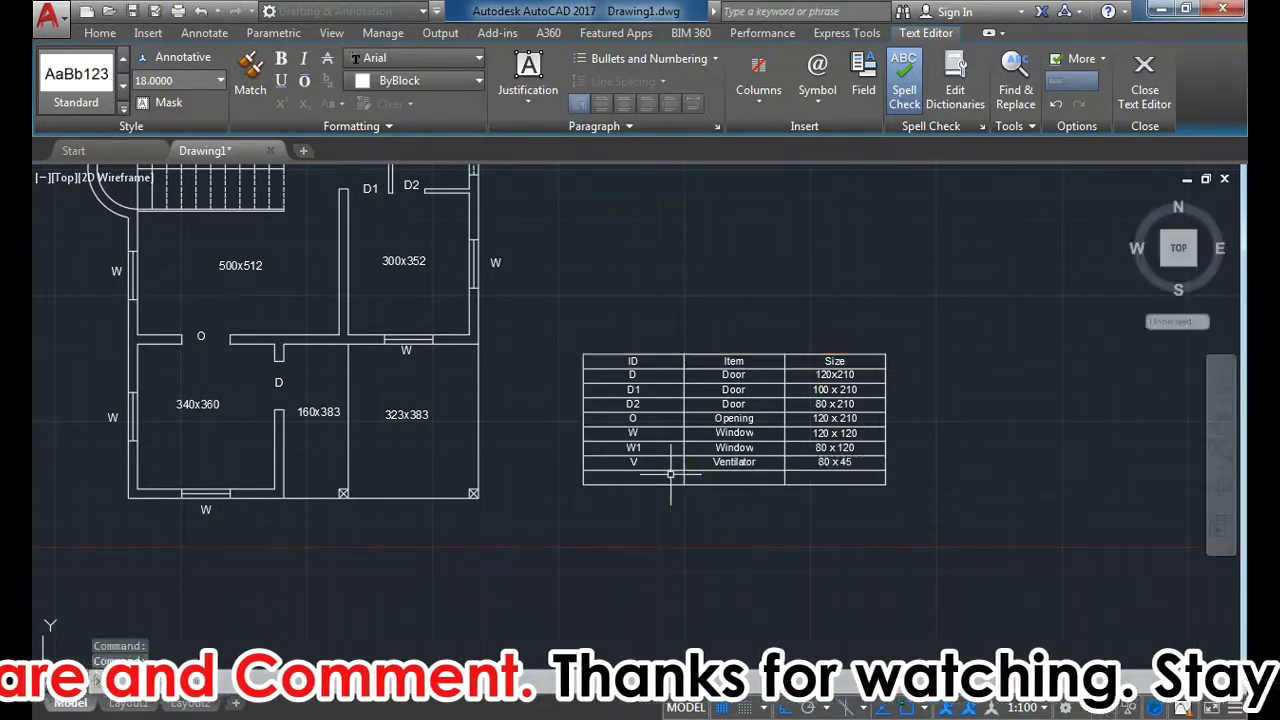
left_click(700, 478)
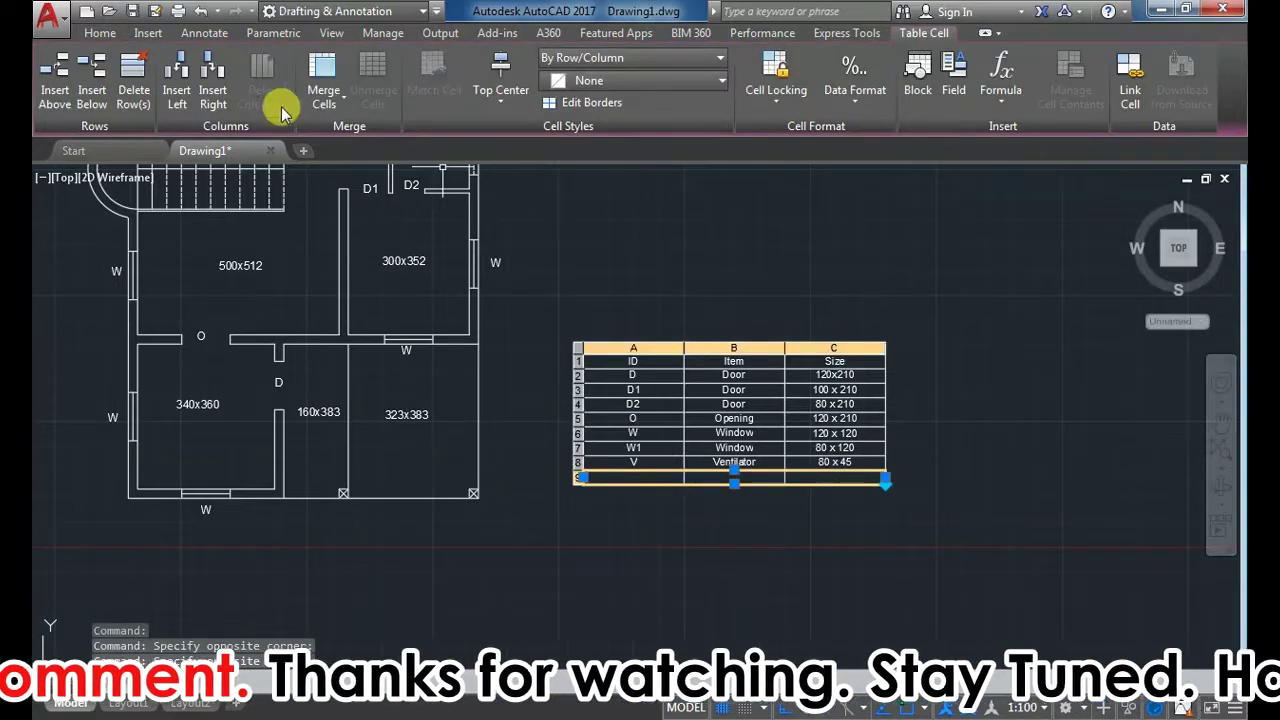
left_click(135, 100)
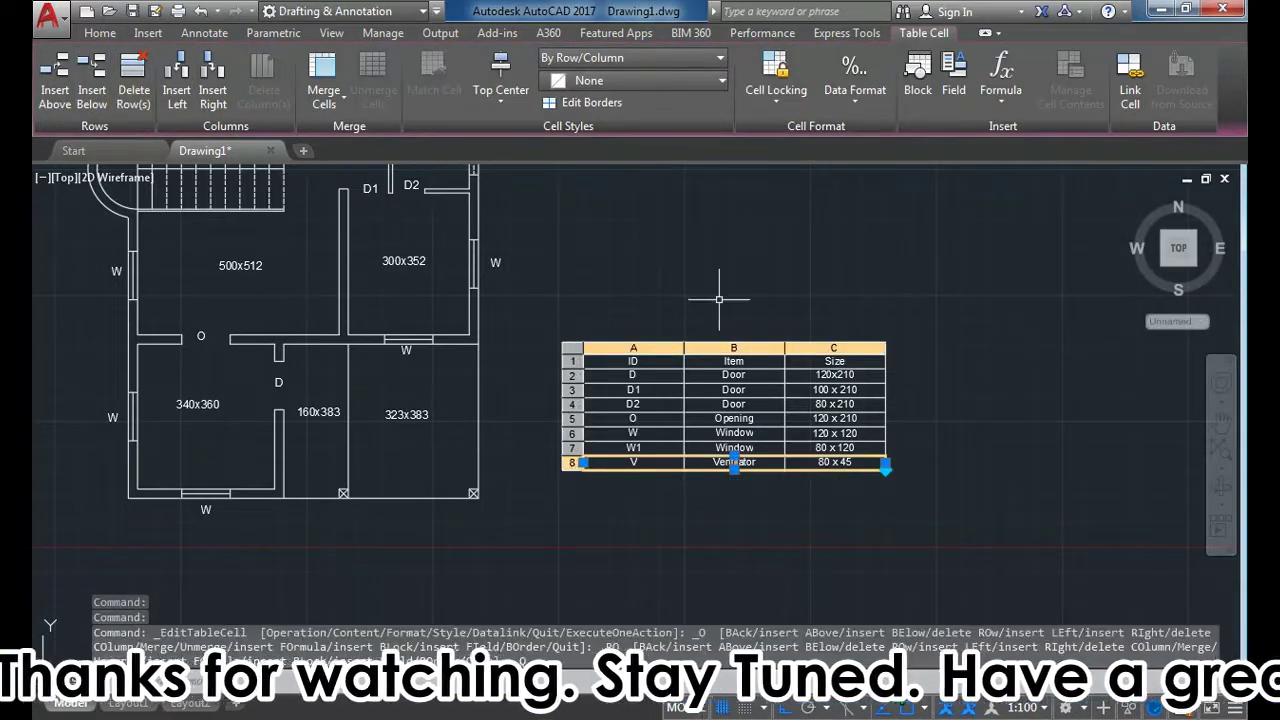
key("Escape")
Step: Narrow the ID, Item and Size columns by dragging the table's column grips left
scroll(621, 410, "up", 2)
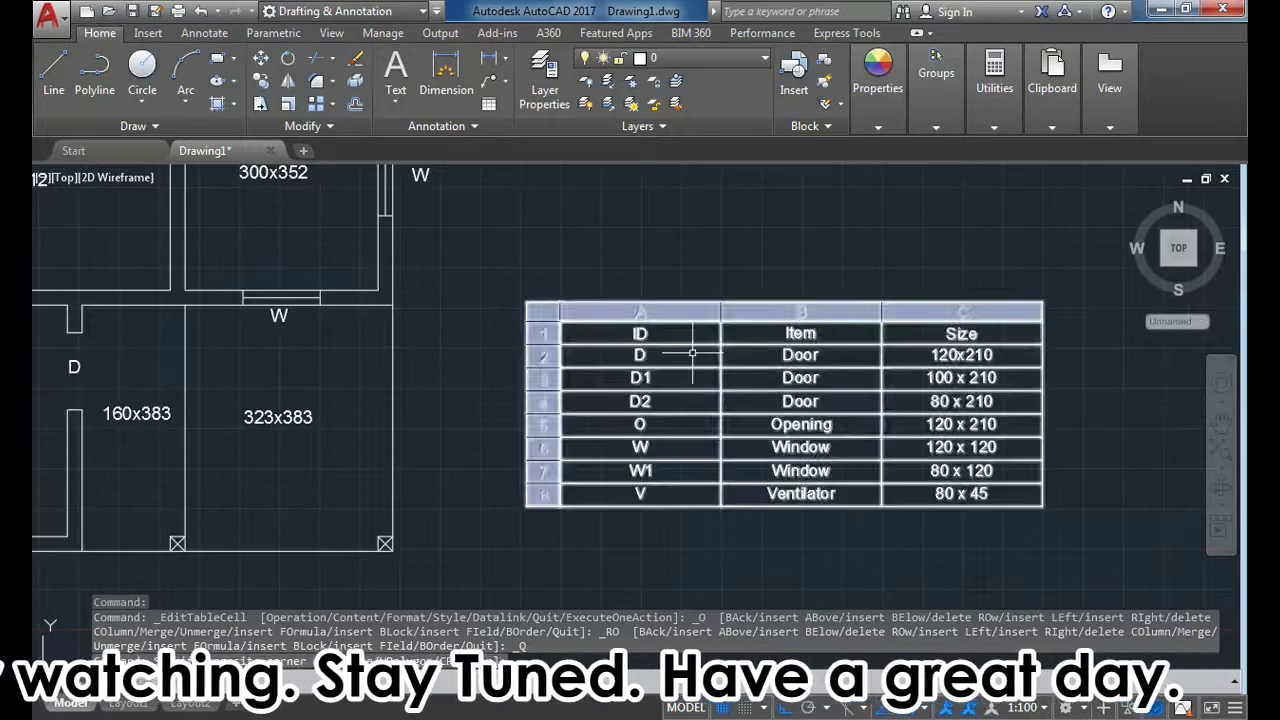
left_click(720, 344)
left_click(720, 344)
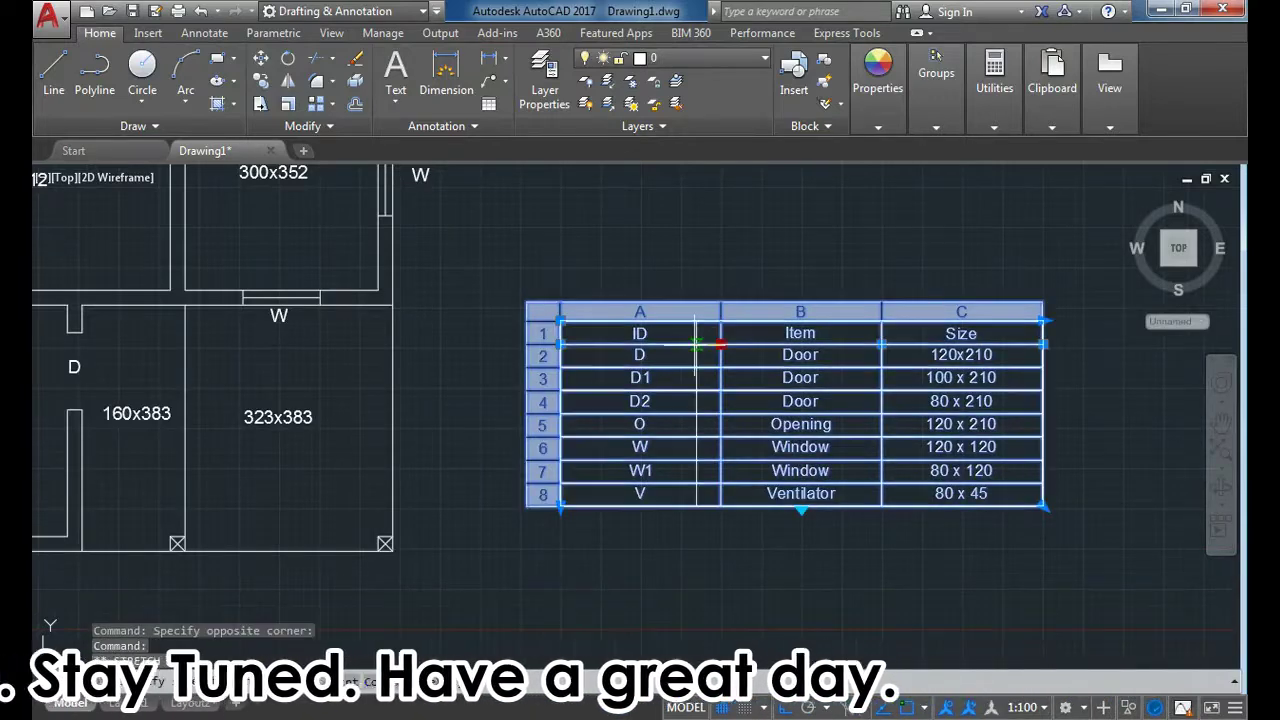
left_click(640, 343)
left_click(881, 343)
left_click(782, 343)
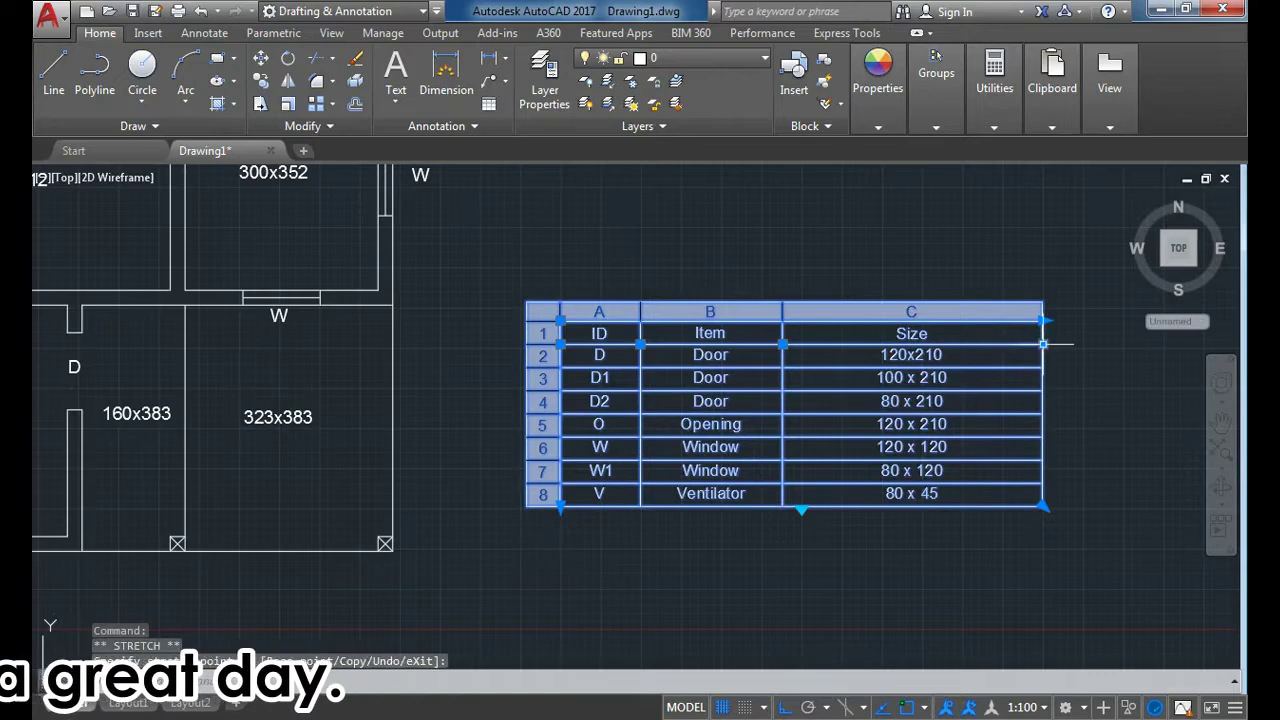
left_click(1043, 343)
left_click(929, 356)
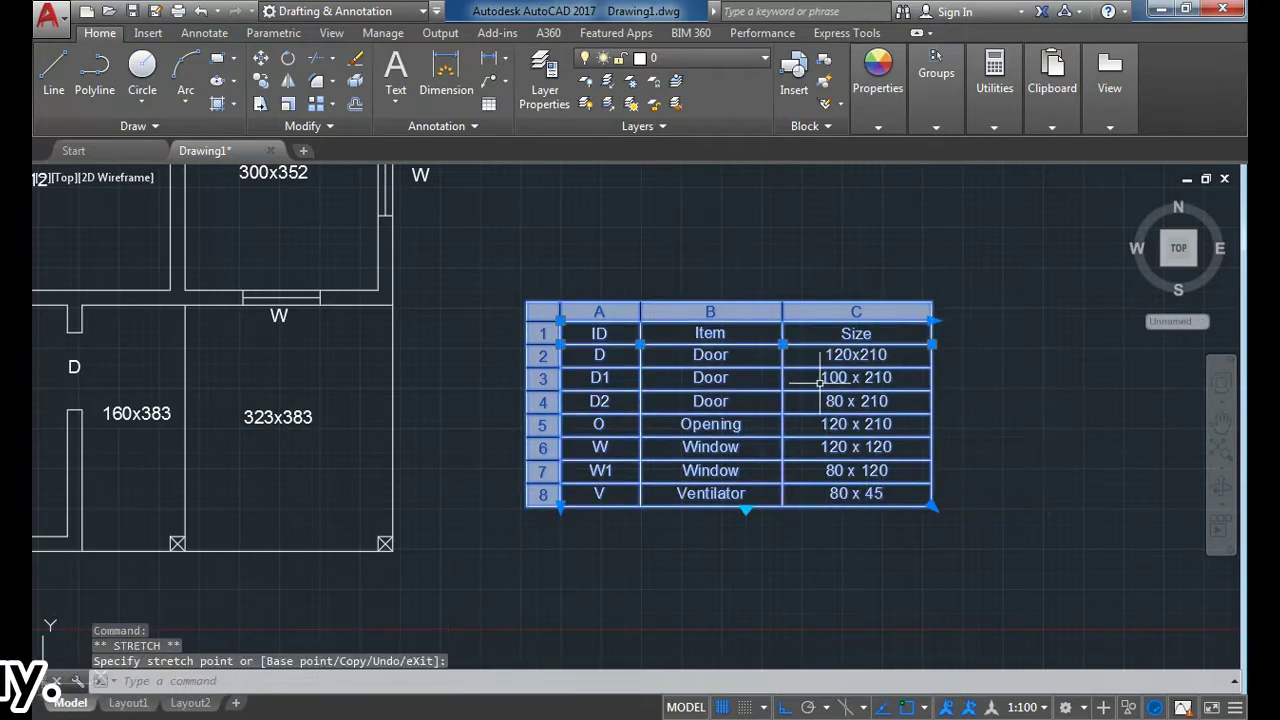
left_click(762, 344)
Step: Zoom out to show the full floor plan together with the compact schedule
key("Escape")
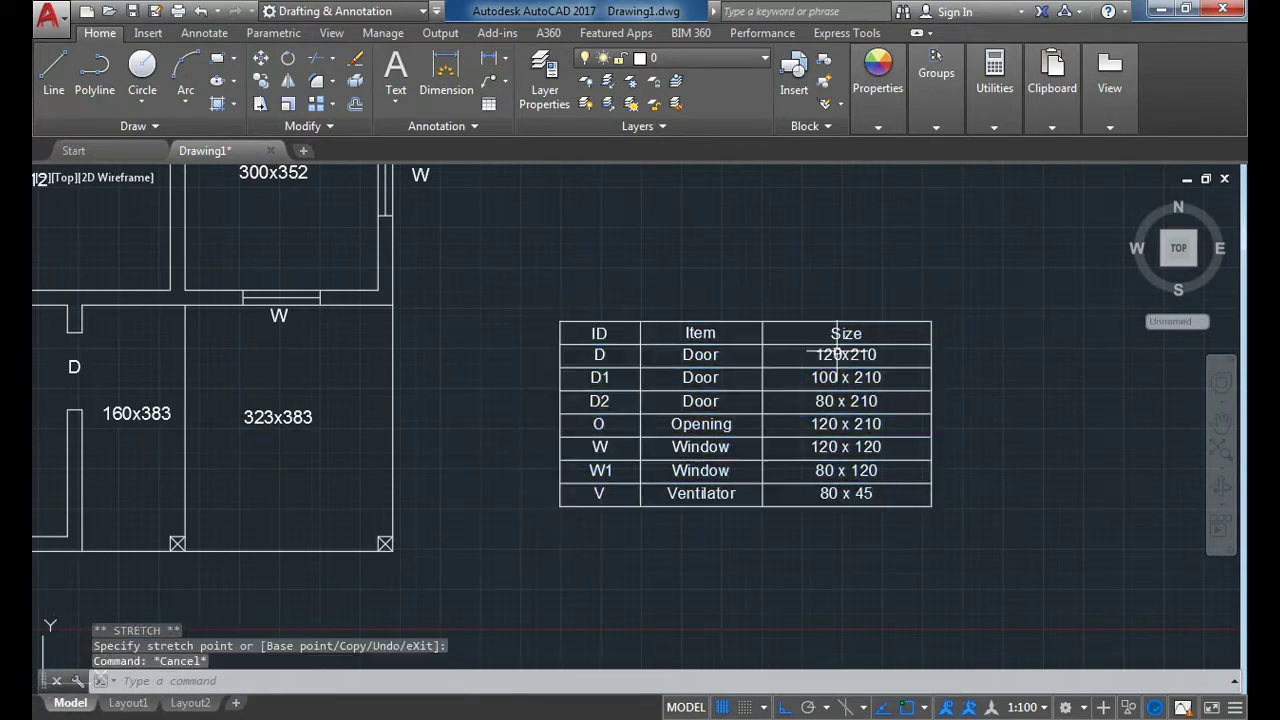
left_click(945, 325)
left_click(905, 355)
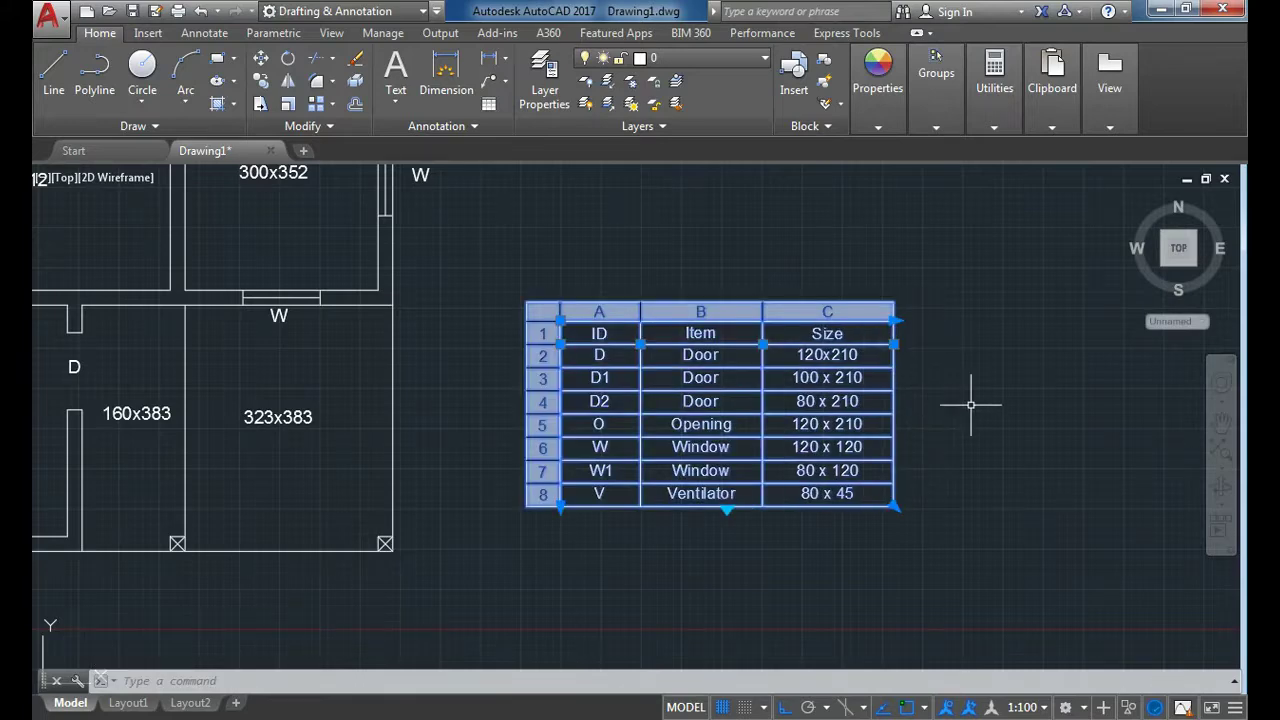
scroll(956, 407, "down", 3)
scroll(674, 286, "up", 2)
scroll(674, 286, "down", 2)
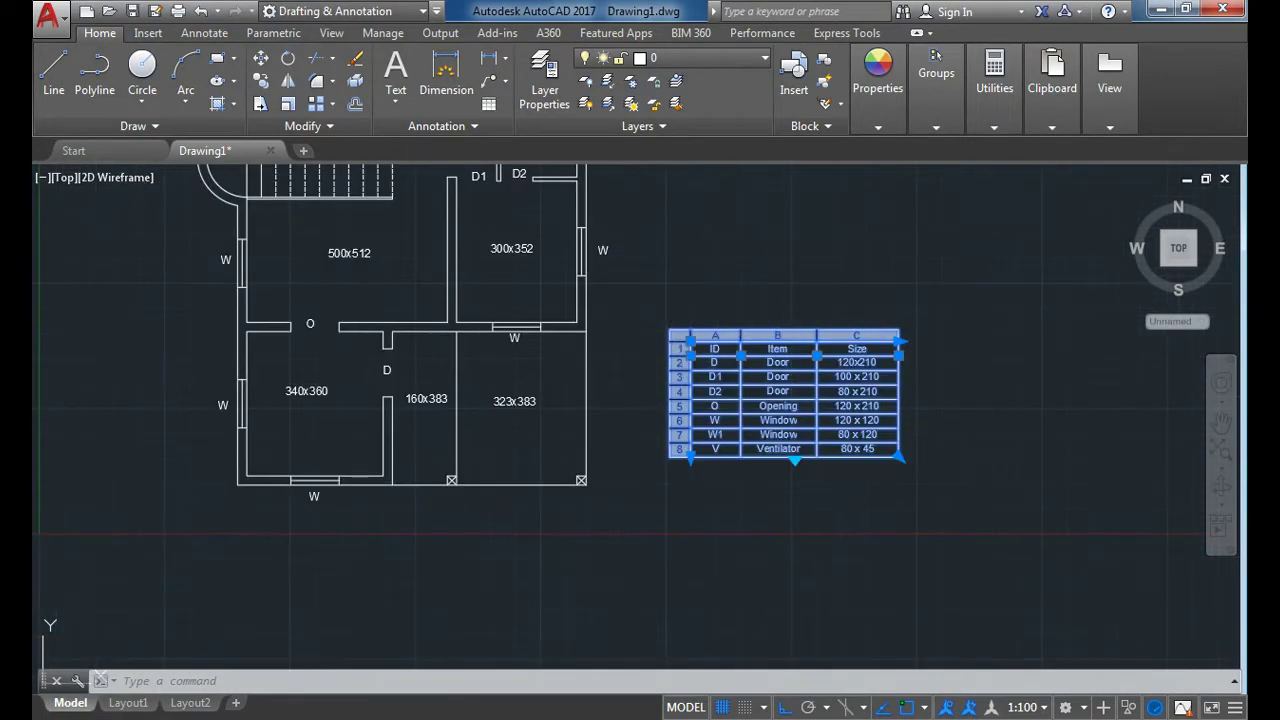
key("Escape")
scroll(734, 425, "up", 1)
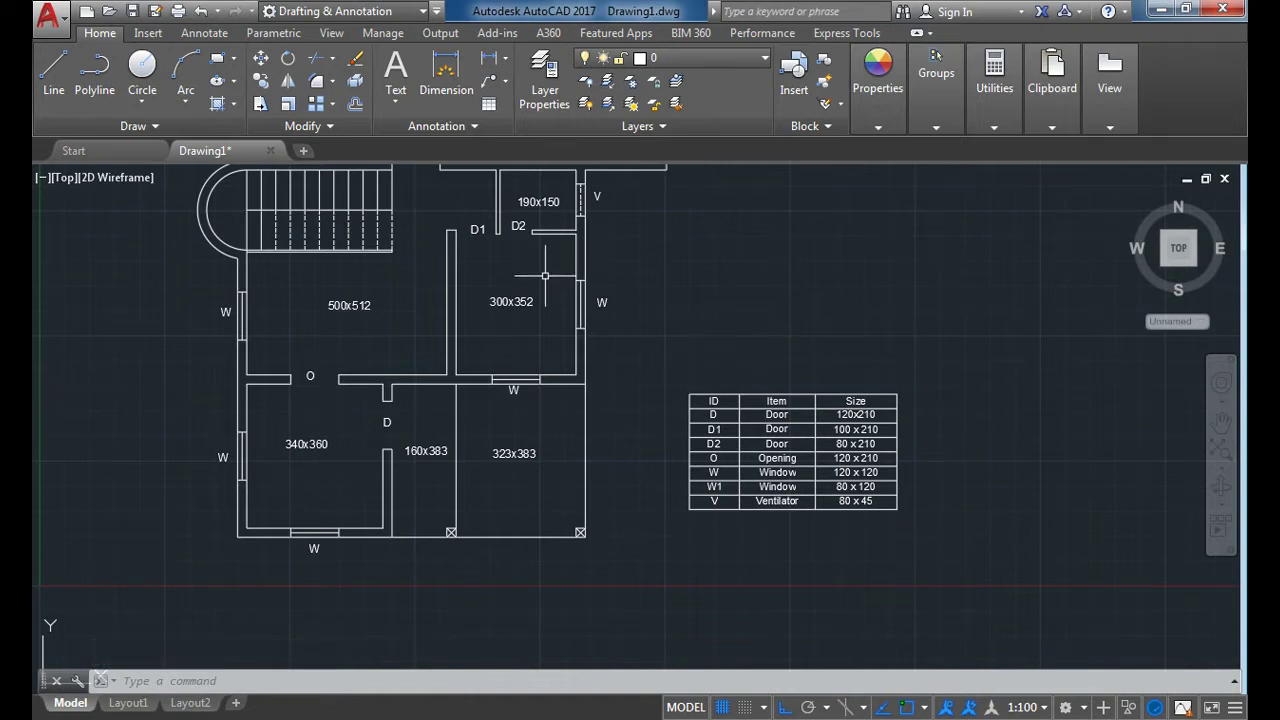
Step: Copy the 300x352 room label above the table and retype it as 'Specifications:'
key("ctrl+c")
key("ctrl+v")
scroll(730, 345, "up", 3)
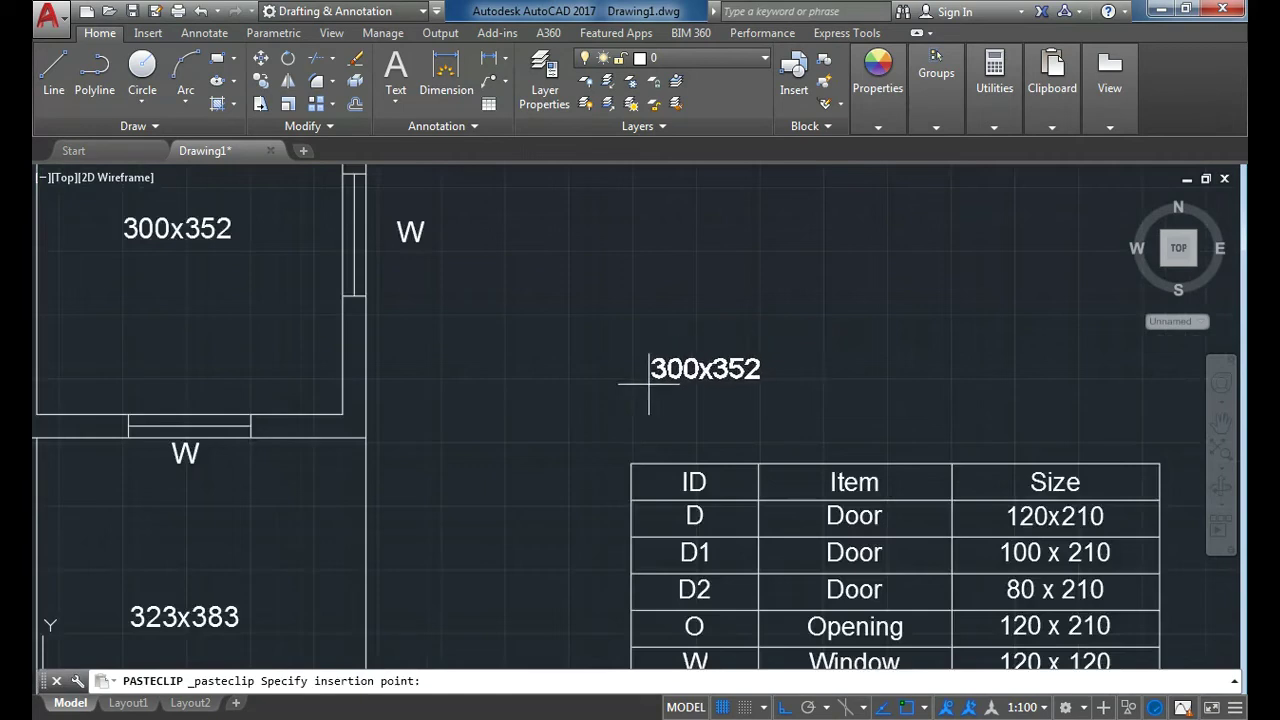
left_click(529, 408)
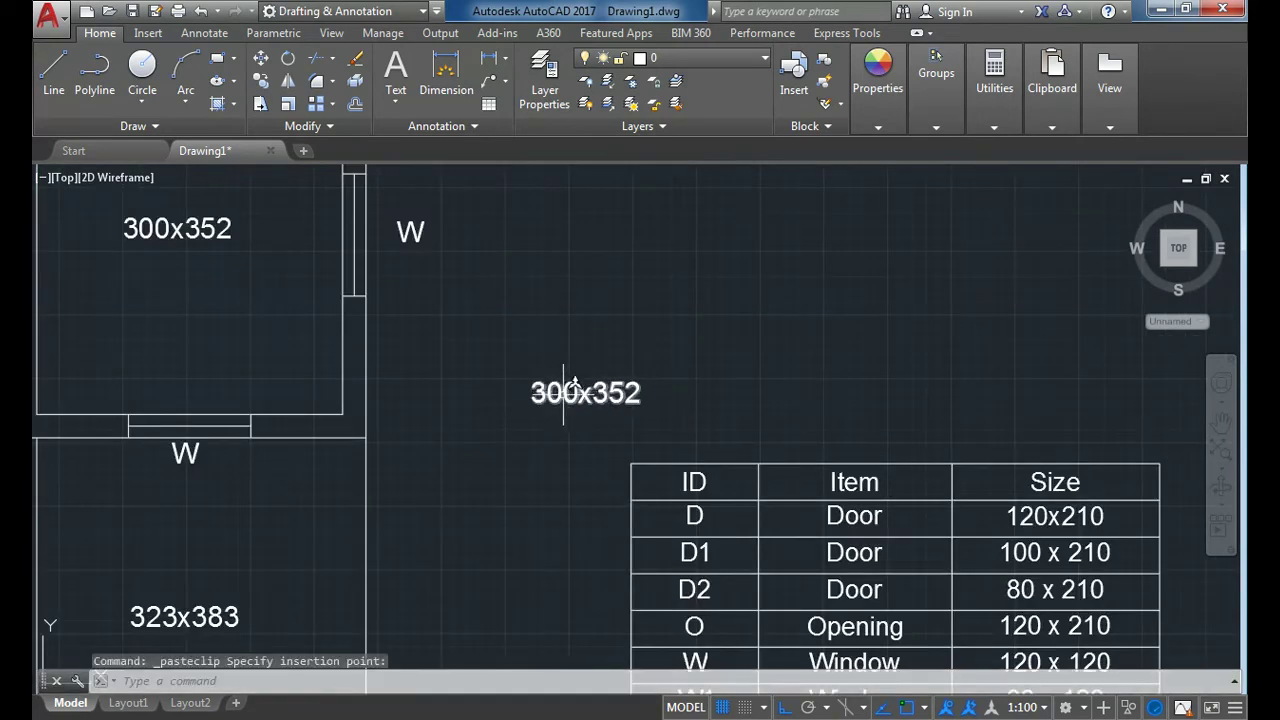
double_click(566, 398)
type("Specifications:")
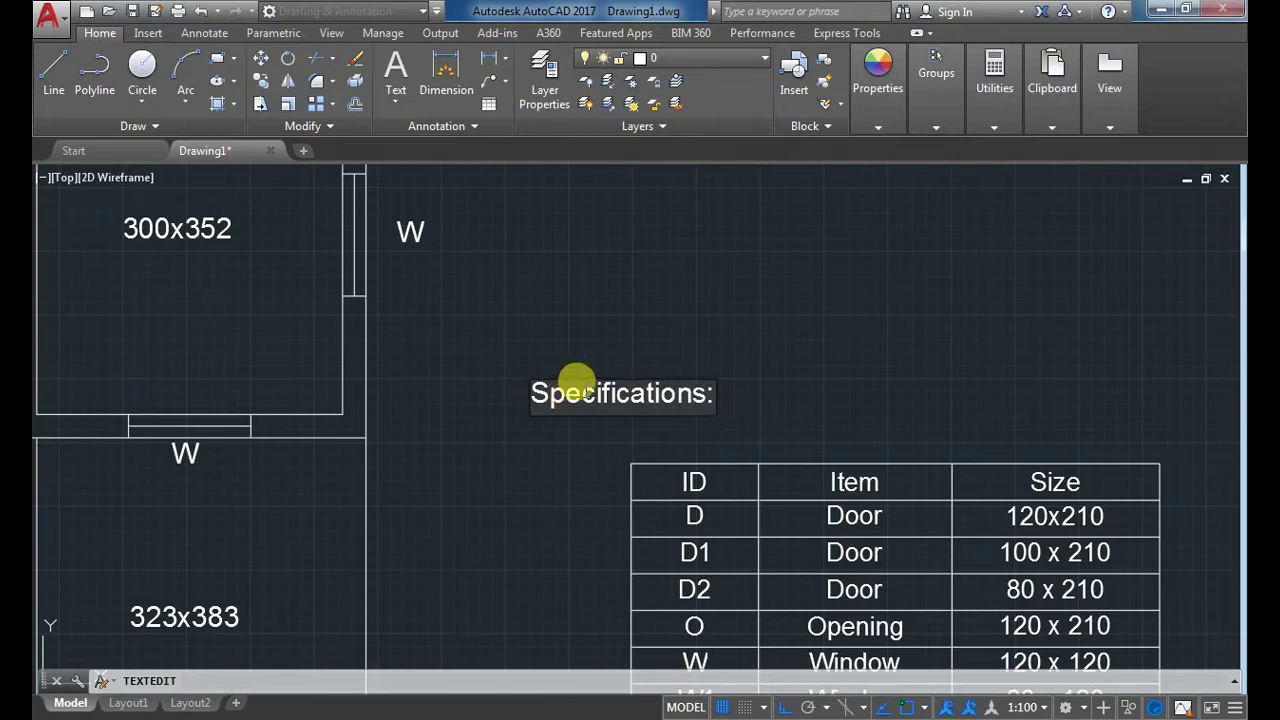
left_click(736, 390)
key("Escape")
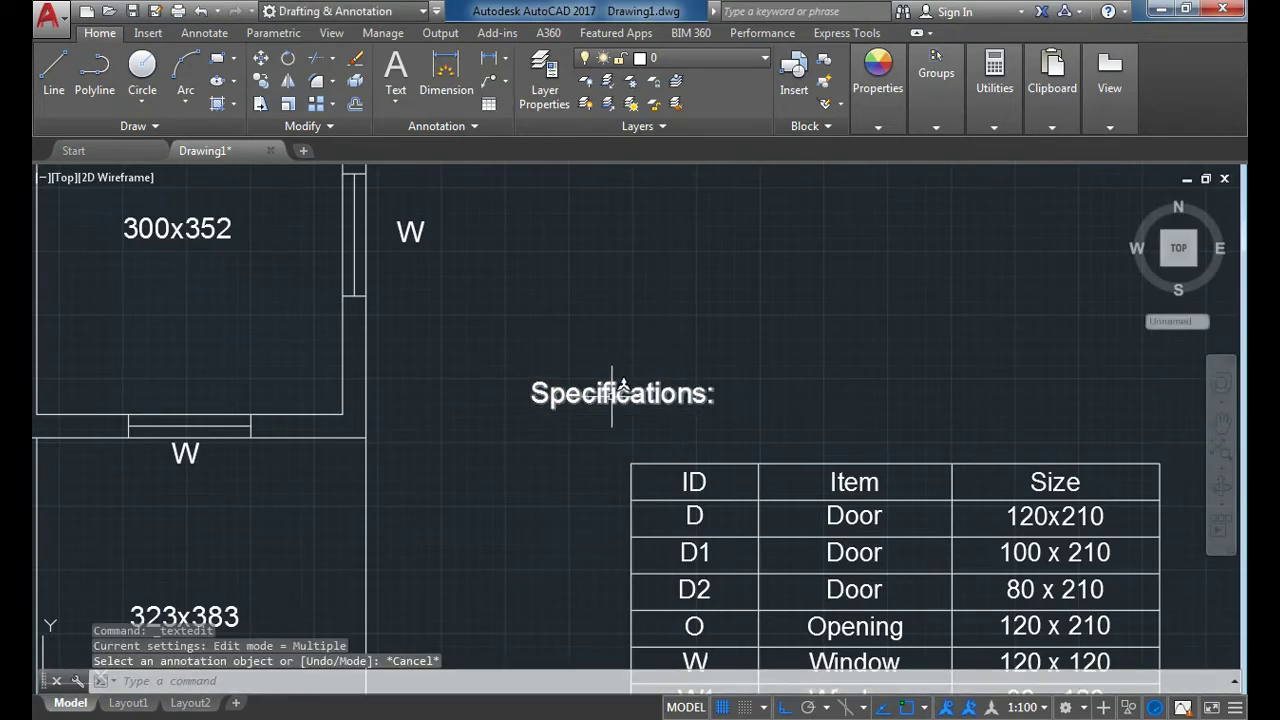
scroll(640, 347, "down", 2)
key("Escape")
scroll(590, 315, "down", 2)
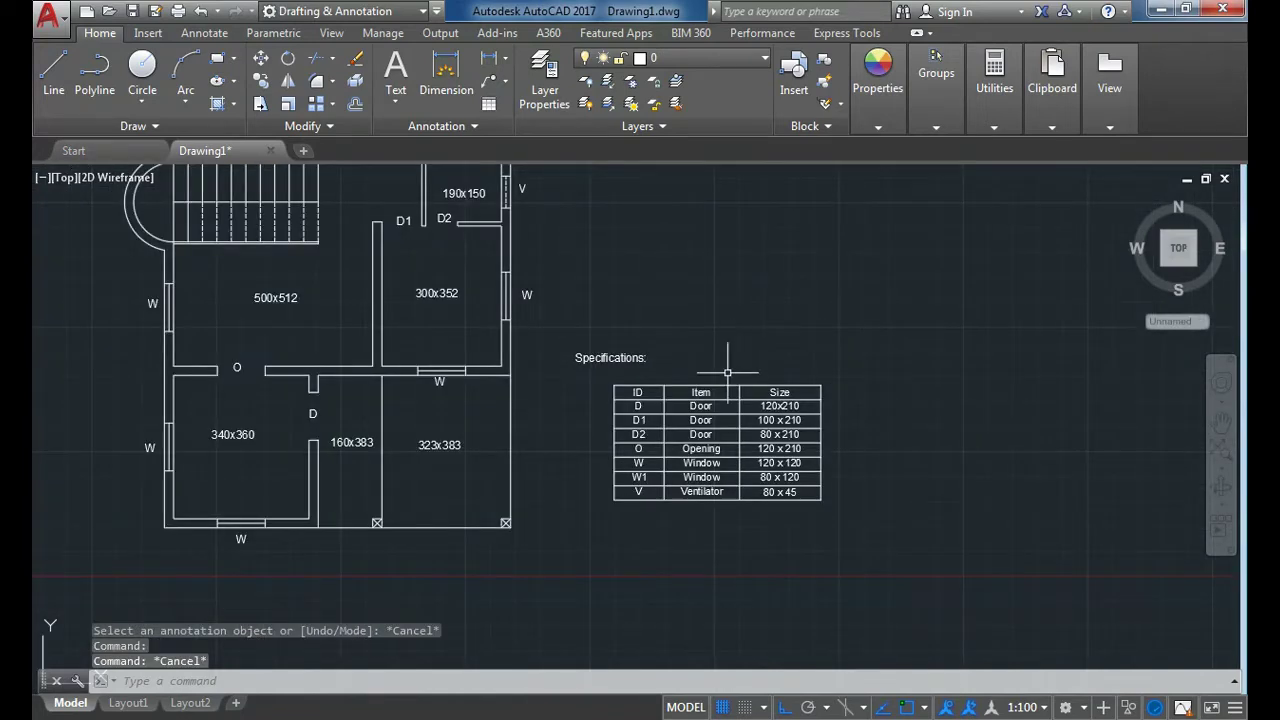
Step: Paste a label below the table and edit it to 'Note: All dimensions are in cm, Main Wall thickness - 23 cm'
key("ctrl+v")
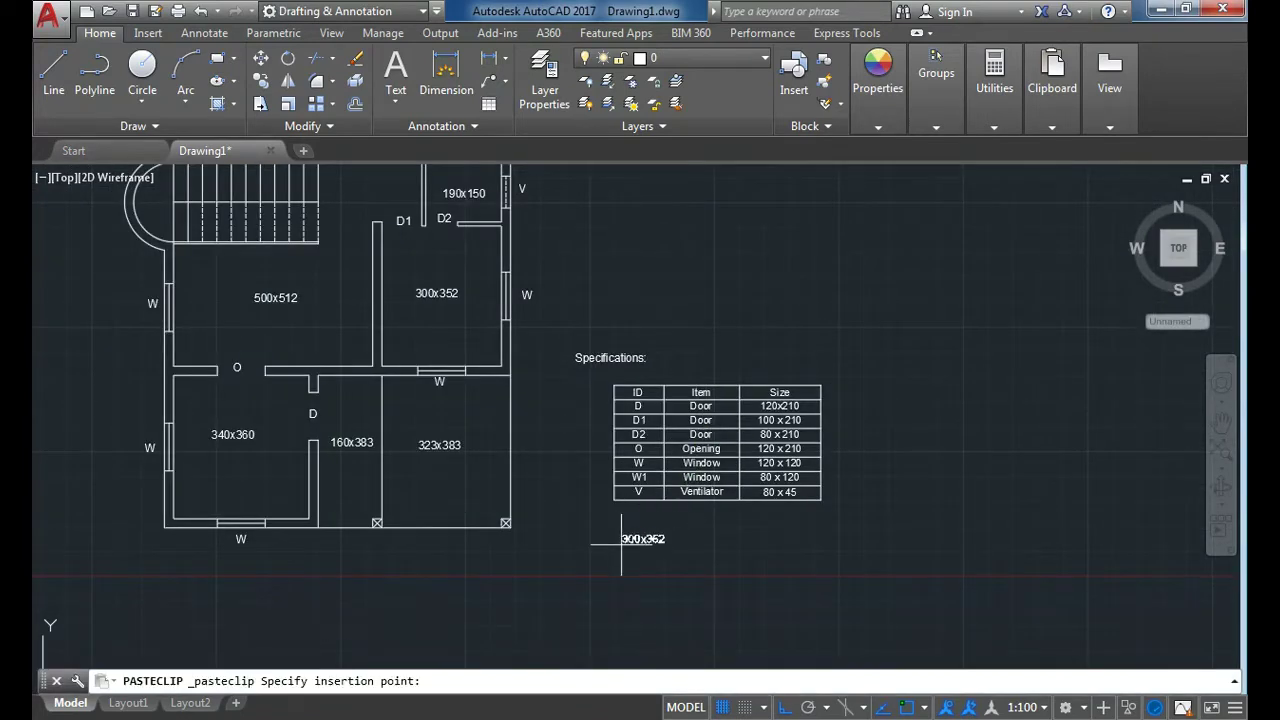
scroll(631, 514, "up", 4)
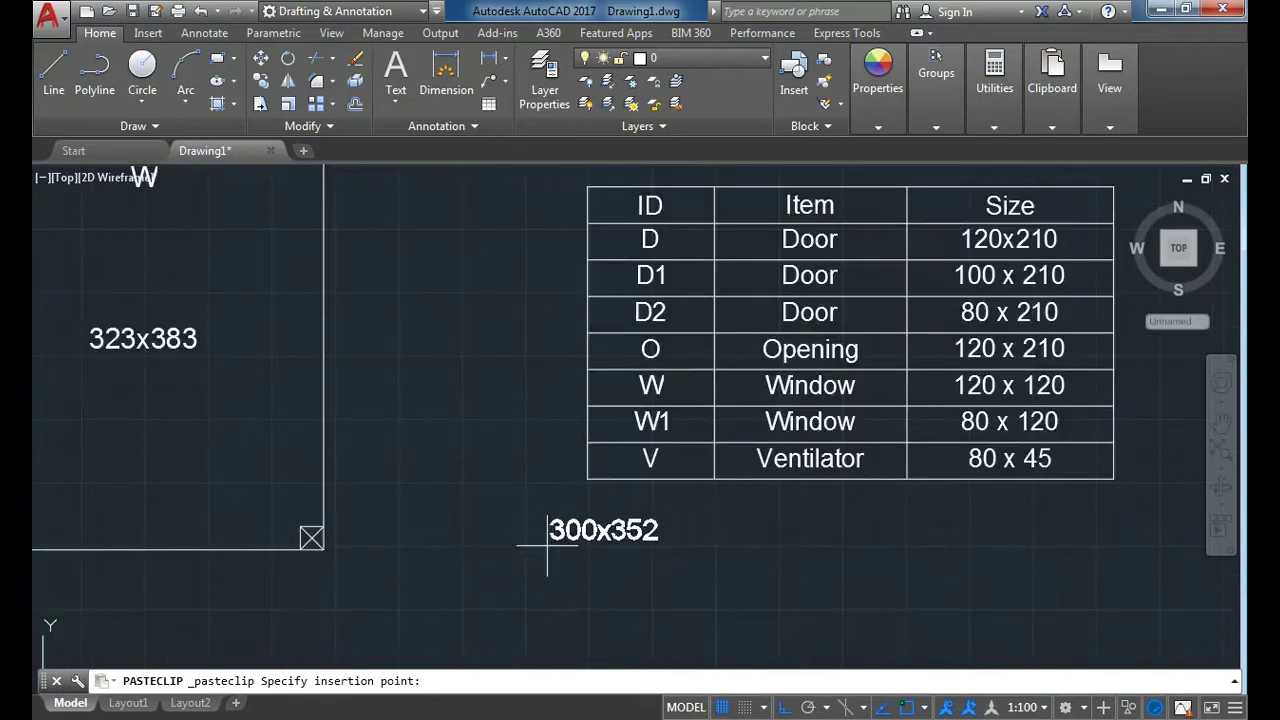
left_click(483, 545)
double_click(514, 543)
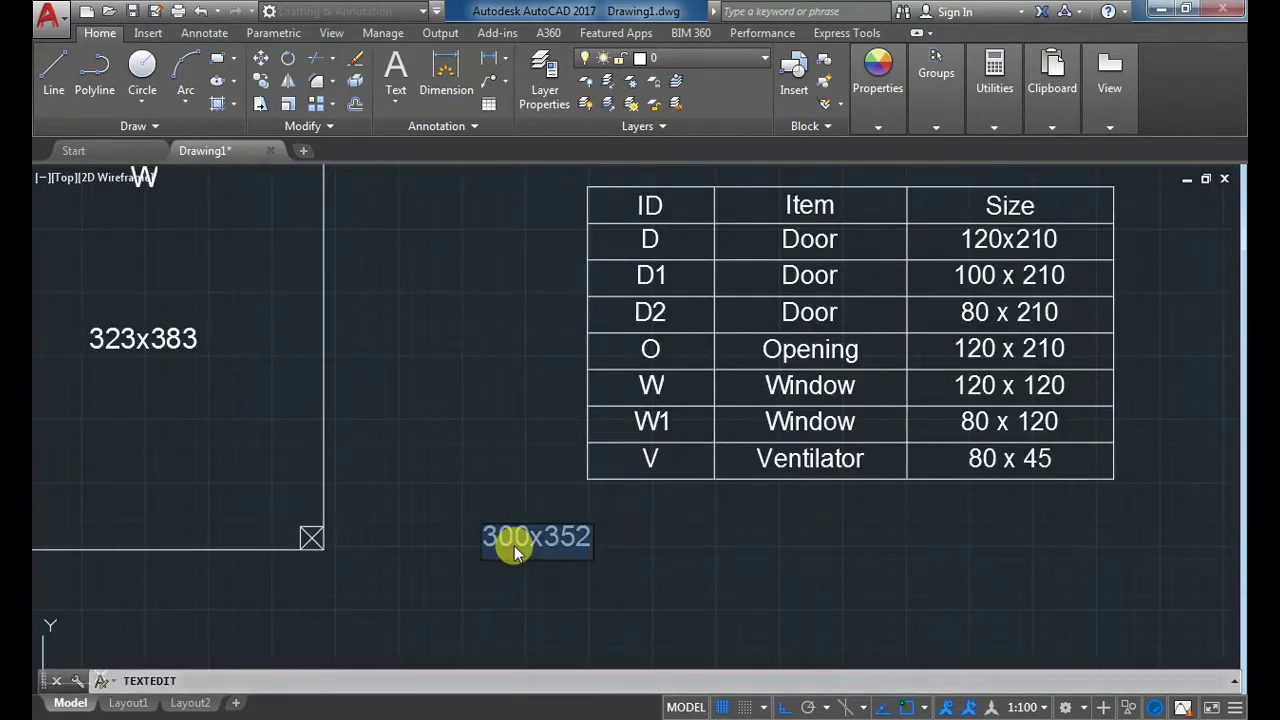
type("Note: A")
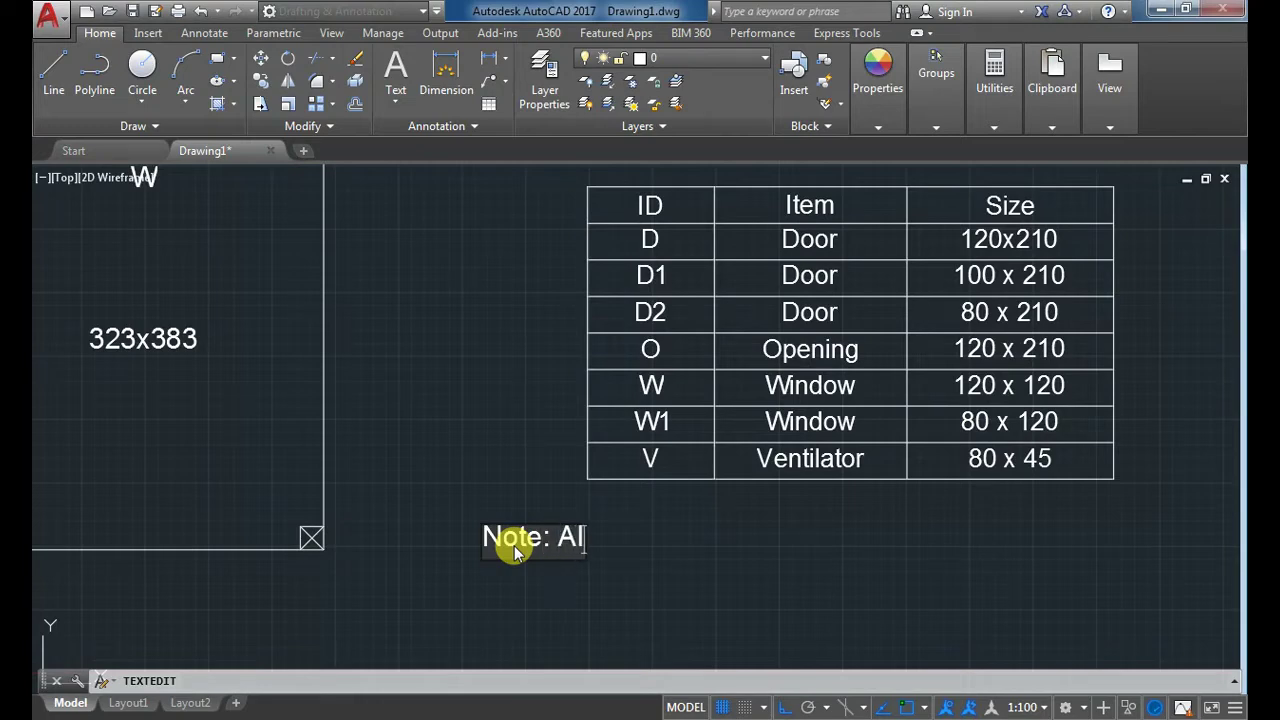
type("l dimensi")
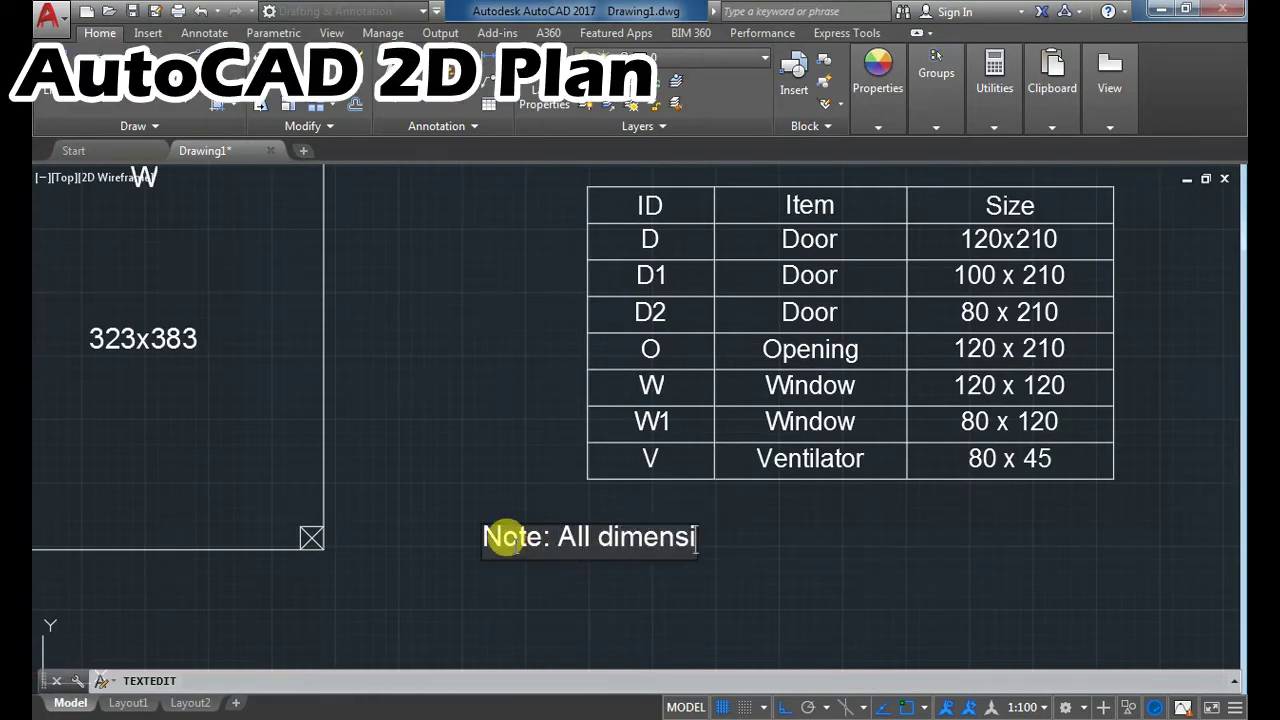
type("ons are in mm")
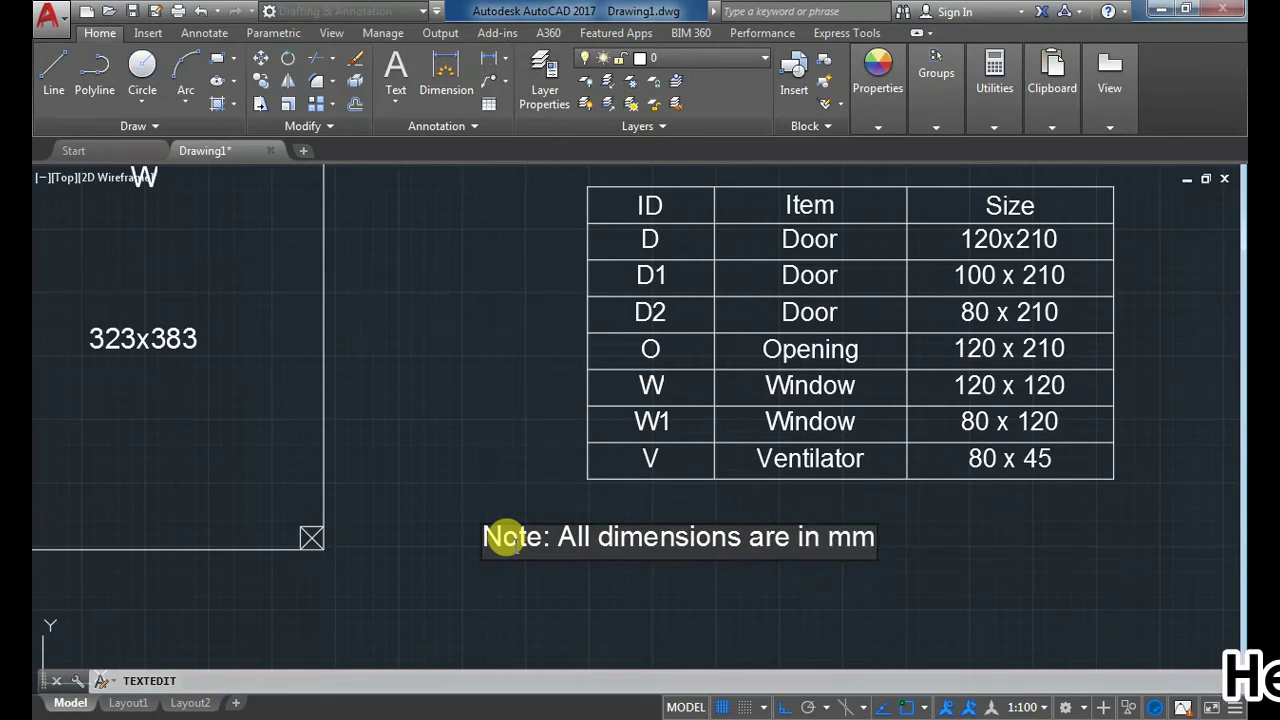
type("cm")
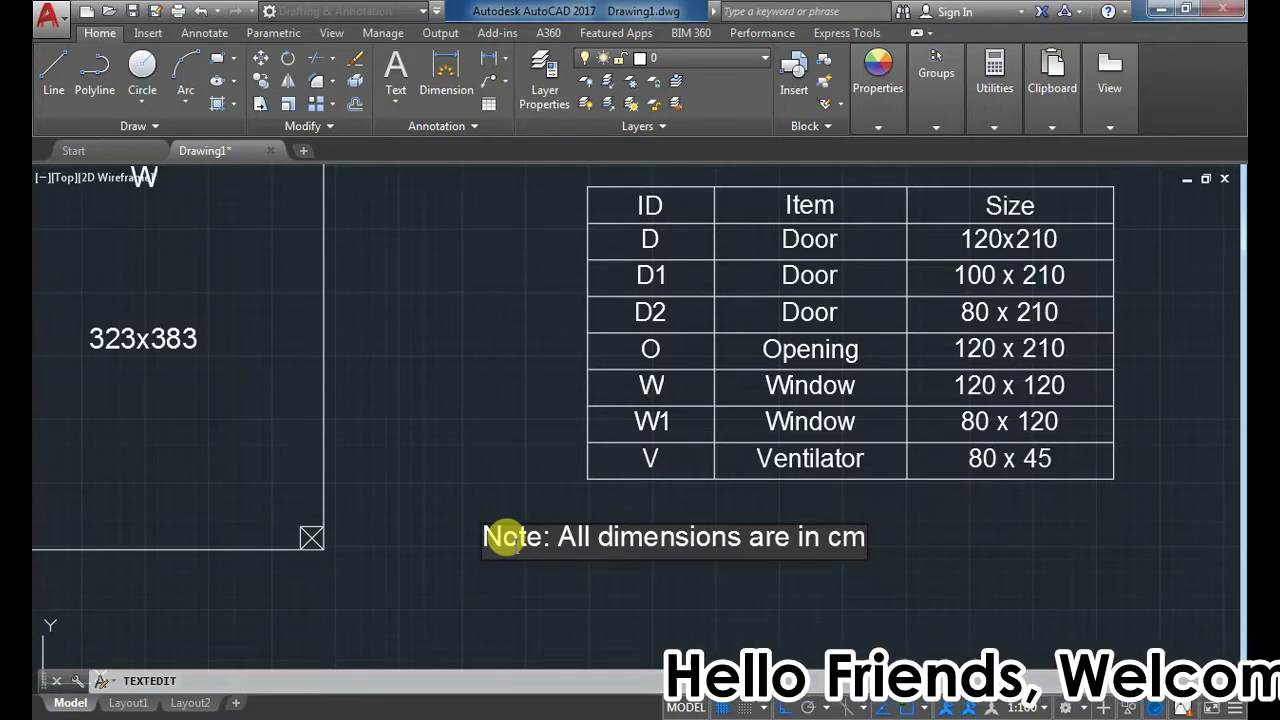
type(", Main")
type("ALL")
key("BackSpace")
key("BackSpace")
key("BackSpace")
type("all t")
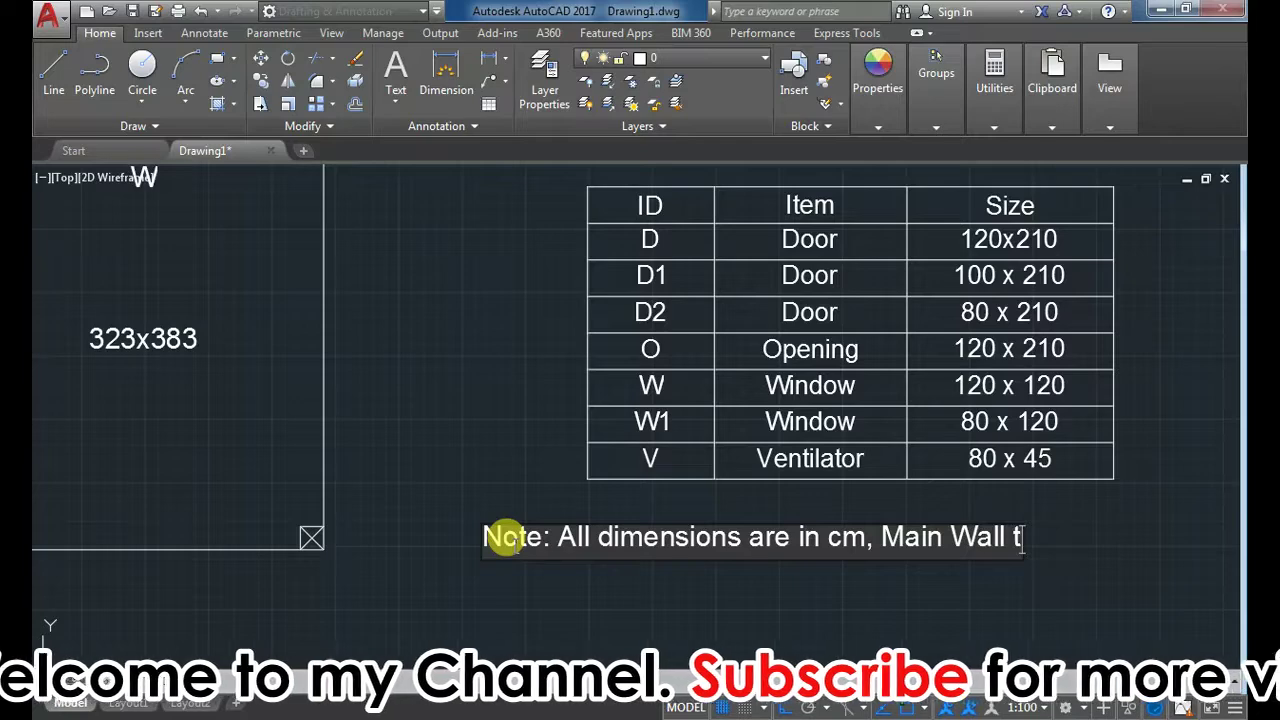
type("hickness")
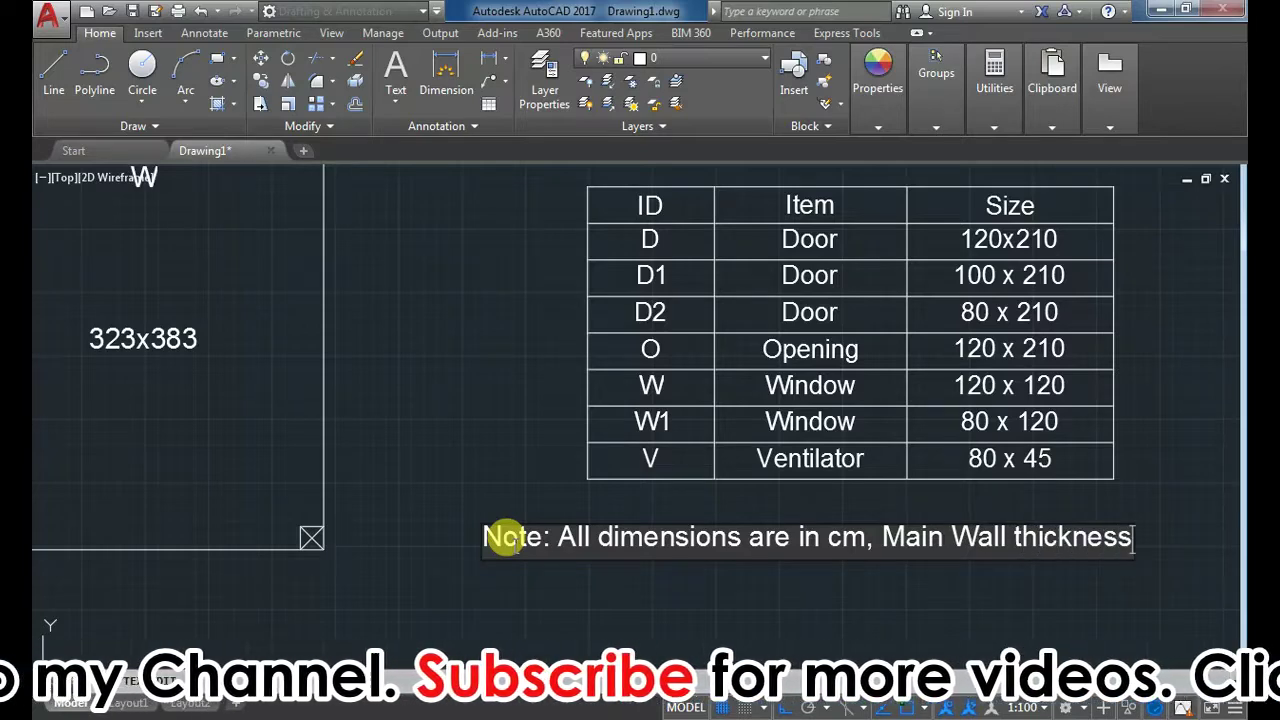
type(" - 23 cm")
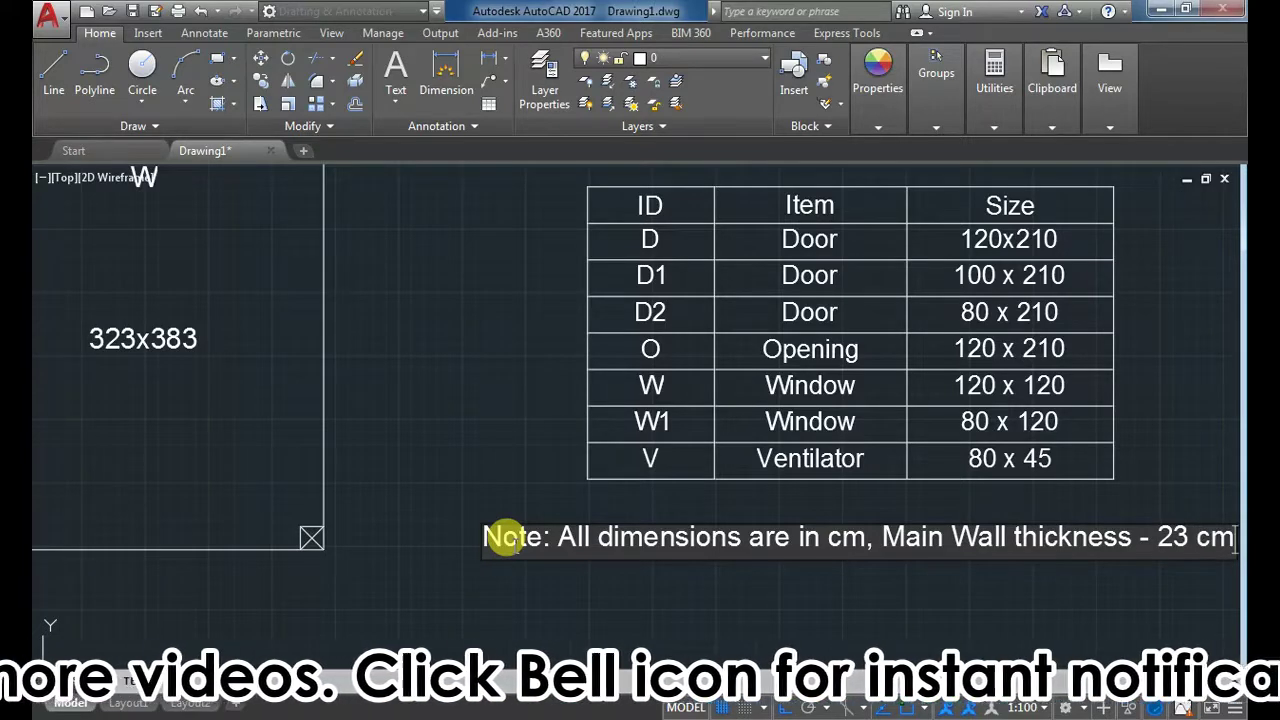
left_click(252, 517)
Step: Append ', Partition Wall thickness - 10 cm' after '23 cm' in the note
scroll(252, 517, "down", 6)
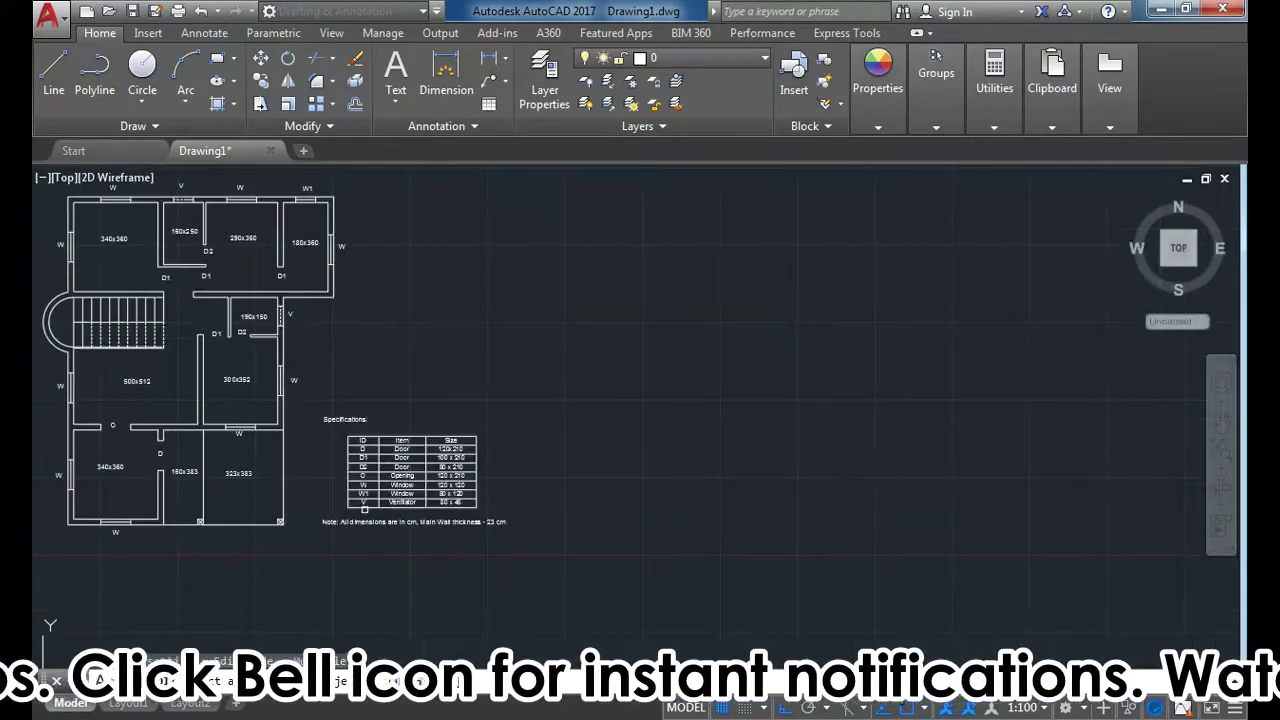
scroll(330, 520, "up", 6)
key("Escape")
key("Return")
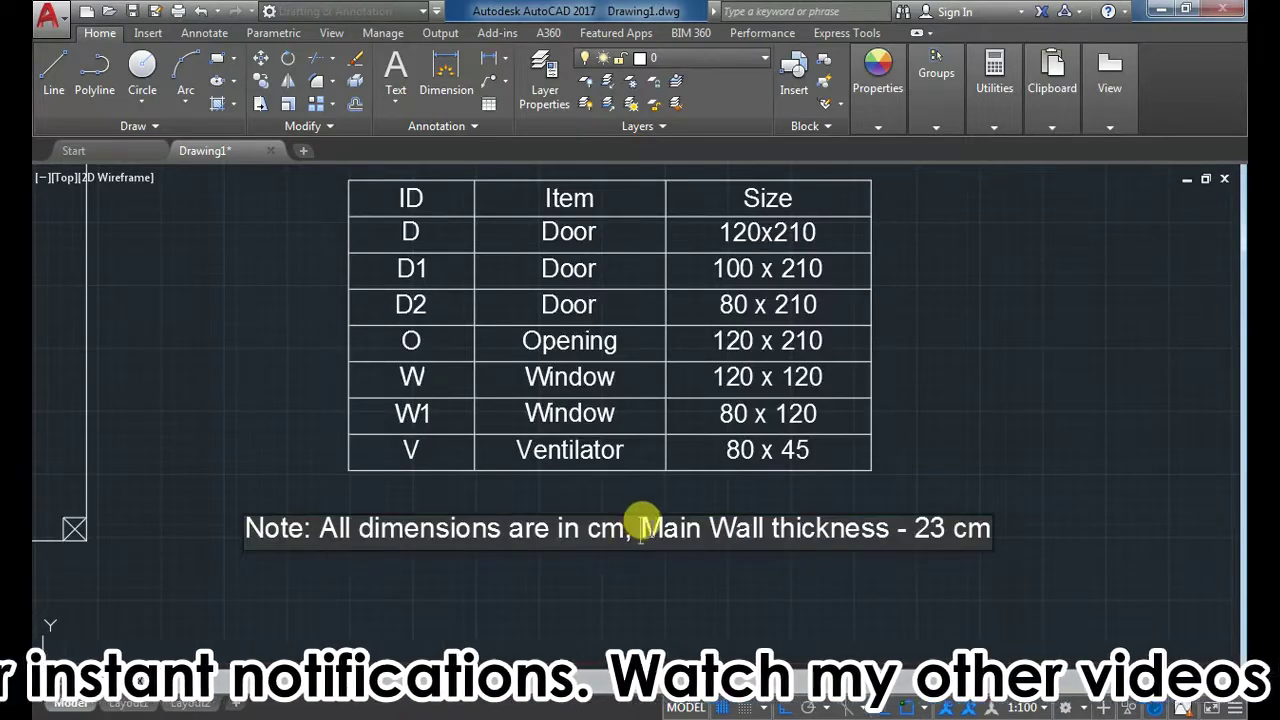
key("Return")
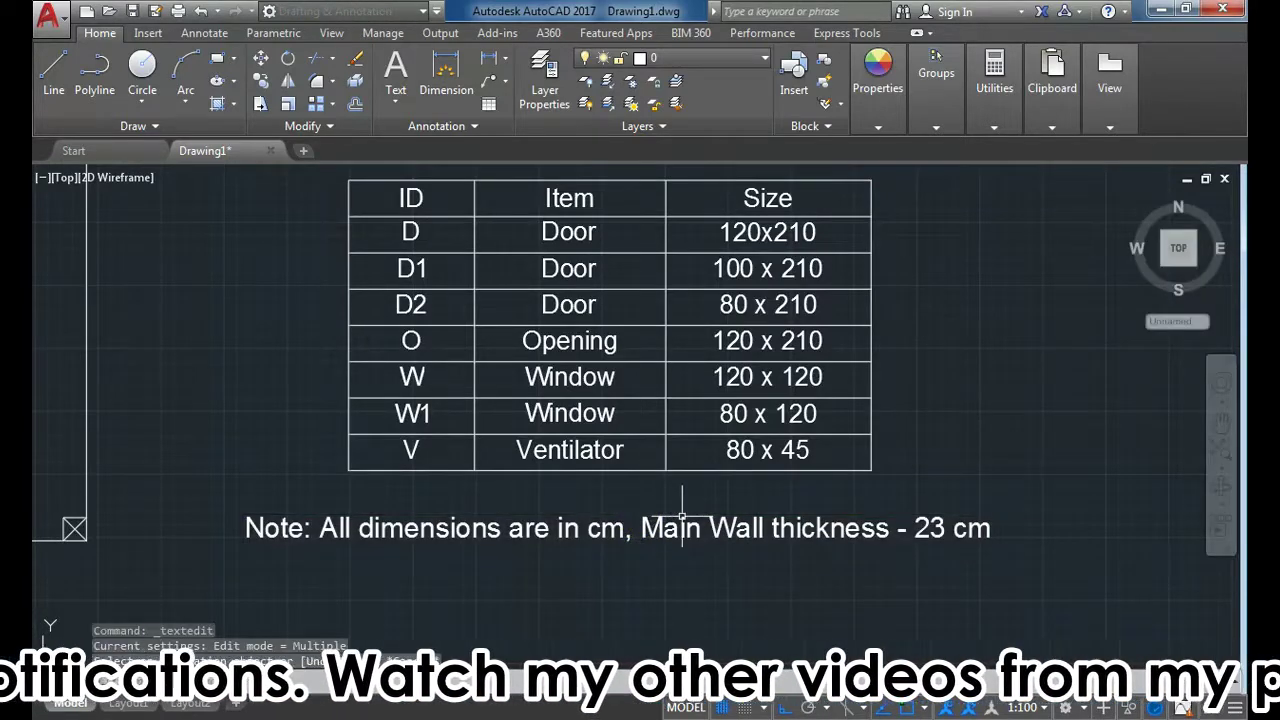
double_click(662, 522)
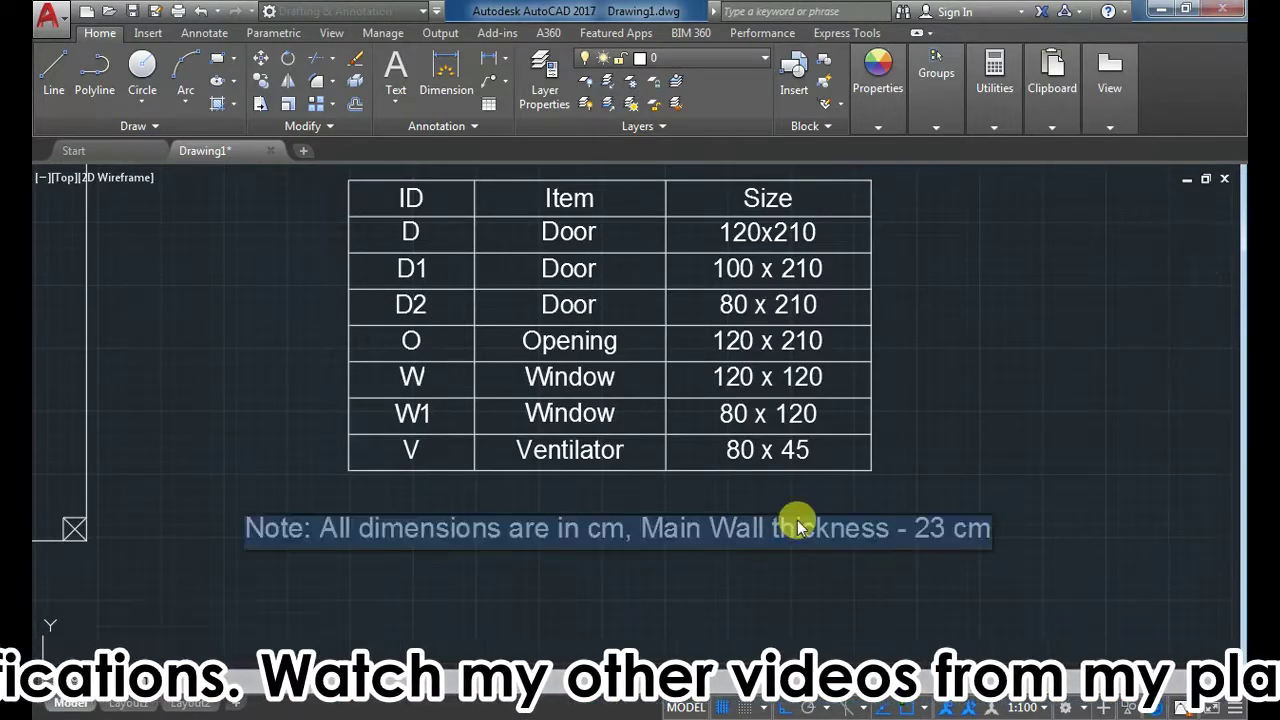
left_click(985, 525)
type(", ")
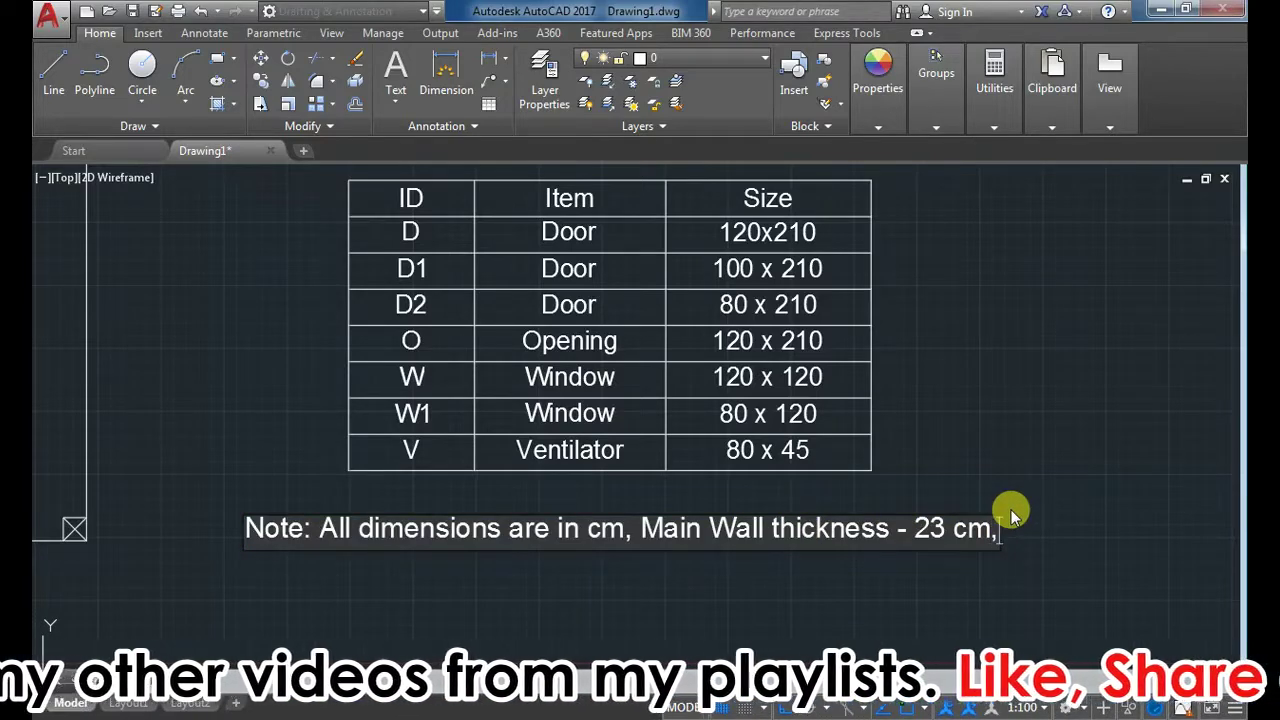
type("Inner")
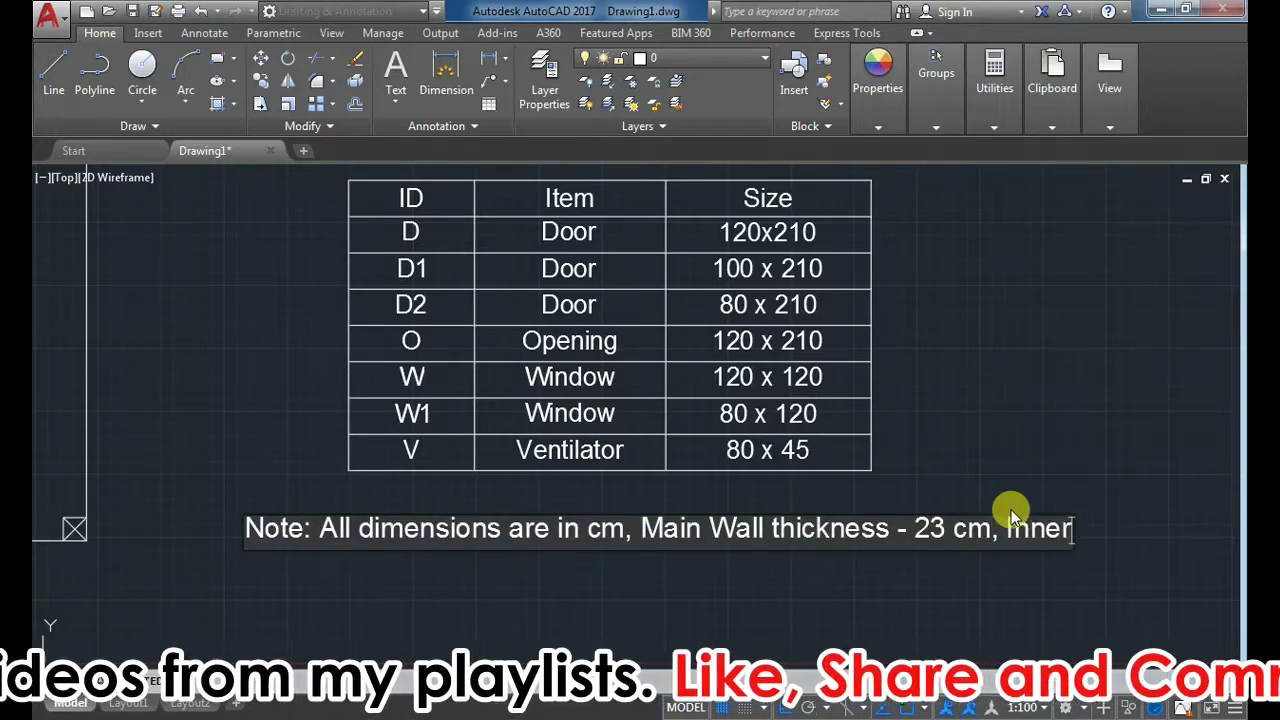
type(" Wall")
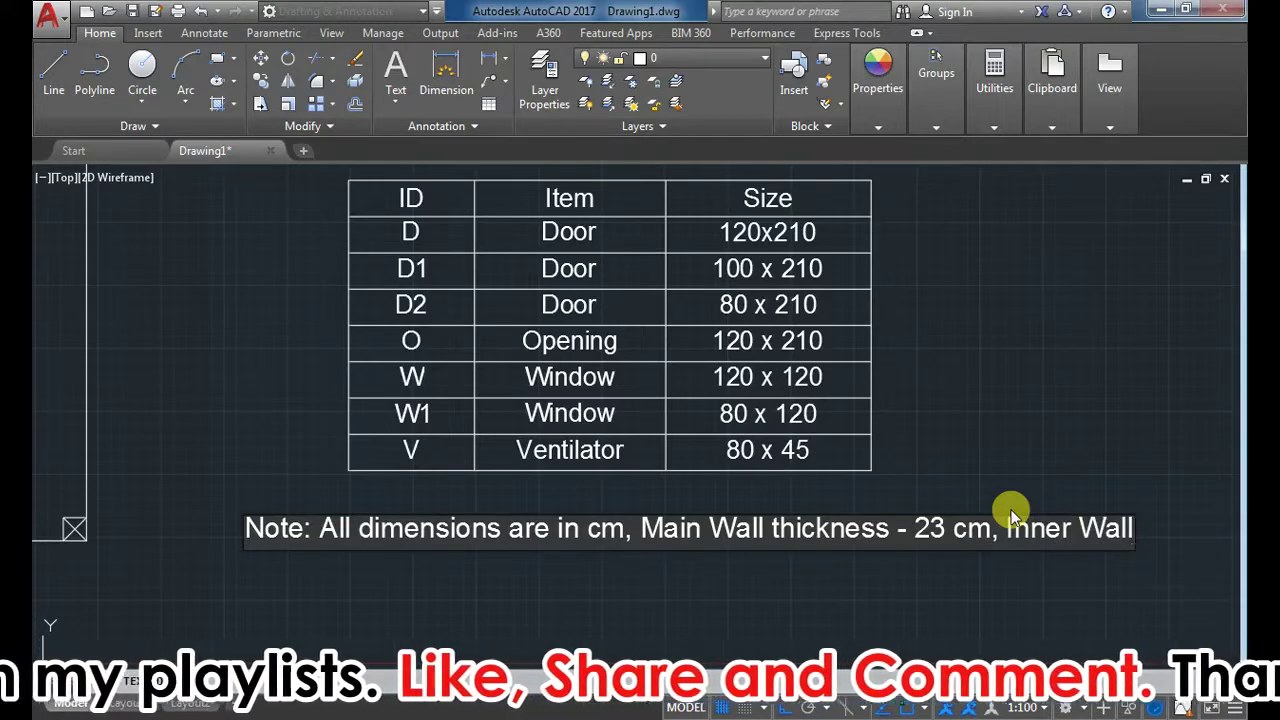
key("BackSpace")
key("BackSpace")
key("BackSpace")
key("BackSpace")
key("BackSpace")
key("BackSpace")
key("BackSpace")
key("BackSpace")
key("BackSpace")
type("Part")
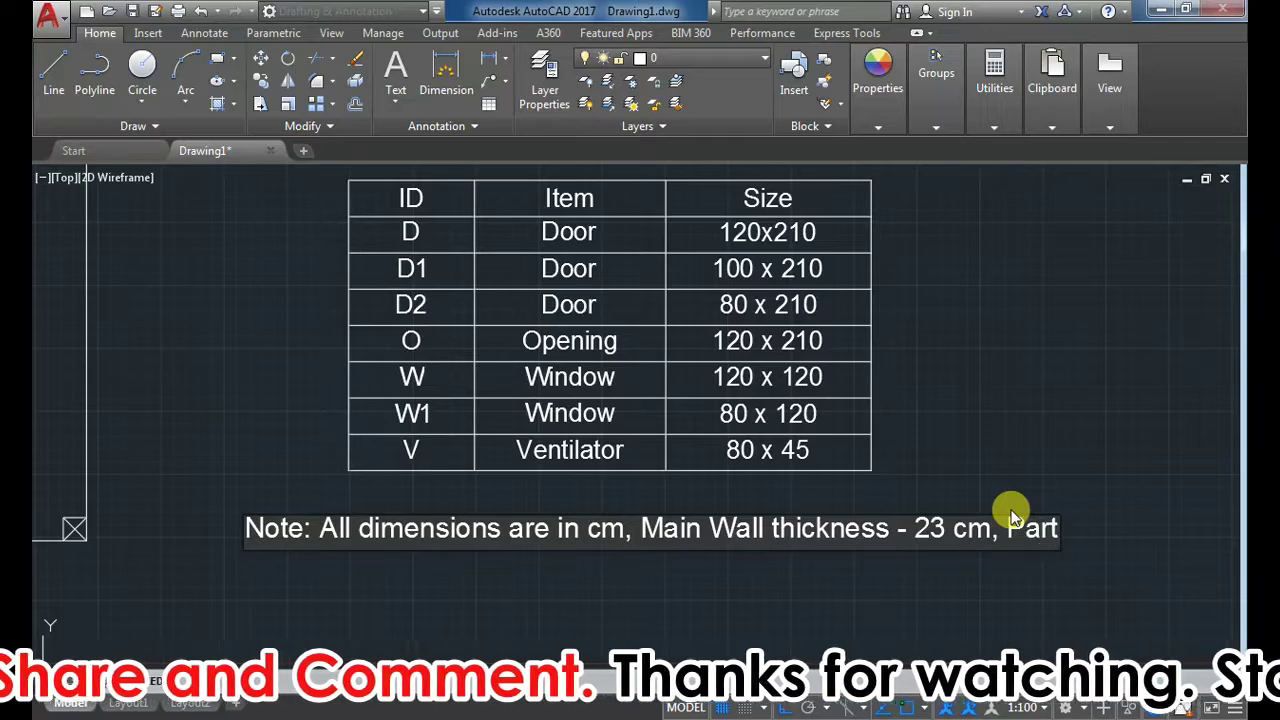
type("ition wa")
key("BackSpace")
key("BackSpace")
type("Wall thickness - 10 cm")
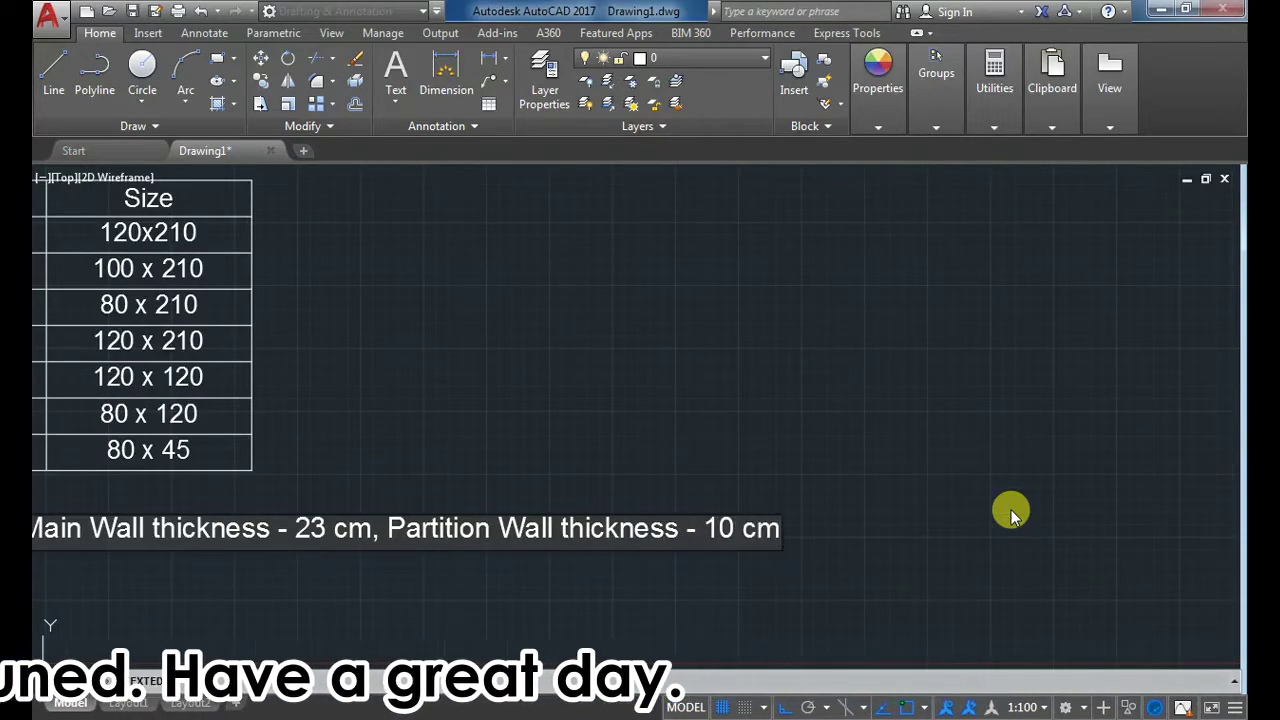
Step: Finish editing the wall-thickness note beneath the specifications table
left_click(898, 505)
scroll(898, 505, "down", 4)
scroll(619, 518, "up", 2)
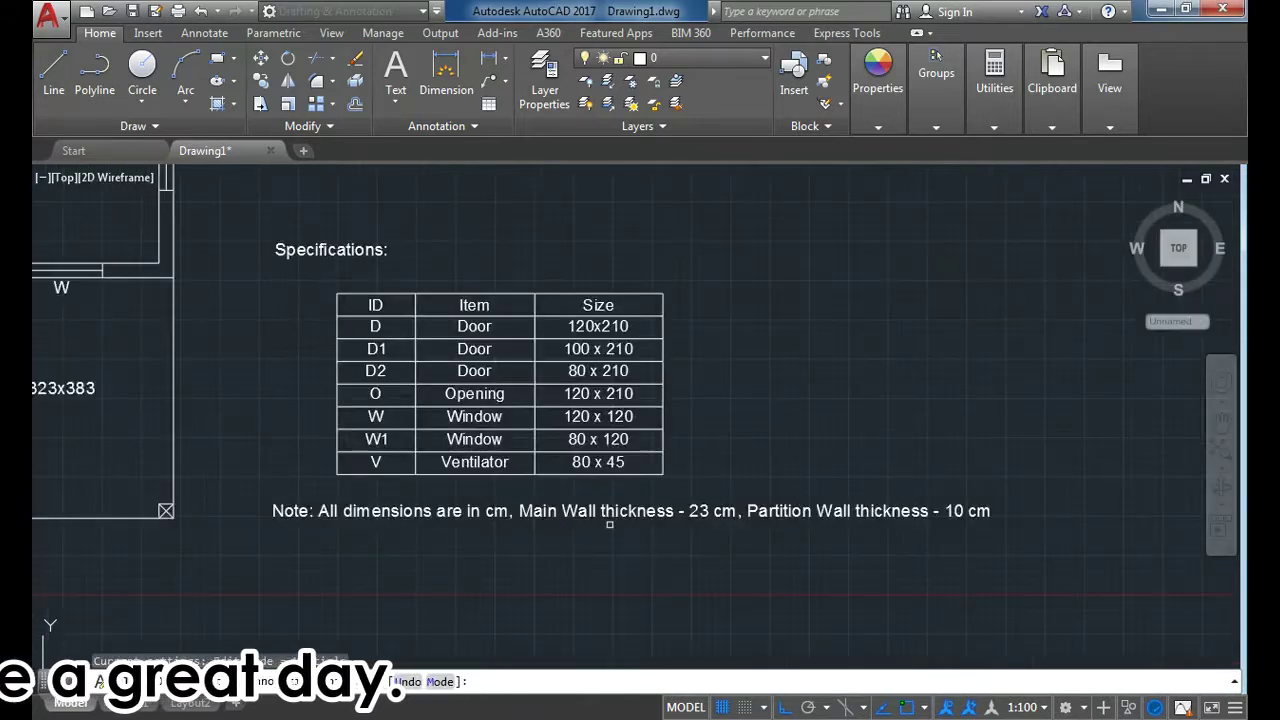
Step: Select the note and grab its grip to move it, then cancel the move
double_click(546, 513)
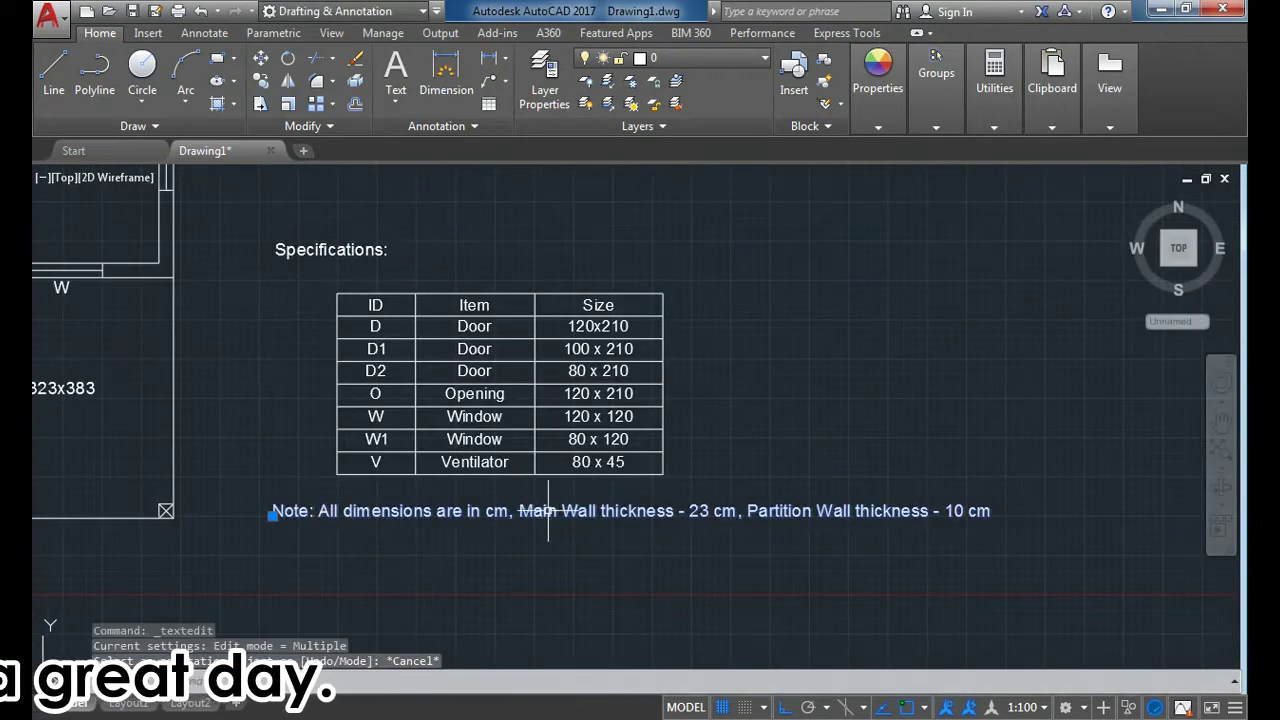
left_click(272, 515)
scroll(272, 515, "down", 4)
scroll(300, 543, "up", 4)
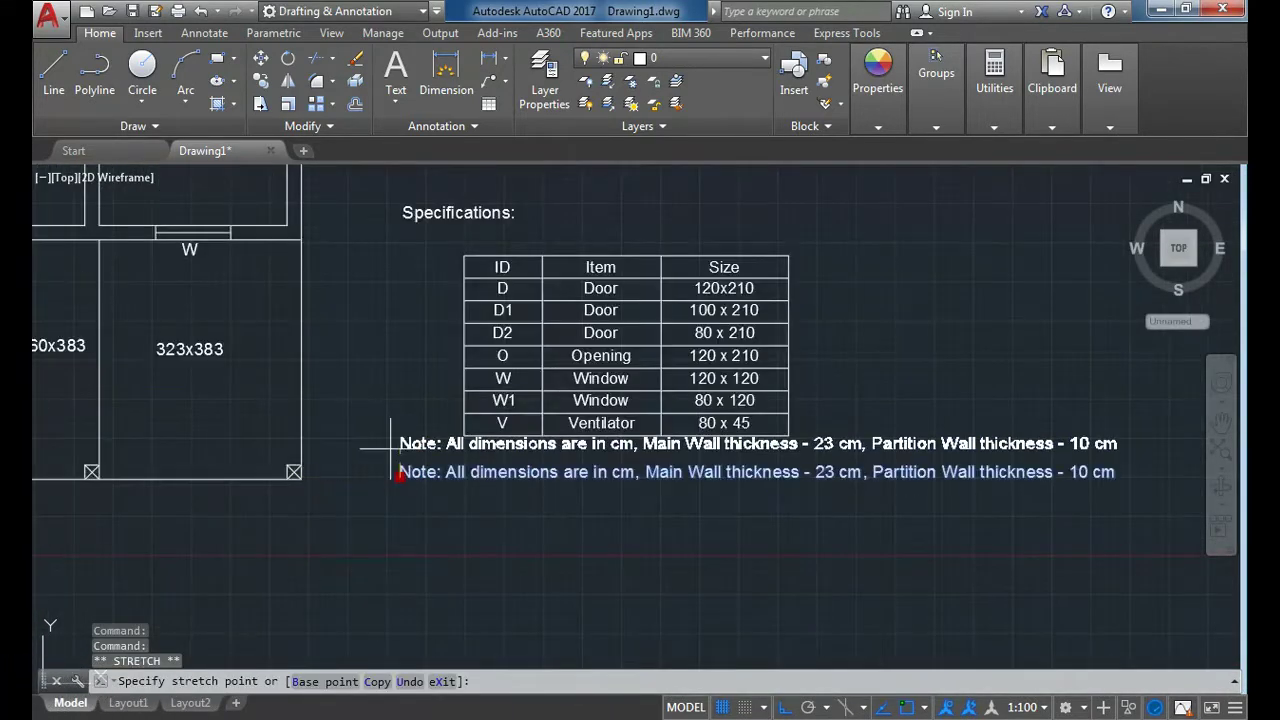
scroll(390, 448, "up", 4)
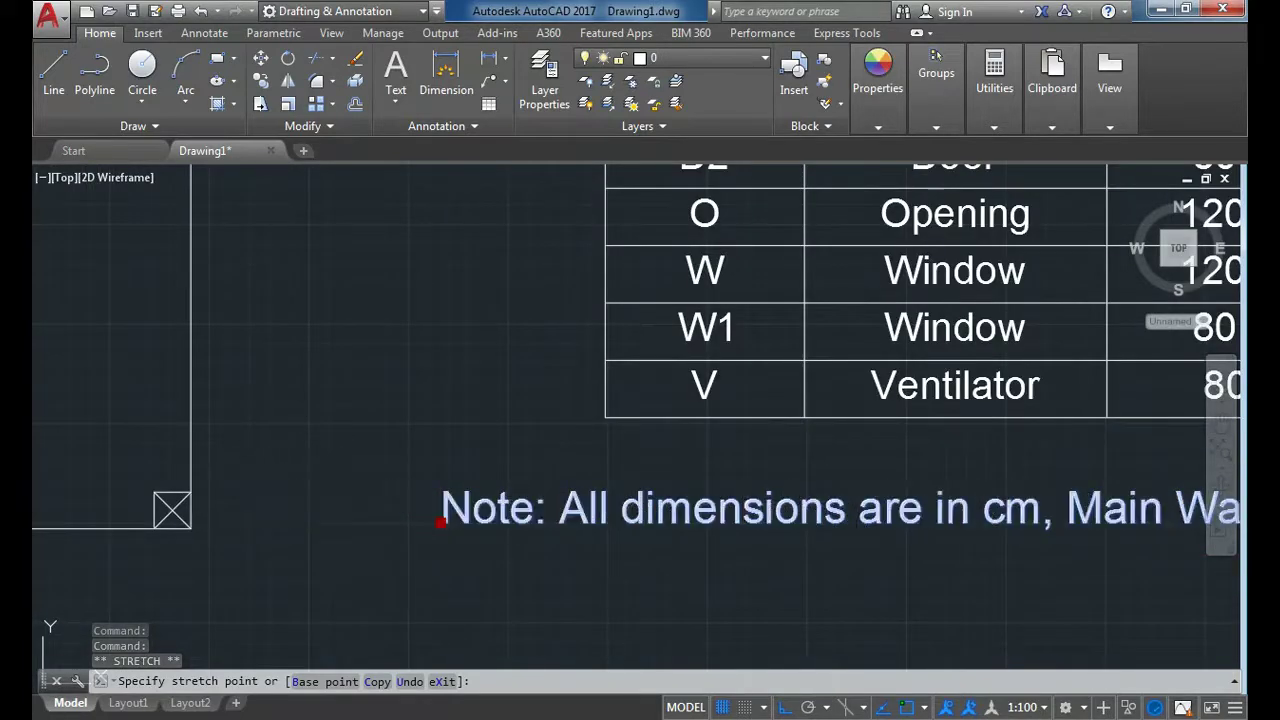
scroll(242, 470, "down", 3)
key("Escape")
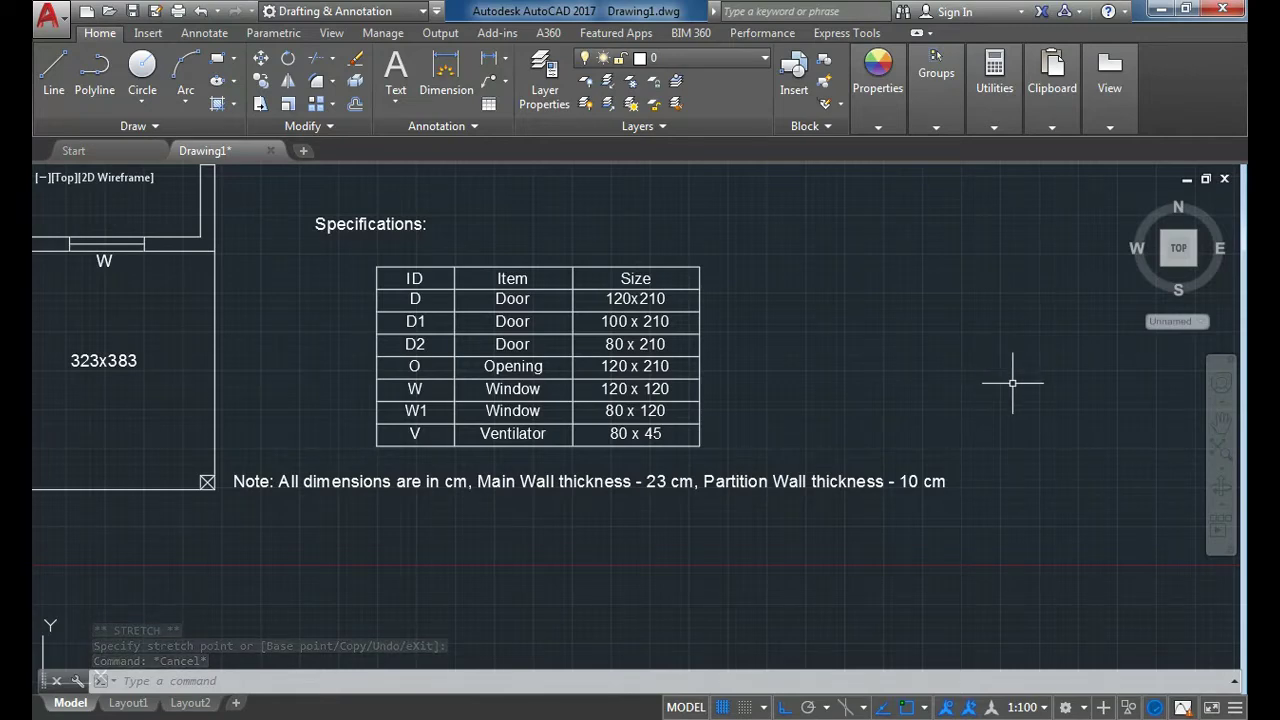
Step: Zoom to All to show the entire drawing
scroll(1057, 436, "down", 2)
scroll(945, 470, "down", 2)
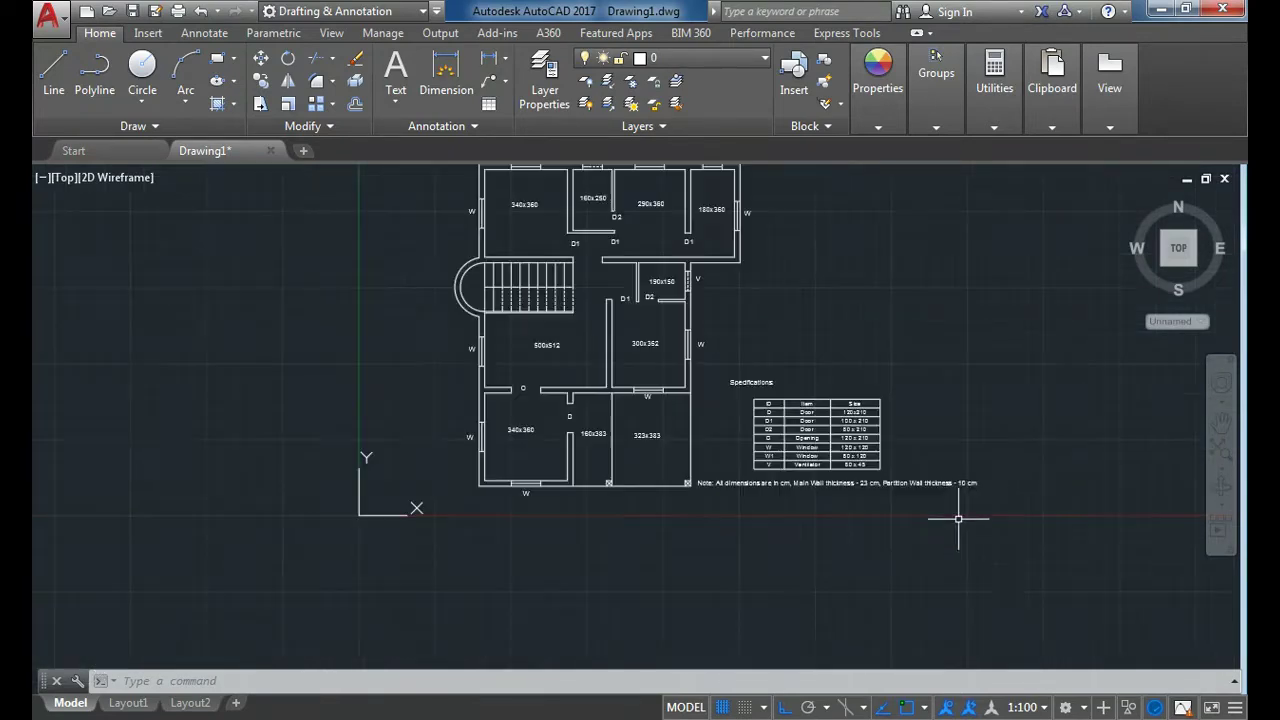
scroll(945, 470, "up", 1)
scroll(945, 470, "down", 1)
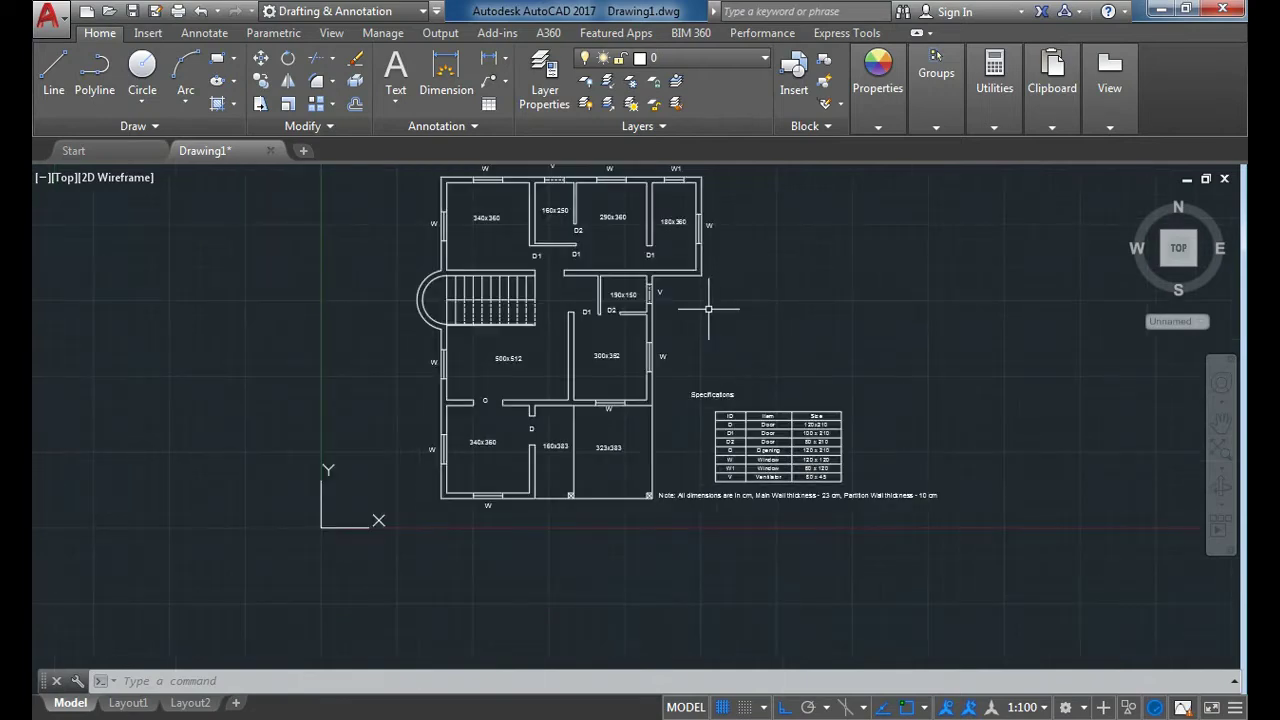
scroll(708, 309, "up", 2)
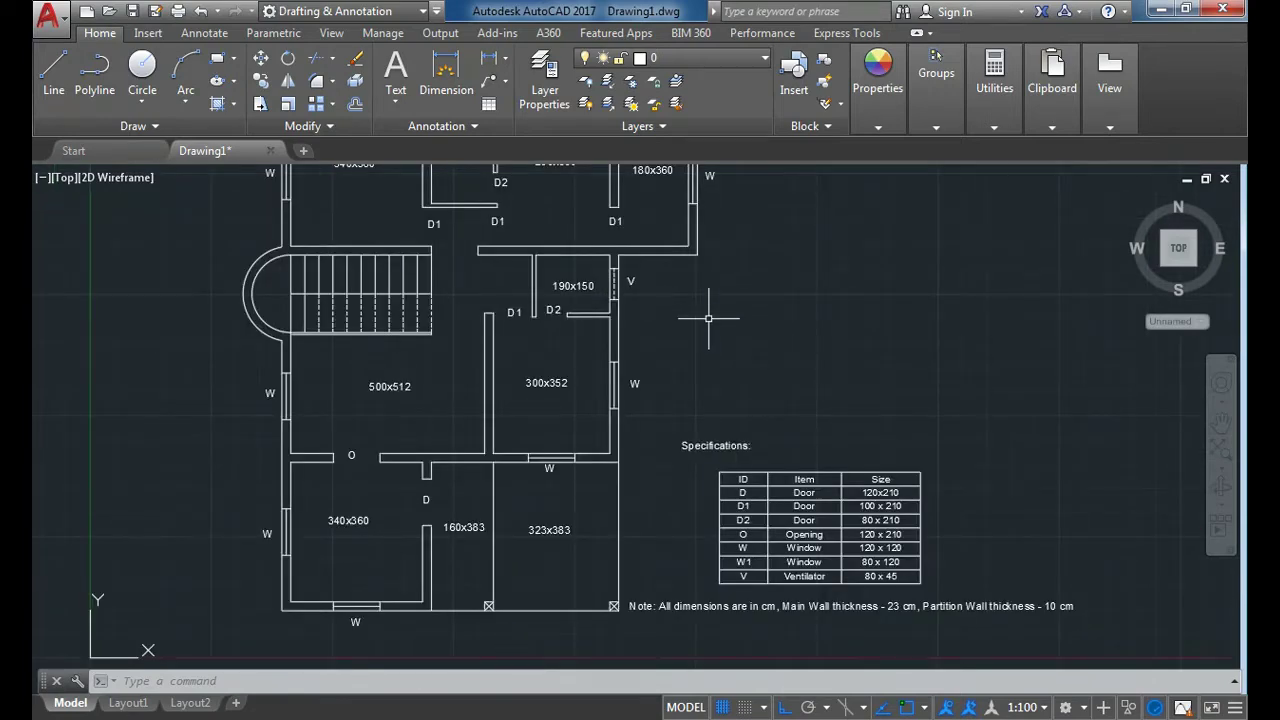
type("z")
key("Return")
type("a")
key("Return")
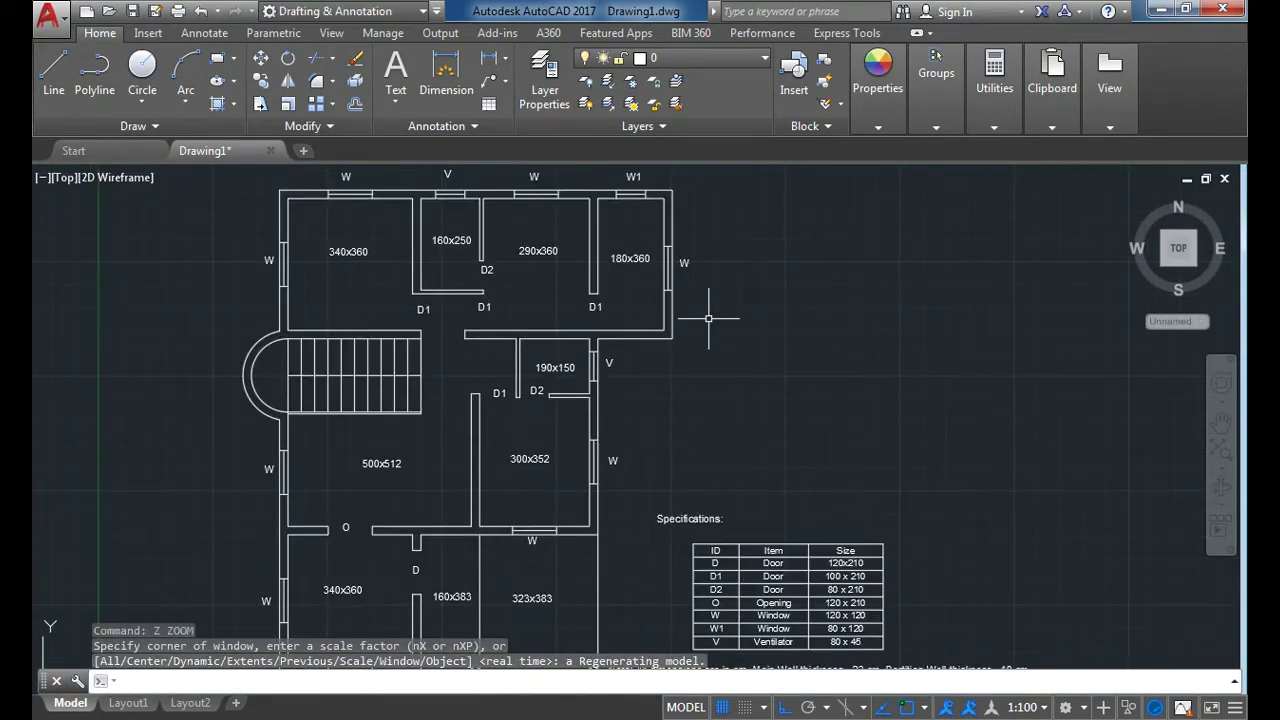
Step: Zoom Window around the floor plan, specifications table and note
key("Return")
scroll(708, 318, "down", 2)
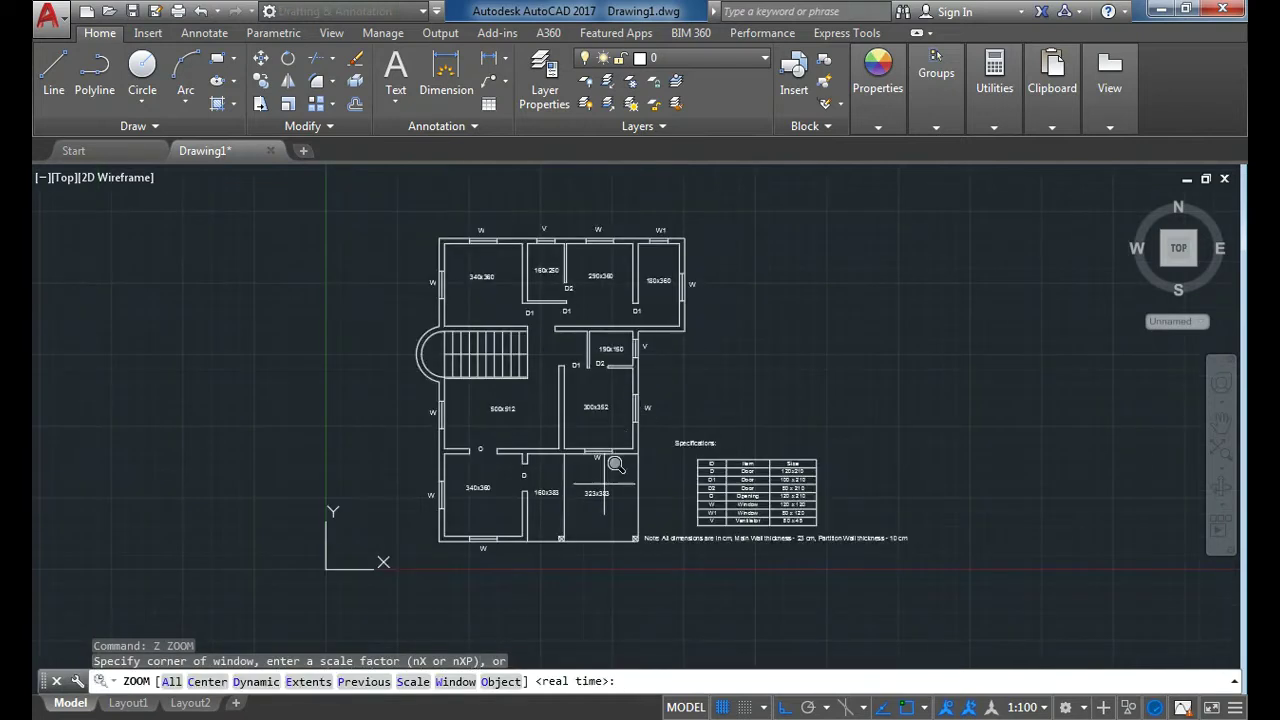
left_click(455, 681)
left_click(395, 217)
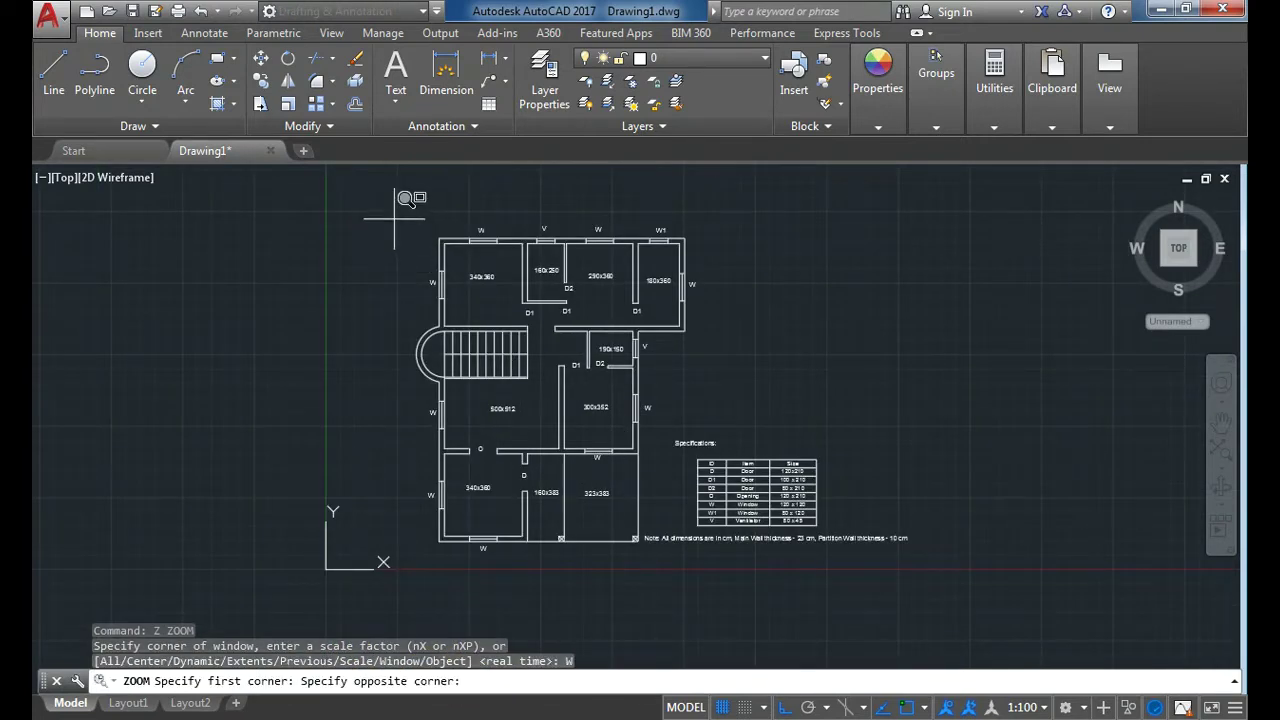
left_click(948, 628)
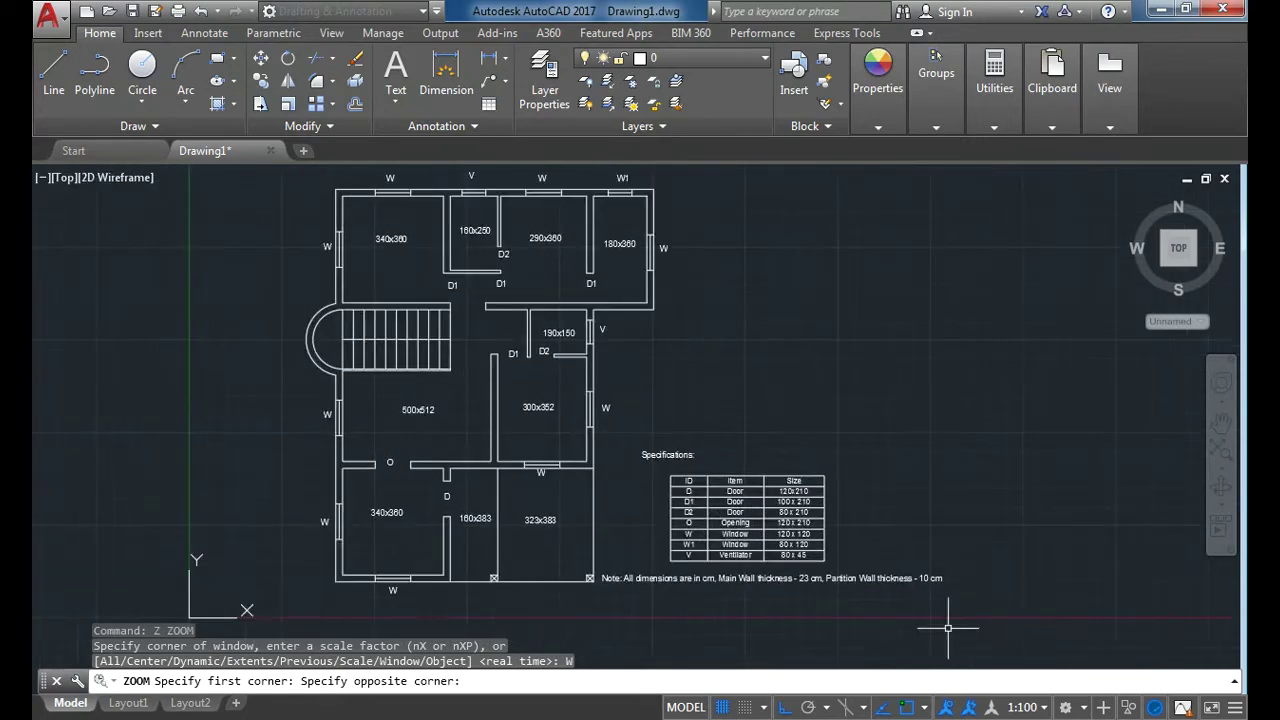
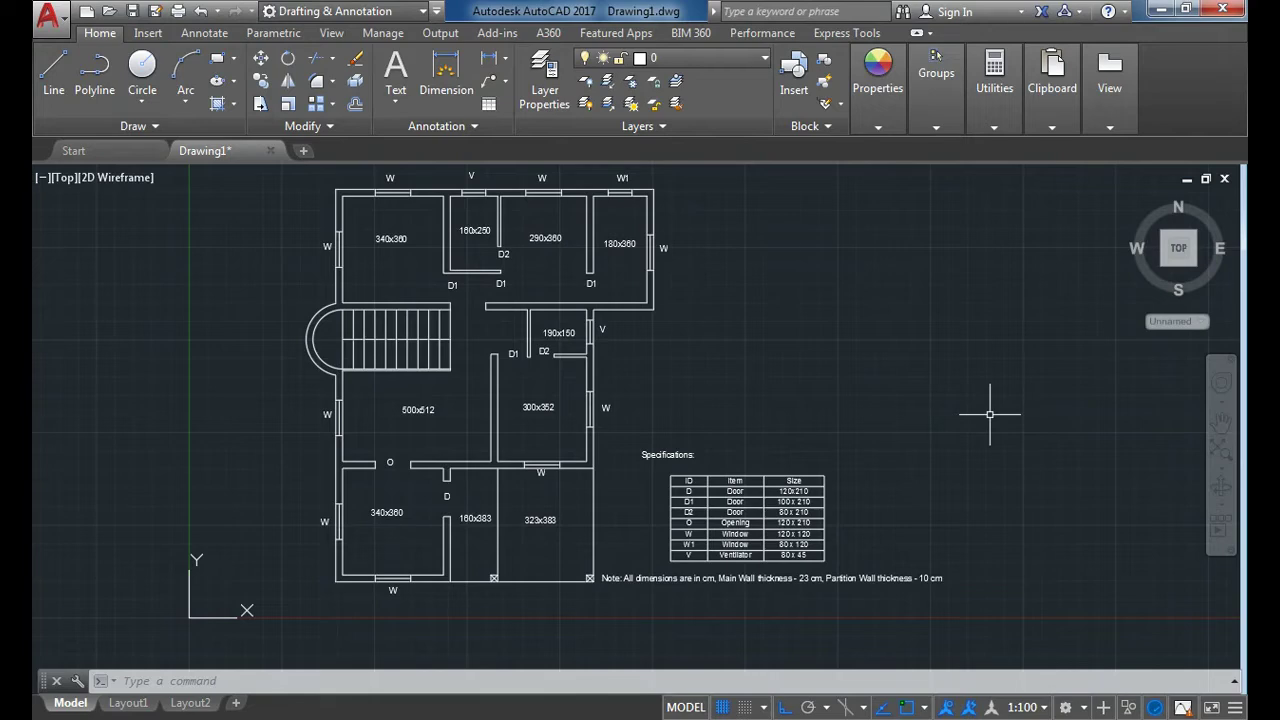
Step: Open the layer manager with LA and create a Wall layer in yellow colour 50
type("LA")
key("Return")
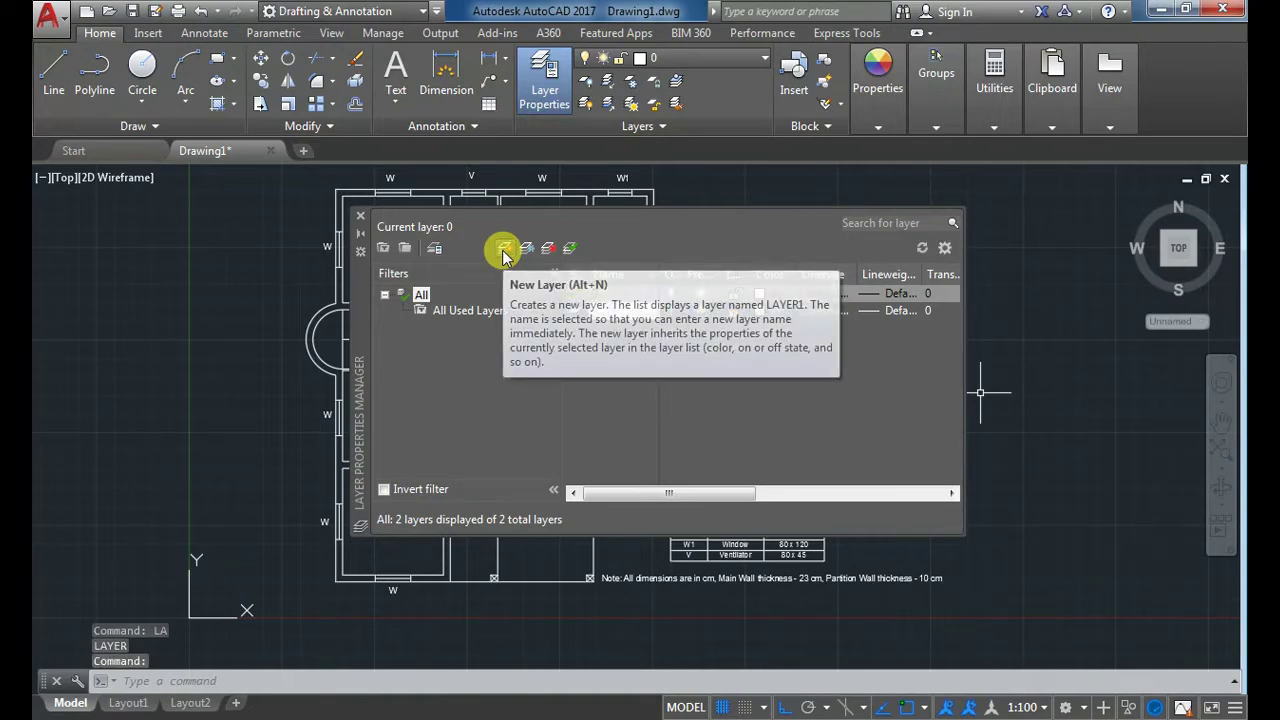
left_click(503, 250)
type("Wall")
key("Return")
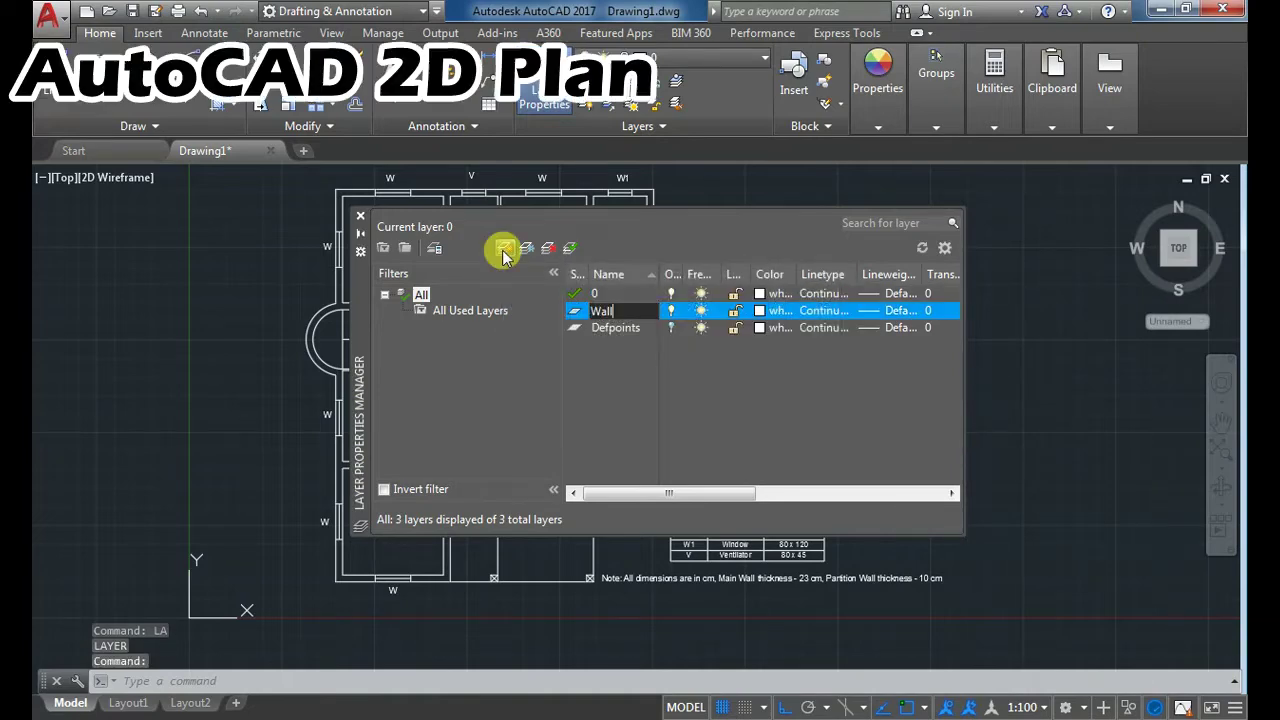
left_click(762, 311)
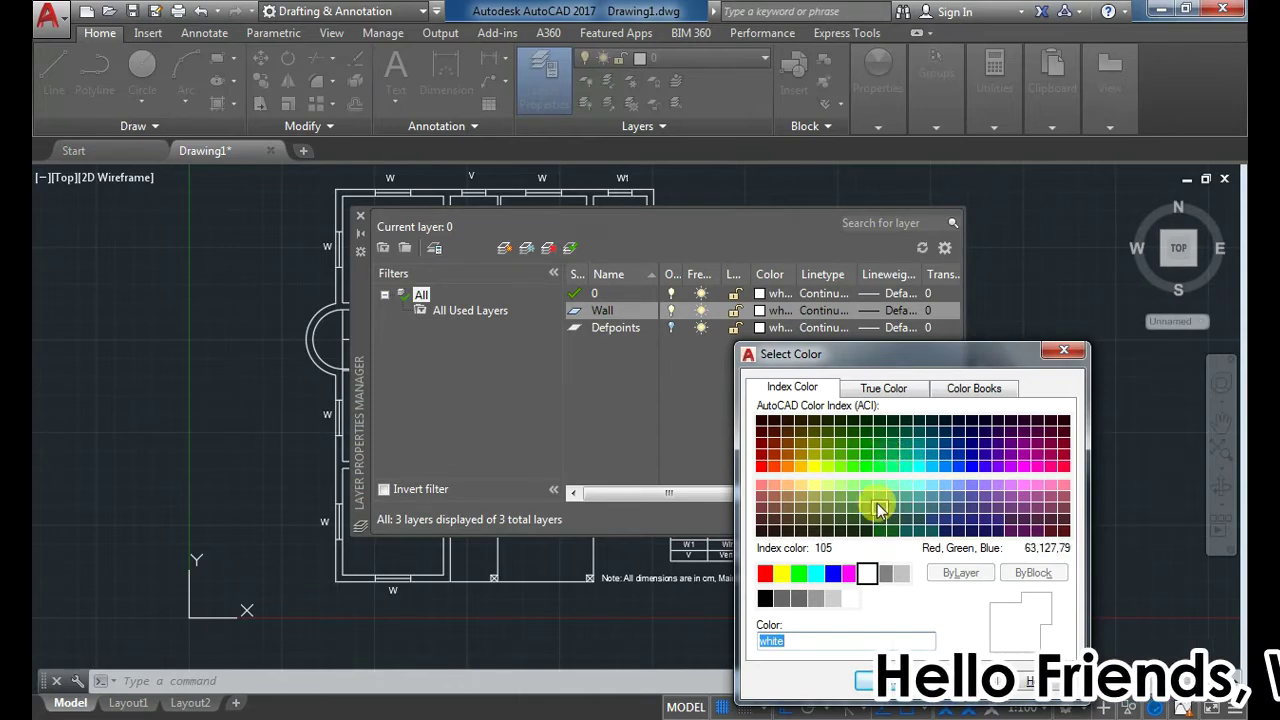
left_click(813, 467)
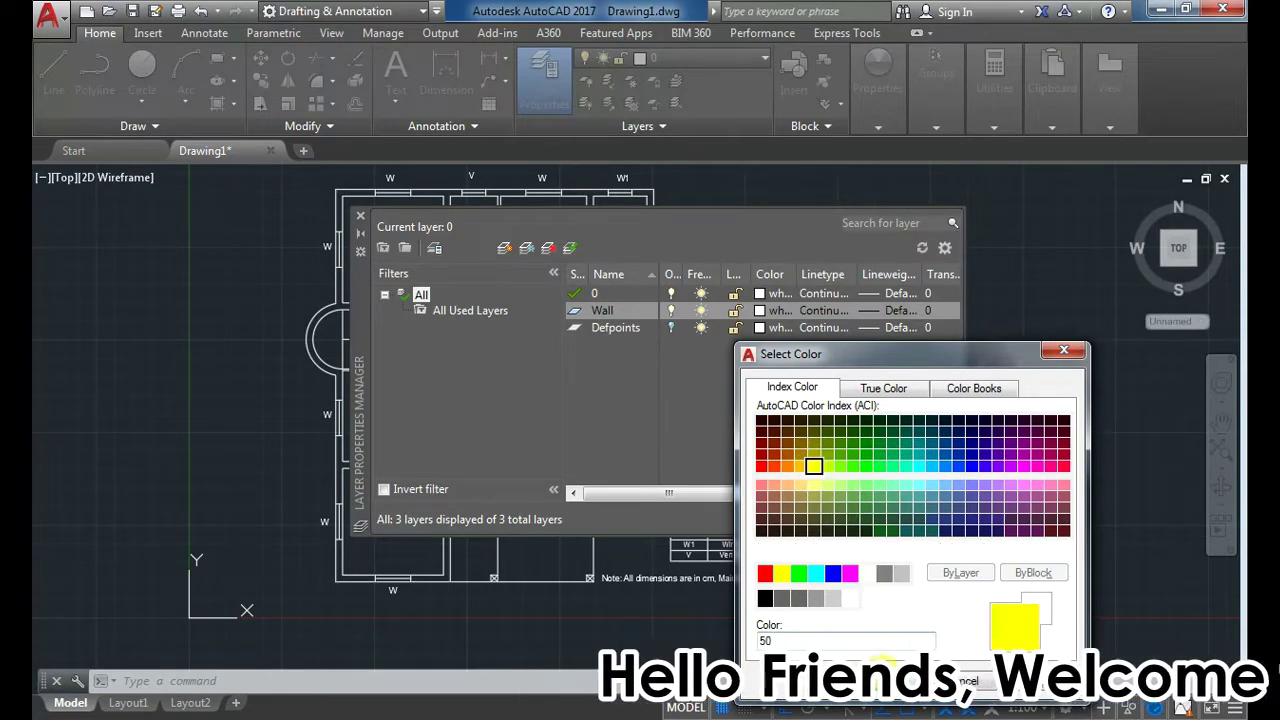
left_click(893, 681)
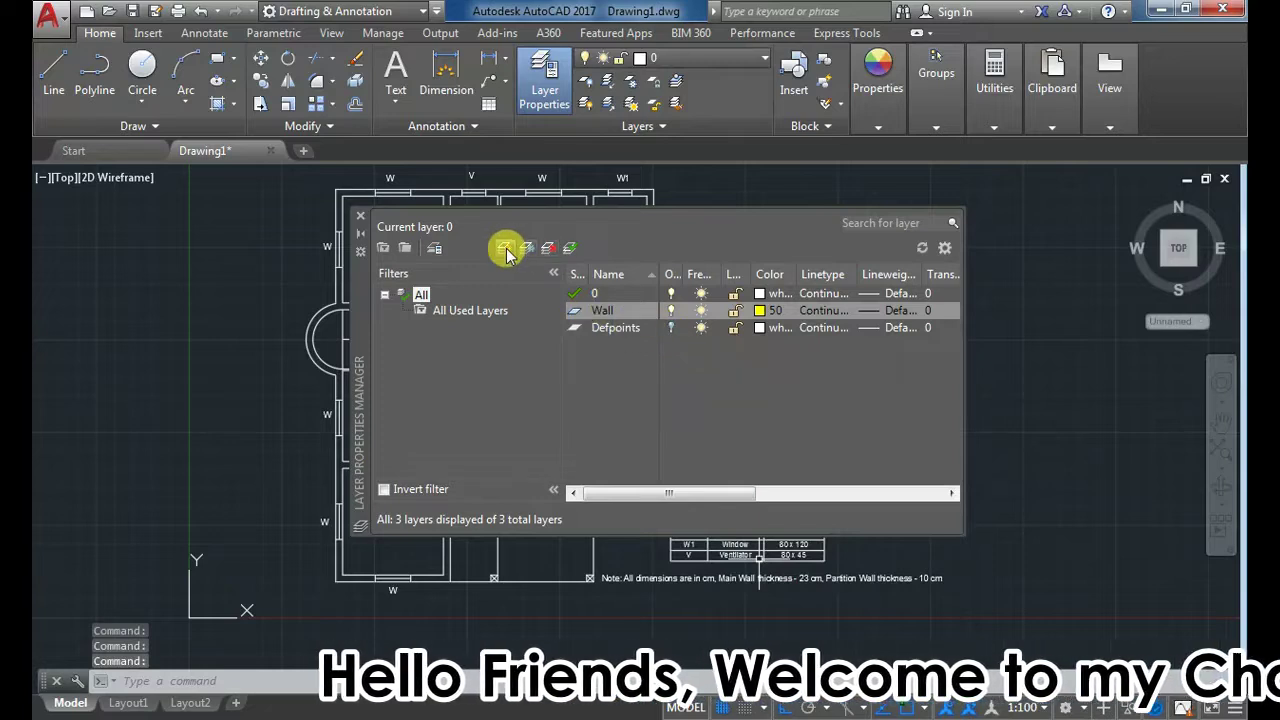
Step: Add a Window layer in green colour 80
left_click(507, 254)
type("Window")
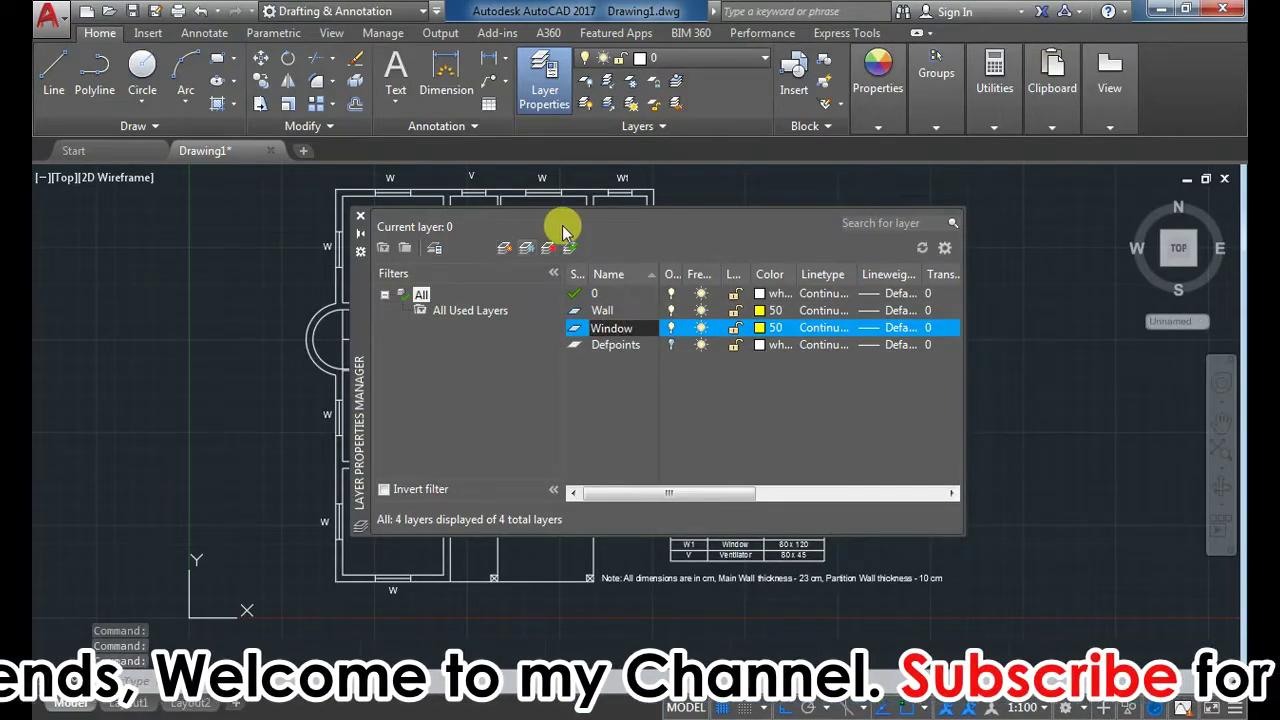
left_click(765, 330)
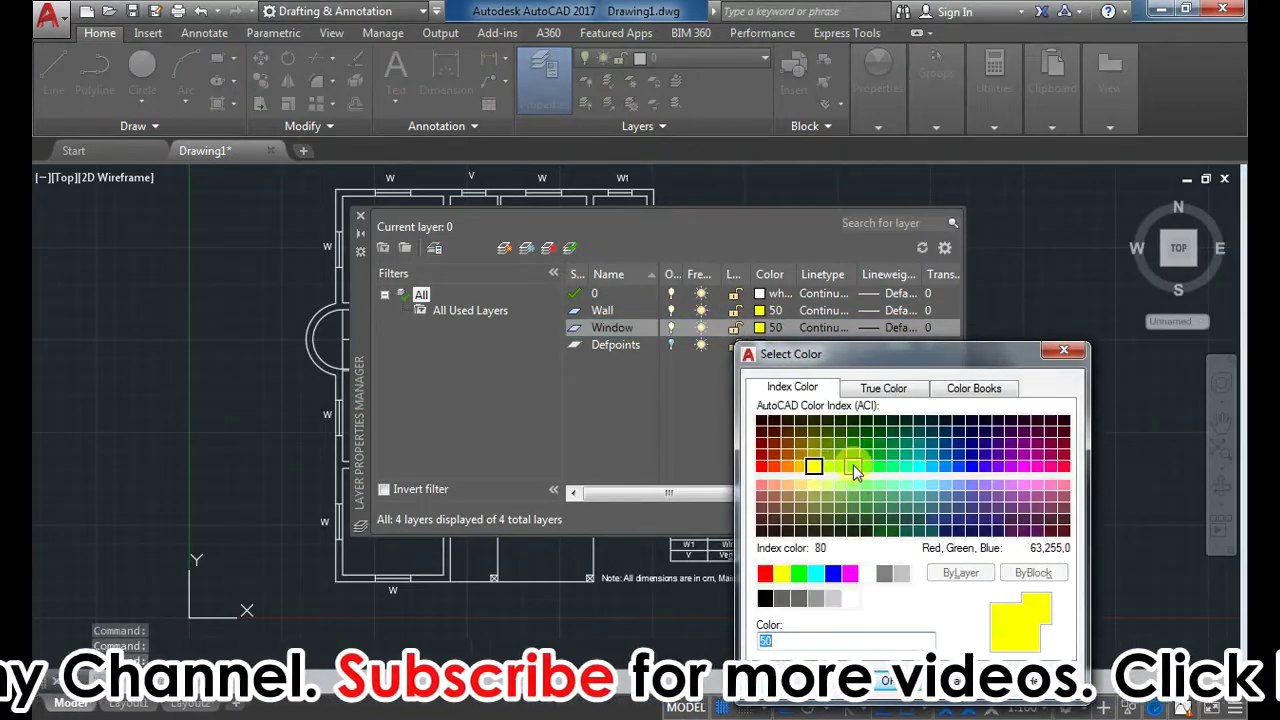
left_click(848, 458)
key("Return")
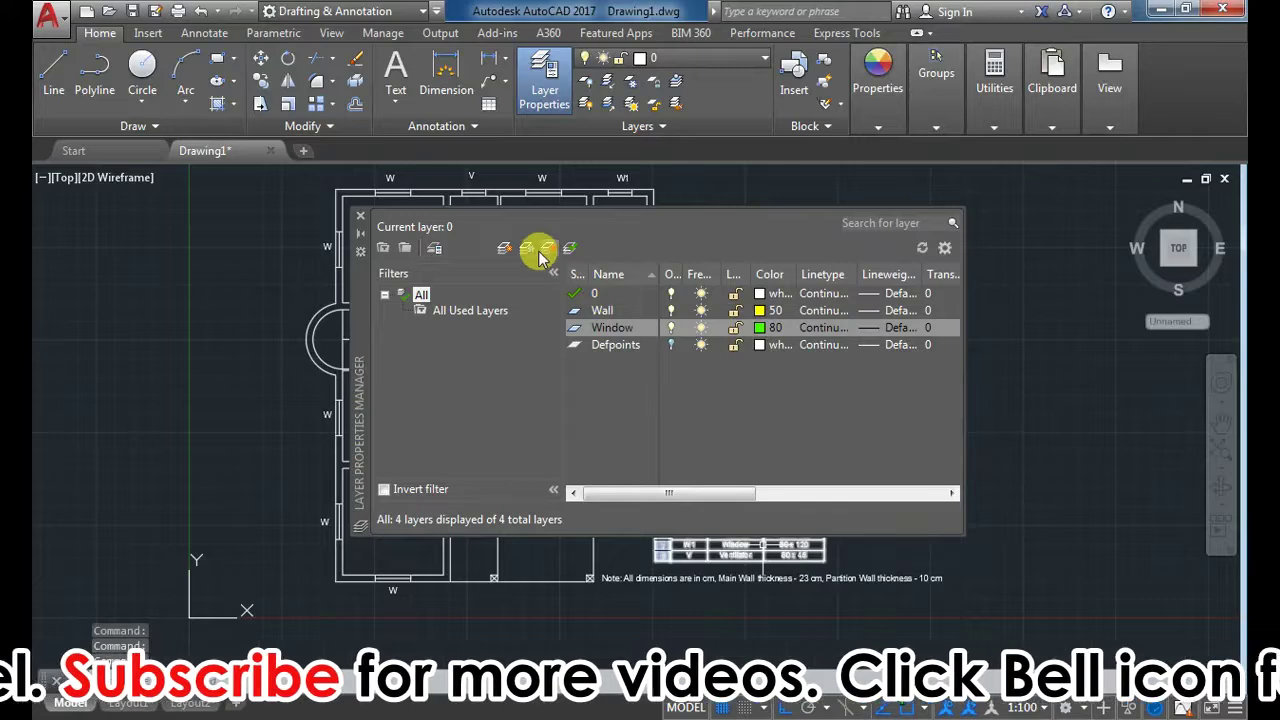
Step: Create a Ventilator layer in orange colour 30
left_click(504, 248)
type("Ventilat")
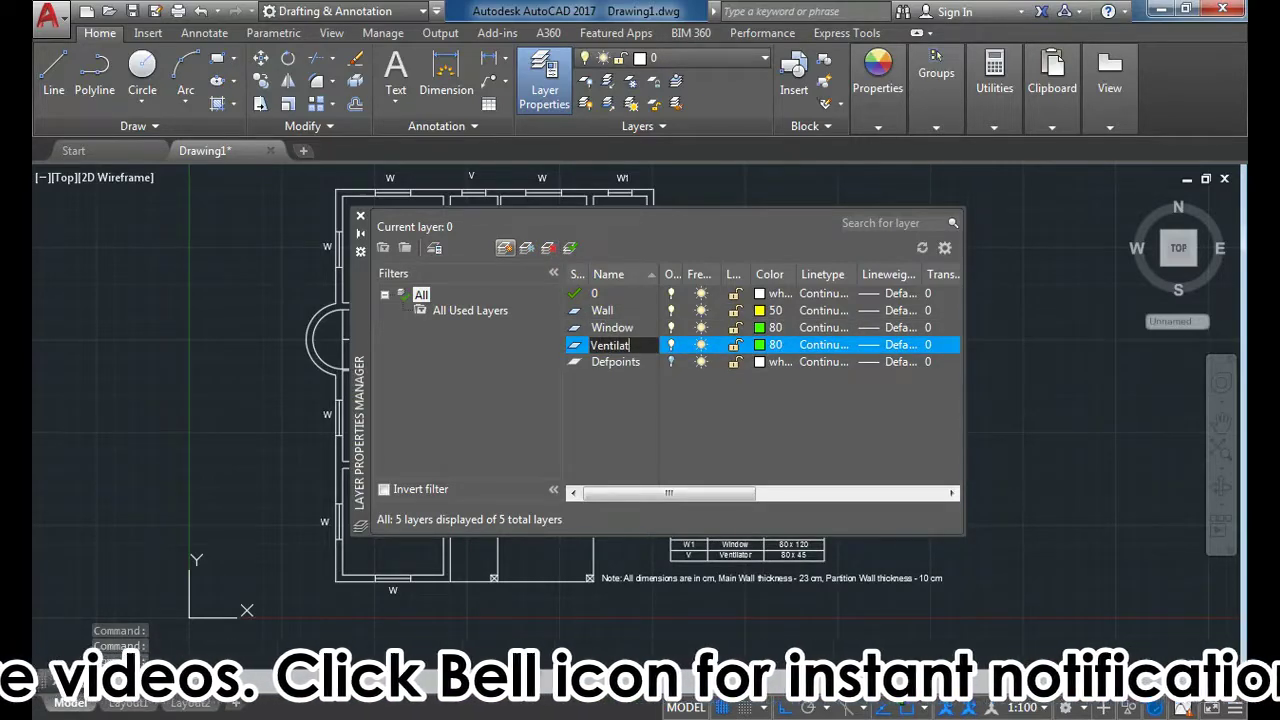
type("or")
left_click(760, 345)
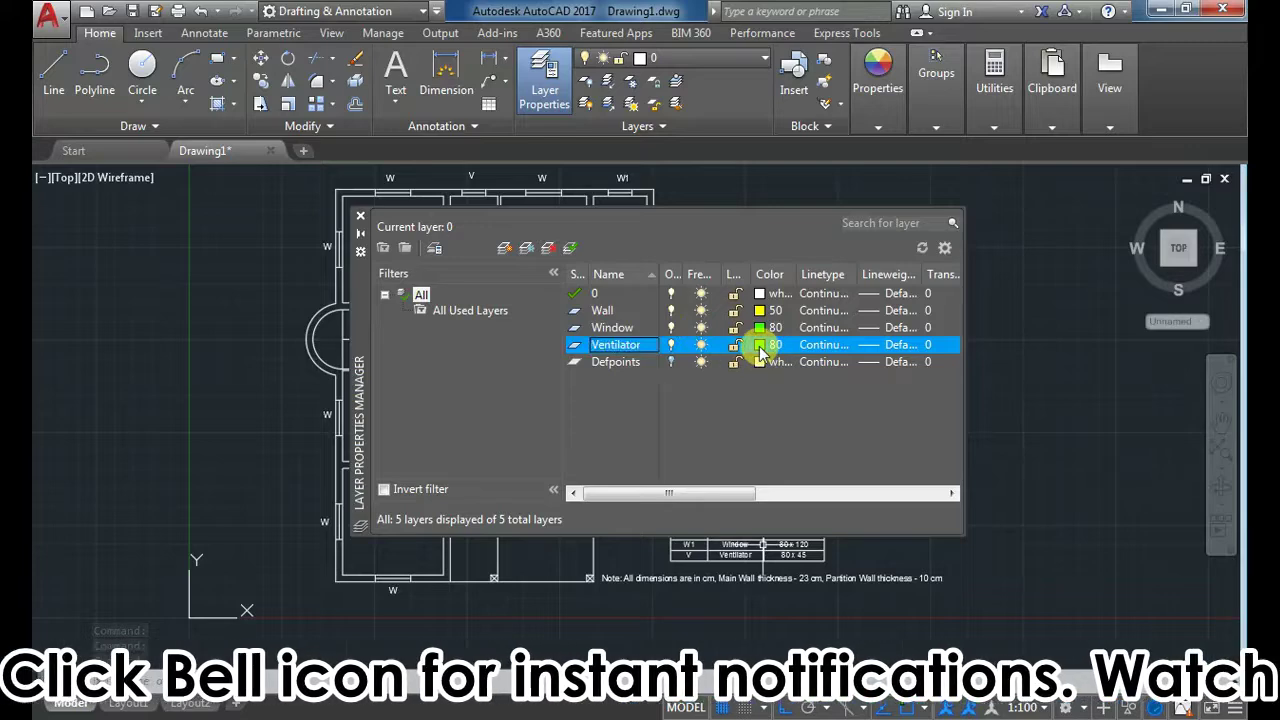
left_click(790, 466)
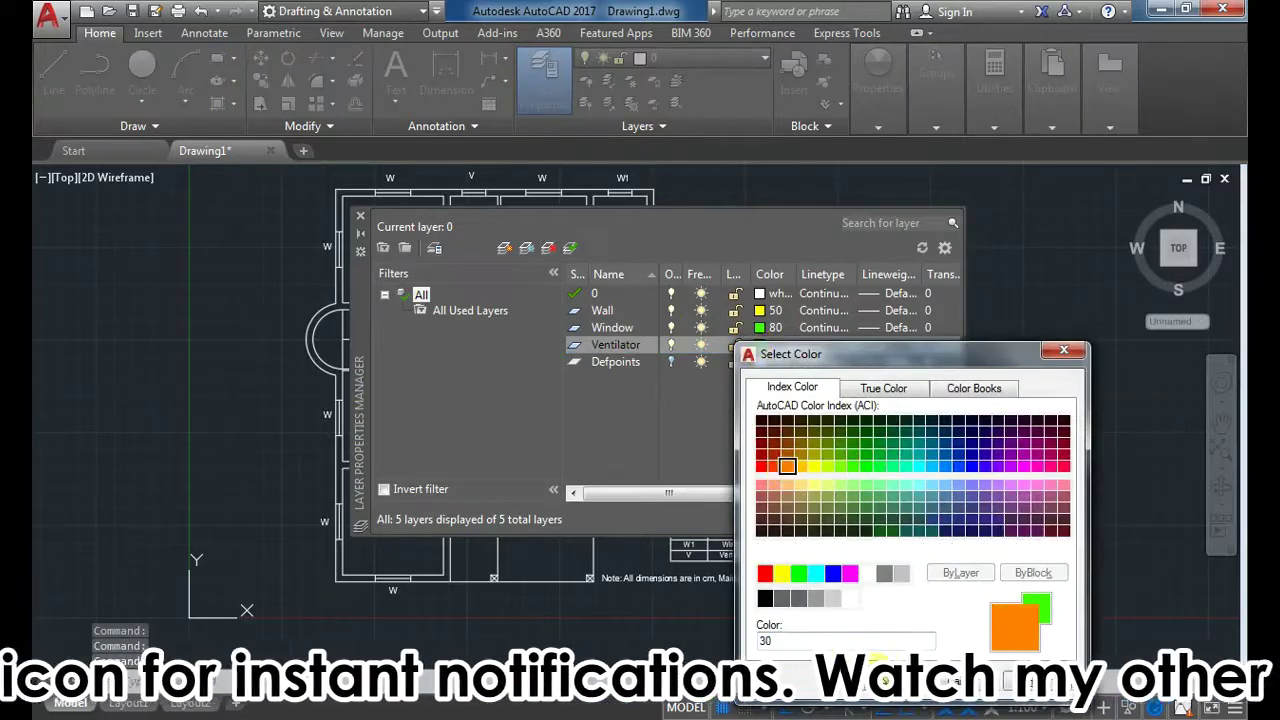
left_click(870, 680)
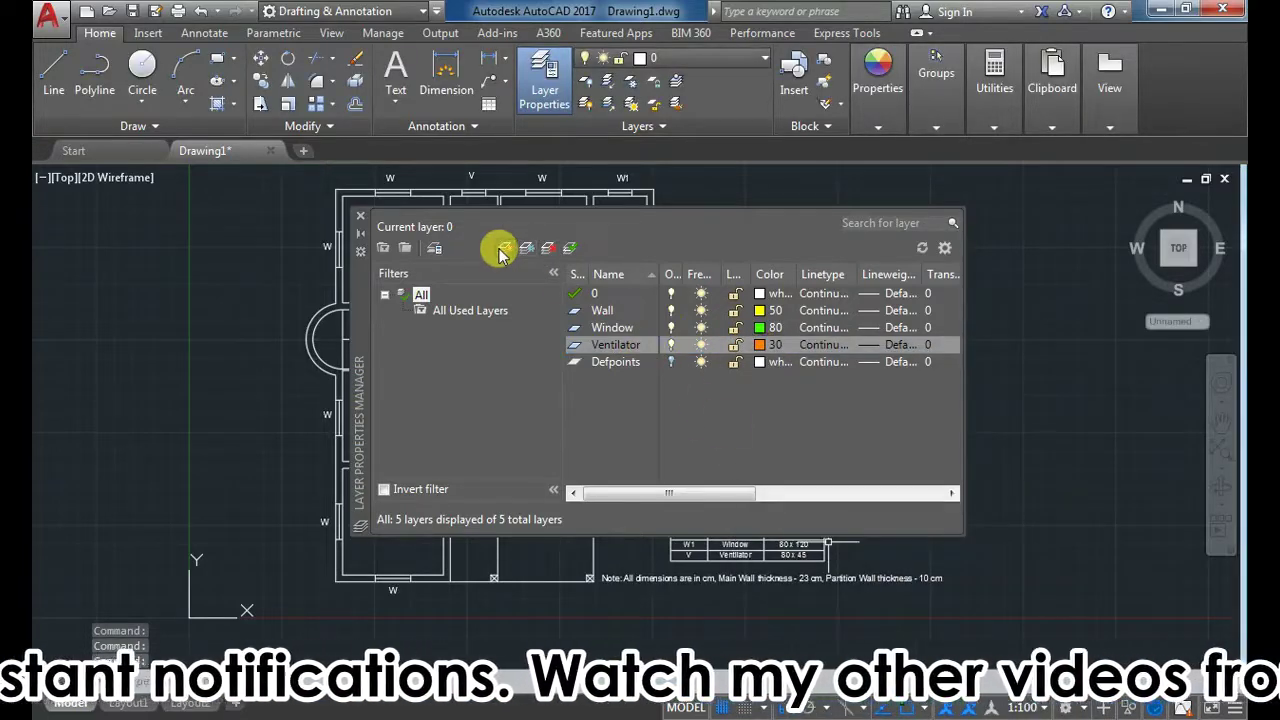
Step: Create a Text layer in pink colour 220 and close the layer manager
left_click(503, 249)
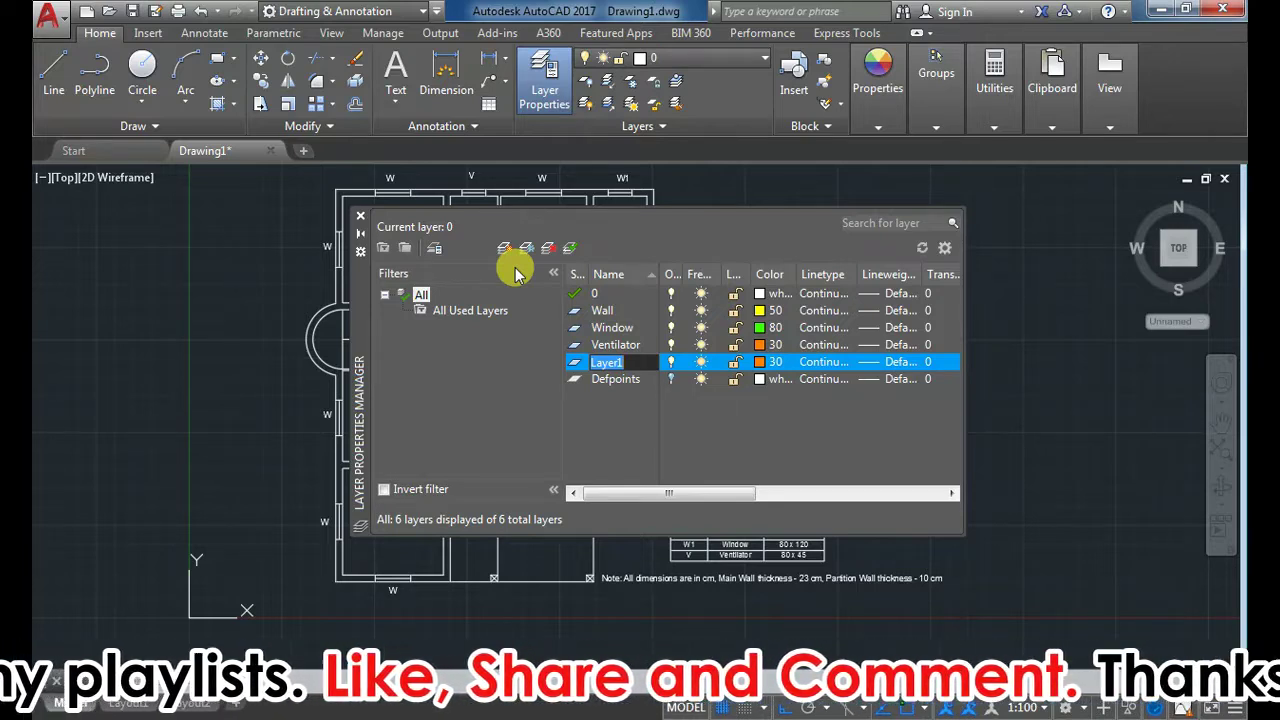
type("TE")
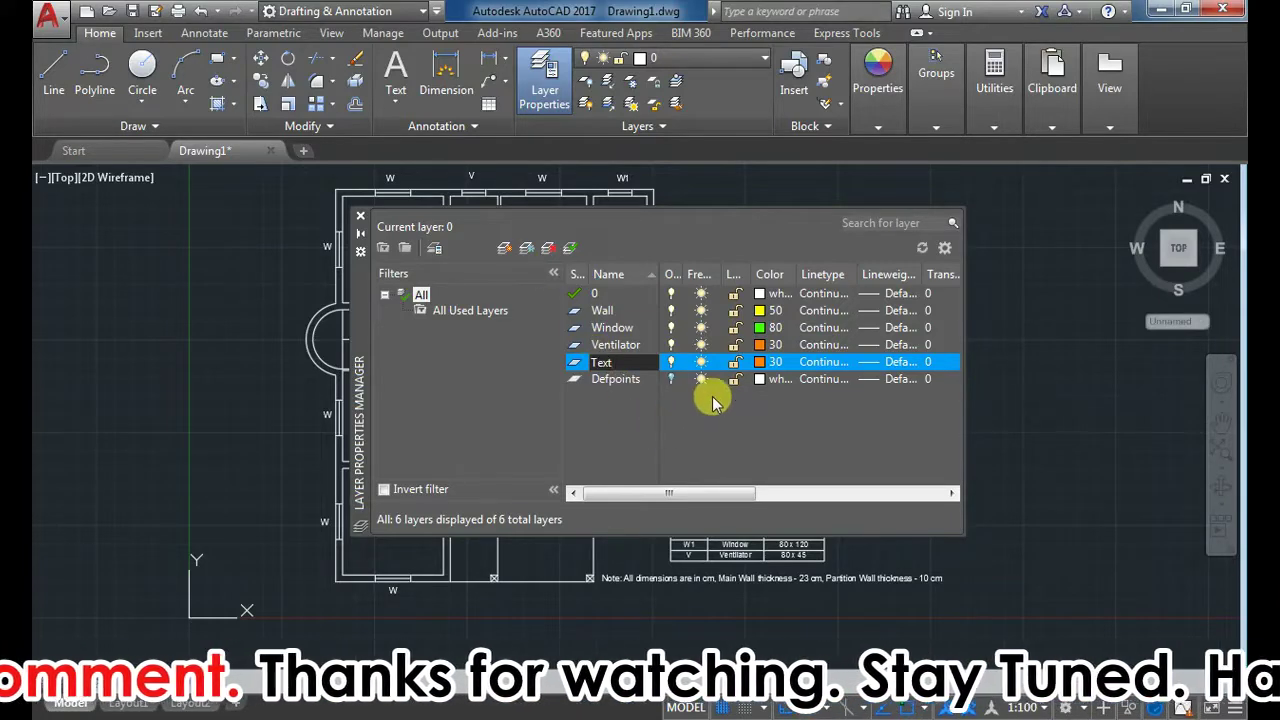
key("Return")
left_click(759, 368)
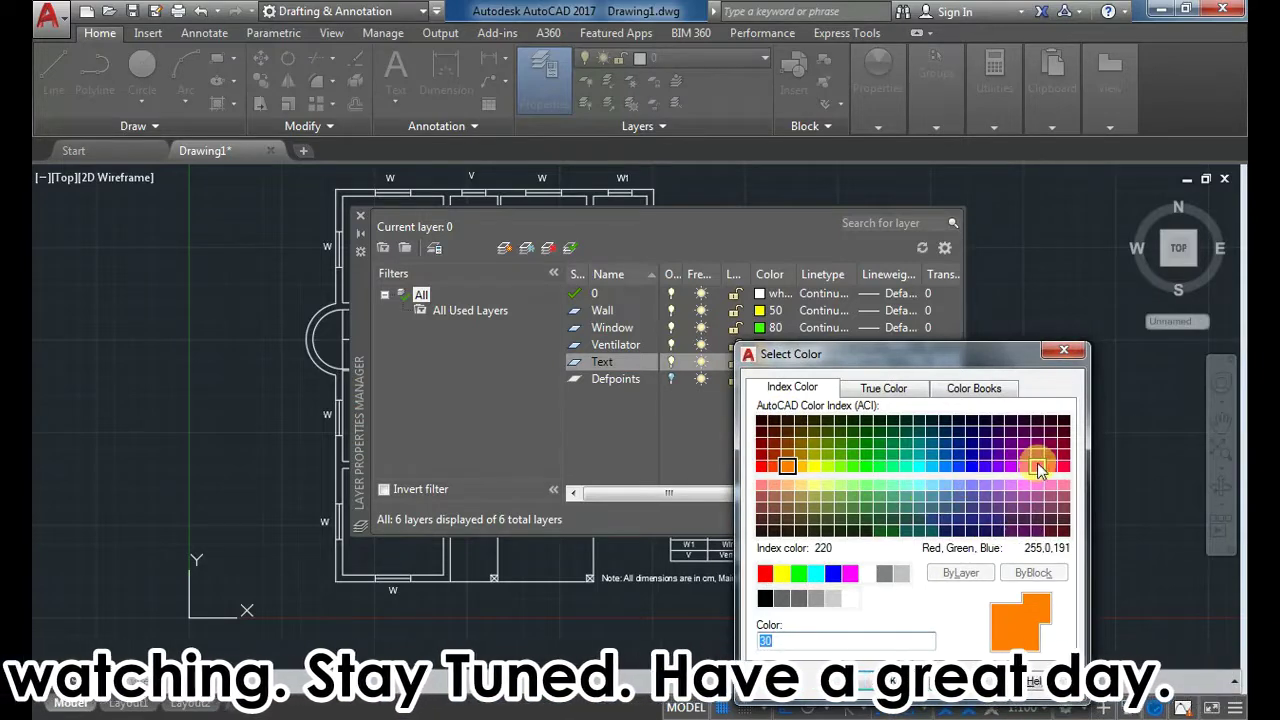
left_click(1037, 472)
left_click(900, 681)
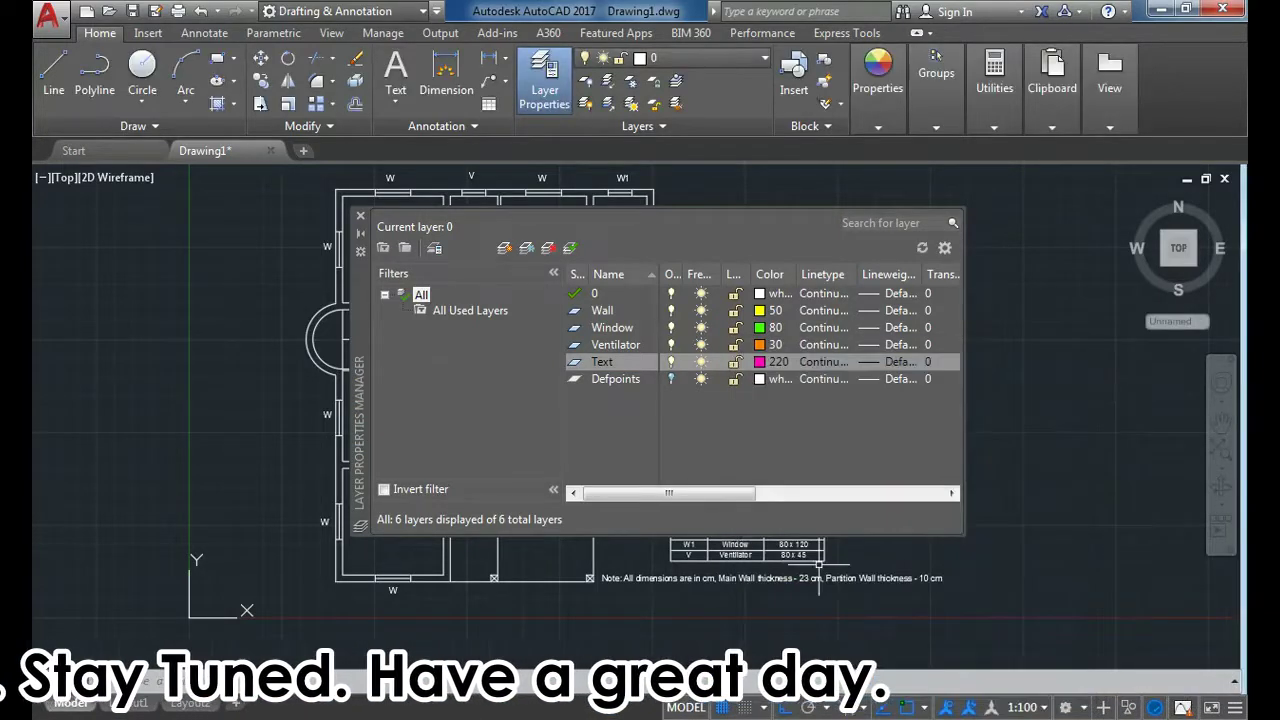
left_click(360, 215)
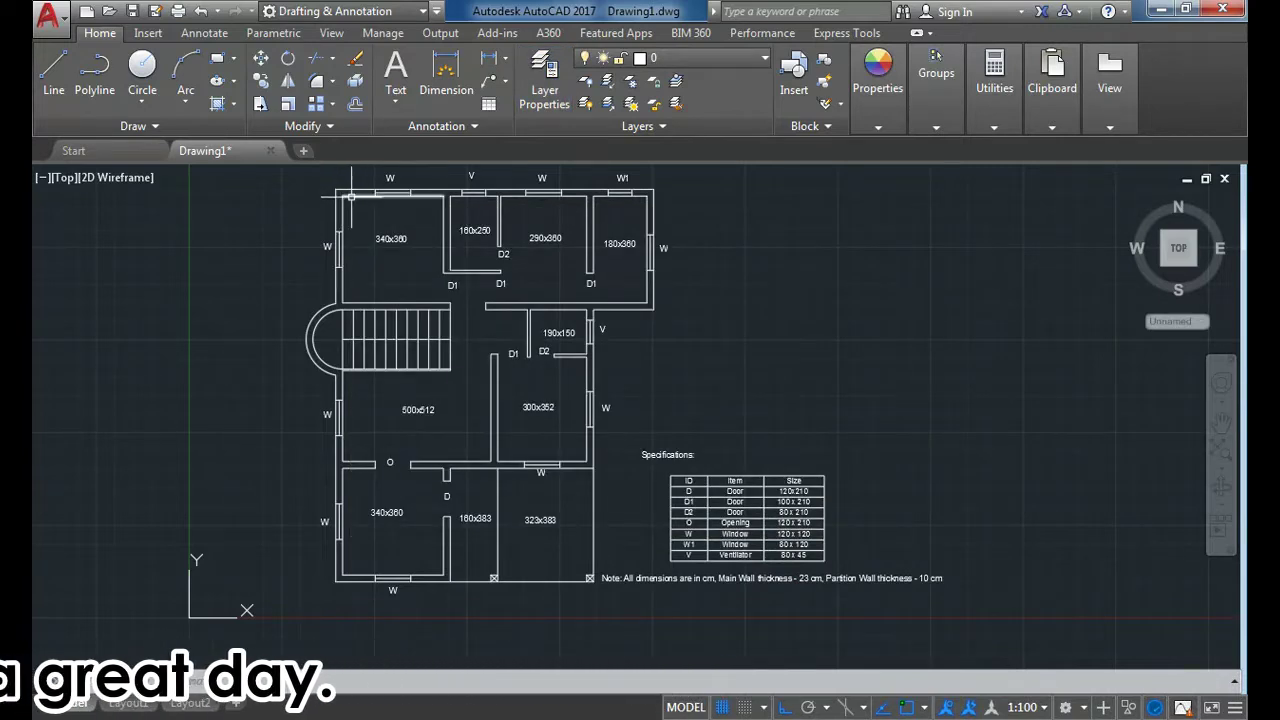
Step: Put the entire floor plan and table on the Wall layer
key("ctrl+a")
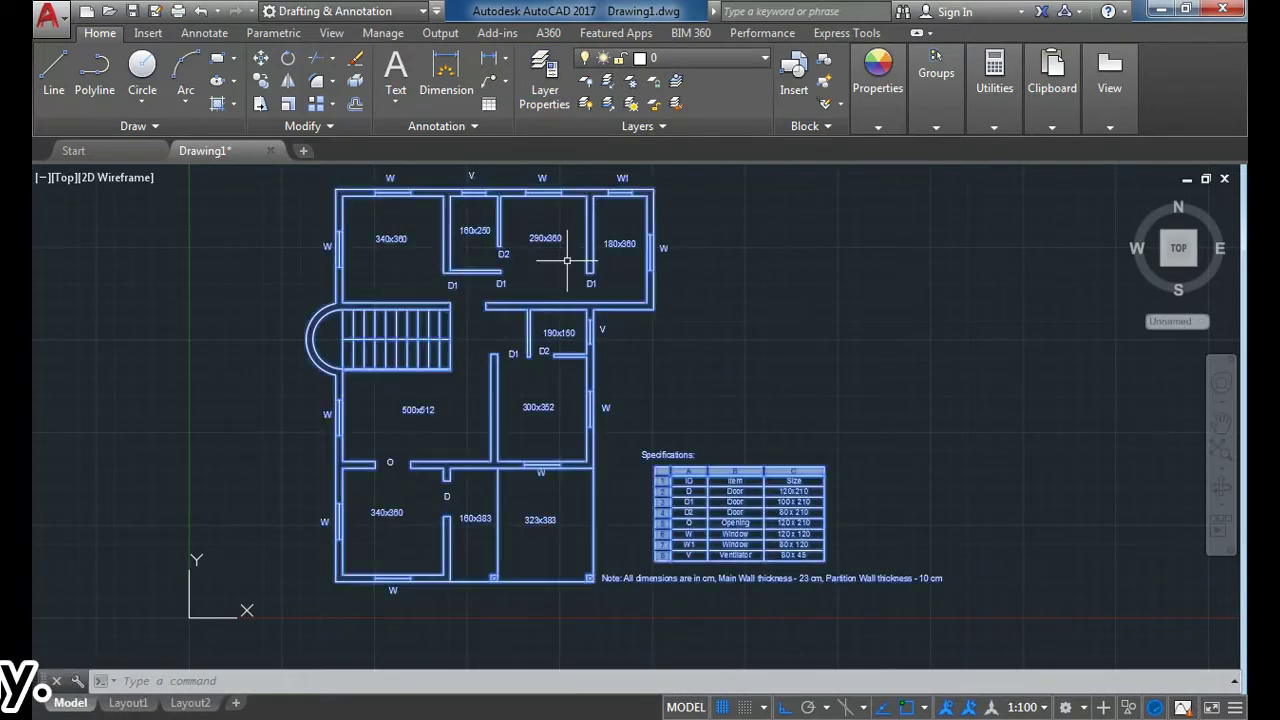
left_click(672, 59)
left_click(668, 172)
key("Escape")
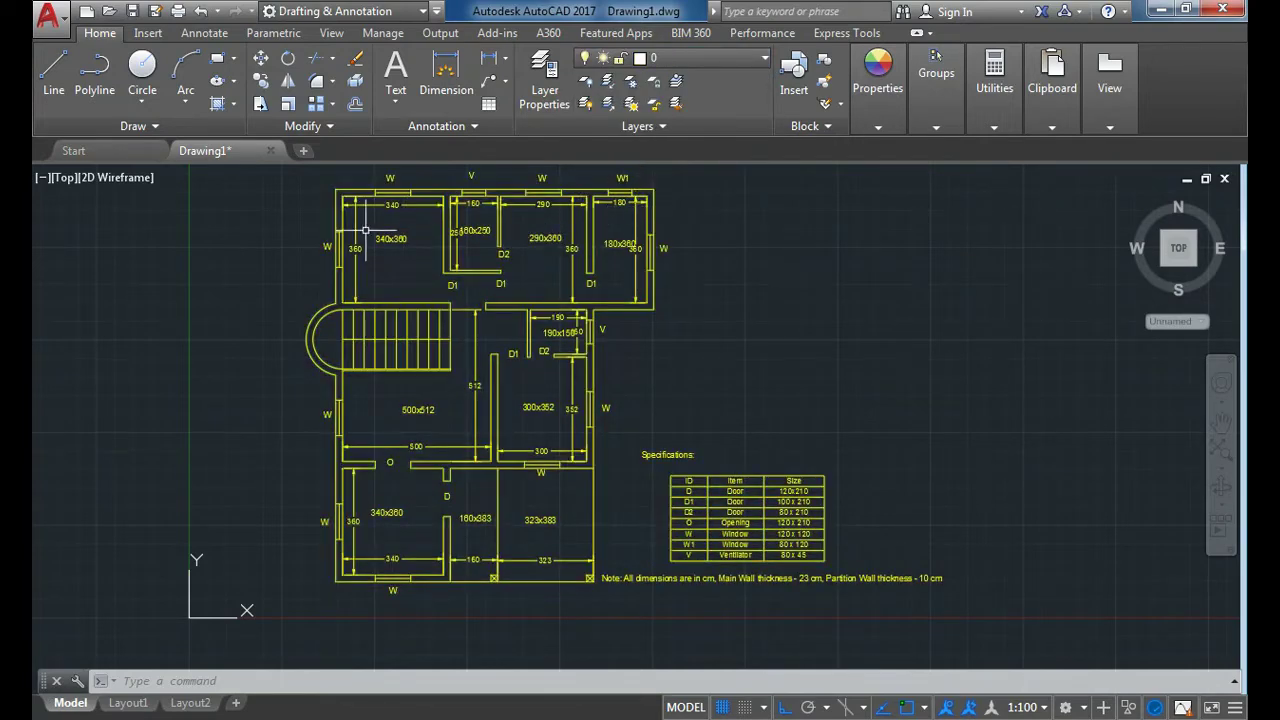
Step: Move all dimensions to the hidden Defpoints layer, dismissing the hidden-layer warning
right_click(388, 228)
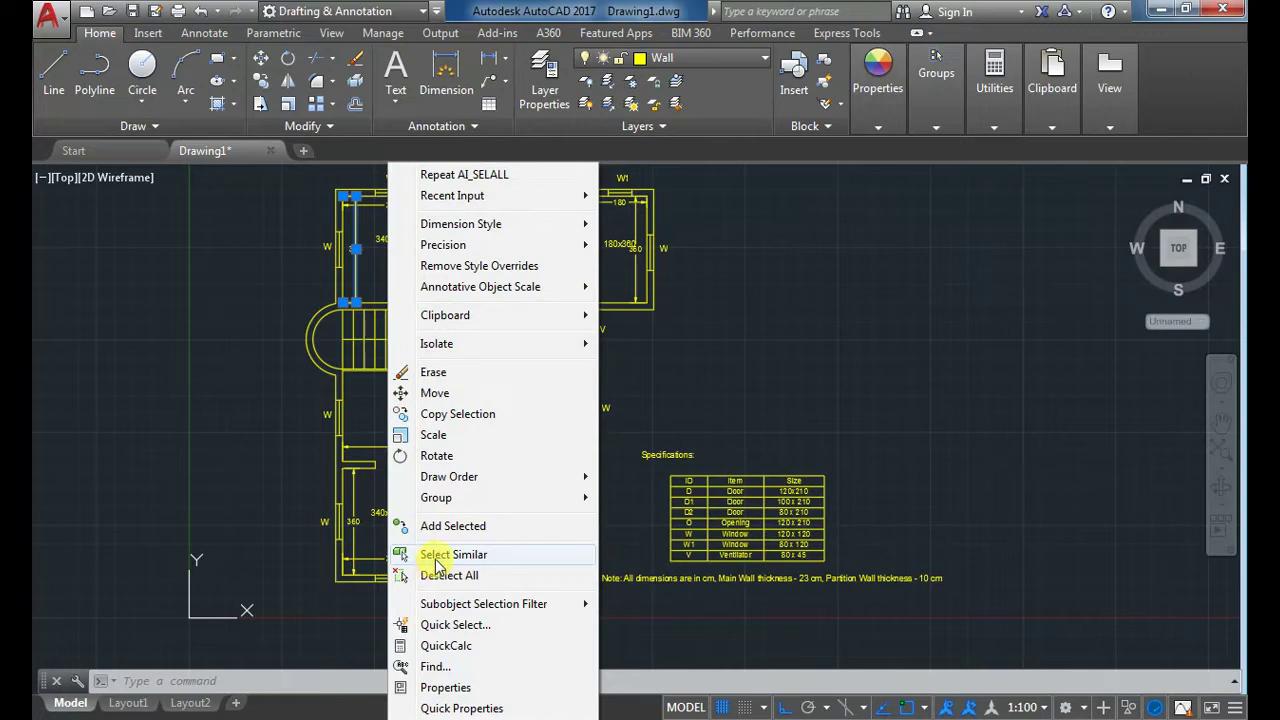
left_click(440, 560)
left_click(650, 59)
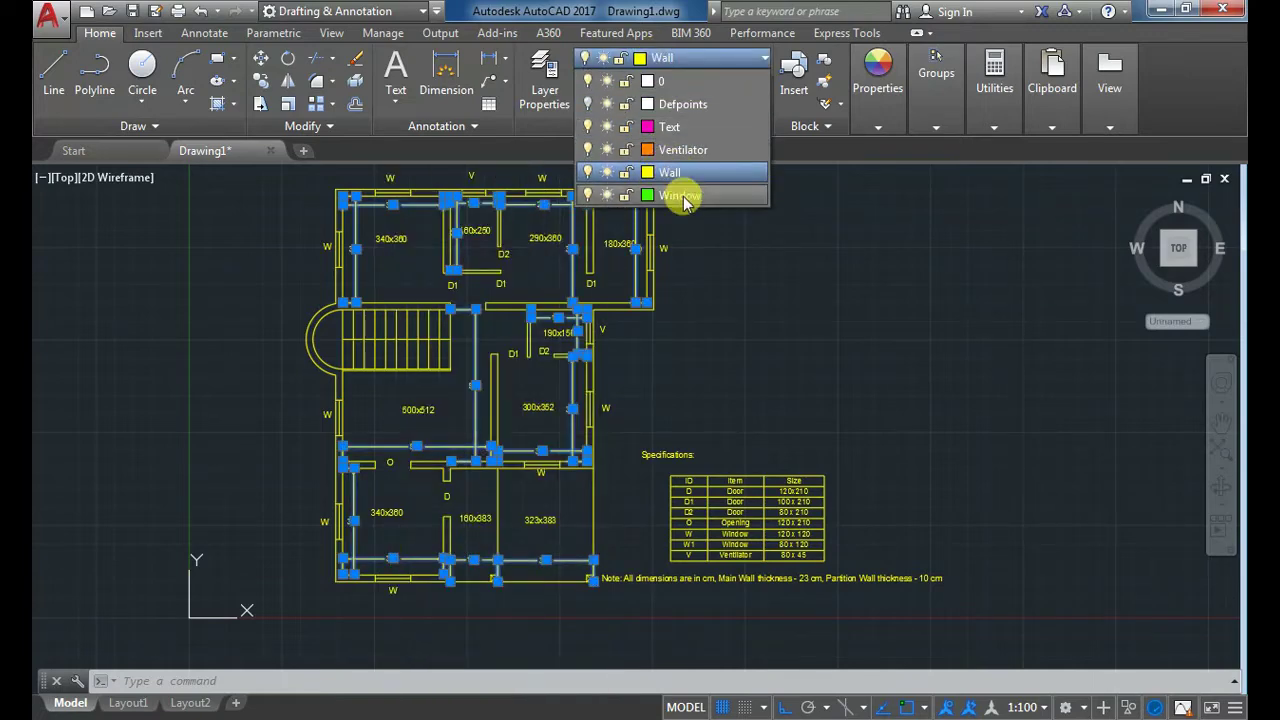
left_click(690, 100)
key("Escape")
left_click(693, 107)
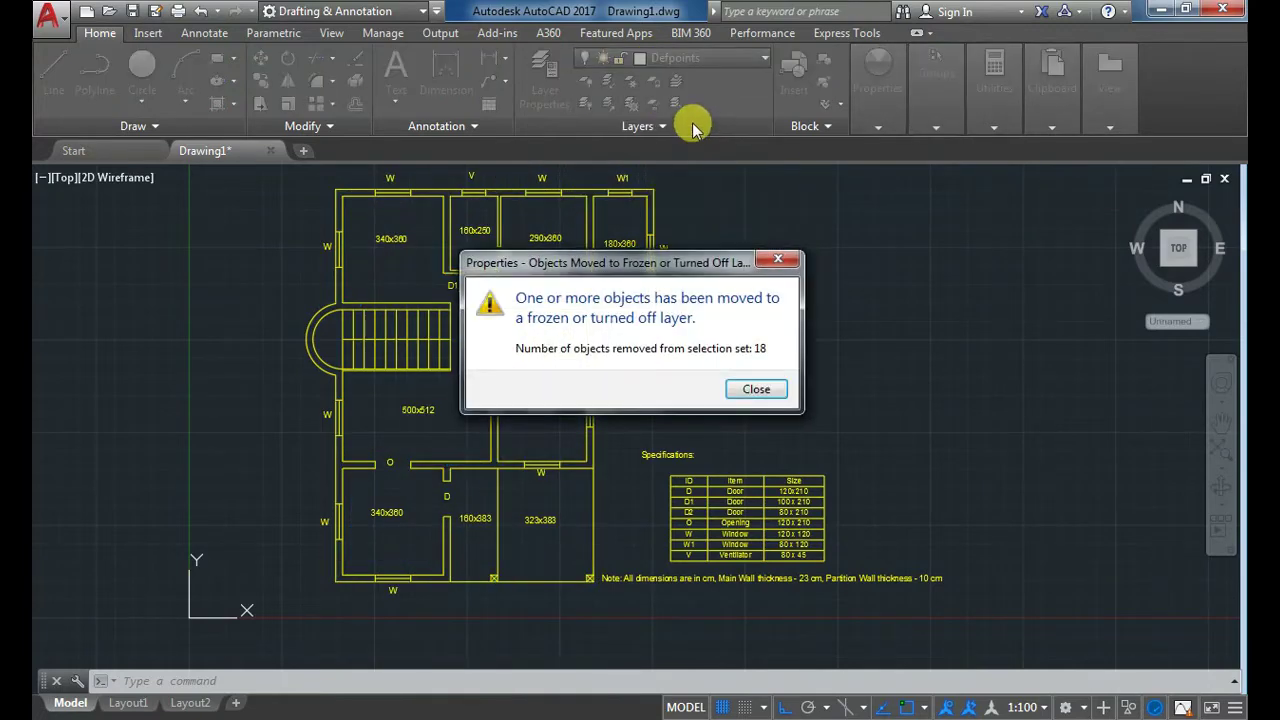
left_click(756, 387)
left_click(690, 58)
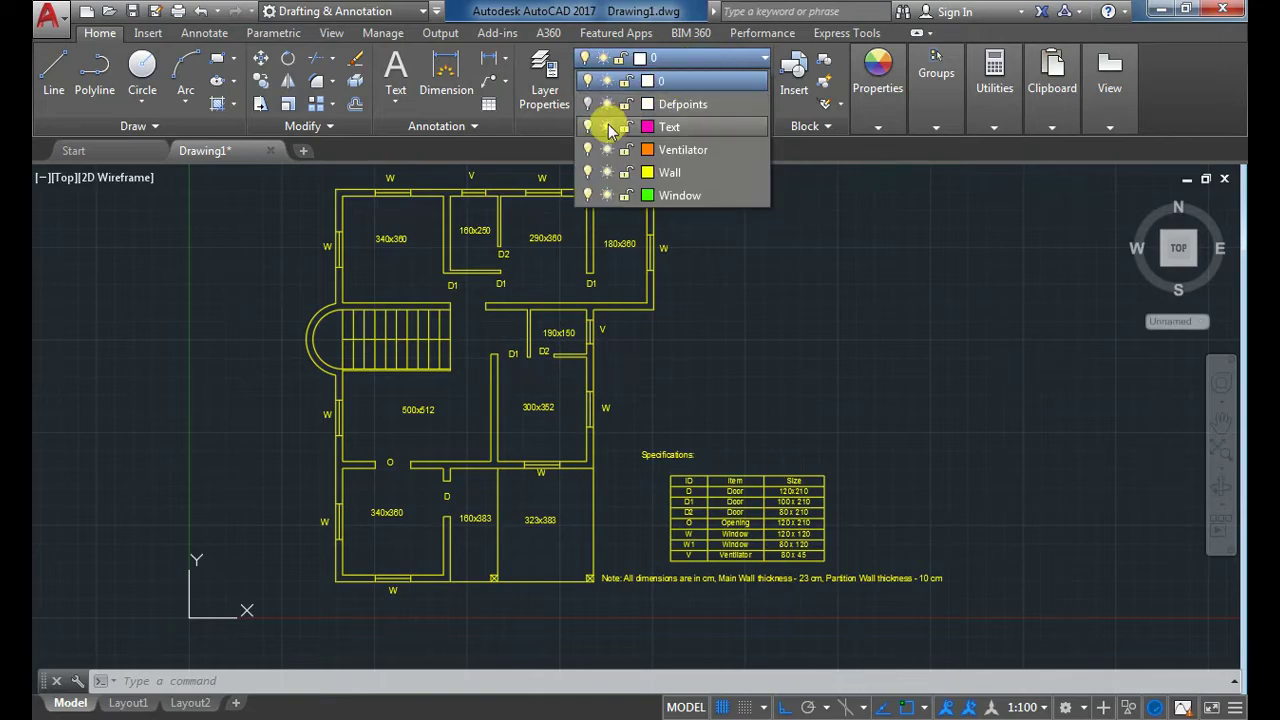
left_click(587, 104)
left_click(587, 104)
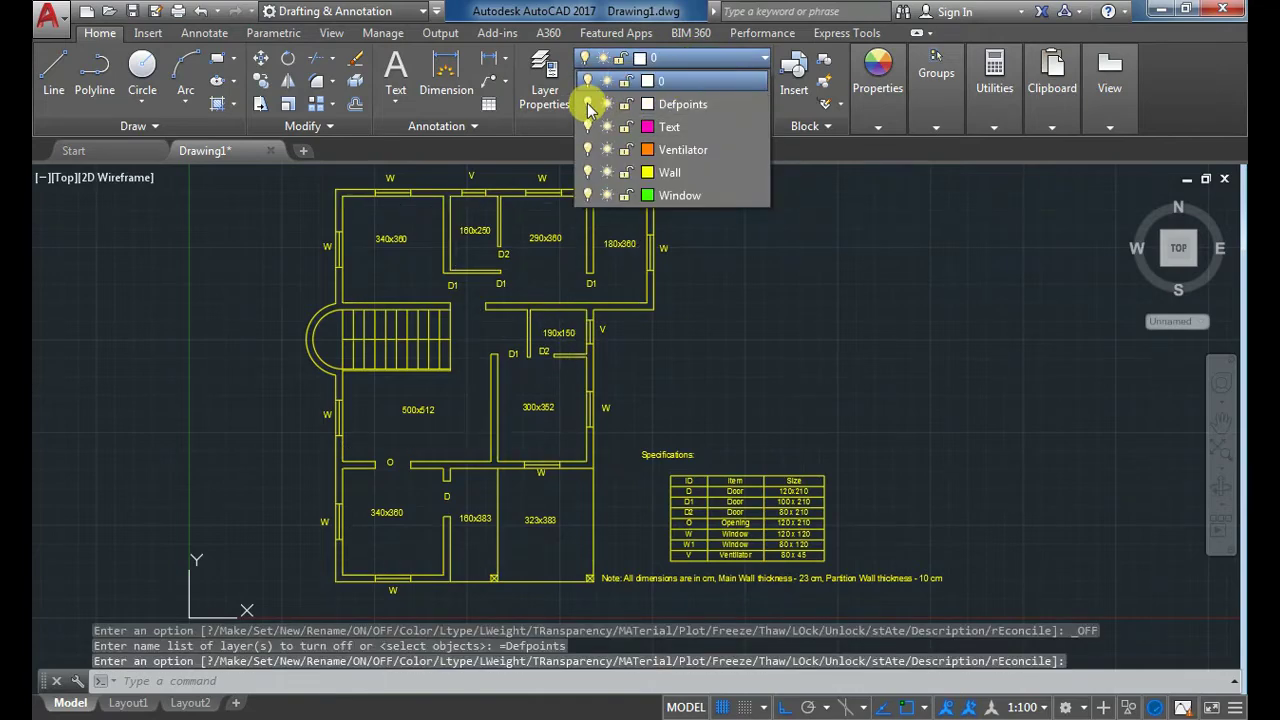
Step: Select all text similar to the 290x360 room label and move it to the Text layer
left_click(753, 210)
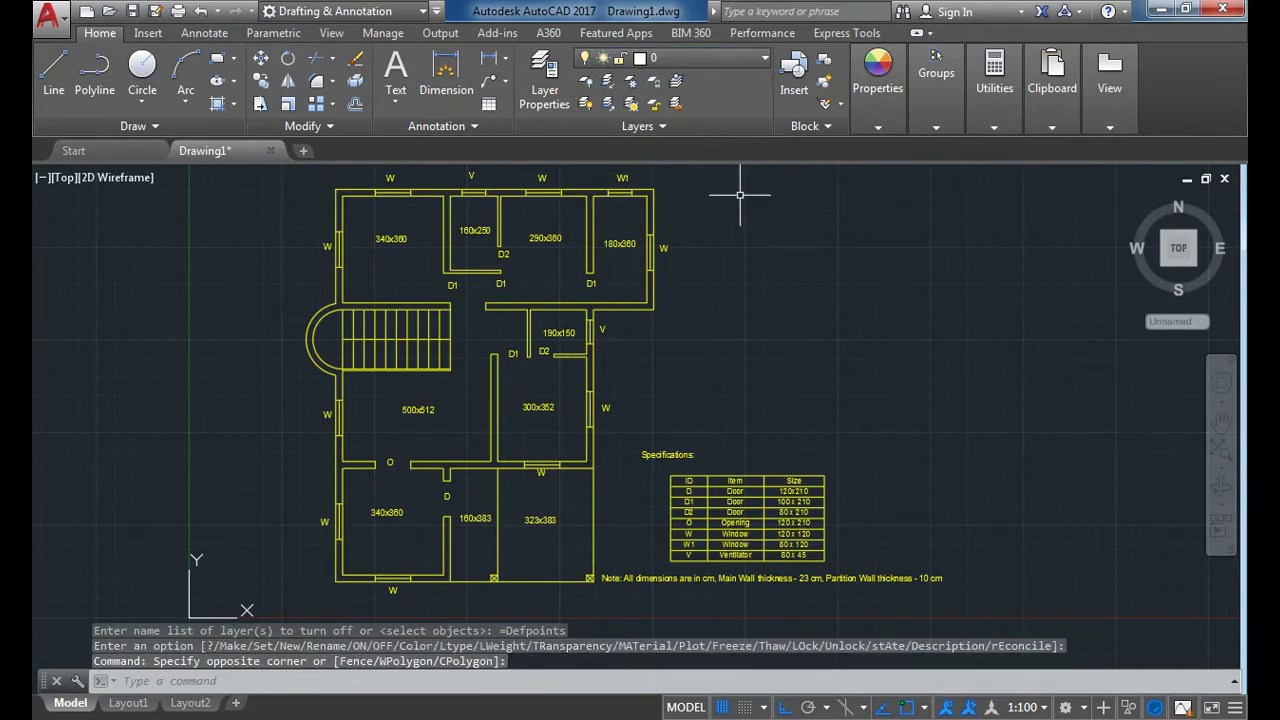
left_click(553, 230)
right_click(692, 240)
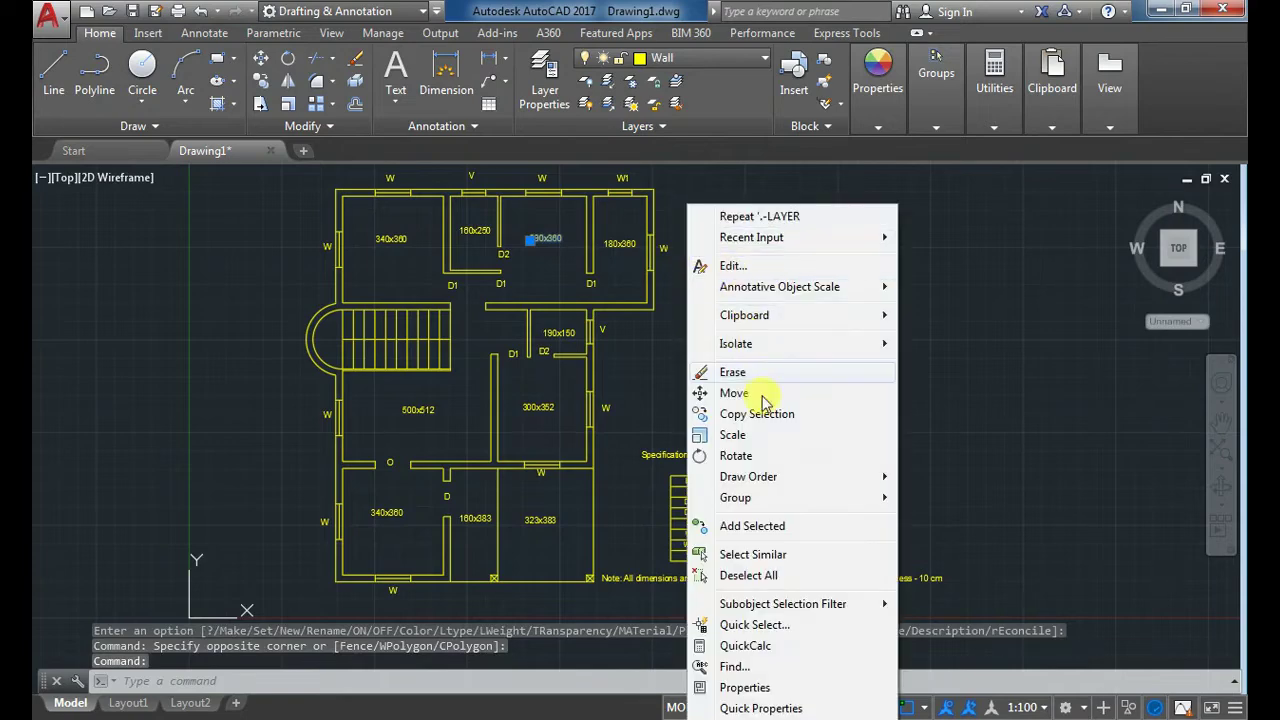
left_click(747, 554)
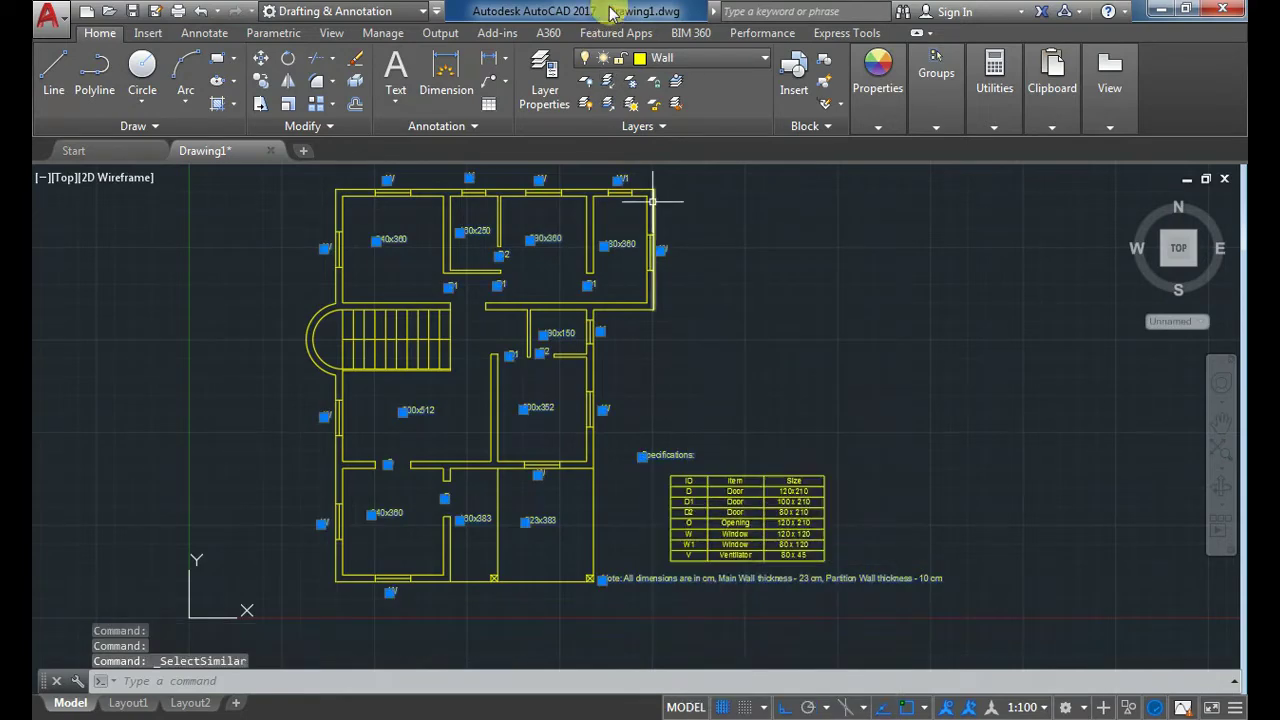
left_click(655, 57)
left_click(670, 127)
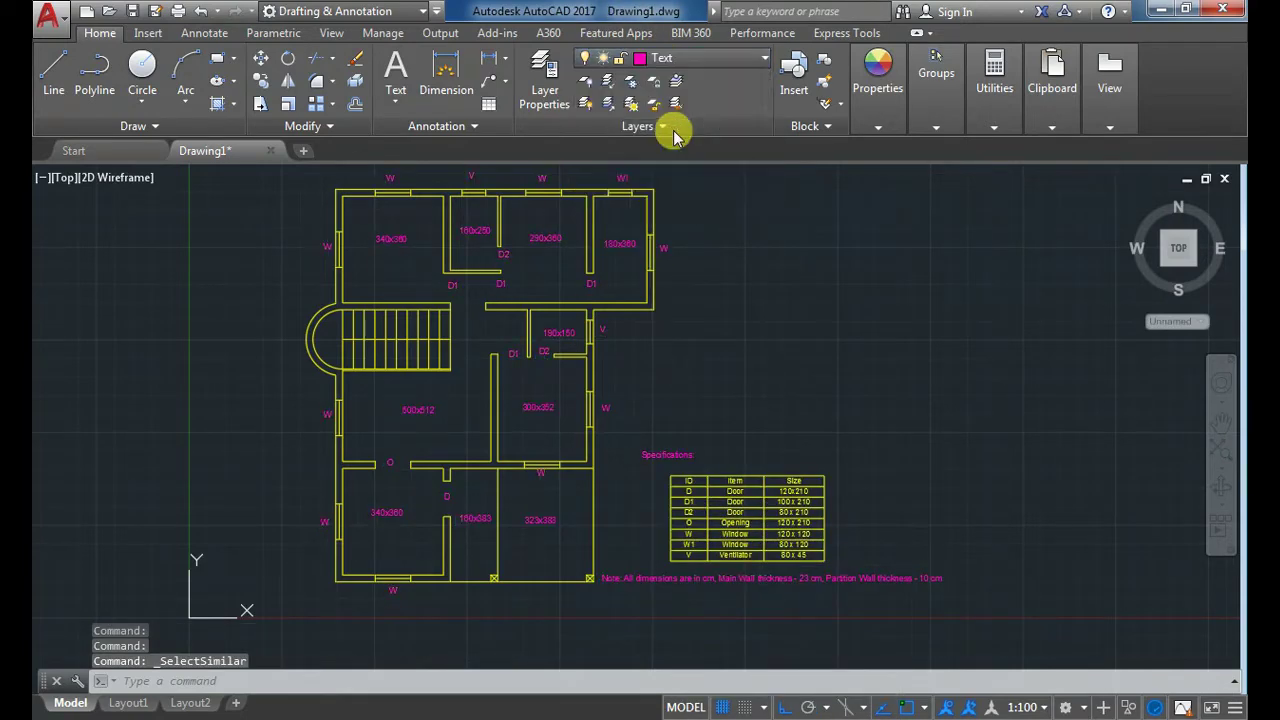
key("Escape")
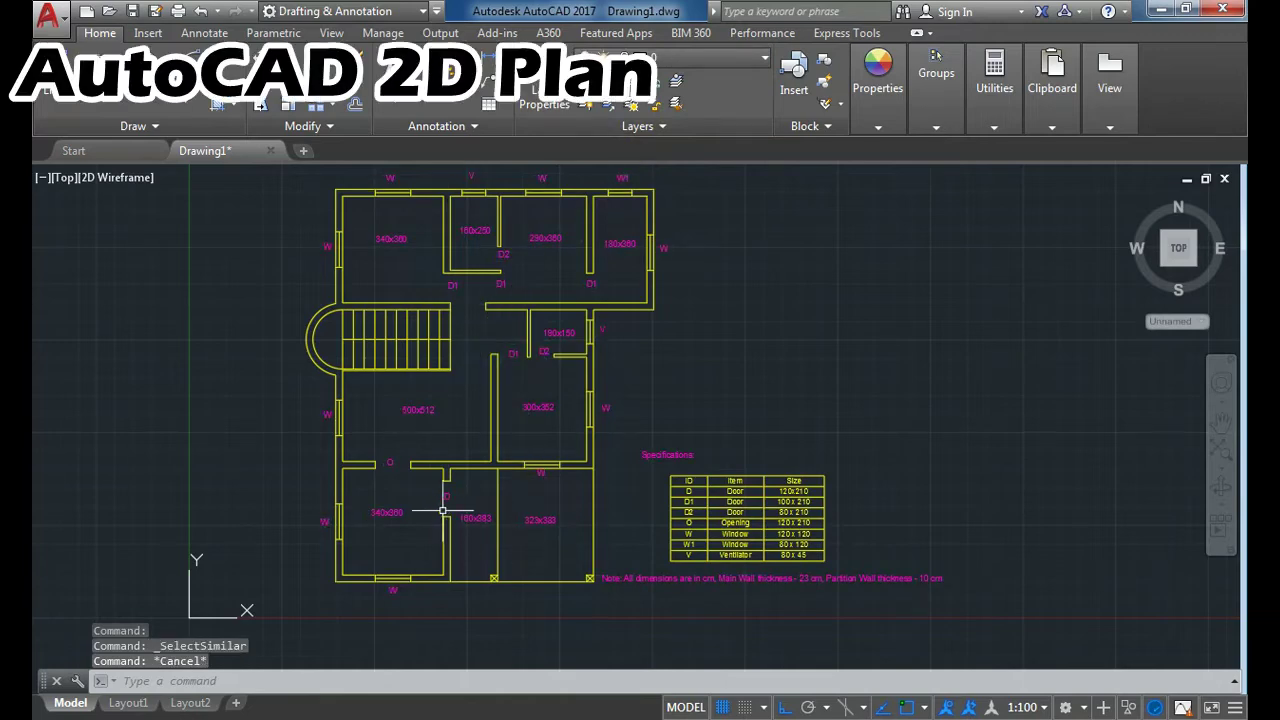
Step: Select the windows on the left, bottom and right walls, including those by 323x383 and 300x352
scroll(318, 418, "up", 4)
left_click(337, 378)
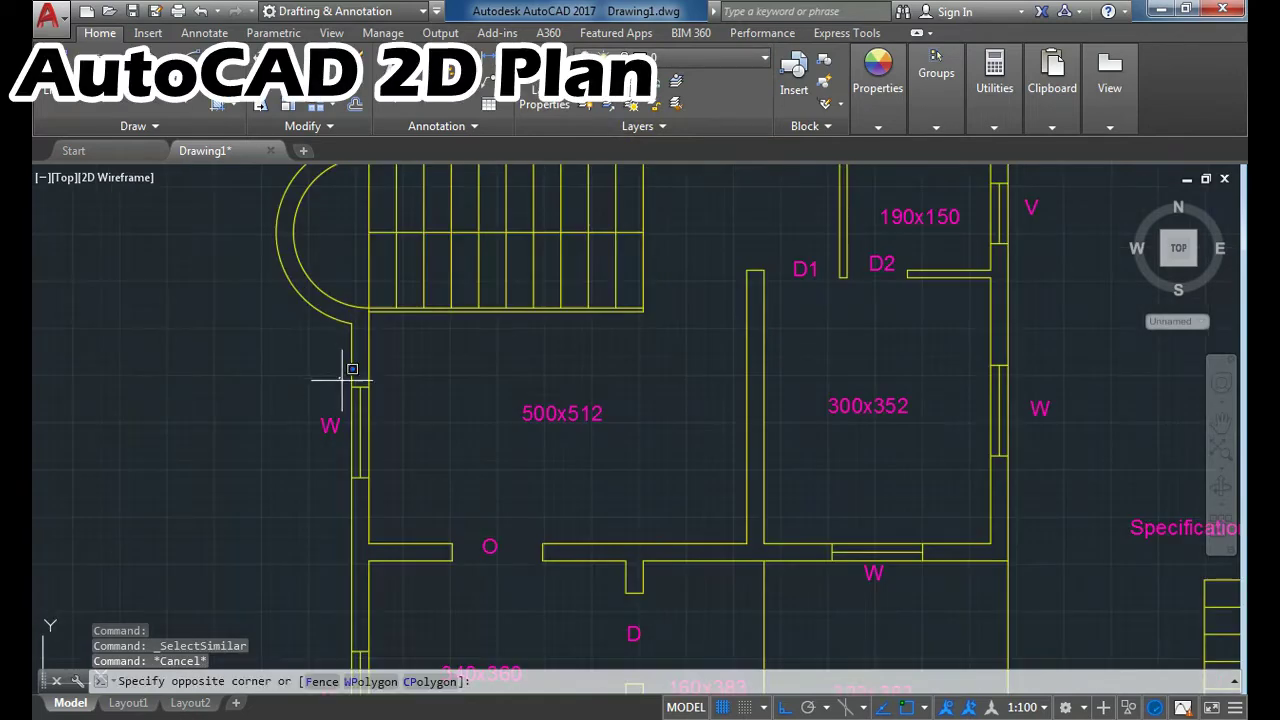
left_click(402, 492)
middle_click_drag(357, 340, 334, 53)
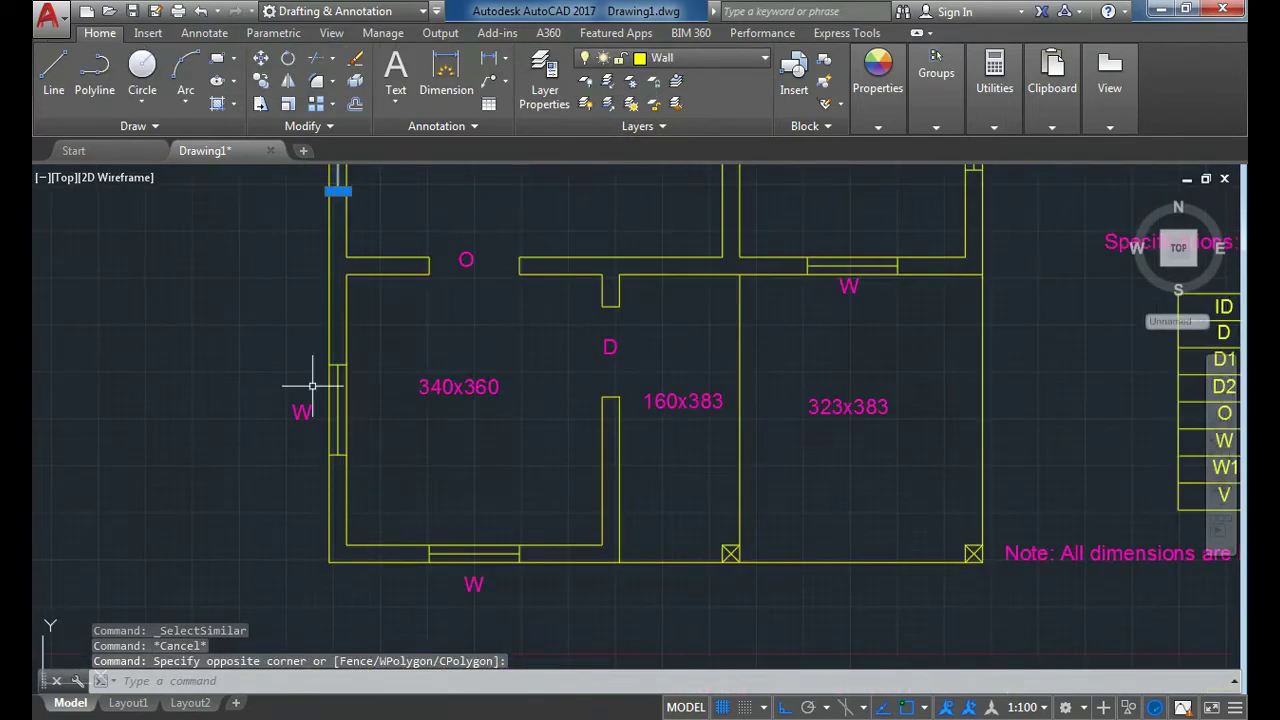
left_click(314, 356)
left_click(395, 470)
left_click(396, 500)
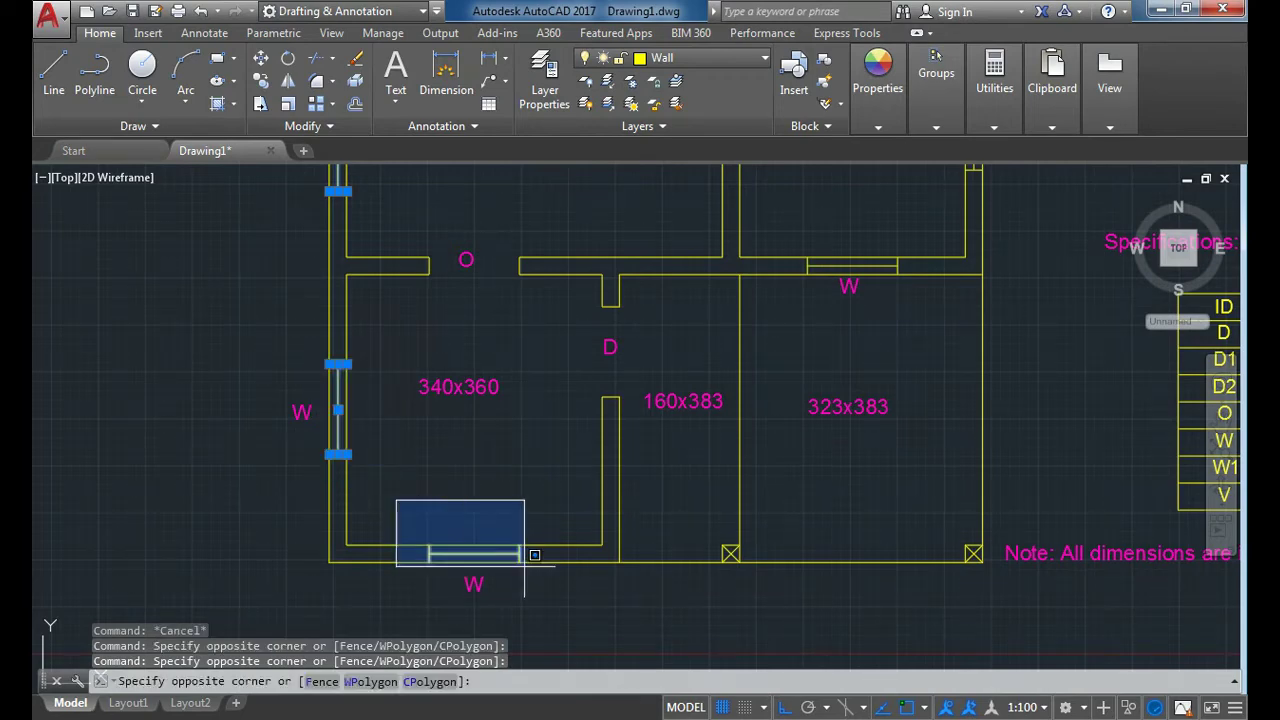
left_click(527, 551)
scroll(600, 340, "up", 2)
left_click(707, 253)
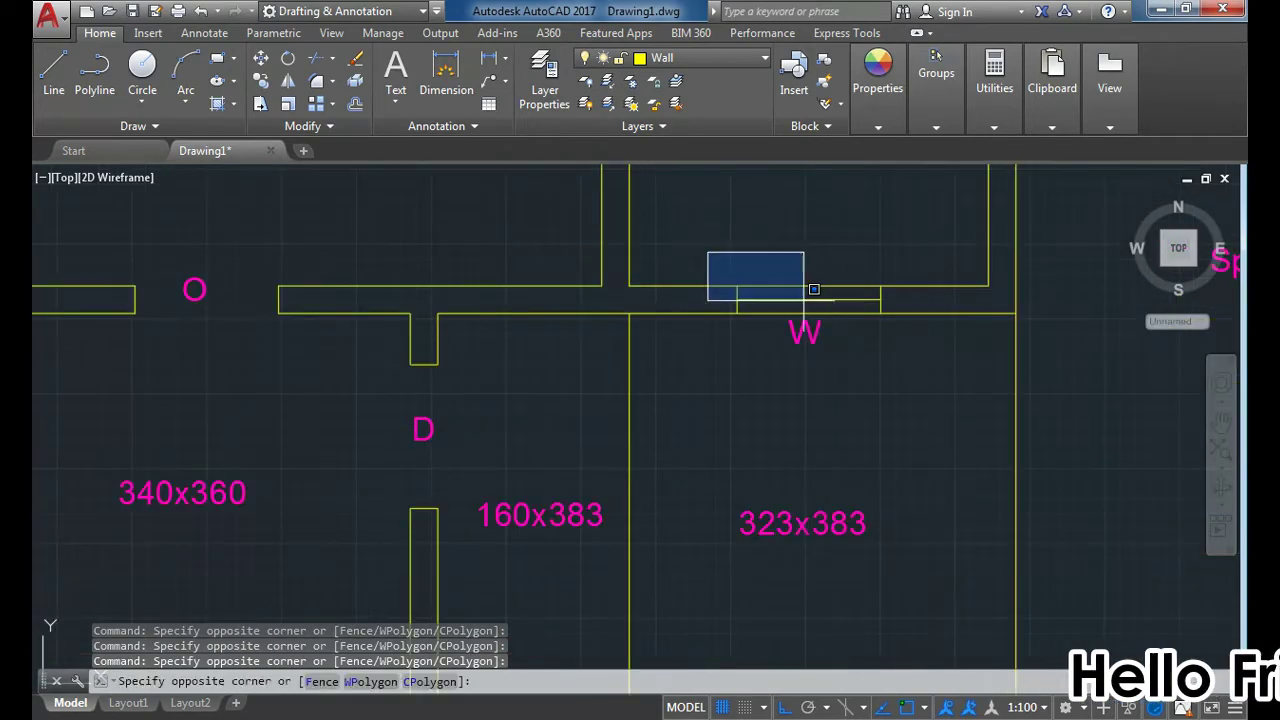
left_click(910, 320)
scroll(460, 375, "down", 4)
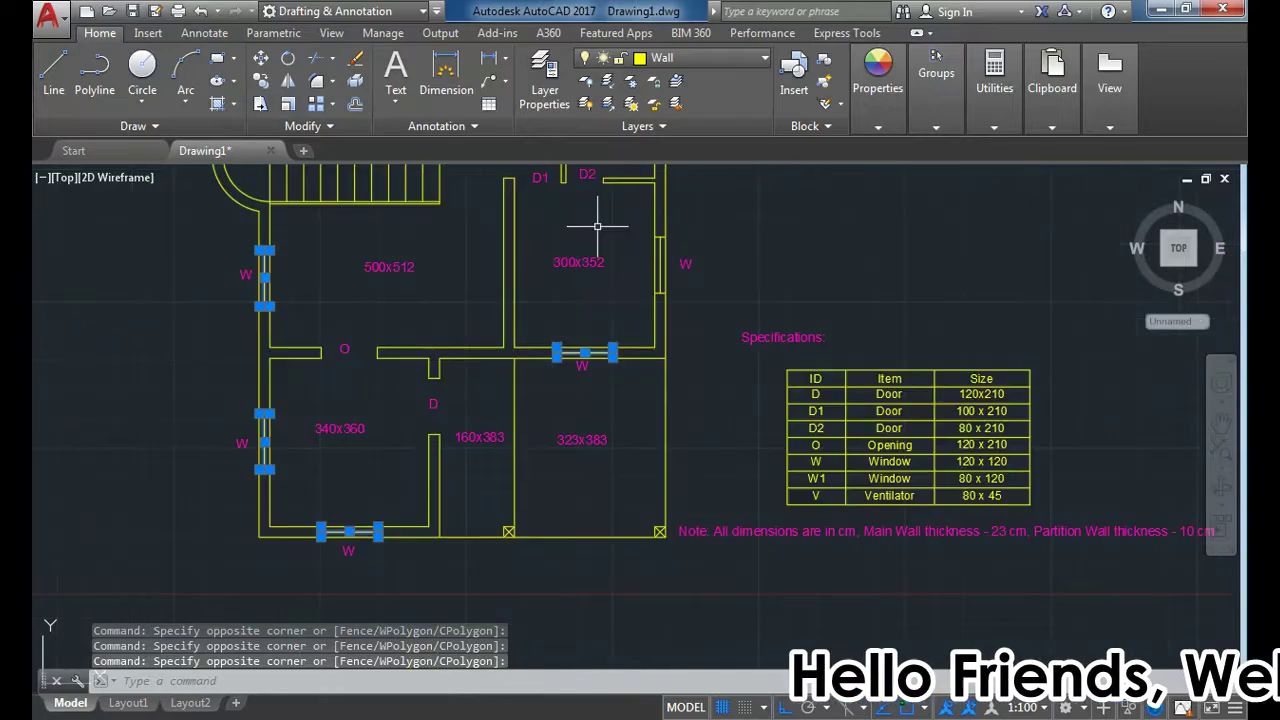
scroll(651, 220, "up", 2)
left_click(648, 226)
left_click(709, 370)
scroll(636, 541, "down", 4)
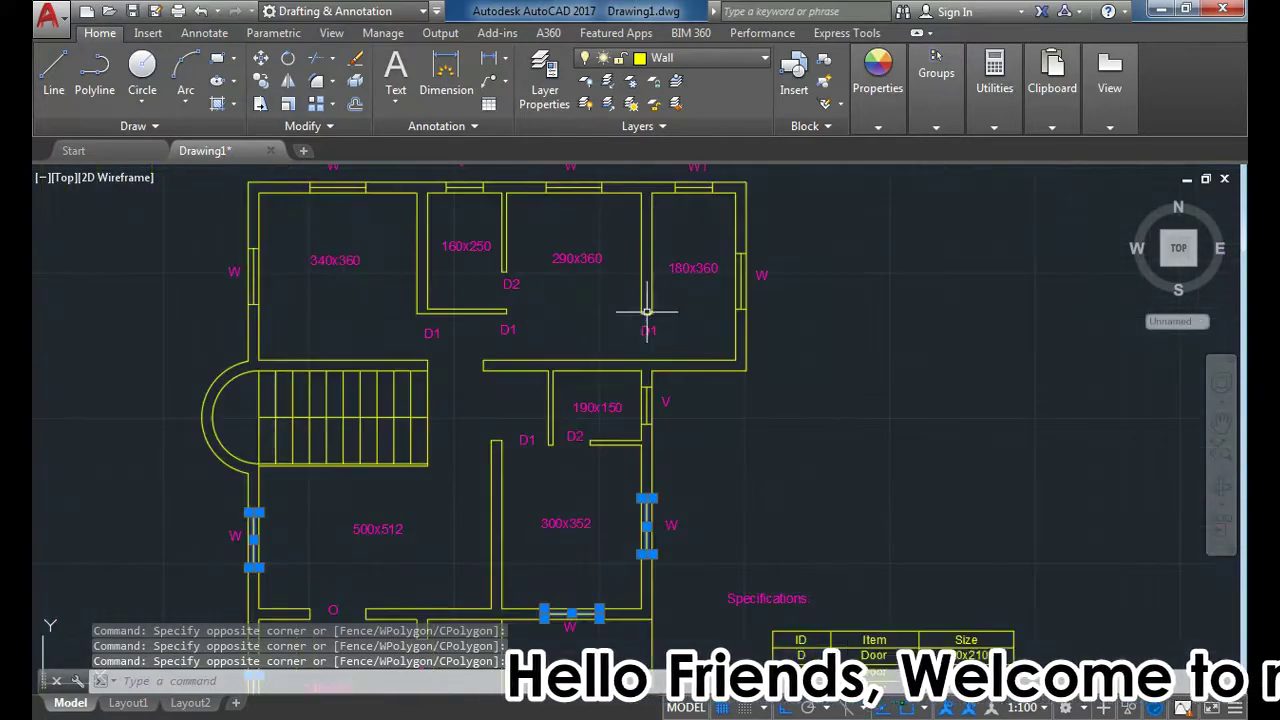
scroll(645, 351, "up", 6)
scroll(597, 423, "down", 2)
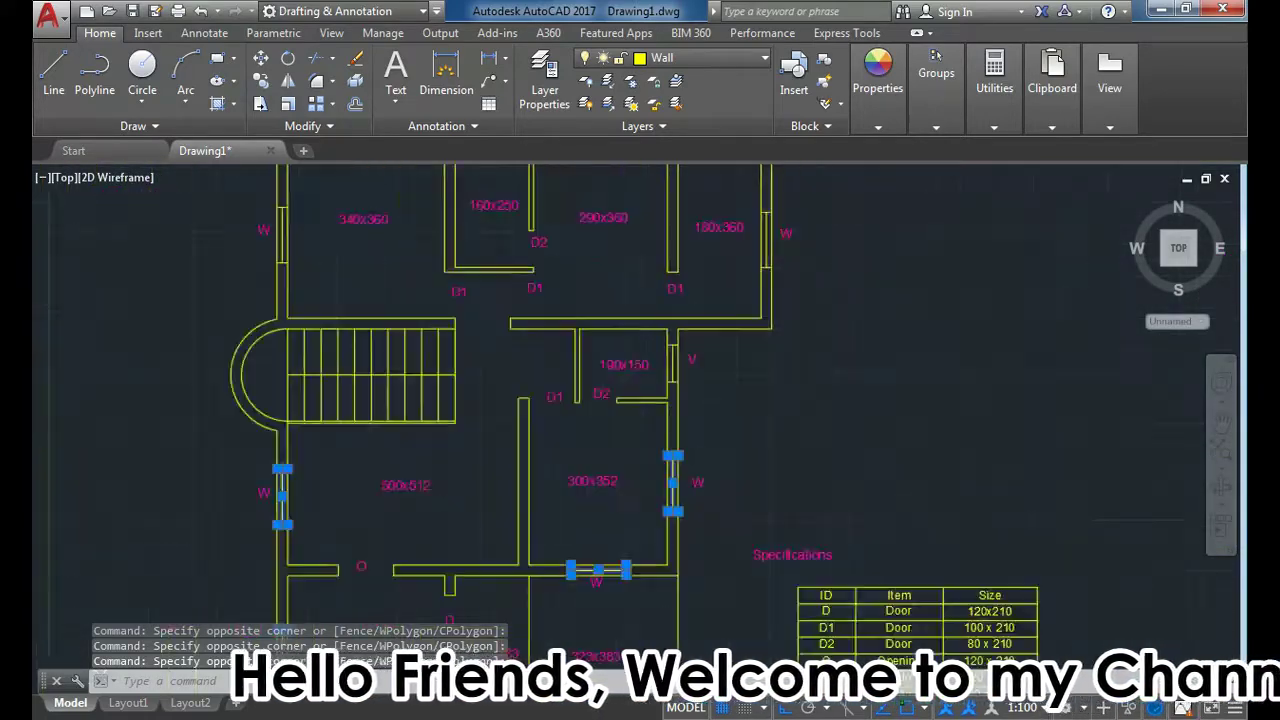
Step: Add the remaining upper and left windows, including W1, and move all selected windows to the Window layer
middle_click_drag(816, 170, 768, 208)
left_click(706, 238)
left_click(763, 371)
scroll(694, 414, "down", 2)
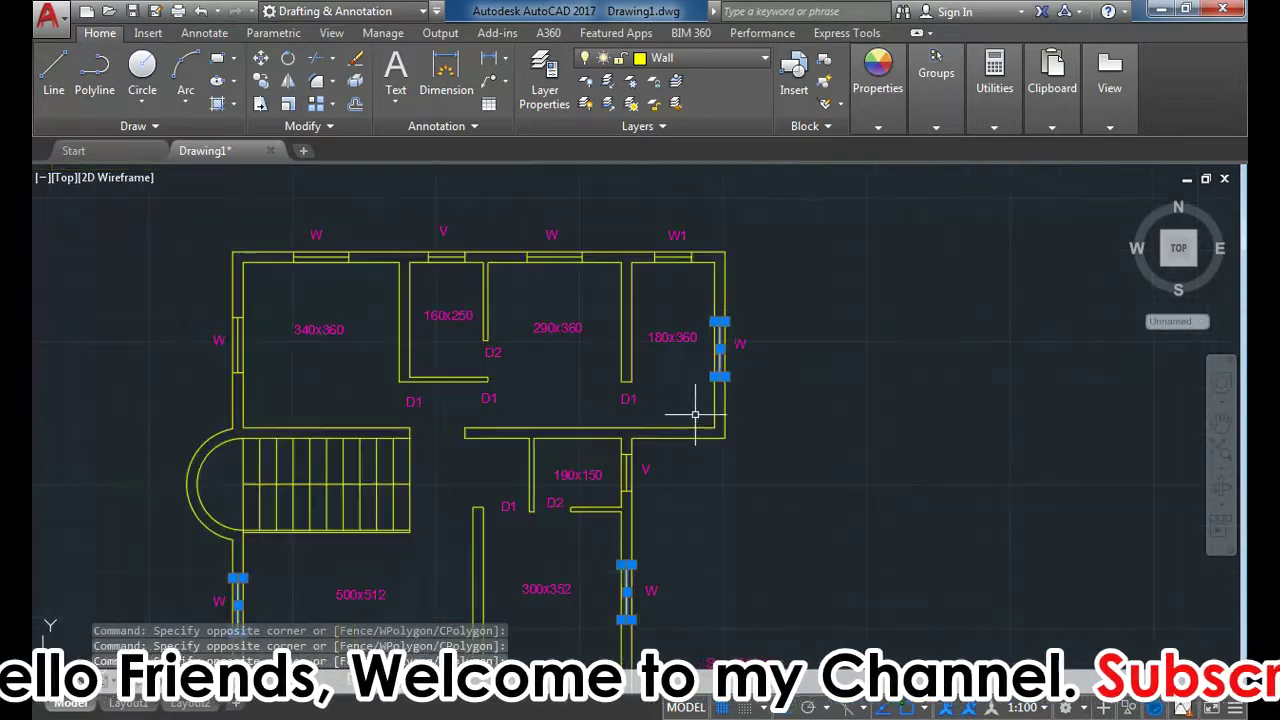
scroll(660, 271, "up", 4)
left_click(634, 188)
left_click(785, 298)
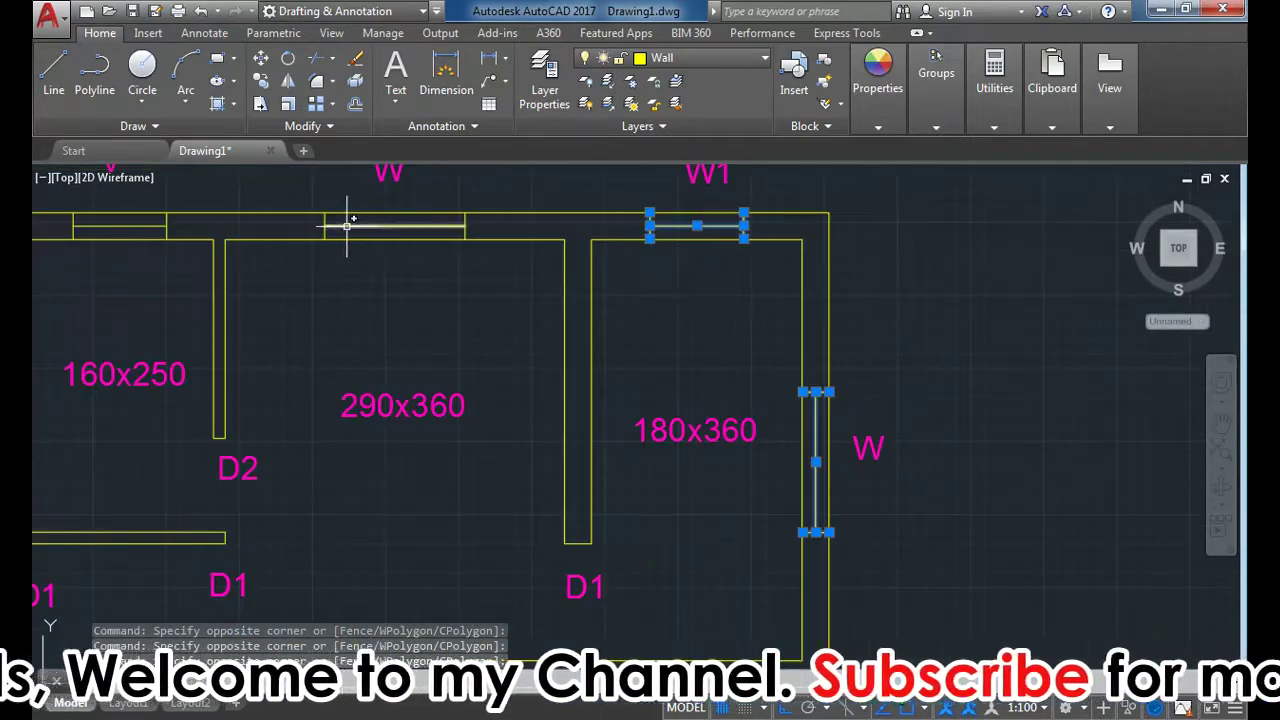
left_click(313, 196)
left_click(503, 286)
scroll(509, 286, "down", 2)
scroll(320, 258, "up", 2)
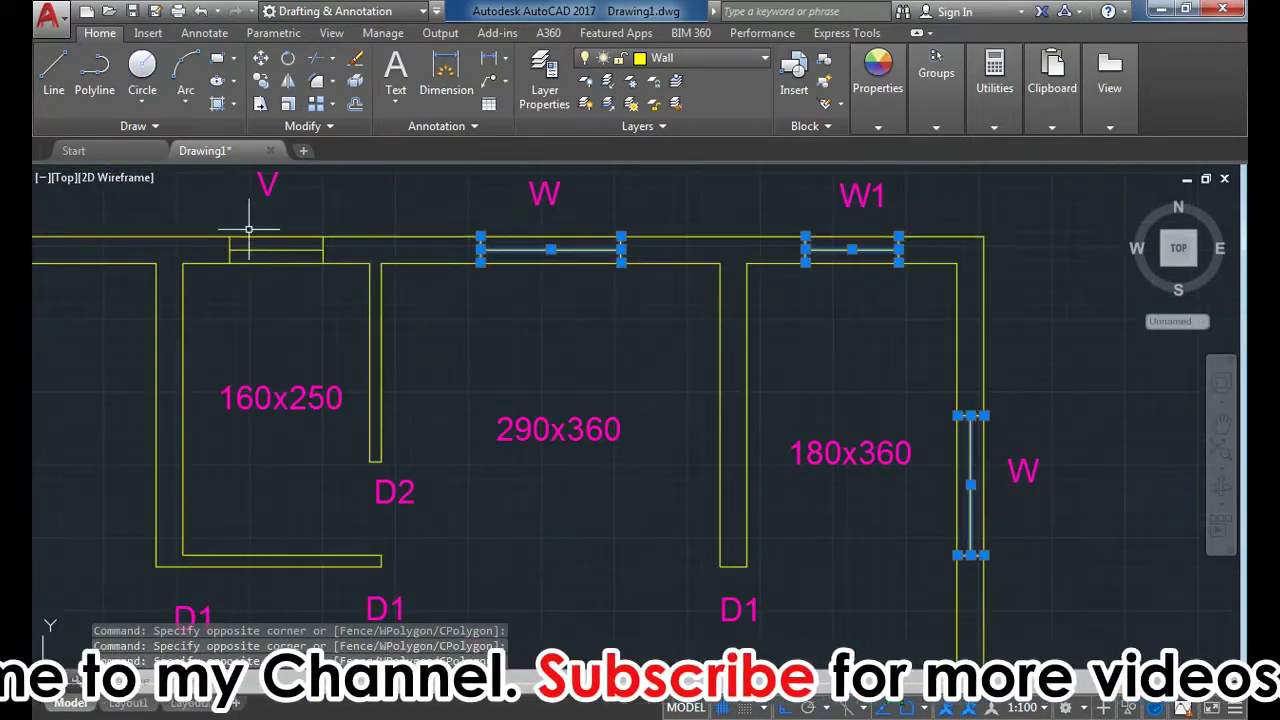
left_click(220, 215)
left_click(349, 280)
scroll(229, 263, "down", 2)
scroll(114, 243, "up", 2)
left_click(100, 243)
left_click(305, 300)
scroll(290, 330, "down", 2)
scroll(256, 347, "up", 2)
left_click(241, 304)
left_click(334, 463)
scroll(250, 207, "down", 2)
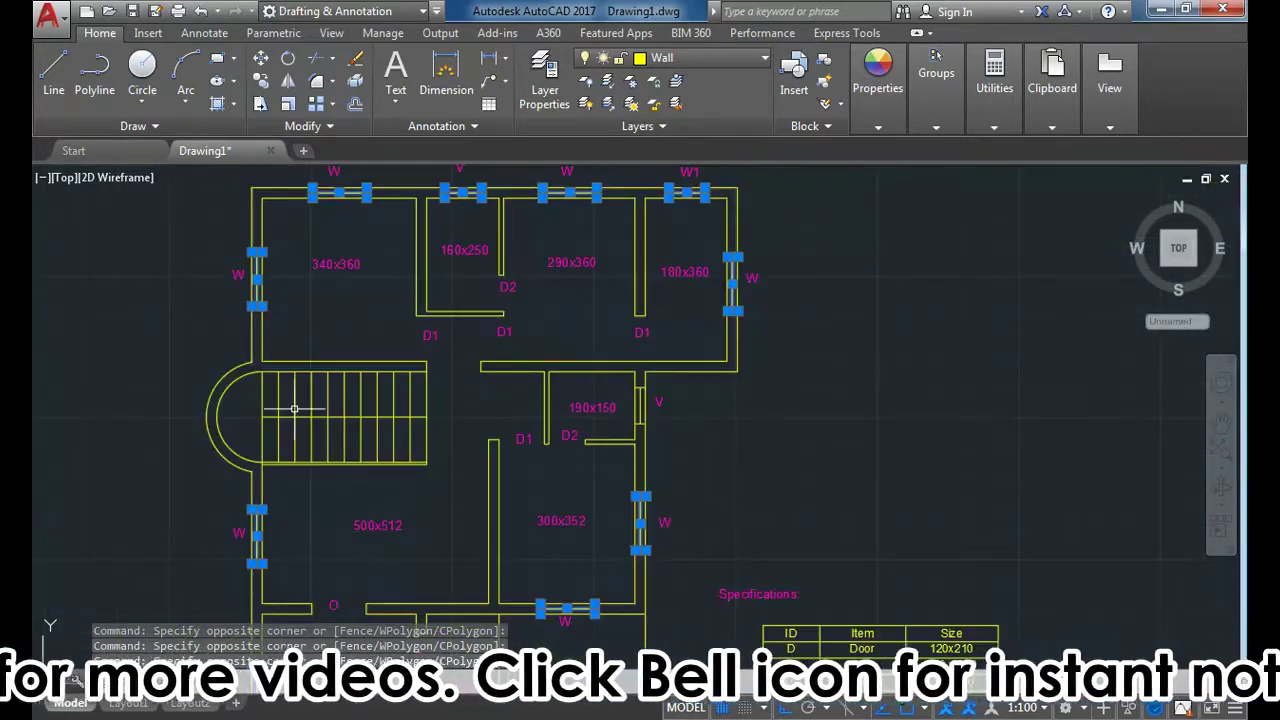
scroll(294, 409, "down", 3)
left_click(700, 58)
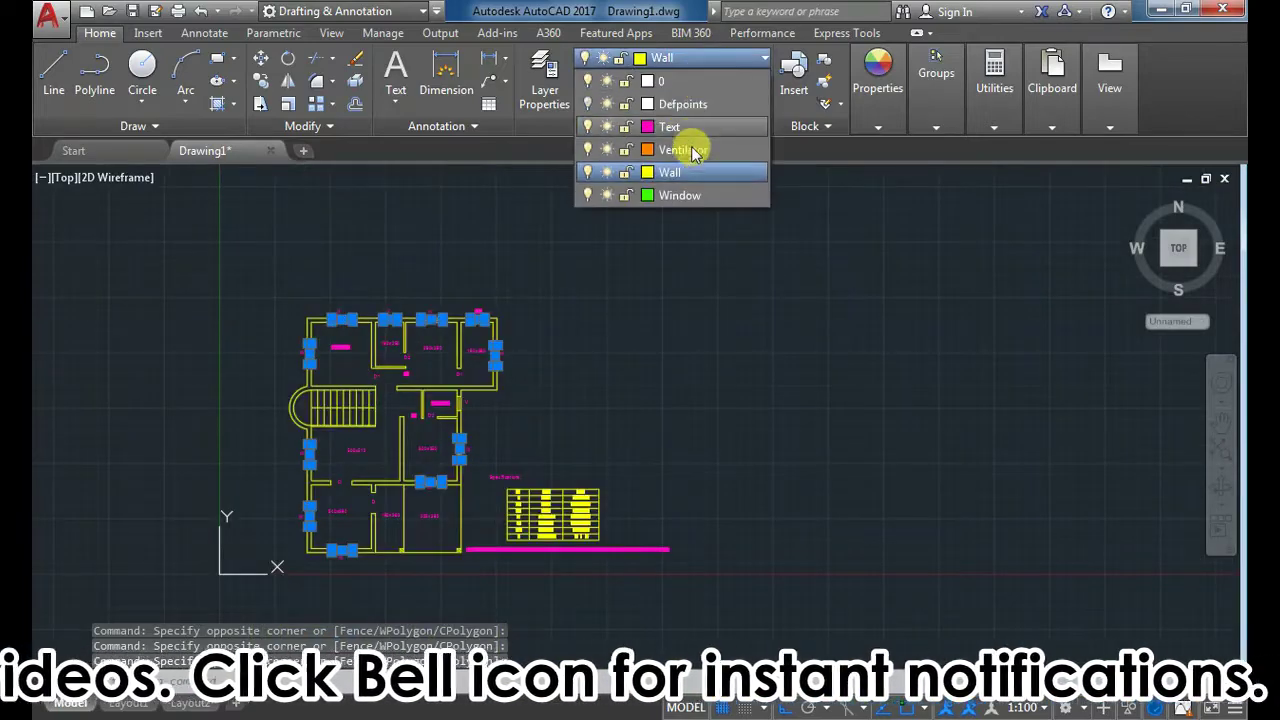
left_click(680, 195)
key("Escape")
Step: Move the V opening beside the 190x150 room to the Ventilator layer
scroll(297, 355, "up", 3)
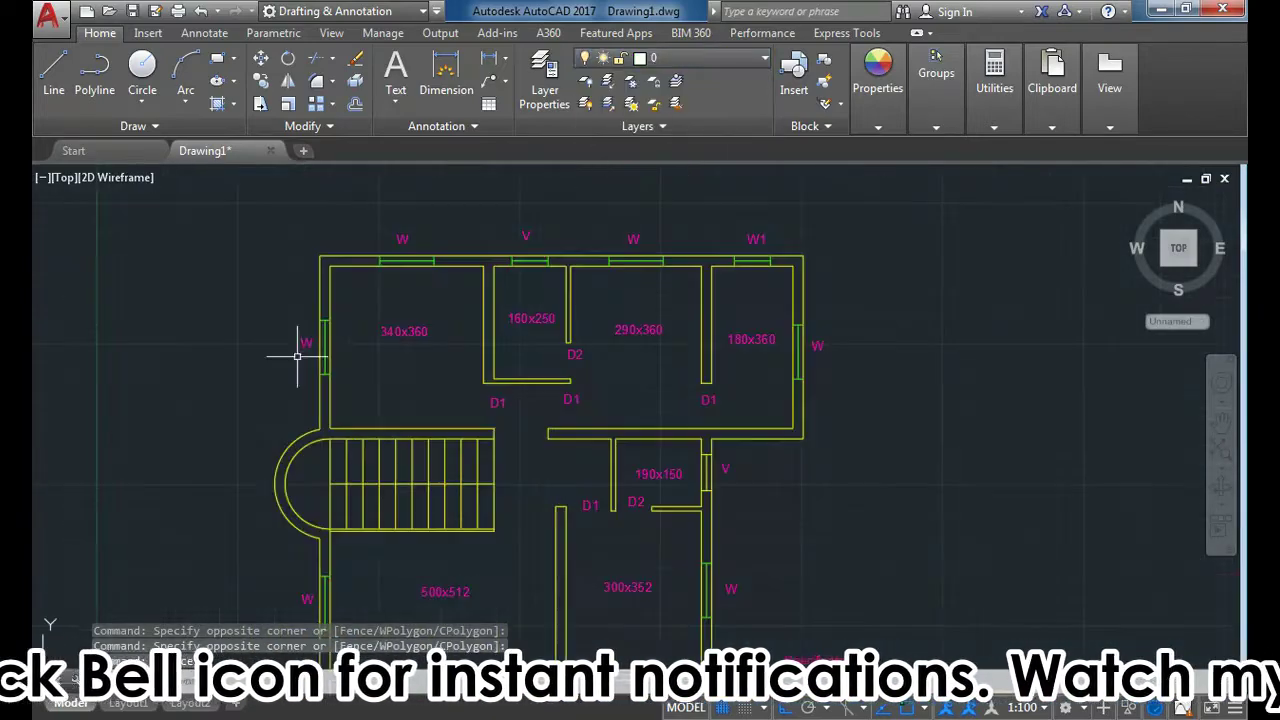
scroll(345, 279, "down", 3)
scroll(581, 296, "up", 3)
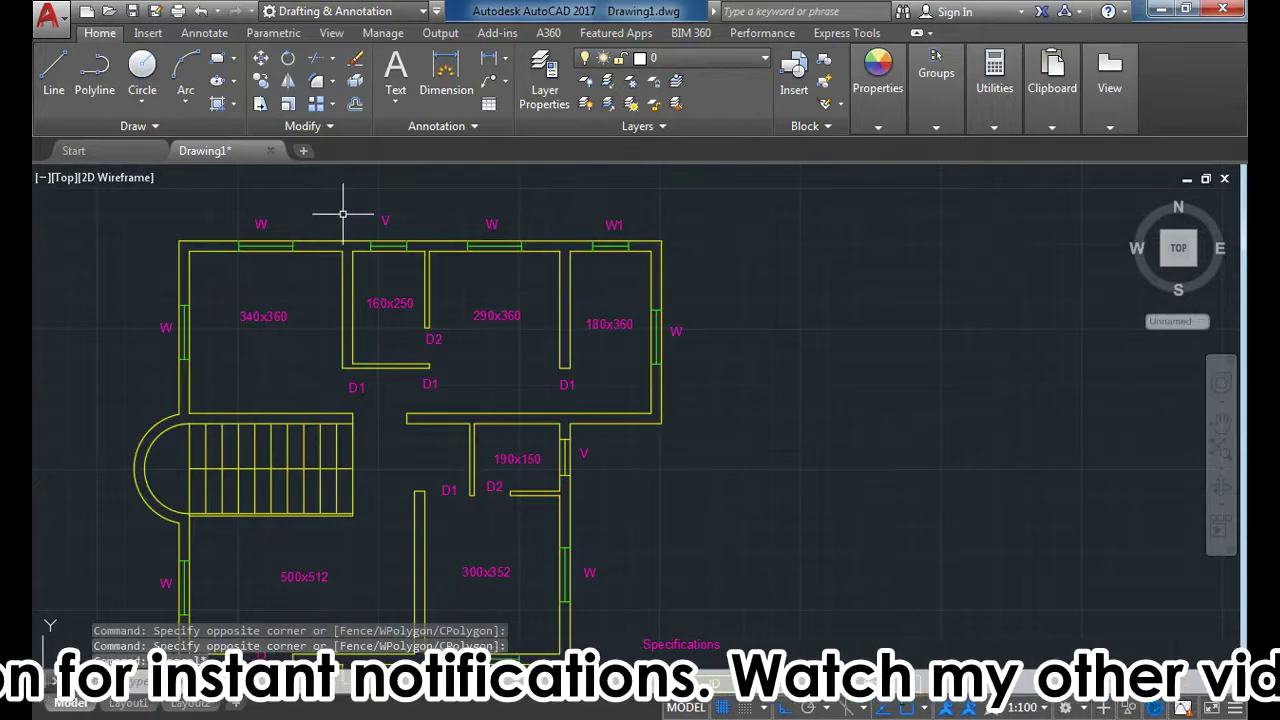
scroll(342, 213, "up", 3)
left_click(374, 237)
left_click(530, 332)
scroll(437, 206, "down", 3)
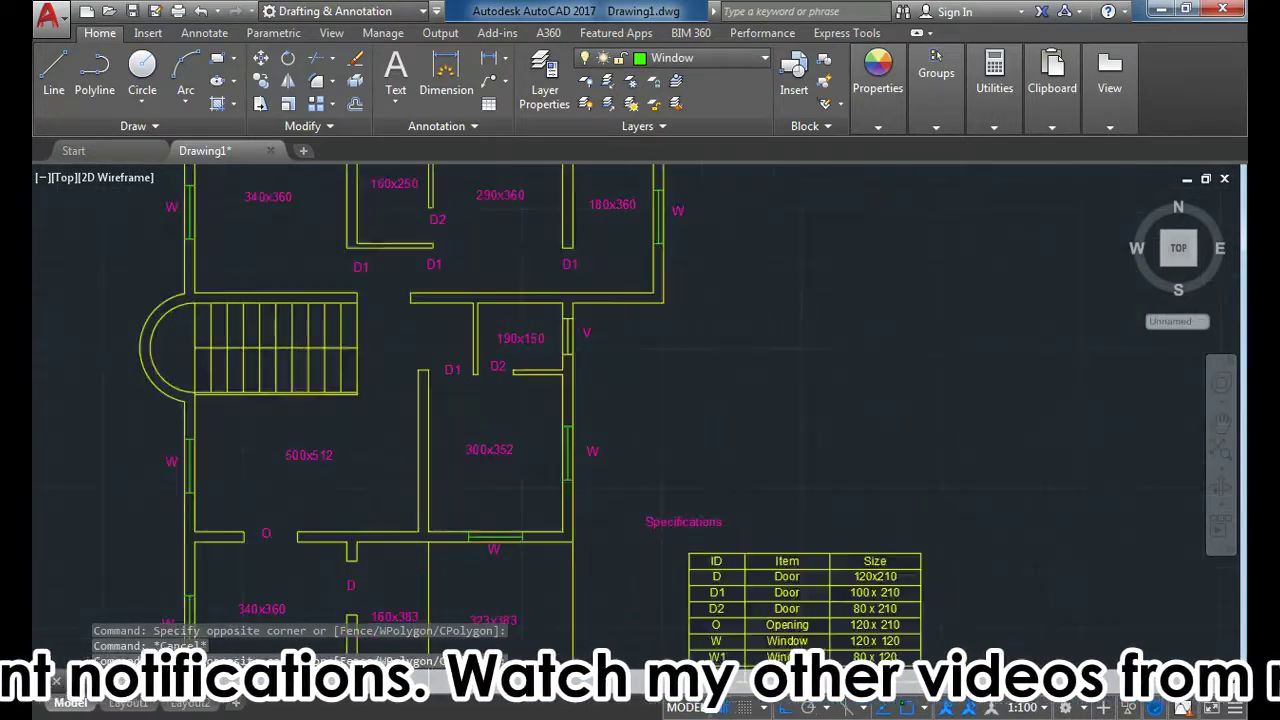
scroll(533, 413, "up", 3)
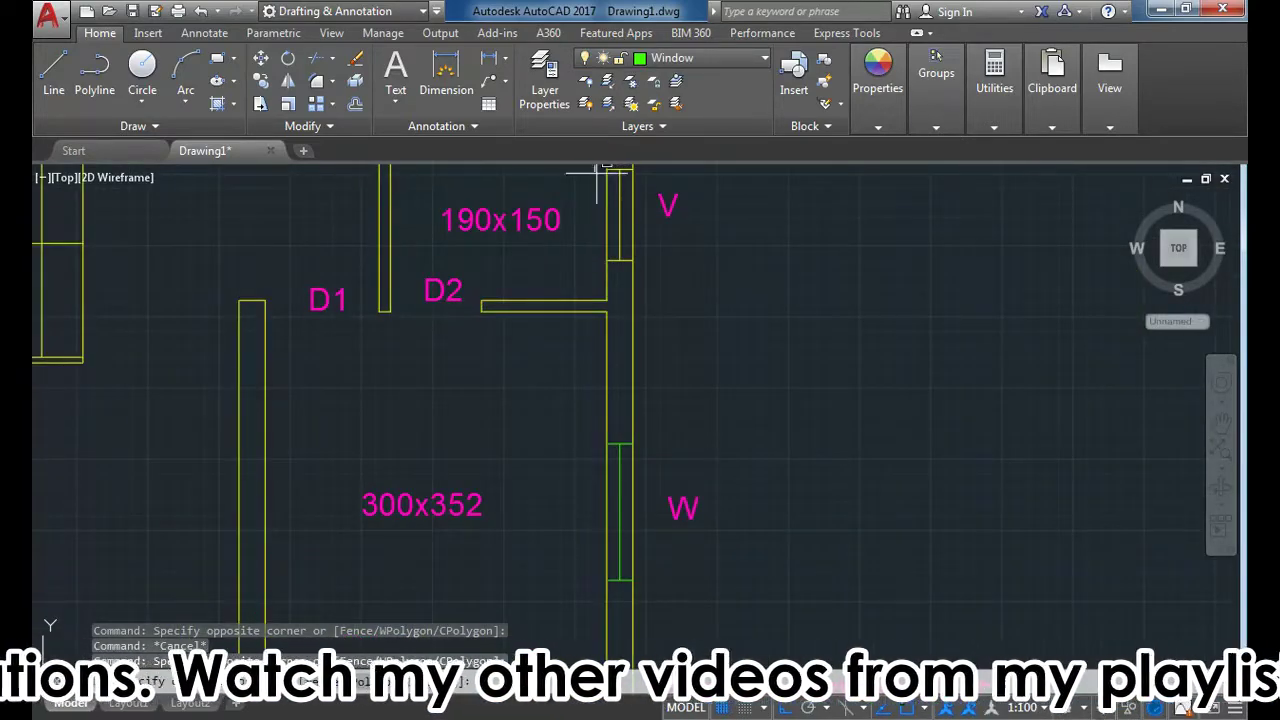
left_click(657, 280)
left_click(680, 58)
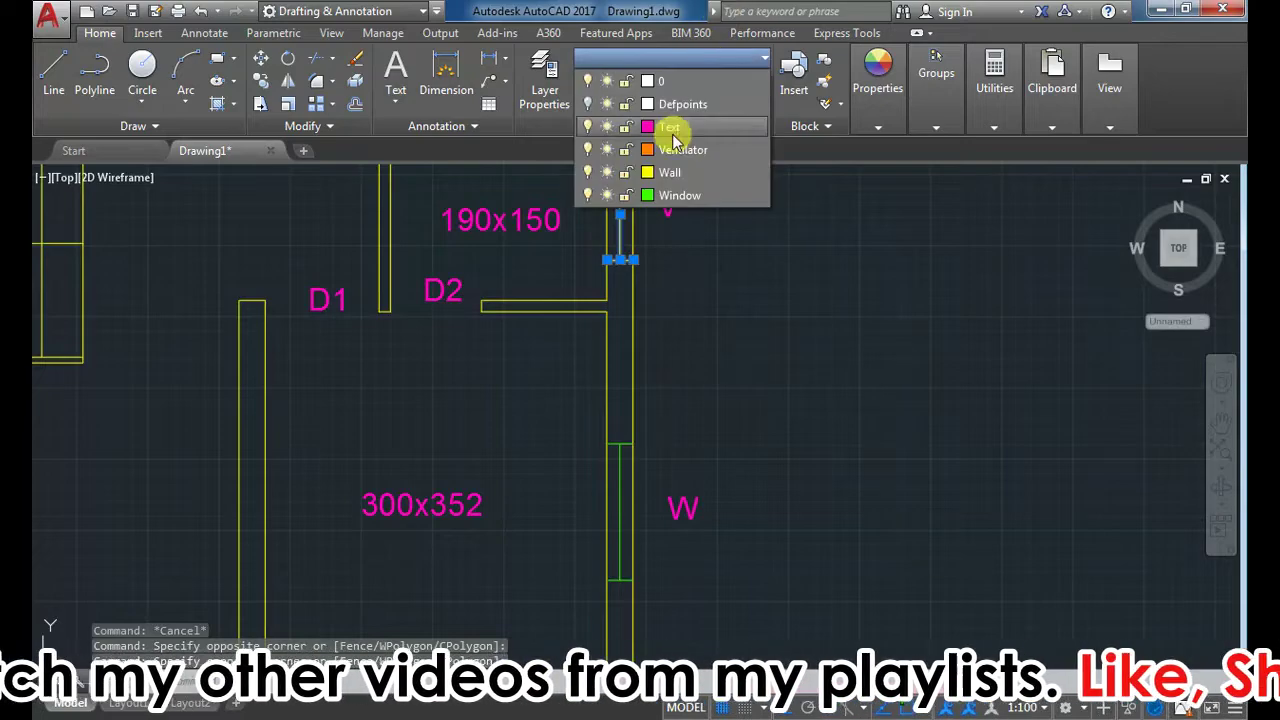
left_click(680, 149)
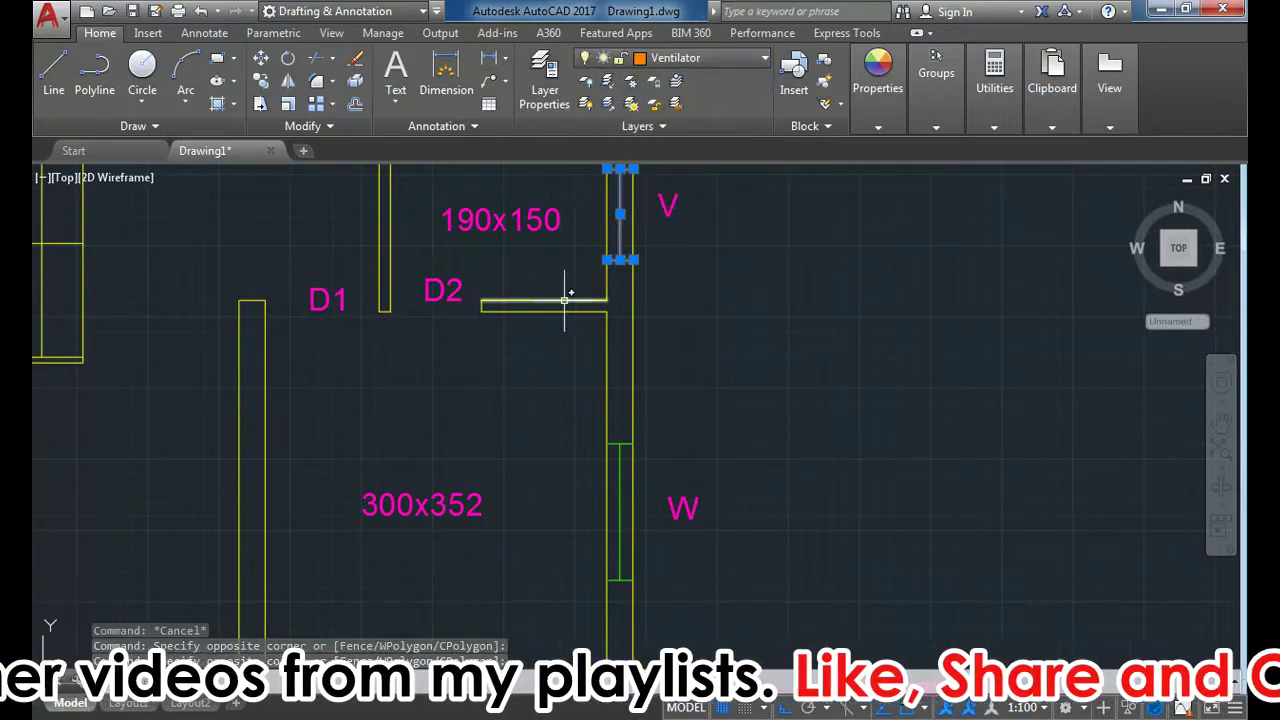
scroll(569, 295, "down", 3)
key("Escape")
scroll(383, 313, "up", 2)
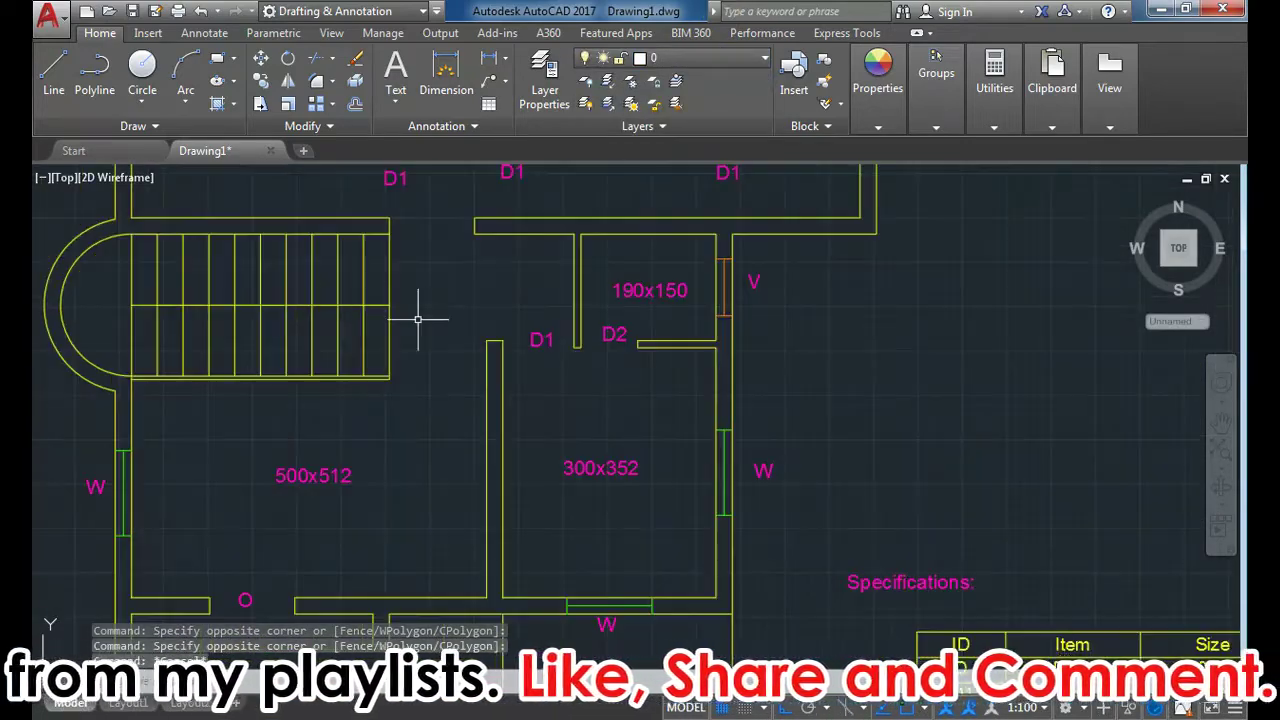
Step: Give the stair treads a dashed linetype in the properties panel
left_click(400, 320)
left_click(177, 338)
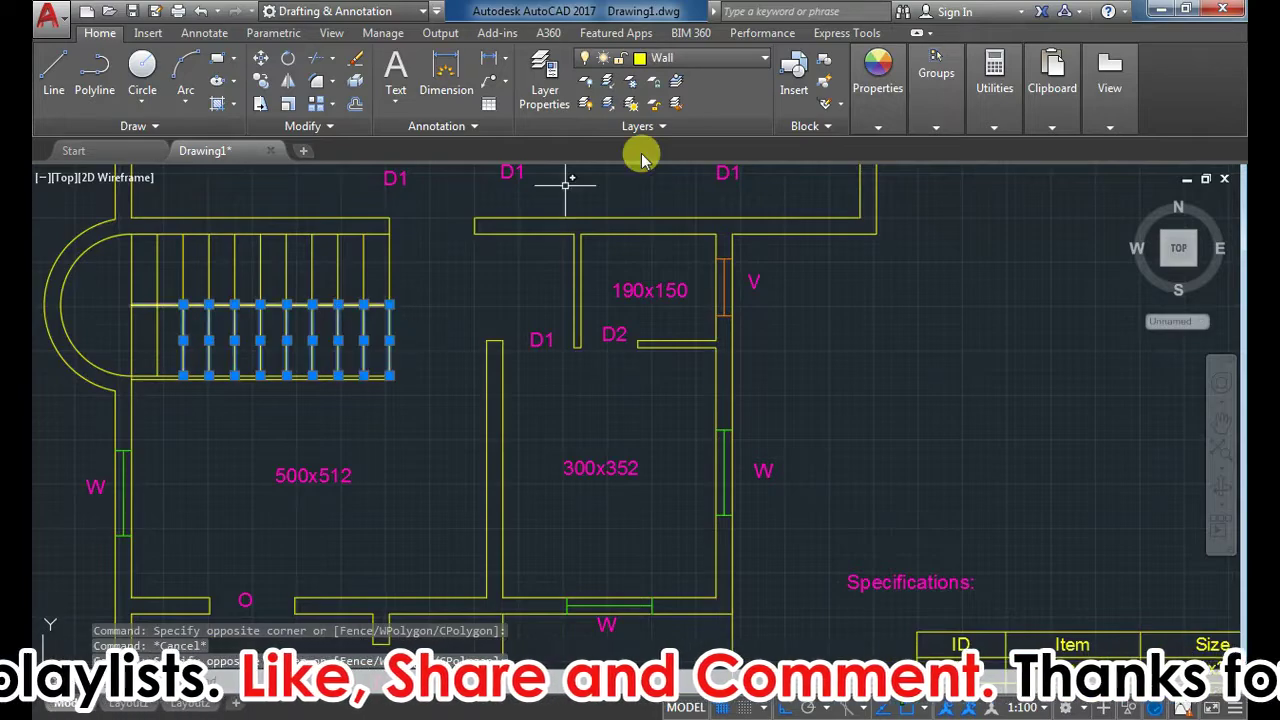
left_click(880, 80)
left_click(985, 222)
left_click(986, 277)
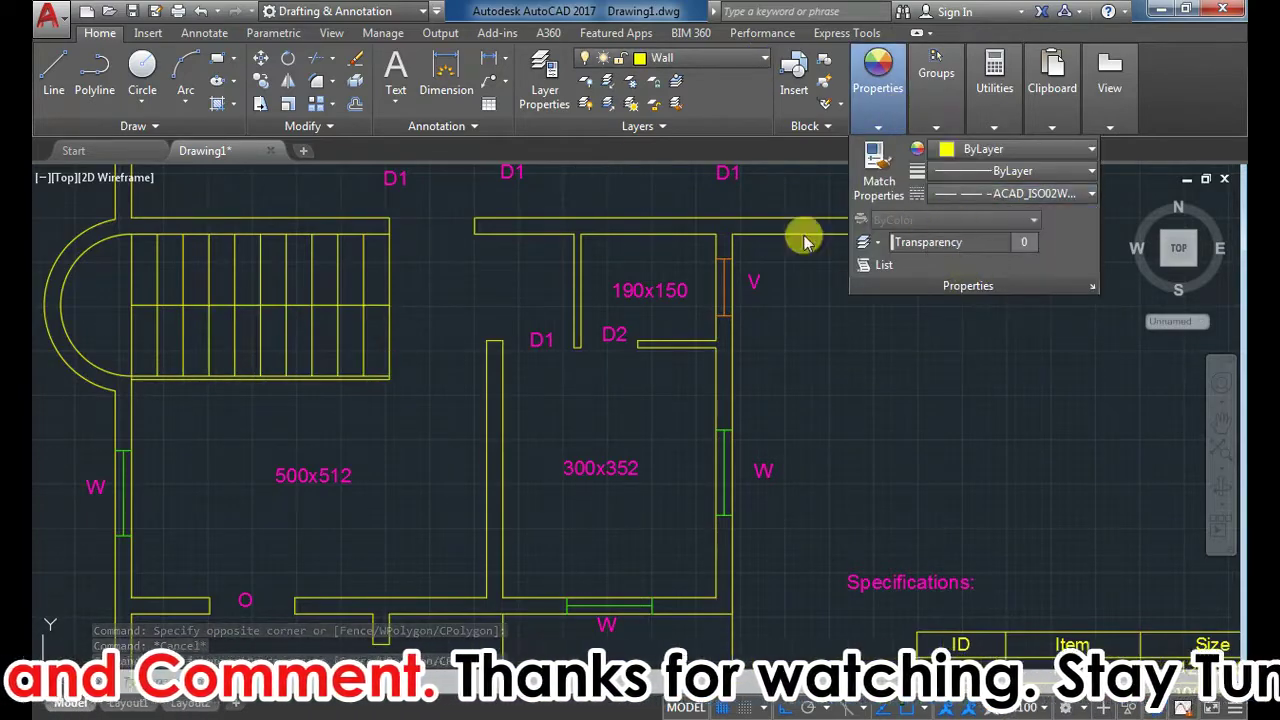
key("Escape")
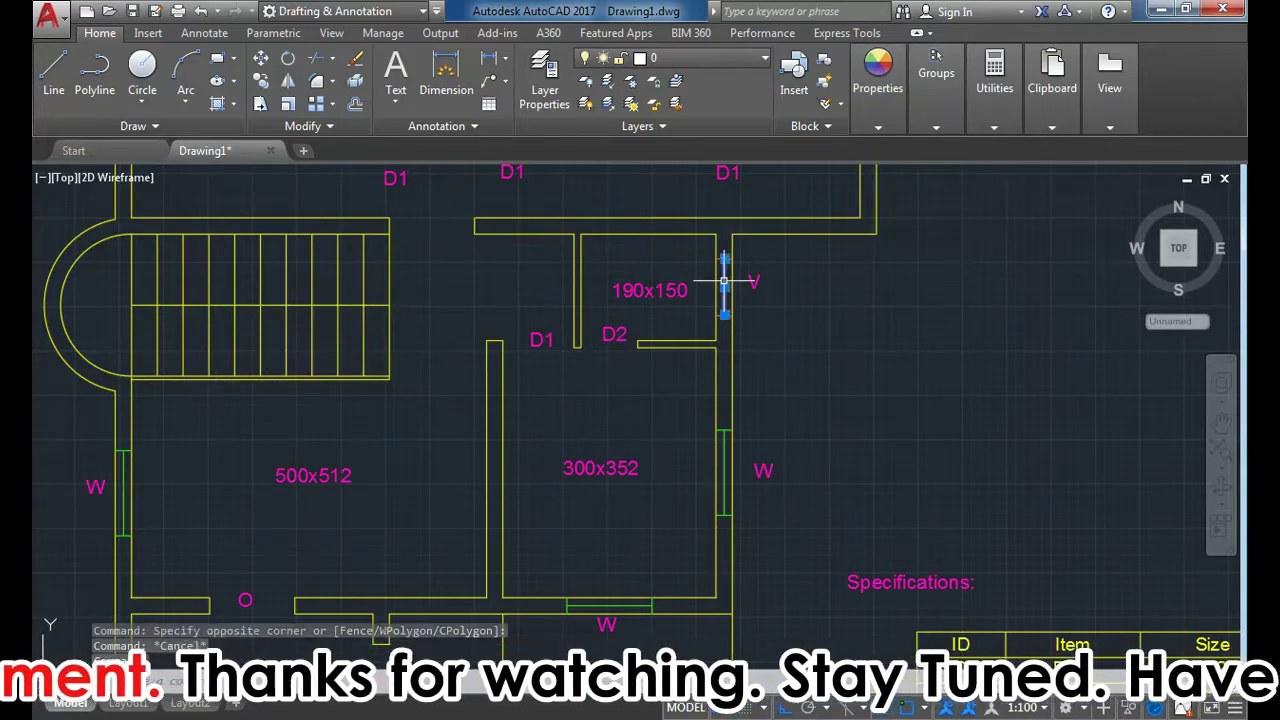
Step: Inspect the property settings of the ventilator on the top wall
left_click(878, 80)
scroll(612, 420, "down", 4)
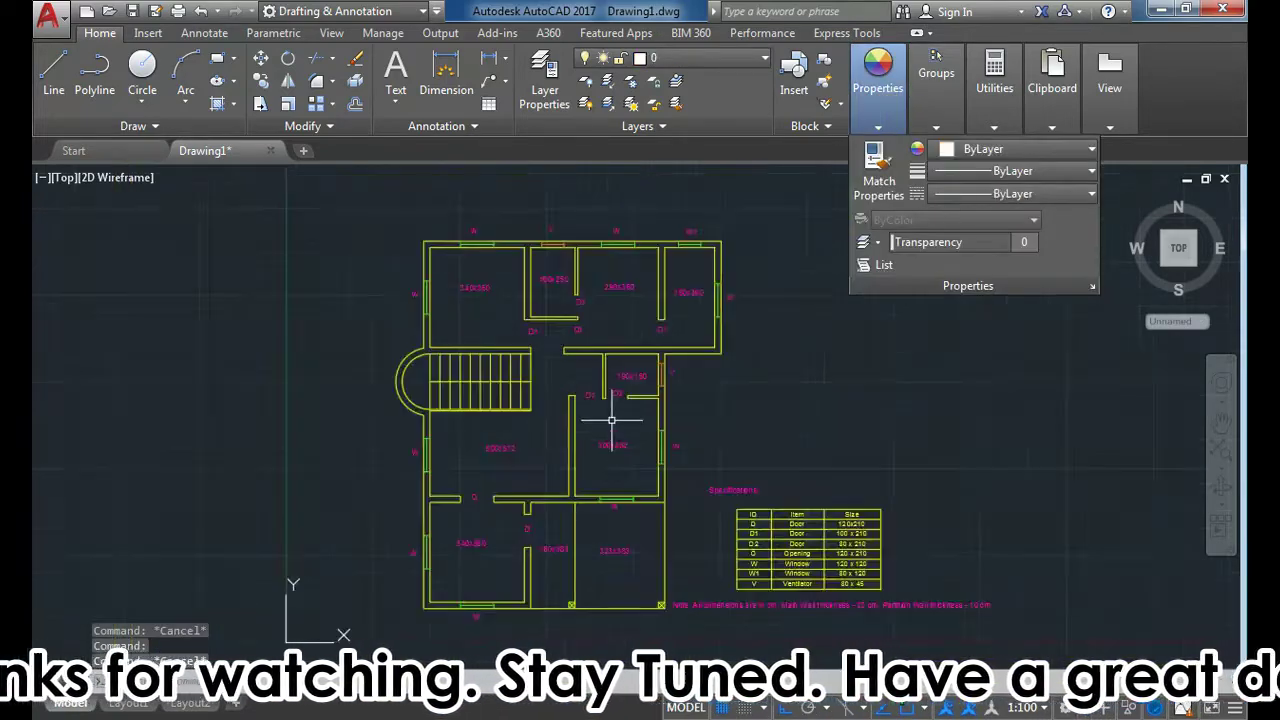
scroll(534, 282, "up", 4)
left_click(612, 184)
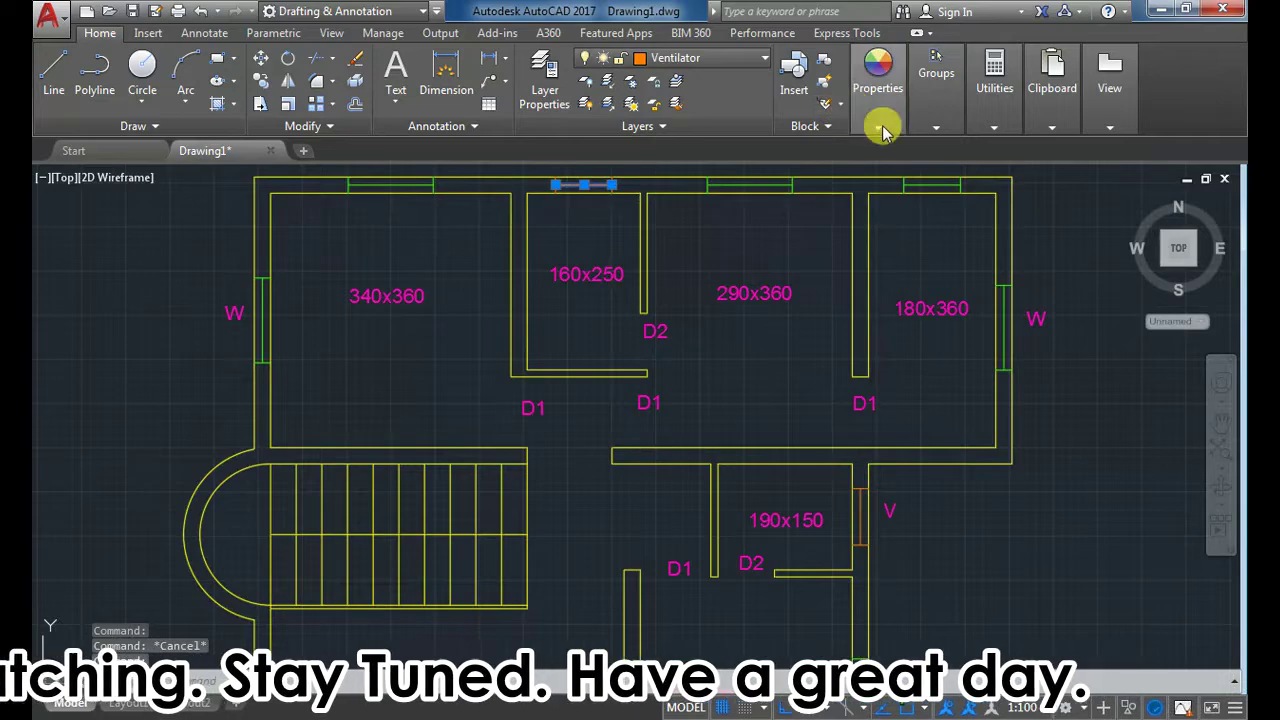
left_click(880, 128)
left_click(1000, 171)
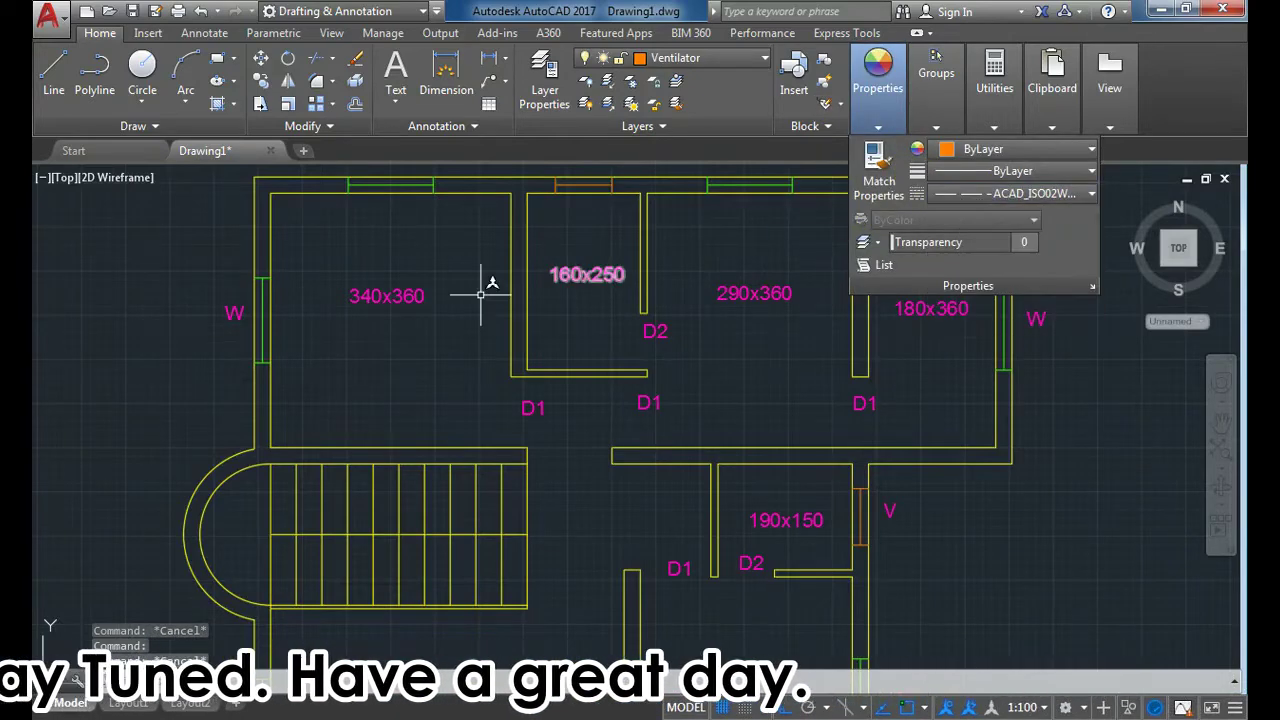
key("Escape")
scroll(491, 290, "down", 2)
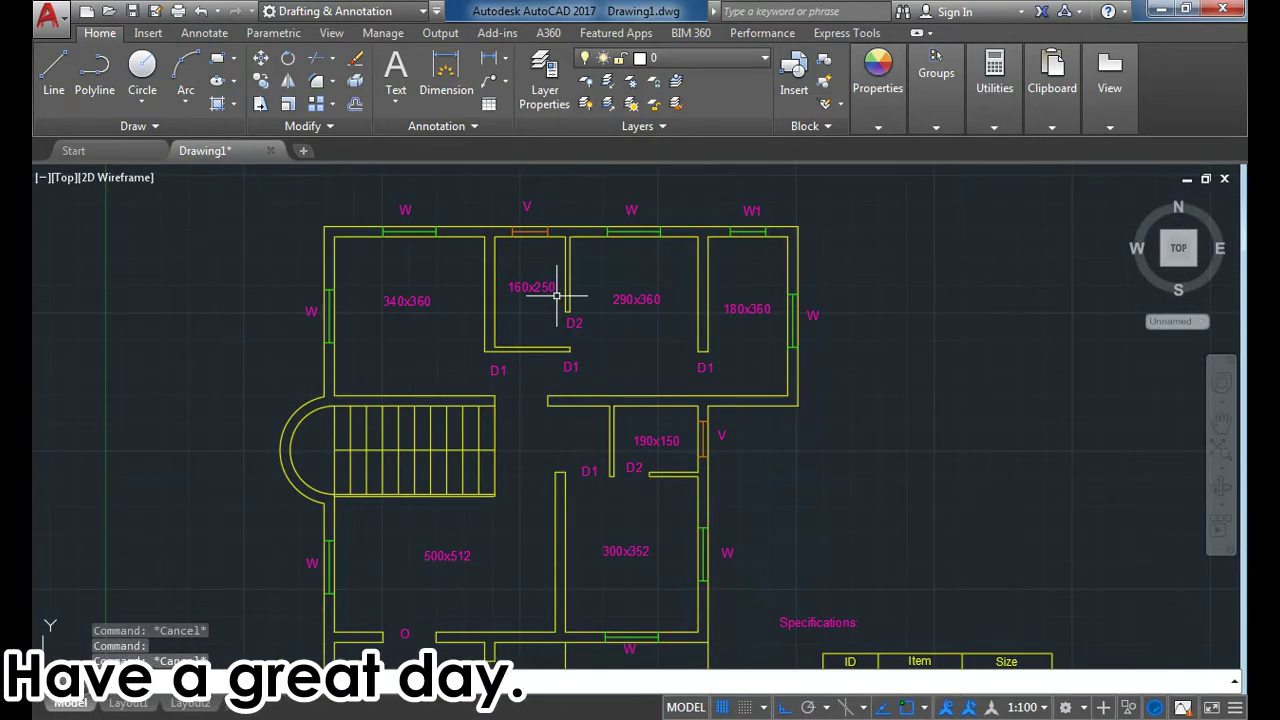
Step: Set the linetype scale to 0.01 with LTS so stair lines and ventilators appear dashed
type("lts")
key("Return")
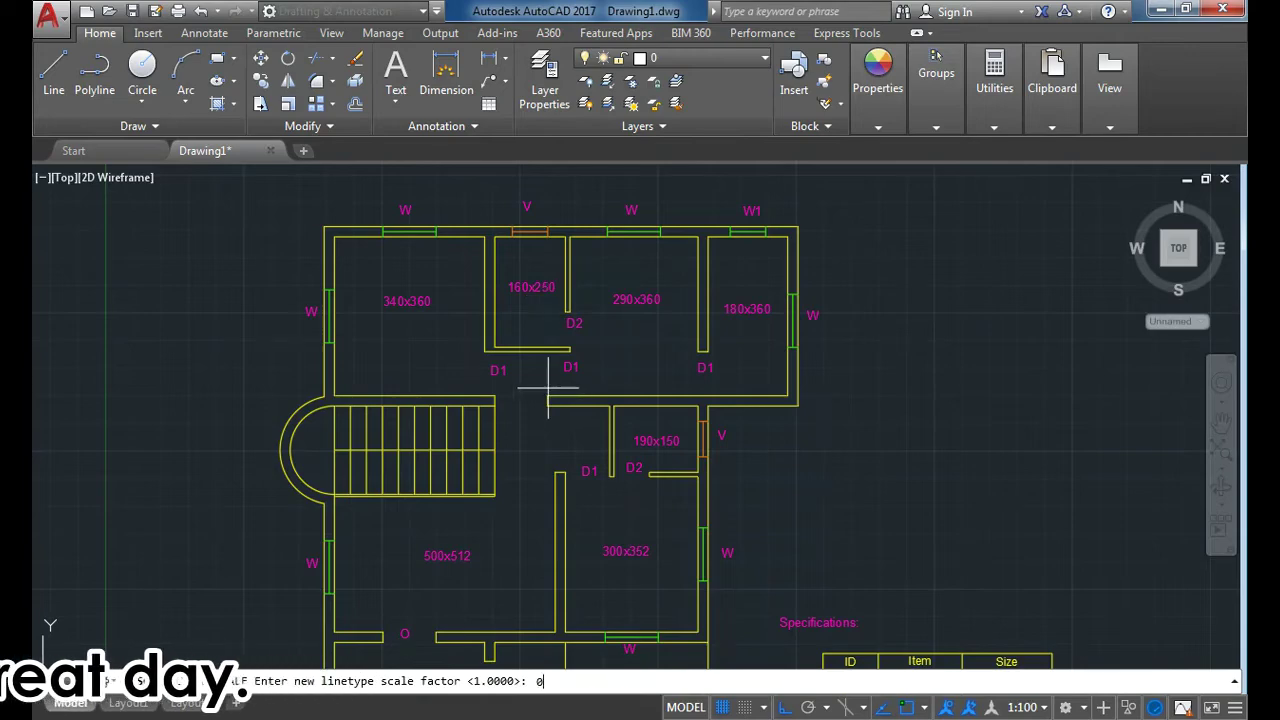
type(".01")
key("Return")
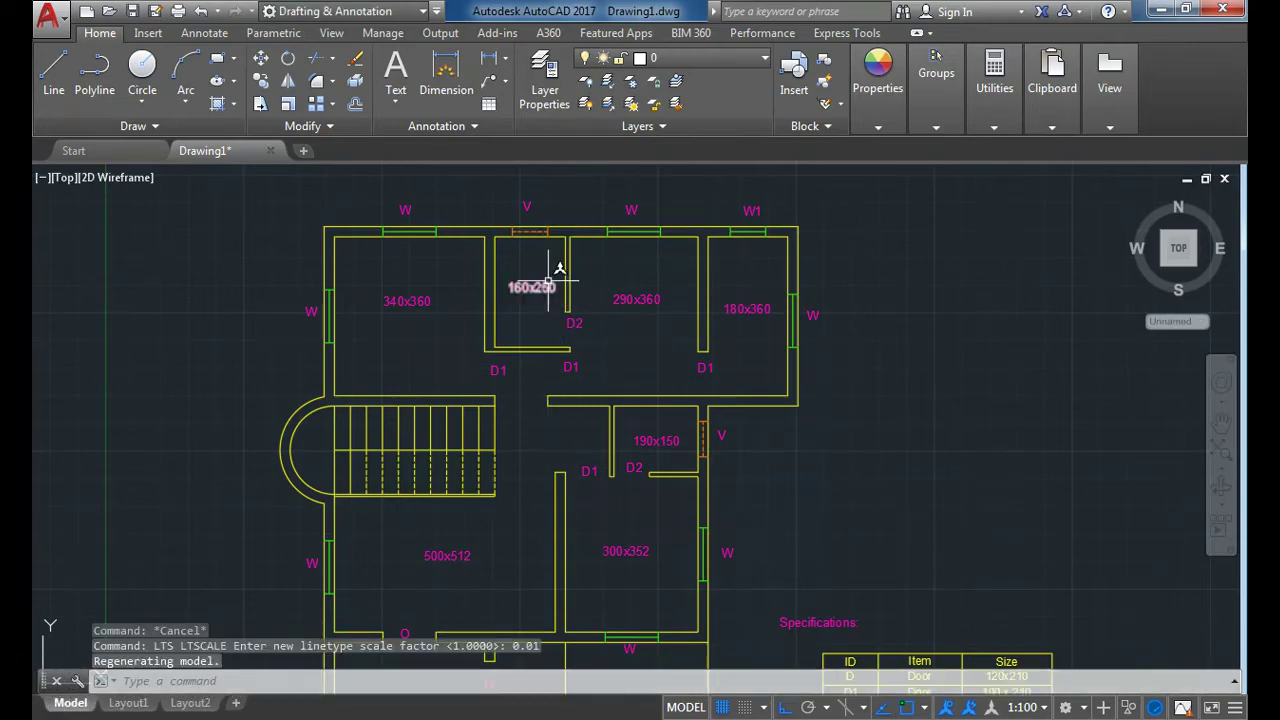
key("Escape")
key("Escape")
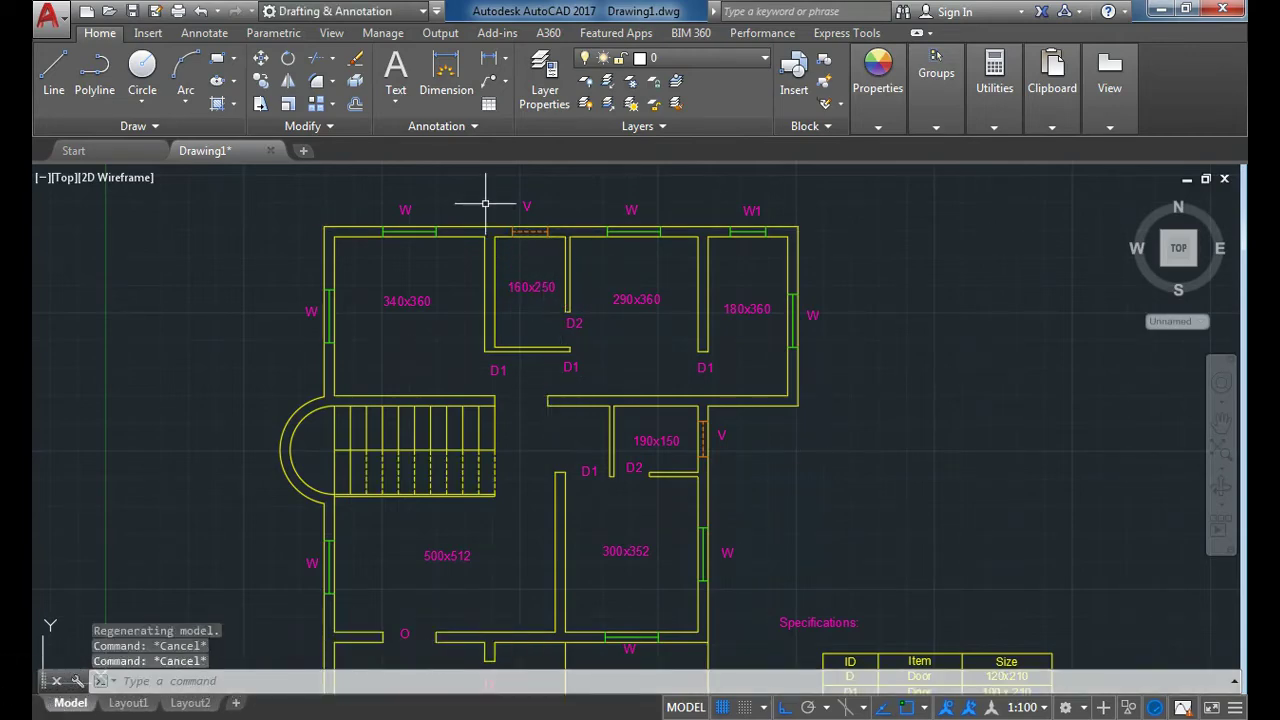
scroll(483, 199, "down", 2)
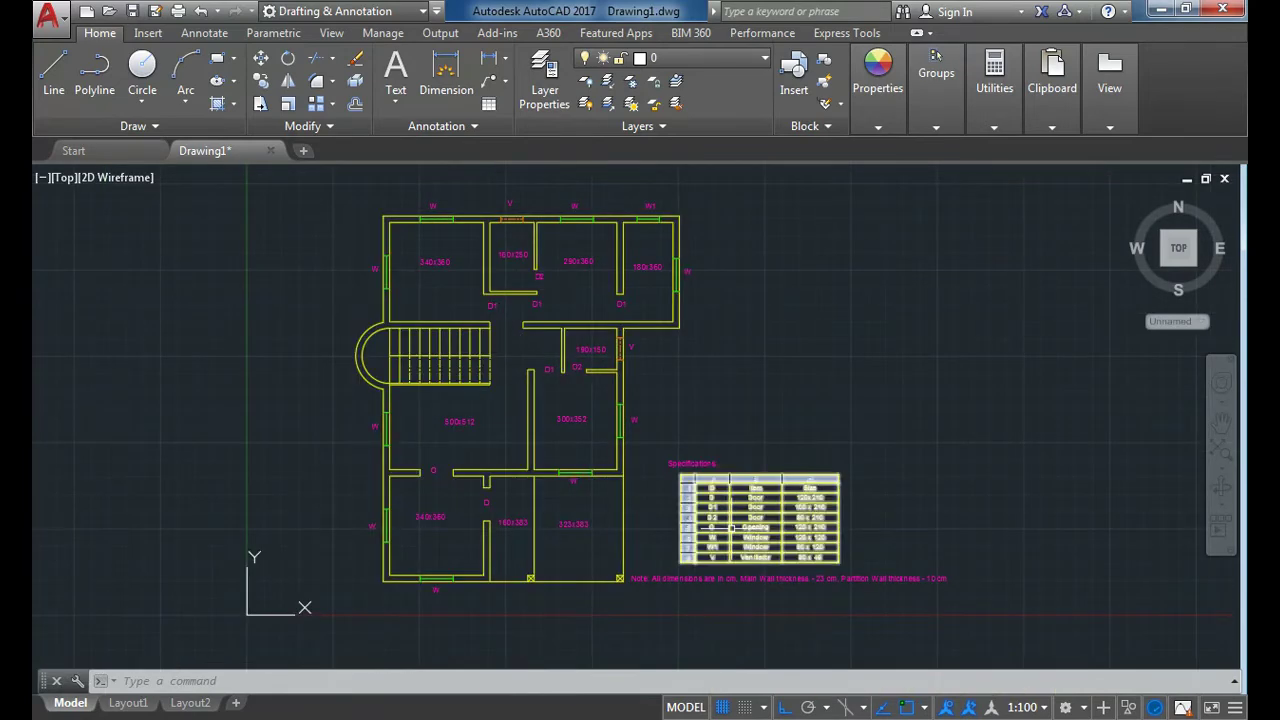
scroll(732, 533, "up", 2)
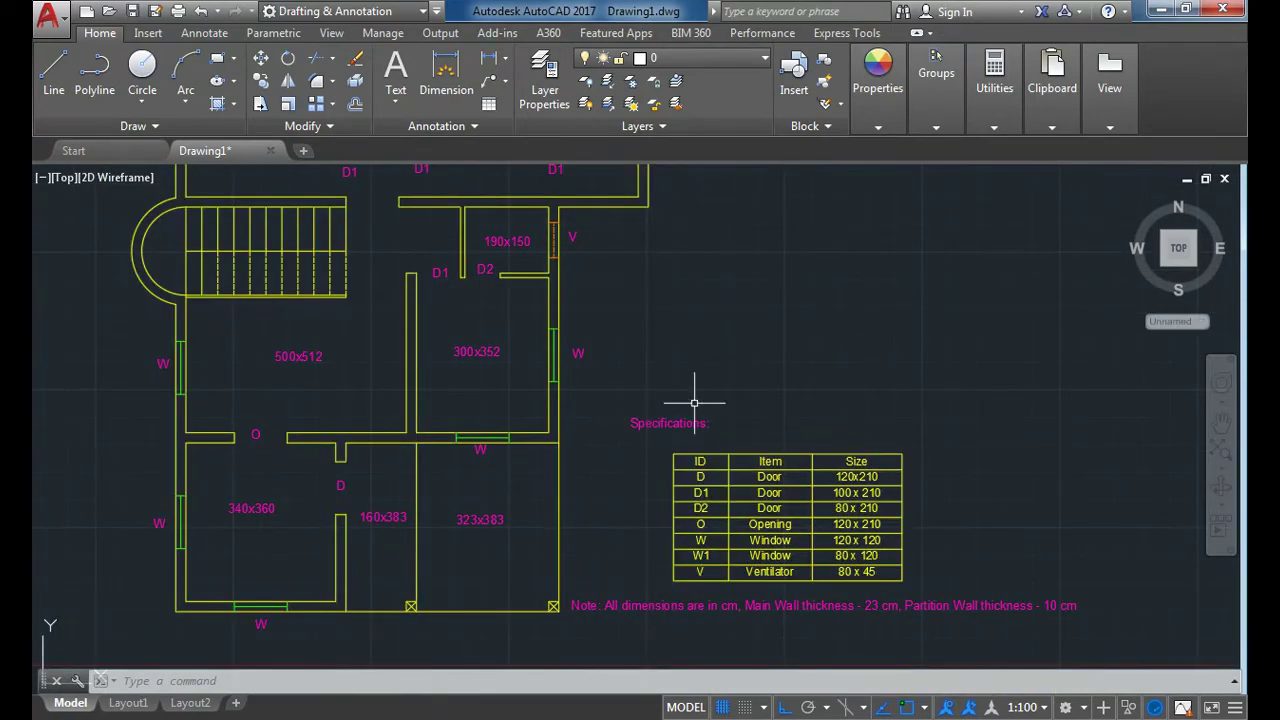
Step: Move the whole specifications table onto the pink Text layer
left_click(732, 461)
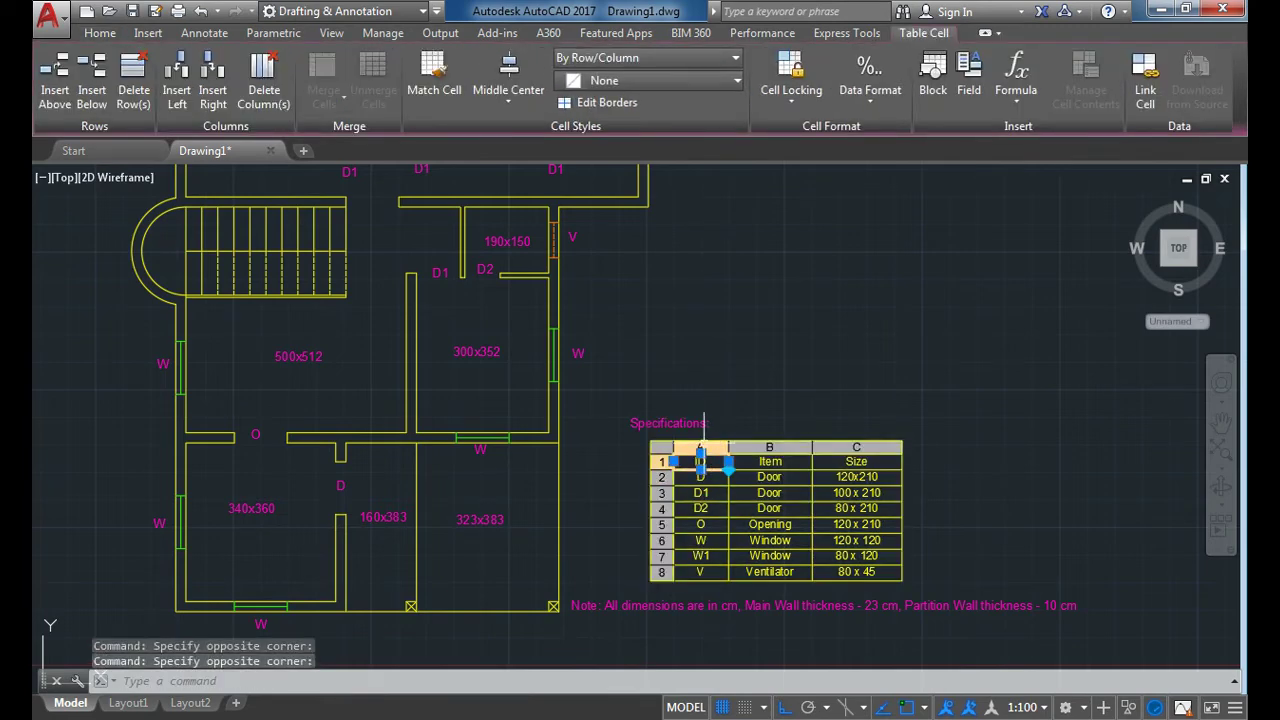
key("Escape")
left_click(680, 452)
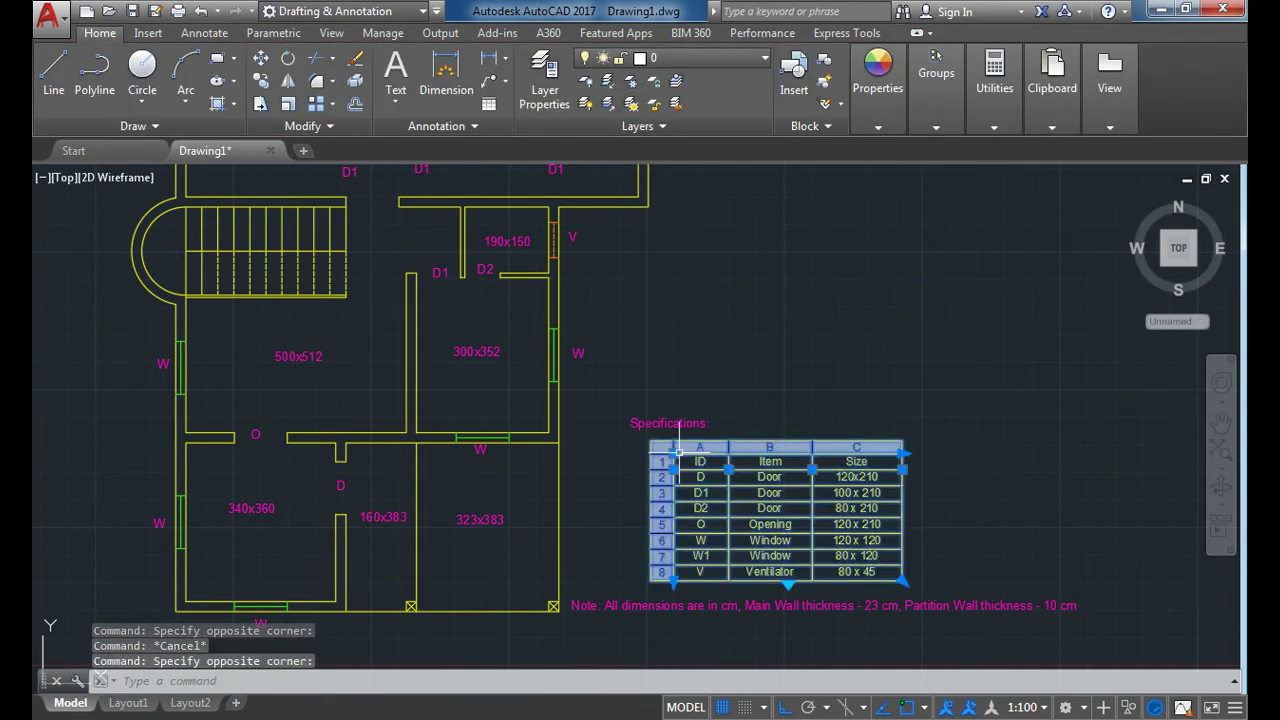
left_click(680, 57)
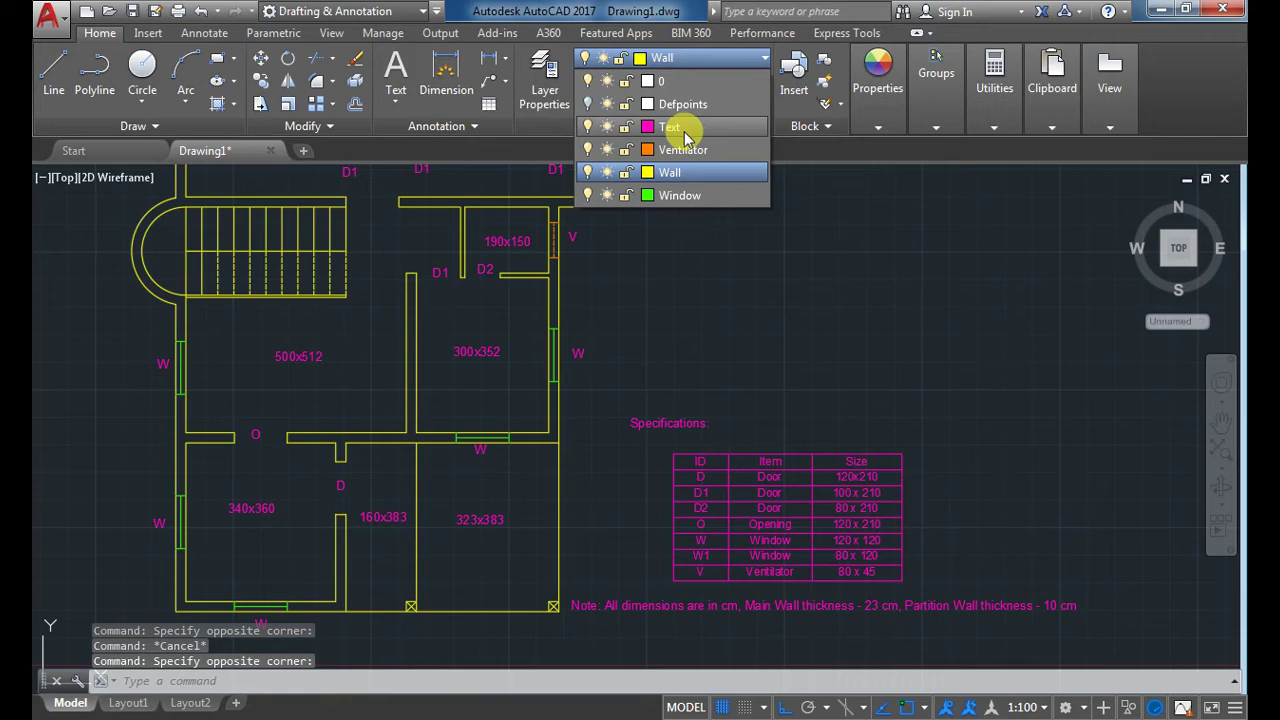
left_click(686, 130)
key("Escape")
Step: Cut the dimensions note below the plan and paste it back into the drawing
middle_click_drag(684, 452, 672, 404)
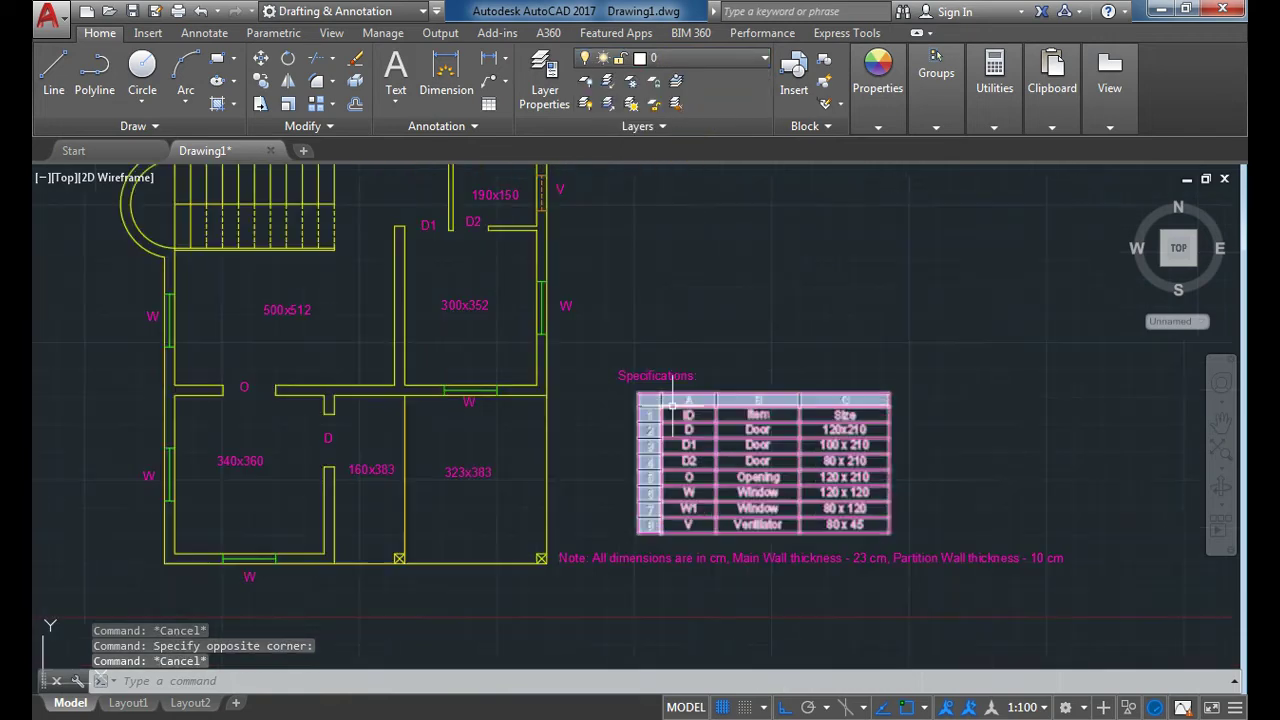
left_click(648, 557)
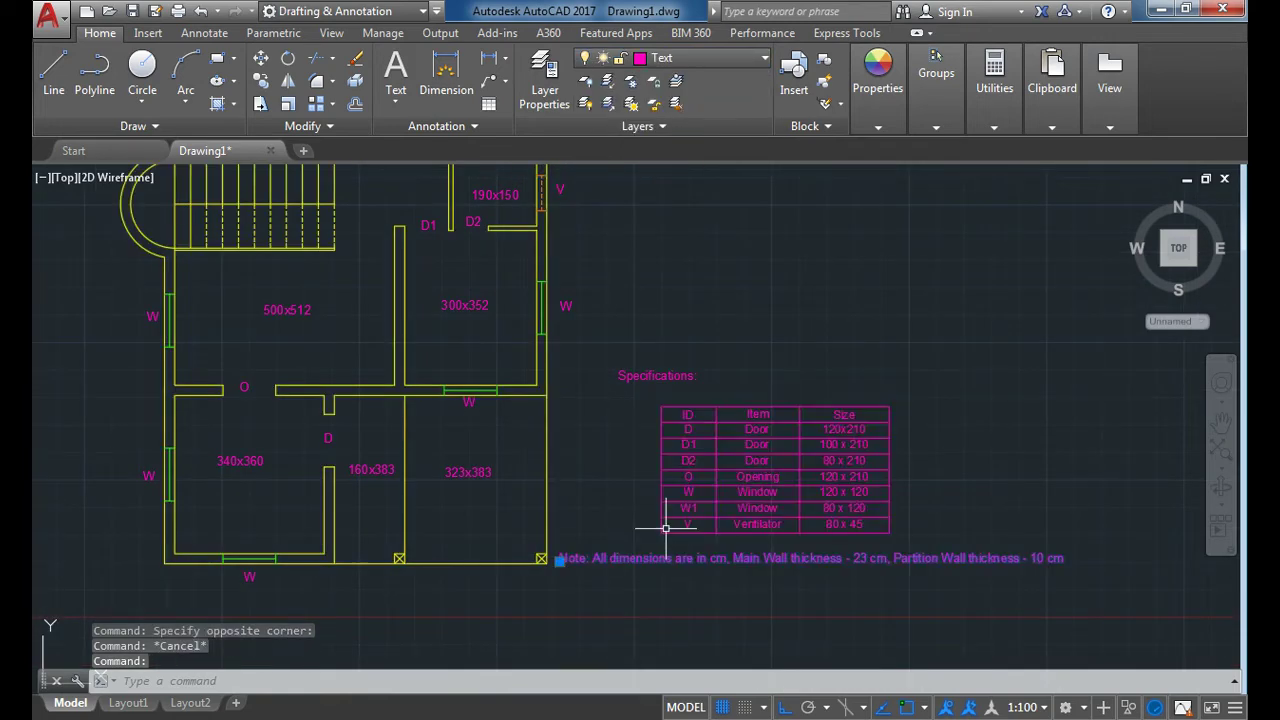
key("ctrl+x")
key("ctrl+v")
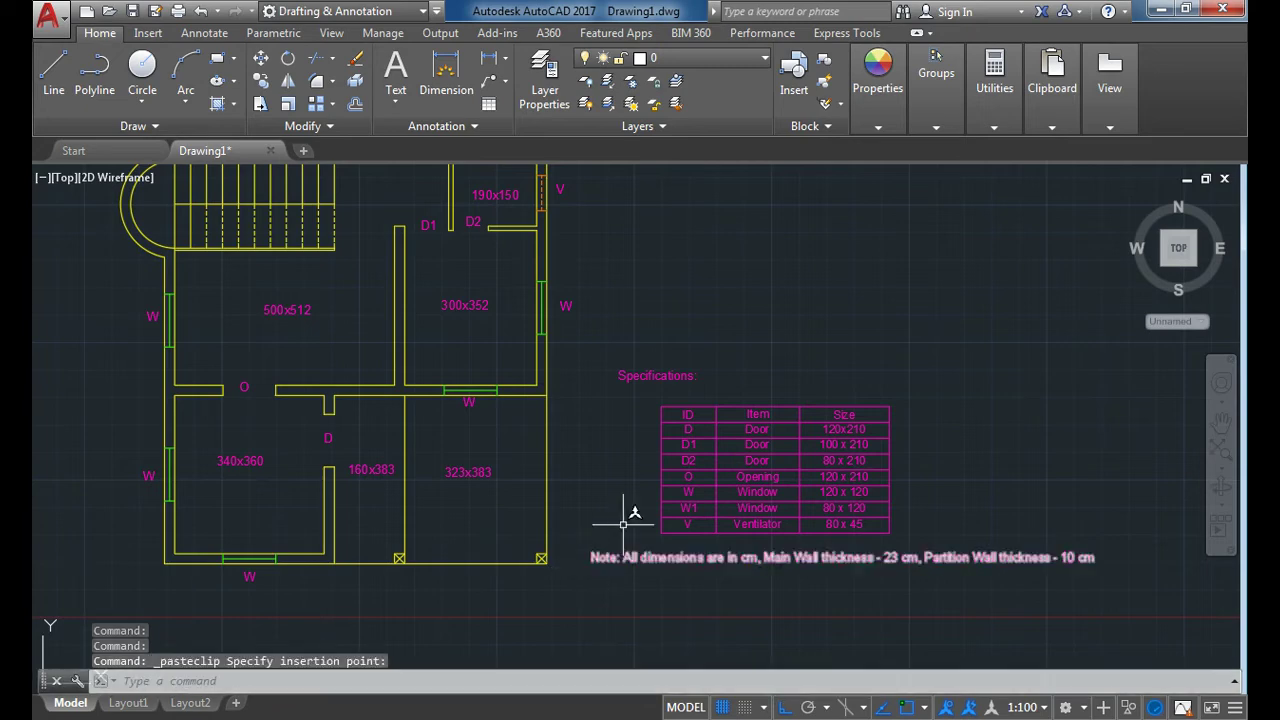
Step: Zoom Window around the floor plan to frame the whole drawing
scroll(804, 394, "down", 2)
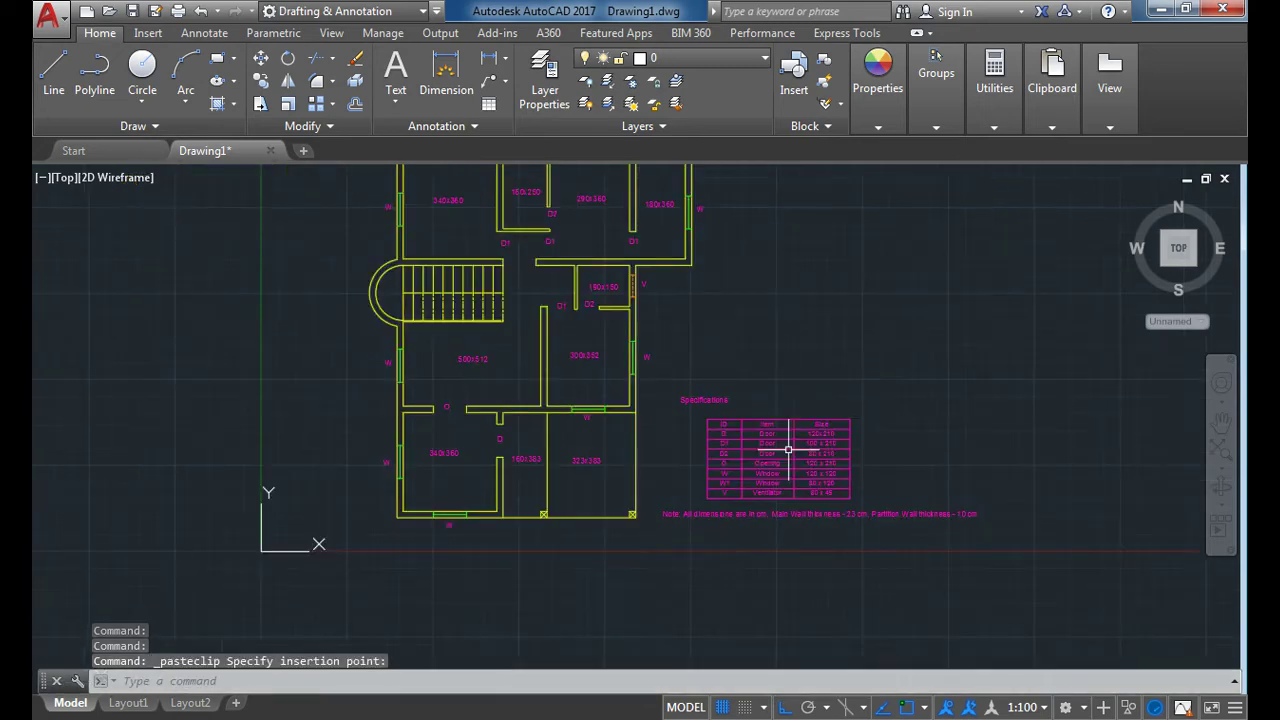
scroll(722, 353, "down", 2)
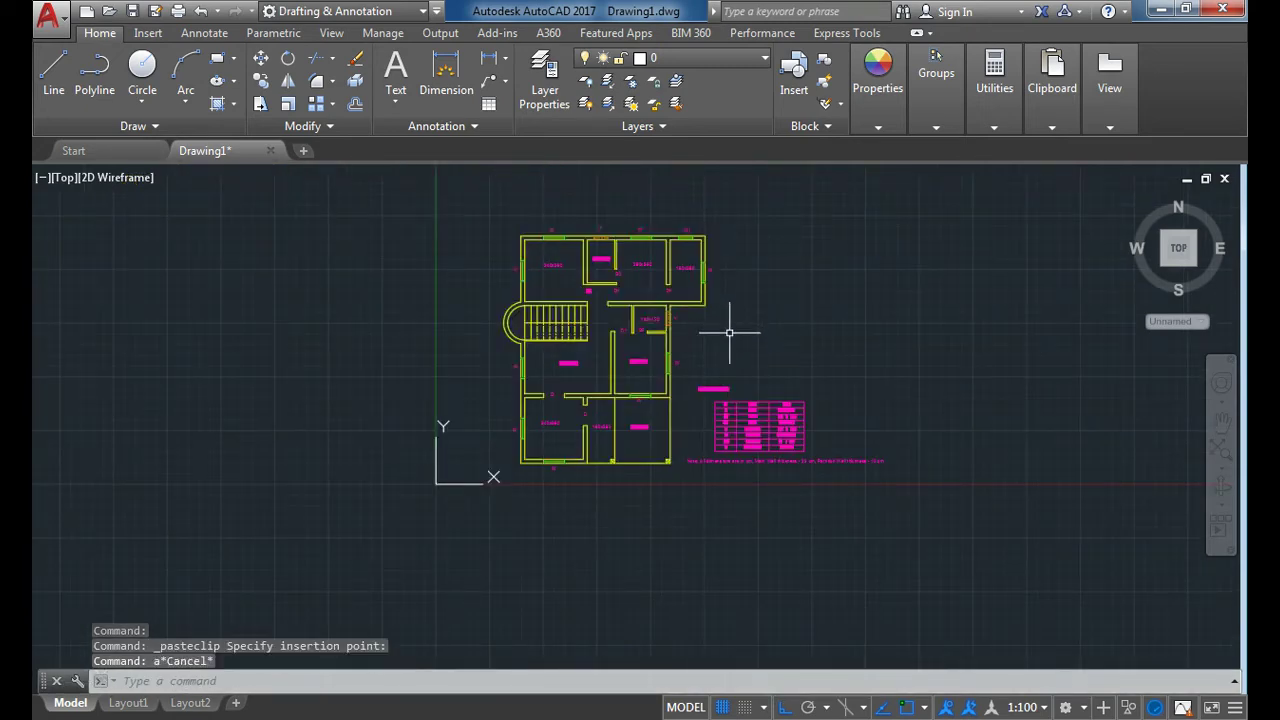
key("Return")
type("w")
key("Return")
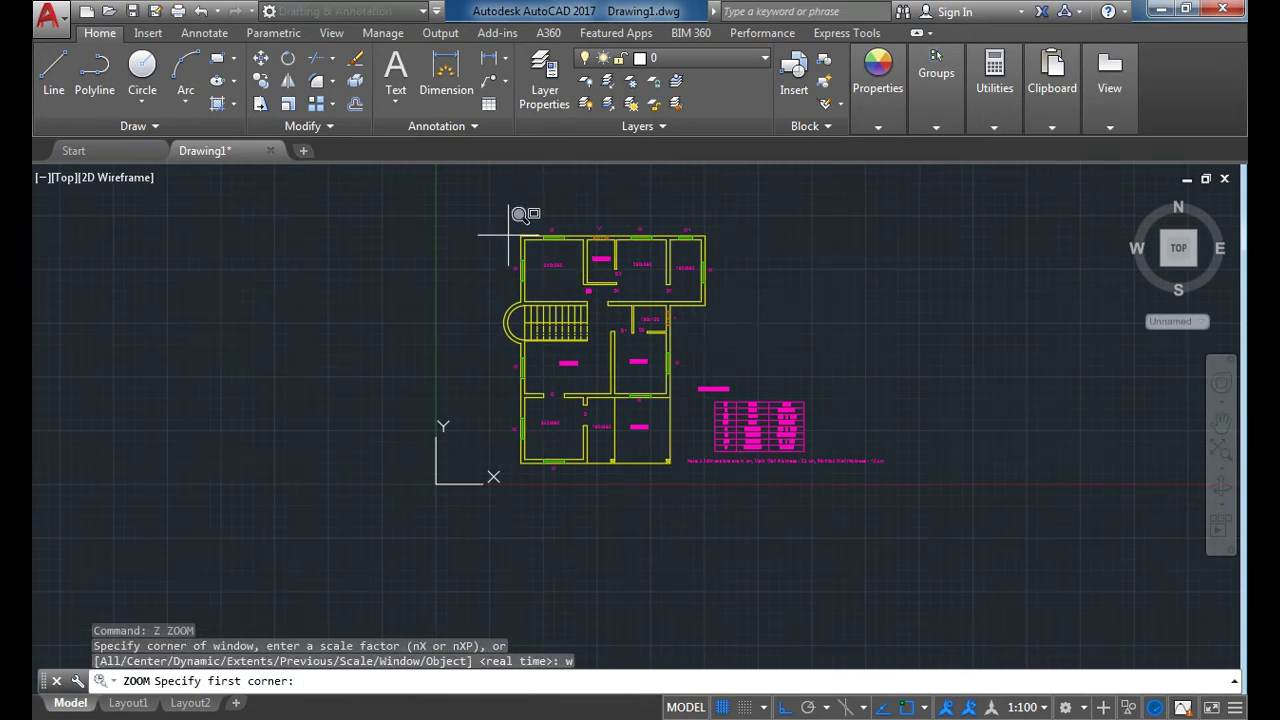
left_click(513, 238)
left_click(934, 495)
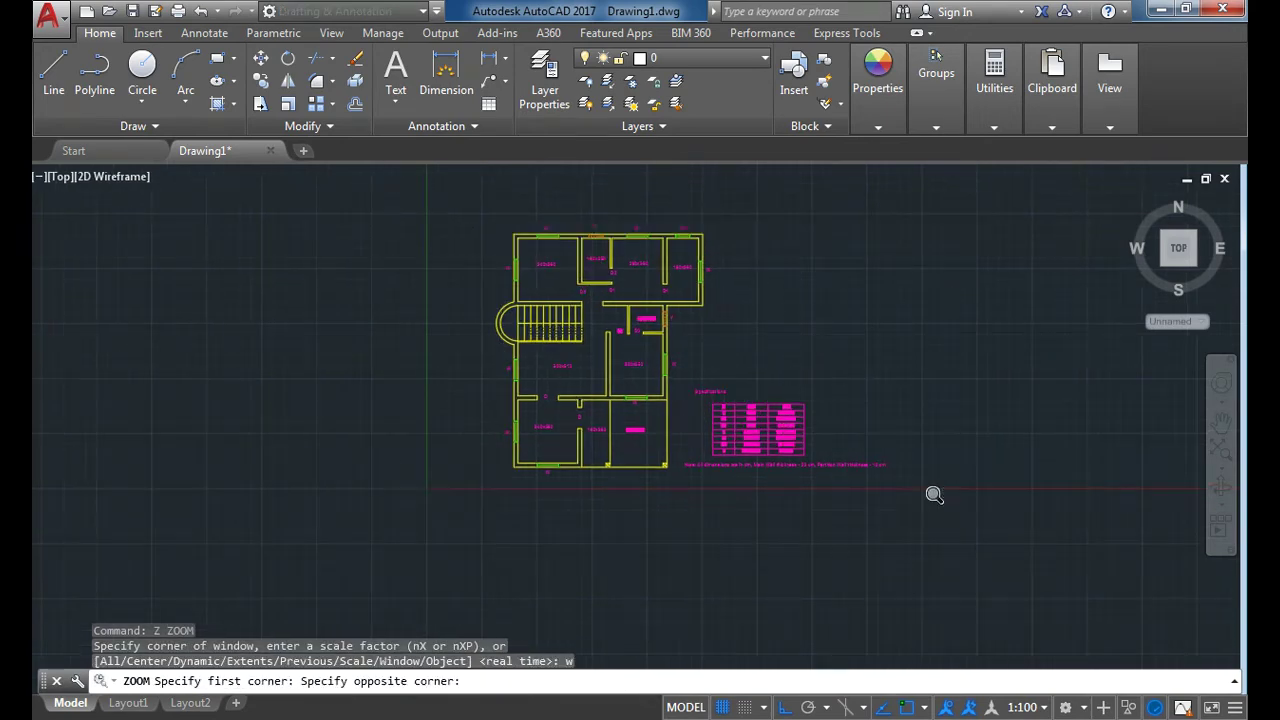
key("Escape")
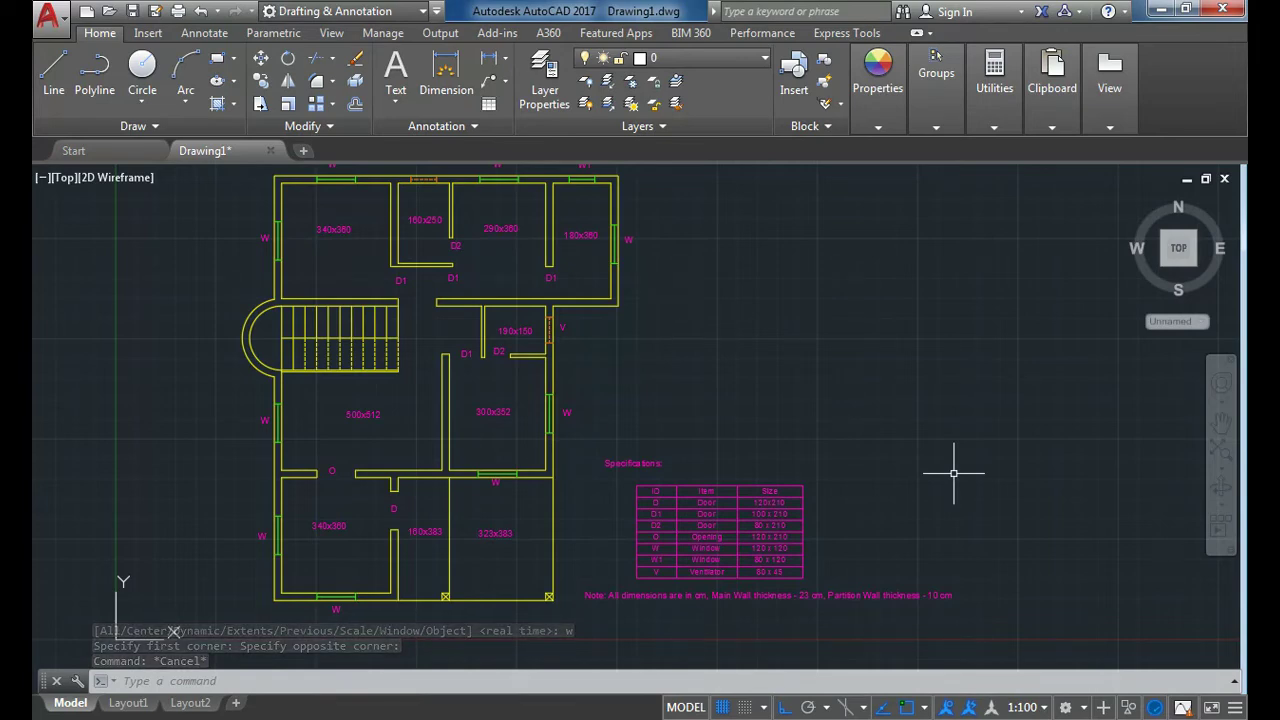
left_click(715, 58)
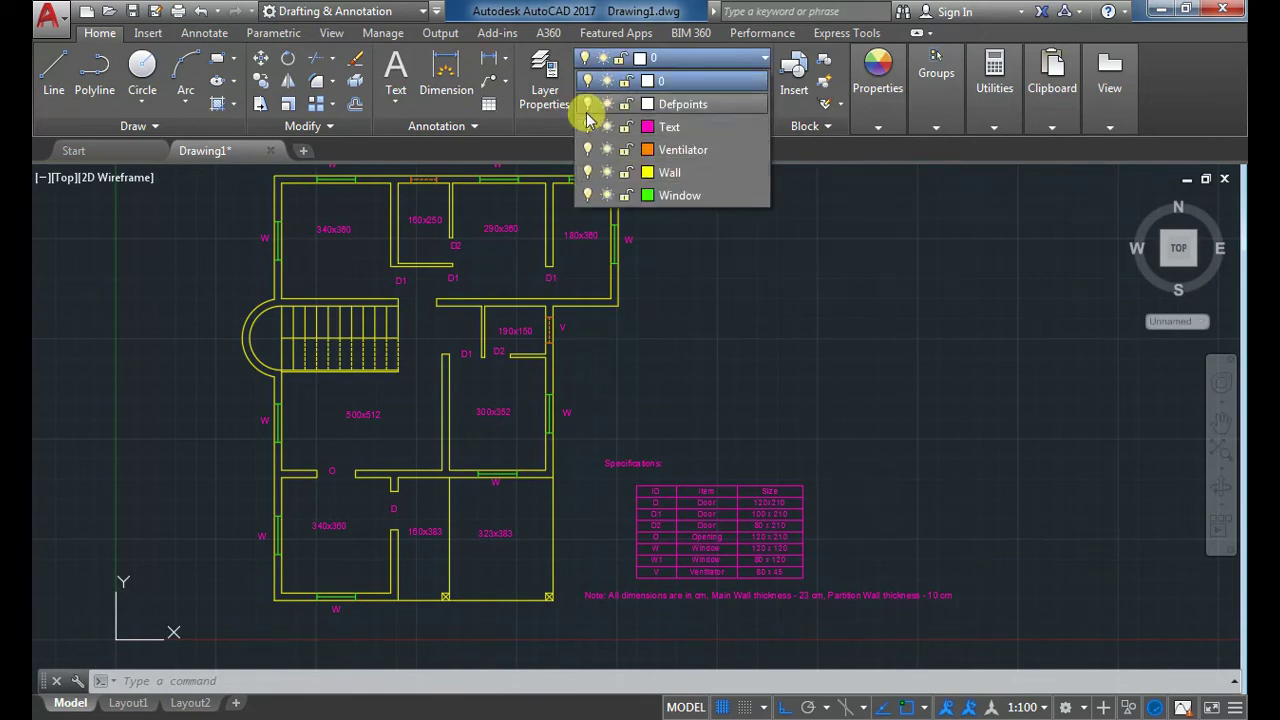
left_click(588, 127)
left_click(709, 297)
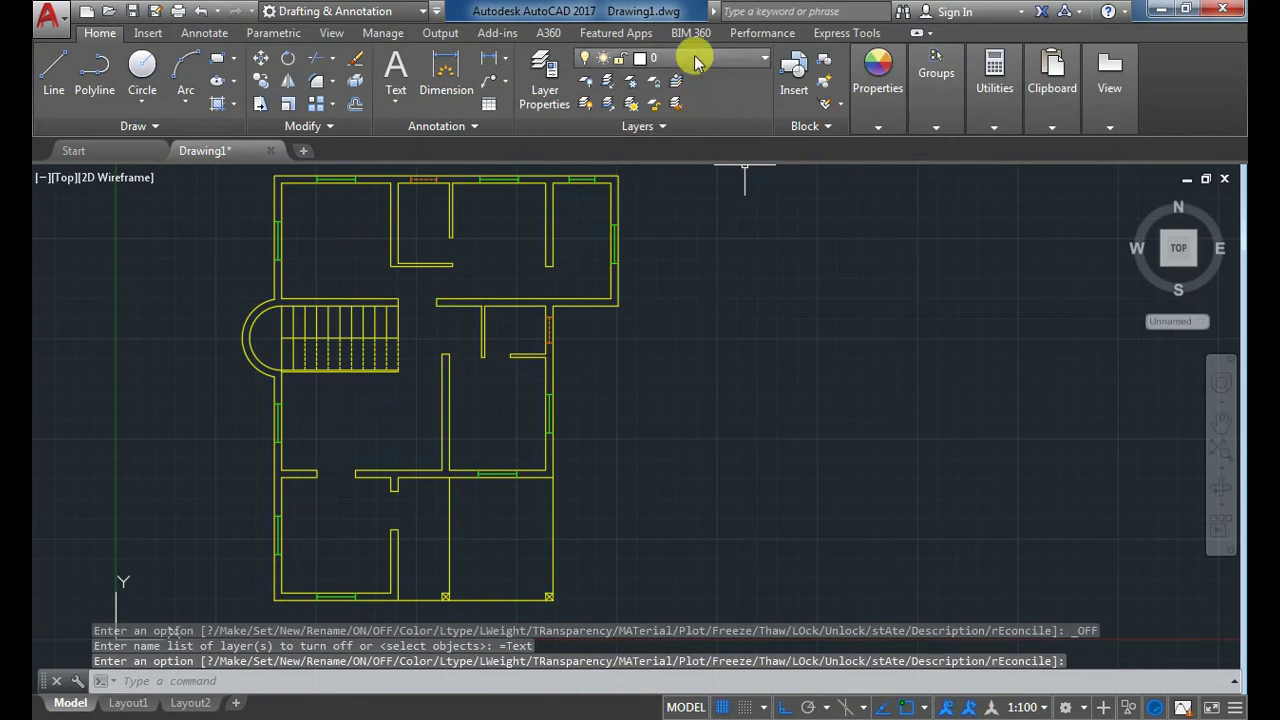
left_click(690, 58)
left_click(588, 127)
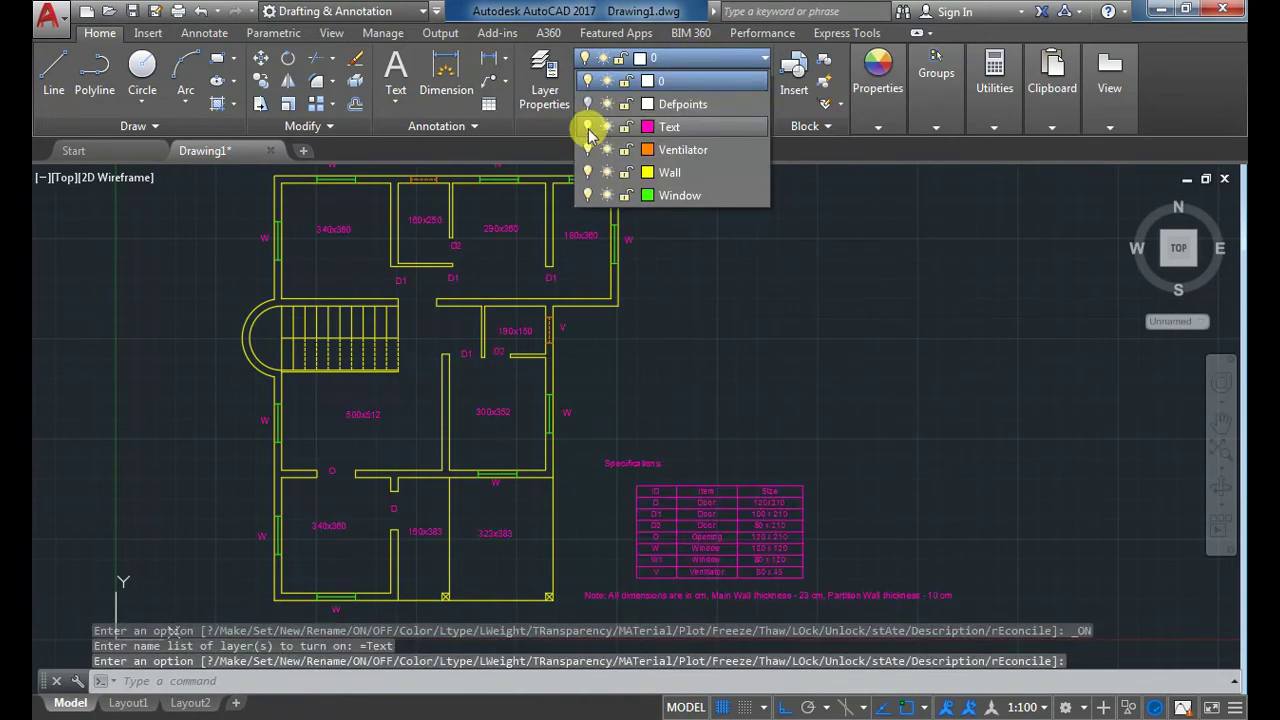
left_click(588, 172)
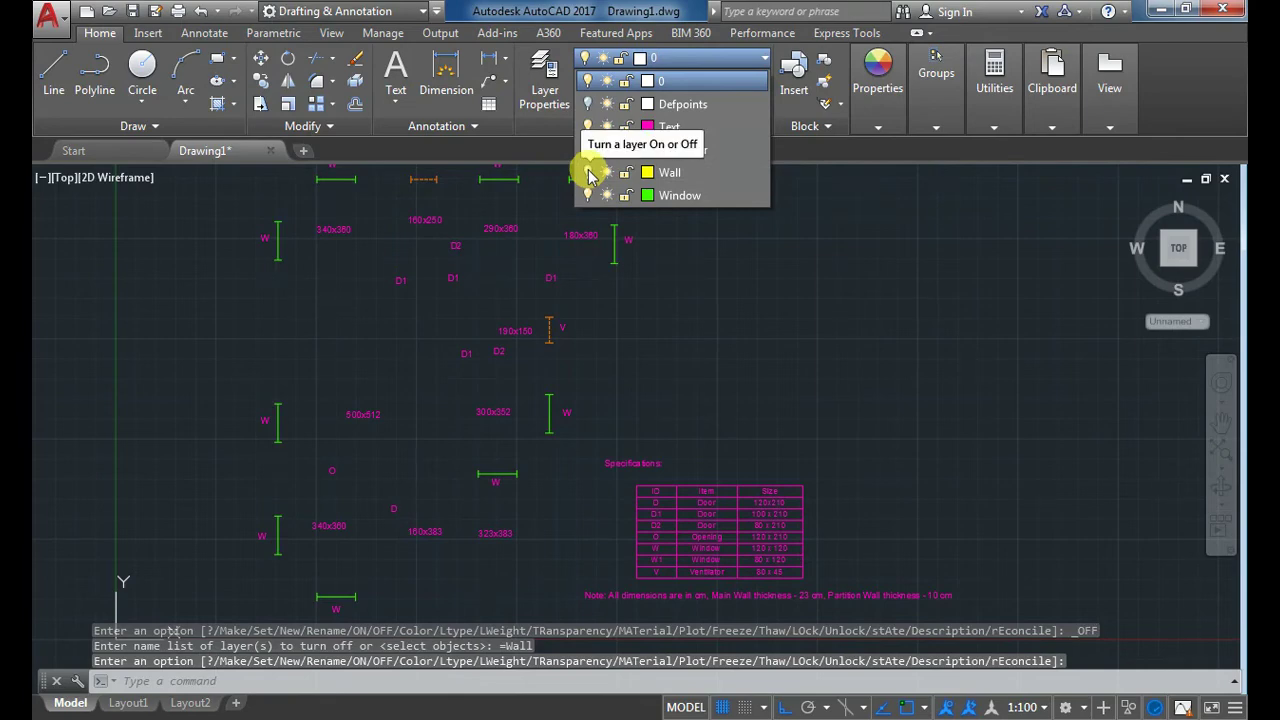
left_click(590, 173)
left_click(589, 195)
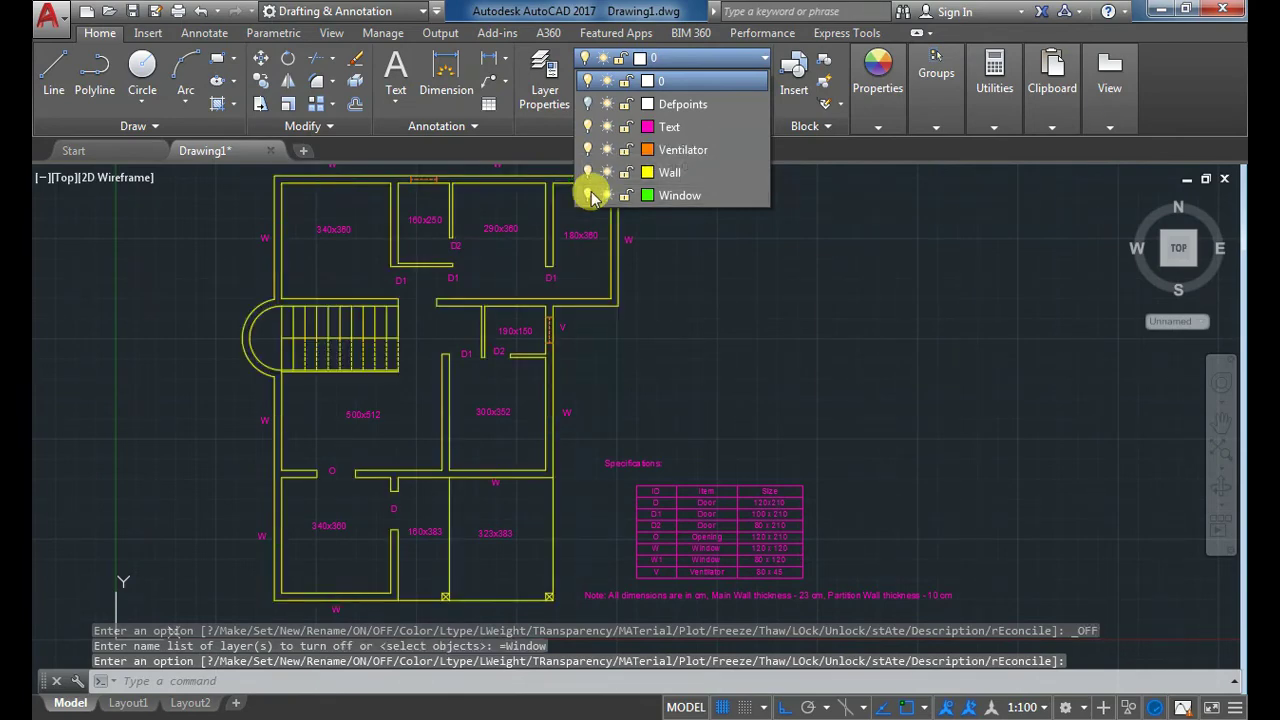
left_click(589, 195)
left_click(589, 149)
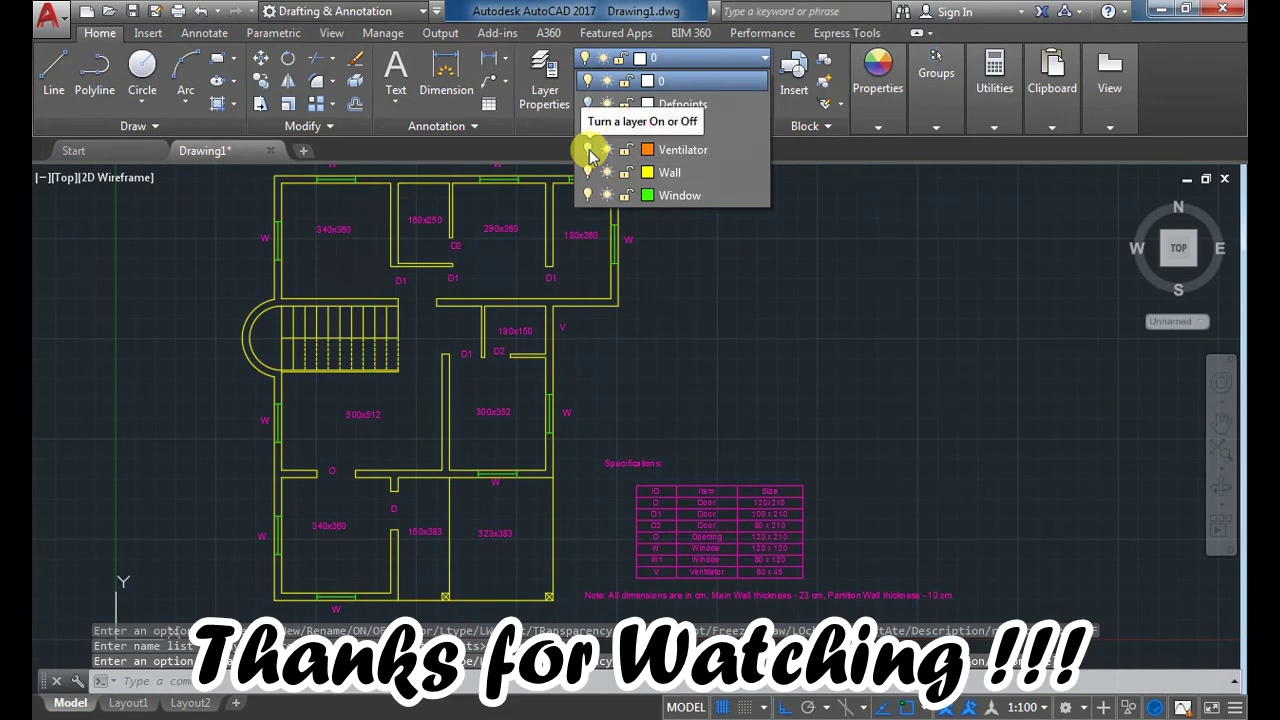
left_click(590, 150)
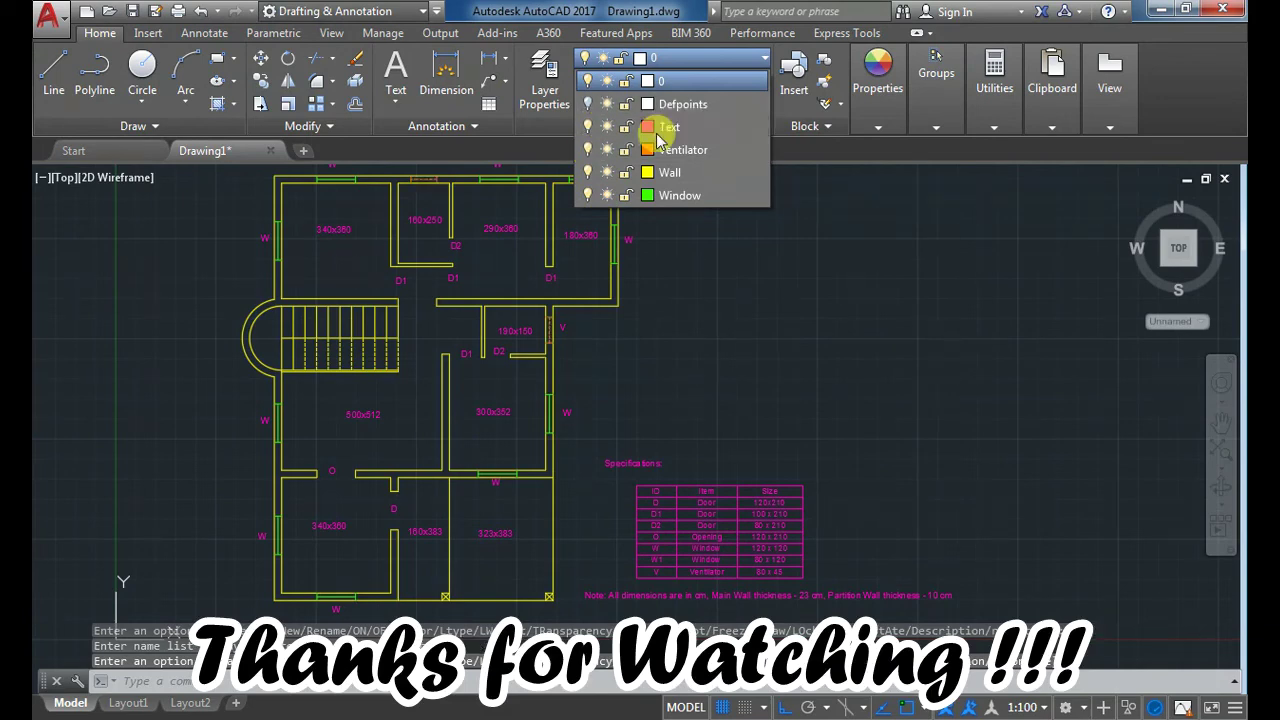
left_click(588, 105)
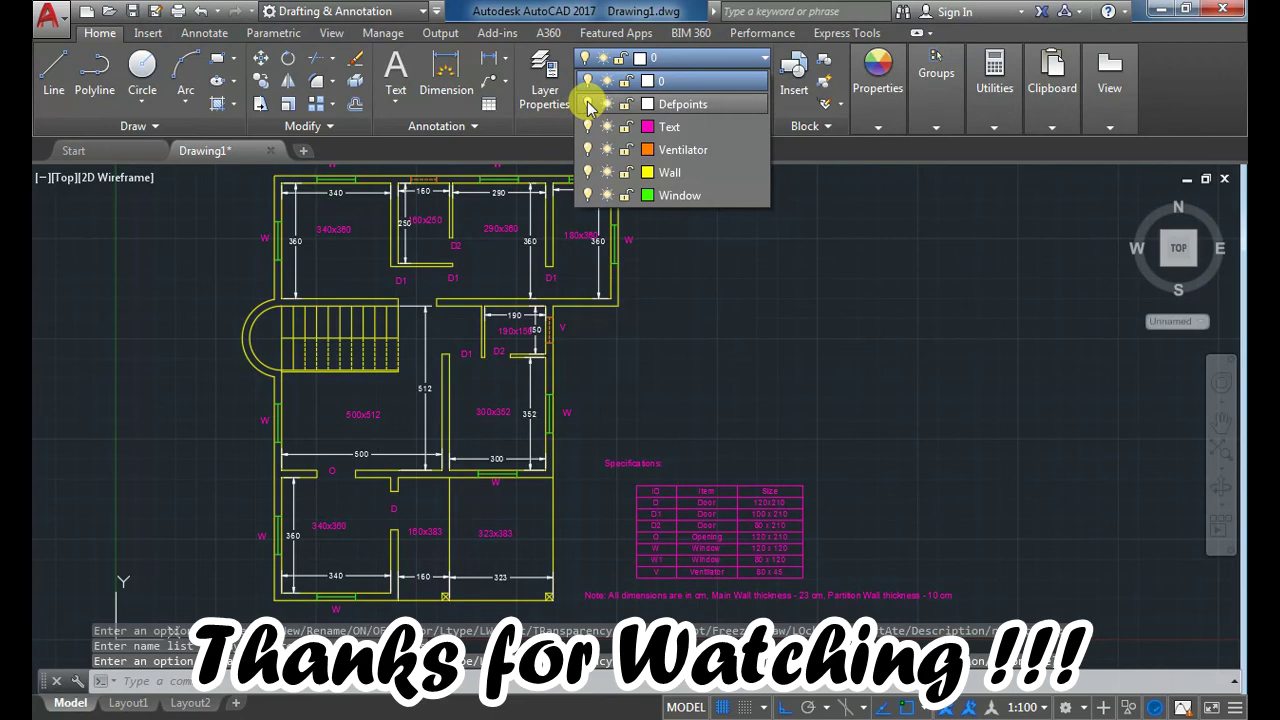
left_click(588, 105)
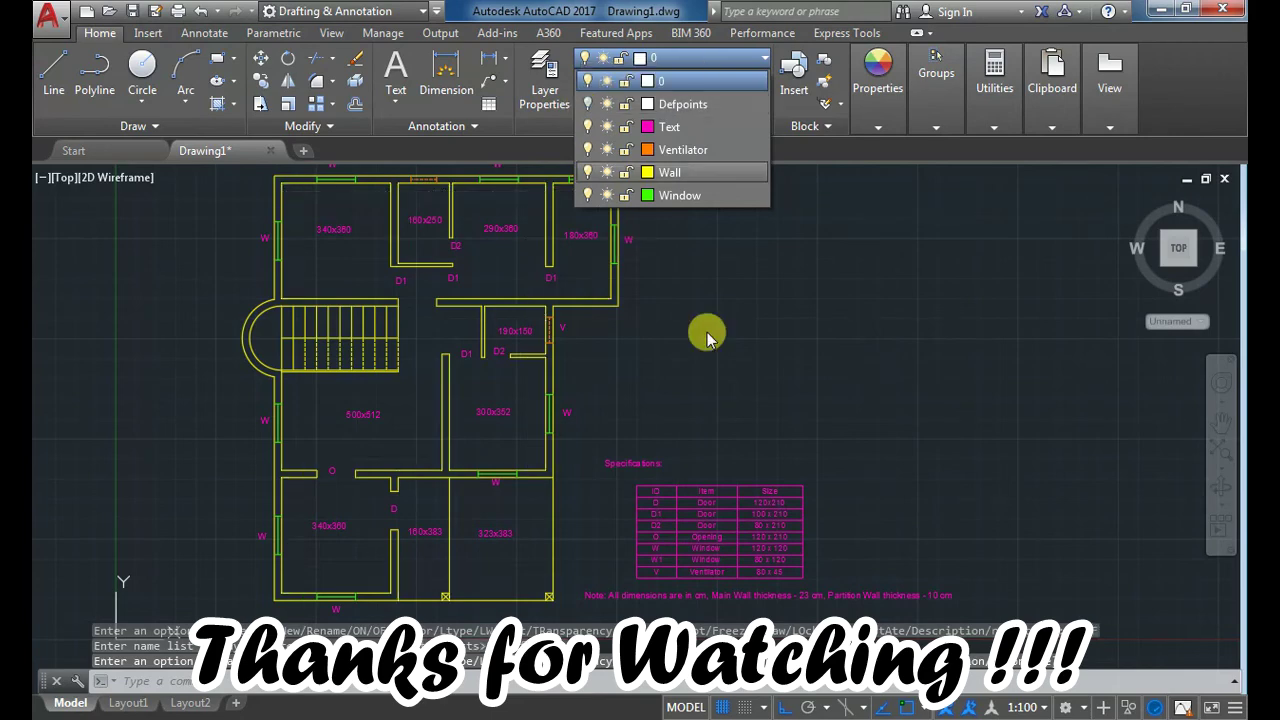